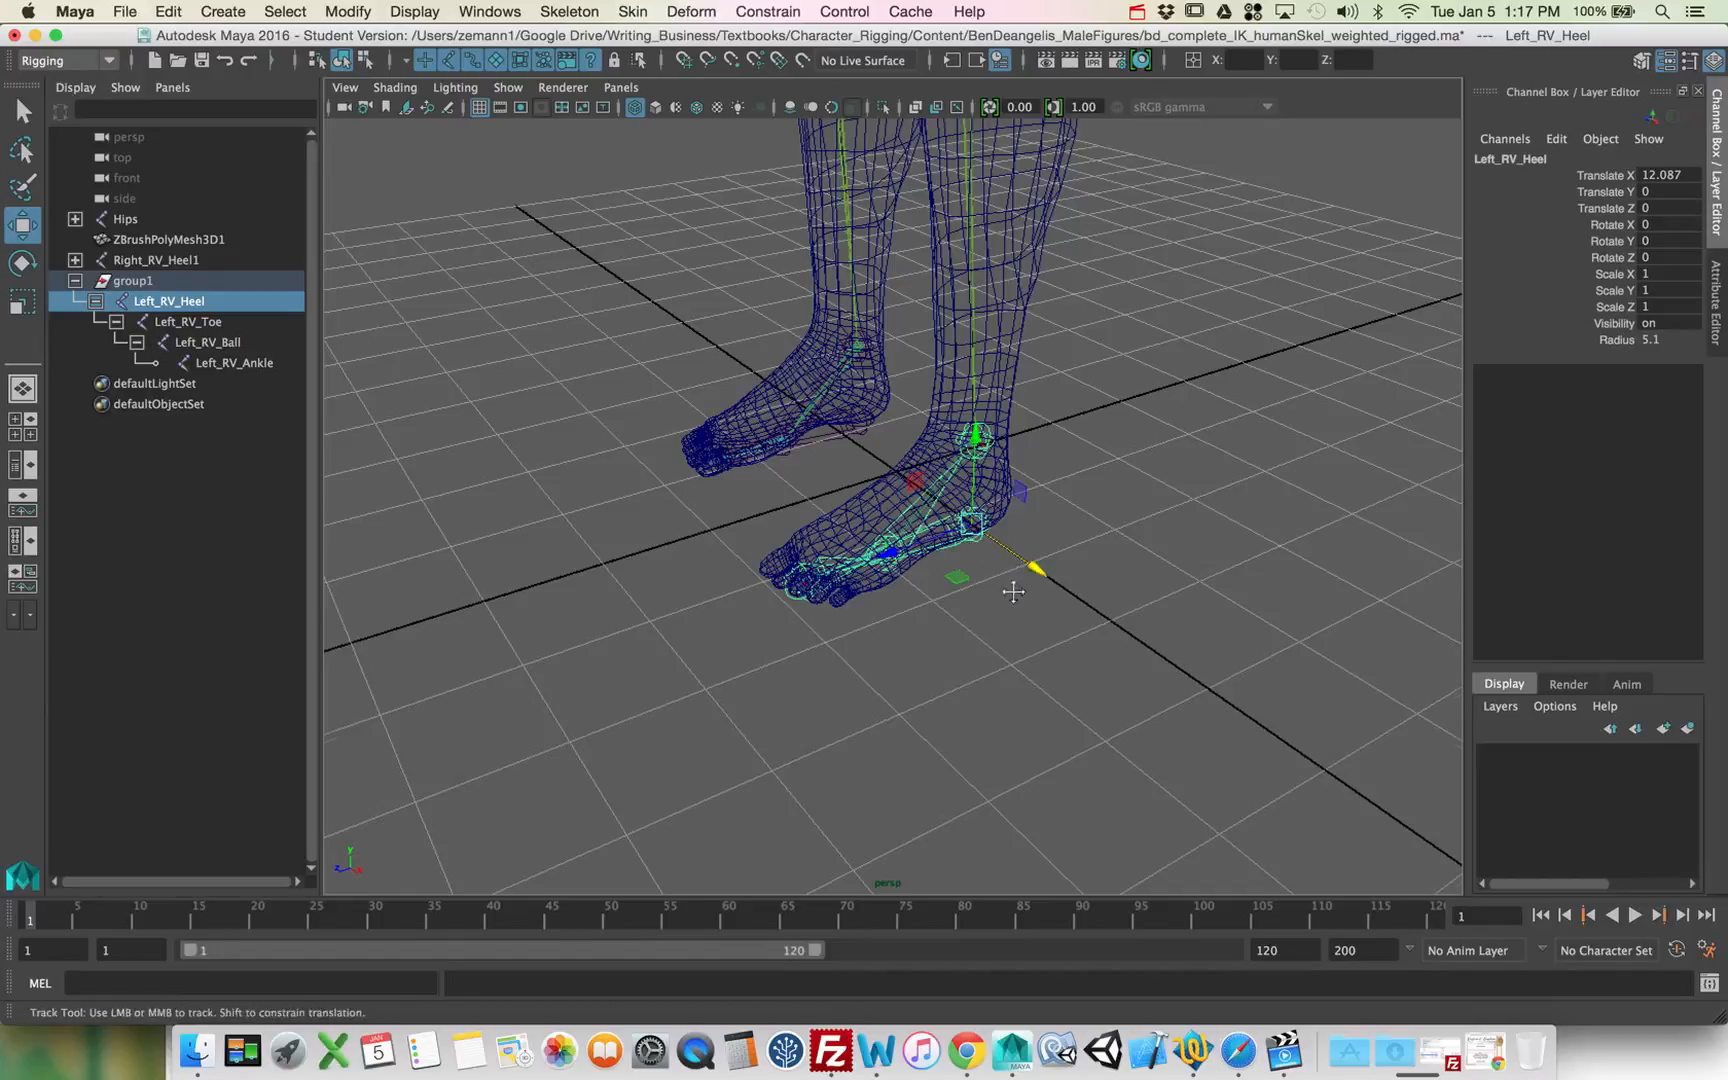
Step: Hide the right reverse foot joint chain, starting from its heel joint Right_RV_Heel1
{"action": "middle_click_drag", "start_coordinate": [1013, 592], "coordinate": [1017, 653], "text": "alt"}
{"action": "left_click_drag", "start_coordinate": [1017, 653], "coordinate": [1108, 613], "text": "alt"}
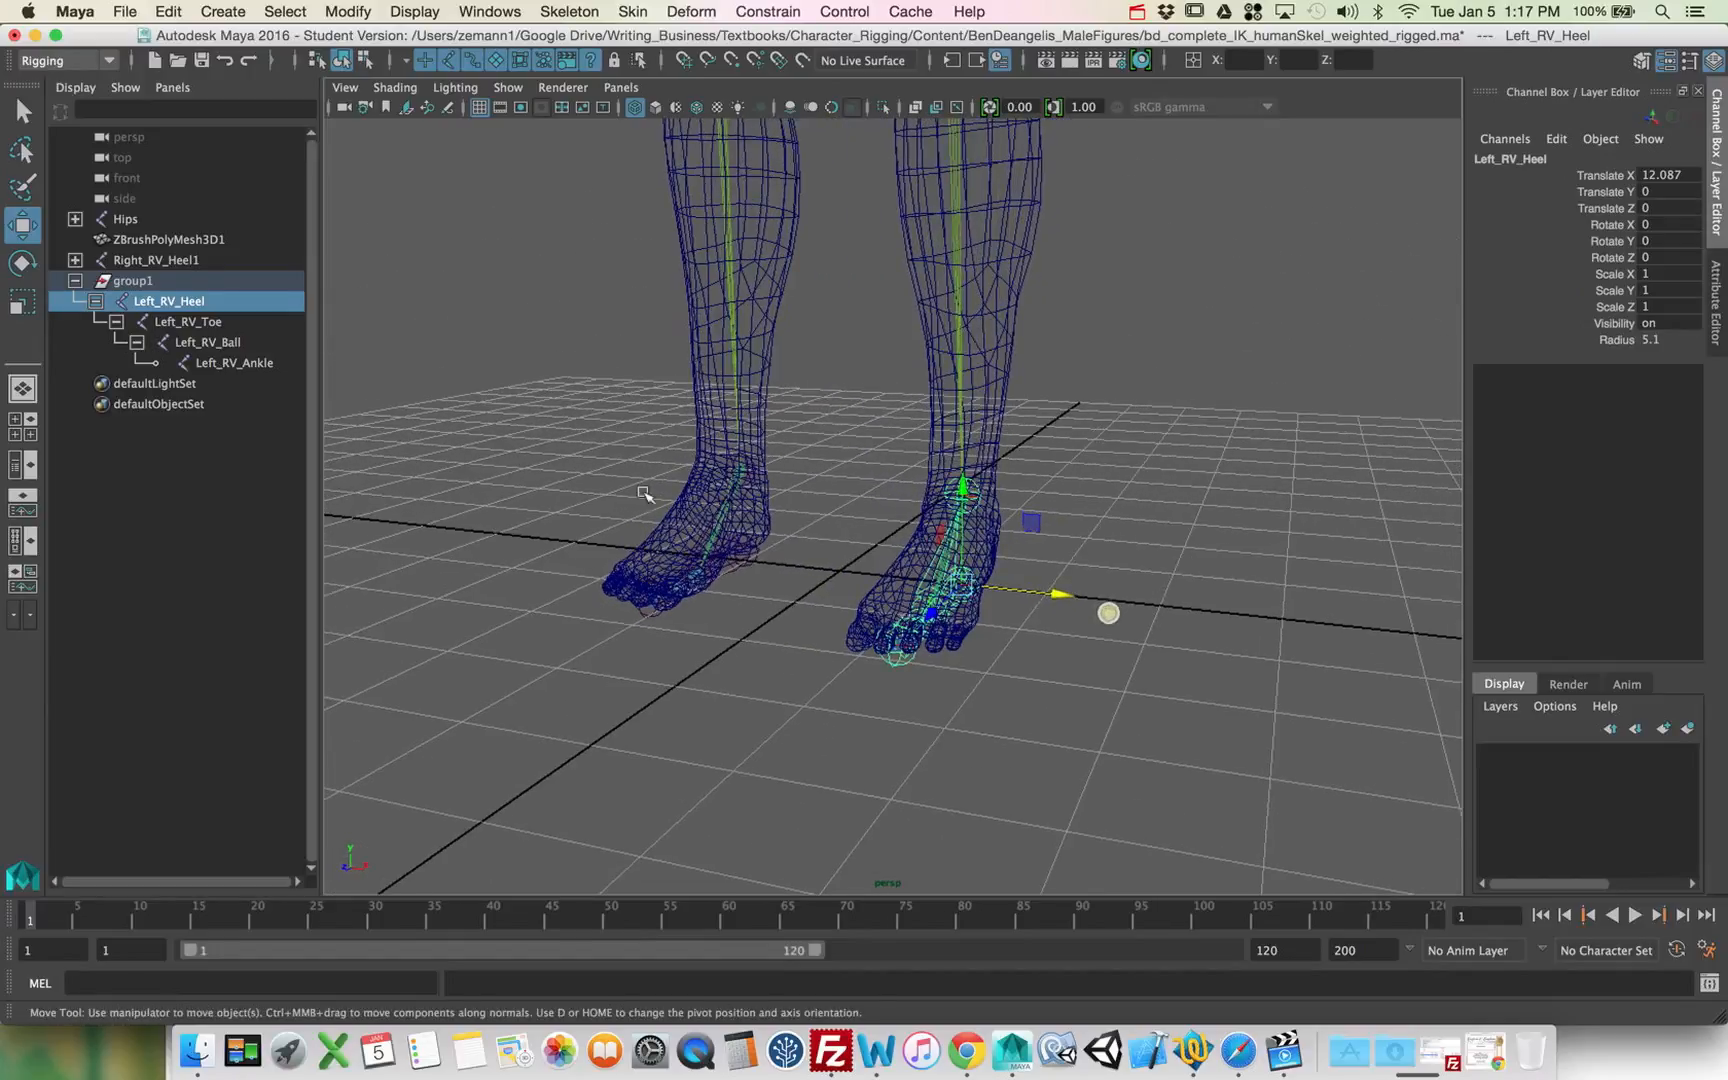
{"action": "middle_click_drag", "start_coordinate": [820, 538], "coordinate": [930, 594], "text": "alt"}
{"action": "right_click_drag", "start_coordinate": [887, 583], "coordinate": [960, 606], "text": "alt"}
{"action": "left_click", "coordinate": [838, 650]}
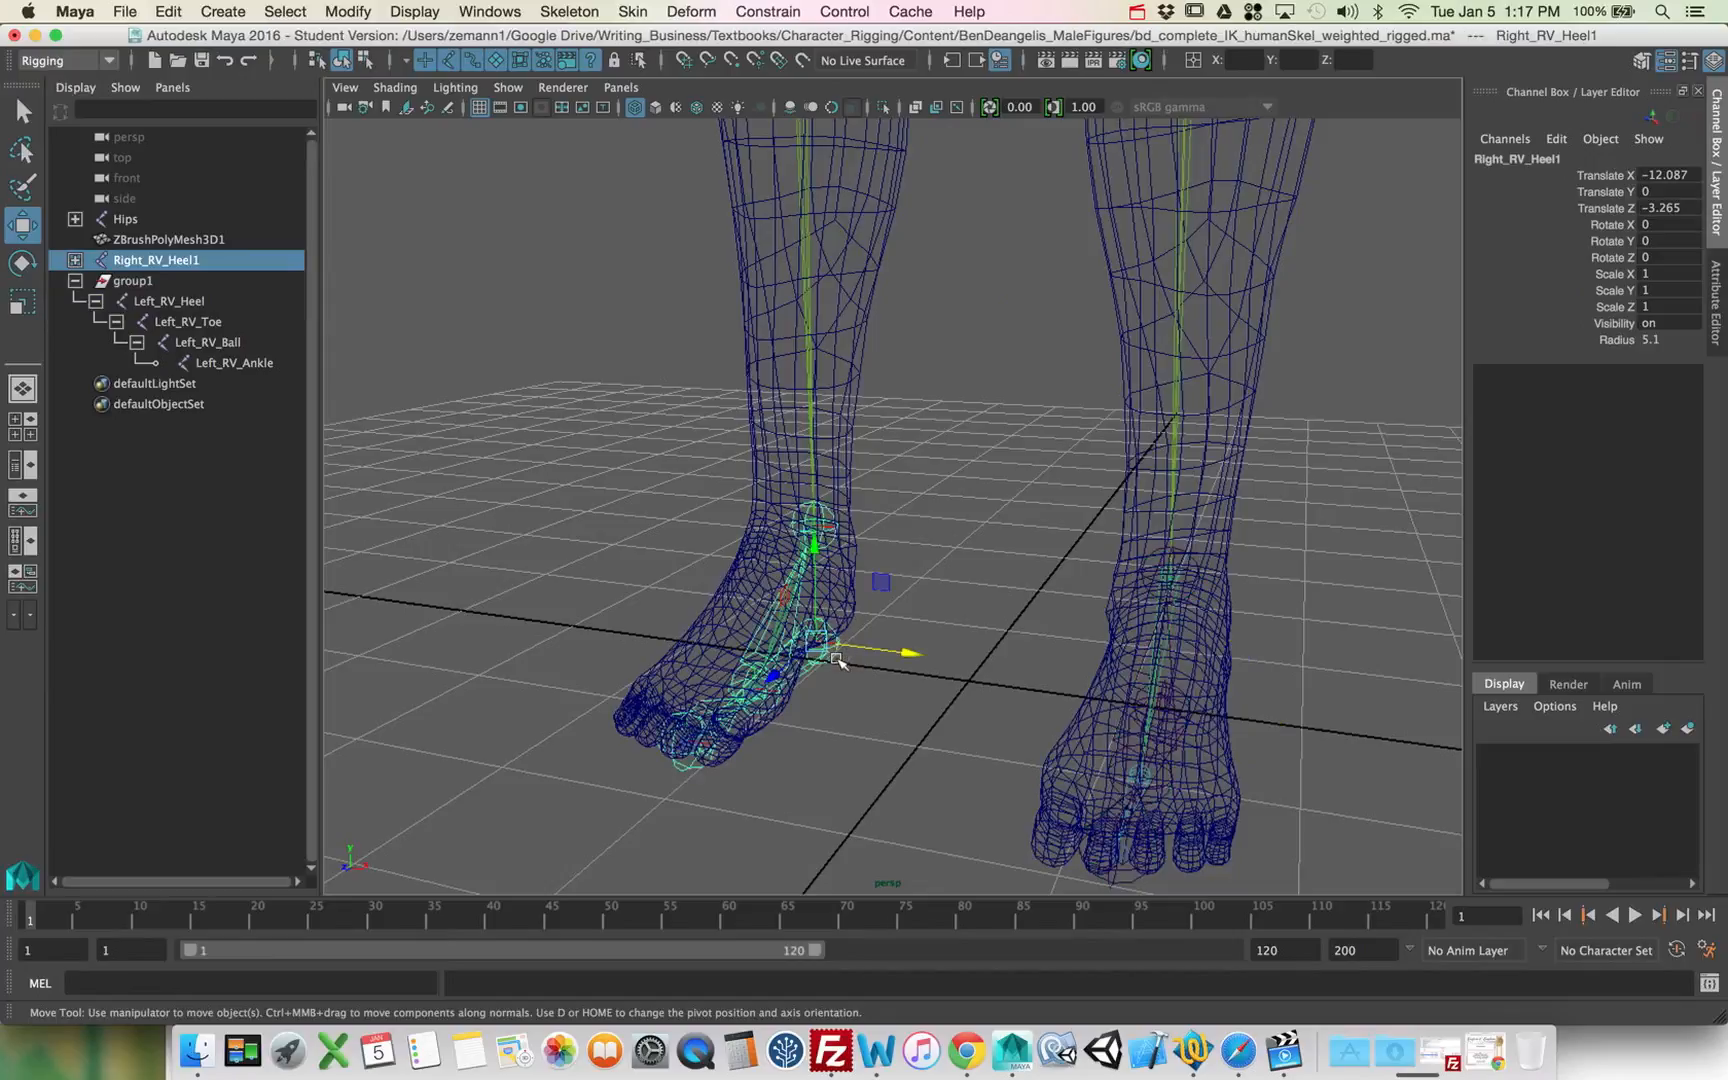
{"action": "key", "text": "ctrl+h"}
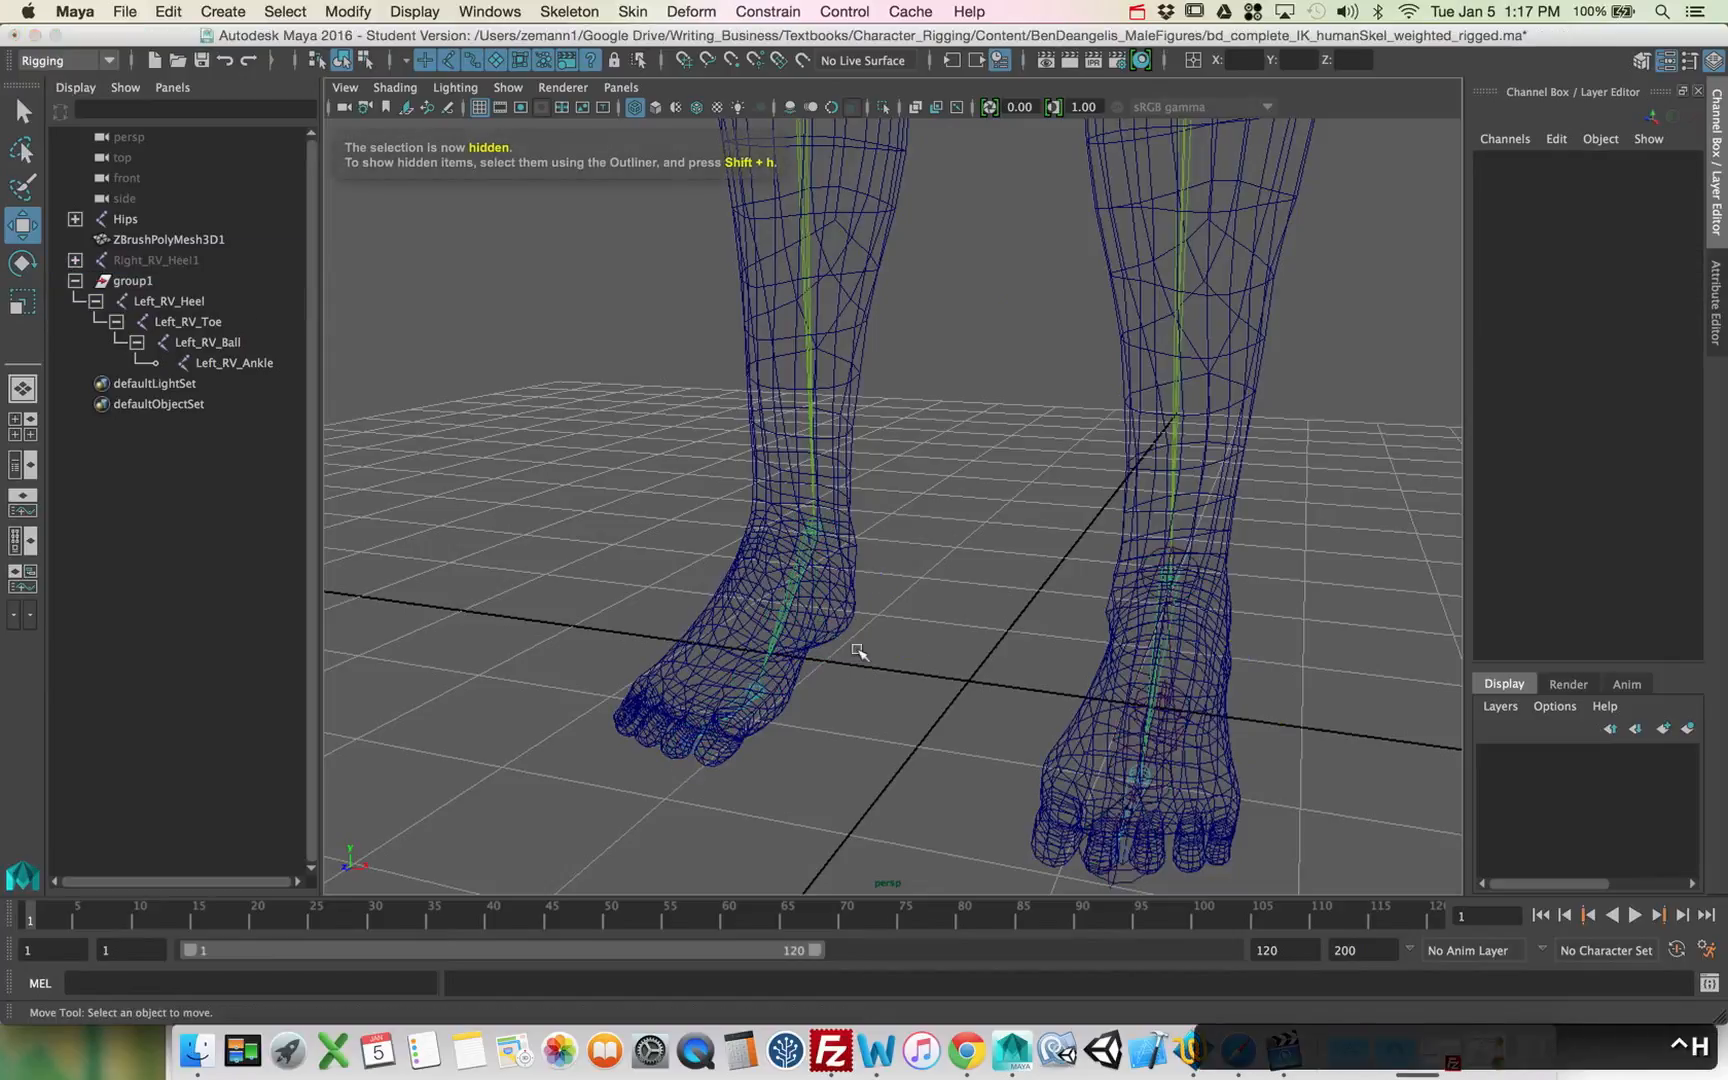
Step: Select the Right_Ankle joint to examine the bound joint chain inside the right foot
{"action": "left_click_drag", "start_coordinate": [876, 651], "coordinate": [1058, 628], "text": "alt"}
{"action": "left_click", "coordinate": [818, 592]}
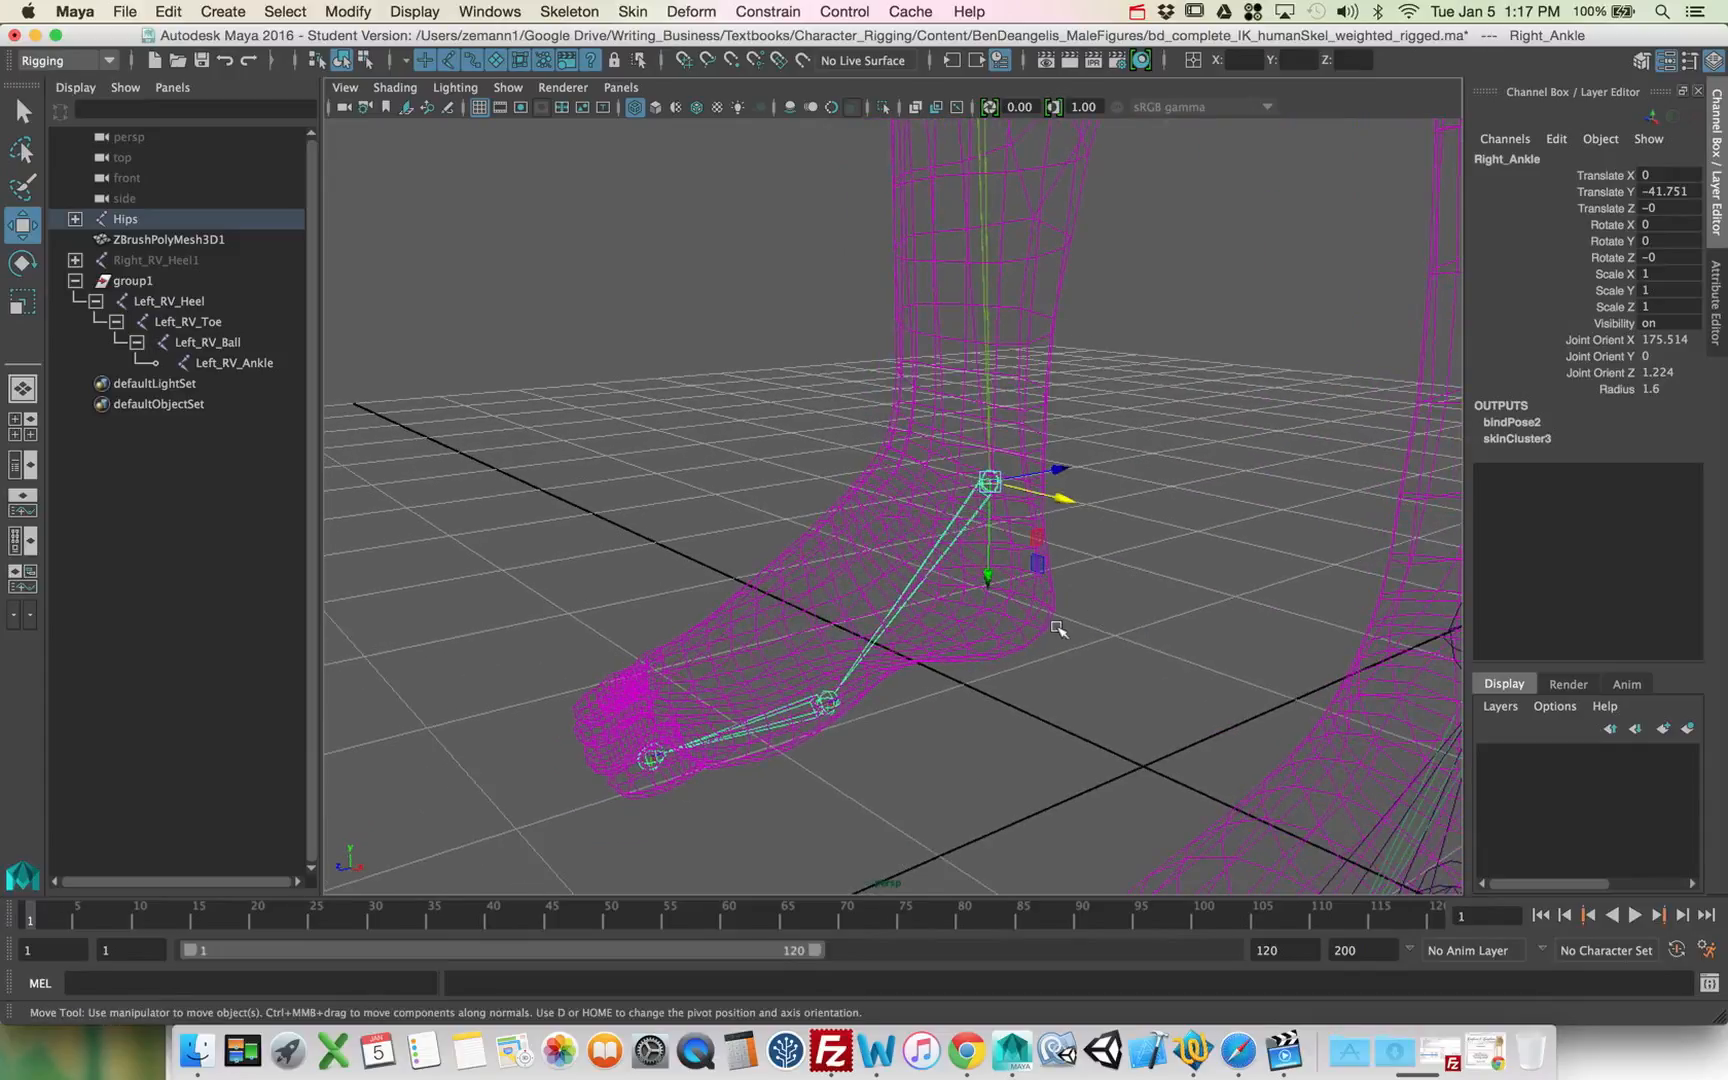
{"action": "scroll", "coordinate": [1058, 628], "scroll_direction": "down", "scroll_amount": 5}
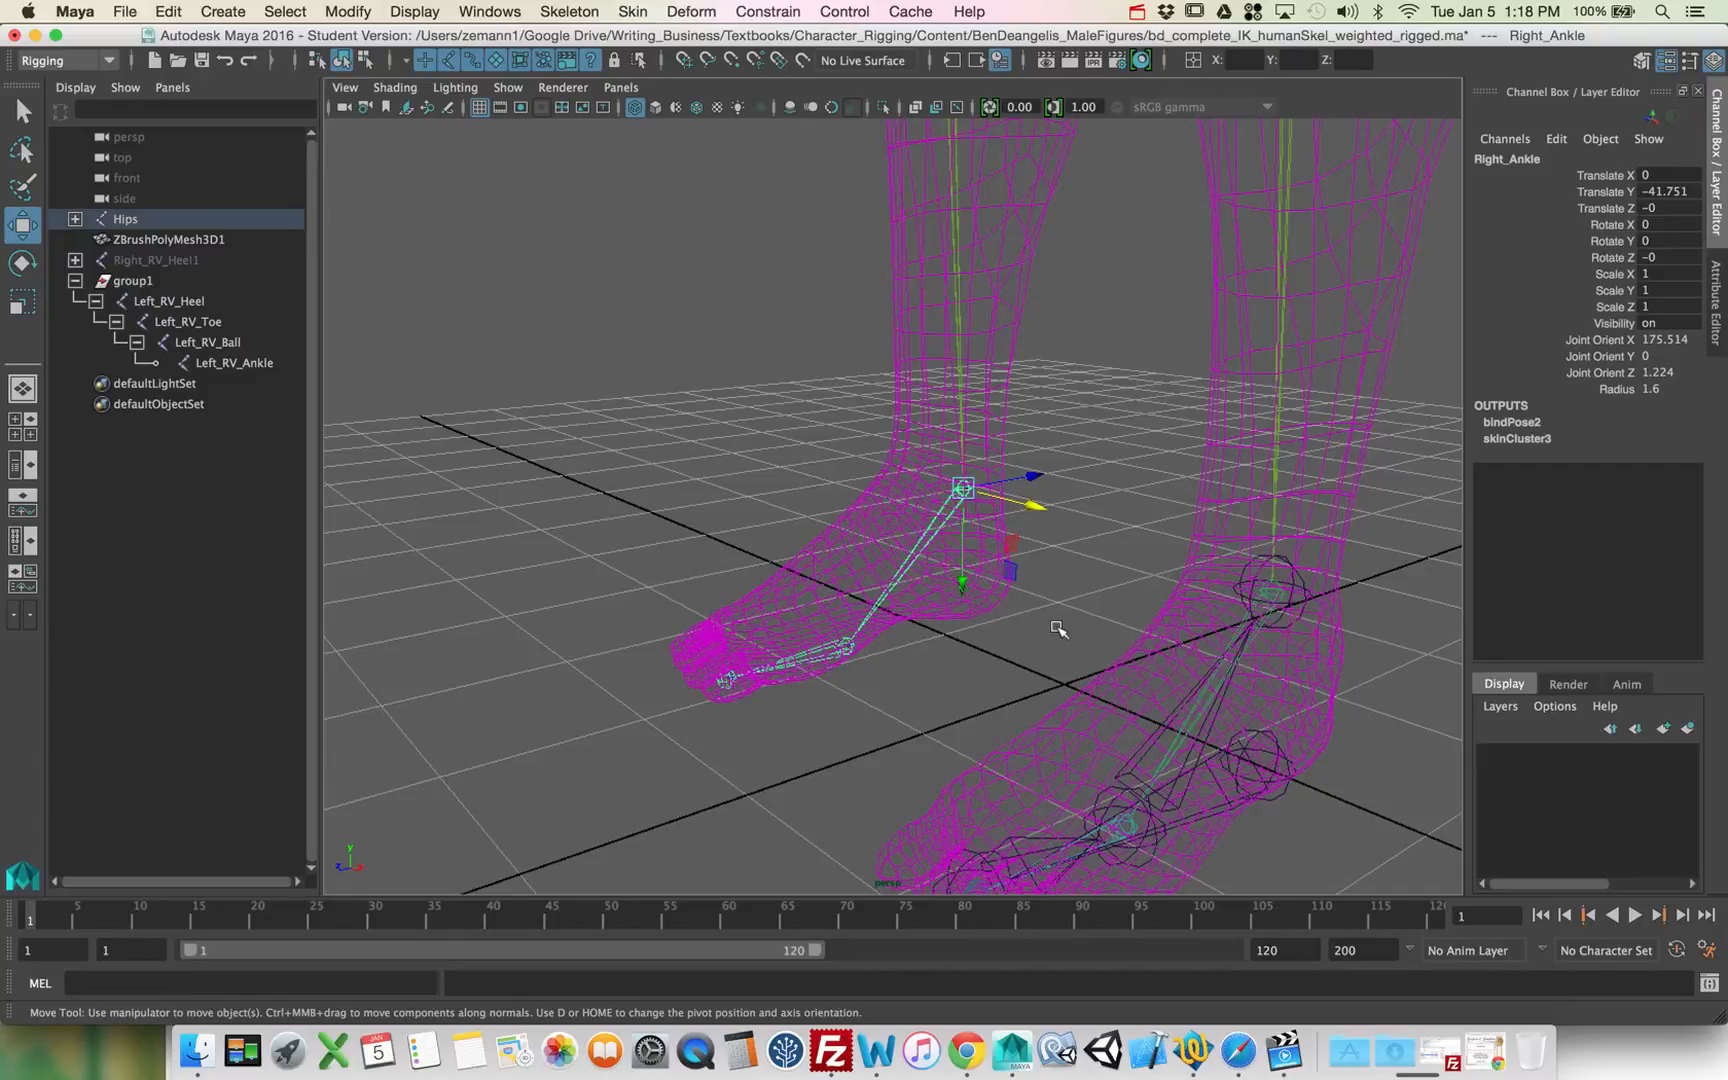
Step: Test-rotate the Left_Humerus joint by about -11.5 degrees around X, and undo the rotation
{"action": "right_click_drag", "start_coordinate": [1058, 628], "coordinate": [895, 610], "text": "alt"}
{"action": "middle_click_drag", "start_coordinate": [1080, 463], "coordinate": [1065, 665], "text": "alt"}
{"action": "right_click_drag", "start_coordinate": [982, 629], "coordinate": [790, 608], "text": "alt"}
{"action": "middle_click_drag", "start_coordinate": [968, 650], "coordinate": [972, 710], "text": "alt"}
{"action": "left_click", "coordinate": [1032, 190]}
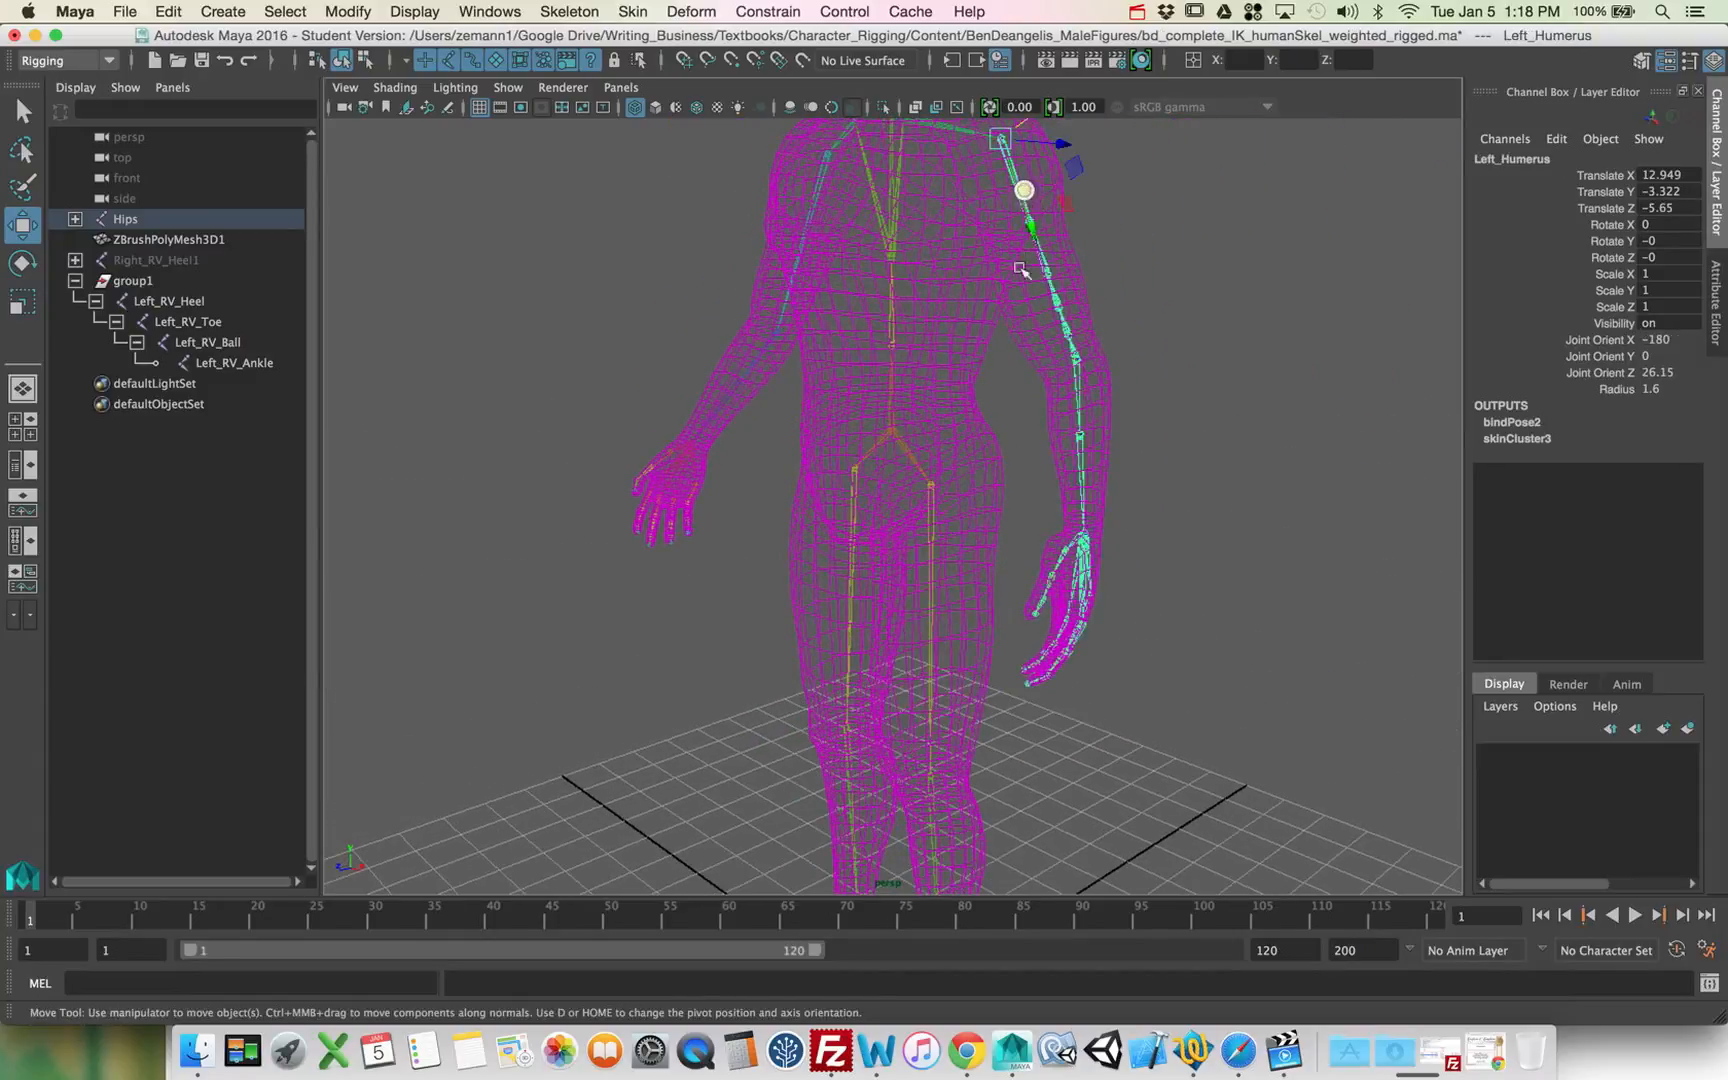
{"action": "left_click_drag", "start_coordinate": [1124, 451], "coordinate": [1034, 645]}
{"action": "left_click_drag", "start_coordinate": [1244, 505], "coordinate": [1117, 622]}
{"action": "left_click", "coordinate": [1063, 299]}
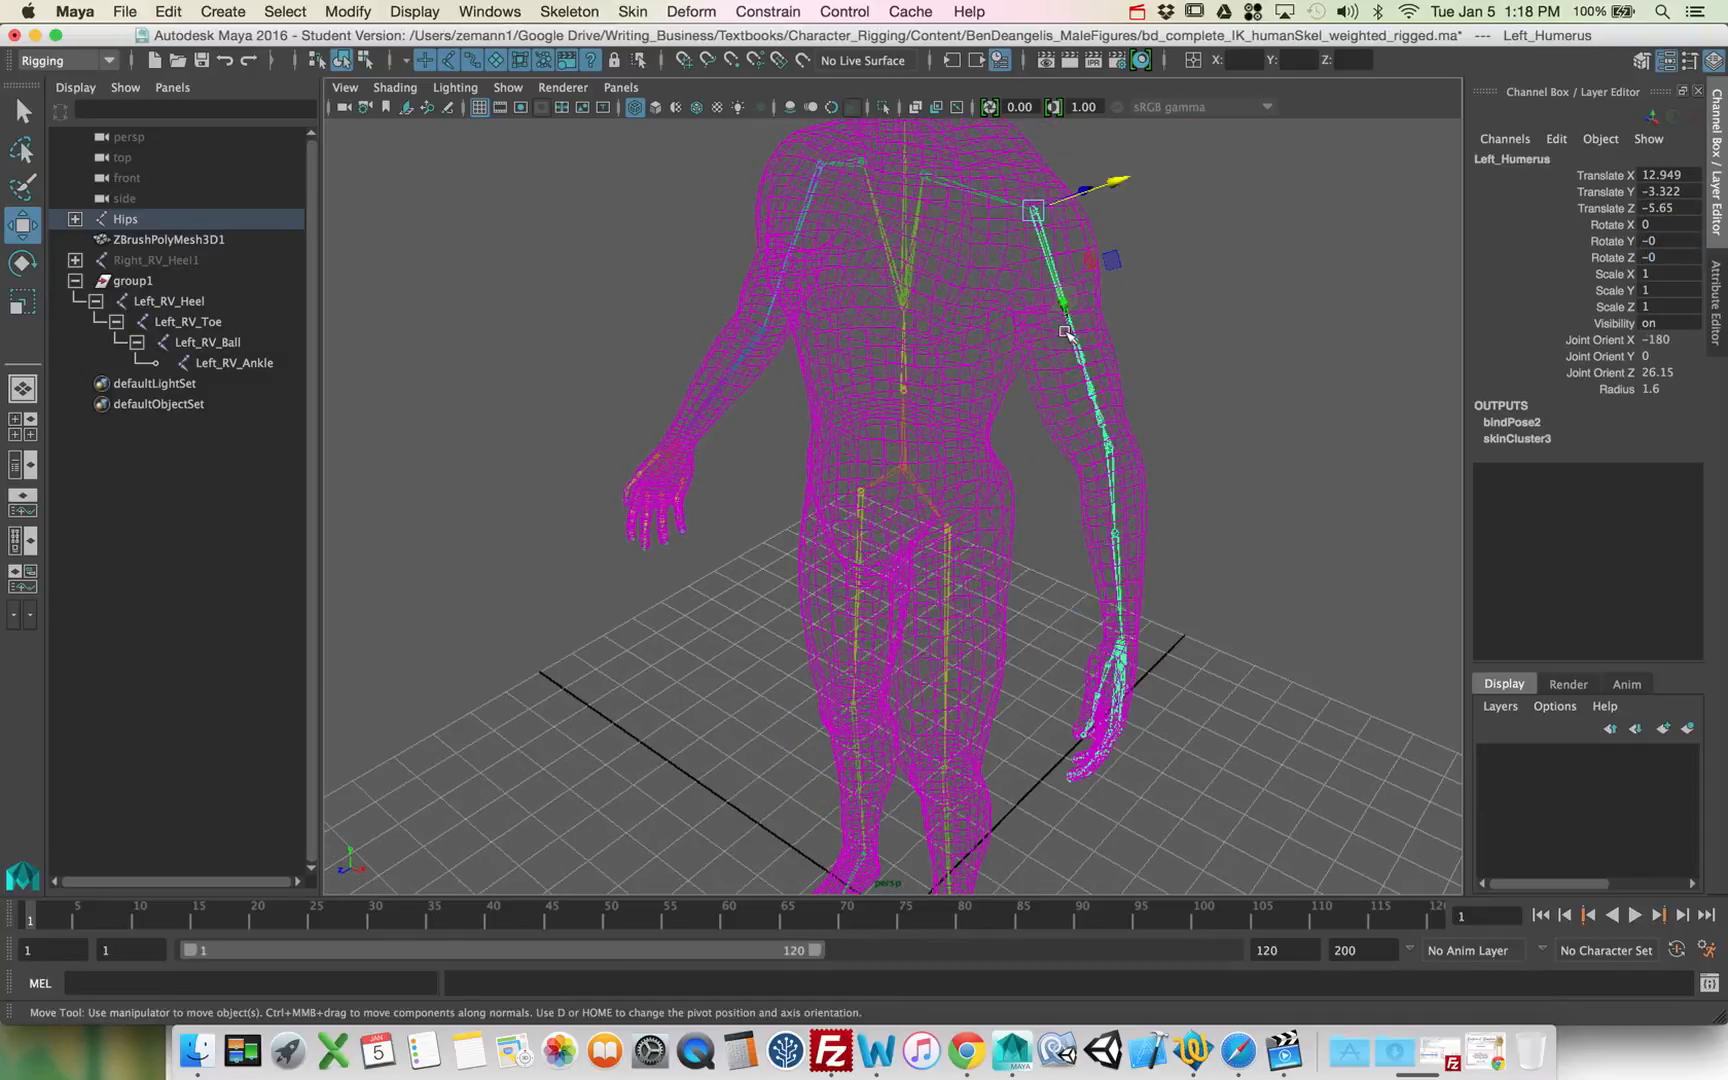
{"action": "key", "text": "e"}
{"action": "mouse_move", "coordinate": [1030, 297]}
{"action": "left_mouse_down"}
{"action": "mouse_move", "coordinate": [991, 270]}
{"action": "mouse_move", "coordinate": [1030, 297]}
{"action": "mouse_move", "coordinate": [1011, 285]}
{"action": "left_mouse_up"}
{"action": "key", "text": "z"}
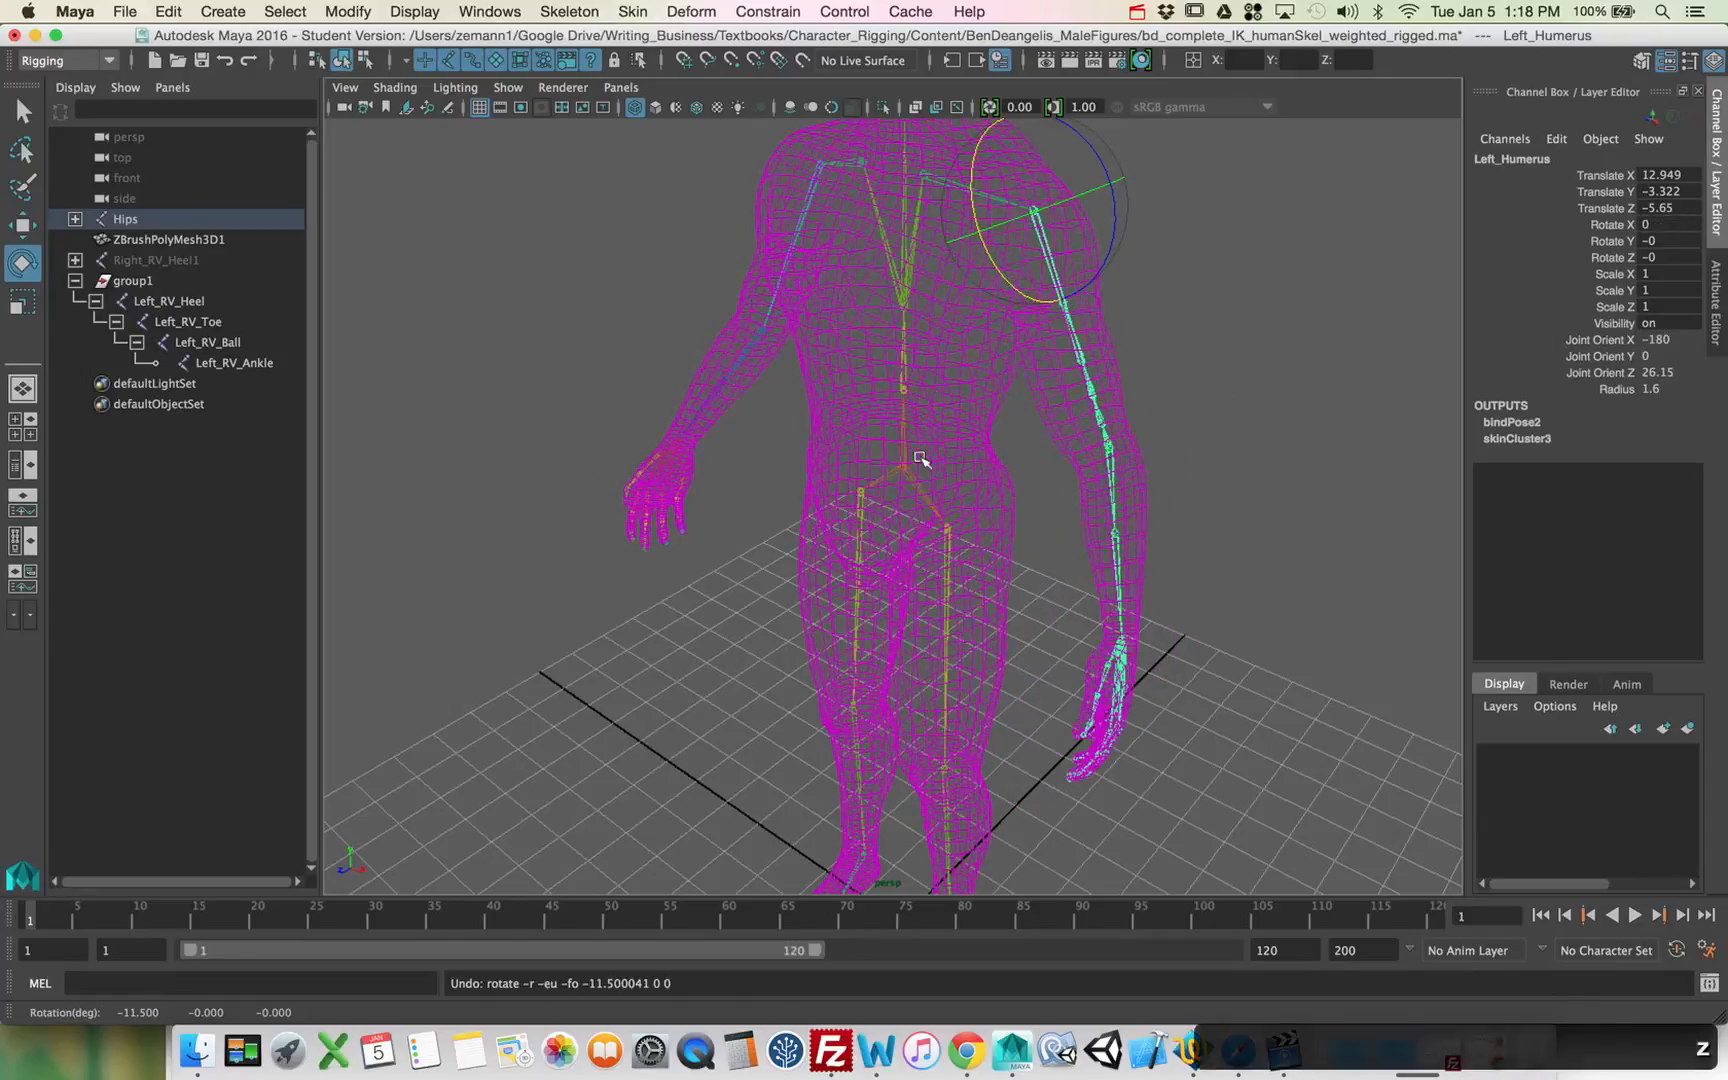
{"action": "left_click", "coordinate": [967, 443]}
{"action": "left_click", "coordinate": [632, 11]}
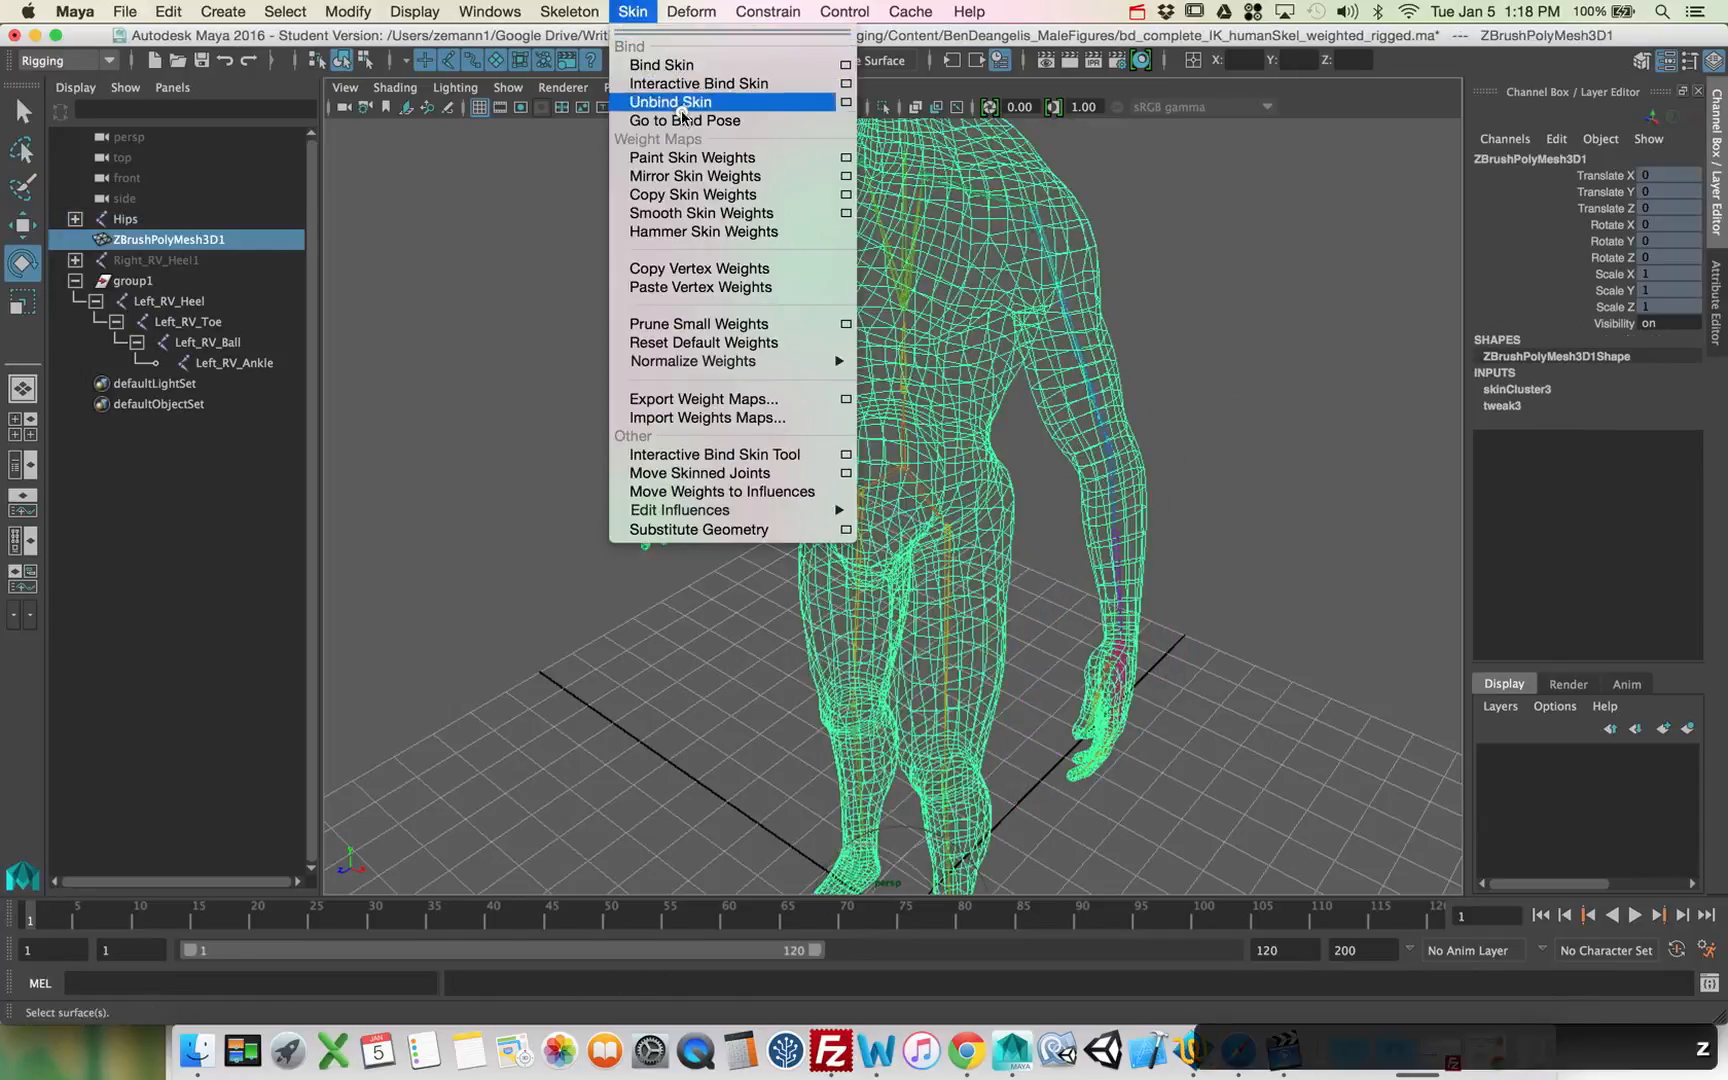
{"action": "left_click", "coordinate": [701, 186]}
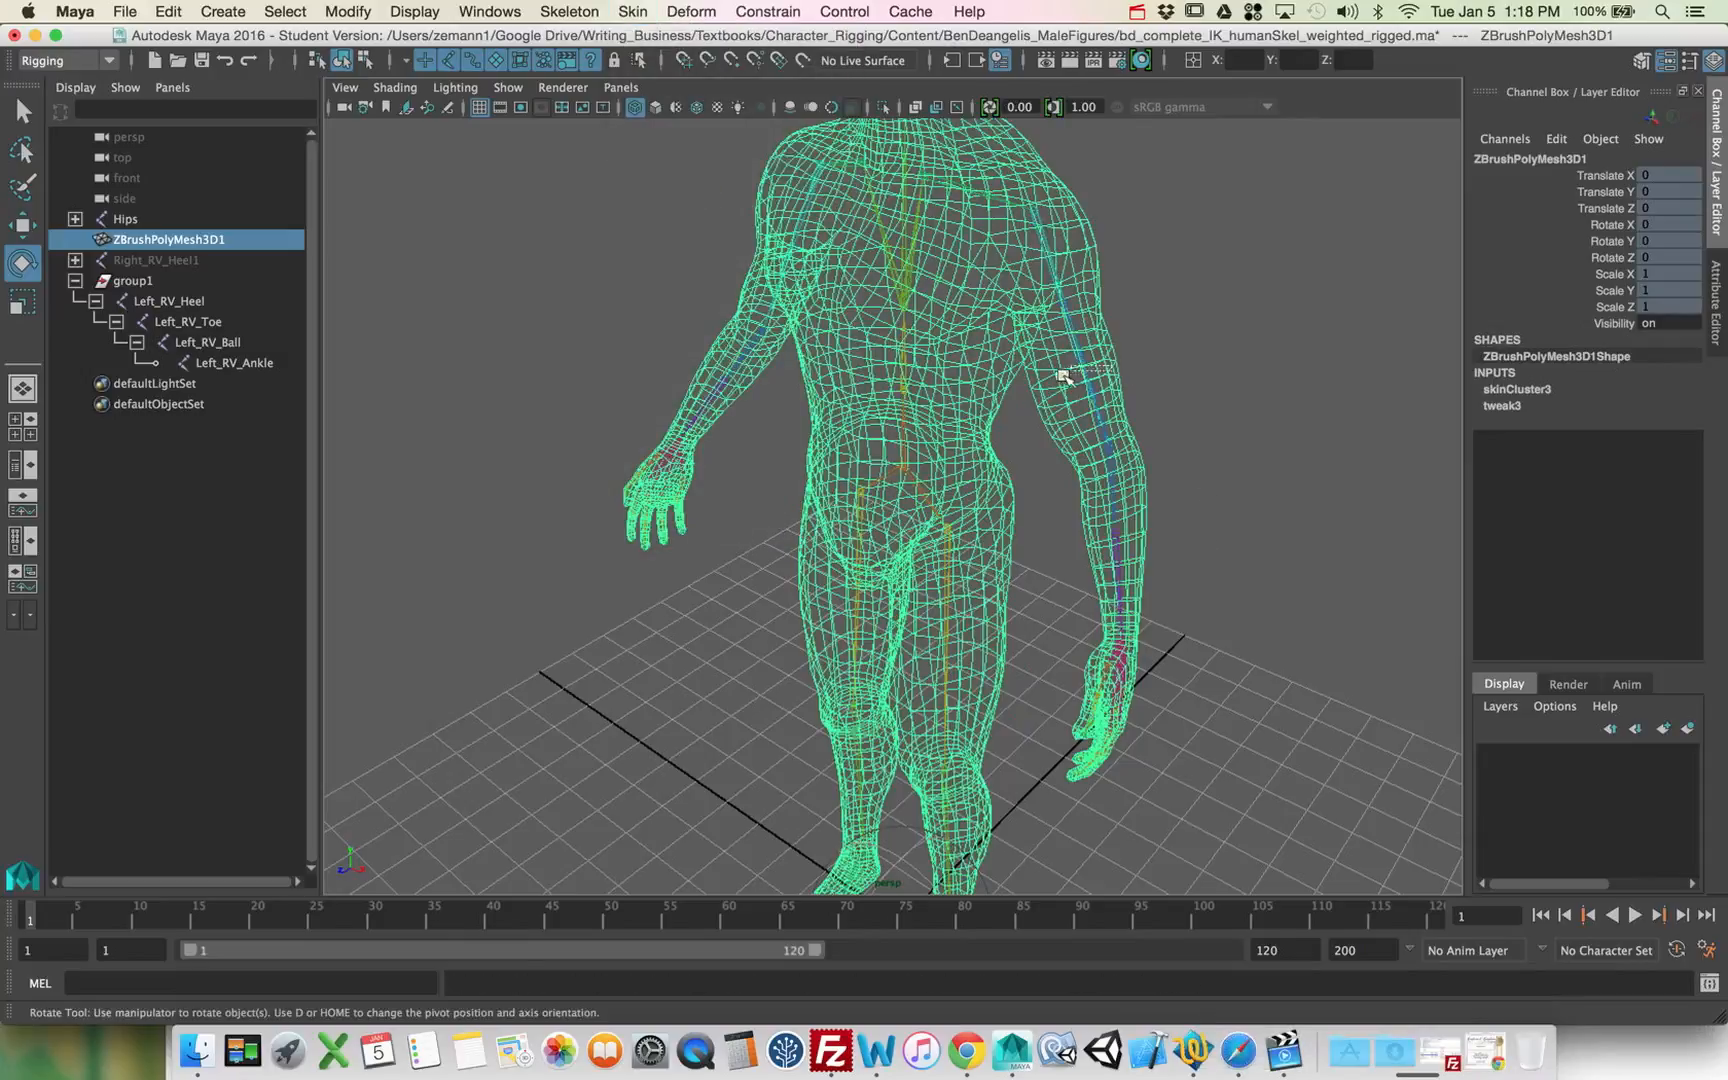
Step: Test-rotate the Left_Humerus joint by about -45 degrees around Z, and undo the rotation
{"action": "left_click", "coordinate": [1061, 376]}
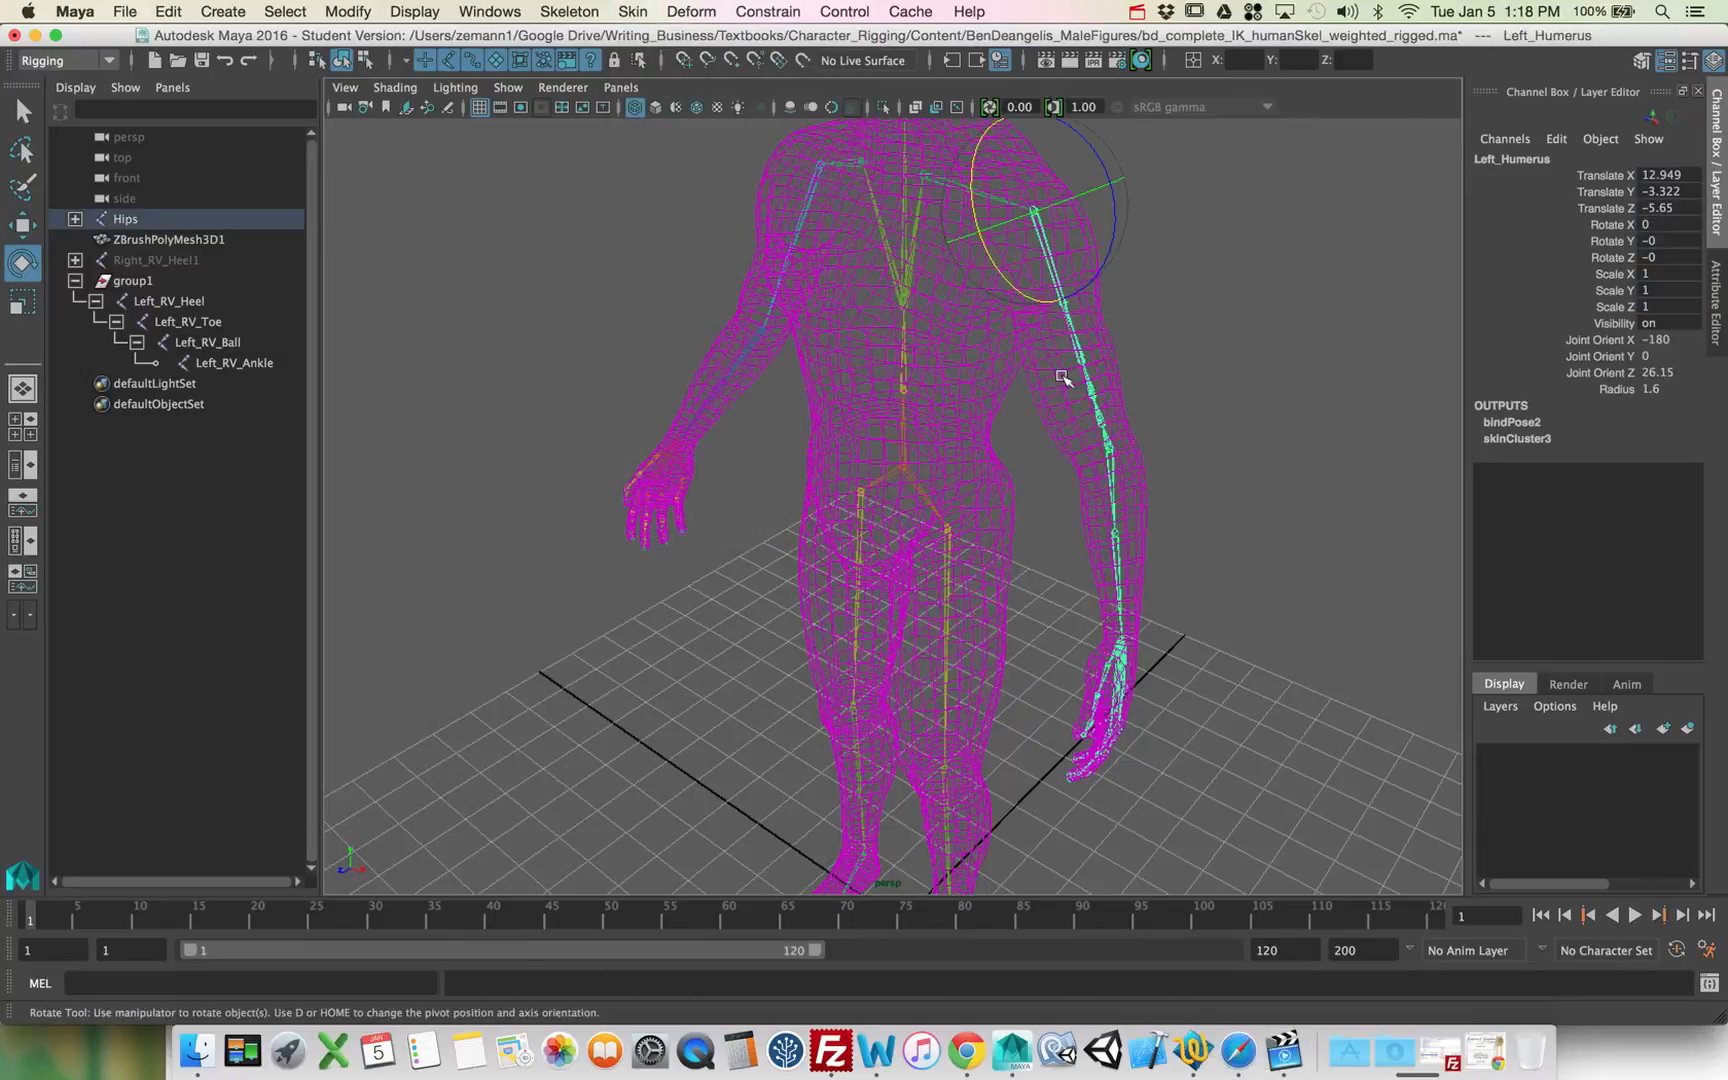
{"action": "left_click_drag", "start_coordinate": [1106, 262], "coordinate": [1123, 170]}
{"action": "key", "text": "z"}
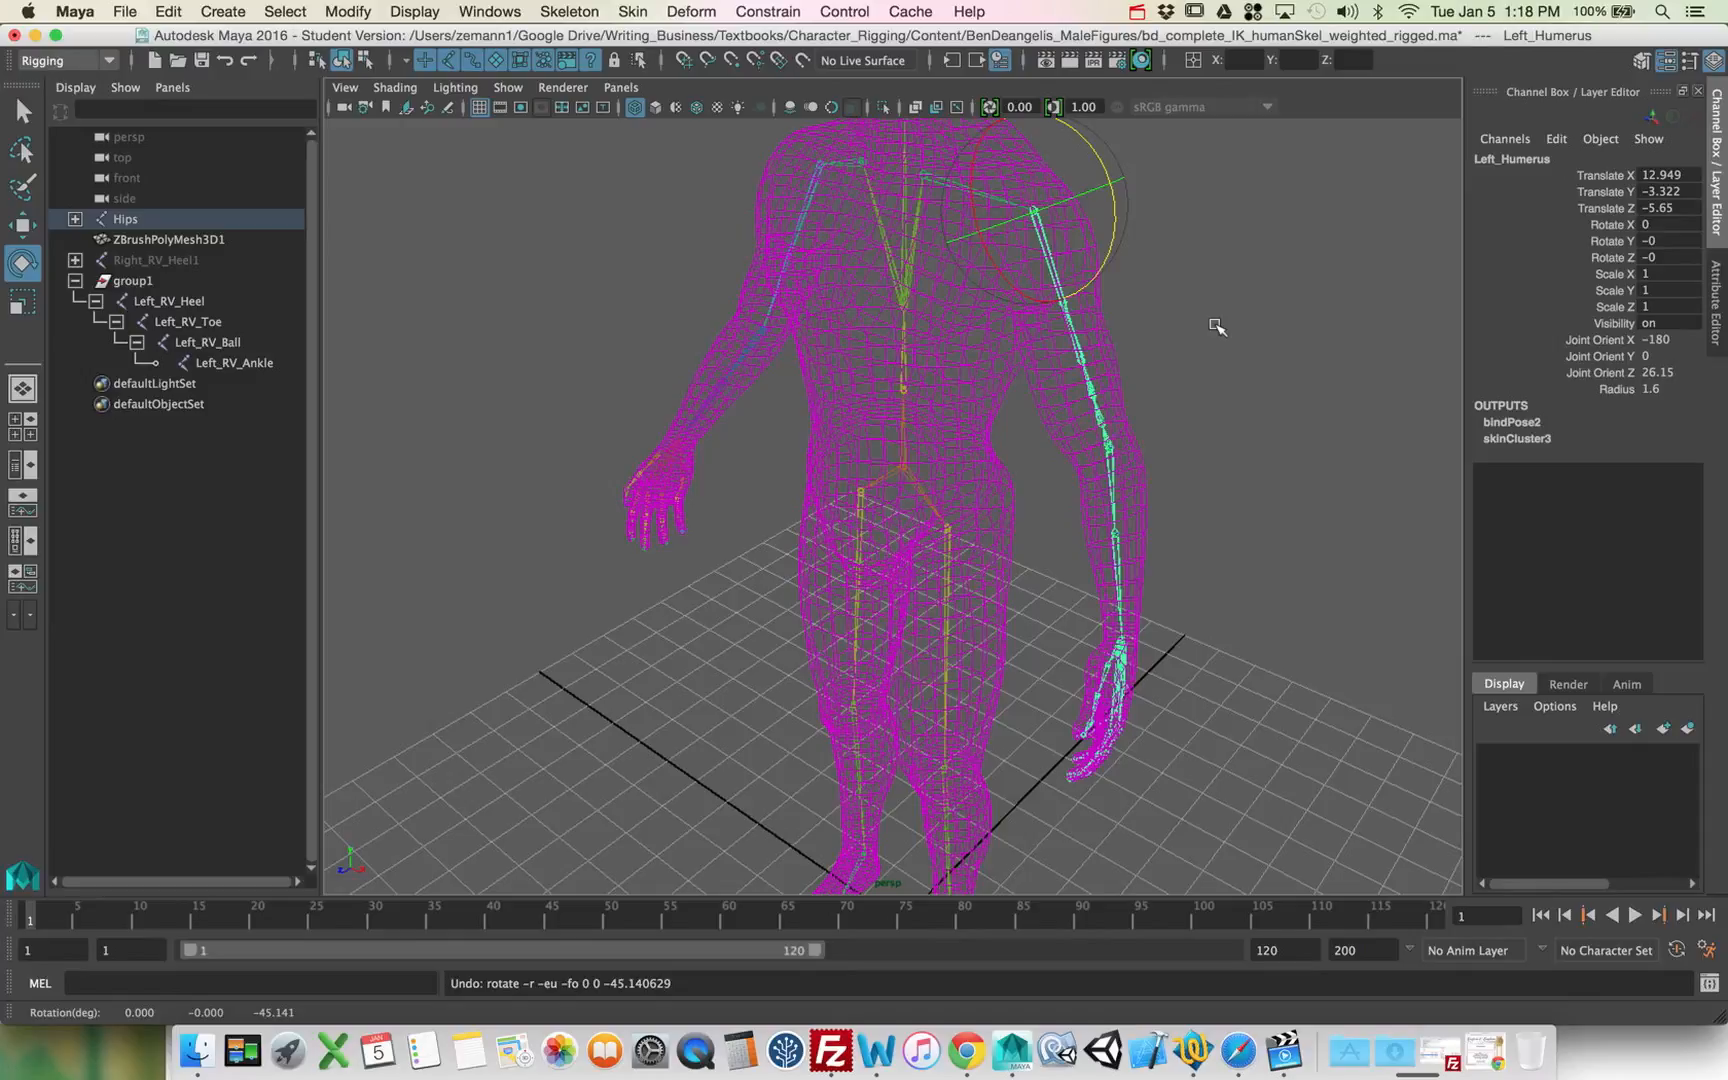
Step: Select the Left_Wrist joint and activate the Select tool
{"action": "right_click_drag", "start_coordinate": [1045, 409], "coordinate": [1003, 403], "text": "alt"}
{"action": "middle_click_drag", "start_coordinate": [1001, 400], "coordinate": [980, 336], "text": "alt"}
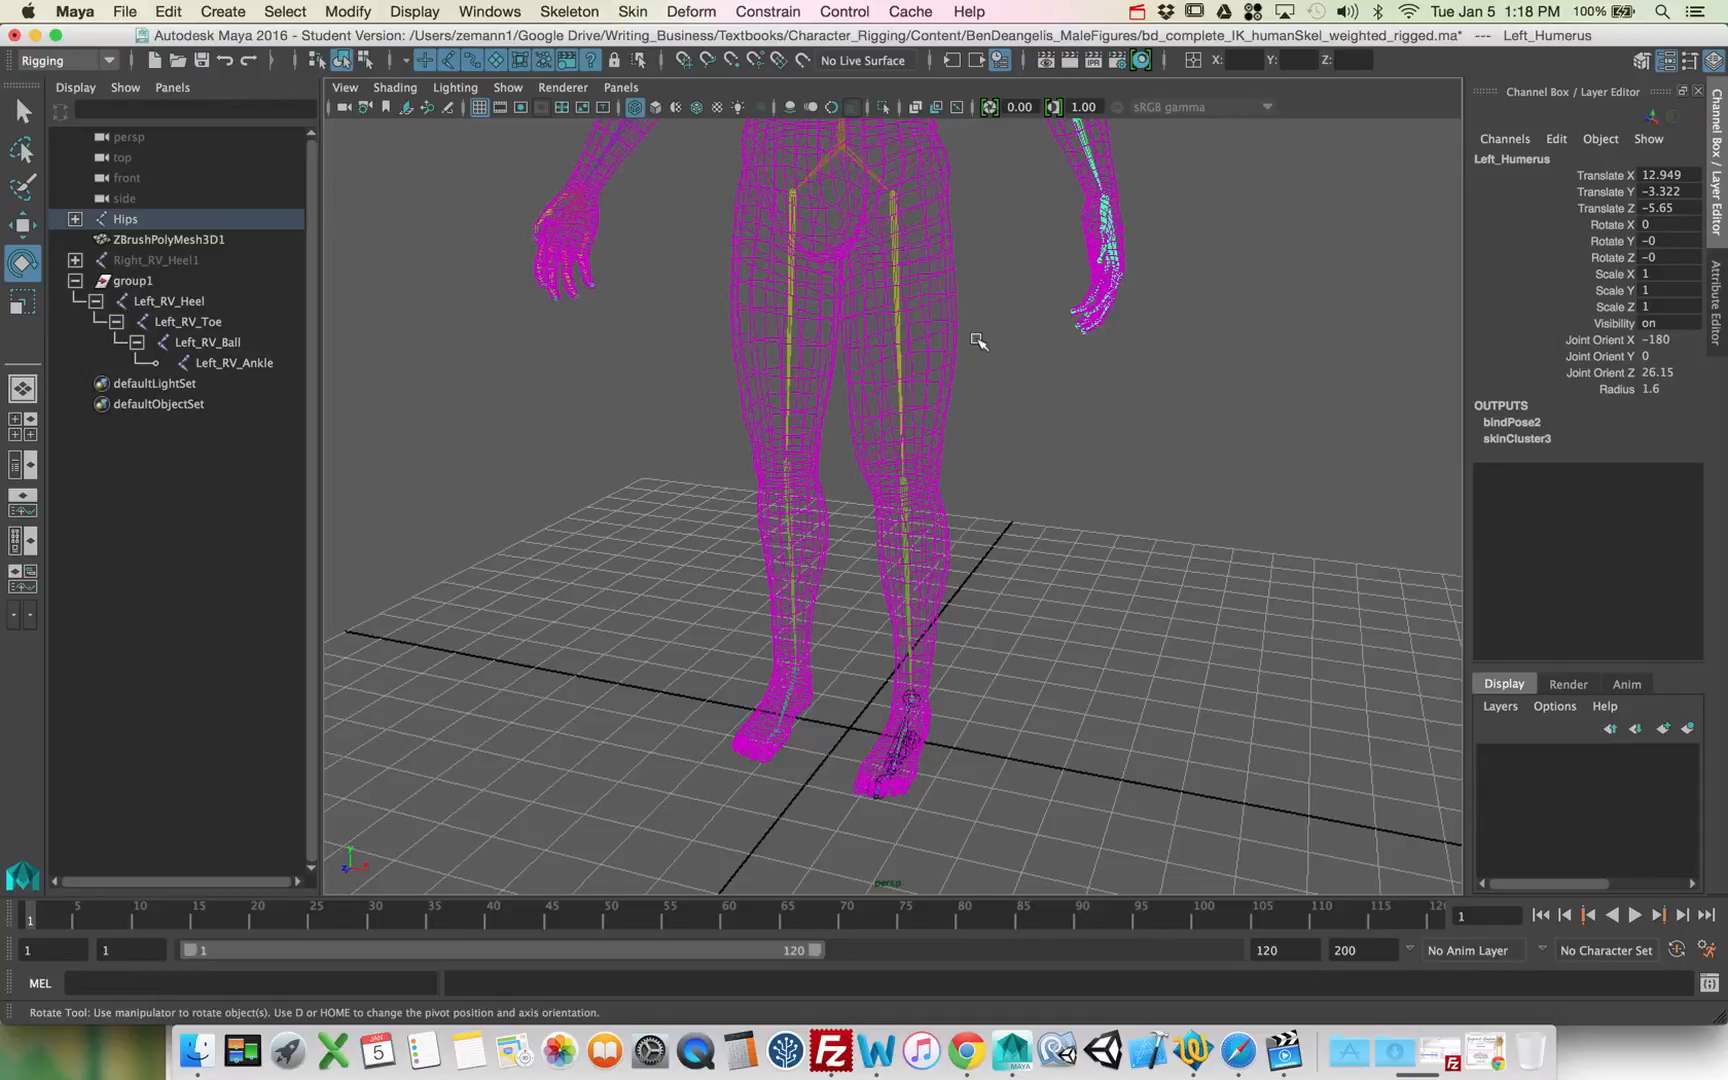
{"action": "right_click_drag", "start_coordinate": [953, 382], "coordinate": [929, 413], "text": "alt"}
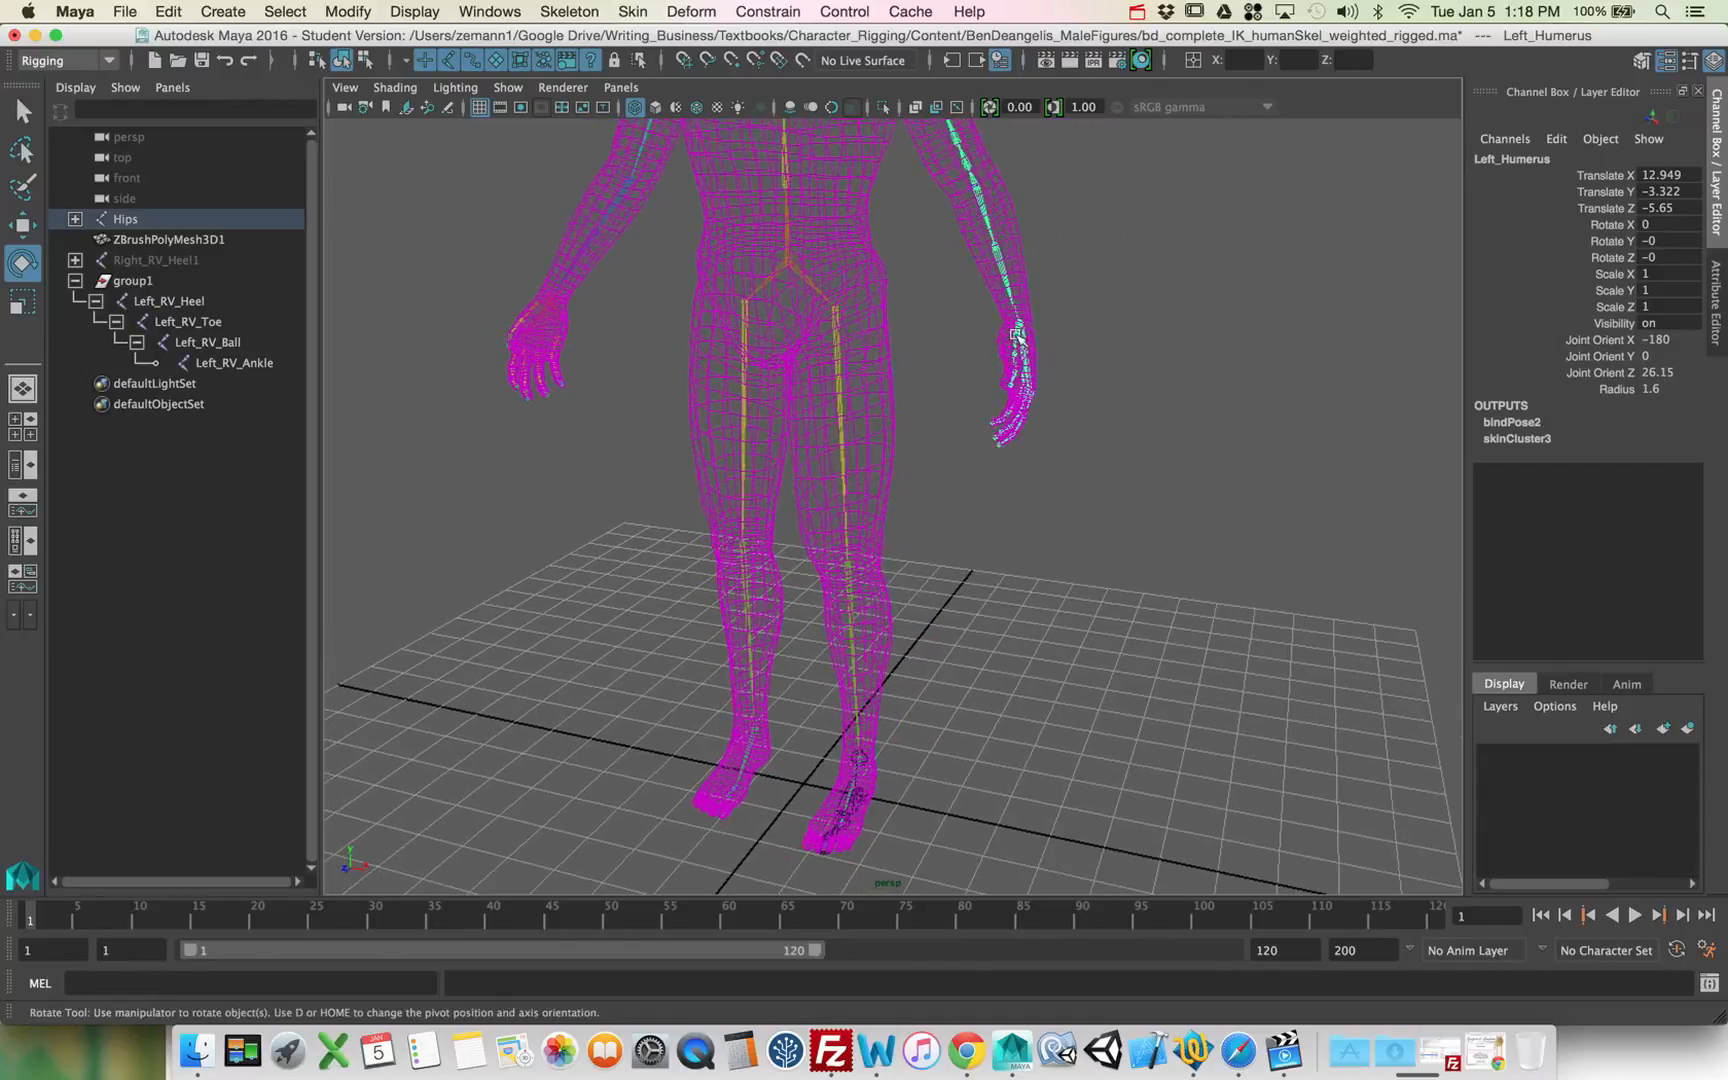
{"action": "left_click", "coordinate": [1016, 327]}
{"action": "key", "text": "q"}
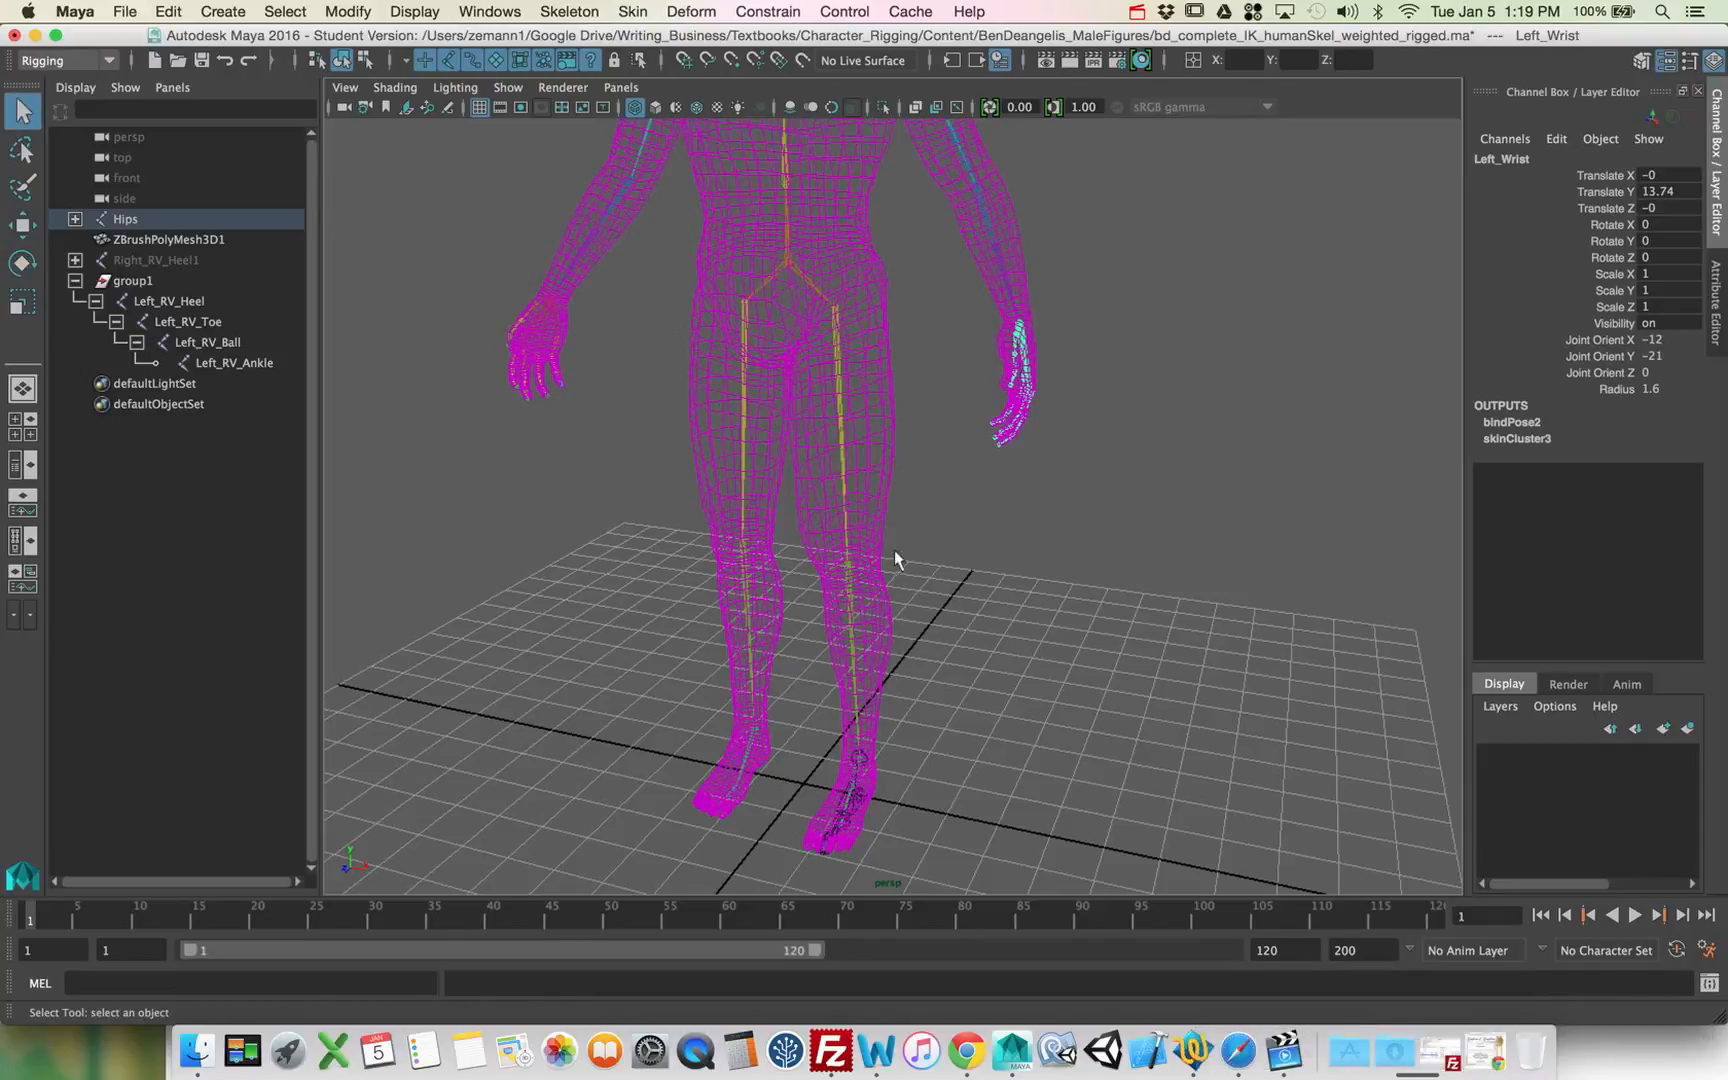
Step: Examine how the left reverse foot chain lines up with the foot, and compare it with the full body
{"action": "middle_click_drag", "start_coordinate": [868, 590], "coordinate": [883, 316], "text": "alt"}
{"action": "right_click_drag", "start_coordinate": [883, 316], "coordinate": [1234, 436], "text": "alt"}
{"action": "left_click_drag", "start_coordinate": [810, 536], "coordinate": [1045, 571], "text": "alt"}
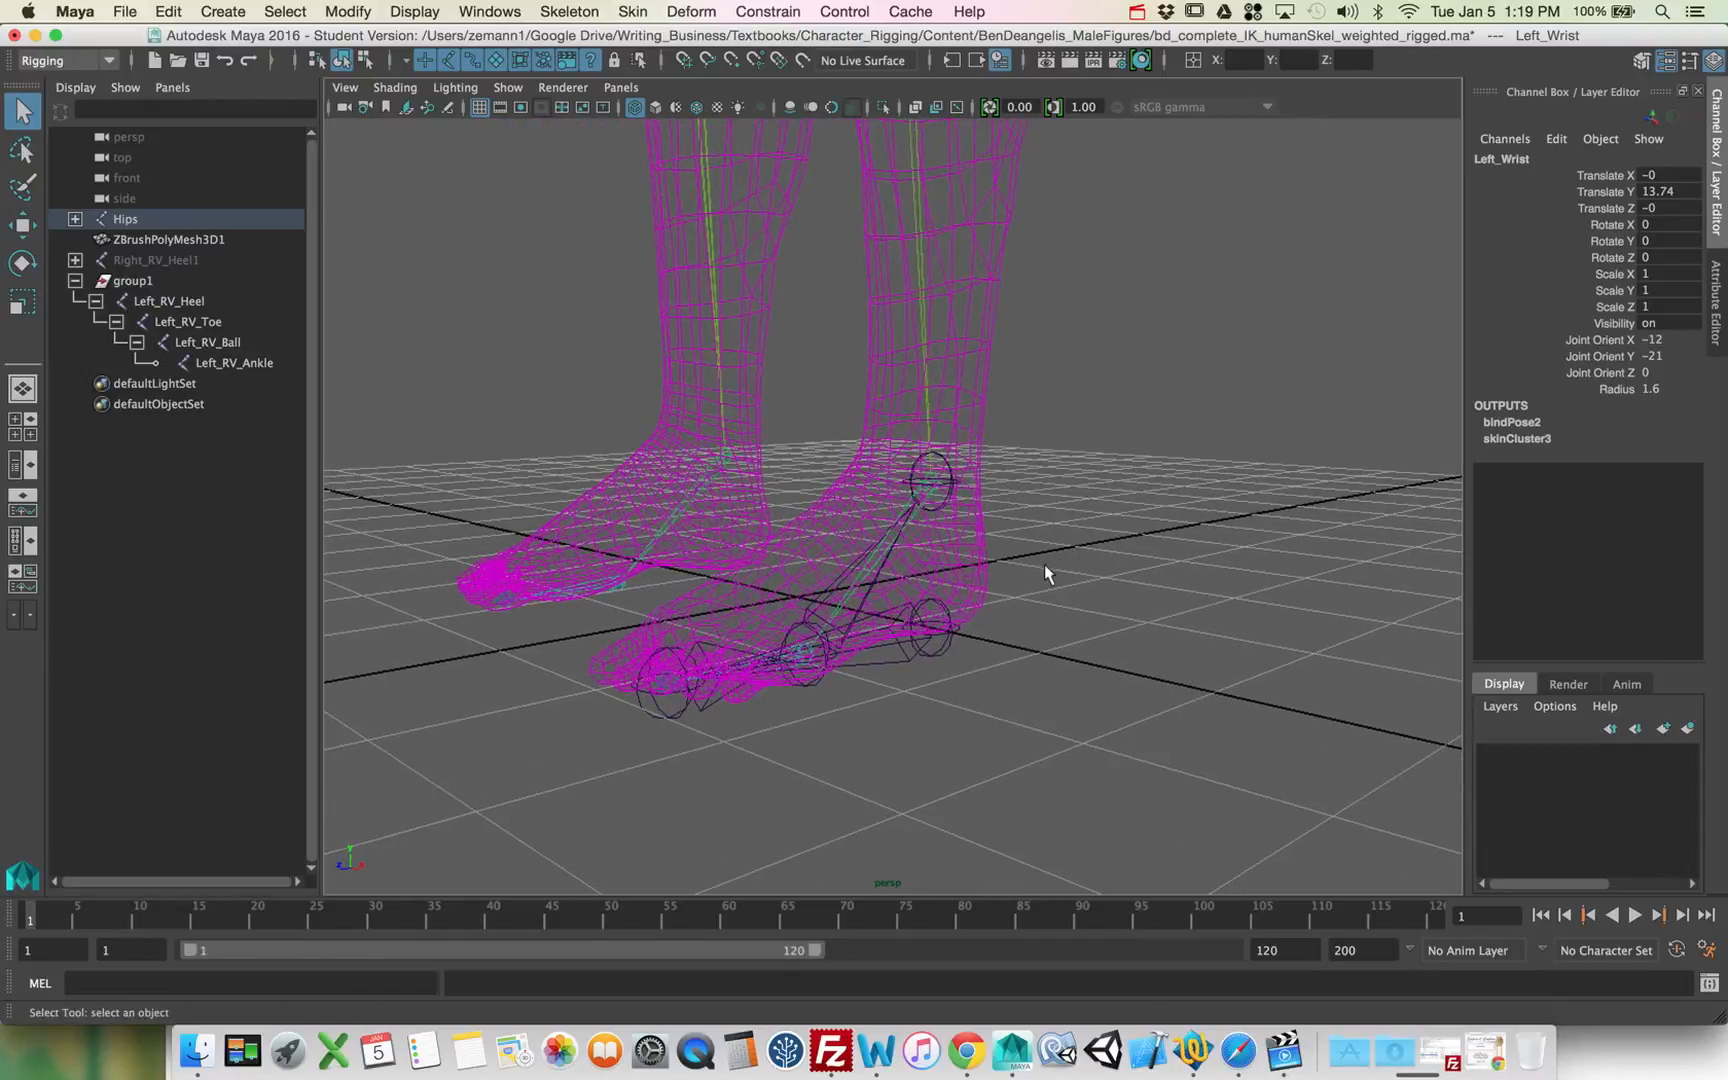
{"action": "right_click_drag", "start_coordinate": [1007, 486], "coordinate": [968, 515], "text": "alt"}
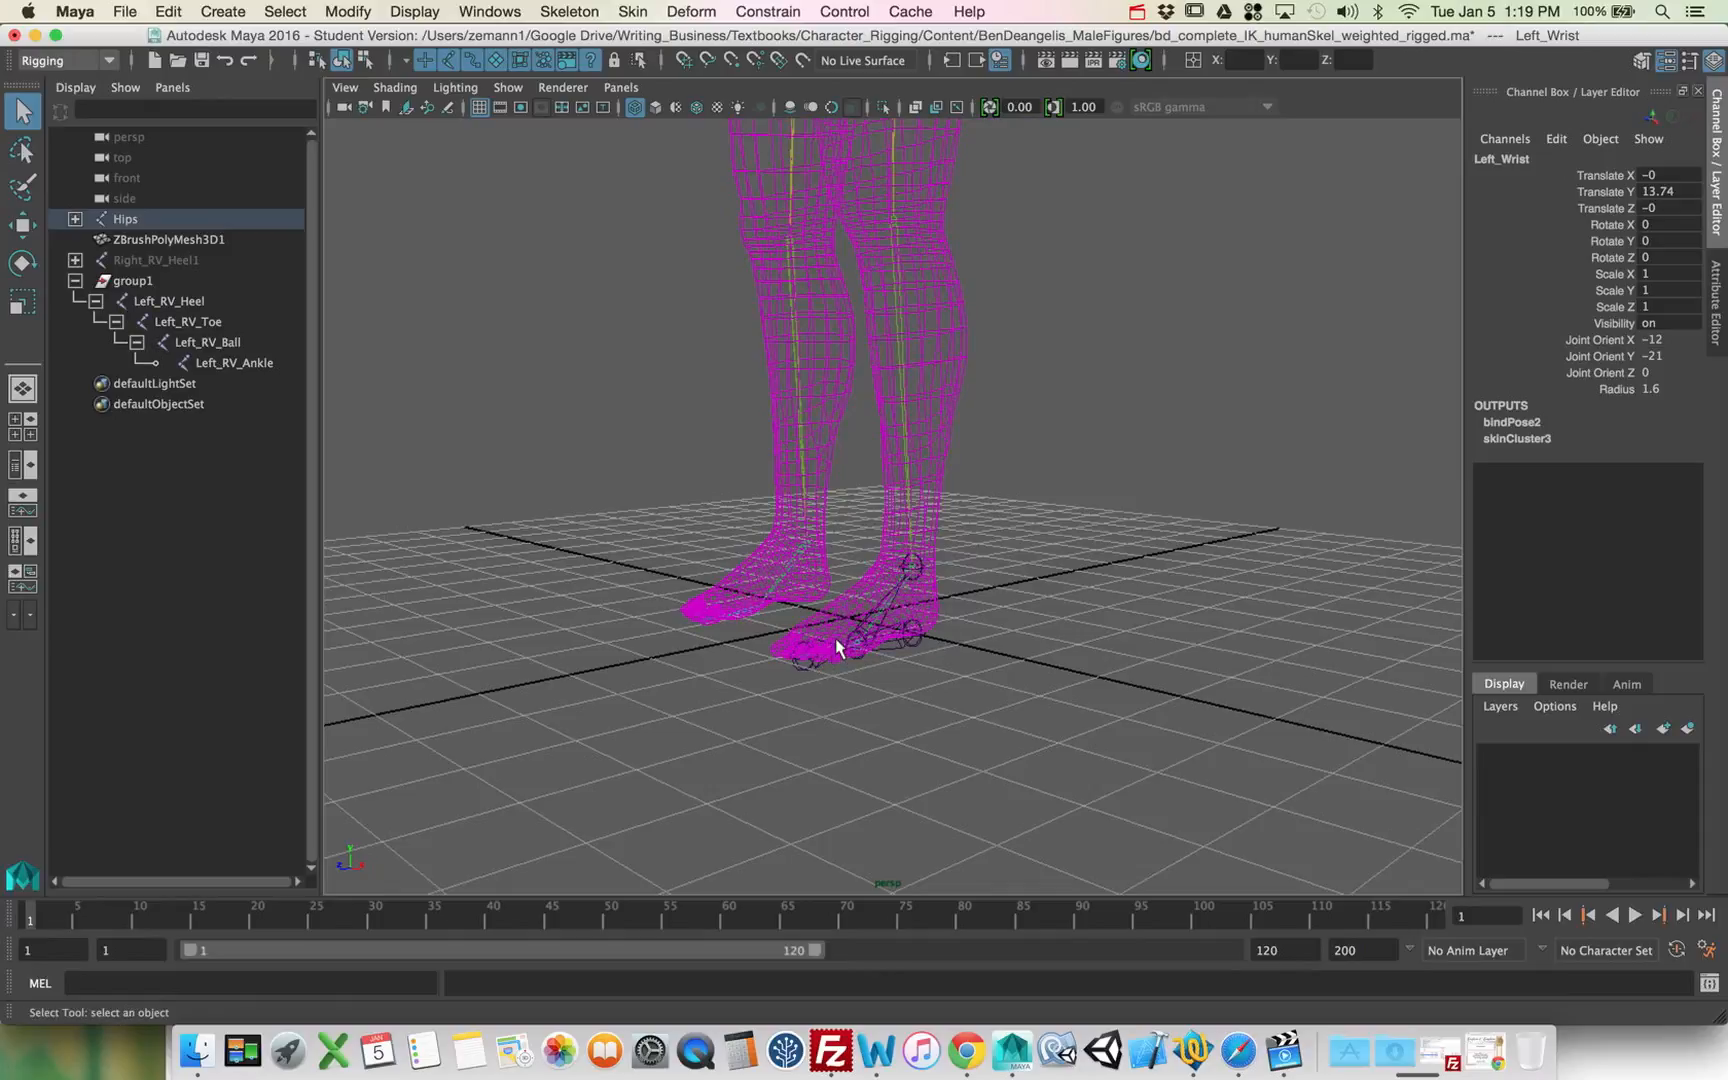
{"action": "right_click_drag", "start_coordinate": [840, 648], "coordinate": [1004, 649], "text": "alt"}
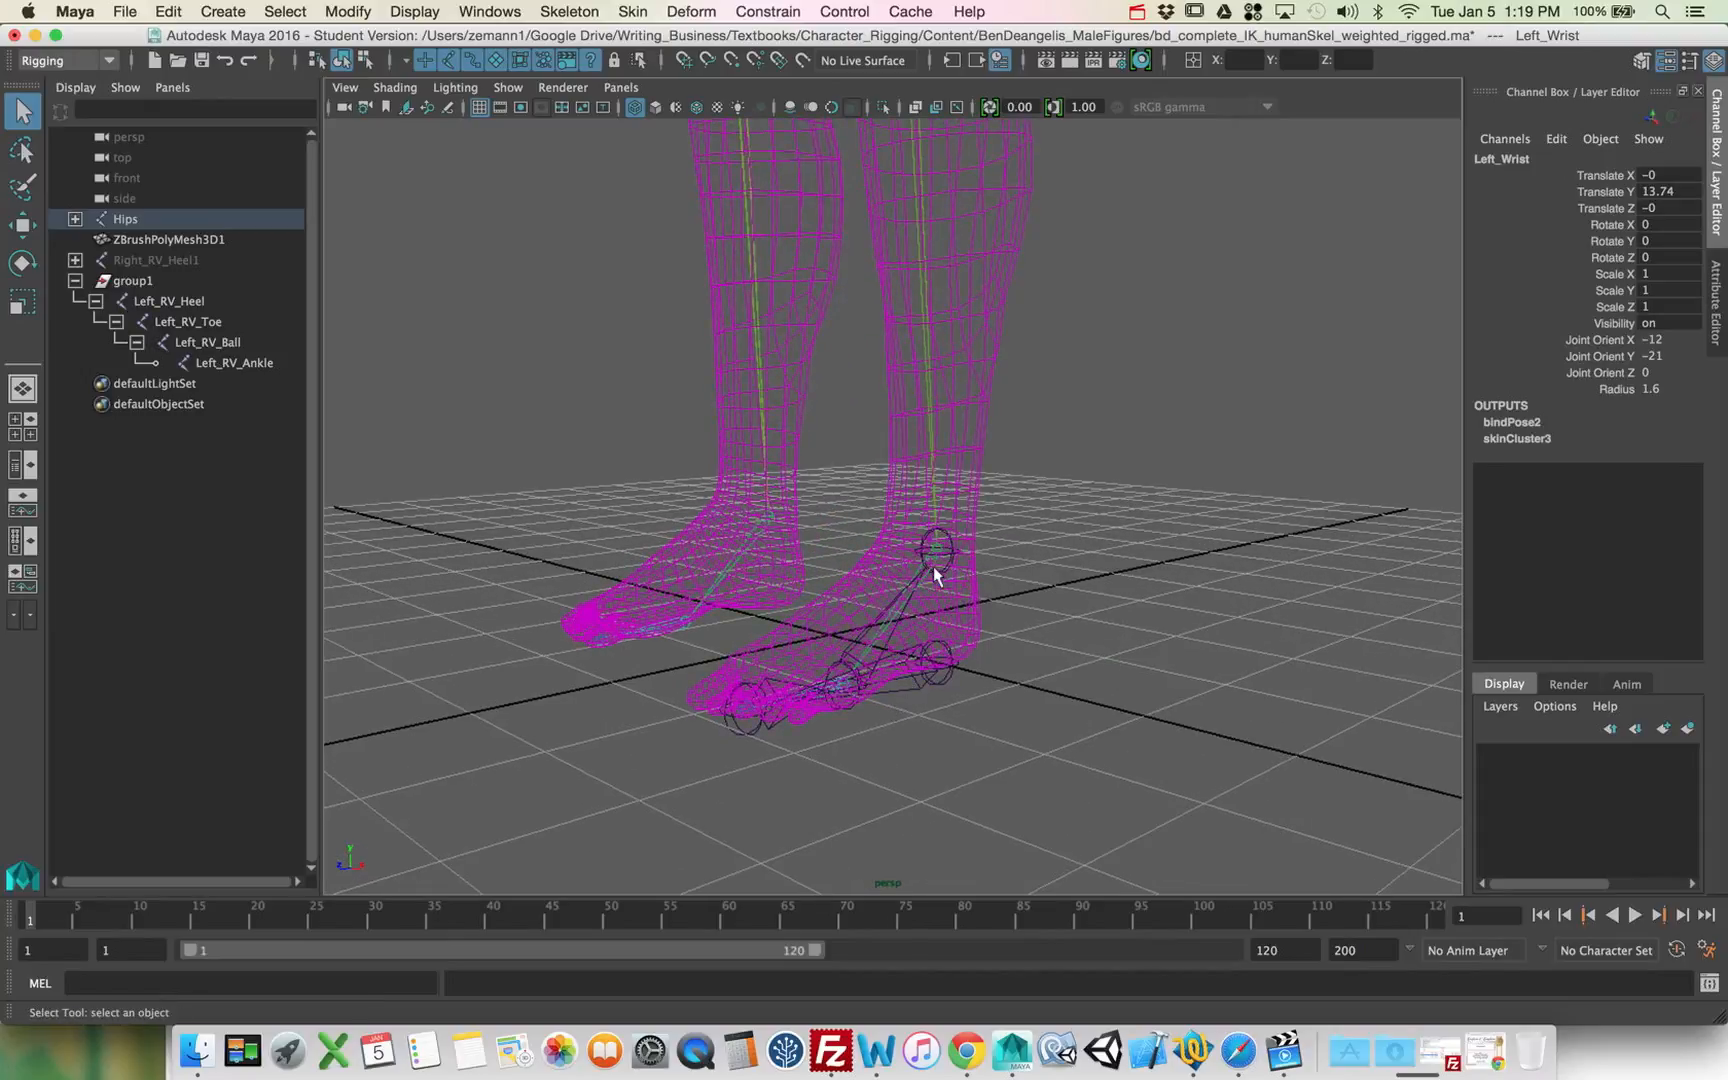
{"action": "right_click_drag", "start_coordinate": [1033, 222], "coordinate": [981, 597], "text": "alt"}
{"action": "left_click_drag", "start_coordinate": [981, 597], "coordinate": [926, 513], "text": "alt"}
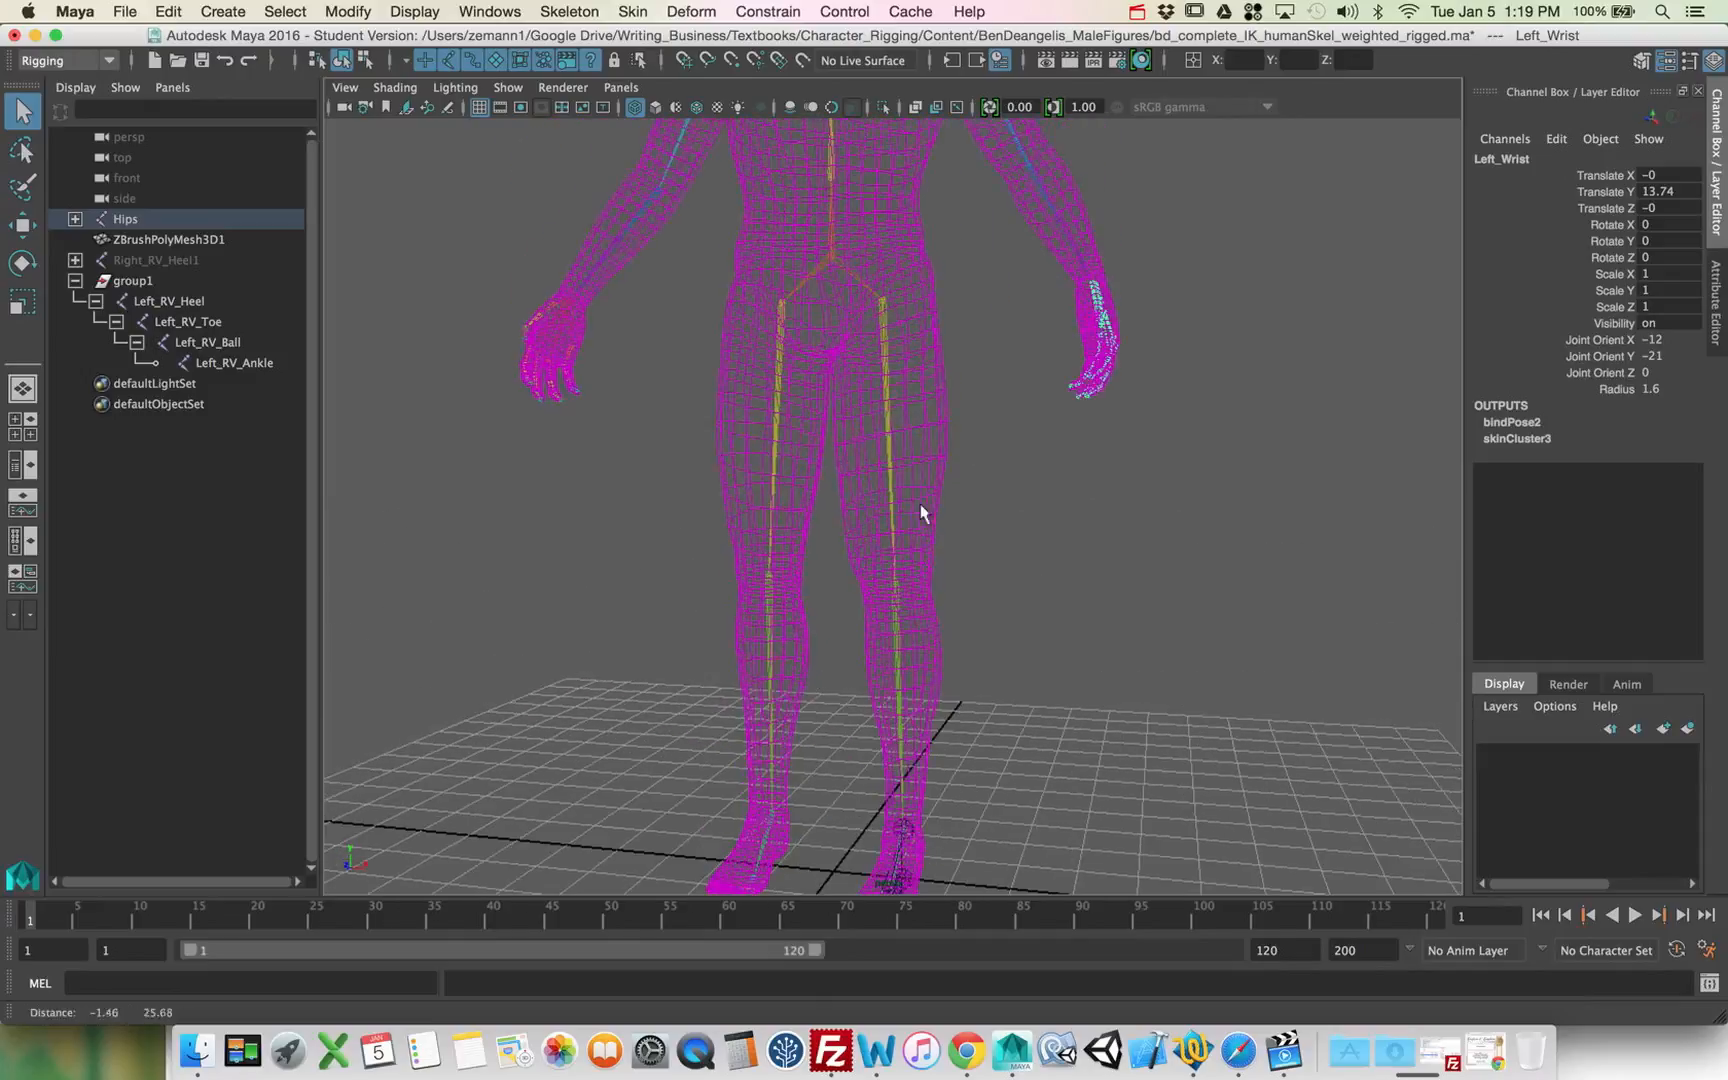
Step: Select the Hips root joint and examine its hierarchy down through the legs and feet
{"action": "left_click", "coordinate": [829, 262]}
{"action": "left_click", "coordinate": [837, 264]}
{"action": "middle_click_drag", "start_coordinate": [906, 378], "coordinate": [864, 130], "text": "alt"}
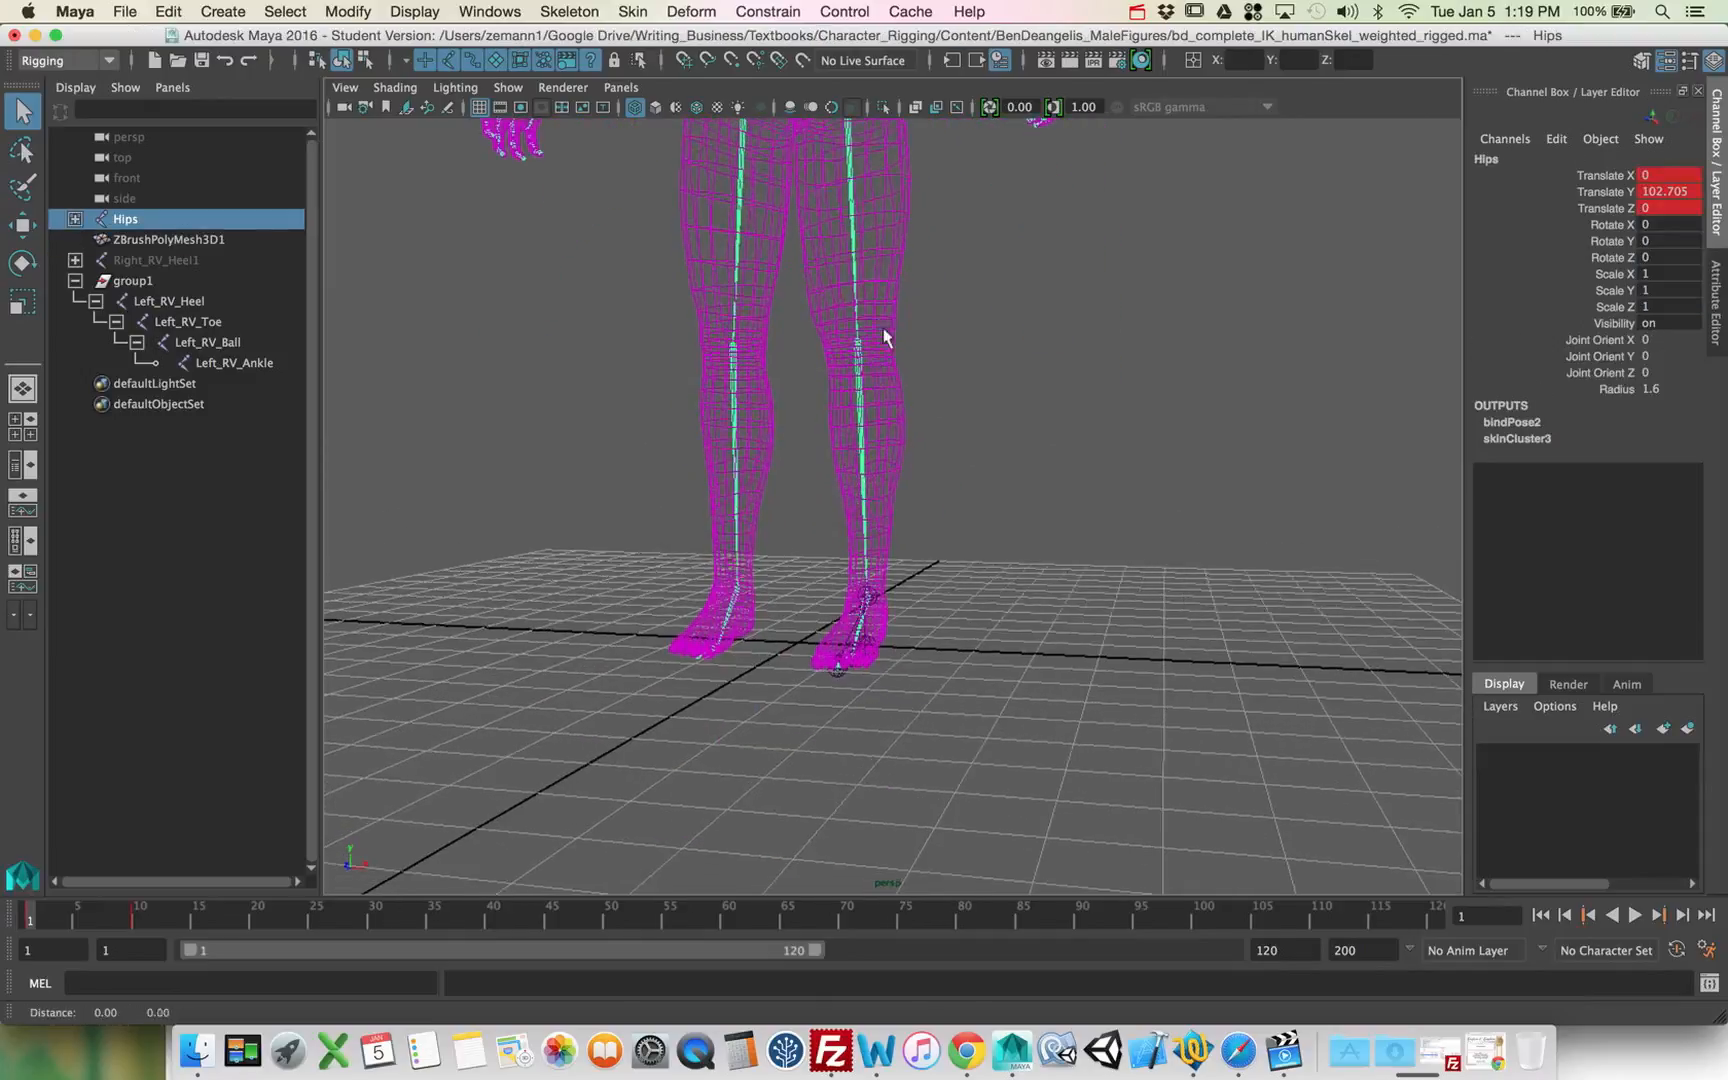
{"action": "right_click_drag", "start_coordinate": [883, 335], "coordinate": [1196, 455], "text": "alt"}
{"action": "middle_click_drag", "start_coordinate": [652, 532], "coordinate": [706, 487], "text": "alt"}
{"action": "right_click_drag", "start_coordinate": [740, 495], "coordinate": [823, 507], "text": "alt"}
{"action": "left_click_drag", "start_coordinate": [823, 507], "coordinate": [819, 532], "text": "alt"}
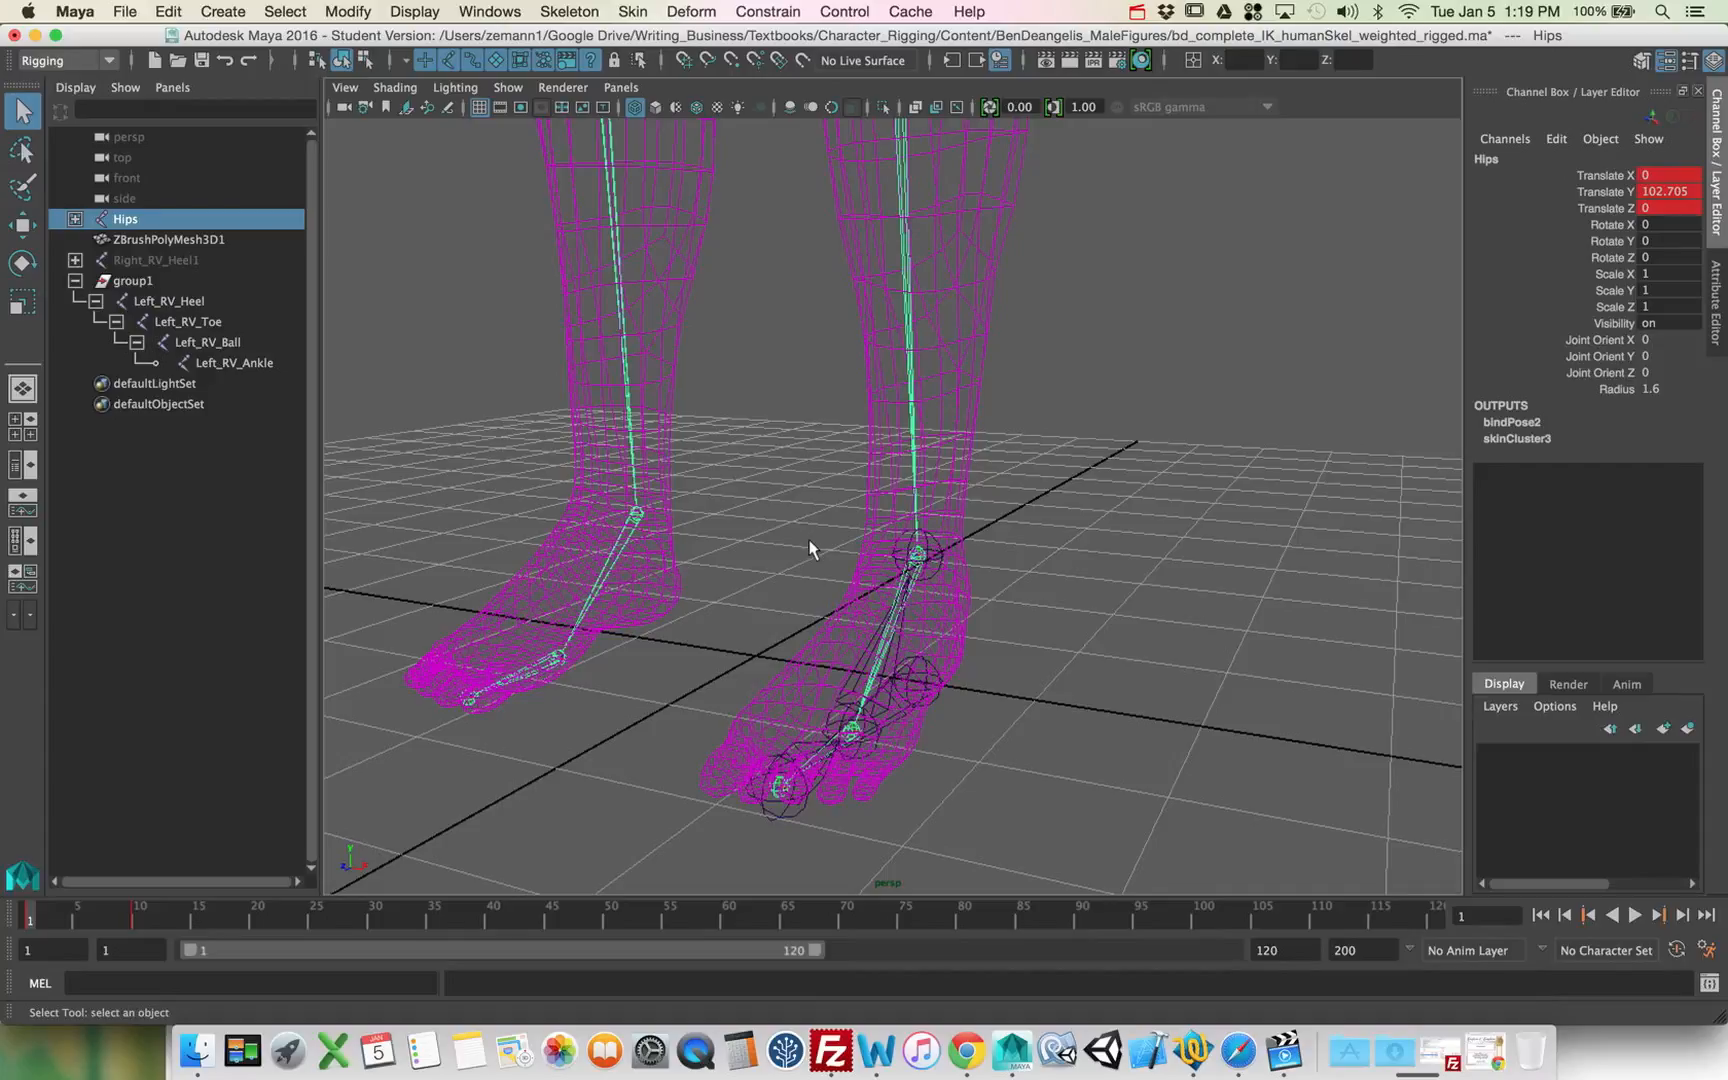
{"action": "left_click_drag", "start_coordinate": [810, 548], "coordinate": [835, 537], "text": "alt"}
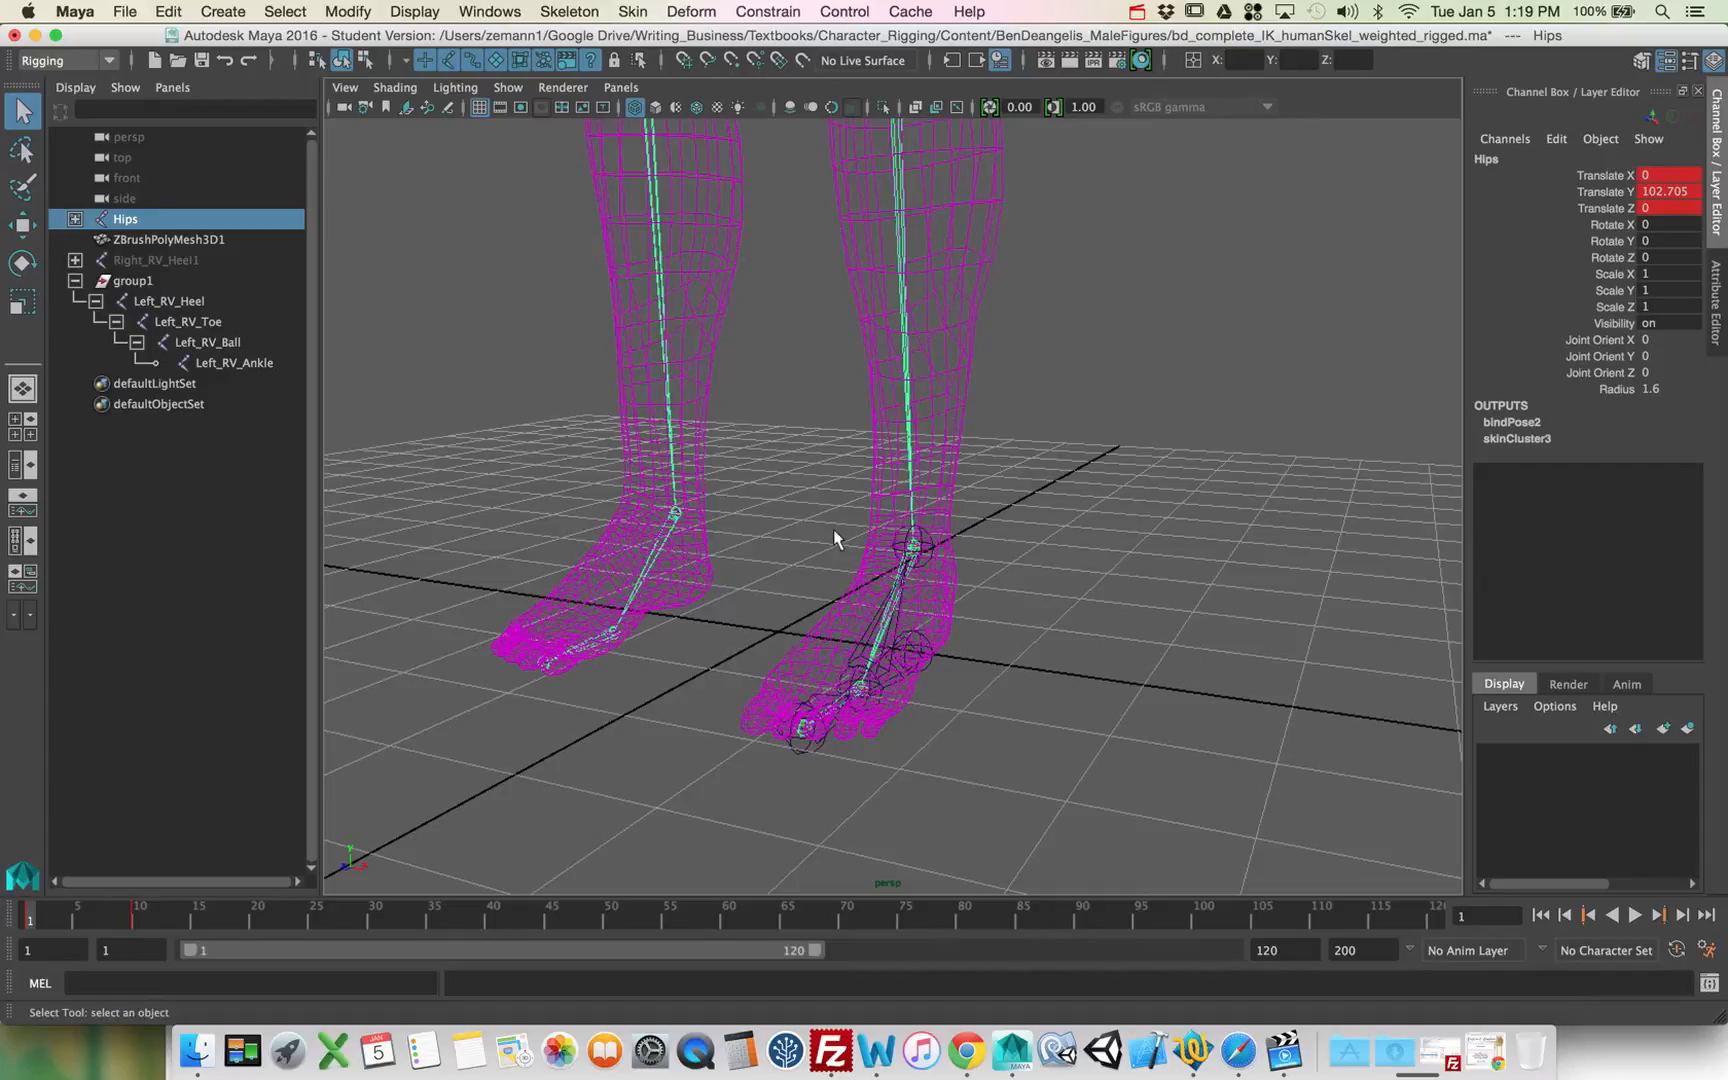
Step: Move the left reverse foot chain outward beside the foot by its Left_RV_Heel joint, to Translate X of about 21.28
{"action": "left_click_drag", "start_coordinate": [868, 532], "coordinate": [969, 573], "text": "alt"}
{"action": "left_click", "coordinate": [985, 612]}
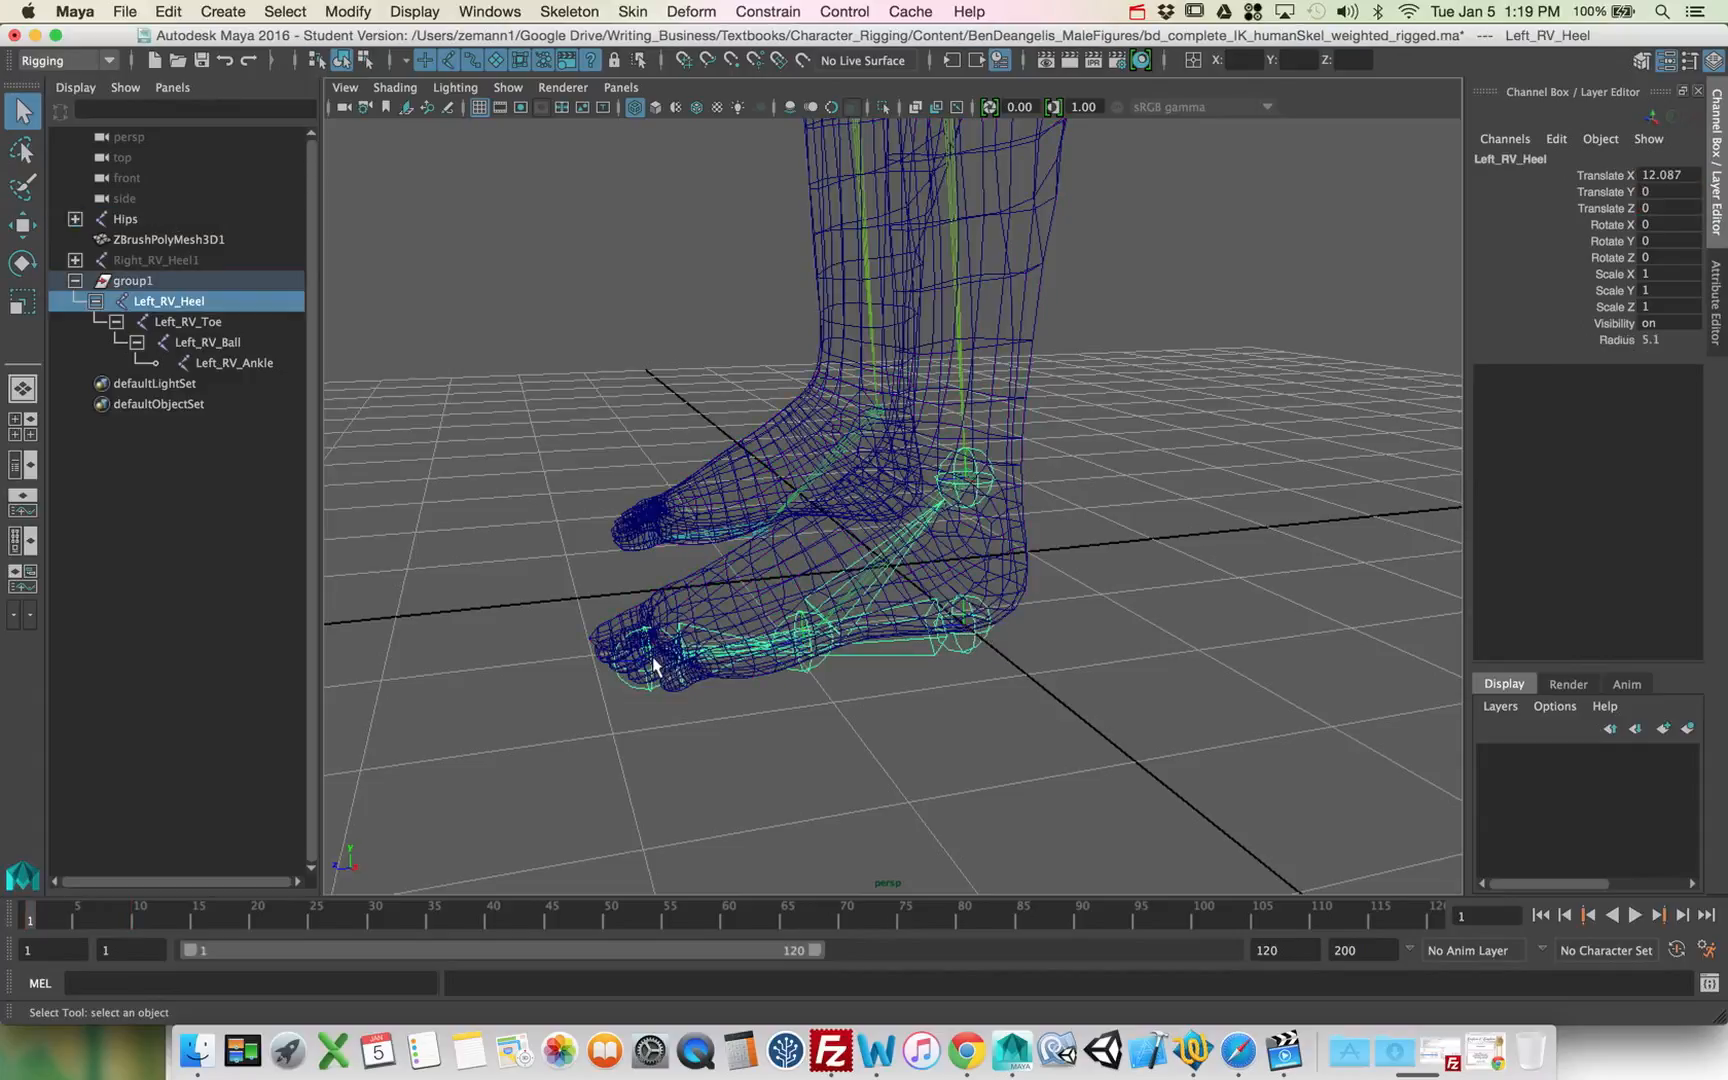
{"action": "left_click_drag", "start_coordinate": [724, 658], "coordinate": [1084, 598], "text": "alt"}
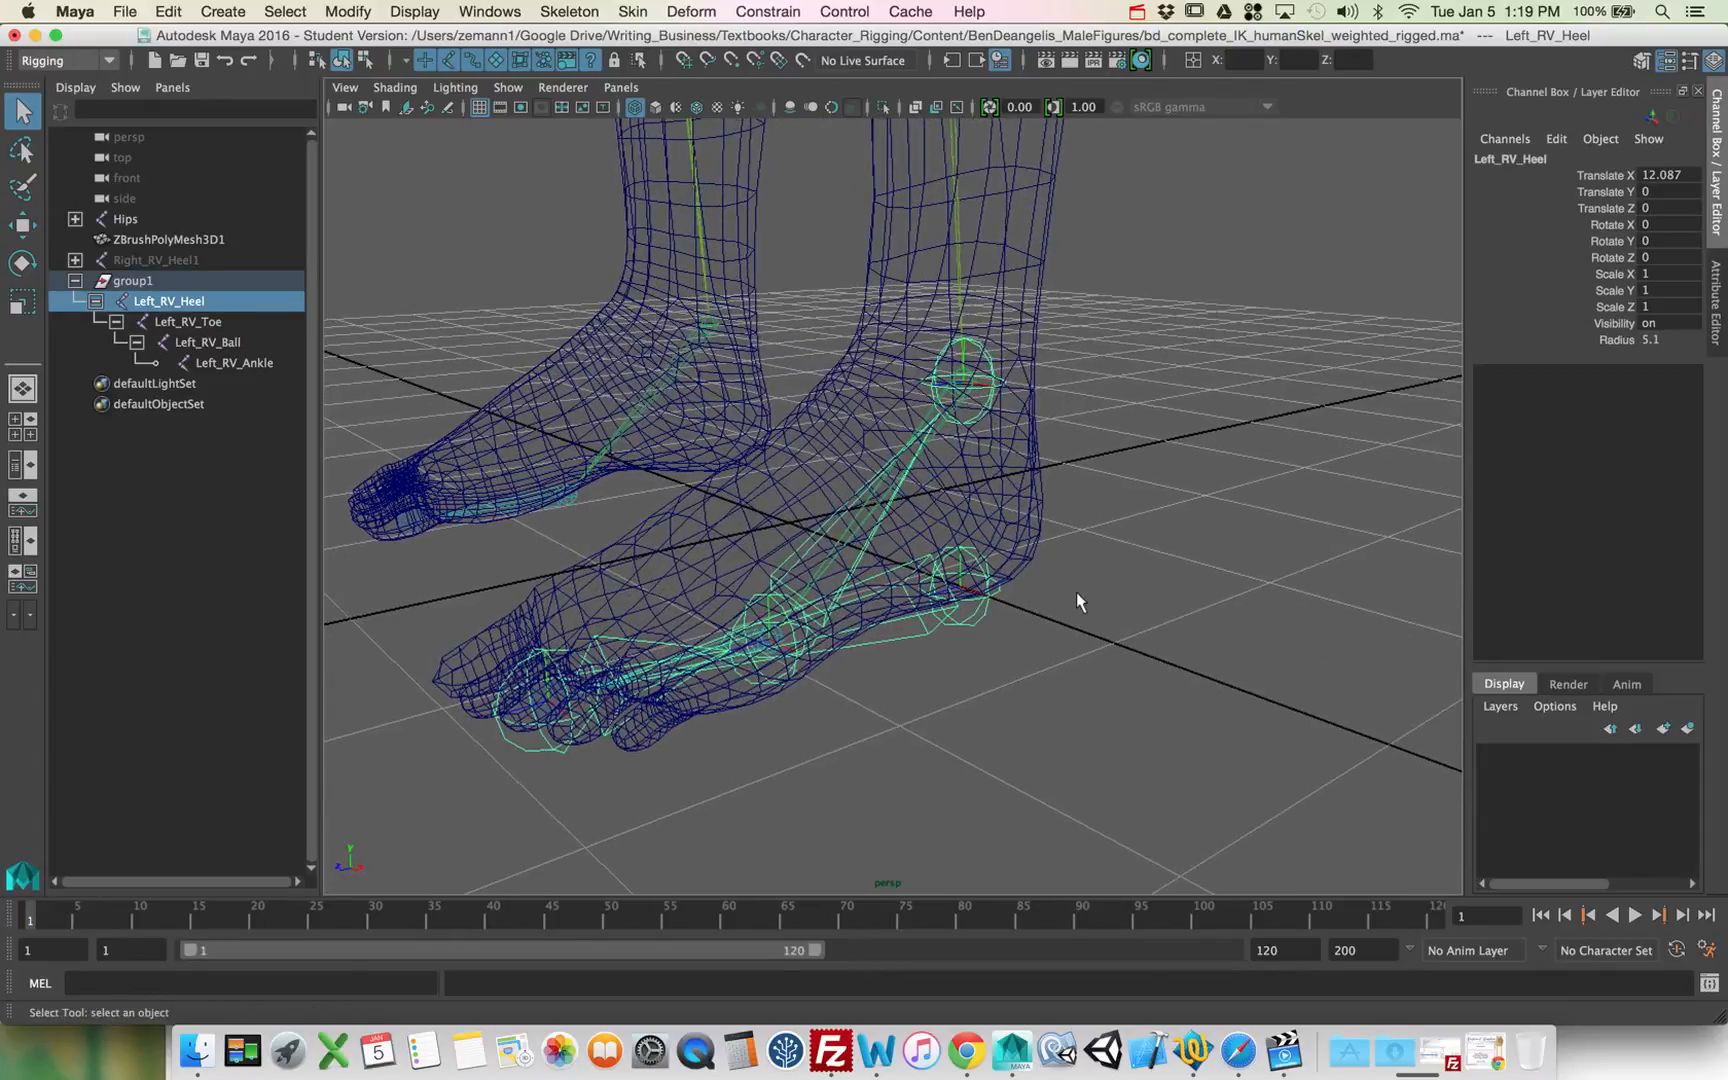
{"action": "key", "text": "w"}
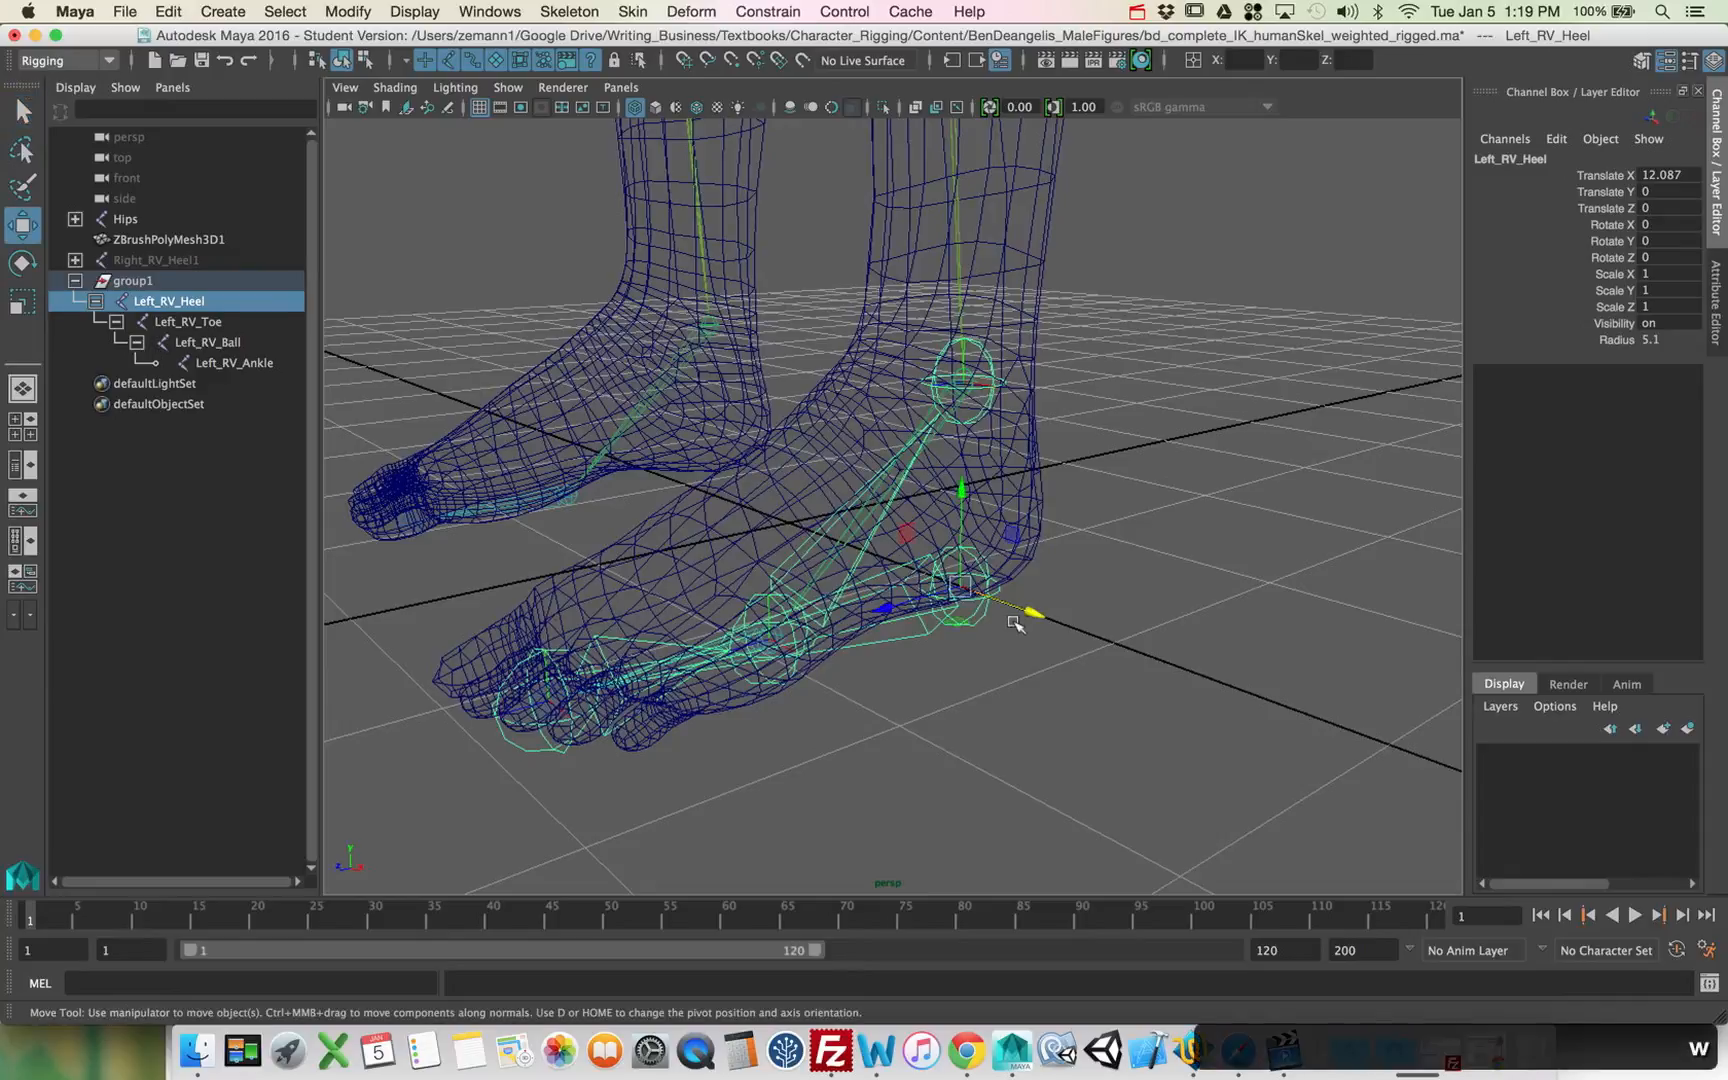
{"action": "left_click_drag", "start_coordinate": [1028, 614], "coordinate": [1219, 651]}
{"action": "scroll", "coordinate": [1234, 654], "scroll_direction": "down", "scroll_amount": 3}
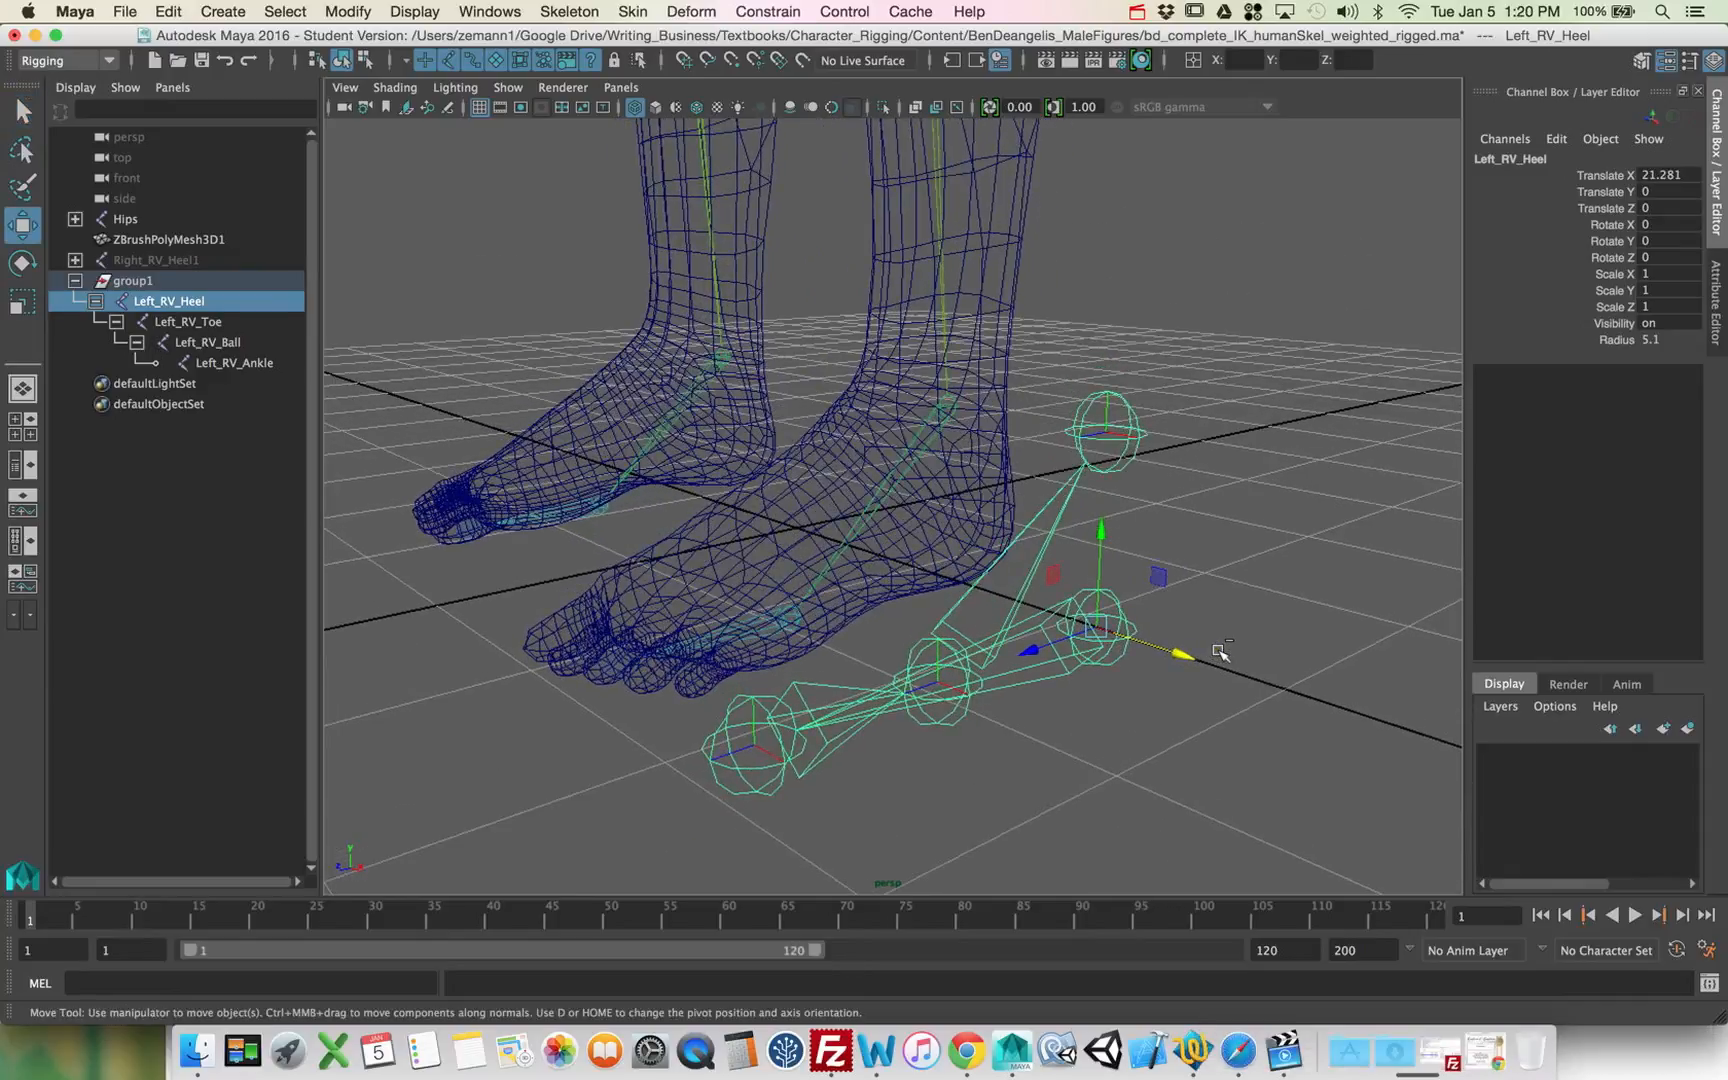
Step: Hide the left reverse foot joint chain, starting from Left_RV_Heel
{"action": "key", "text": "ctrl+h"}
{"action": "right_click_drag", "start_coordinate": [995, 505], "coordinate": [884, 592], "text": "alt"}
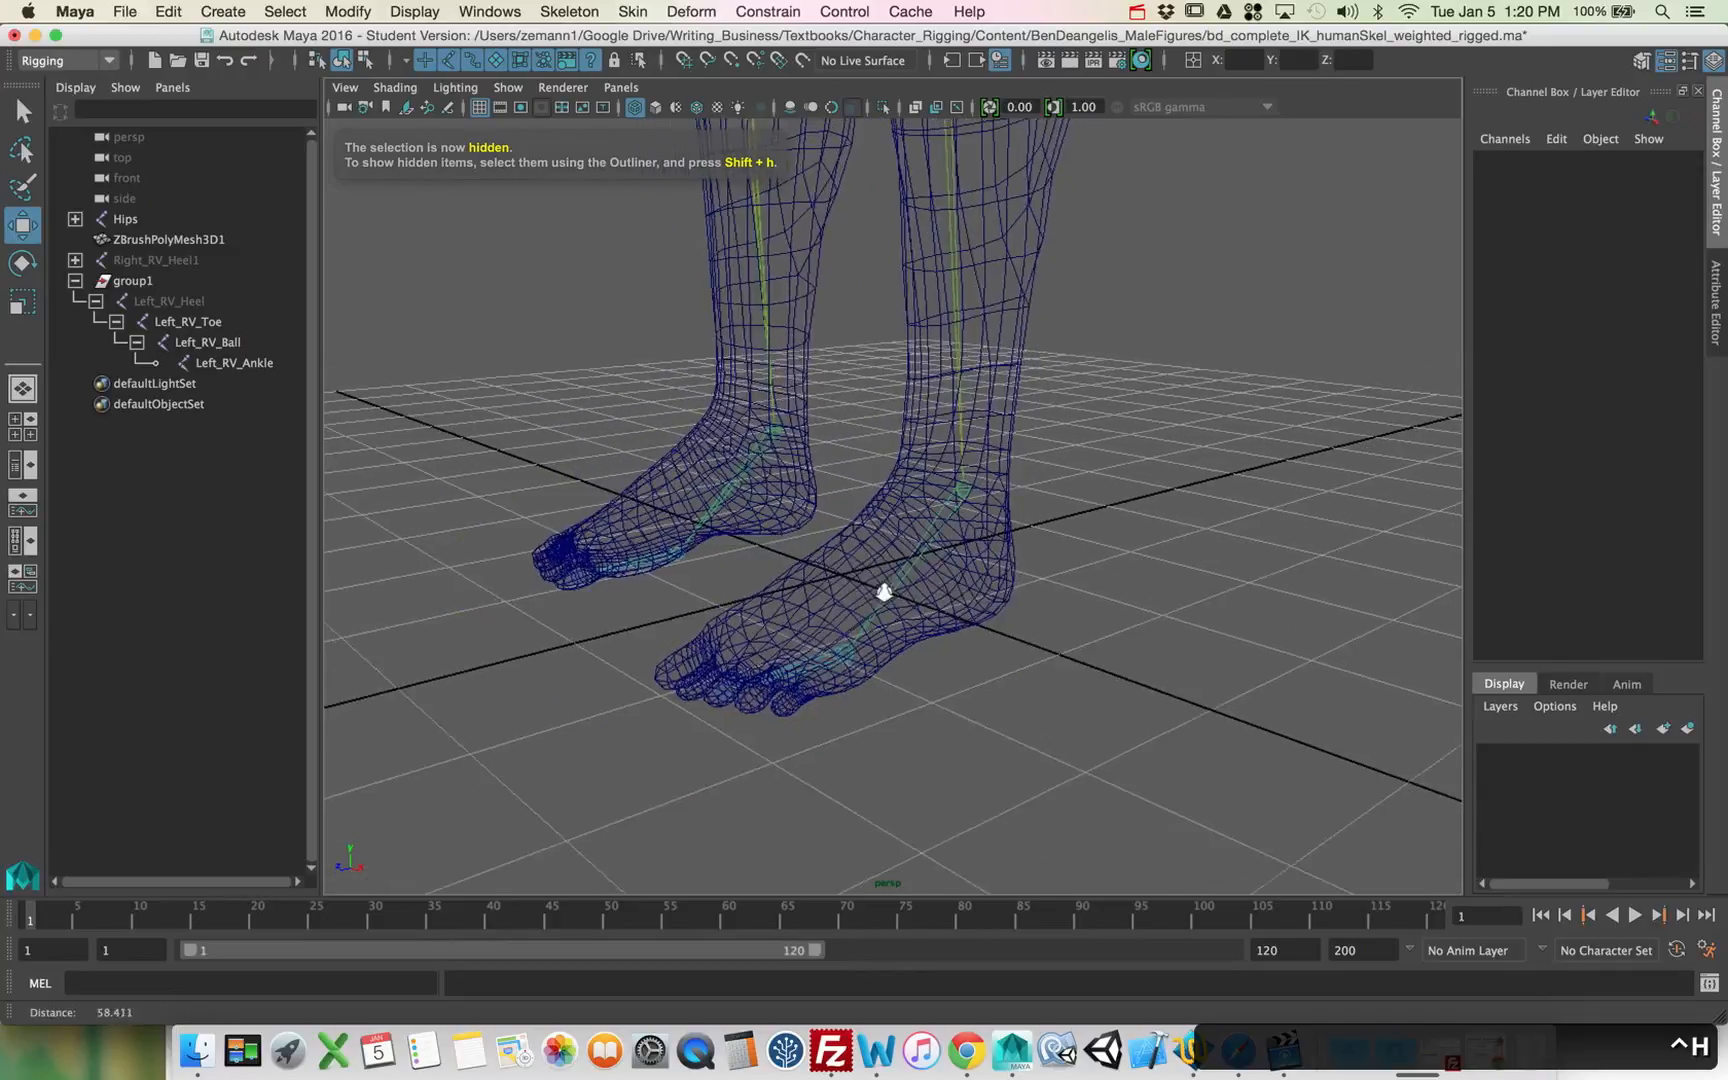
{"action": "left_click_drag", "start_coordinate": [884, 592], "coordinate": [926, 614], "text": "alt"}
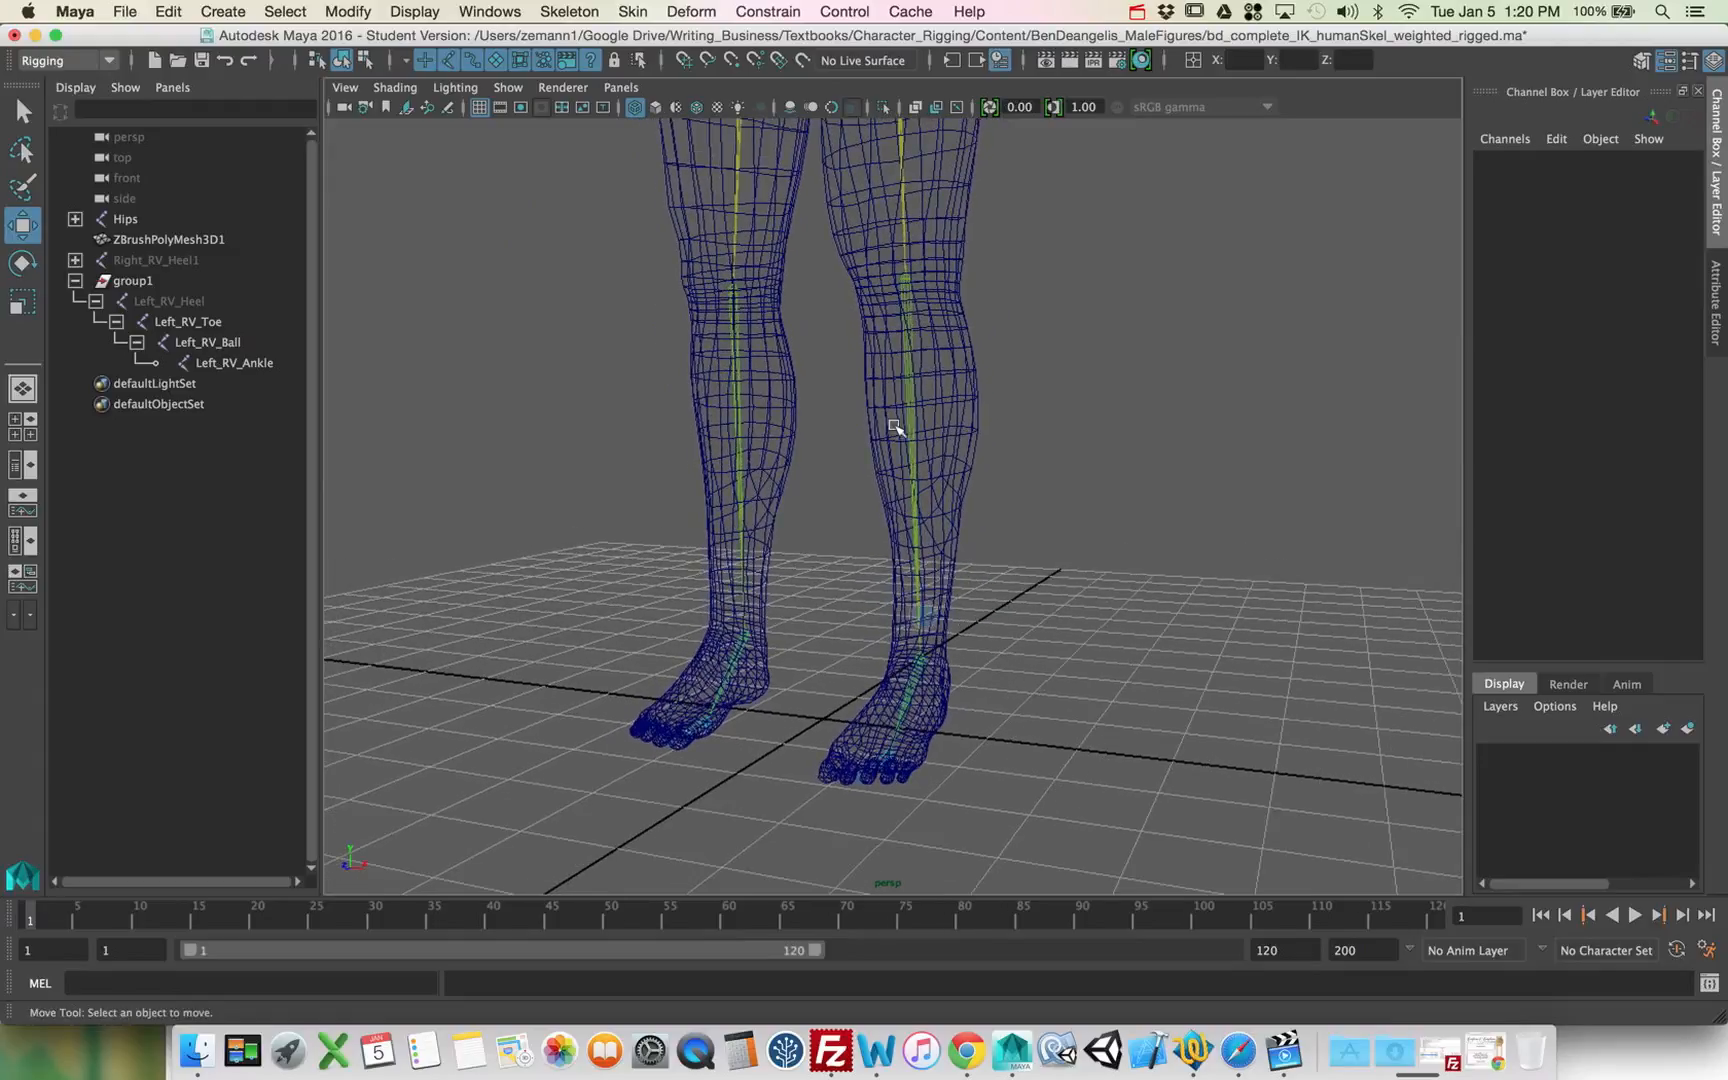
Step: Examine the leg and foot joints inside the body mesh, from the hips down to the toes
{"action": "left_click_drag", "start_coordinate": [895, 428], "coordinate": [930, 575], "text": "alt"}
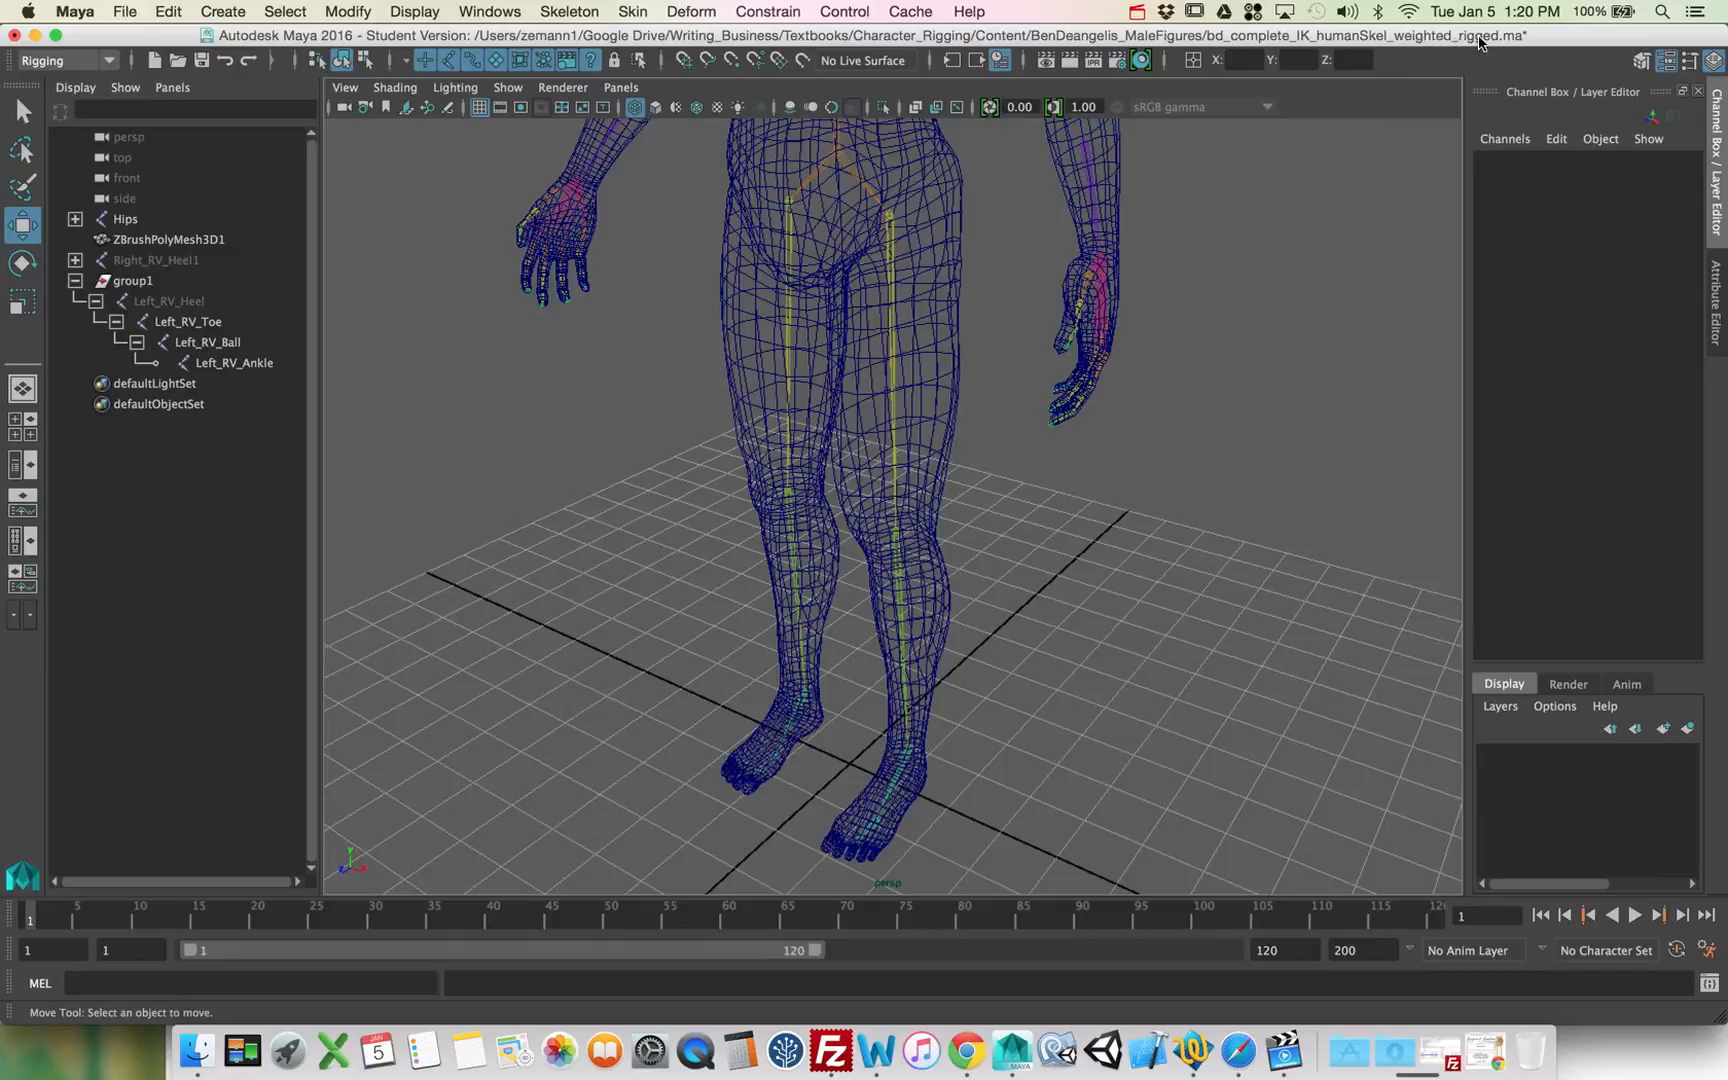
{"action": "middle_click_drag", "start_coordinate": [1028, 594], "coordinate": [1018, 386], "text": "alt"}
{"action": "right_click_drag", "start_coordinate": [1018, 386], "coordinate": [1216, 479], "text": "alt"}
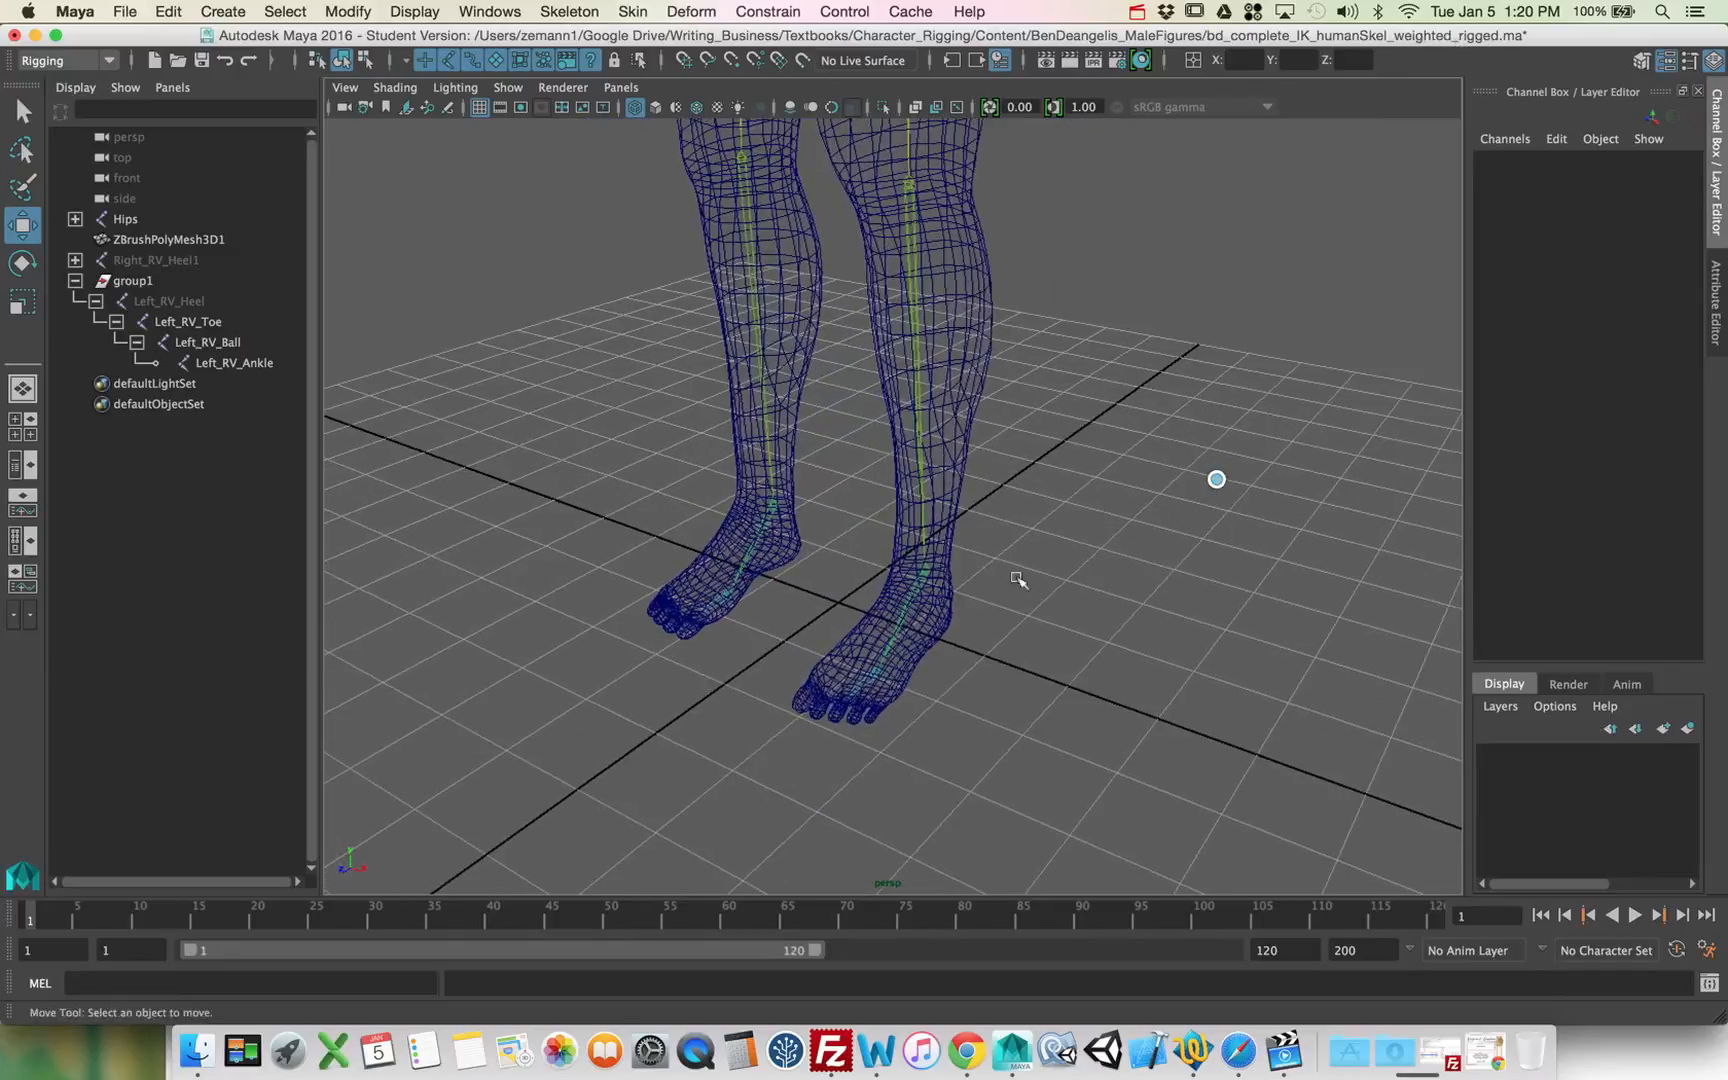
{"action": "left_click_drag", "start_coordinate": [1015, 572], "coordinate": [958, 432], "text": "alt"}
{"action": "right_click_drag", "start_coordinate": [958, 432], "coordinate": [1213, 519], "text": "alt"}
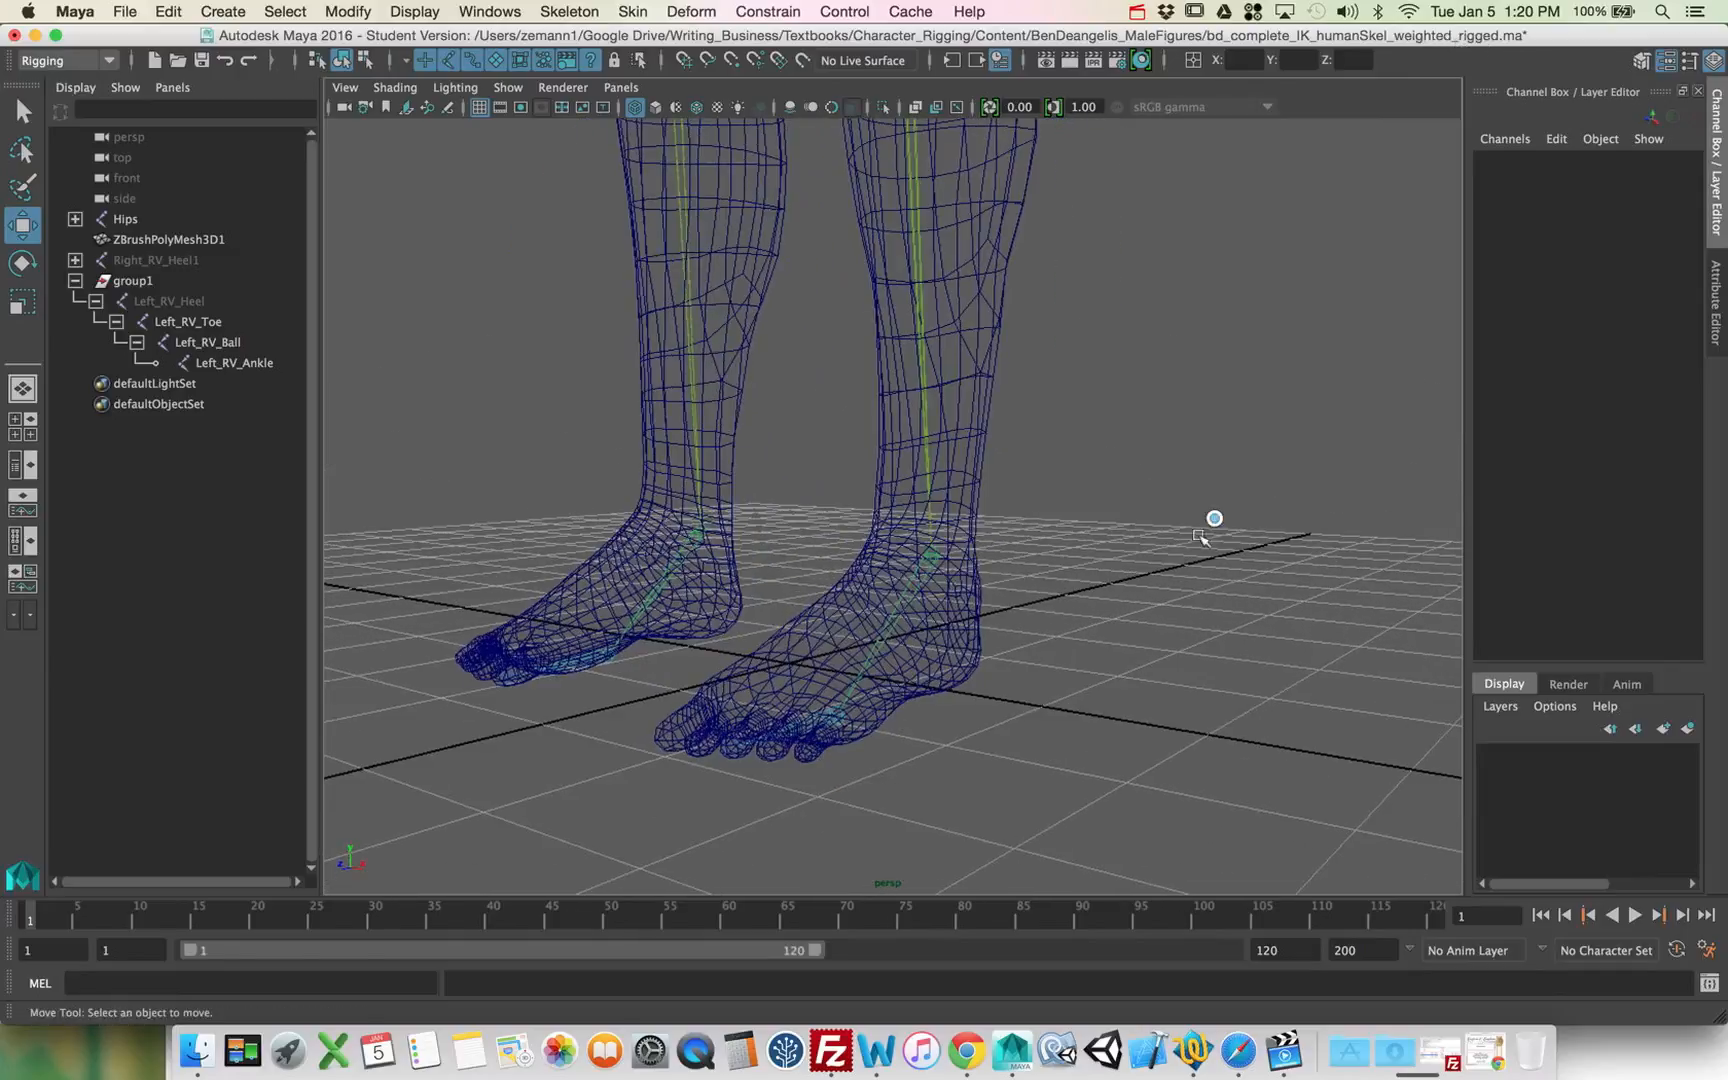
{"action": "left_click_drag", "start_coordinate": [1200, 537], "coordinate": [917, 571], "text": "alt"}
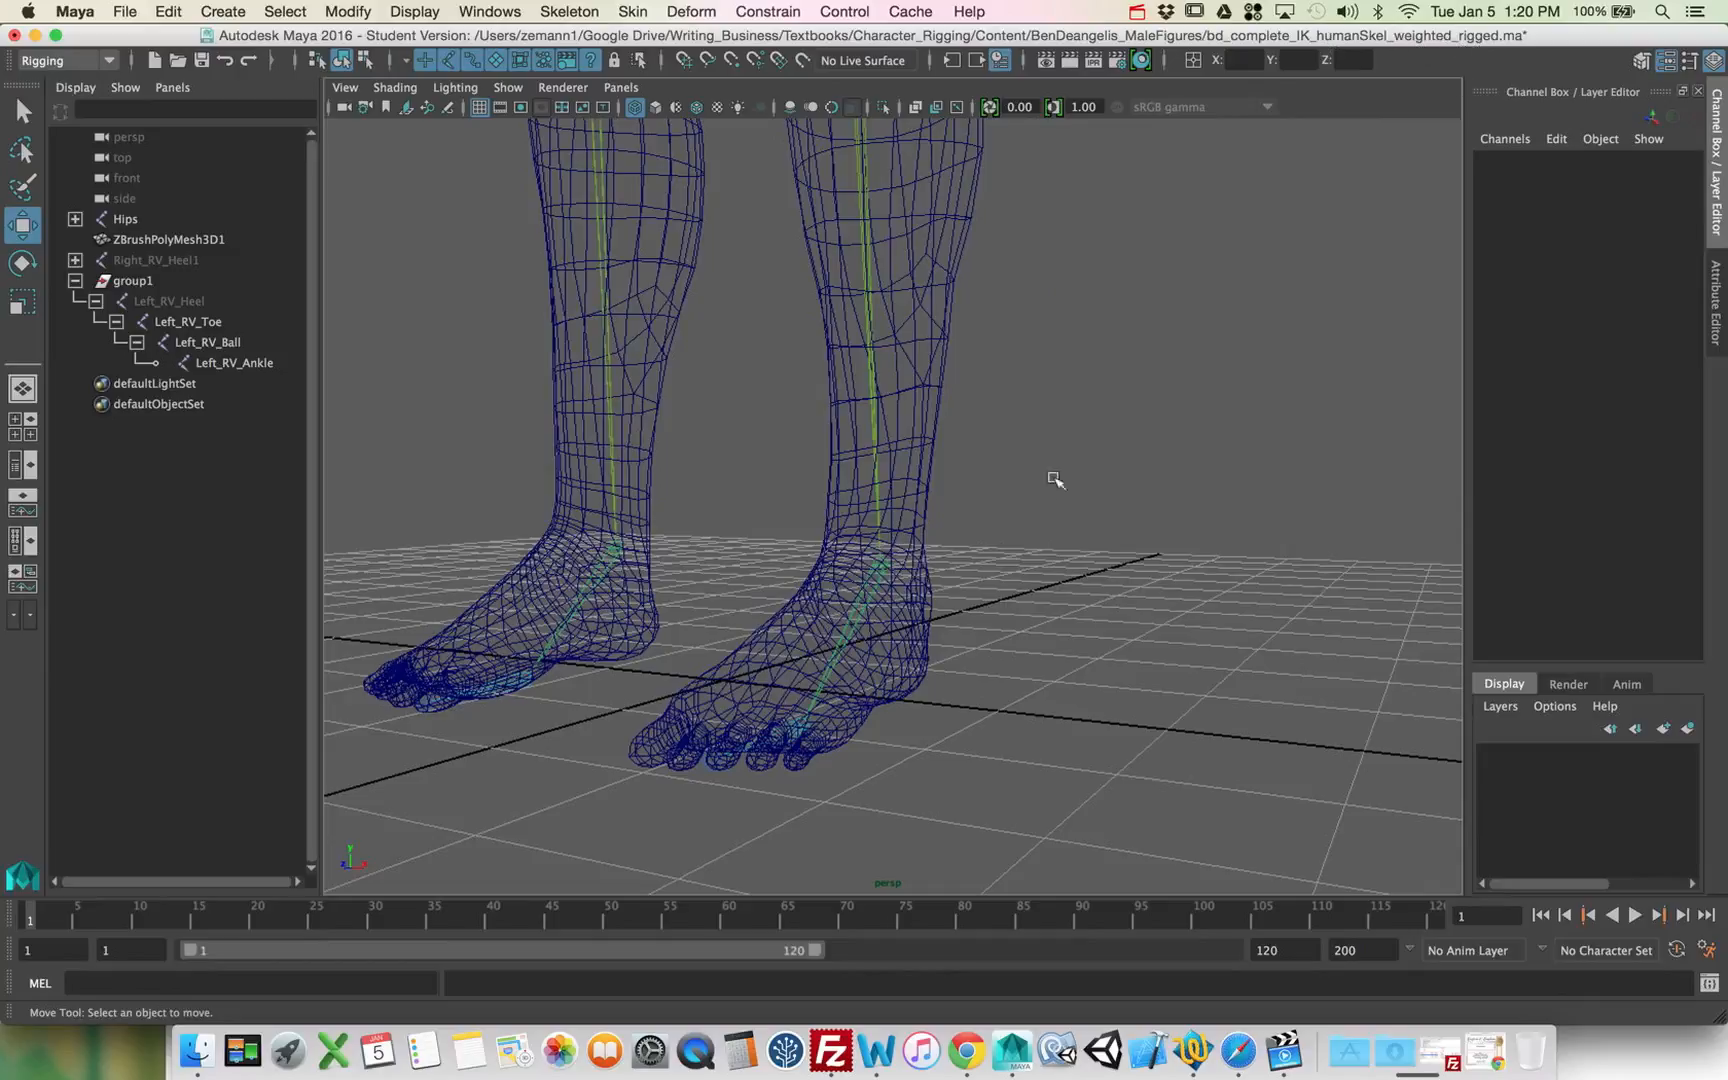
{"action": "left_click_drag", "start_coordinate": [1003, 536], "coordinate": [1100, 512], "text": "alt"}
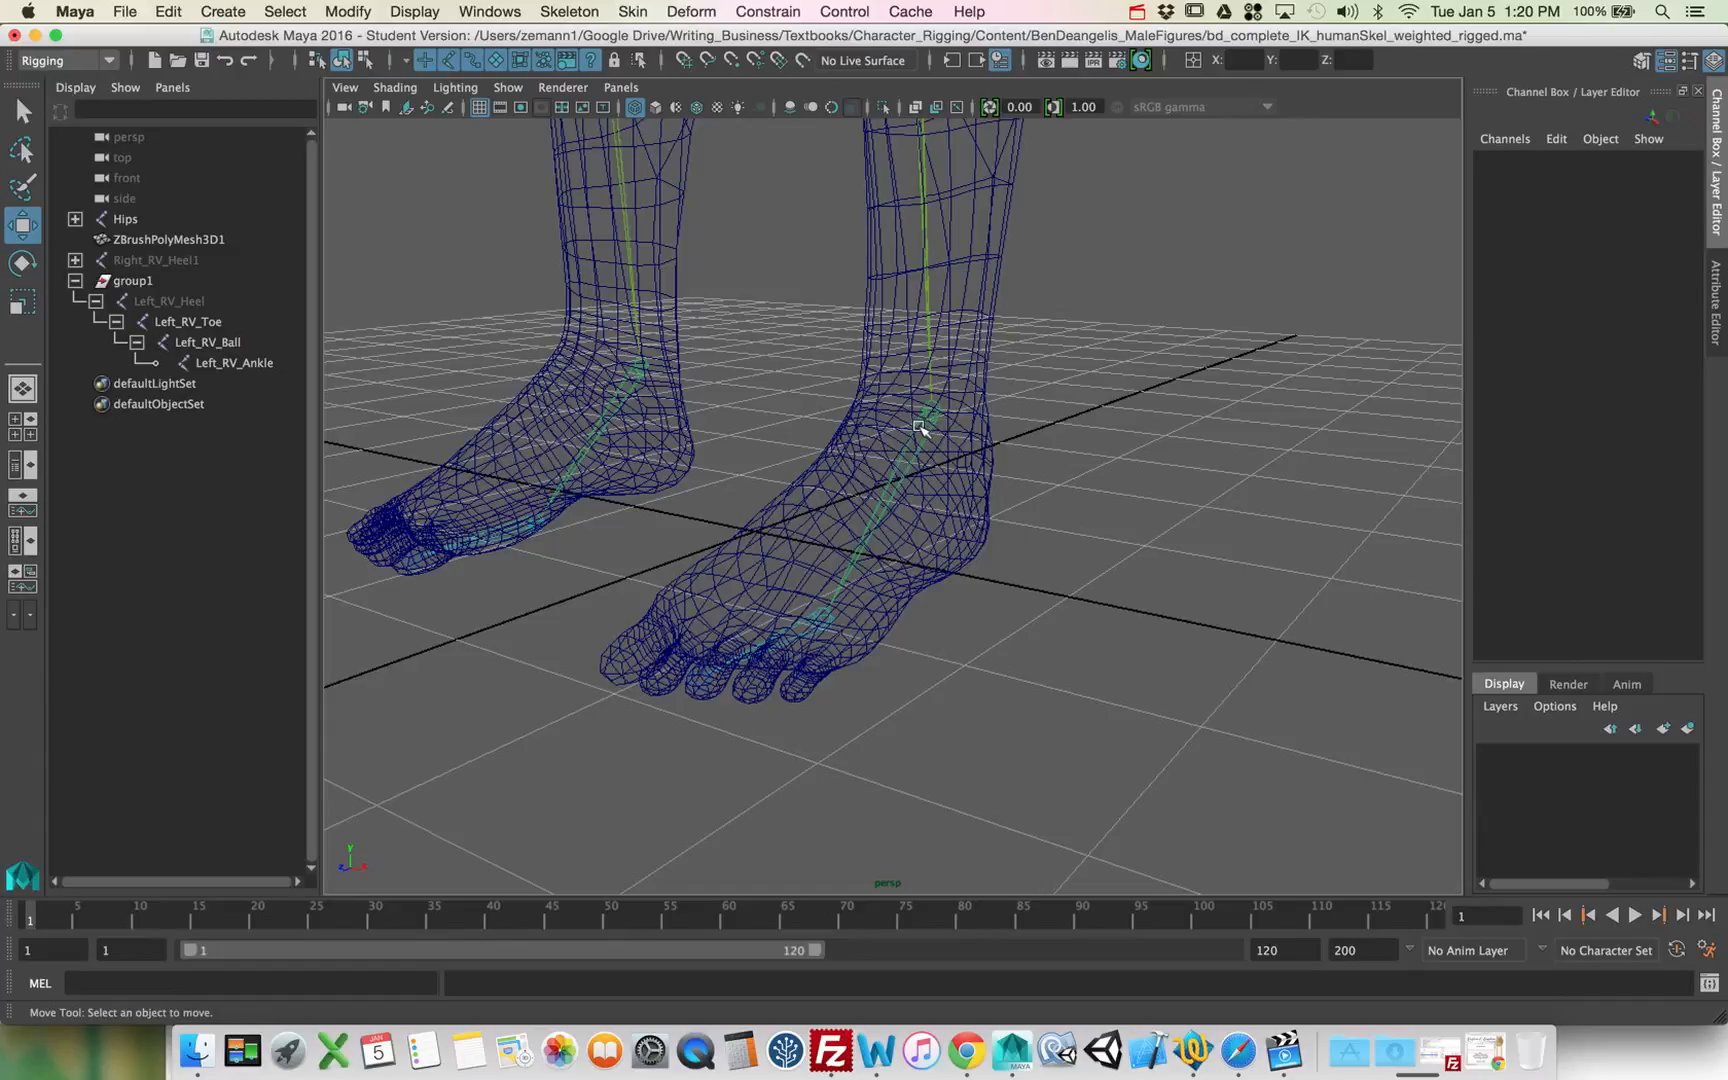
Step: Select the Left_Ankle joint and activate the Select tool
{"action": "left_click_drag", "start_coordinate": [991, 463], "coordinate": [926, 451], "text": "alt"}
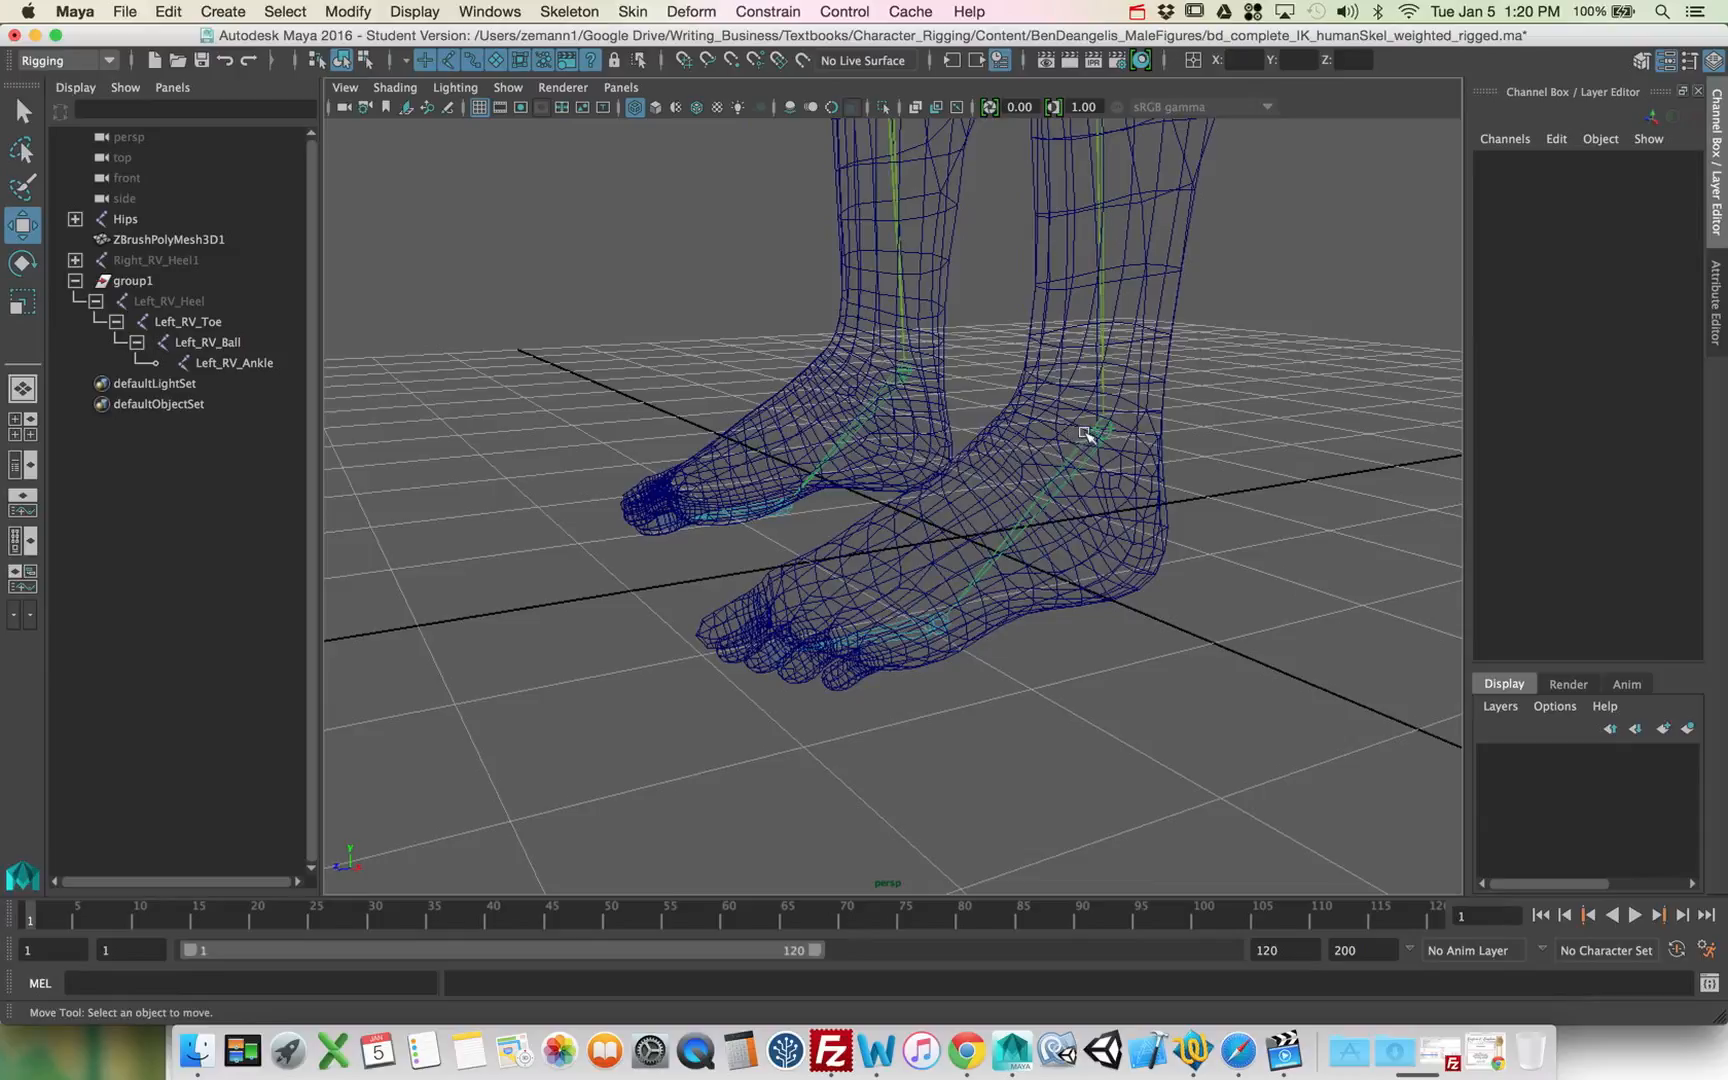
{"action": "left_click", "coordinate": [1087, 434]}
{"action": "key", "text": "q"}
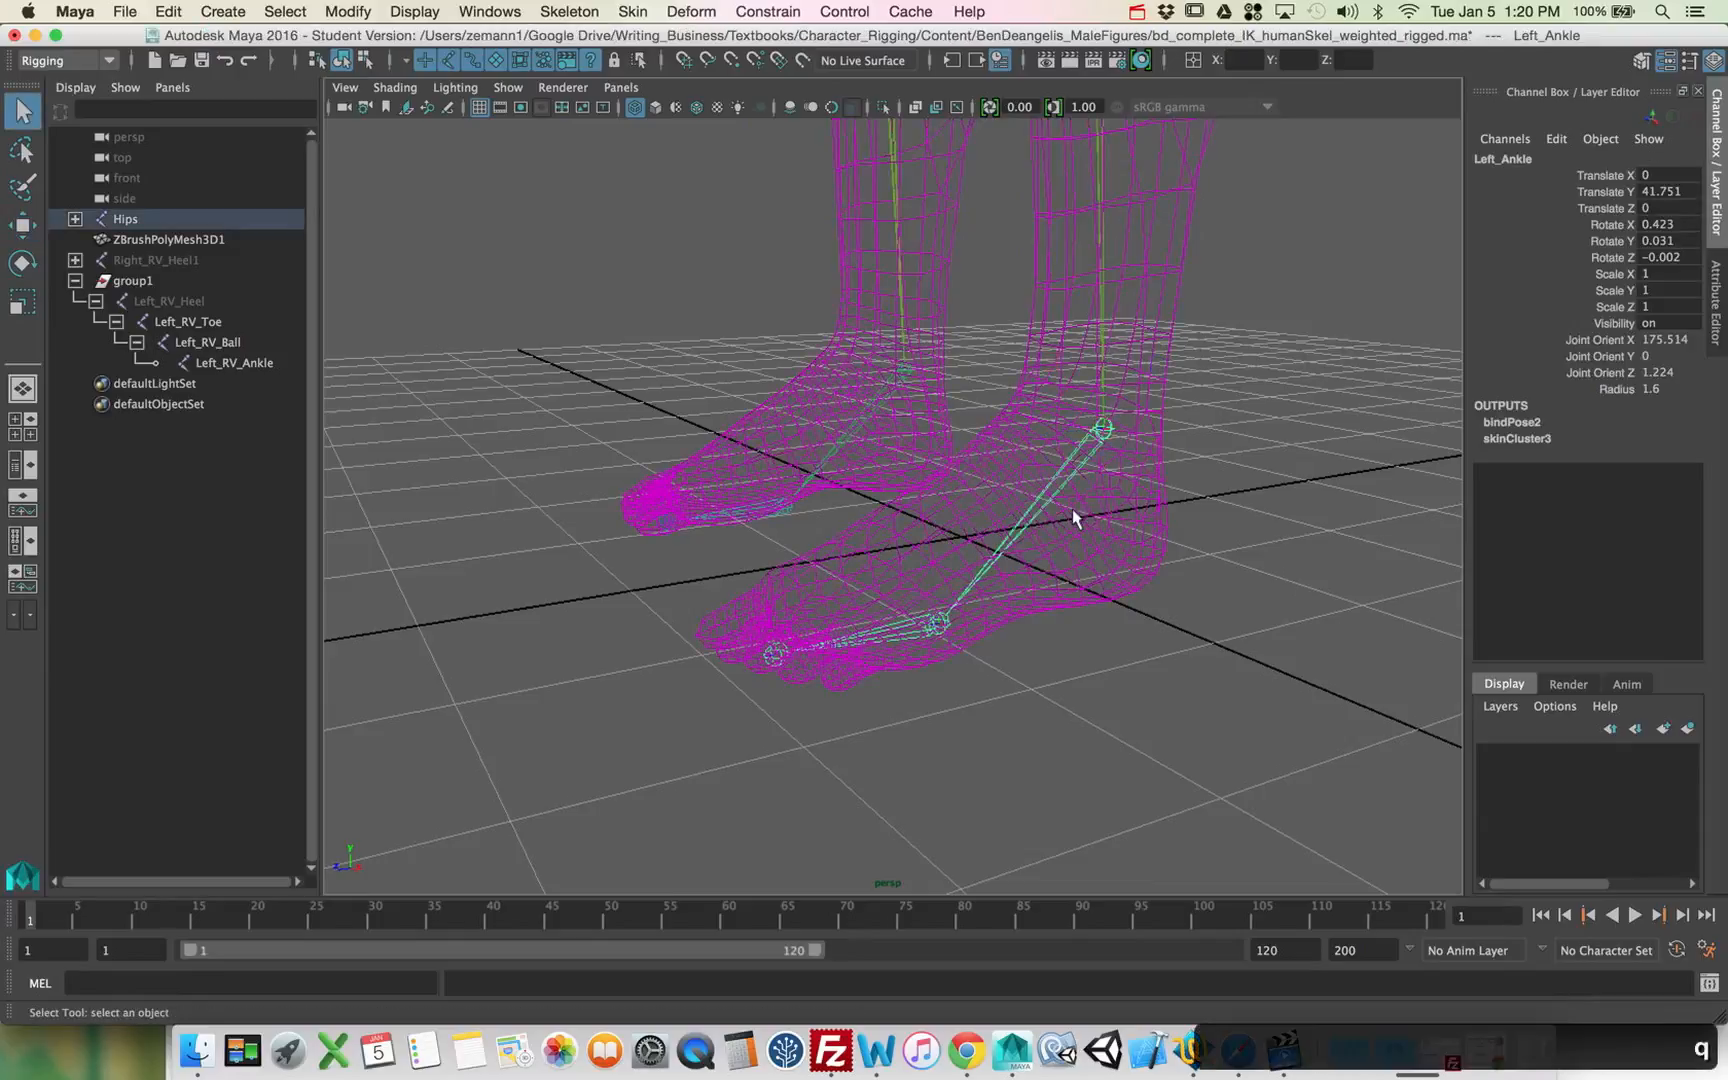
Step: Examine the left foot's toe, ball and ankle joints, selecting each one and viewing the chain from several angles
{"action": "left_click_drag", "start_coordinate": [1072, 513], "coordinate": [1036, 517], "text": "alt"}
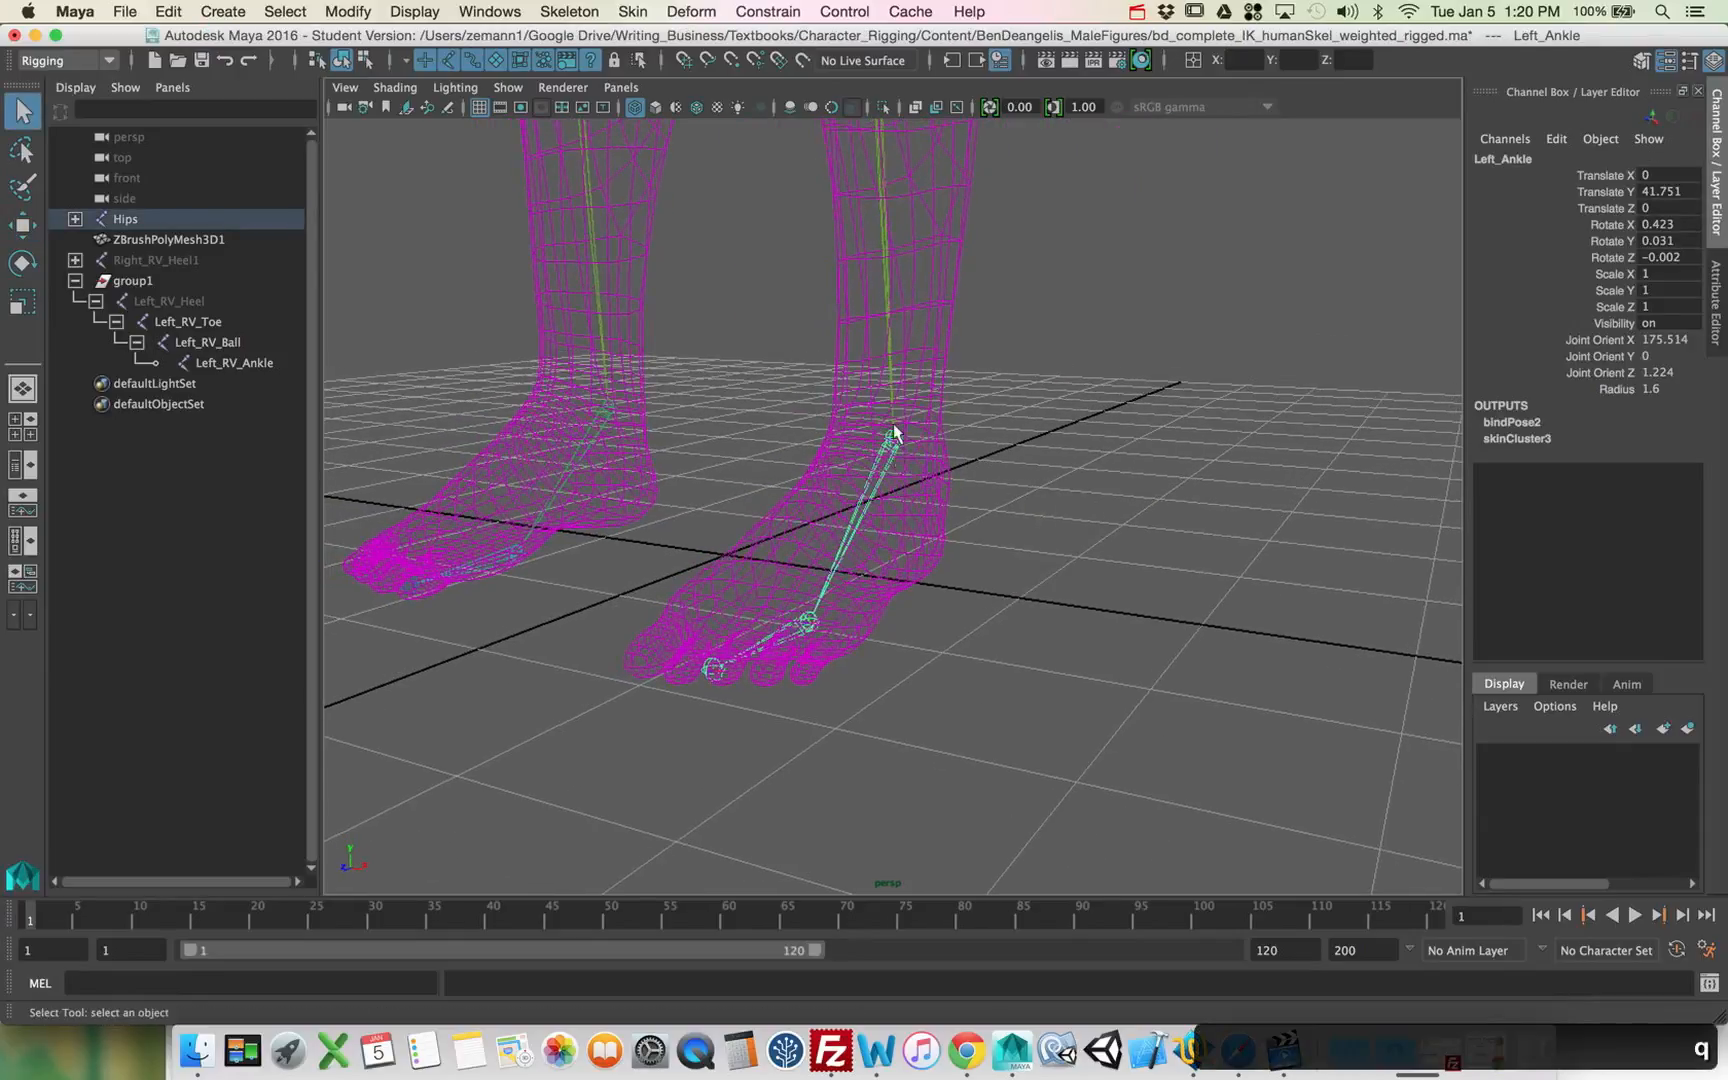
{"action": "left_click", "coordinate": [713, 670]}
{"action": "left_click_drag", "start_coordinate": [867, 657], "coordinate": [896, 551], "text": "alt"}
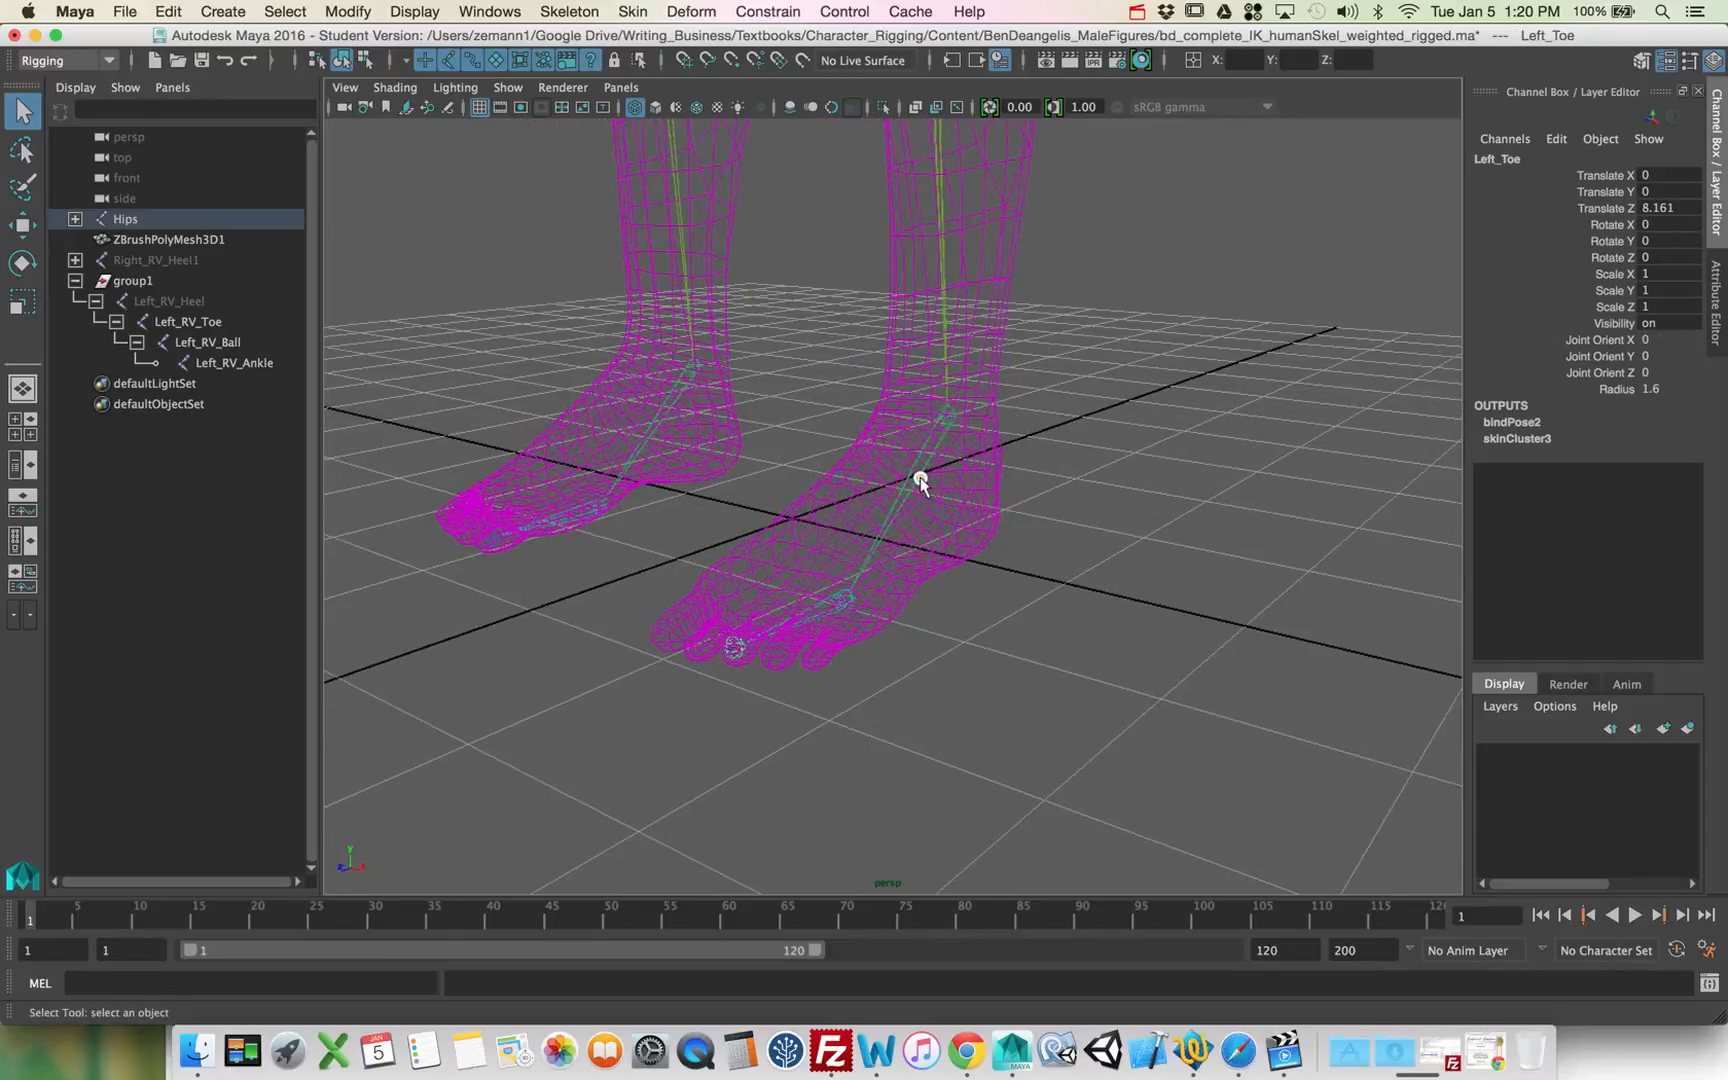
{"action": "left_click", "coordinate": [945, 418]}
{"action": "left_click_drag", "start_coordinate": [945, 418], "coordinate": [1079, 478], "text": "alt"}
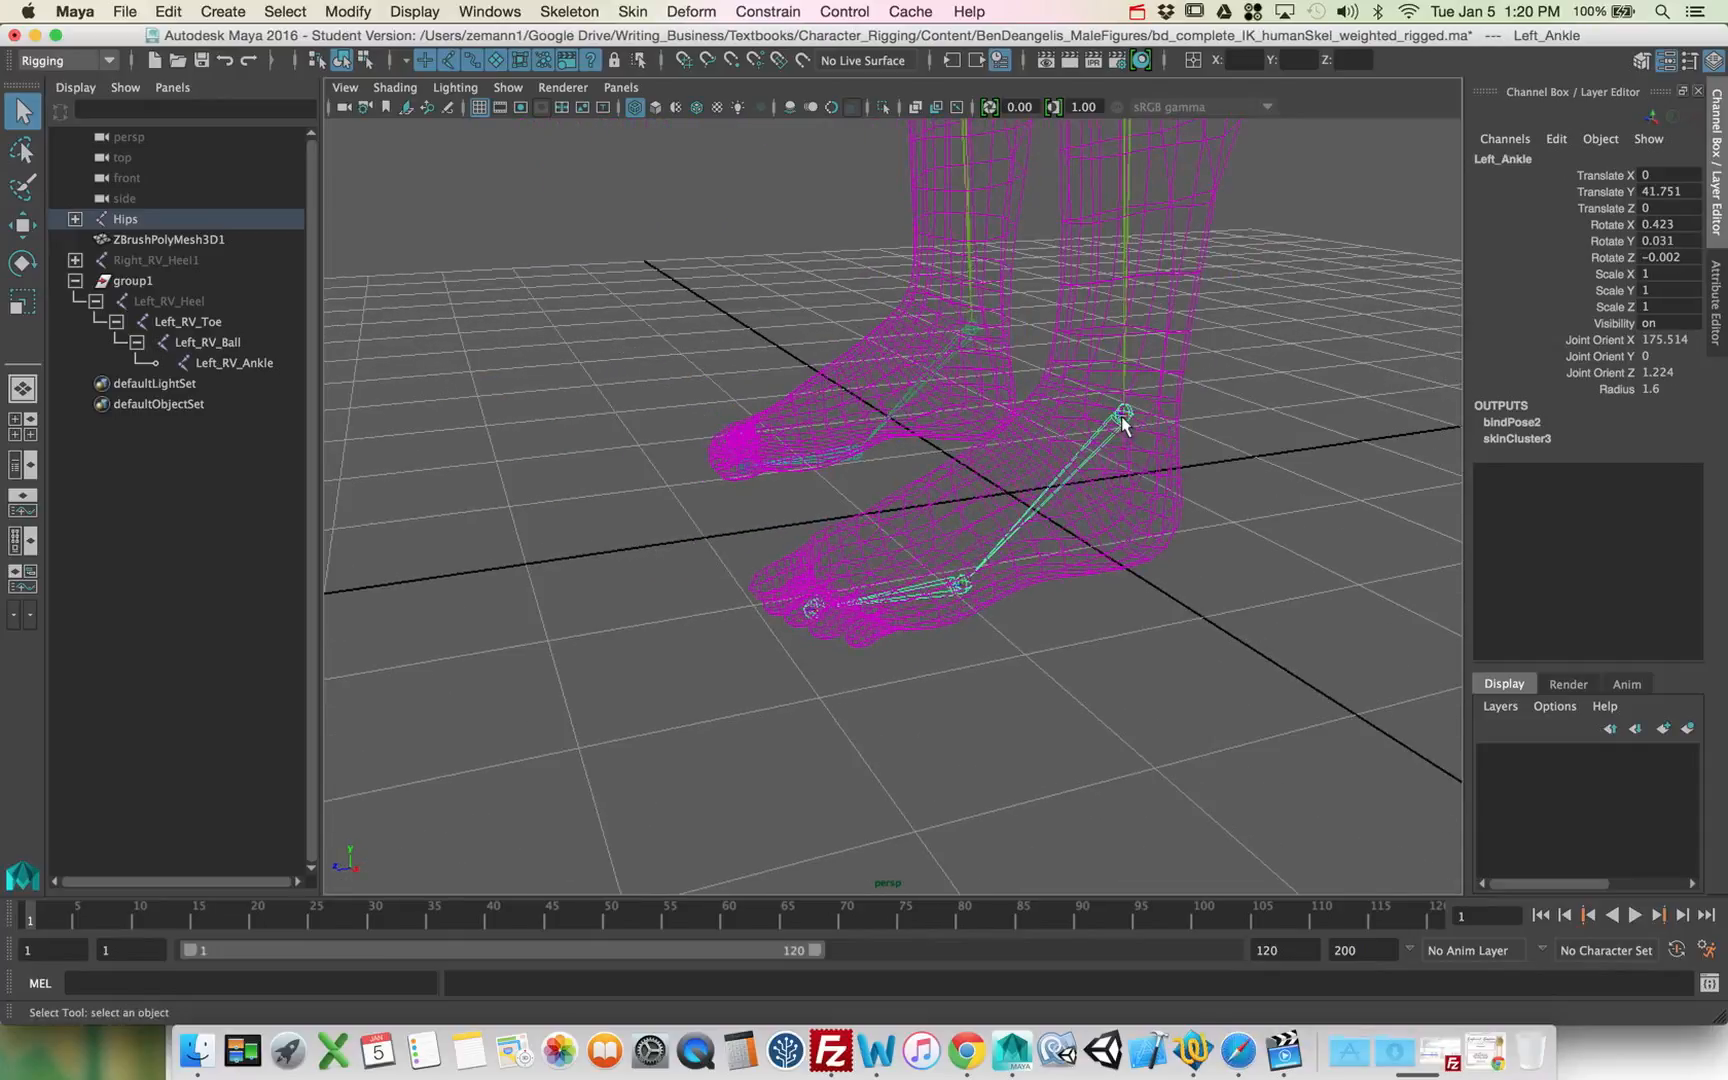
{"action": "left_click", "coordinate": [813, 610]}
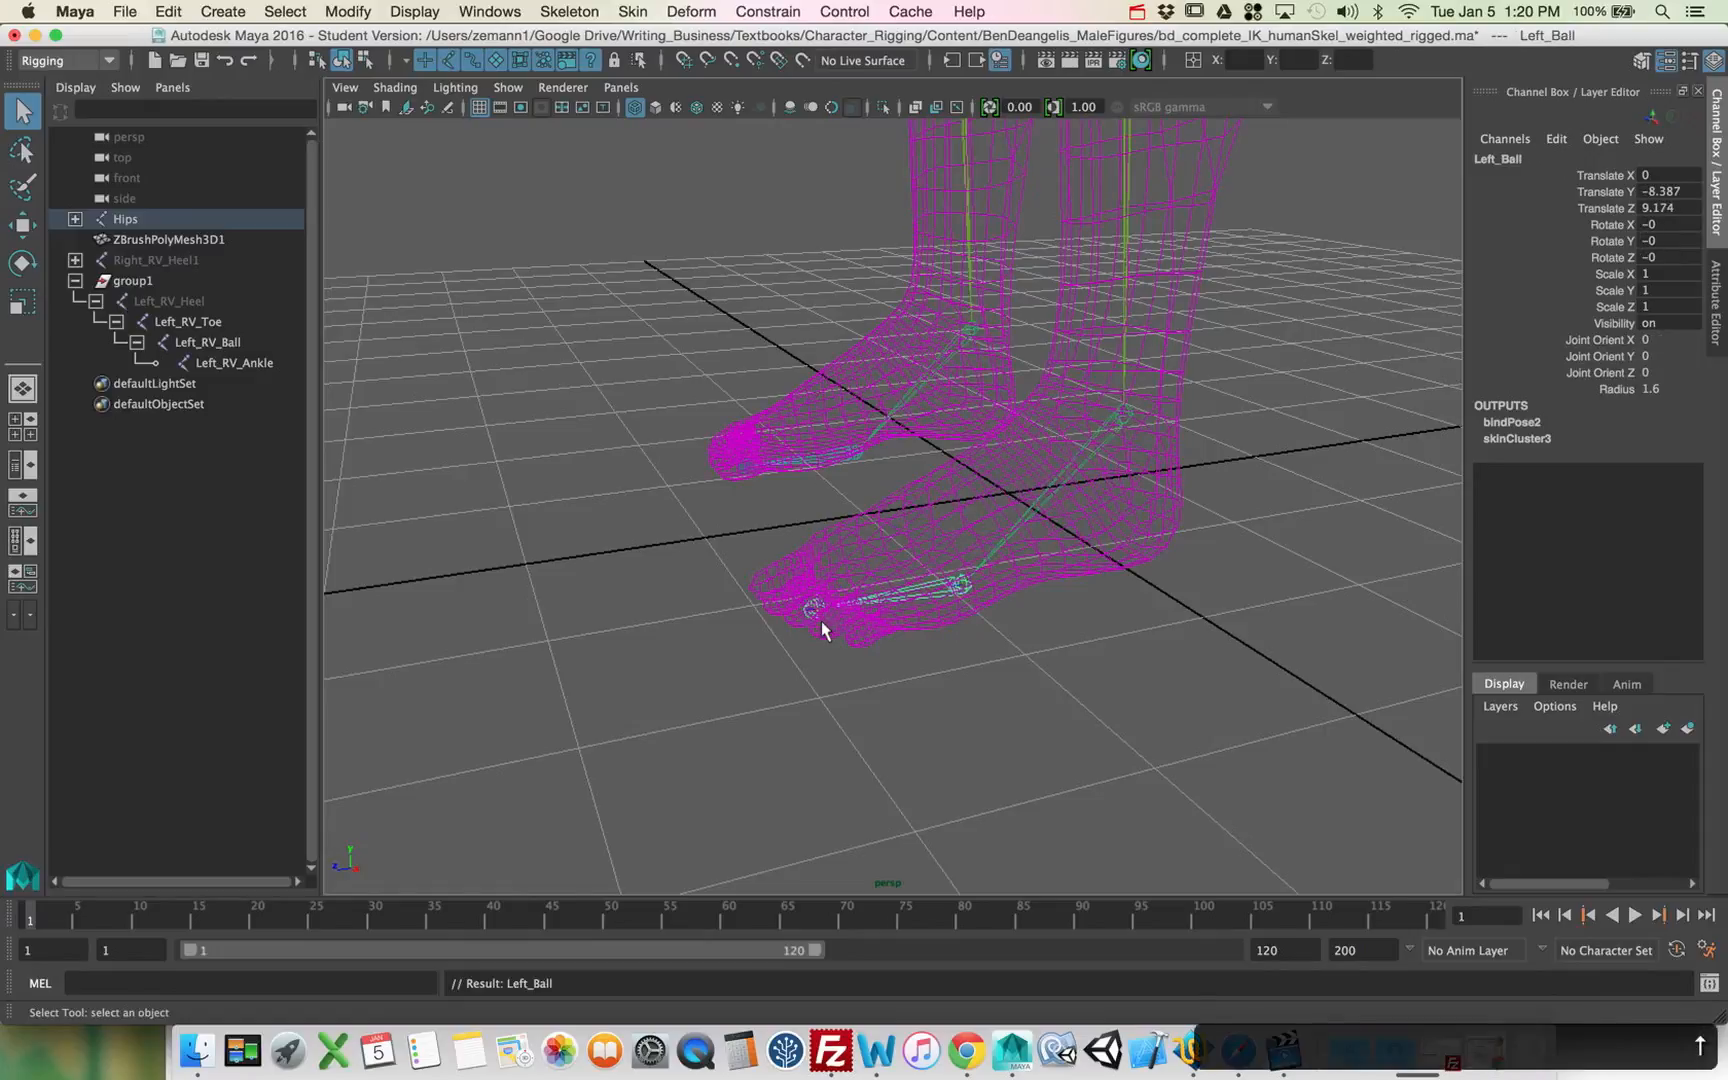
{"action": "key", "text": "Up"}
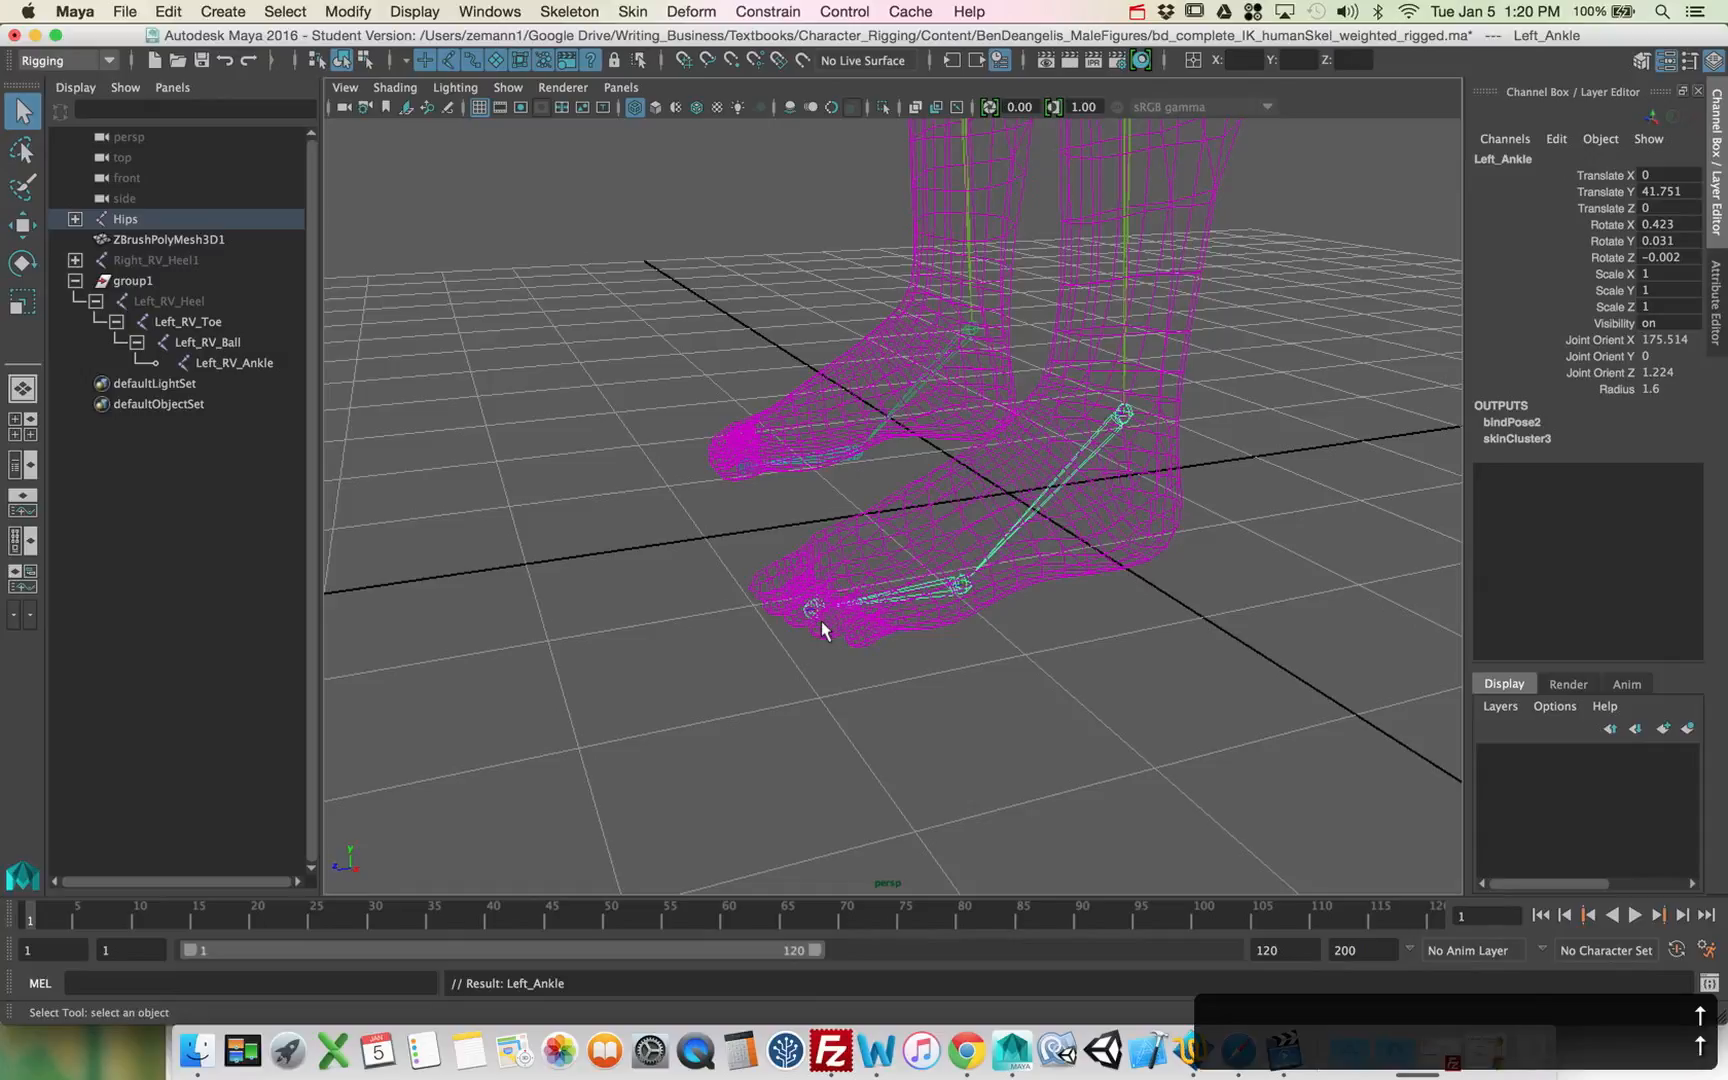
{"action": "left_click_drag", "start_coordinate": [826, 620], "coordinate": [1107, 605], "text": "alt"}
Step: Try rotating the Left_Ankle joint freely with the Rotate tool and undo the rotation
{"action": "key", "text": "e"}
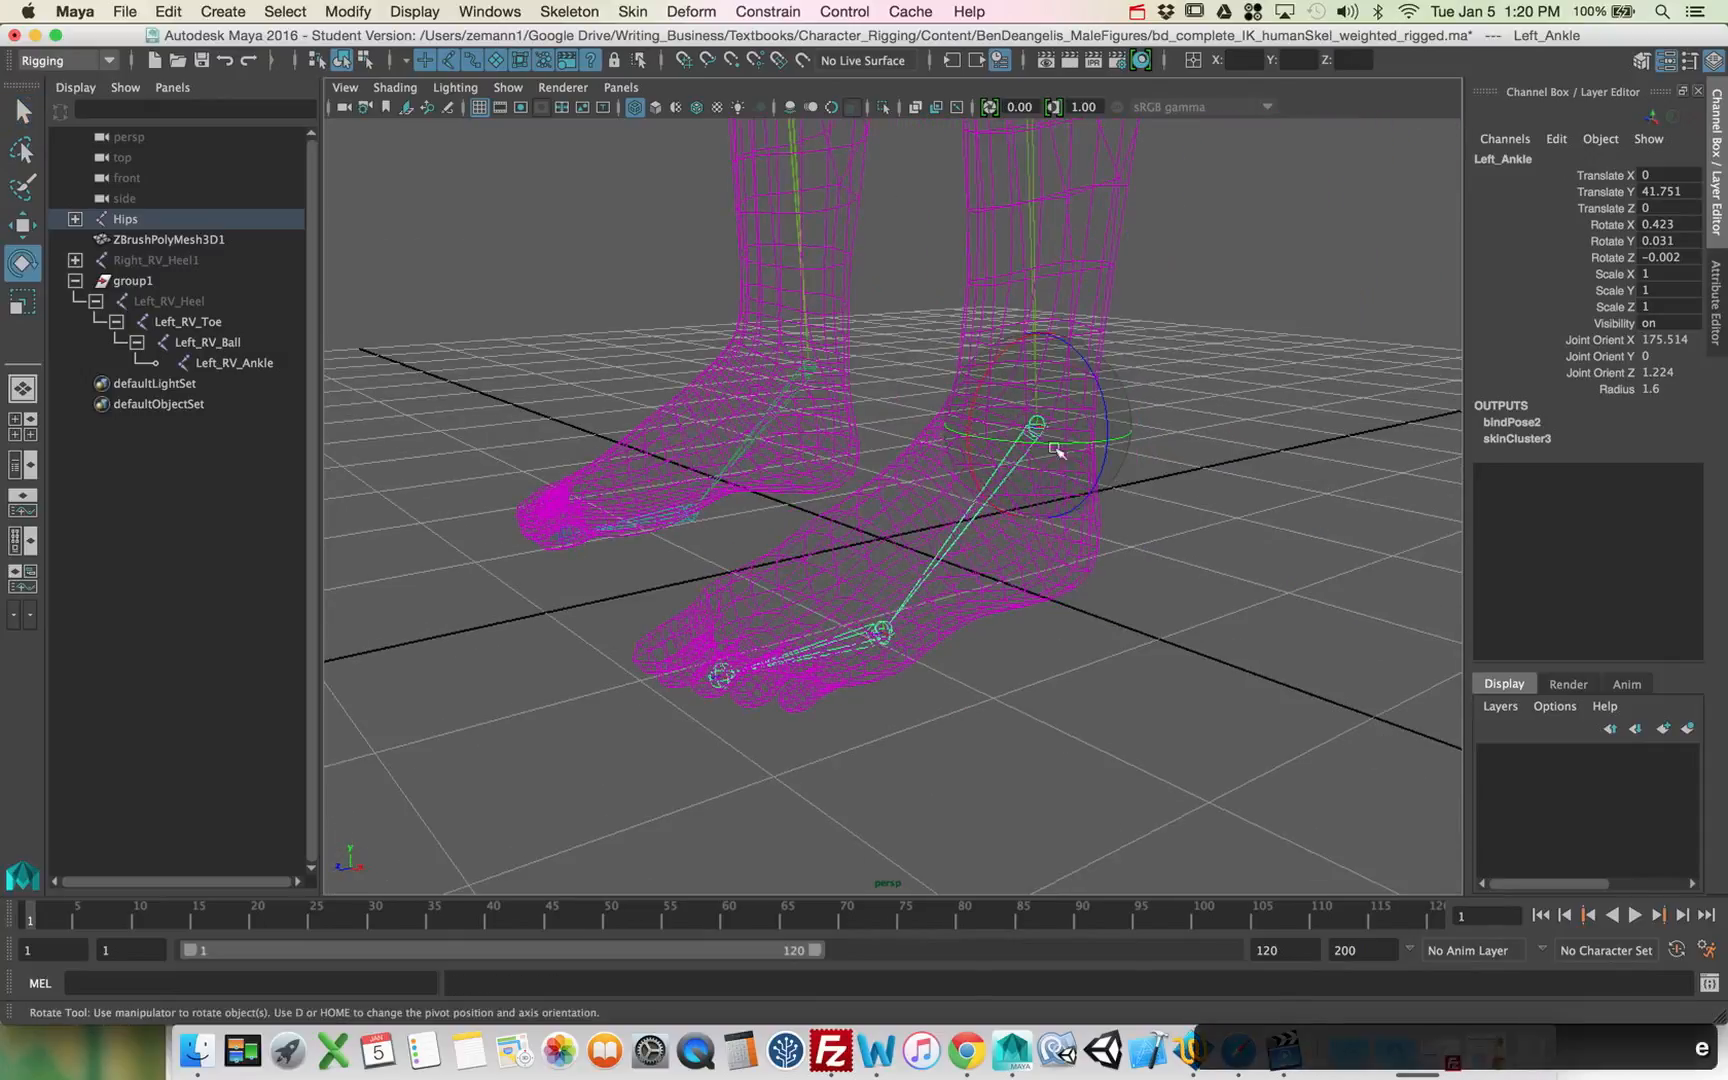
{"action": "left_click_drag", "start_coordinate": [1041, 409], "coordinate": [1068, 418]}
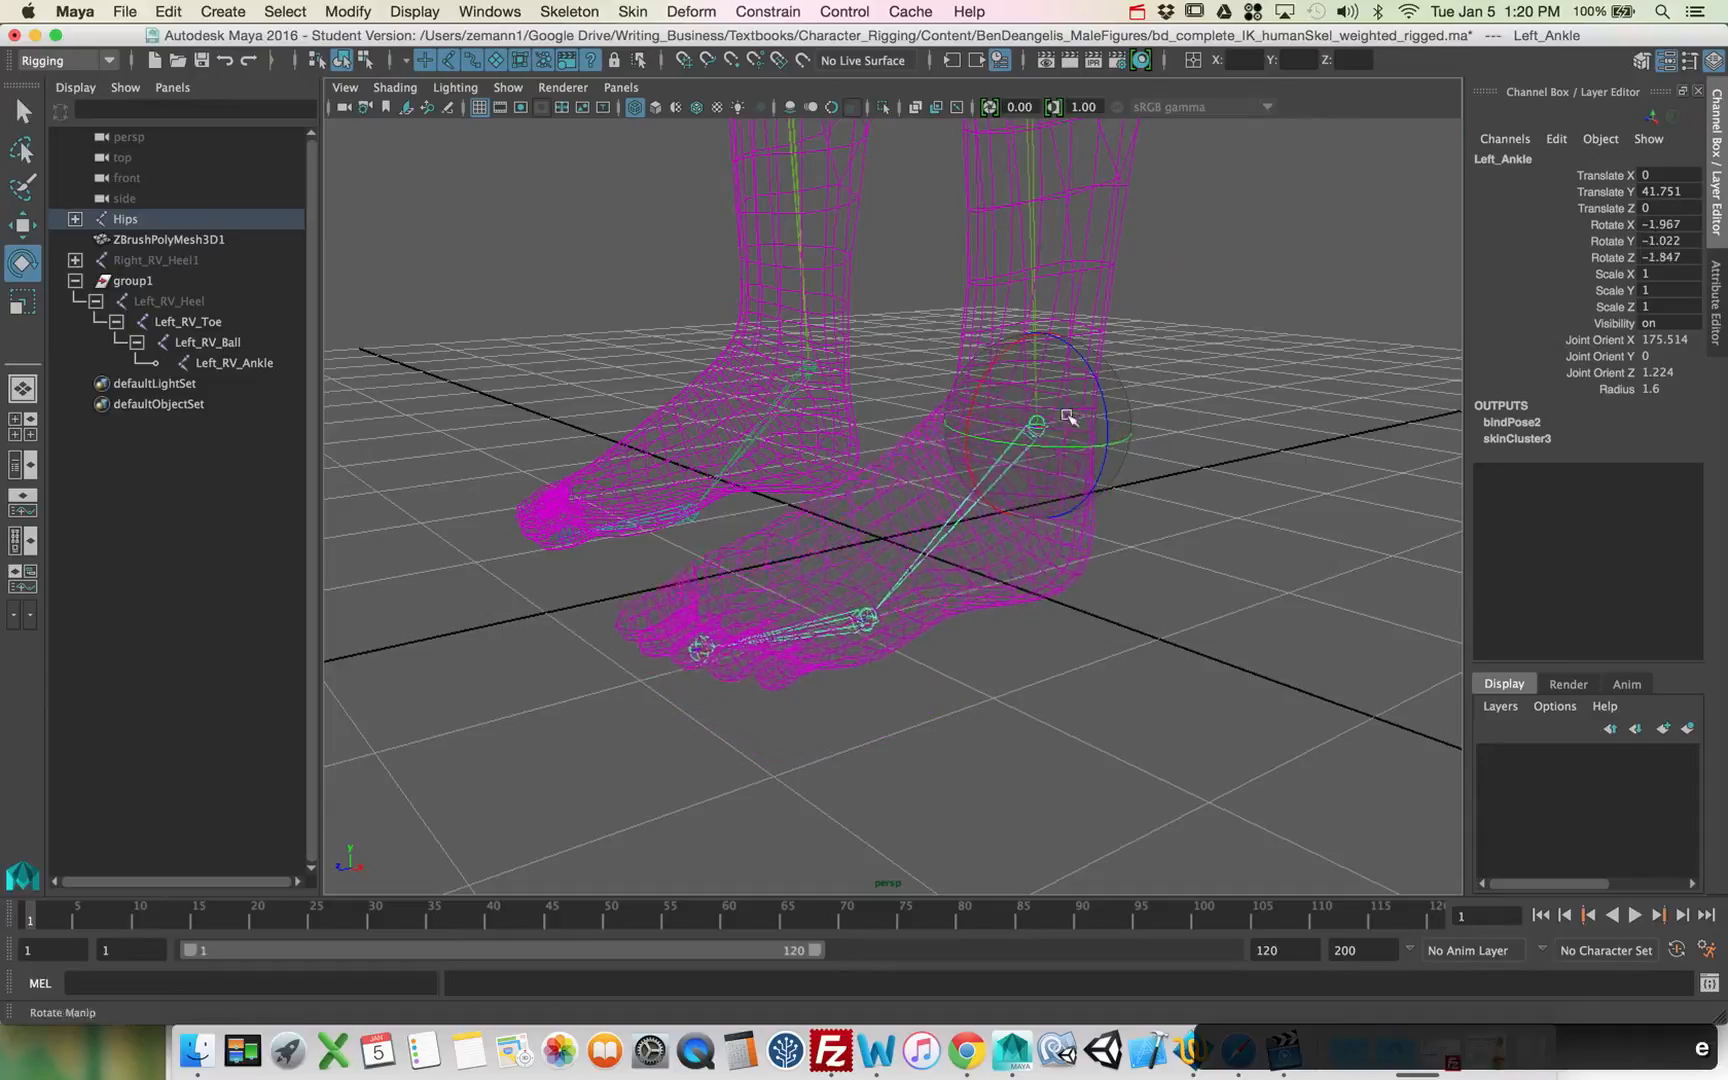
{"action": "key", "text": "z"}
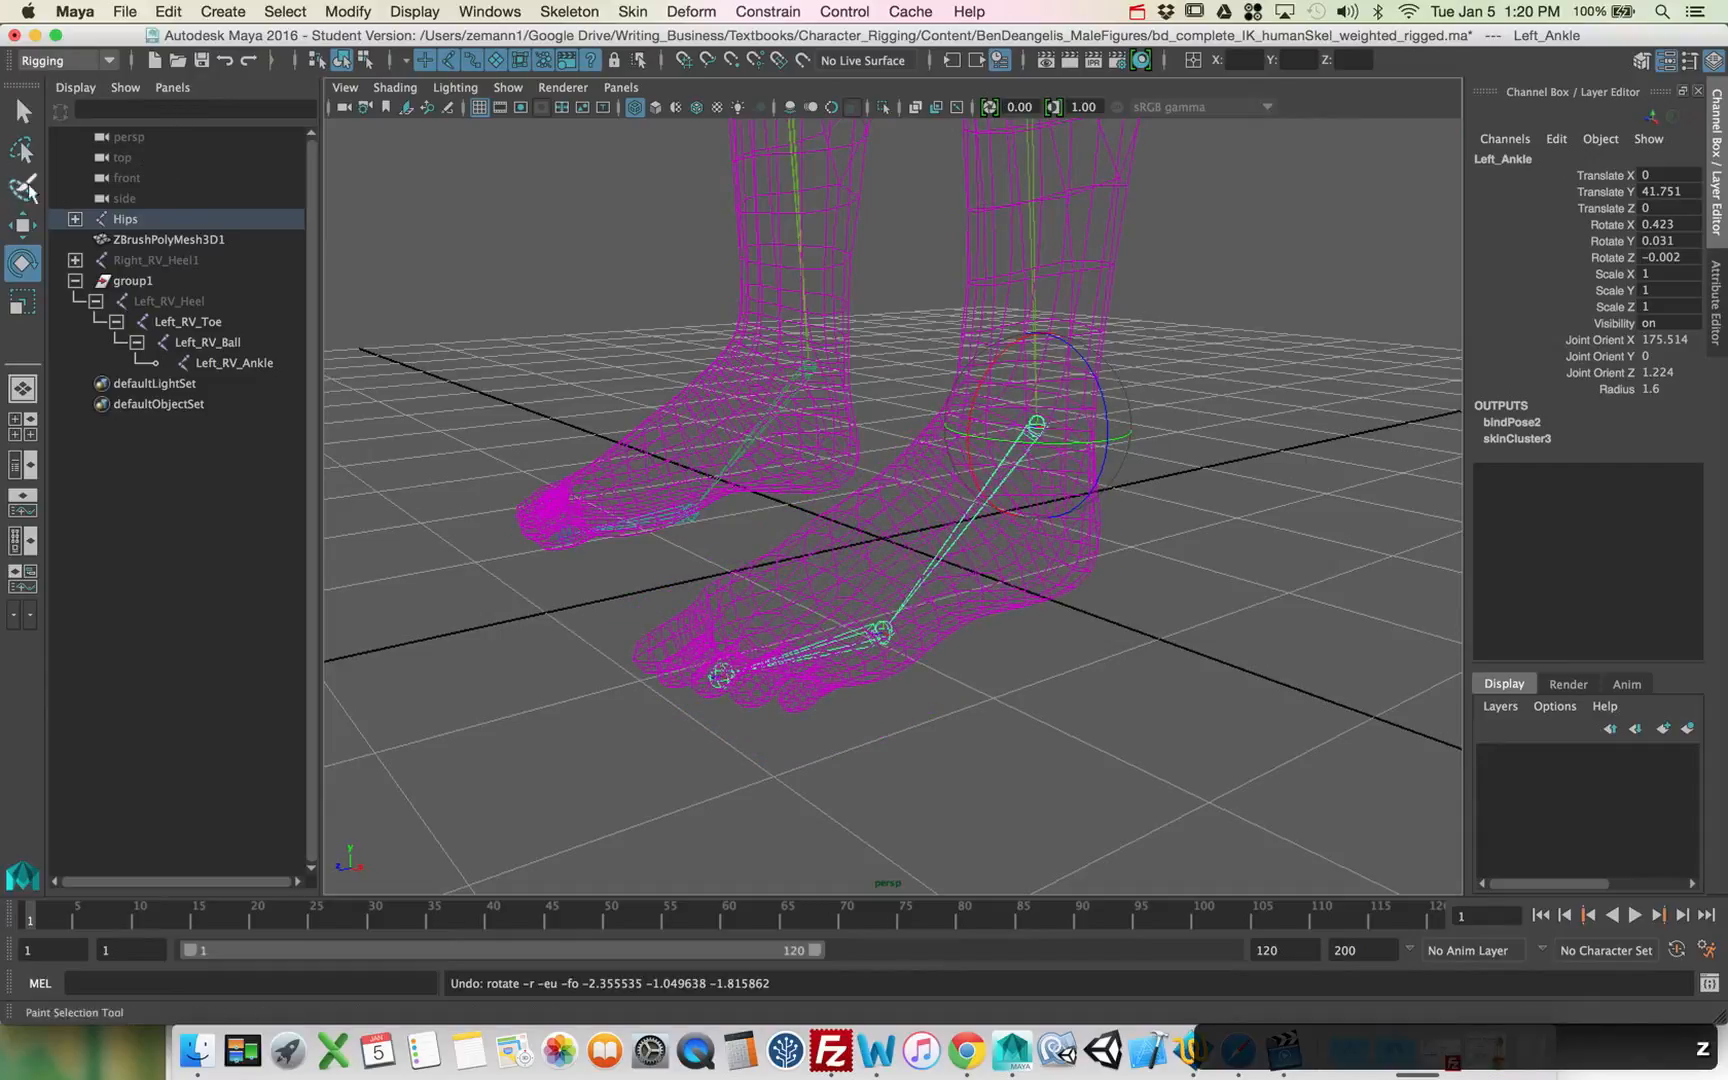
Step: Open the Rotate tool's settings and set its axis orientation to World
{"action": "double_click", "coordinate": [22, 263]}
{"action": "left_click", "coordinate": [202, 178]}
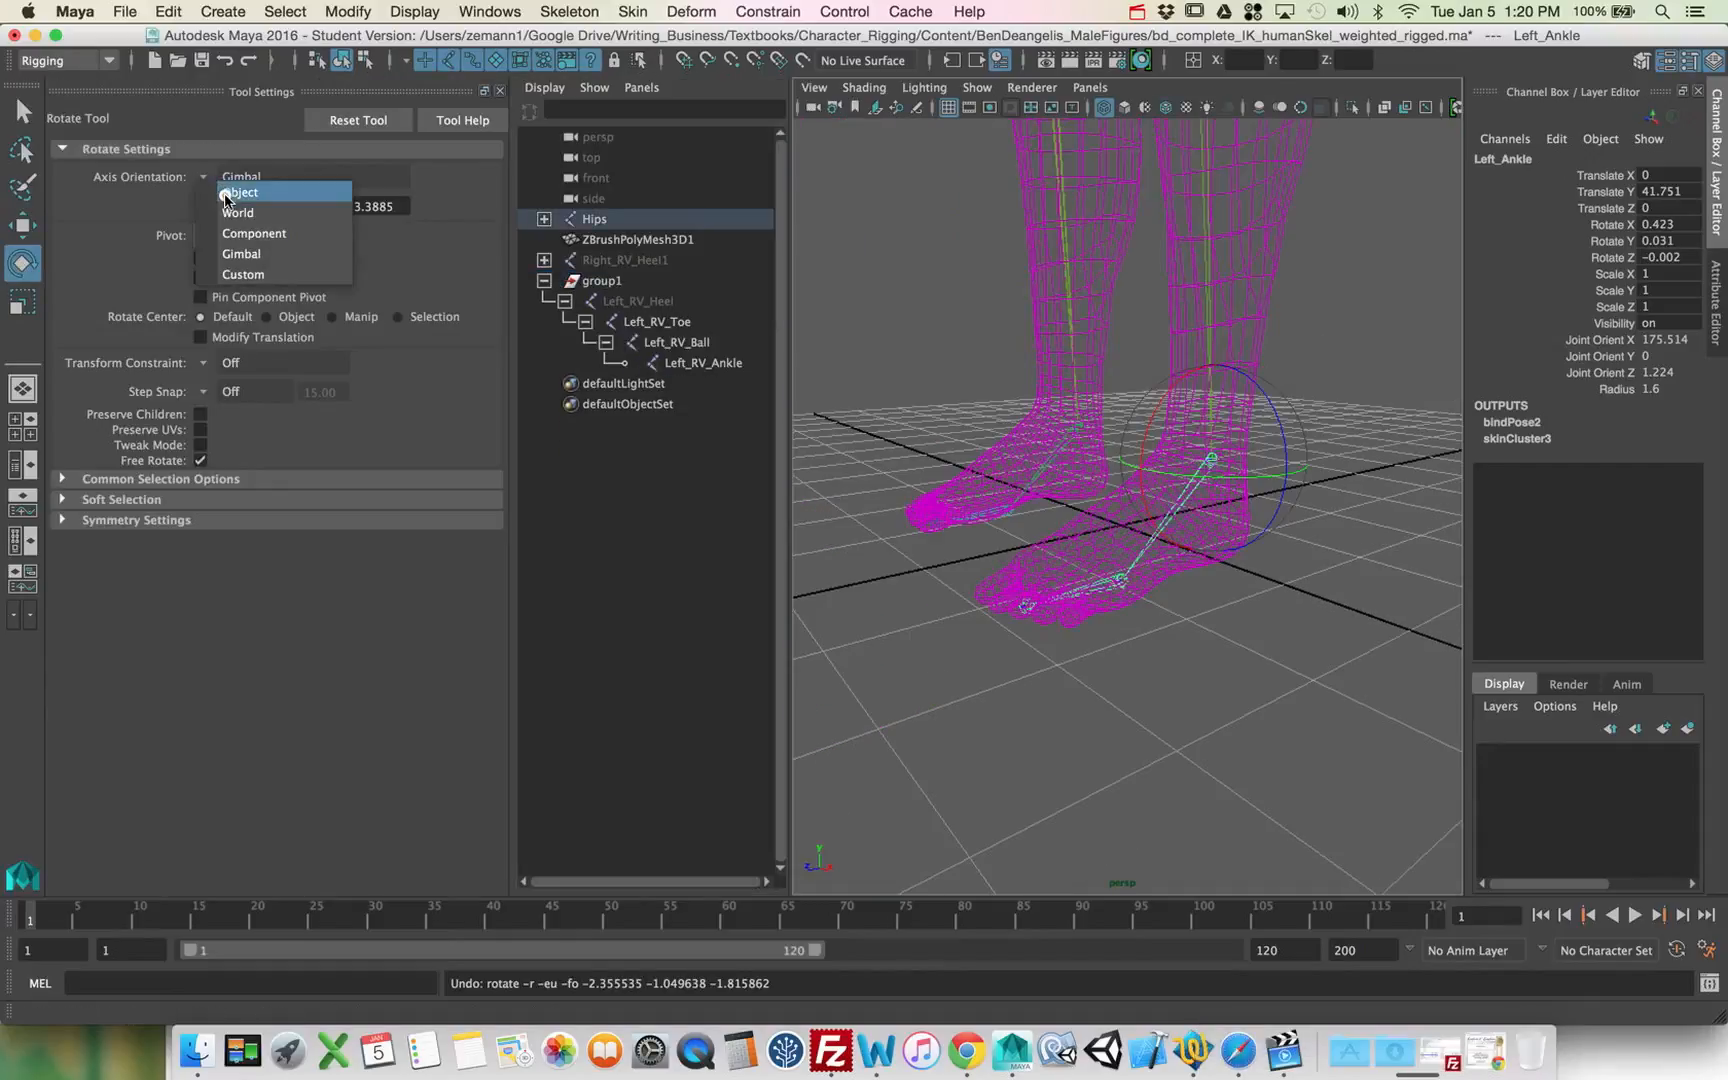
{"action": "left_click", "coordinate": [237, 212]}
Step: Test rotating the Left_Ankle joint about the world axes, undoing the test rotations
{"action": "left_click_drag", "start_coordinate": [1212, 455], "coordinate": [1246, 505]}
{"action": "key", "text": "z"}
{"action": "mouse_move", "coordinate": [1180, 421]}
{"action": "left_mouse_down"}
{"action": "mouse_move", "coordinate": [1166, 433]}
{"action": "mouse_move", "coordinate": [1176, 390]}
{"action": "mouse_move", "coordinate": [1169, 424]}
{"action": "mouse_move", "coordinate": [1126, 434]}
{"action": "mouse_move", "coordinate": [1115, 413]}
{"action": "mouse_move", "coordinate": [1143, 456]}
{"action": "mouse_move", "coordinate": [1185, 457]}
{"action": "left_mouse_up"}
{"action": "key", "text": "z"}
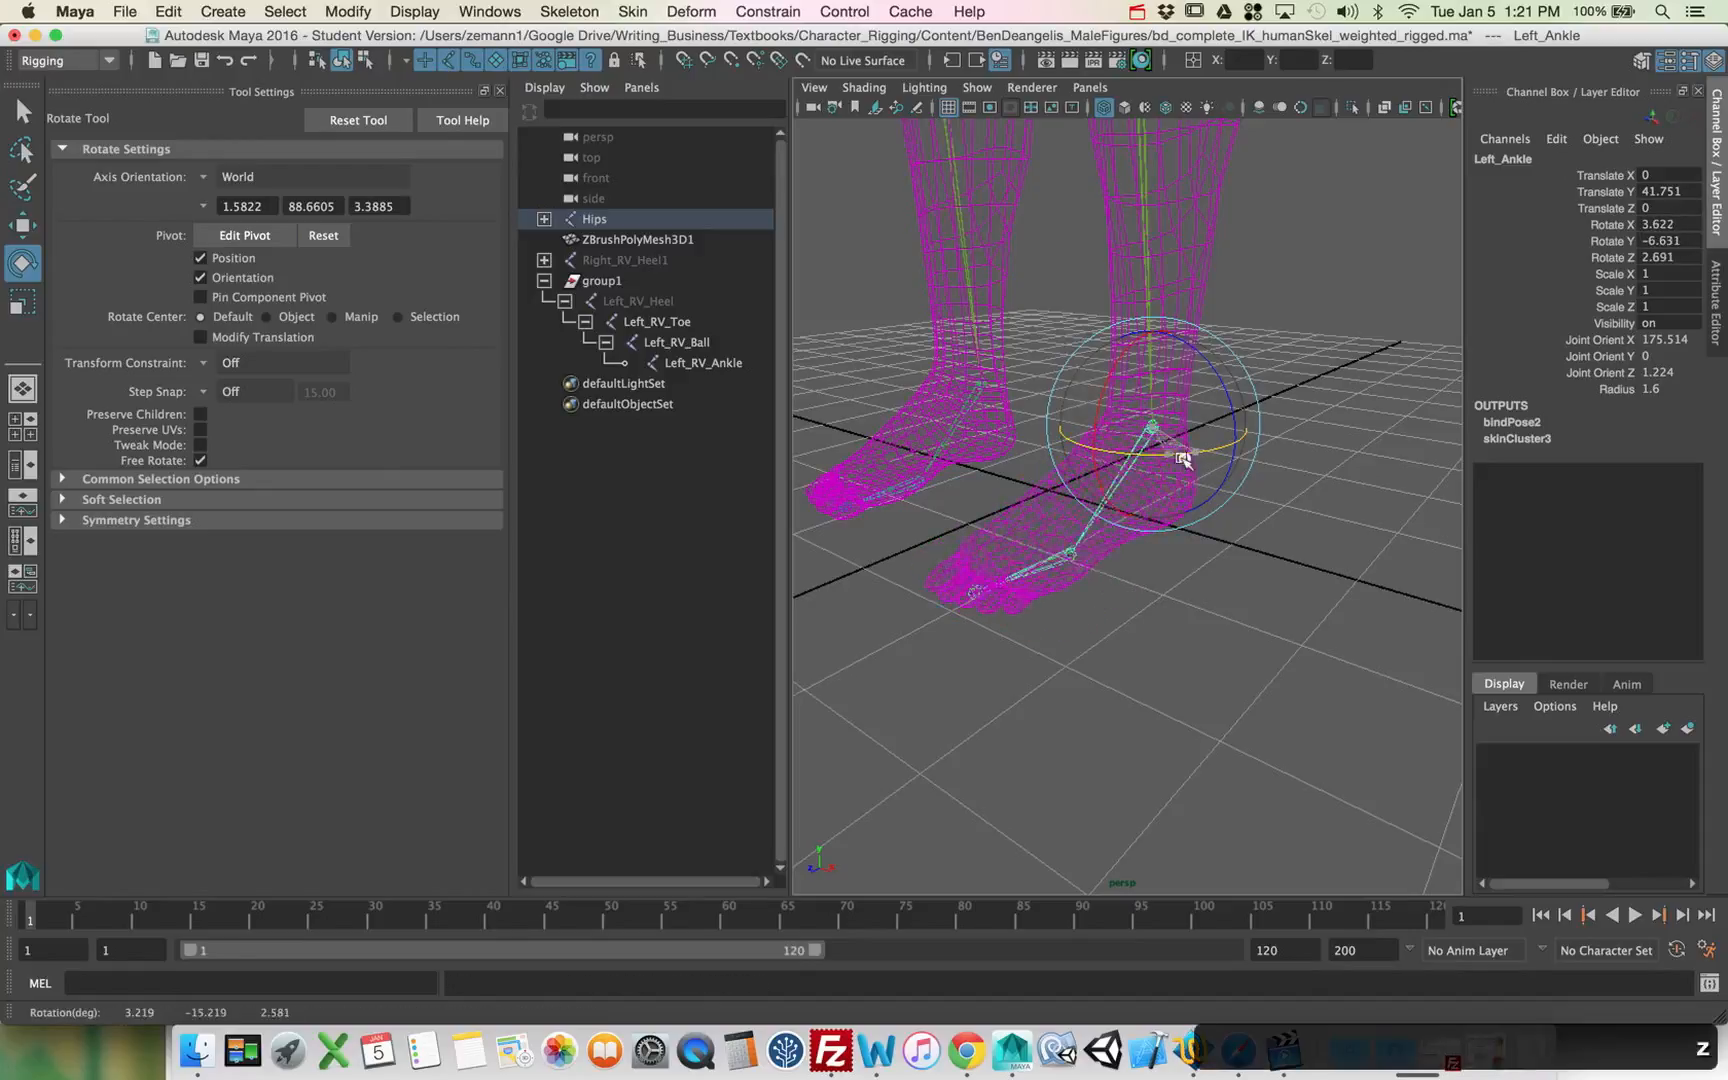
{"action": "key", "text": "z"}
{"action": "left_click_drag", "start_coordinate": [1103, 395], "coordinate": [1121, 368]}
{"action": "key", "text": "z"}
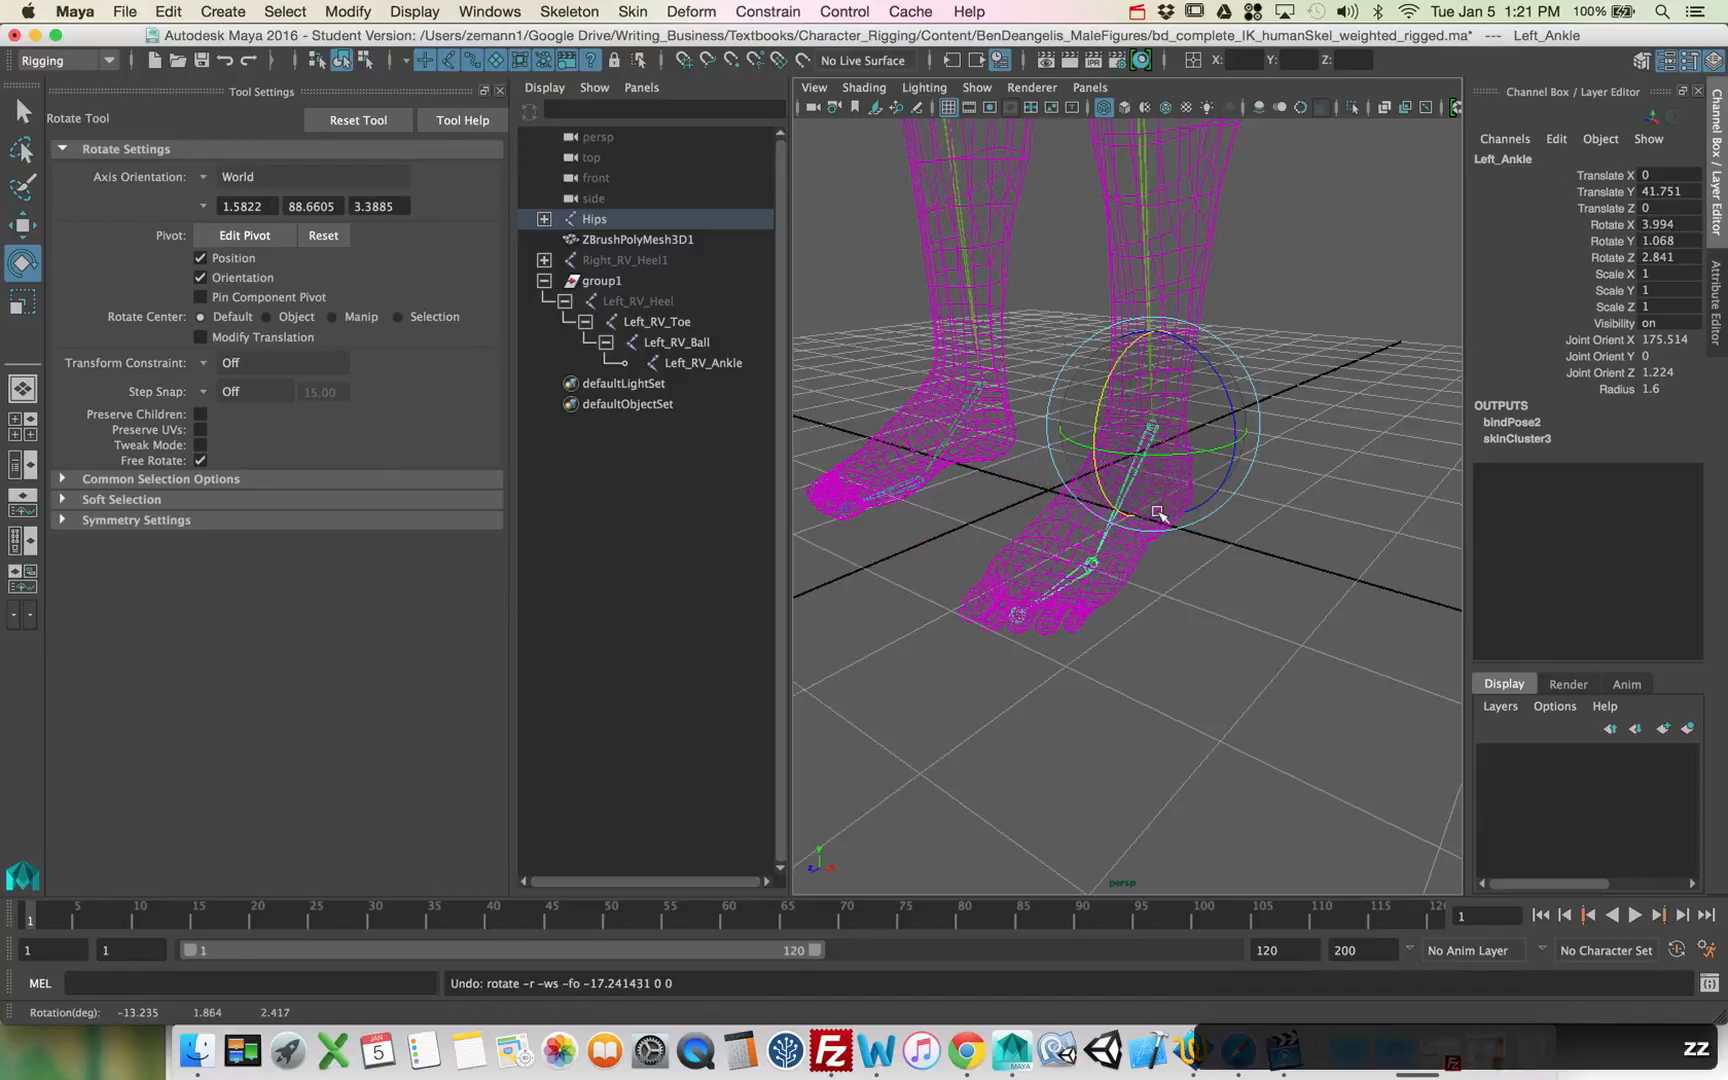
Step: Test rotating the Left_Ball joint about the world X axis and undo the rotation
{"action": "left_click", "coordinate": [1087, 570]}
{"action": "left_click_drag", "start_coordinate": [1049, 513], "coordinate": [1057, 505]}
{"action": "key", "text": "z"}
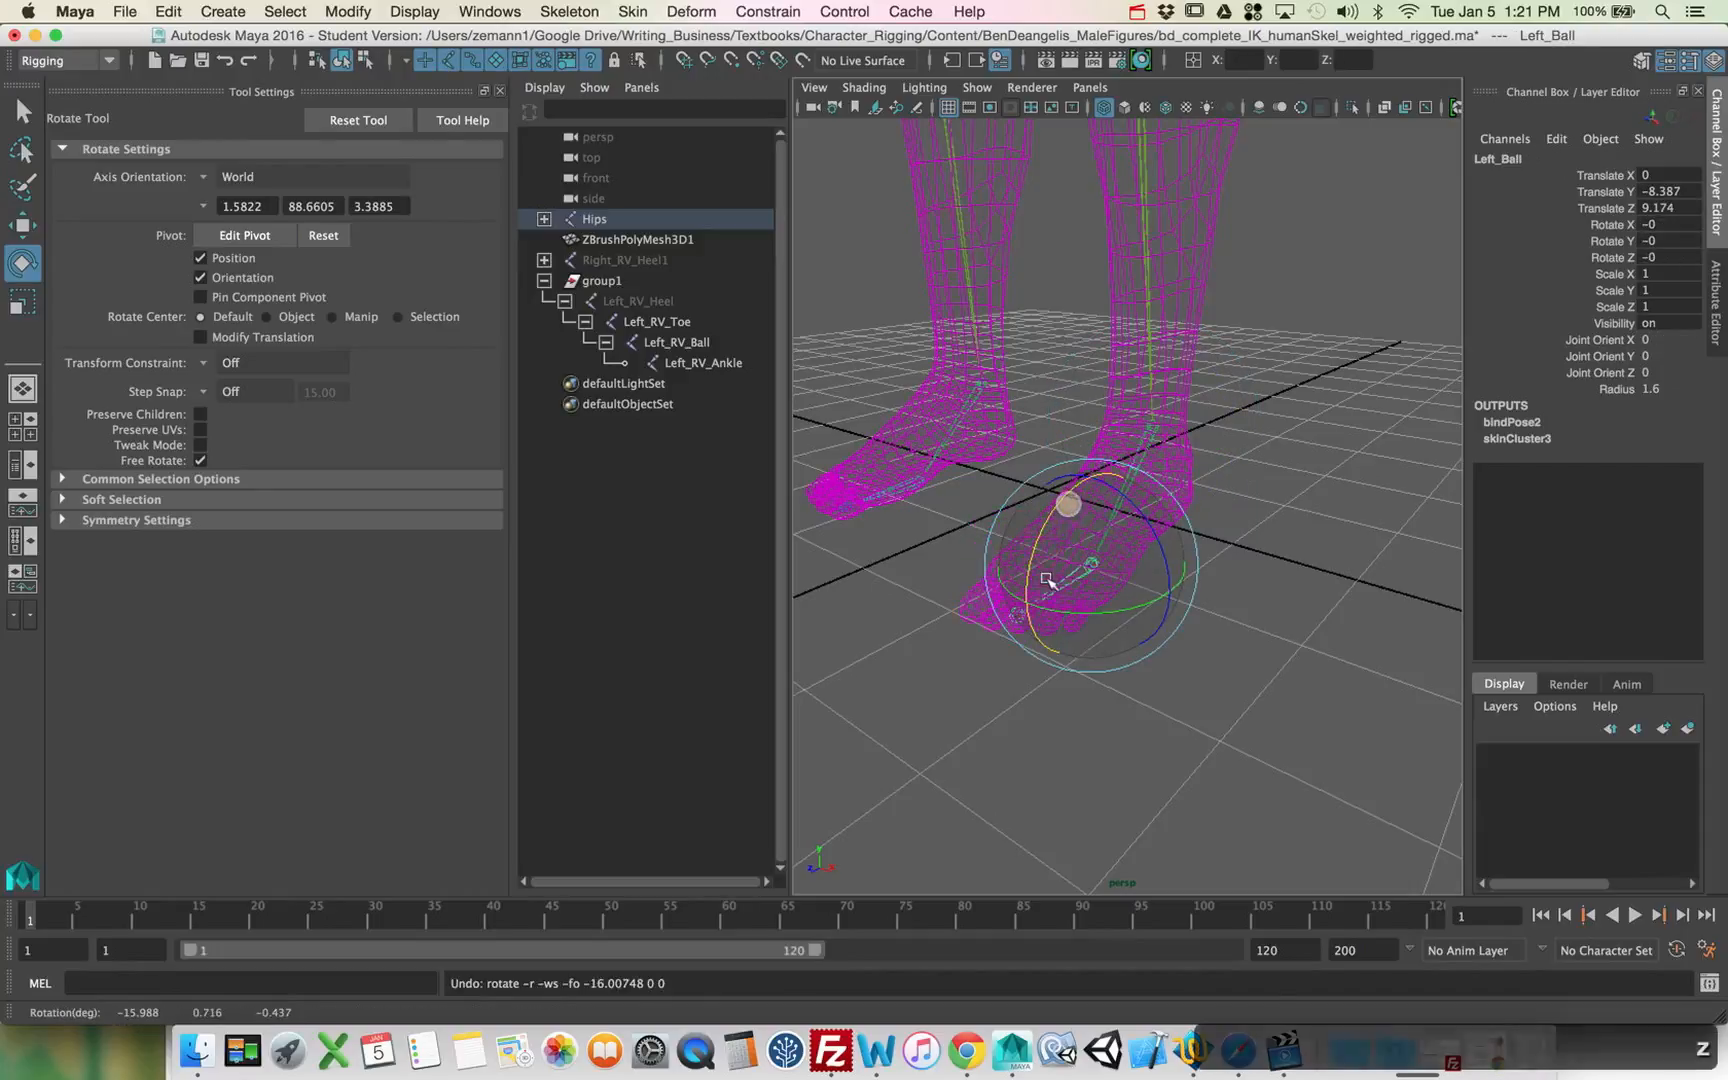
Step: Test rotating the Left_Toe joint about the world X axis, undo it and return to the Select tool
{"action": "key", "text": "q"}
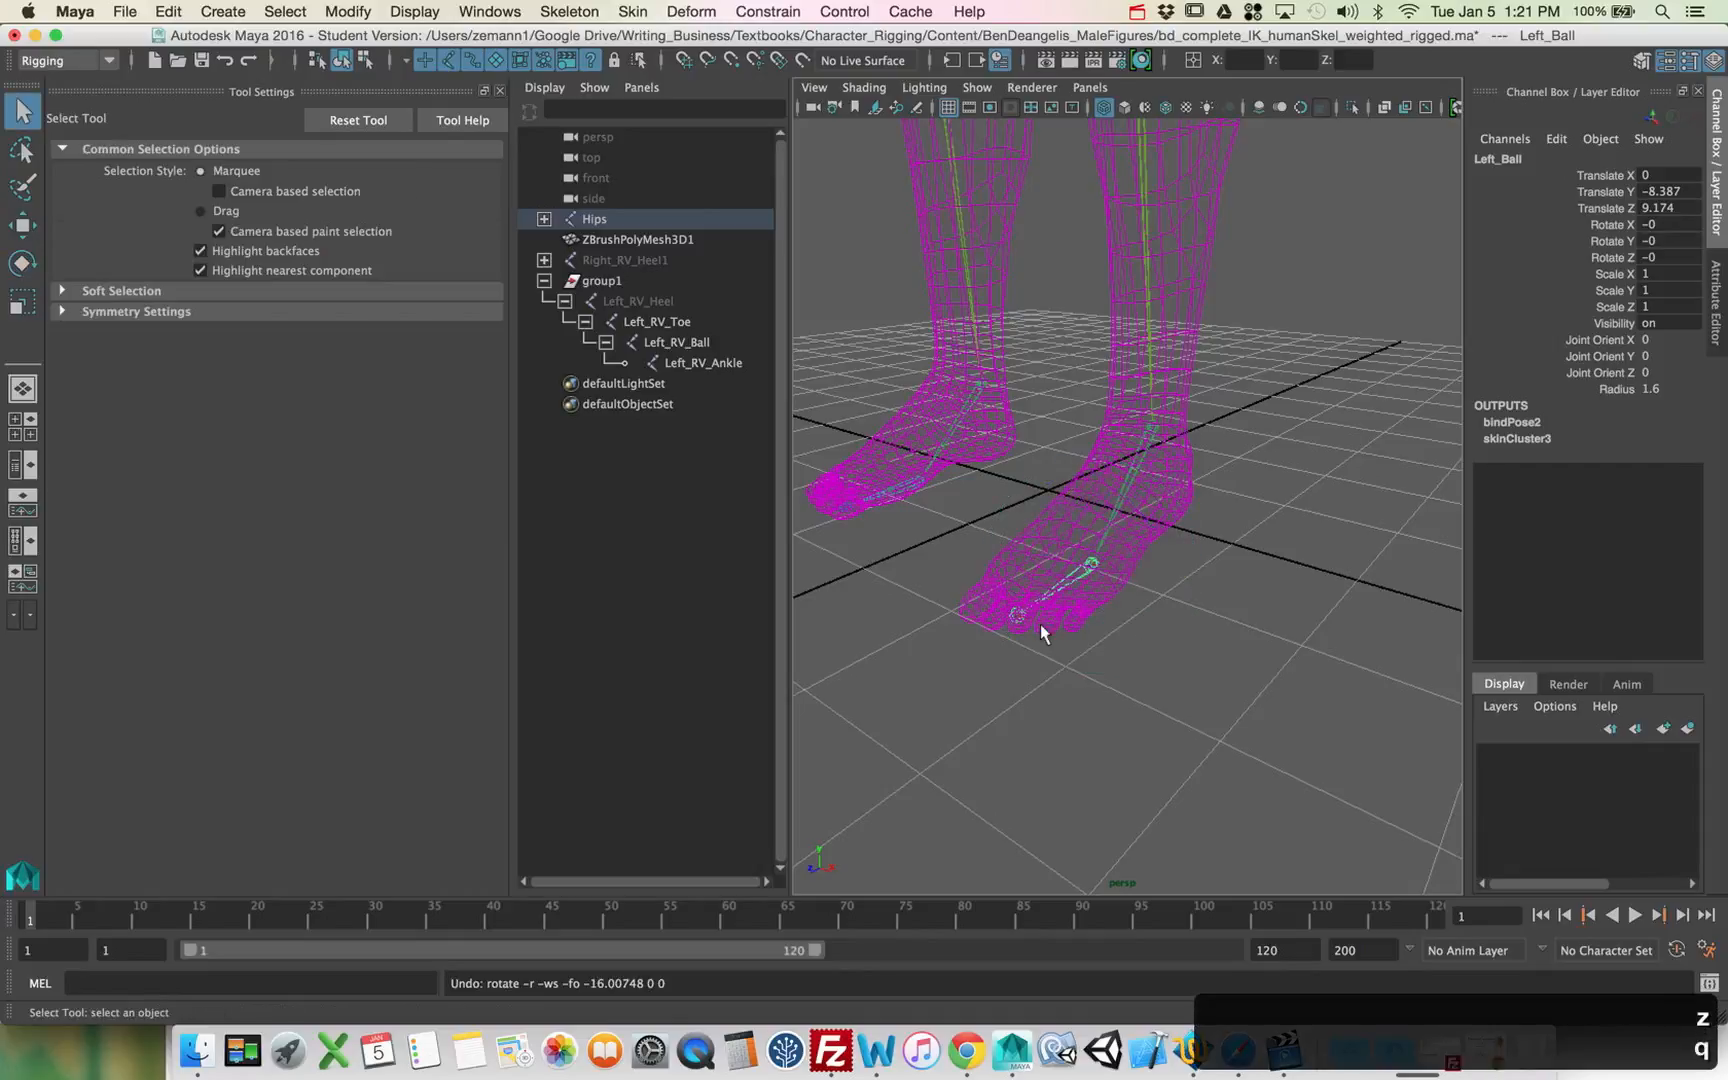
{"action": "left_click", "coordinate": [1040, 624]}
{"action": "key", "text": "e"}
{"action": "left_click_drag", "start_coordinate": [1003, 540], "coordinate": [980, 575]}
{"action": "key", "text": "z"}
{"action": "key", "text": "q"}
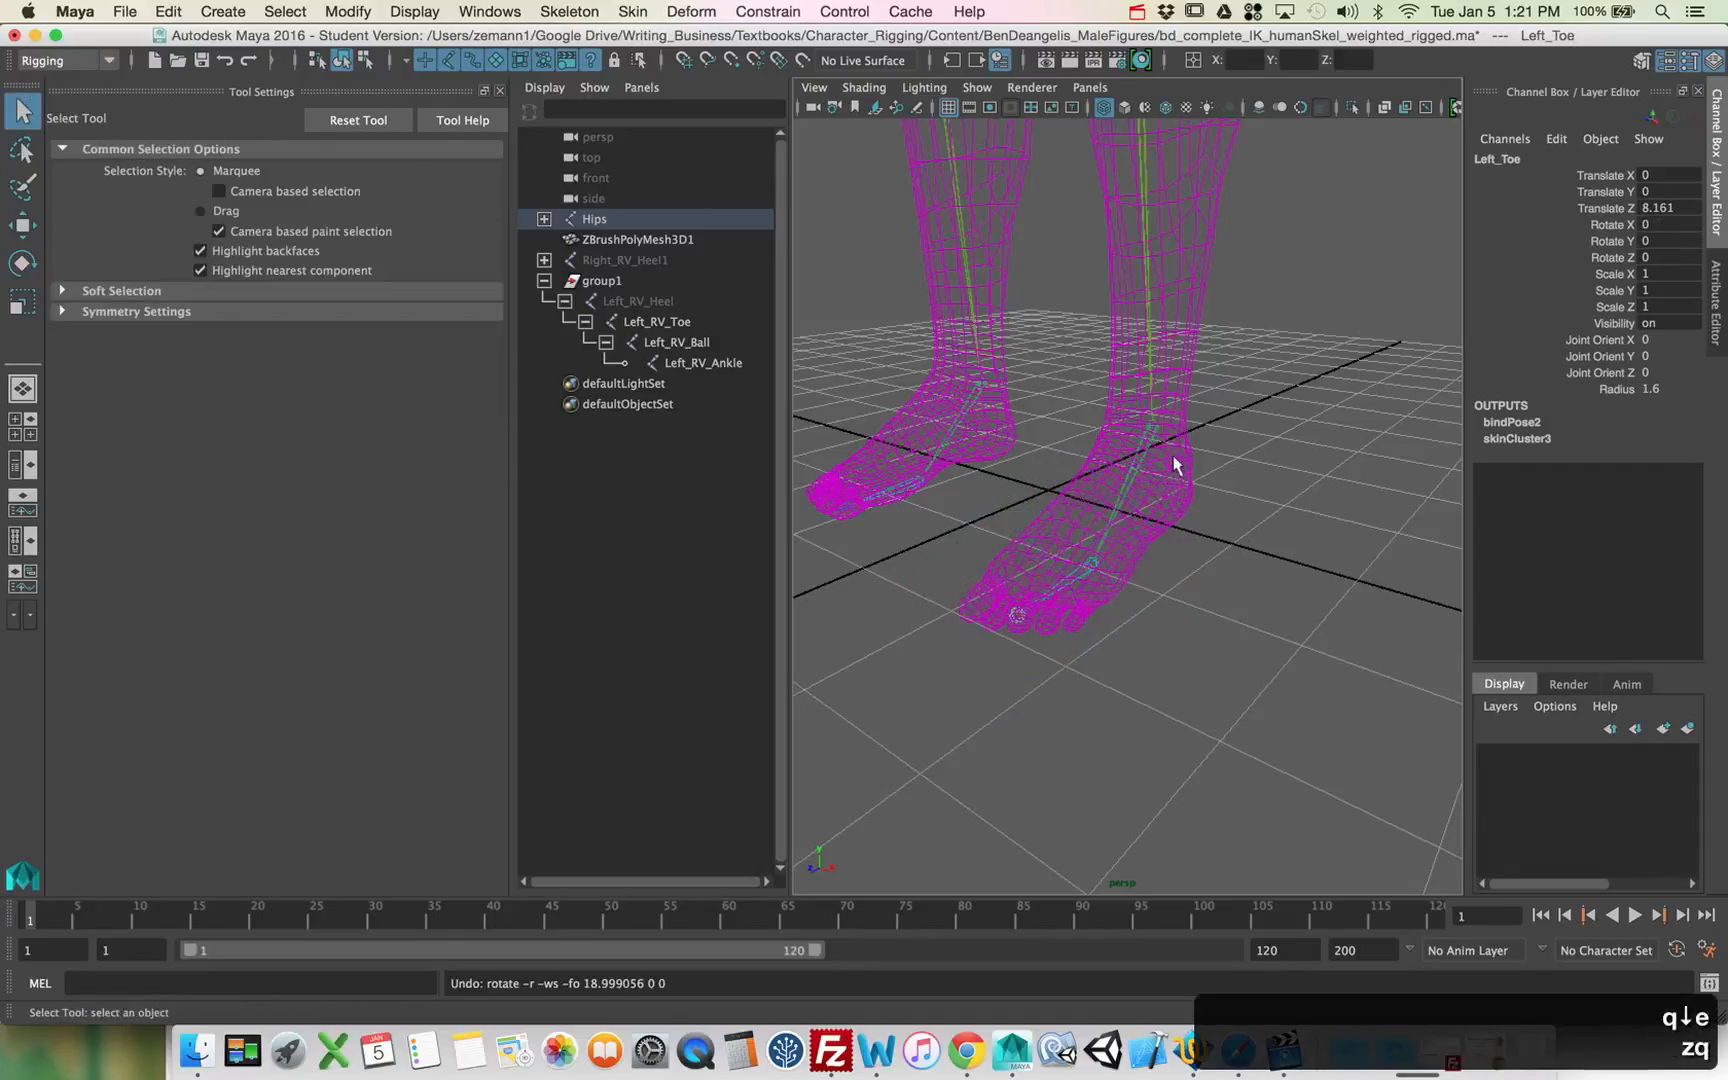
Step: Select the Left_Ankle joint, close the Rotate tool's settings and return to the Select tool
{"action": "left_click", "coordinate": [1146, 451]}
{"action": "left_click_drag", "start_coordinate": [1224, 549], "coordinate": [1132, 590], "text": "alt"}
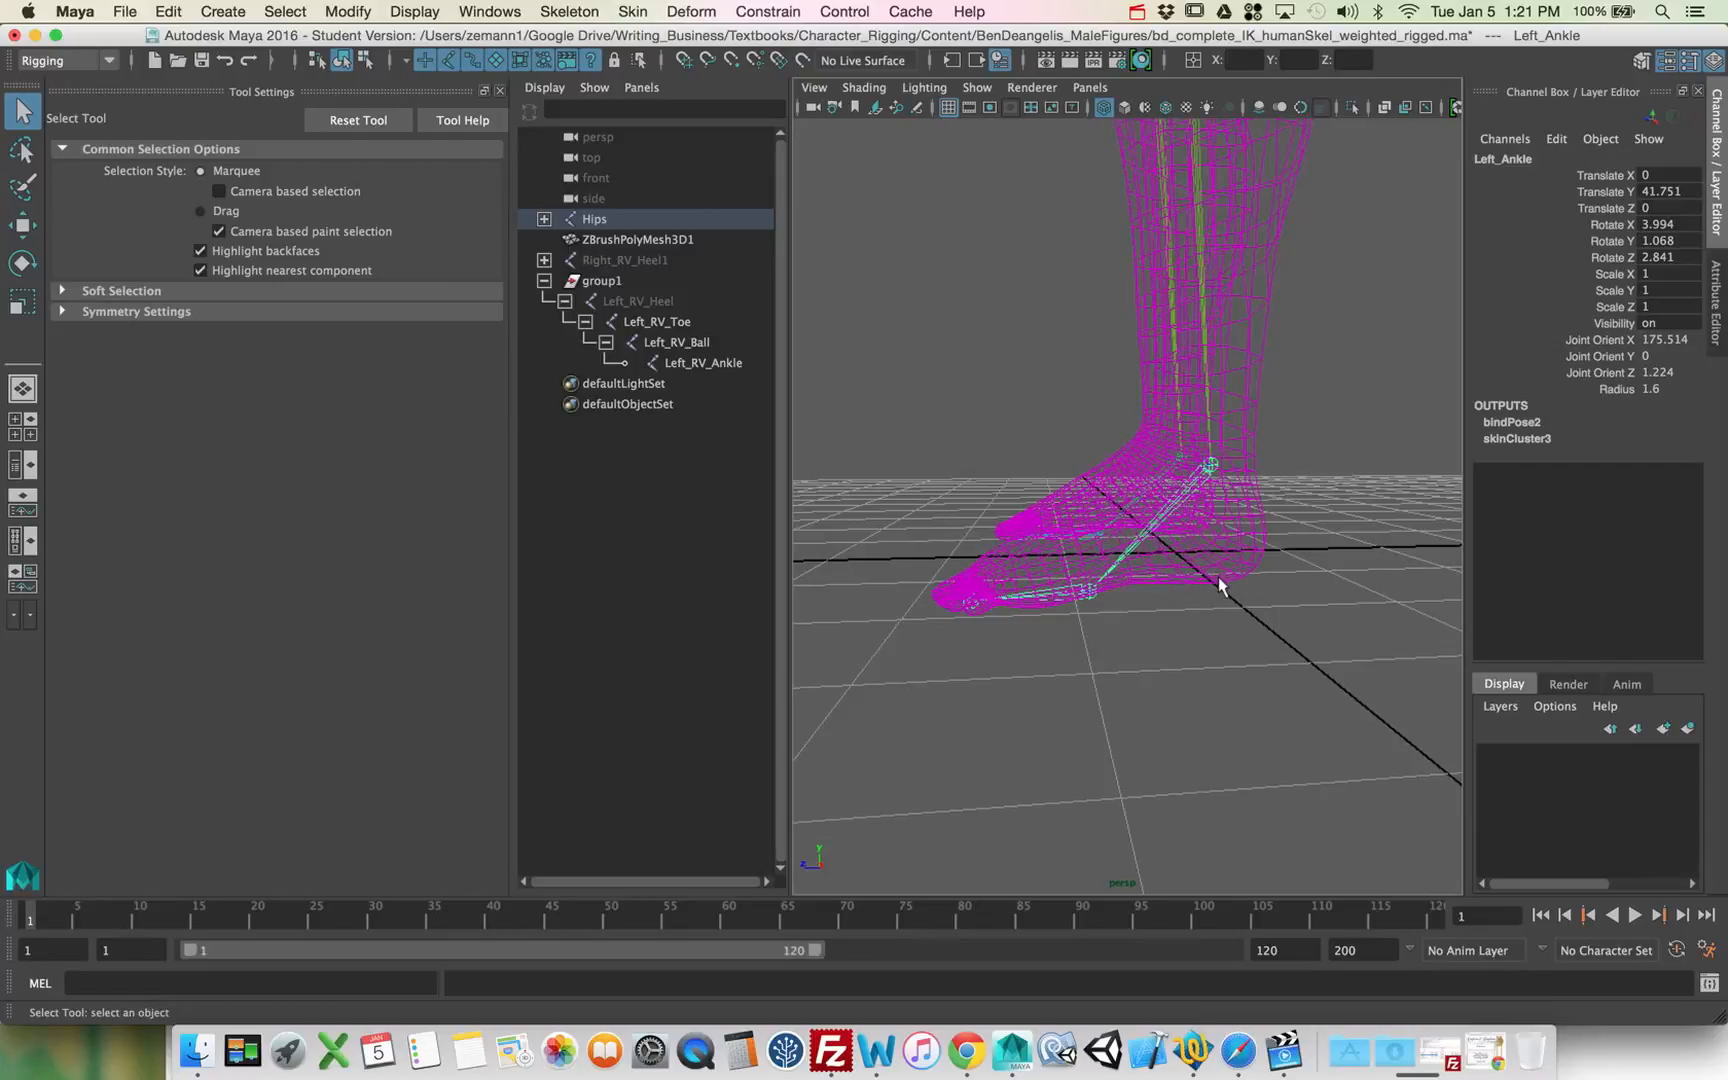
{"action": "mouse_move", "coordinate": [1156, 583]}
{"action": "left_mouse_down", "text": "alt"}
{"action": "mouse_move", "coordinate": [1211, 582]}
{"action": "mouse_move", "coordinate": [1184, 590]}
{"action": "left_mouse_up", "text": "alt"}
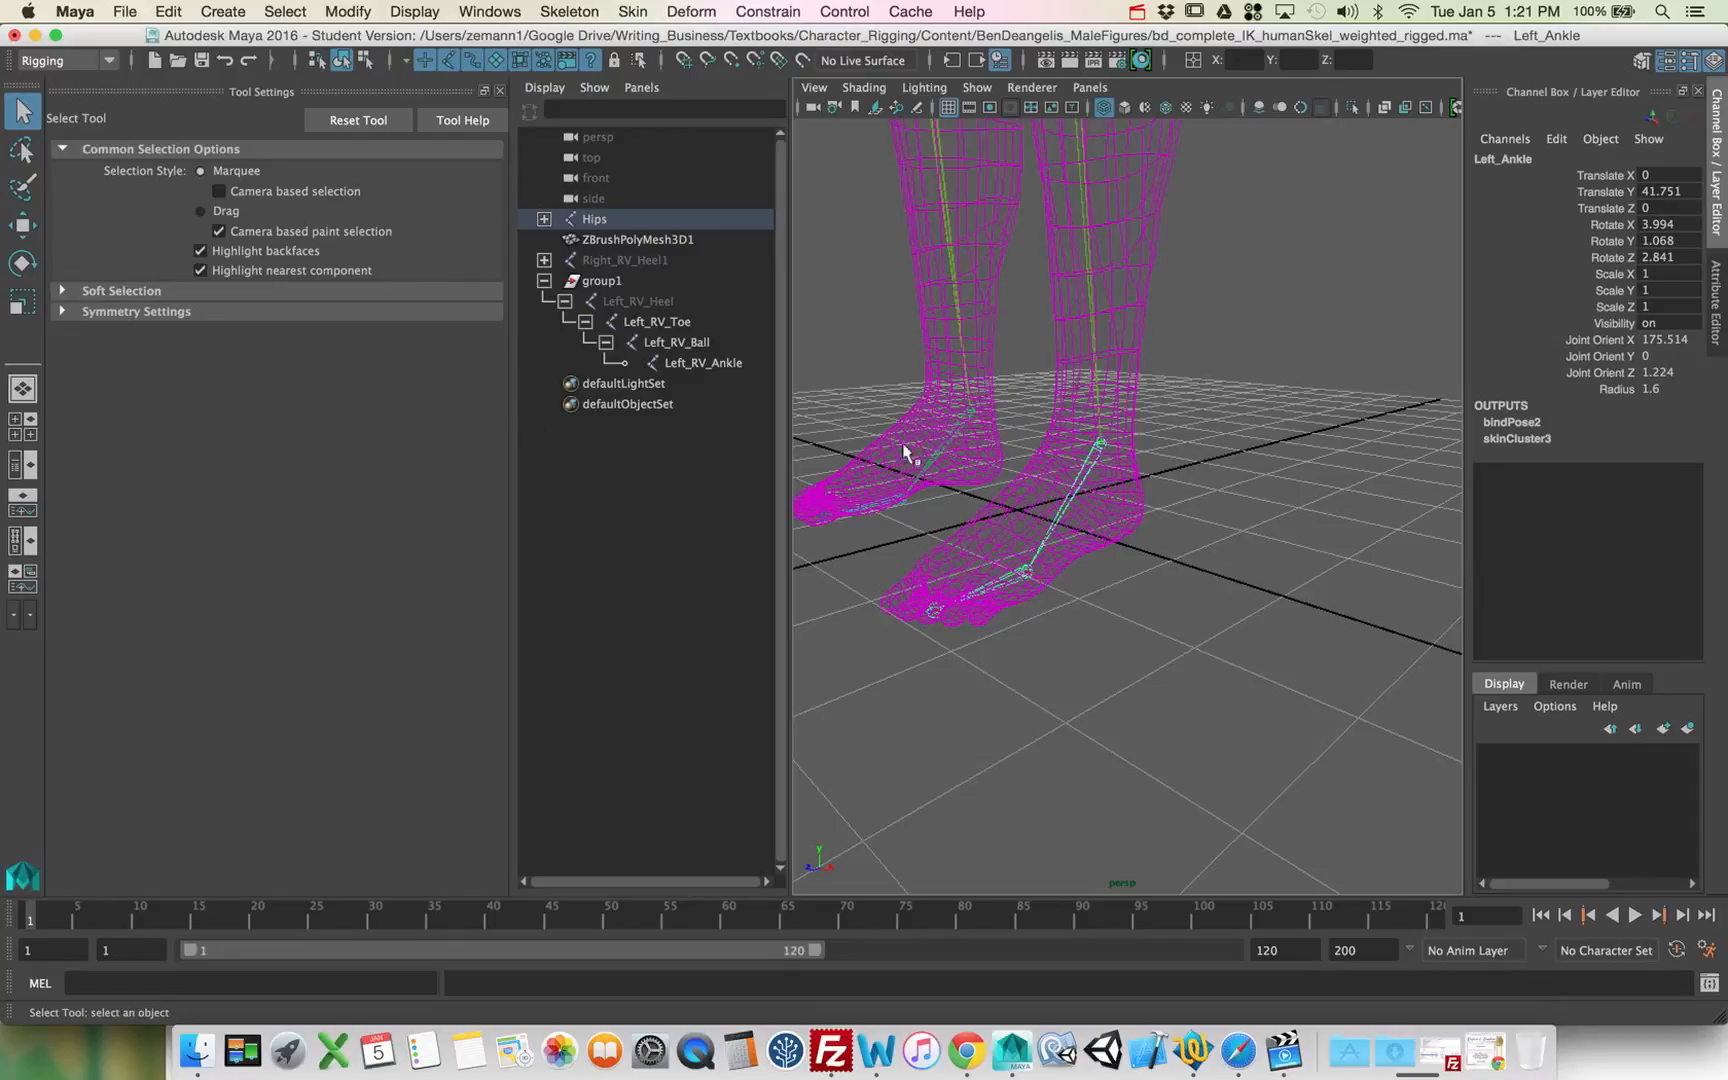
{"action": "left_click", "coordinate": [20, 262]}
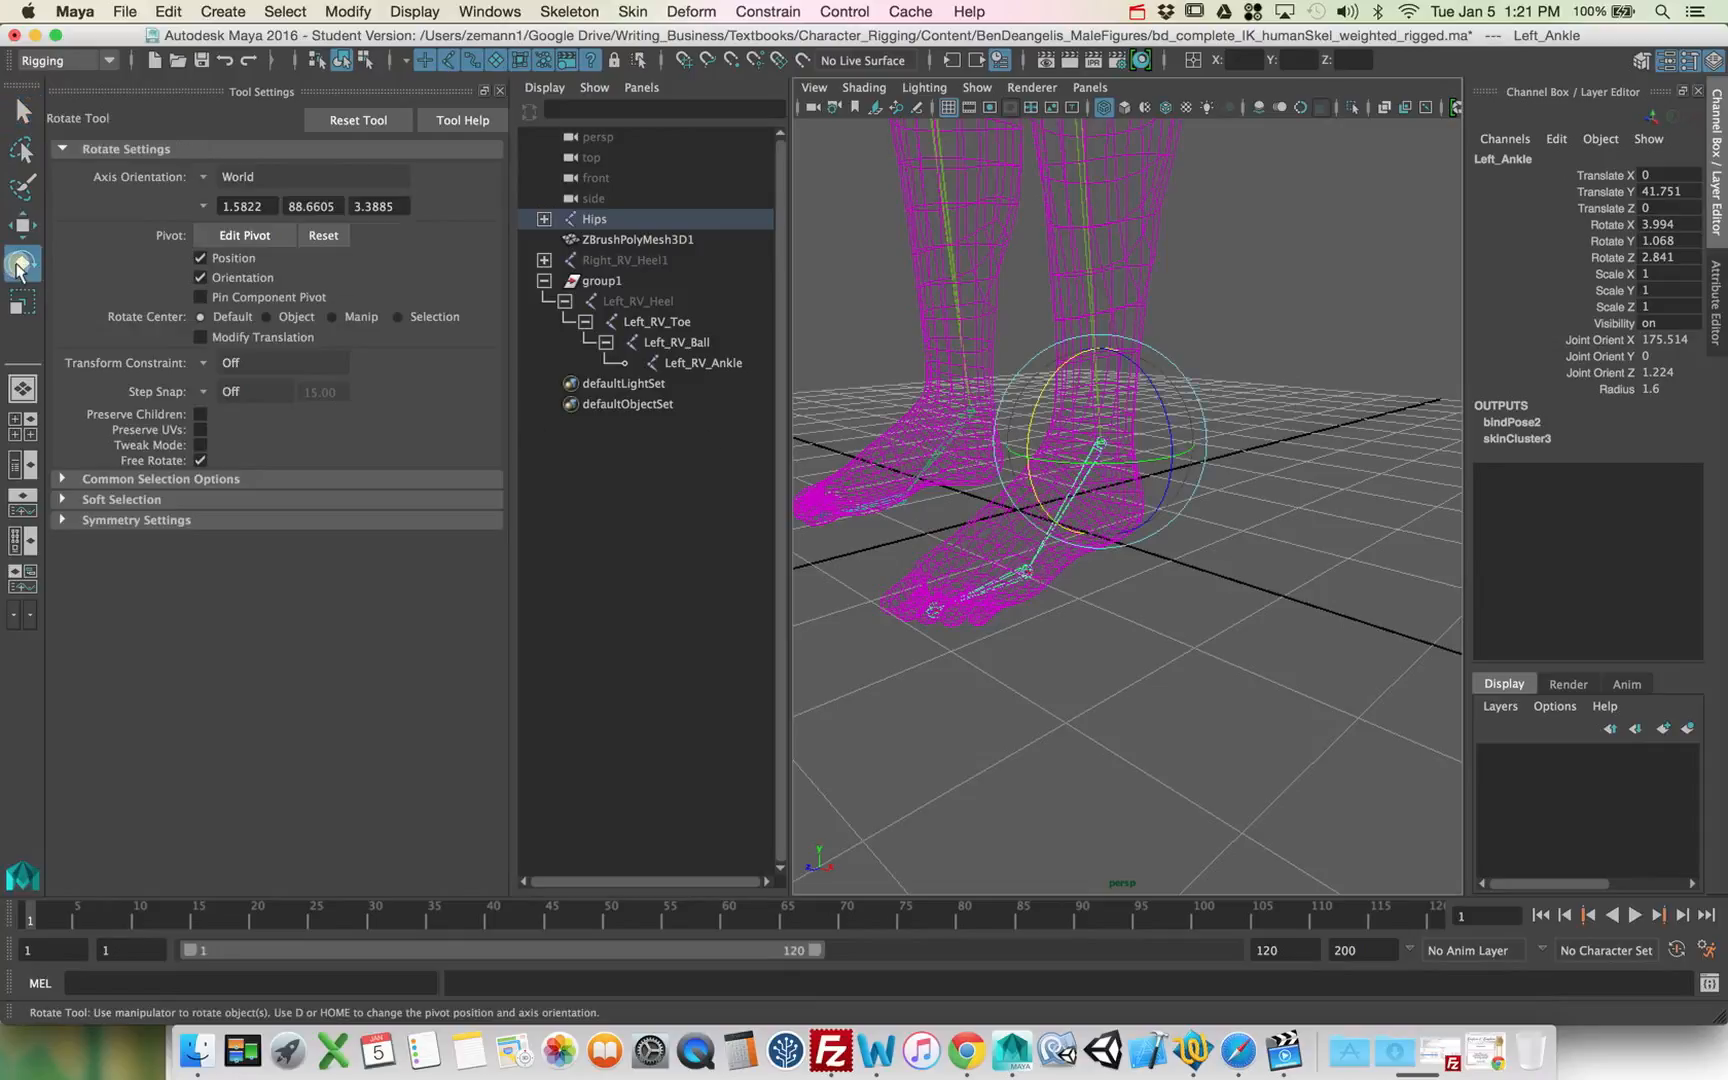
{"action": "left_click", "coordinate": [500, 94]}
{"action": "left_click_drag", "start_coordinate": [903, 432], "coordinate": [1095, 474], "text": "alt"}
{"action": "key", "text": "q"}
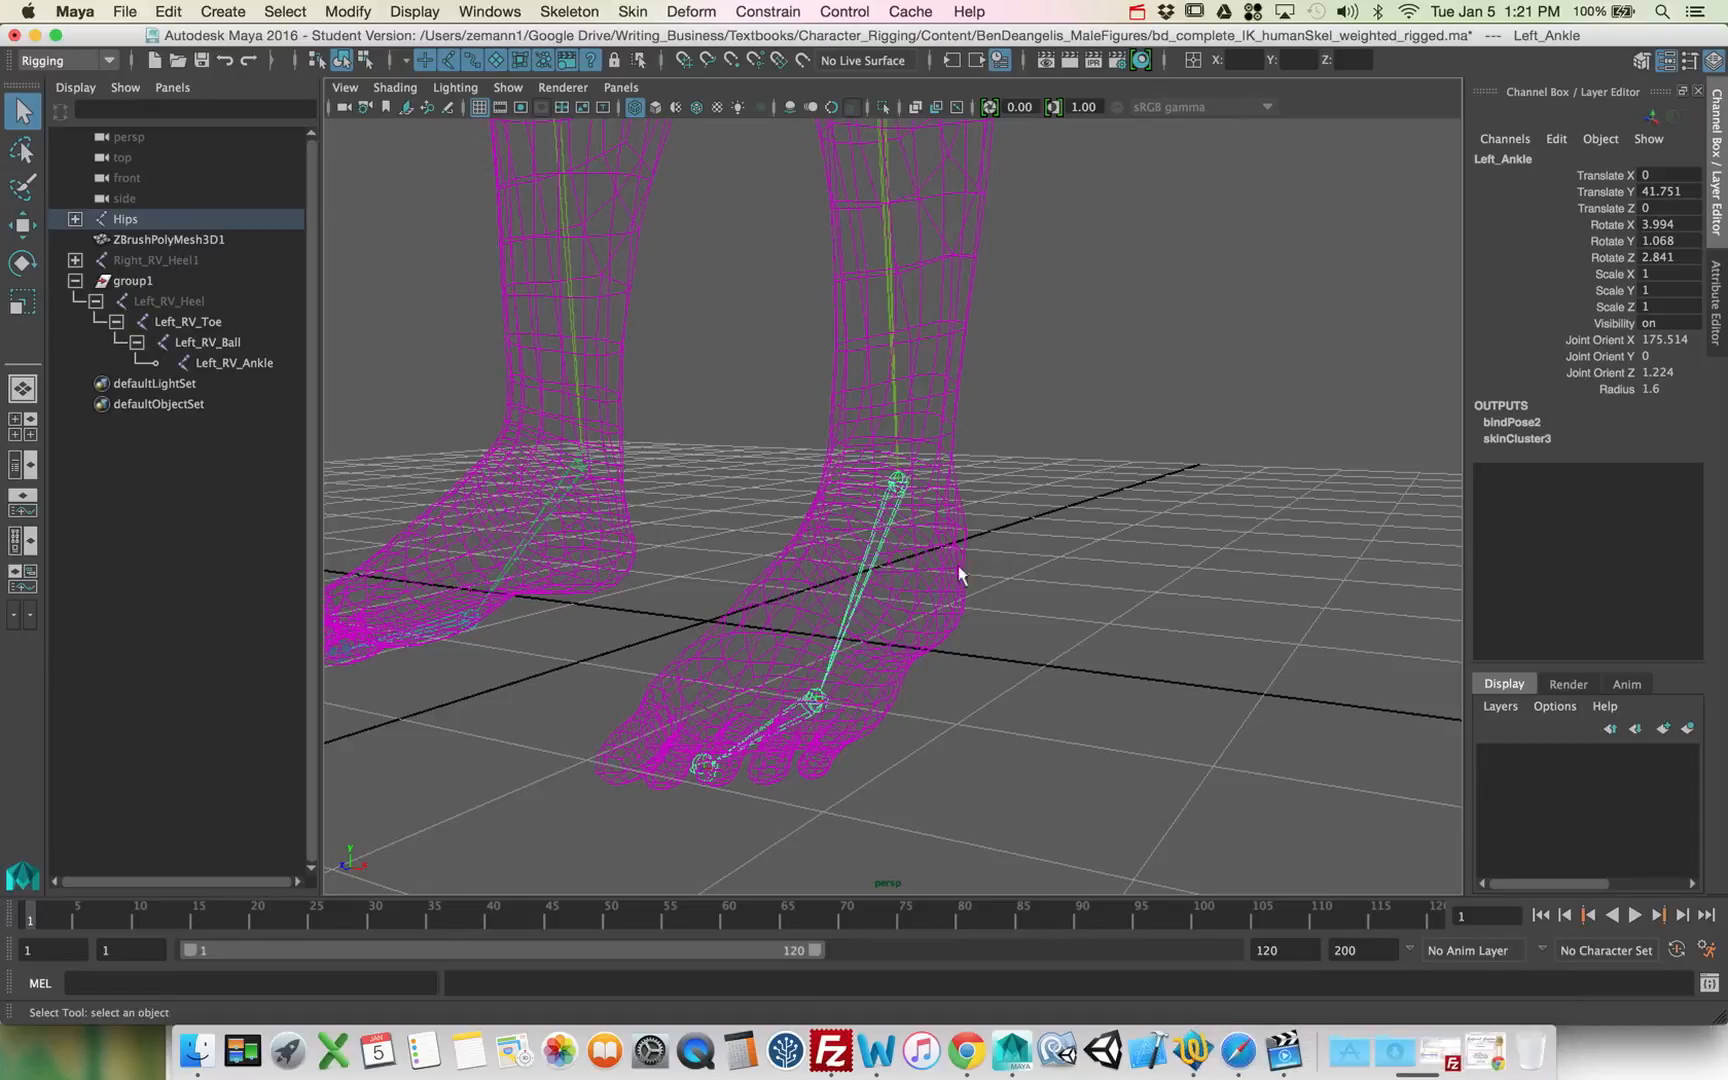
Step: Create a single joint at the world origin with Create Joints, snapped to the grid, and exit to the Select tool
{"action": "left_click_drag", "start_coordinate": [968, 708], "coordinate": [773, 617], "text": "alt"}
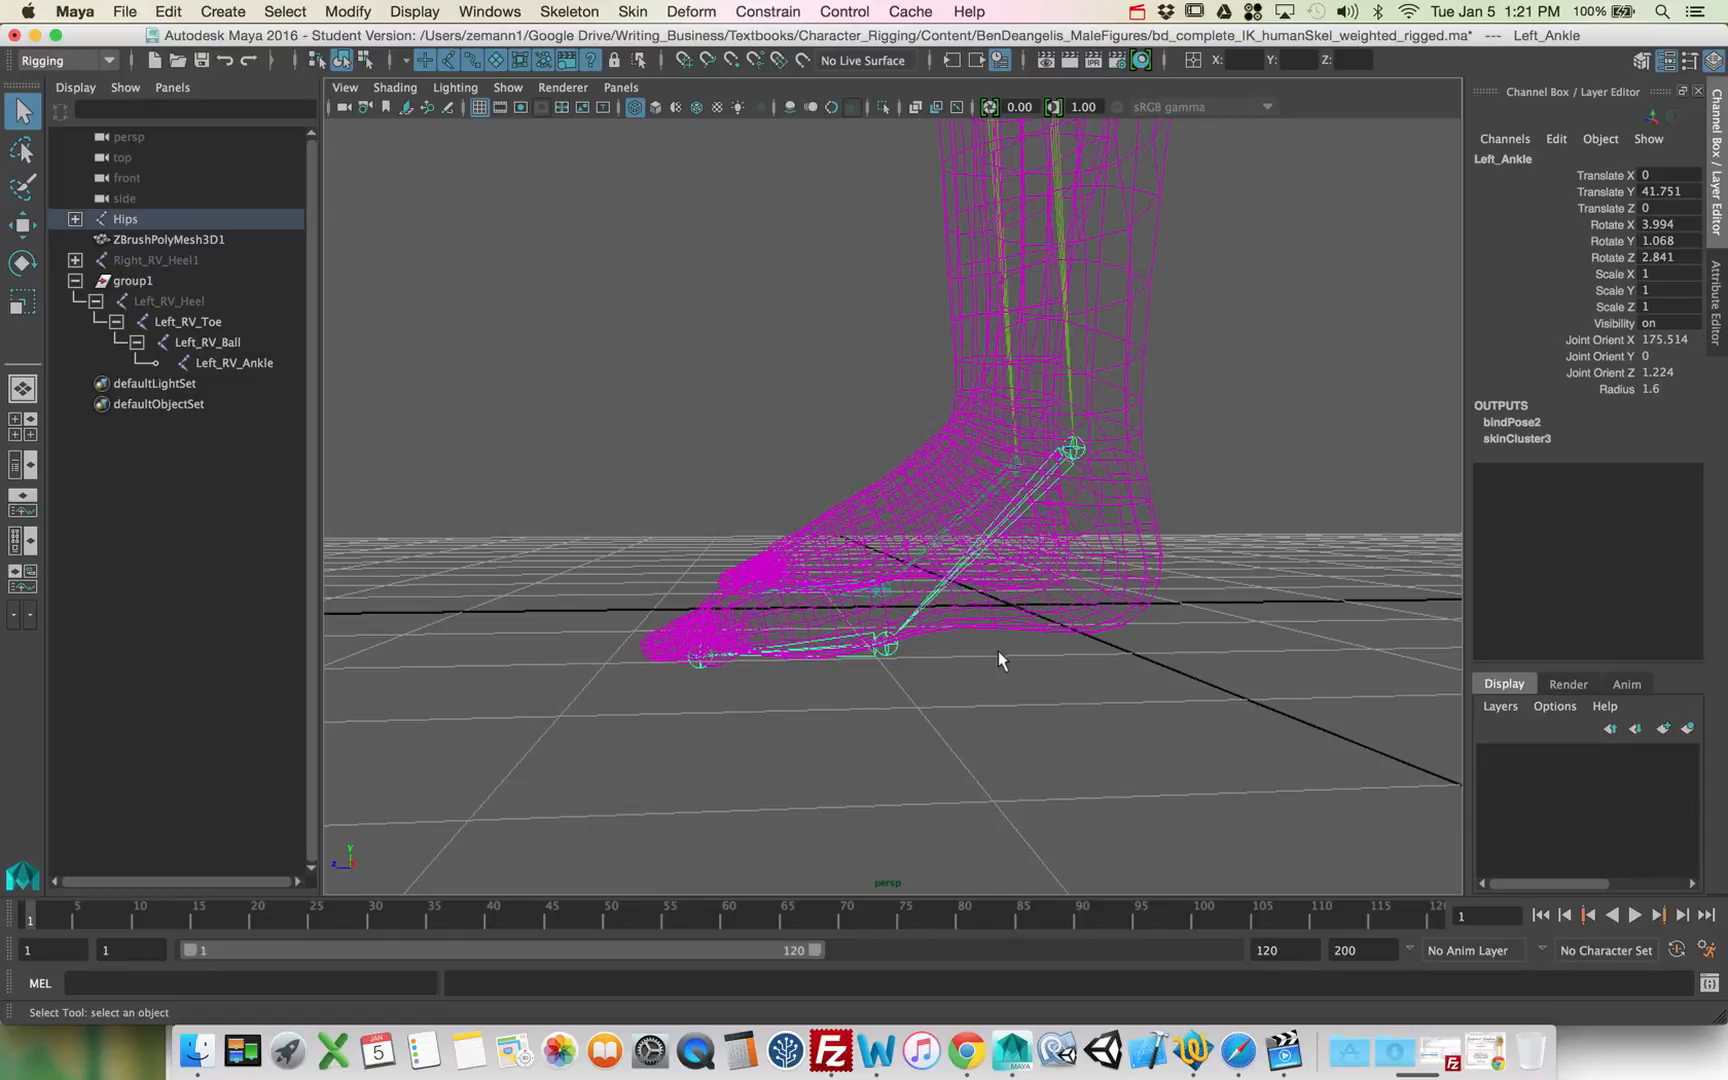
{"action": "left_click_drag", "start_coordinate": [998, 653], "coordinate": [1081, 665], "text": "alt"}
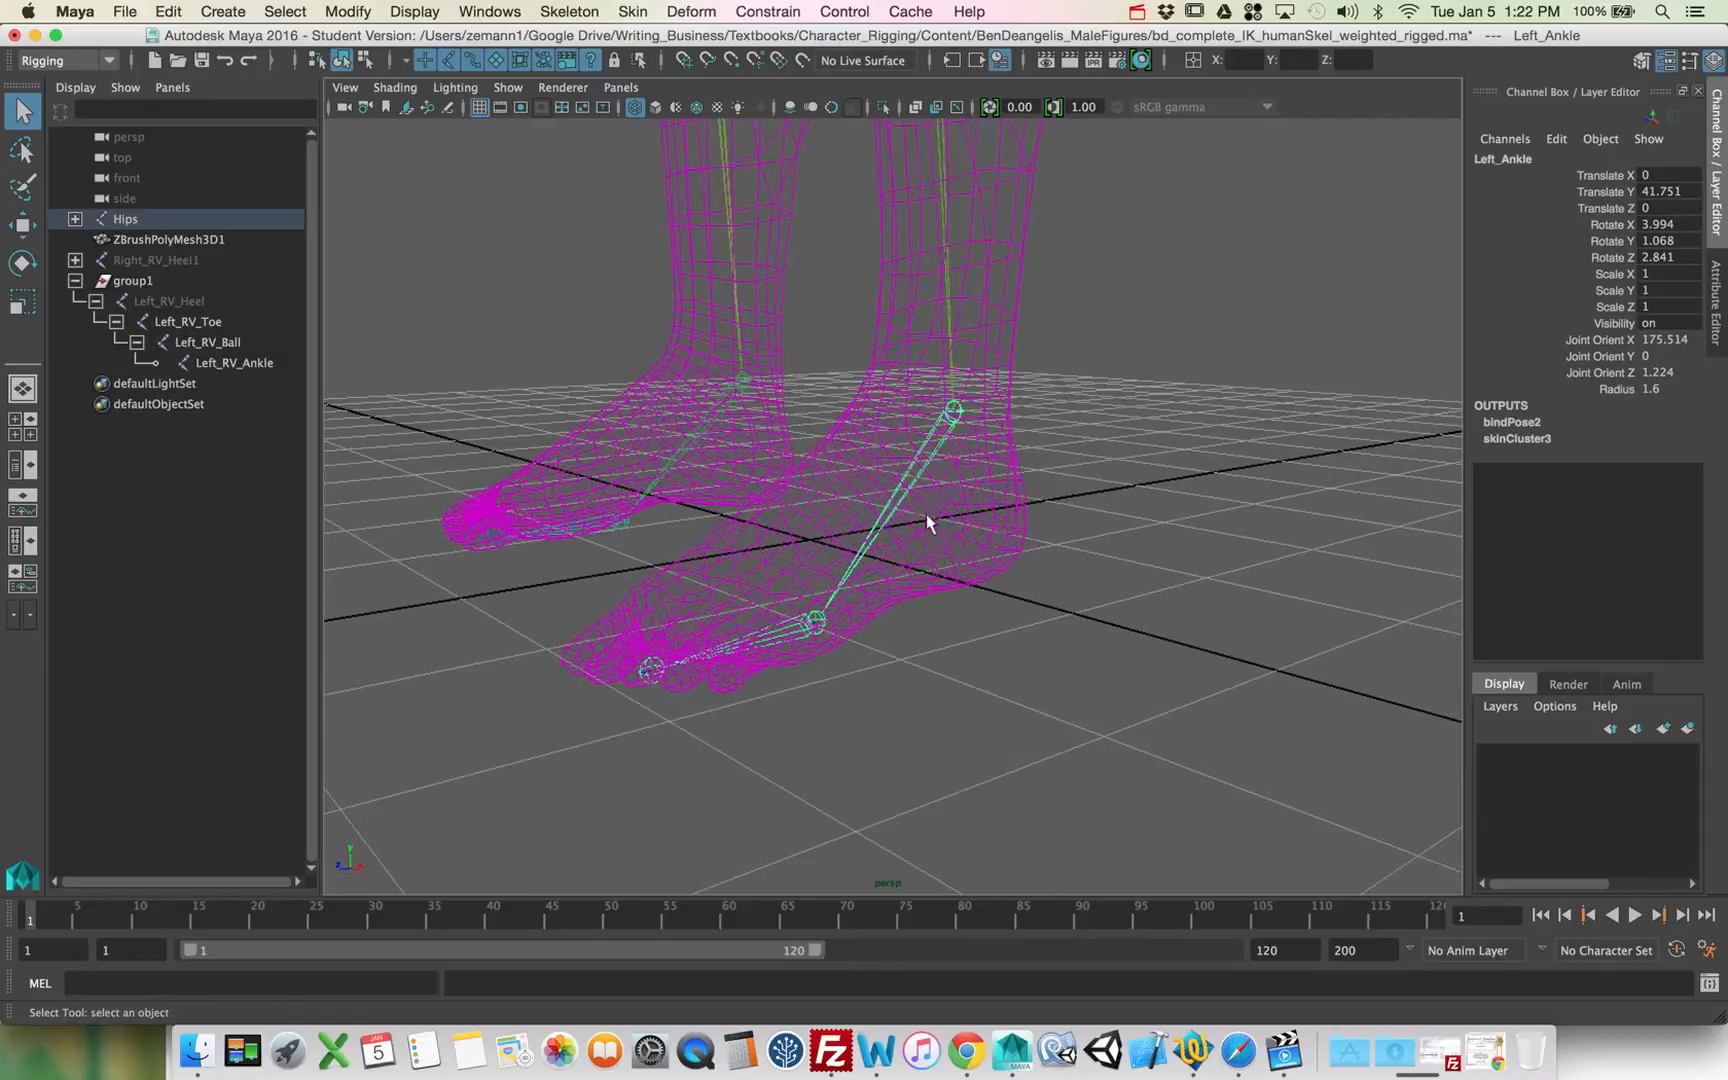
{"action": "left_click_drag", "start_coordinate": [926, 514], "coordinate": [1104, 528], "text": "alt"}
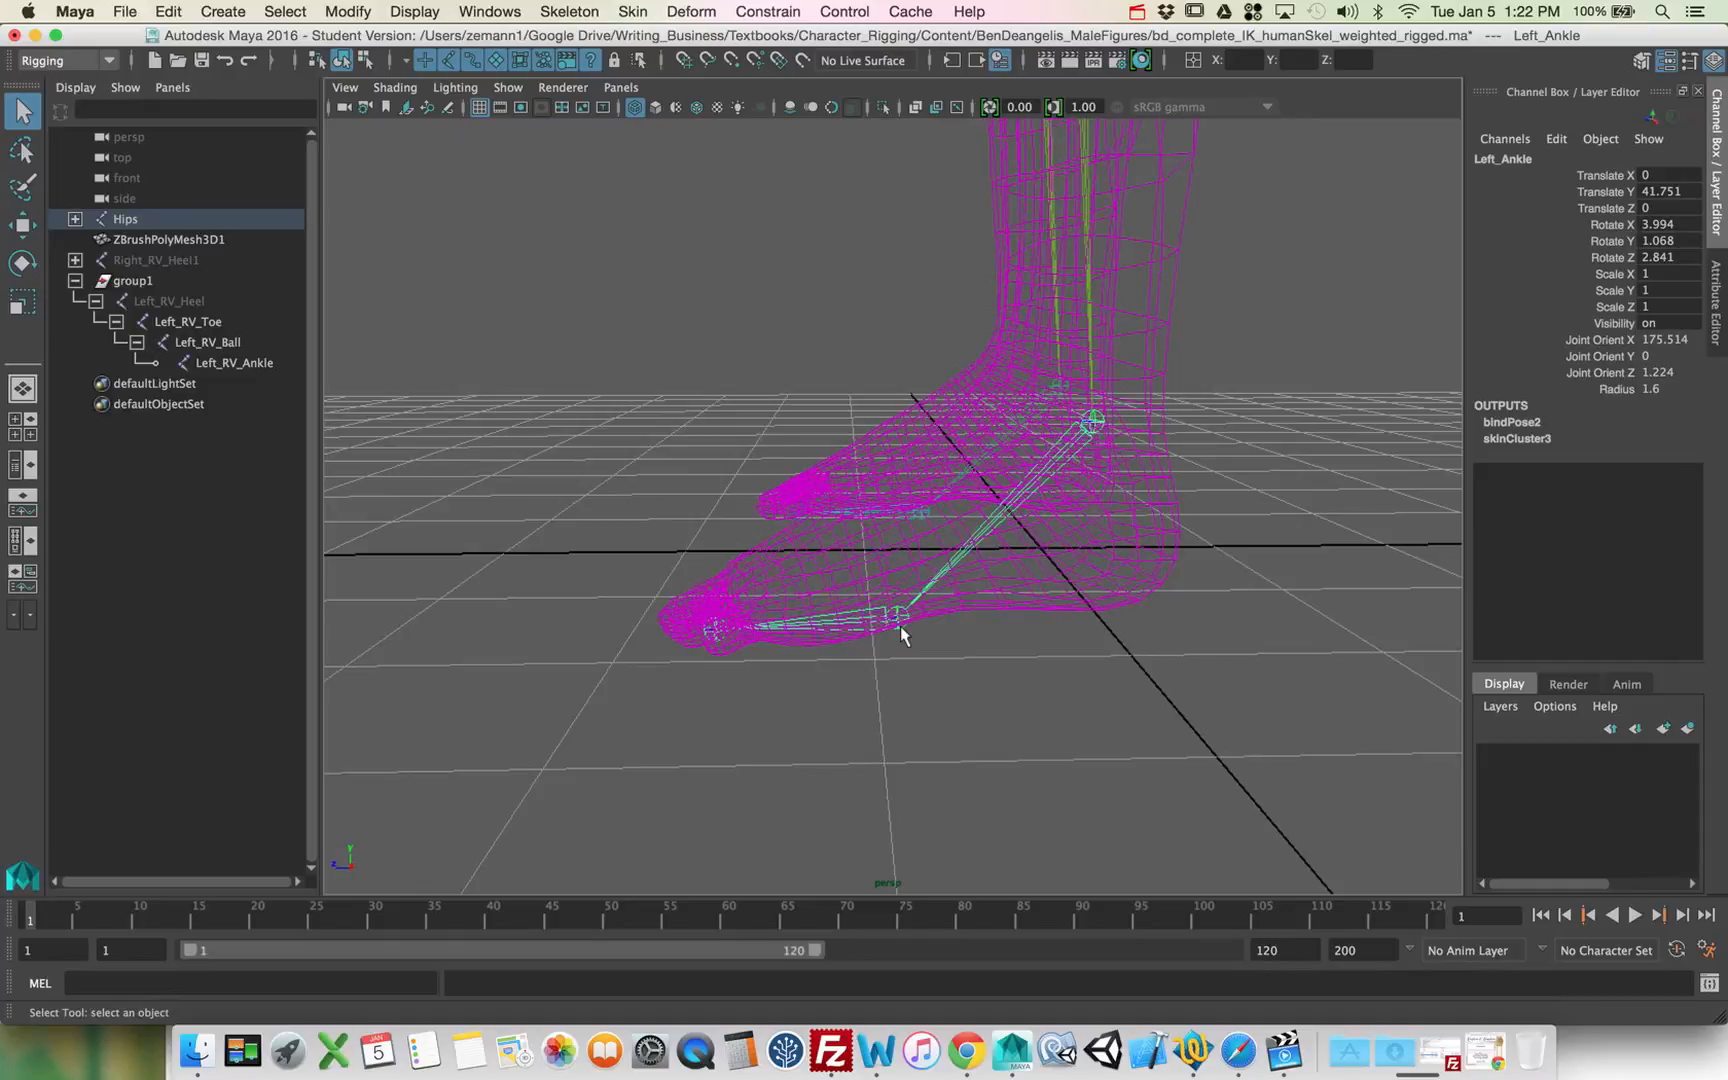
{"action": "left_click", "coordinate": [565, 14]}
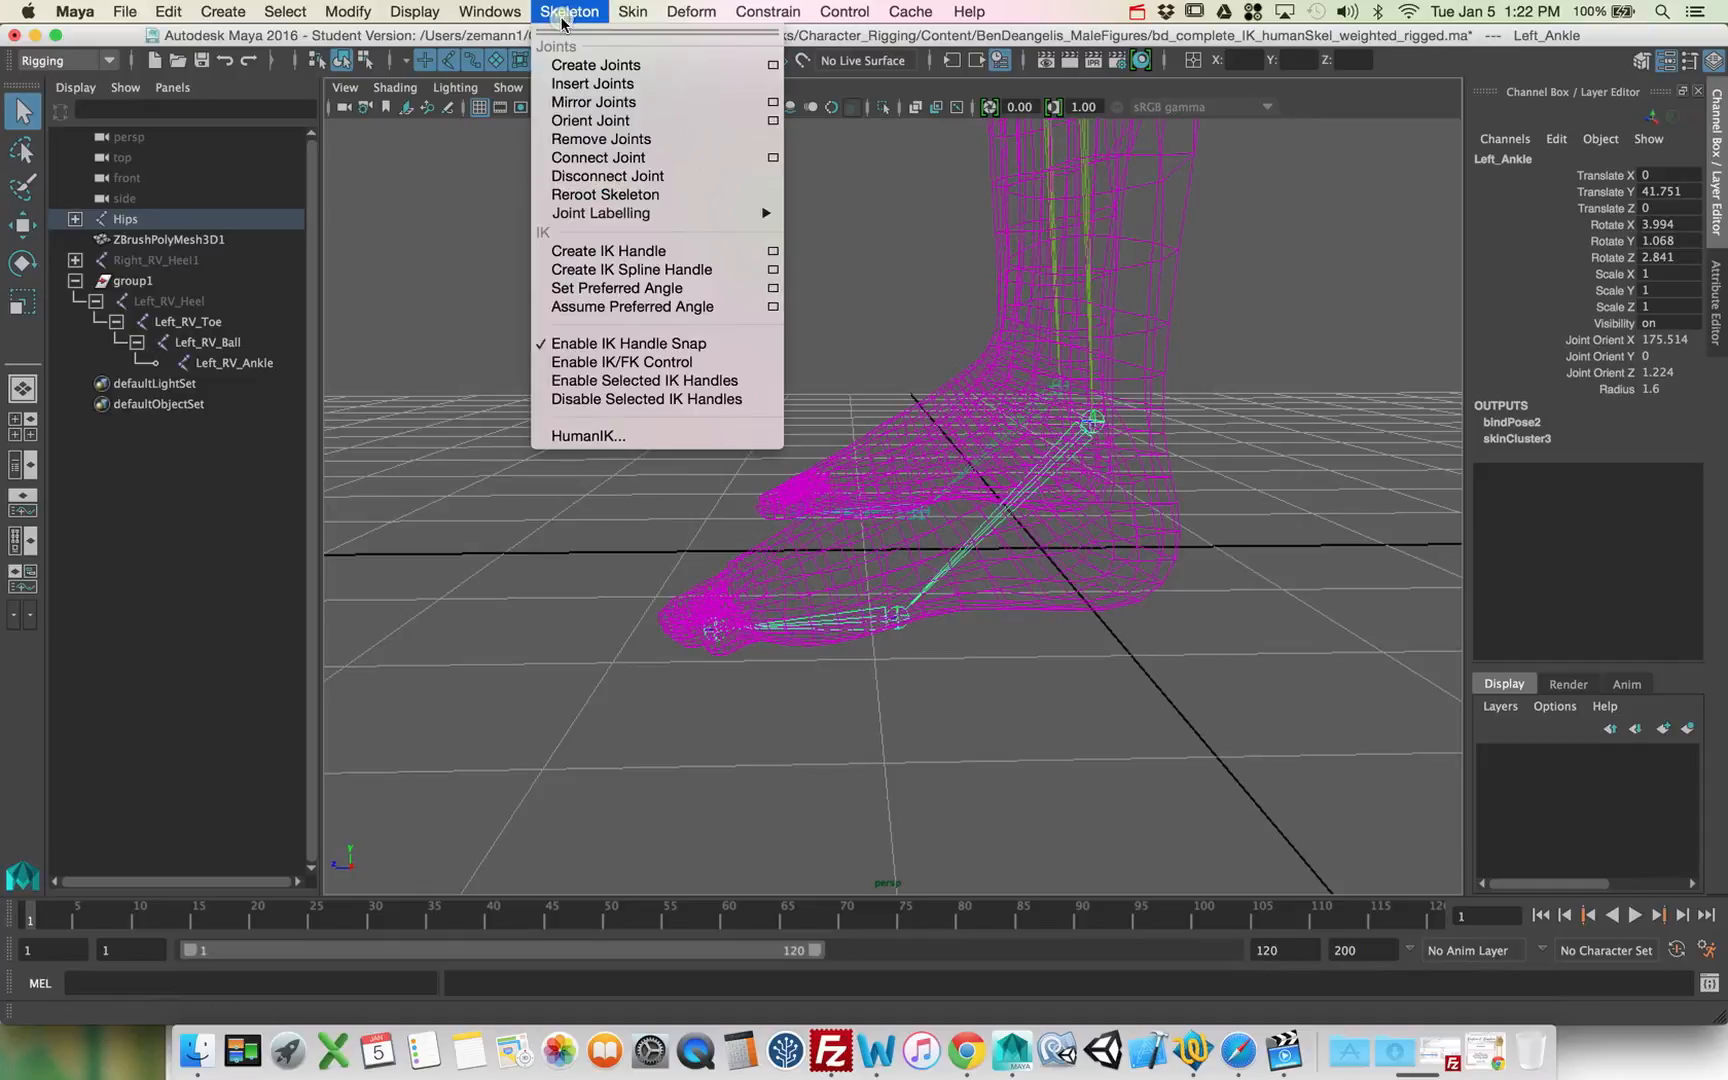
{"action": "left_click", "coordinate": [590, 65]}
{"action": "left_click_drag", "start_coordinate": [760, 312], "coordinate": [1062, 404], "text": "alt"}
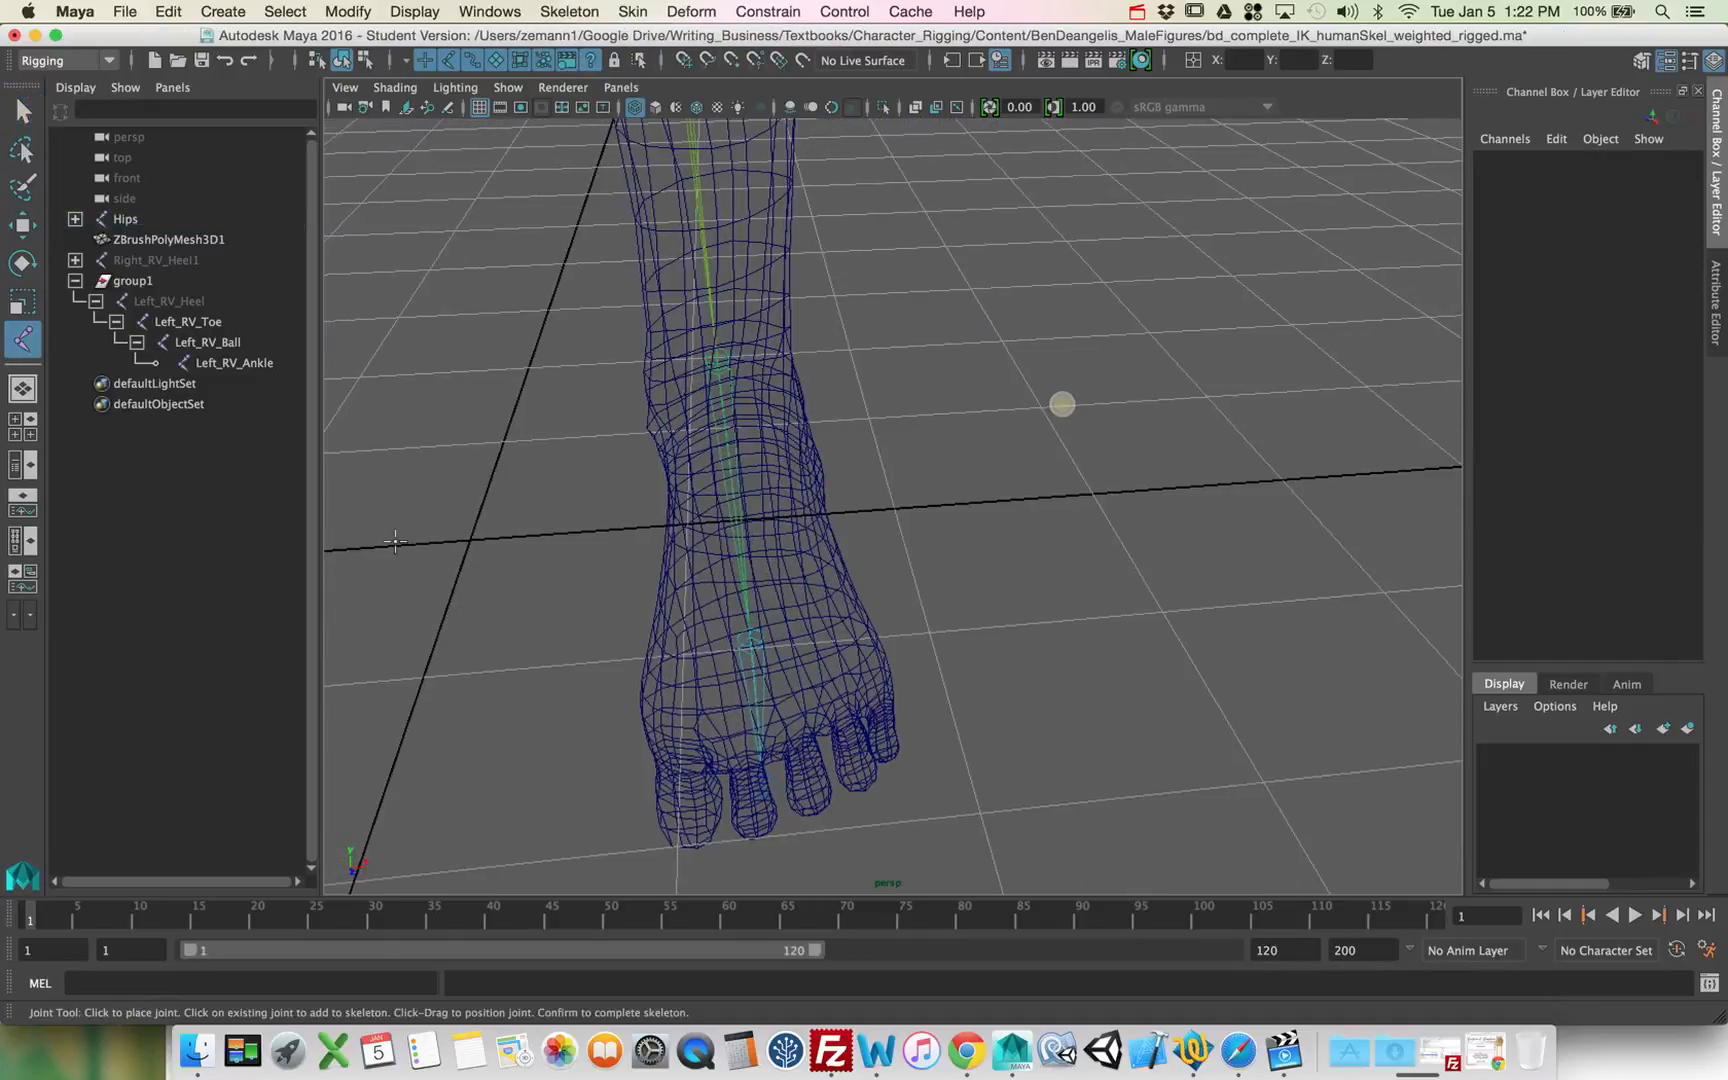
{"action": "left_click", "coordinate": [469, 540]}
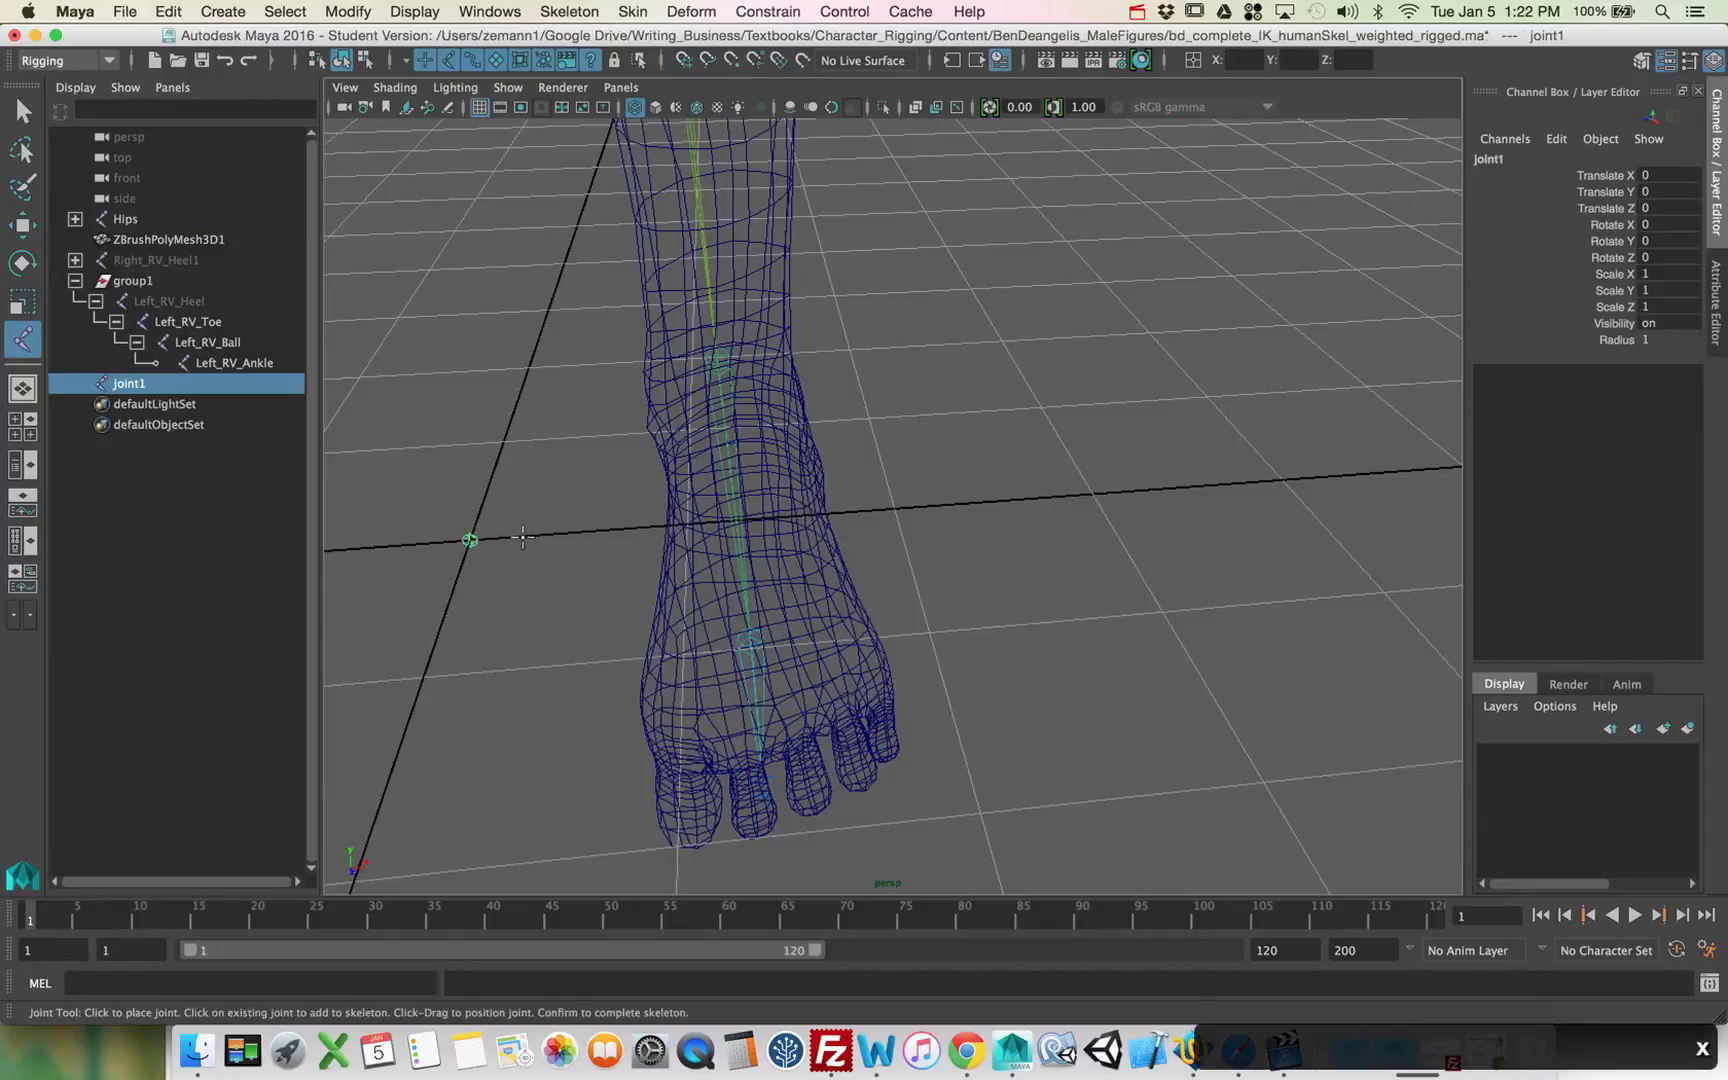
{"action": "key", "text": "q"}
Step: Set Rotate X, Y and Z of the Left_Ankle joint to 0
{"action": "right_click_drag", "start_coordinate": [1338, 343], "coordinate": [1042, 498], "text": "alt"}
{"action": "left_click_drag", "start_coordinate": [1042, 498], "coordinate": [995, 490], "text": "alt"}
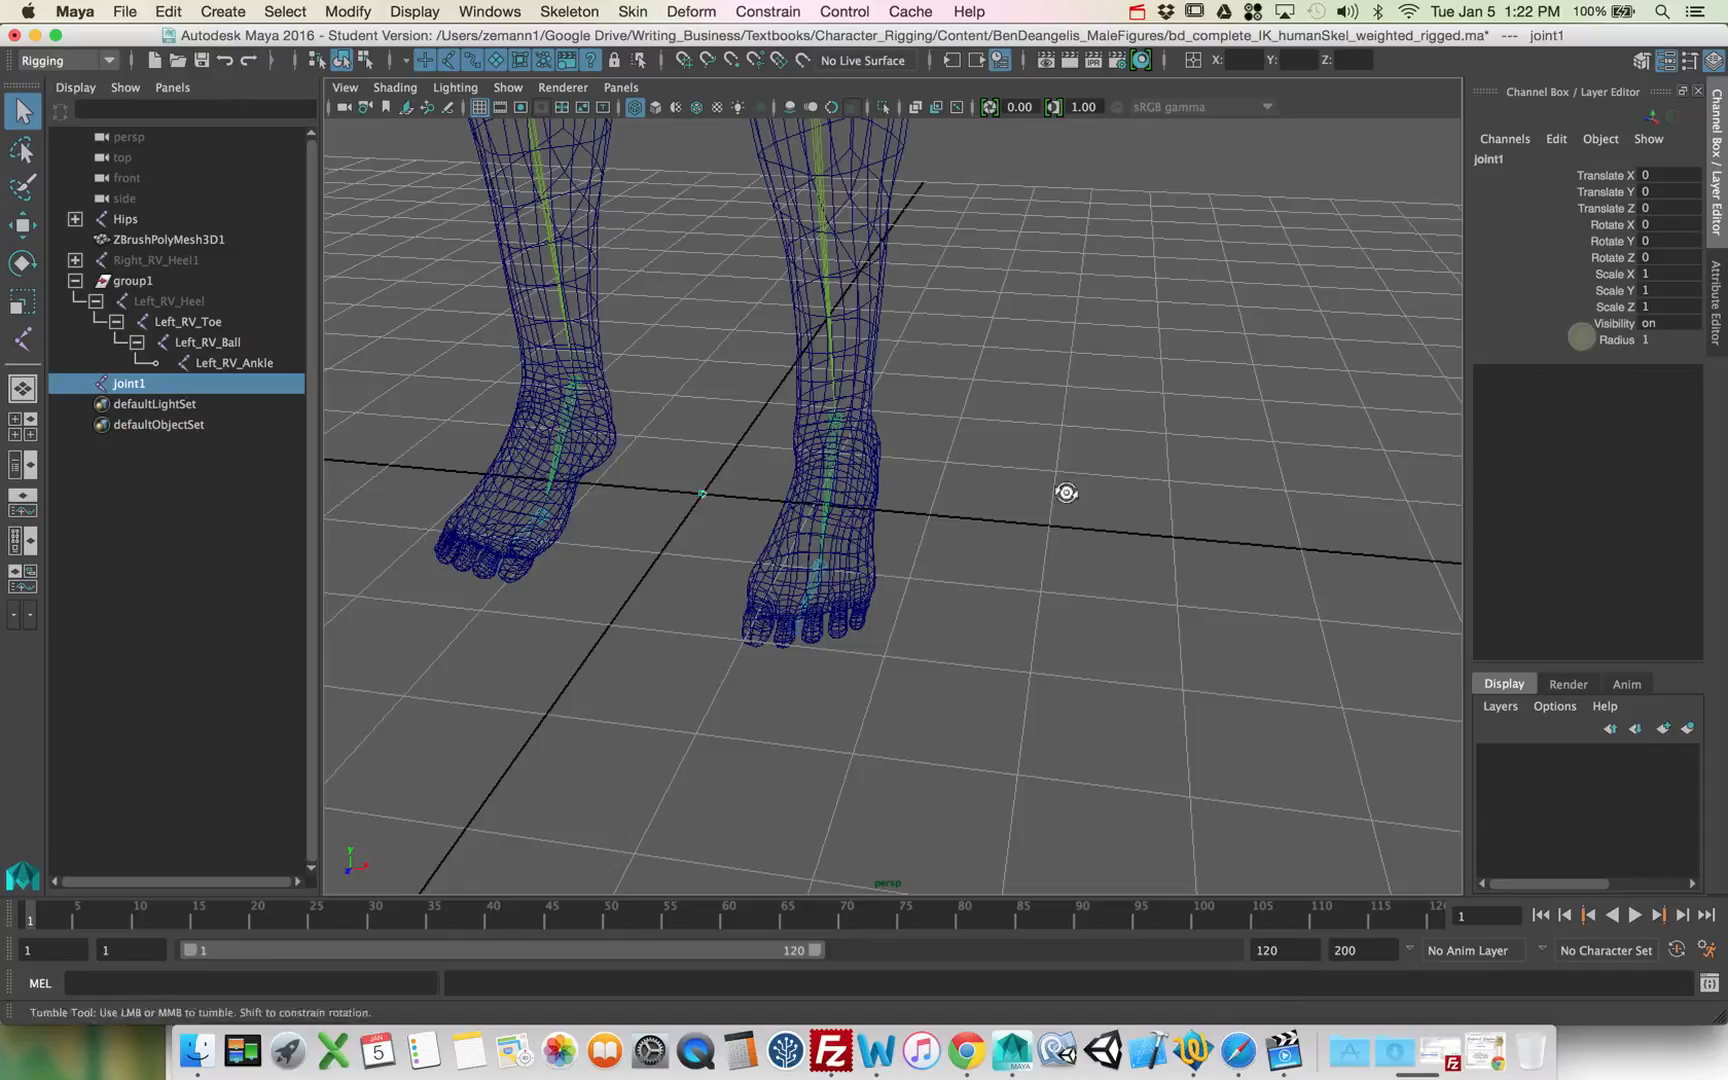
{"action": "mouse_move", "coordinate": [1065, 490]}
{"action": "left_mouse_down", "text": "alt"}
{"action": "mouse_move", "coordinate": [1093, 462]}
{"action": "mouse_move", "coordinate": [1061, 467]}
{"action": "left_mouse_up", "text": "alt"}
{"action": "mouse_move", "coordinate": [818, 590]}
{"action": "left_mouse_down", "text": "alt"}
{"action": "mouse_move", "coordinate": [825, 575]}
{"action": "mouse_move", "coordinate": [833, 606]}
{"action": "left_mouse_up", "text": "alt"}
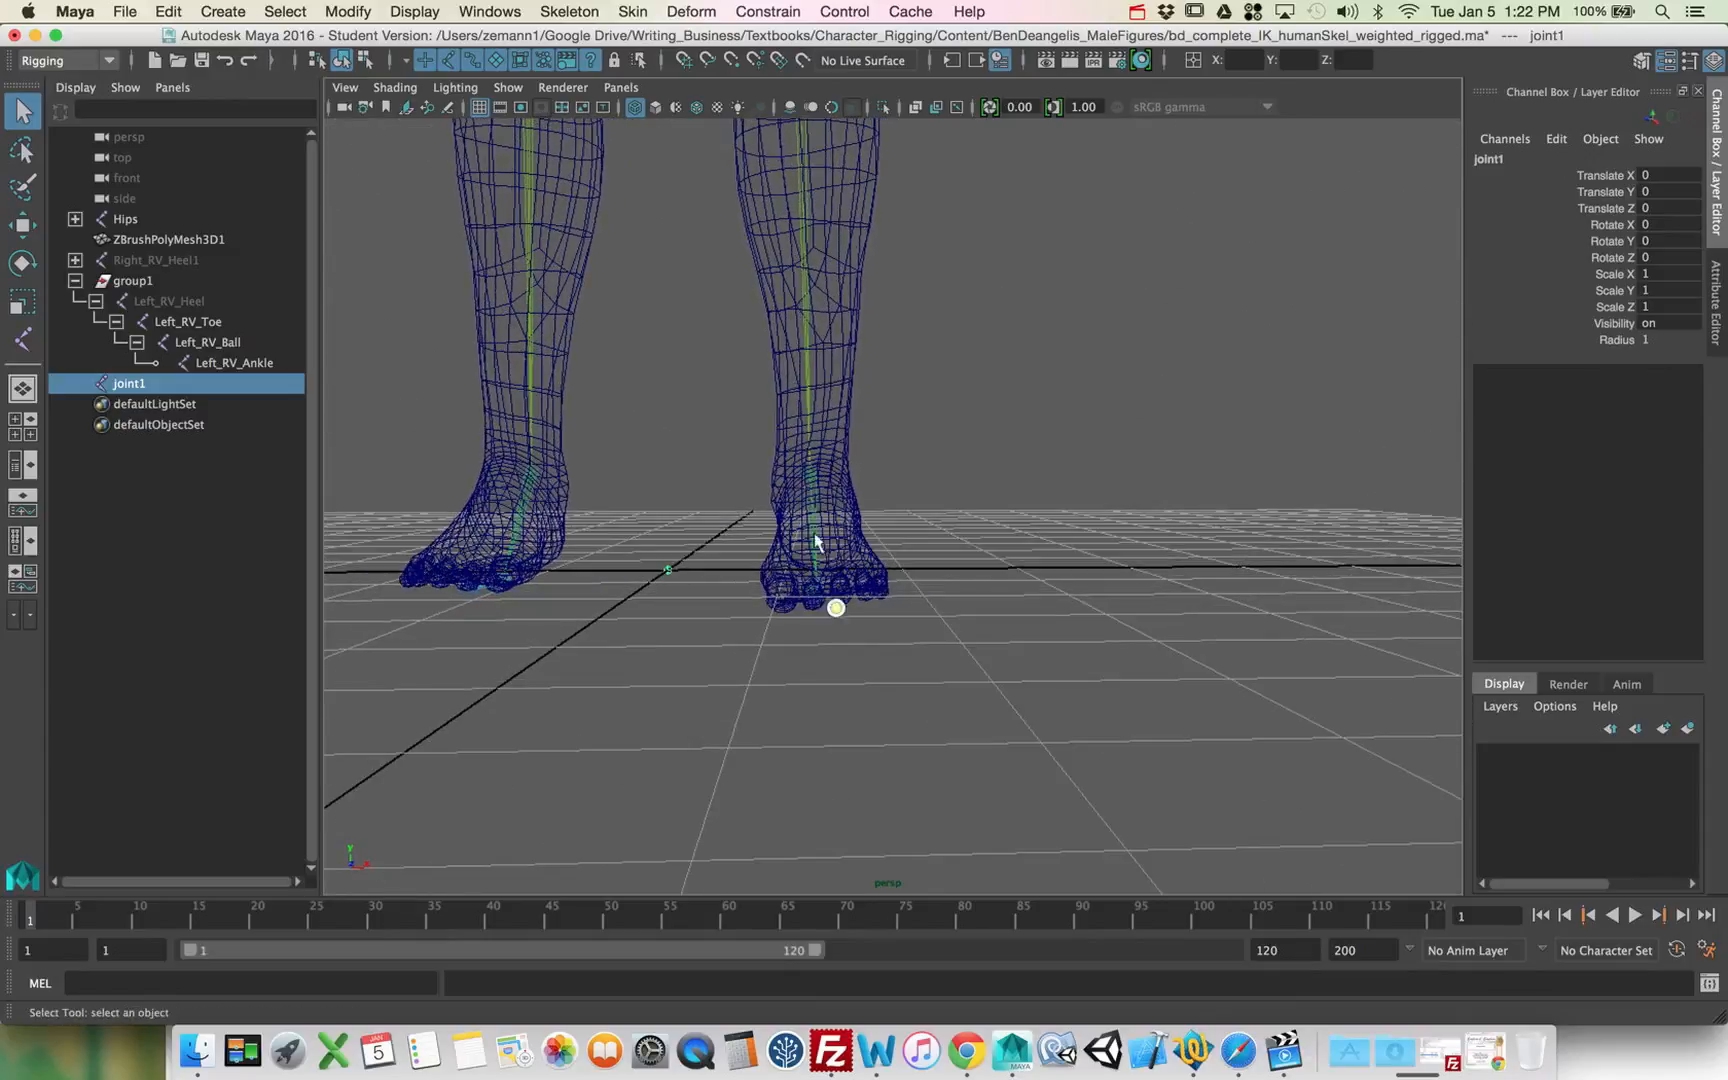
{"action": "left_click", "coordinate": [816, 508]}
{"action": "right_click_drag", "start_coordinate": [762, 516], "coordinate": [1014, 513], "text": "alt"}
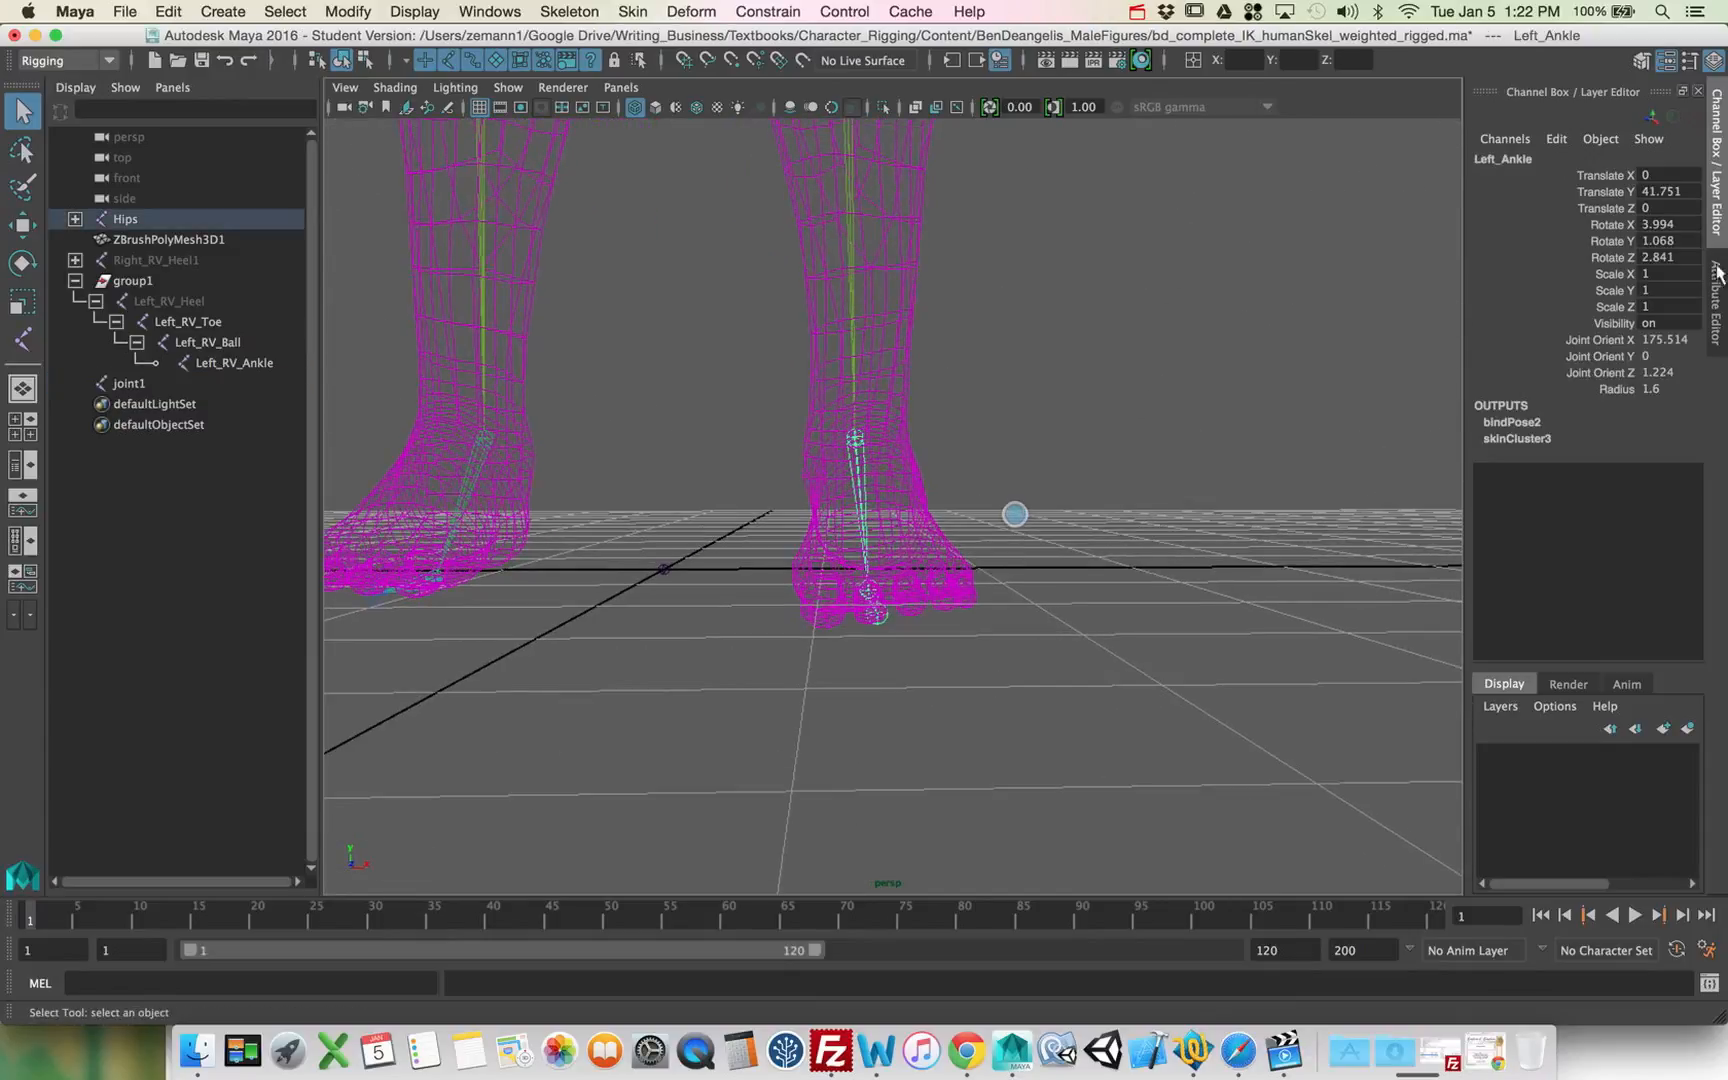
{"action": "left_click_drag", "start_coordinate": [1692, 225], "coordinate": [1682, 258]}
{"action": "type", "text": "0"}
{"action": "key", "text": "Return"}
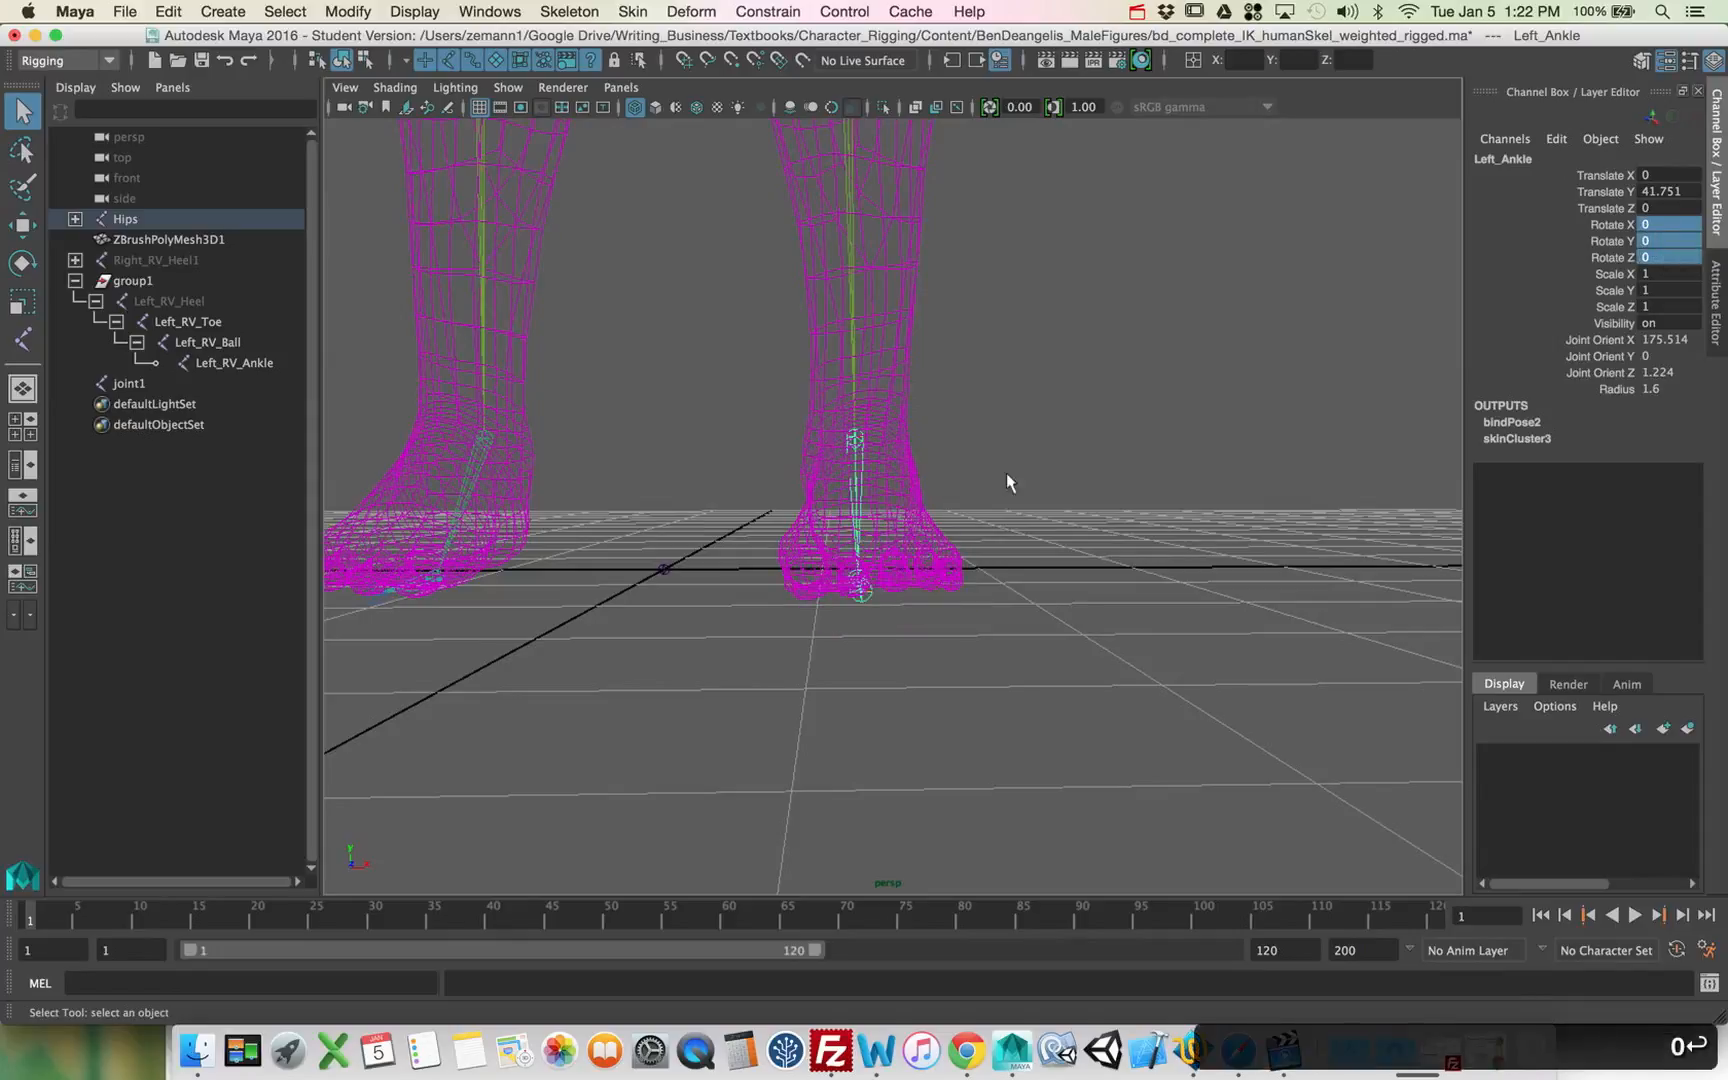
Step: Set Rotate X, Y and Z of the Left_Ball joint to 0
{"action": "left_click", "coordinate": [866, 580]}
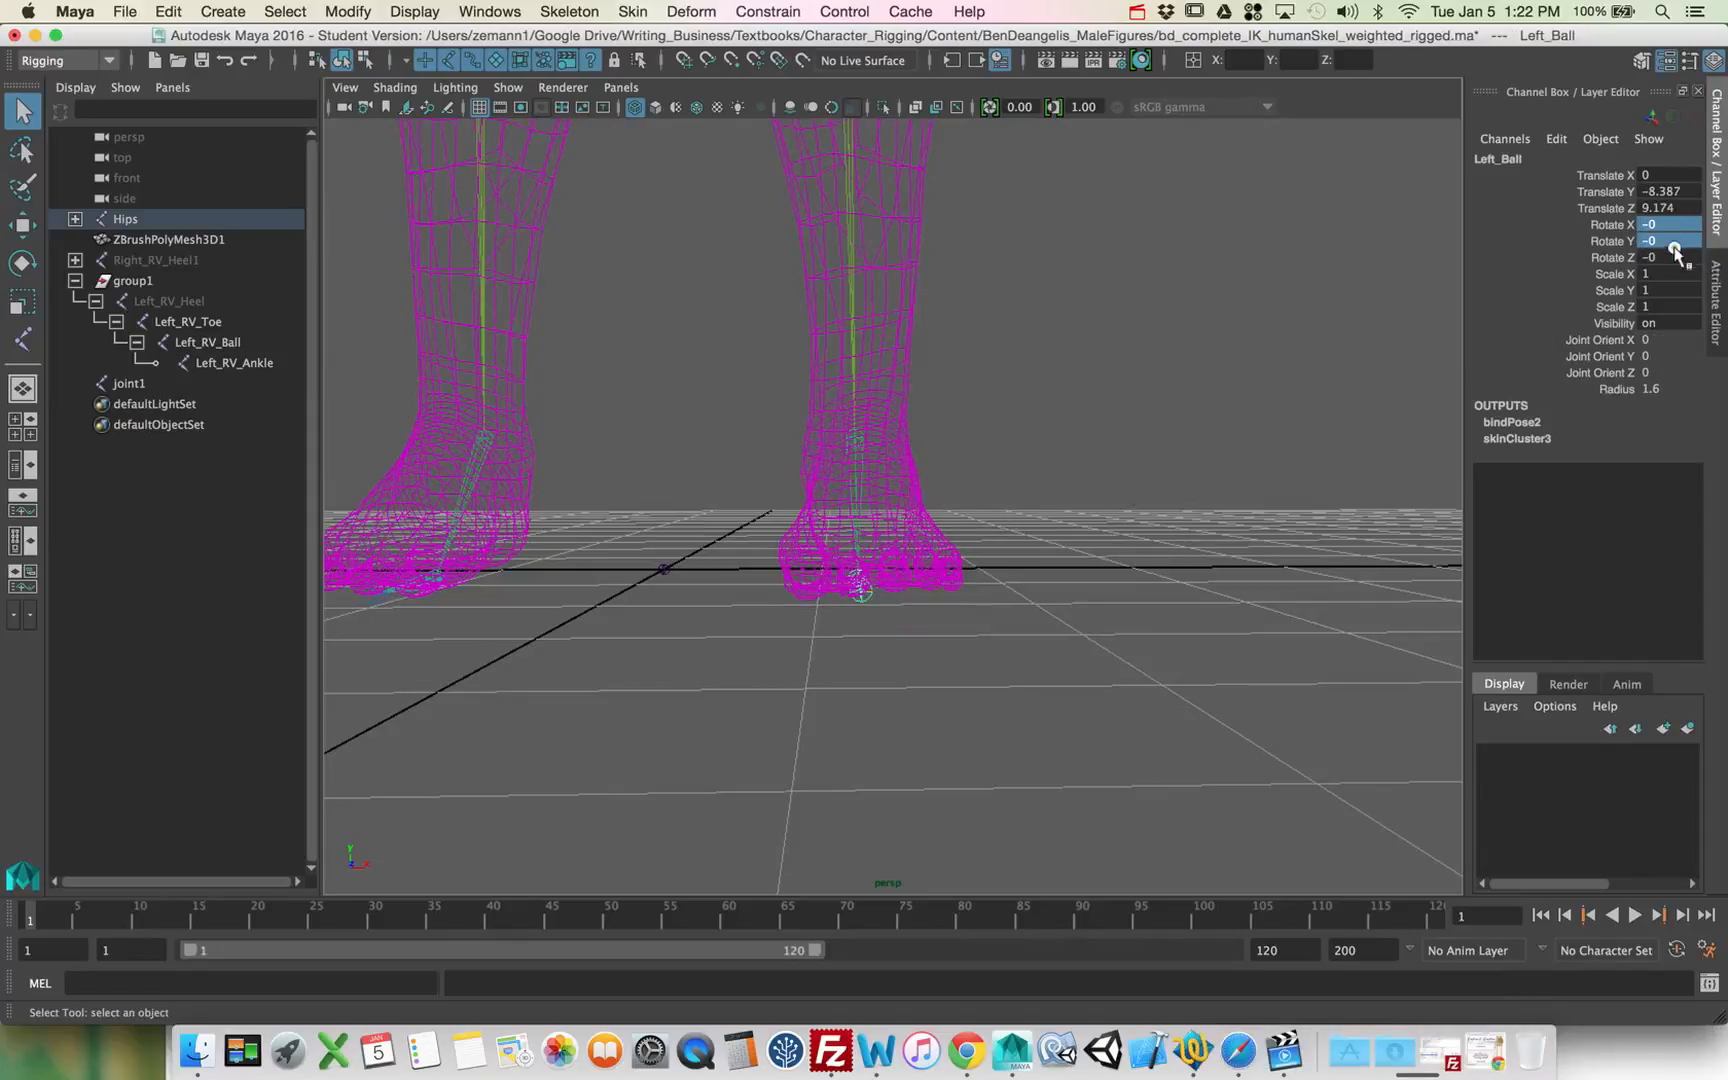
{"action": "type", "text": "0"}
{"action": "key", "text": "Return"}
Step: Rename the joint at the world origin as Left_RV_Heel and activate the Move tool on it
{"action": "left_click_drag", "start_coordinate": [692, 503], "coordinate": [640, 582]}
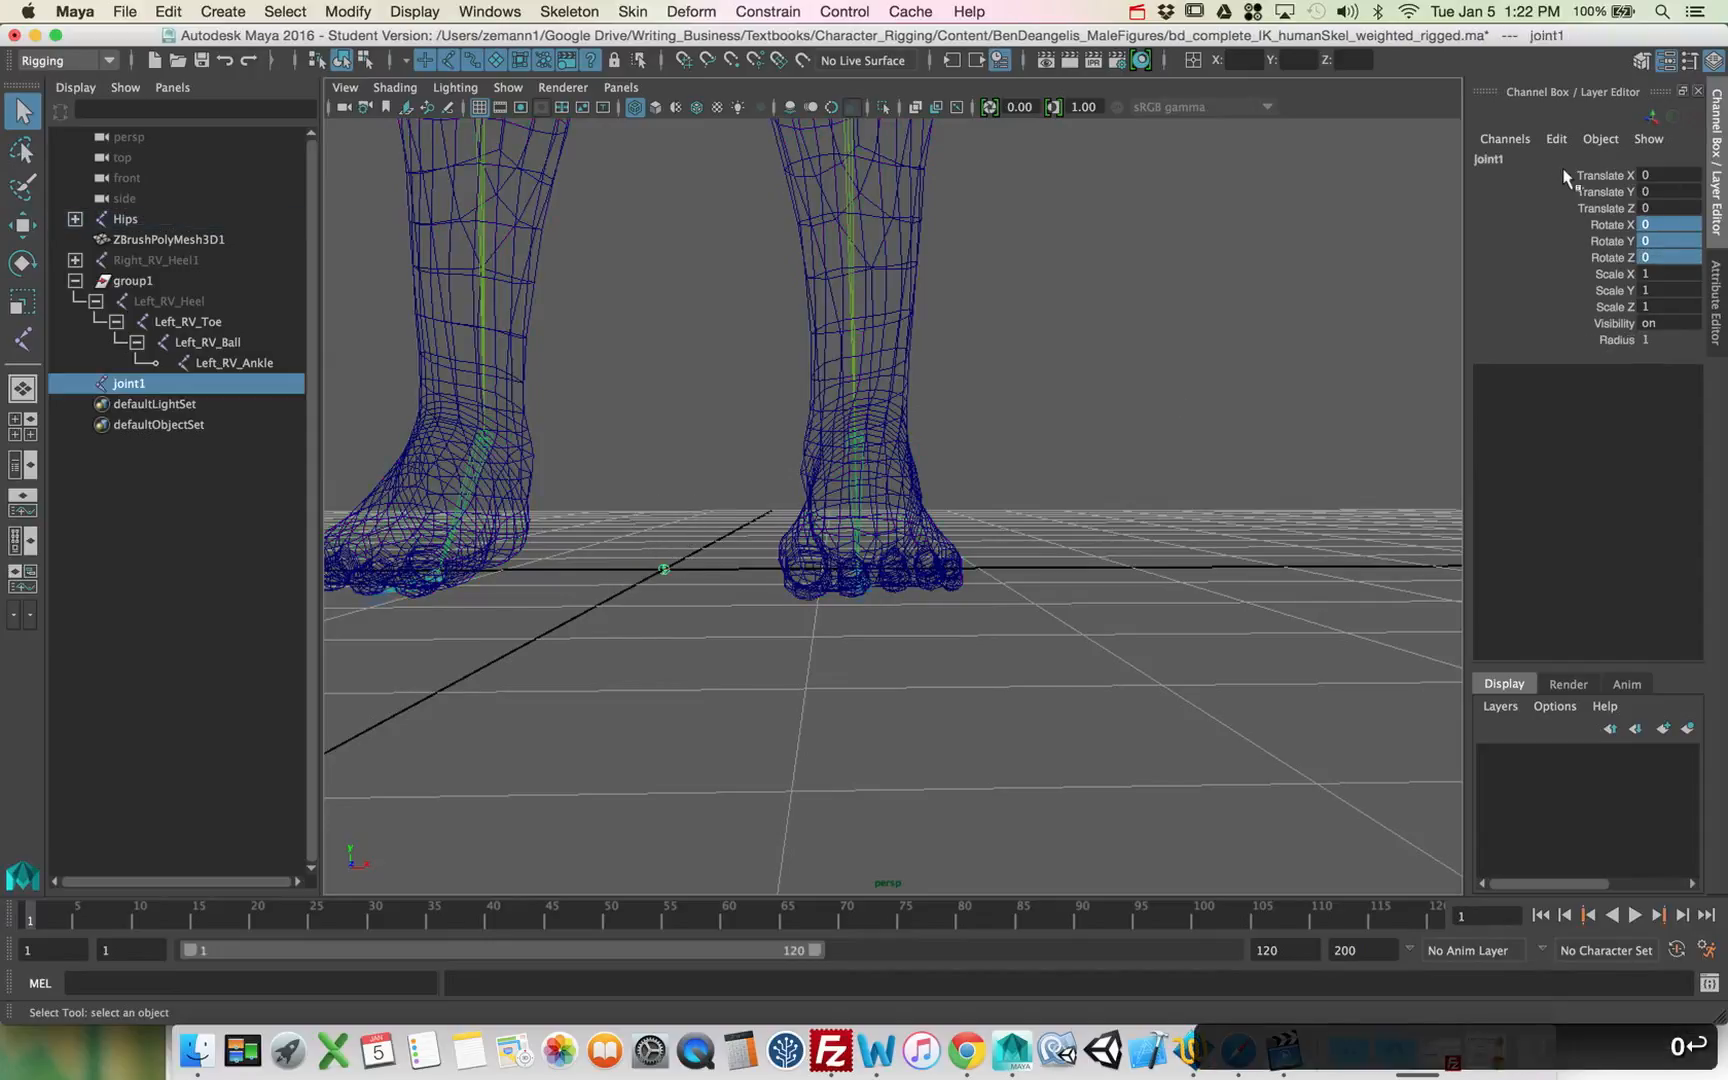
{"action": "double_click", "coordinate": [1530, 159]}
{"action": "type", "text": "L"}
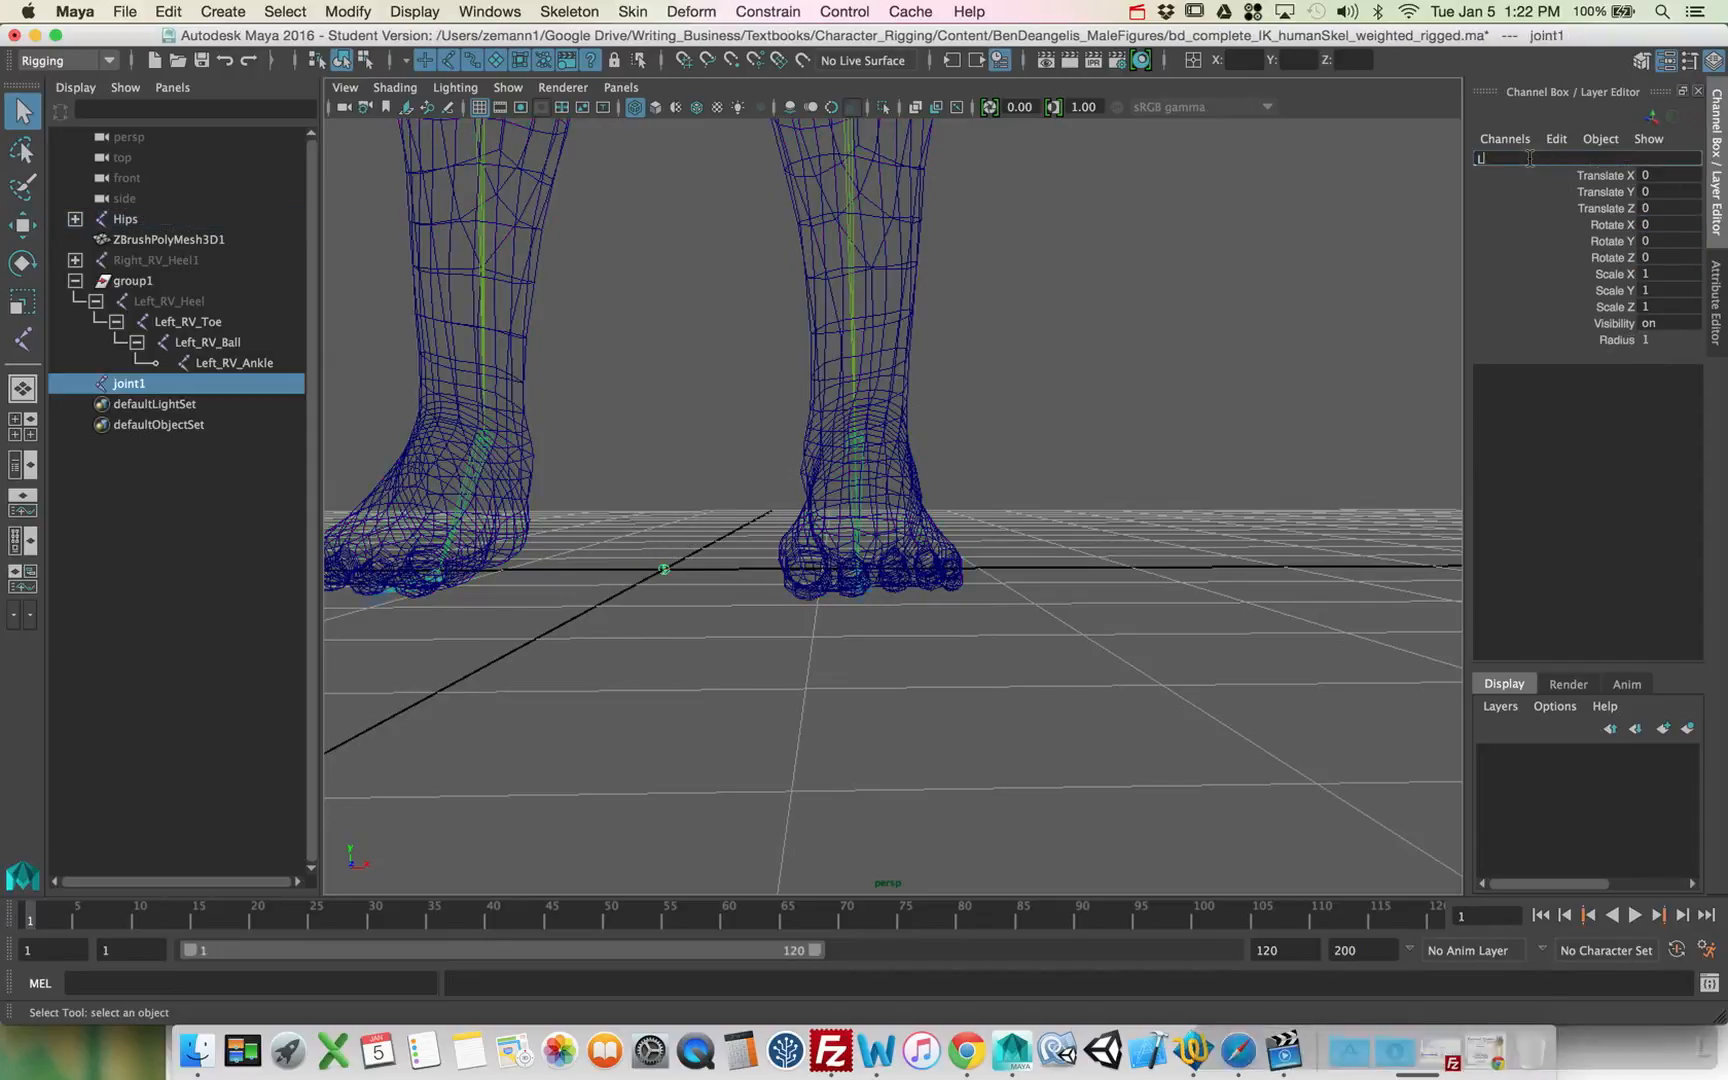
{"action": "type", "text": "eft_RV"}
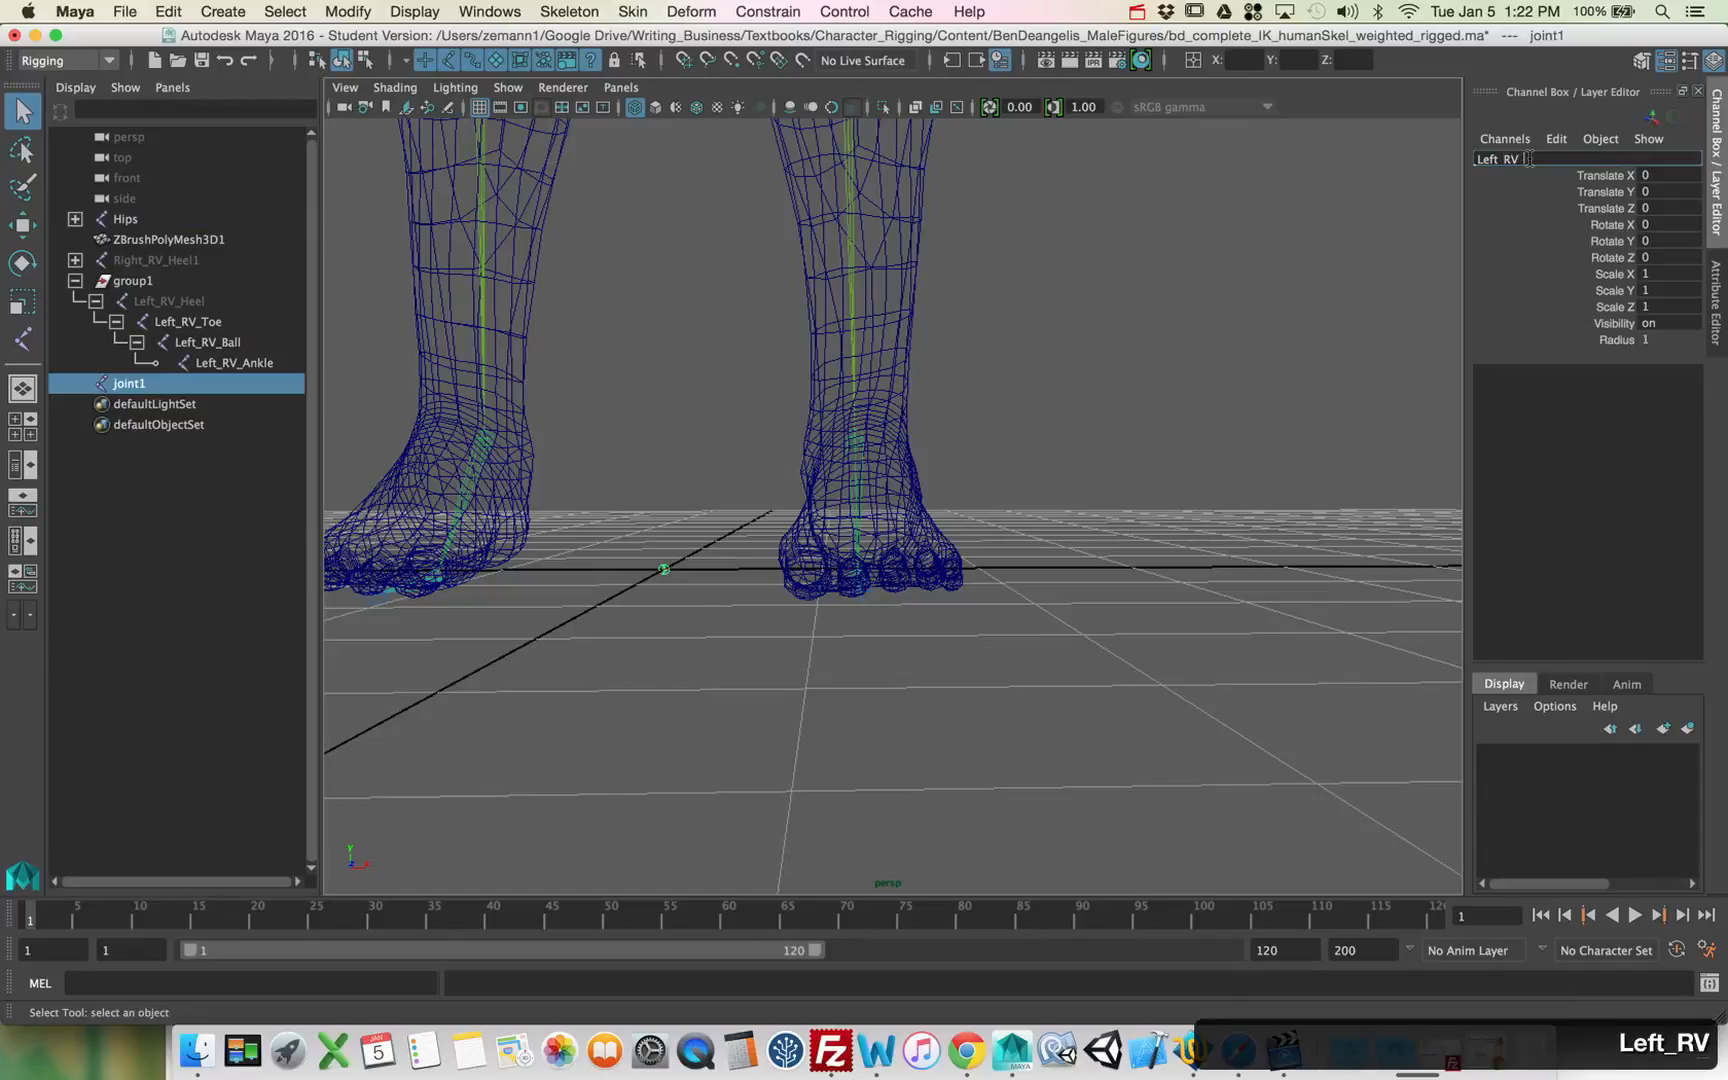
{"action": "type", "text": "_"}
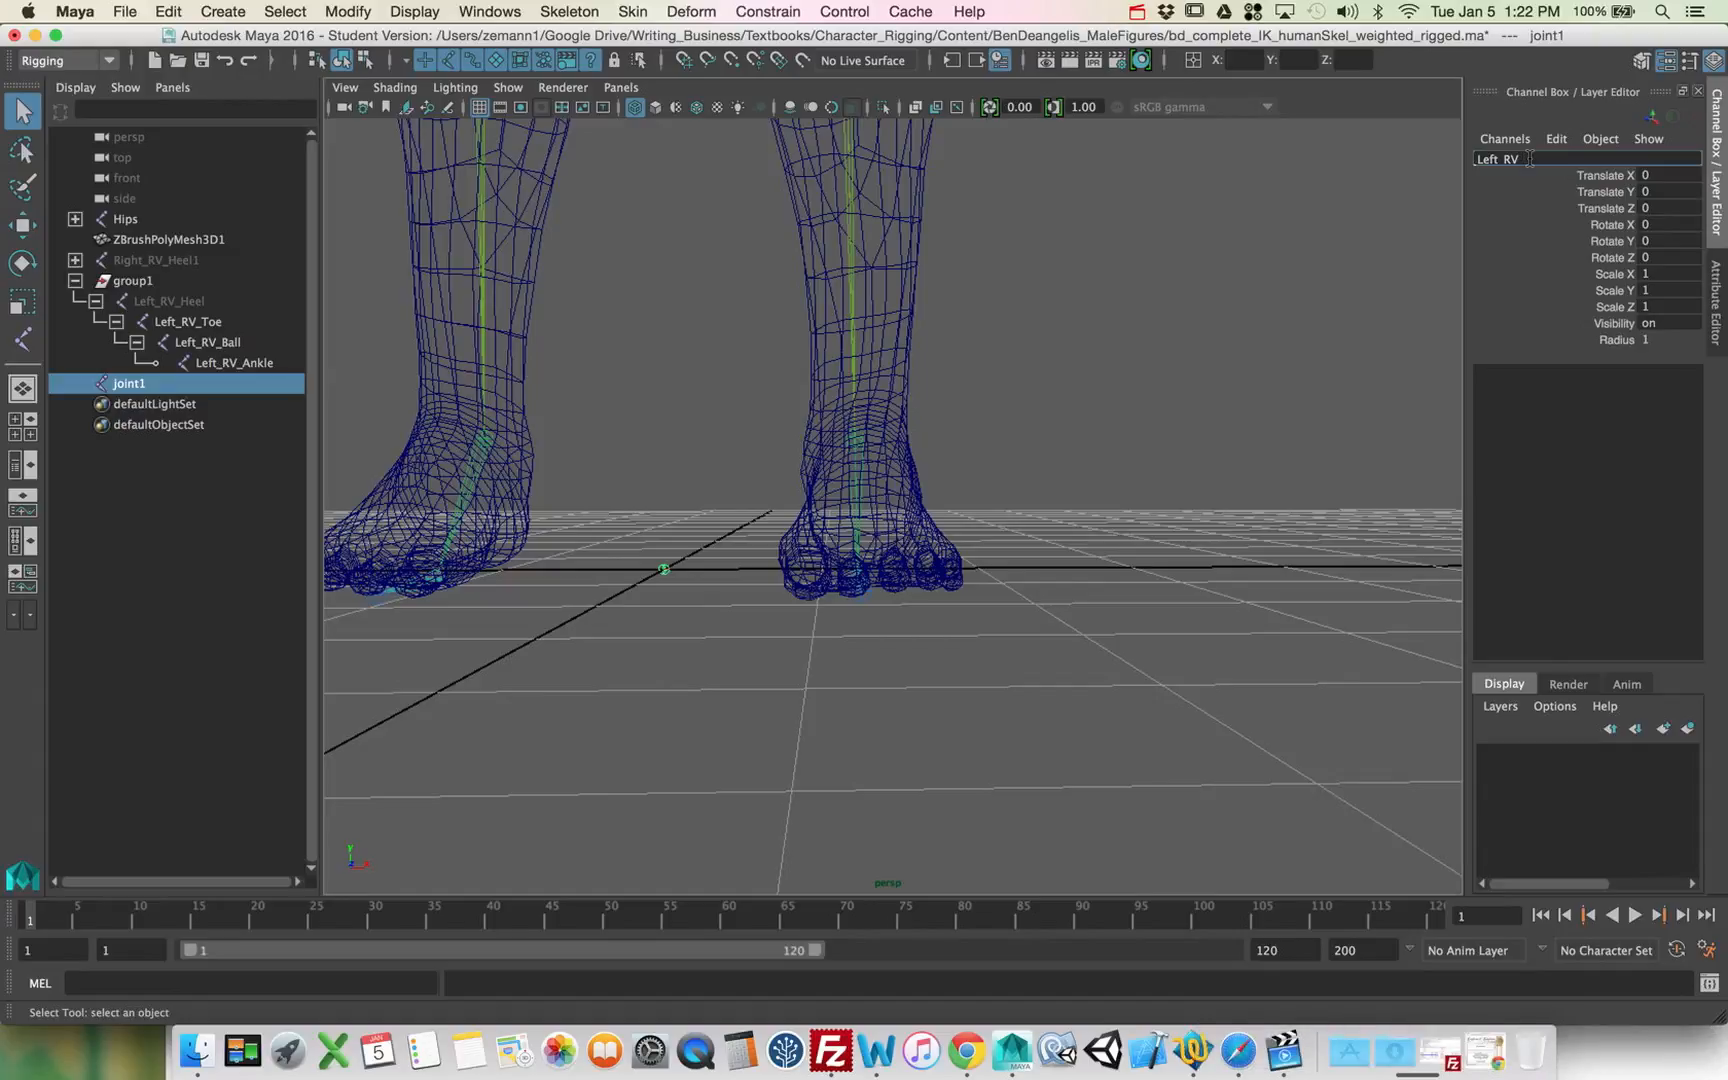
{"action": "type", "text": "Heel"}
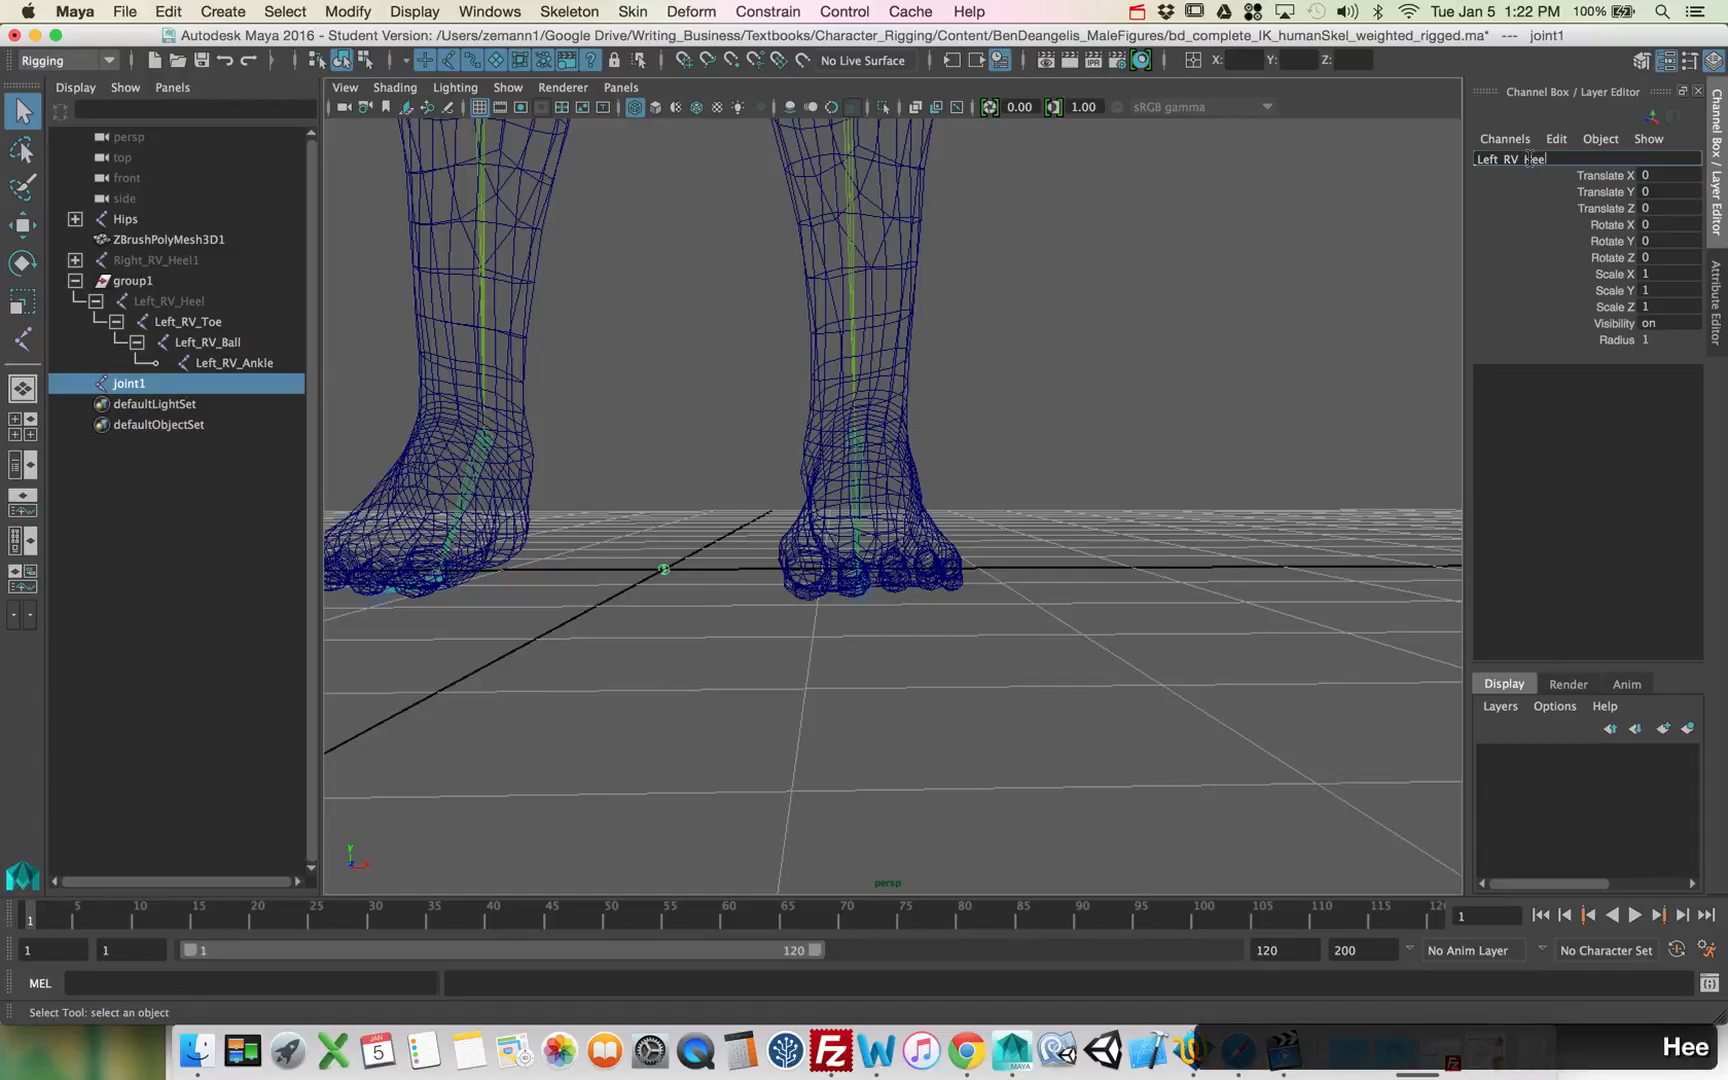
{"action": "key", "text": "Return"}
{"action": "key", "text": "w"}
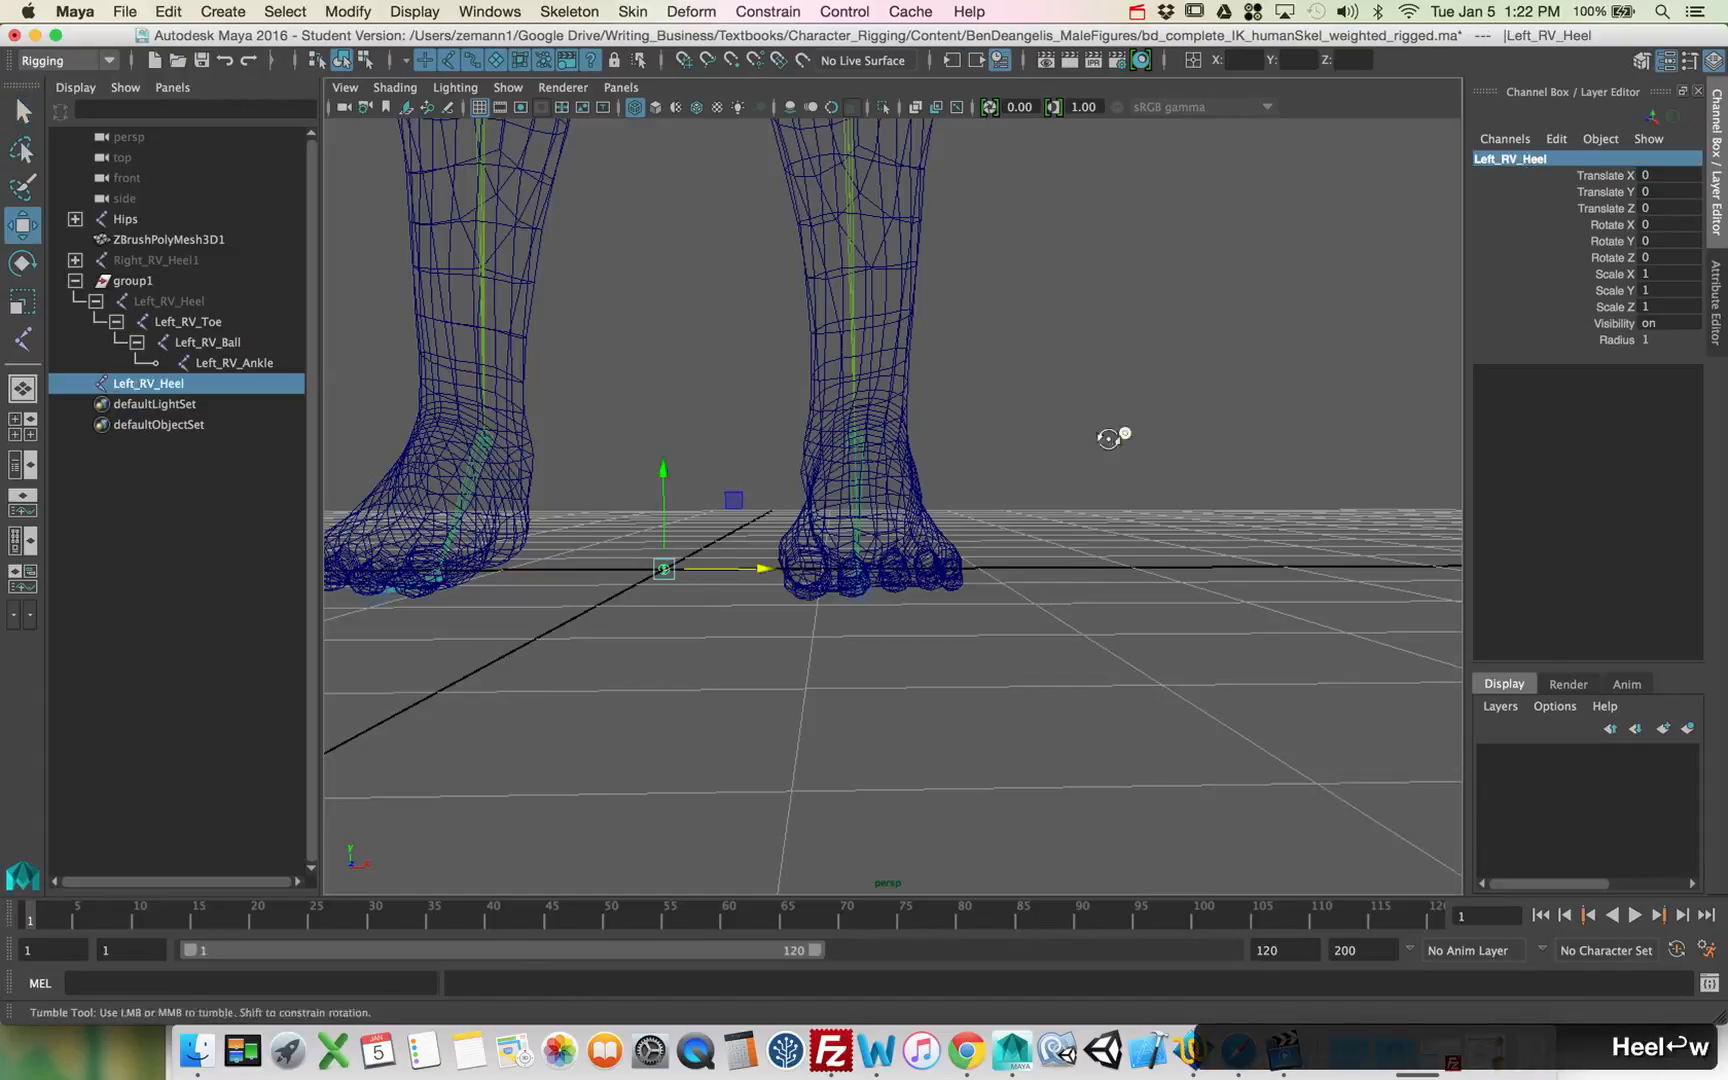
Step: Move the Left_RV_Heel joint from the world origin onto the Left_Ankle joint using point snapping
{"action": "left_click_drag", "start_coordinate": [1111, 436], "coordinate": [1018, 445], "text": "alt"}
{"action": "key", "text": "v"}
{"action": "middle_click_drag", "start_coordinate": [1034, 432], "coordinate": [1037, 418]}
{"action": "left_click", "coordinate": [954, 450]}
{"action": "left_click_drag", "start_coordinate": [954, 450], "coordinate": [1041, 409]}
{"action": "key", "text": "f"}
{"action": "left_click_drag", "start_coordinate": [1040, 514], "coordinate": [912, 566], "text": "alt"}
{"action": "right_click_drag", "start_coordinate": [912, 566], "coordinate": [455, 571], "text": "alt"}
{"action": "right_click_drag", "start_coordinate": [735, 606], "coordinate": [563, 594], "text": "alt"}
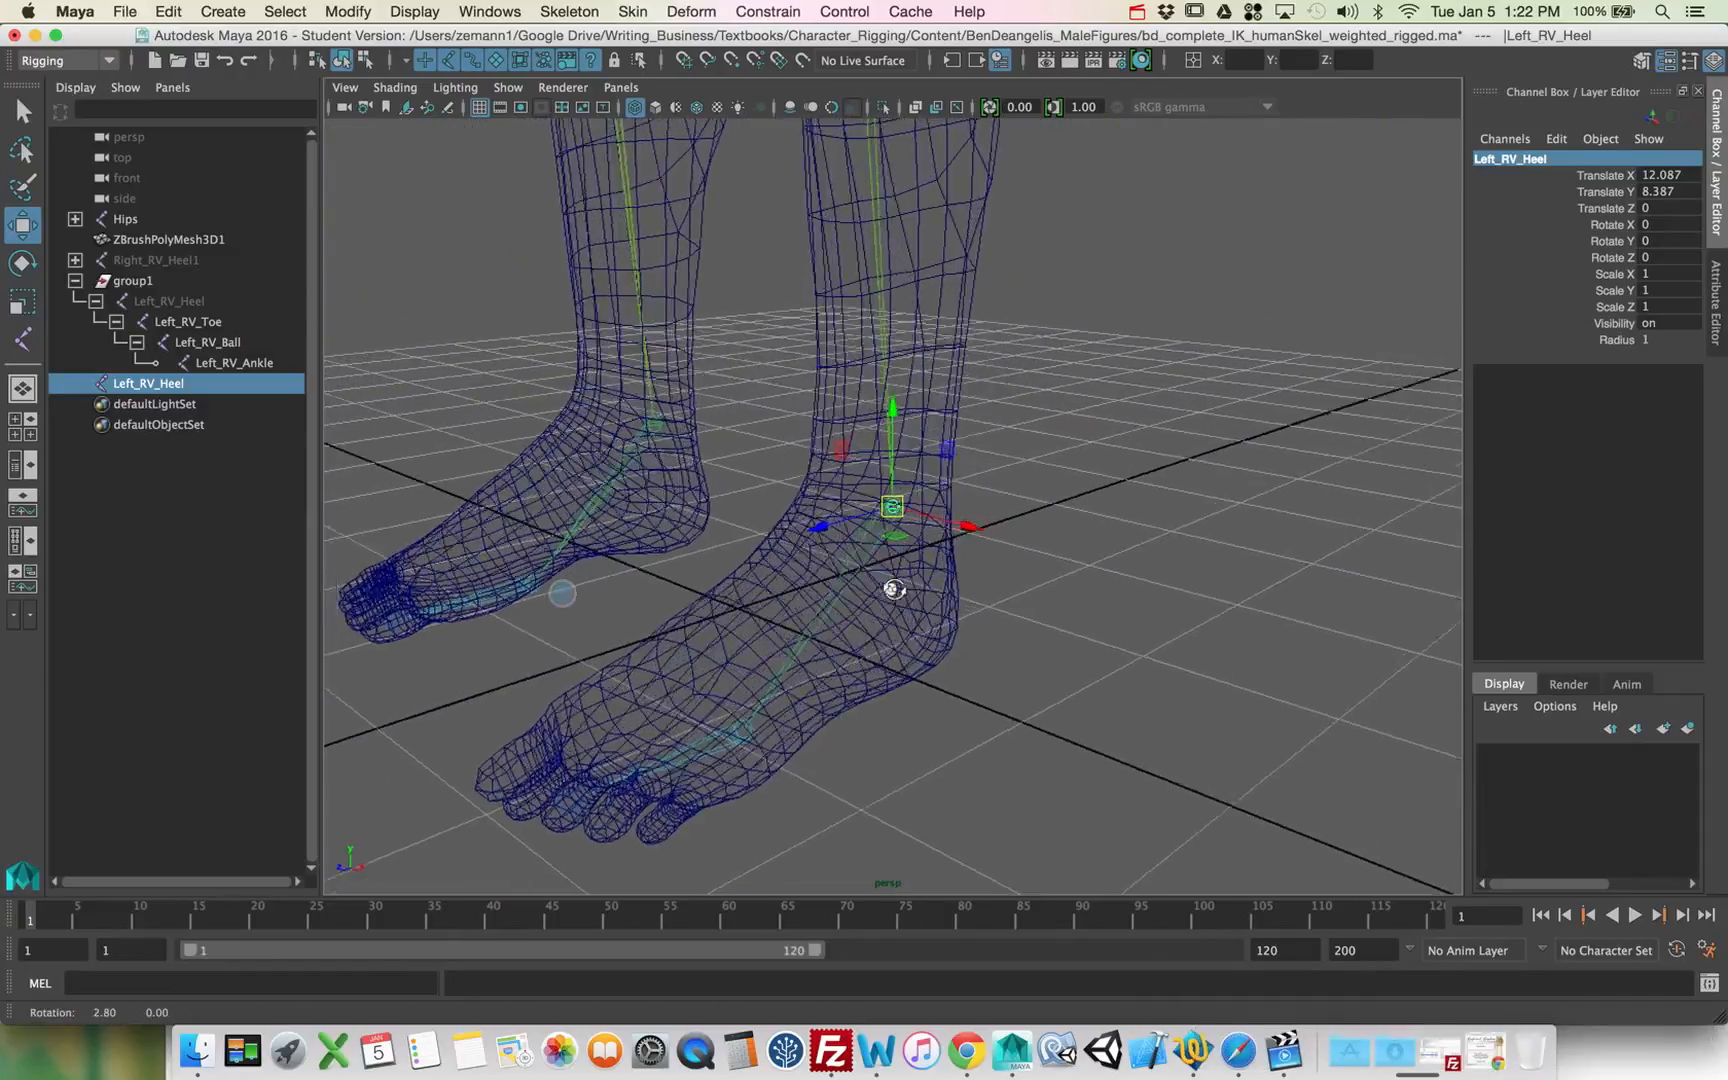
Step: Set Translate Y of the Left_RV_Heel joint to 0 so it drops straight down to the ground plane
{"action": "left_click_drag", "start_coordinate": [891, 590], "coordinate": [845, 580], "text": "alt"}
{"action": "middle_click_drag", "start_coordinate": [891, 586], "coordinate": [884, 526], "text": "alt"}
{"action": "left_click_drag", "start_coordinate": [883, 523], "coordinate": [828, 505], "text": "alt"}
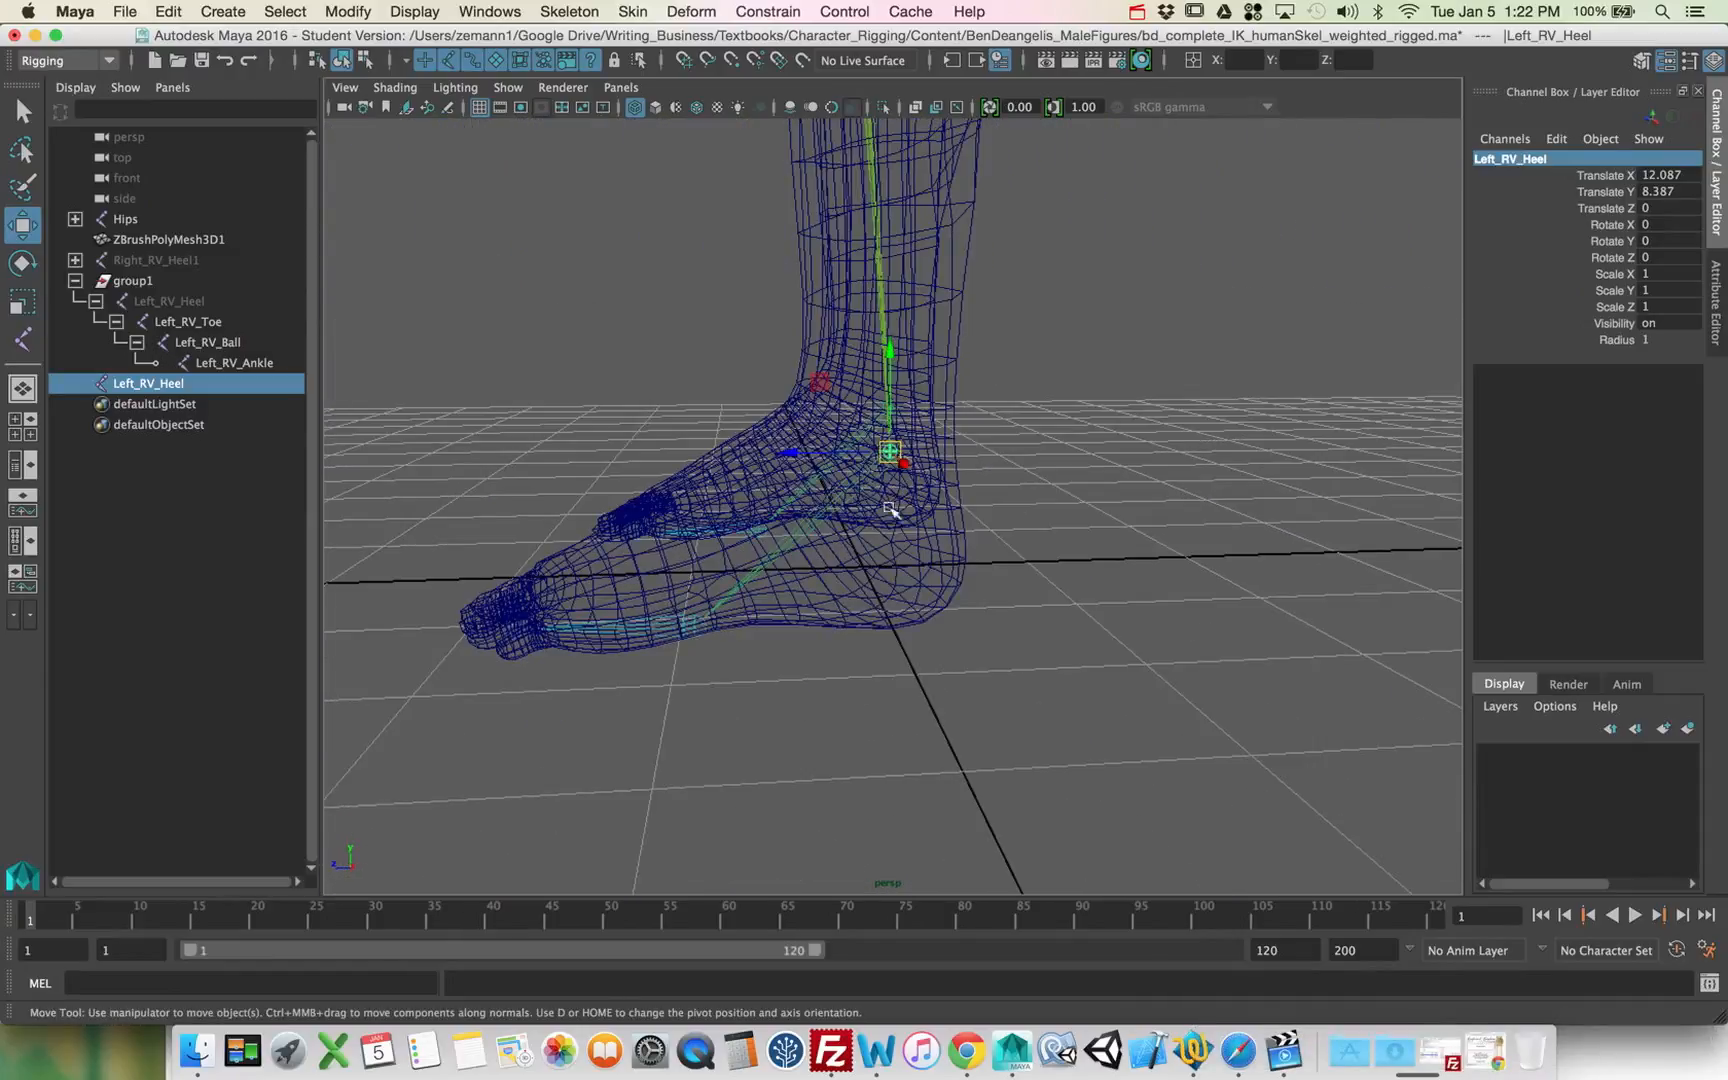
{"action": "left_click", "coordinate": [1658, 192]}
{"action": "type", "text": "0"}
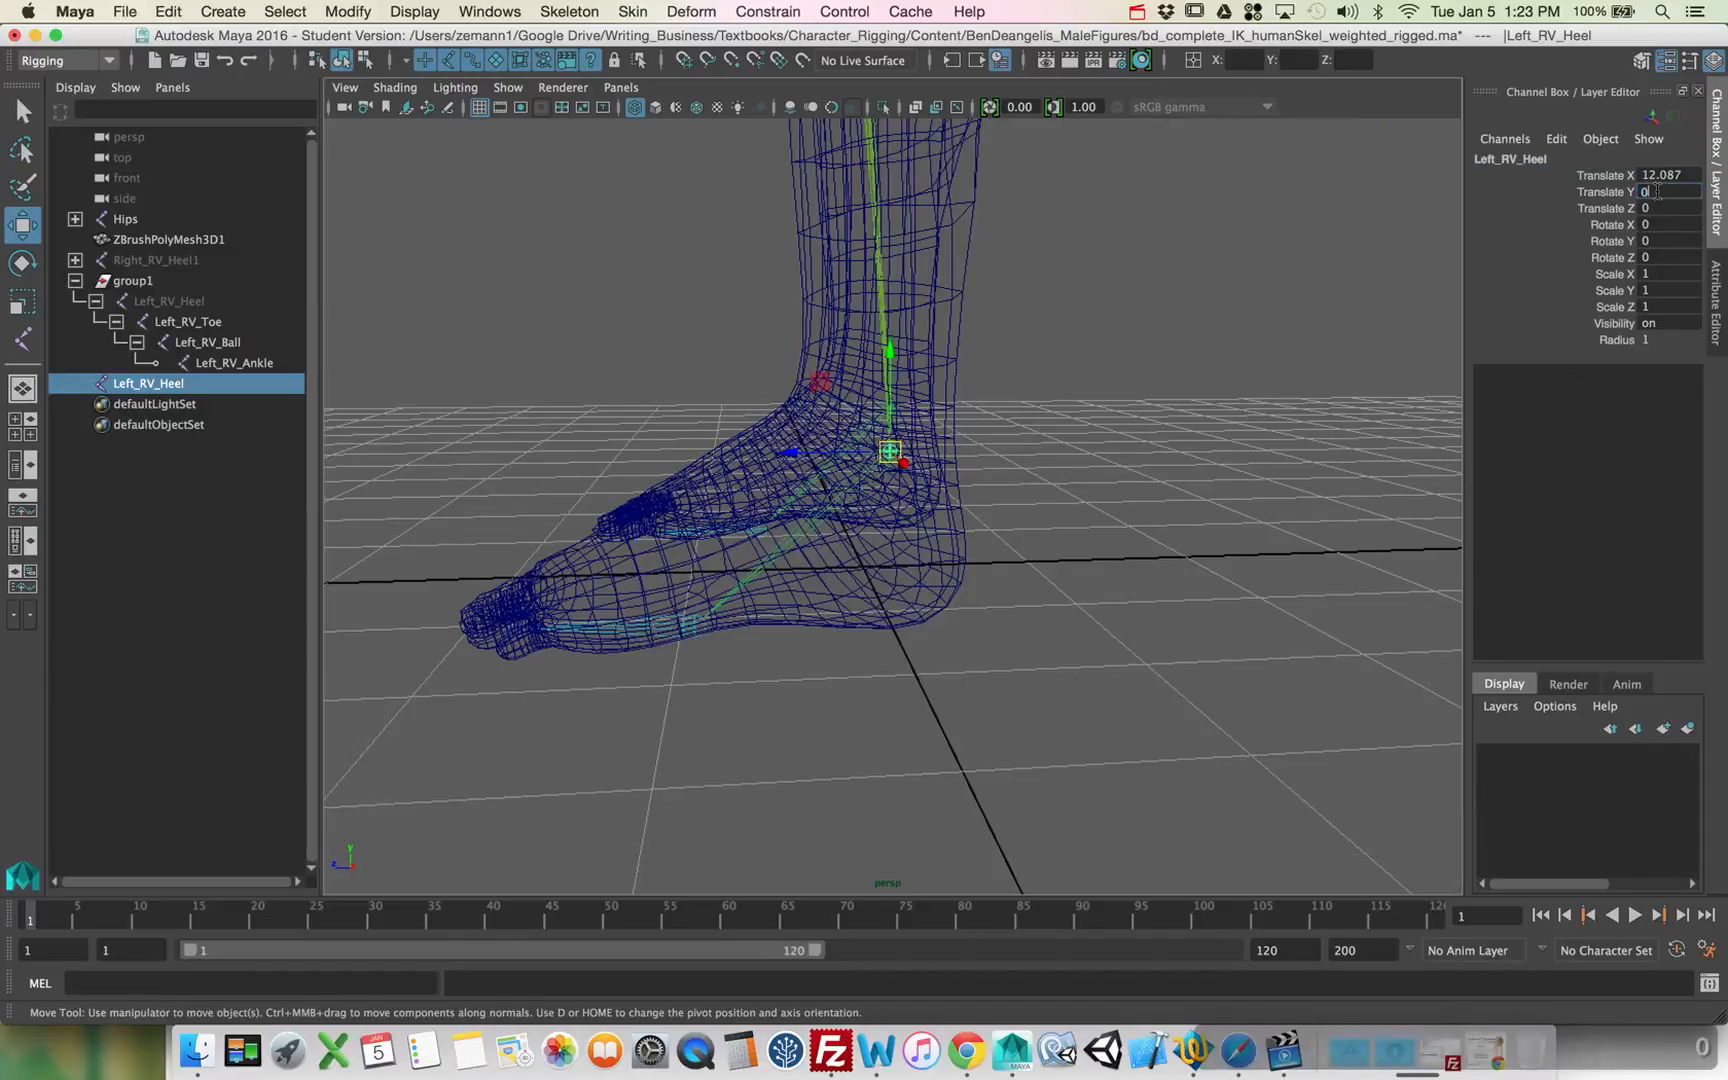
{"action": "key", "text": "Return"}
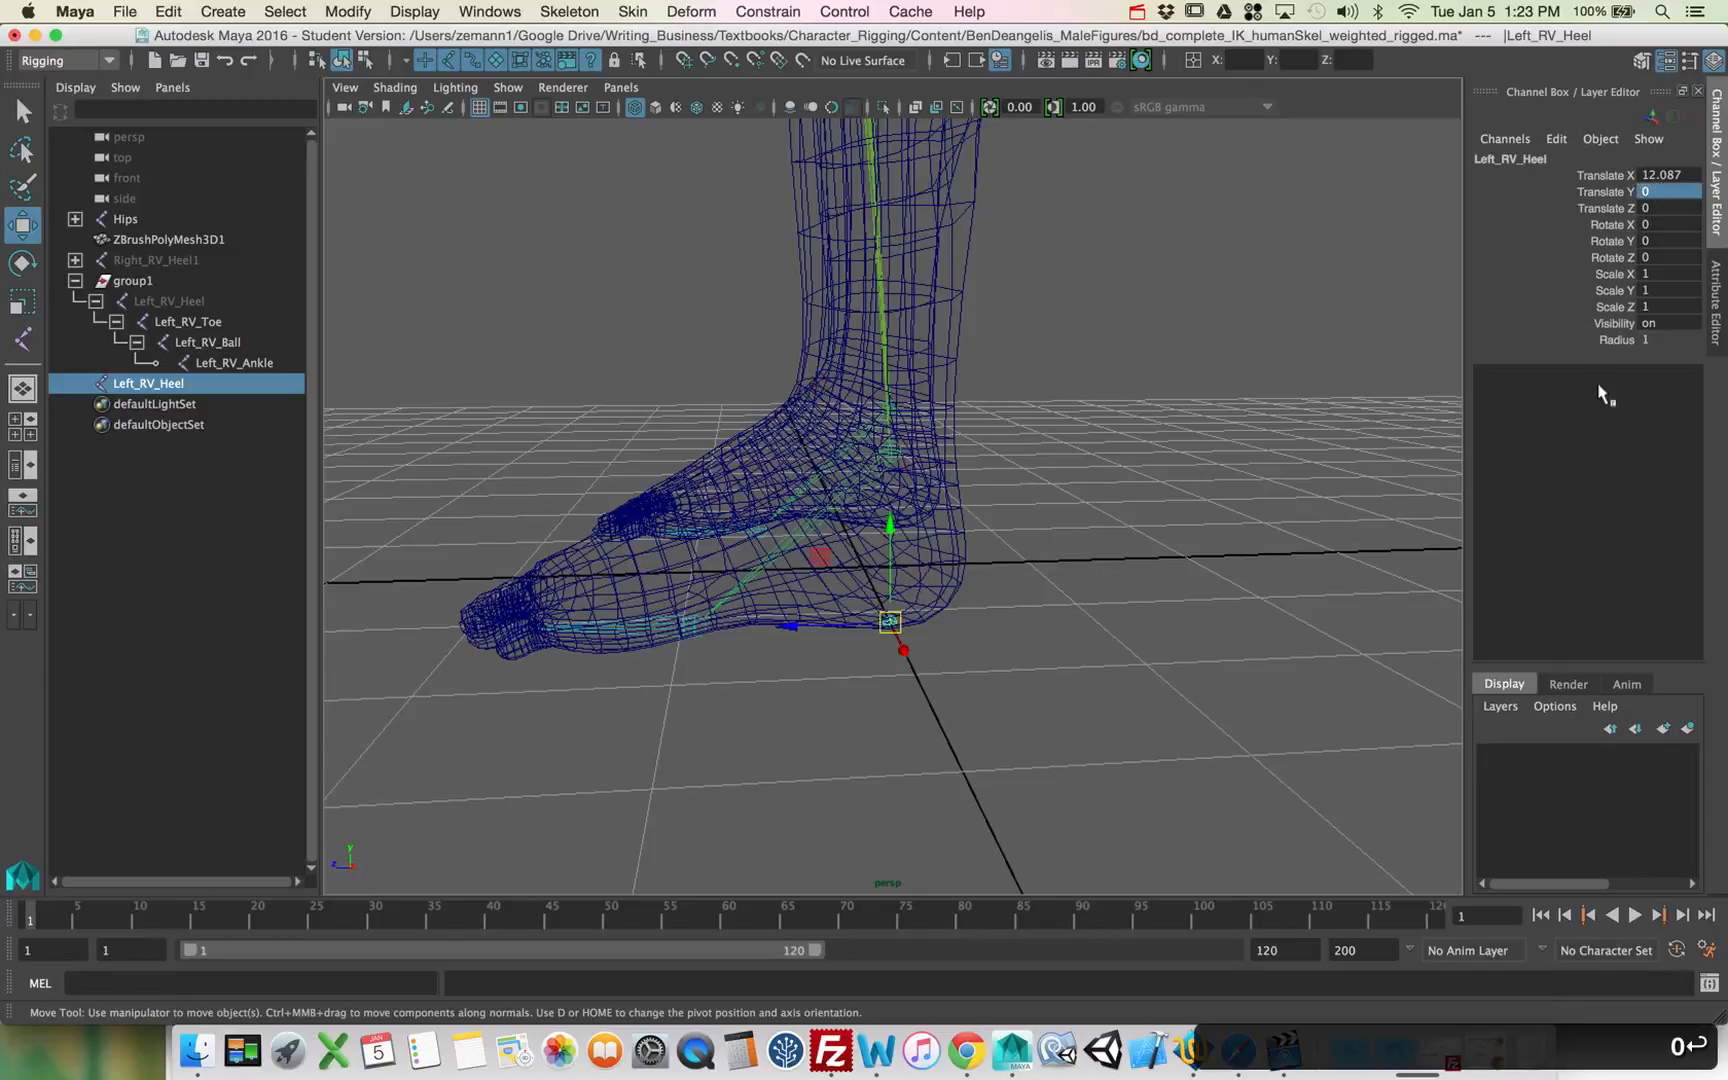
Step: Increase the Radius of the Left_RV_Heel joint to 3.2
{"action": "left_click", "coordinate": [1605, 340]}
{"action": "middle_click_drag", "start_coordinate": [962, 390], "coordinate": [1003, 410]}
Step: Examine the placement of the Left_RV_Heel joint relative to the heel, ball and ankle of the left foot from several angles
{"action": "left_click_drag", "start_coordinate": [1030, 621], "coordinate": [1080, 612], "text": "alt"}
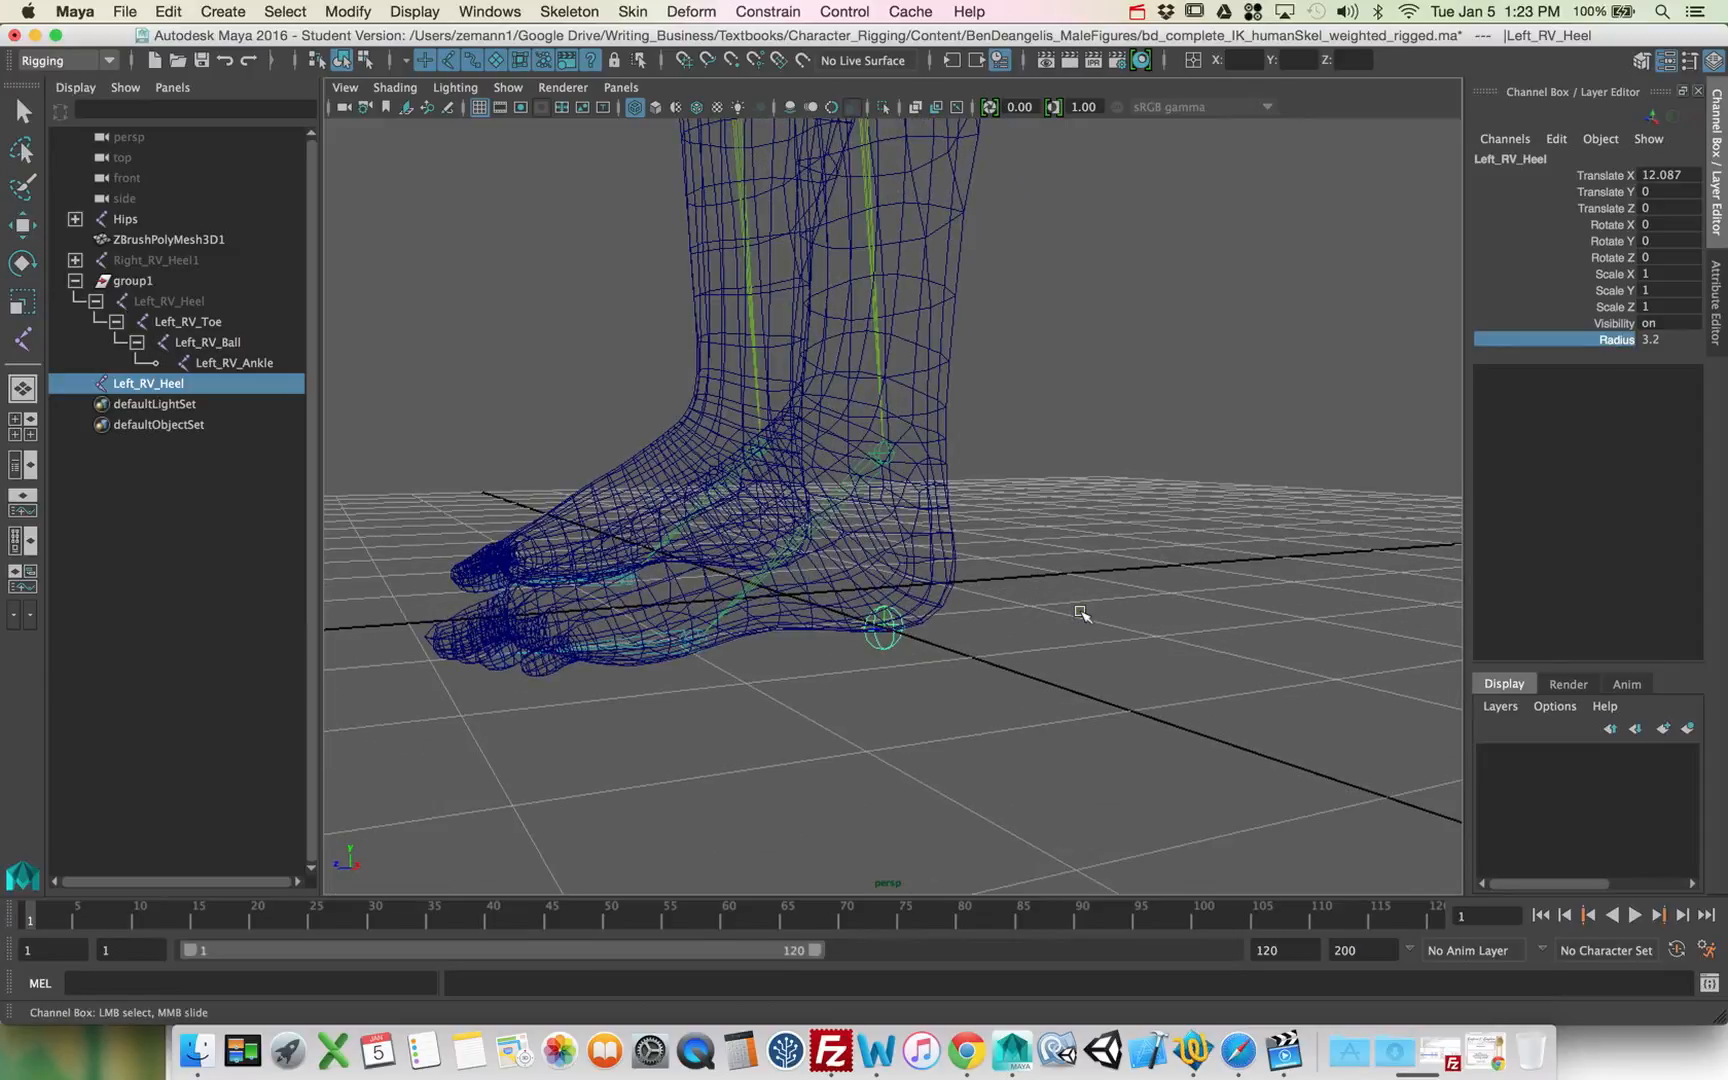
{"action": "left_click_drag", "start_coordinate": [1080, 612], "coordinate": [980, 613], "text": "alt"}
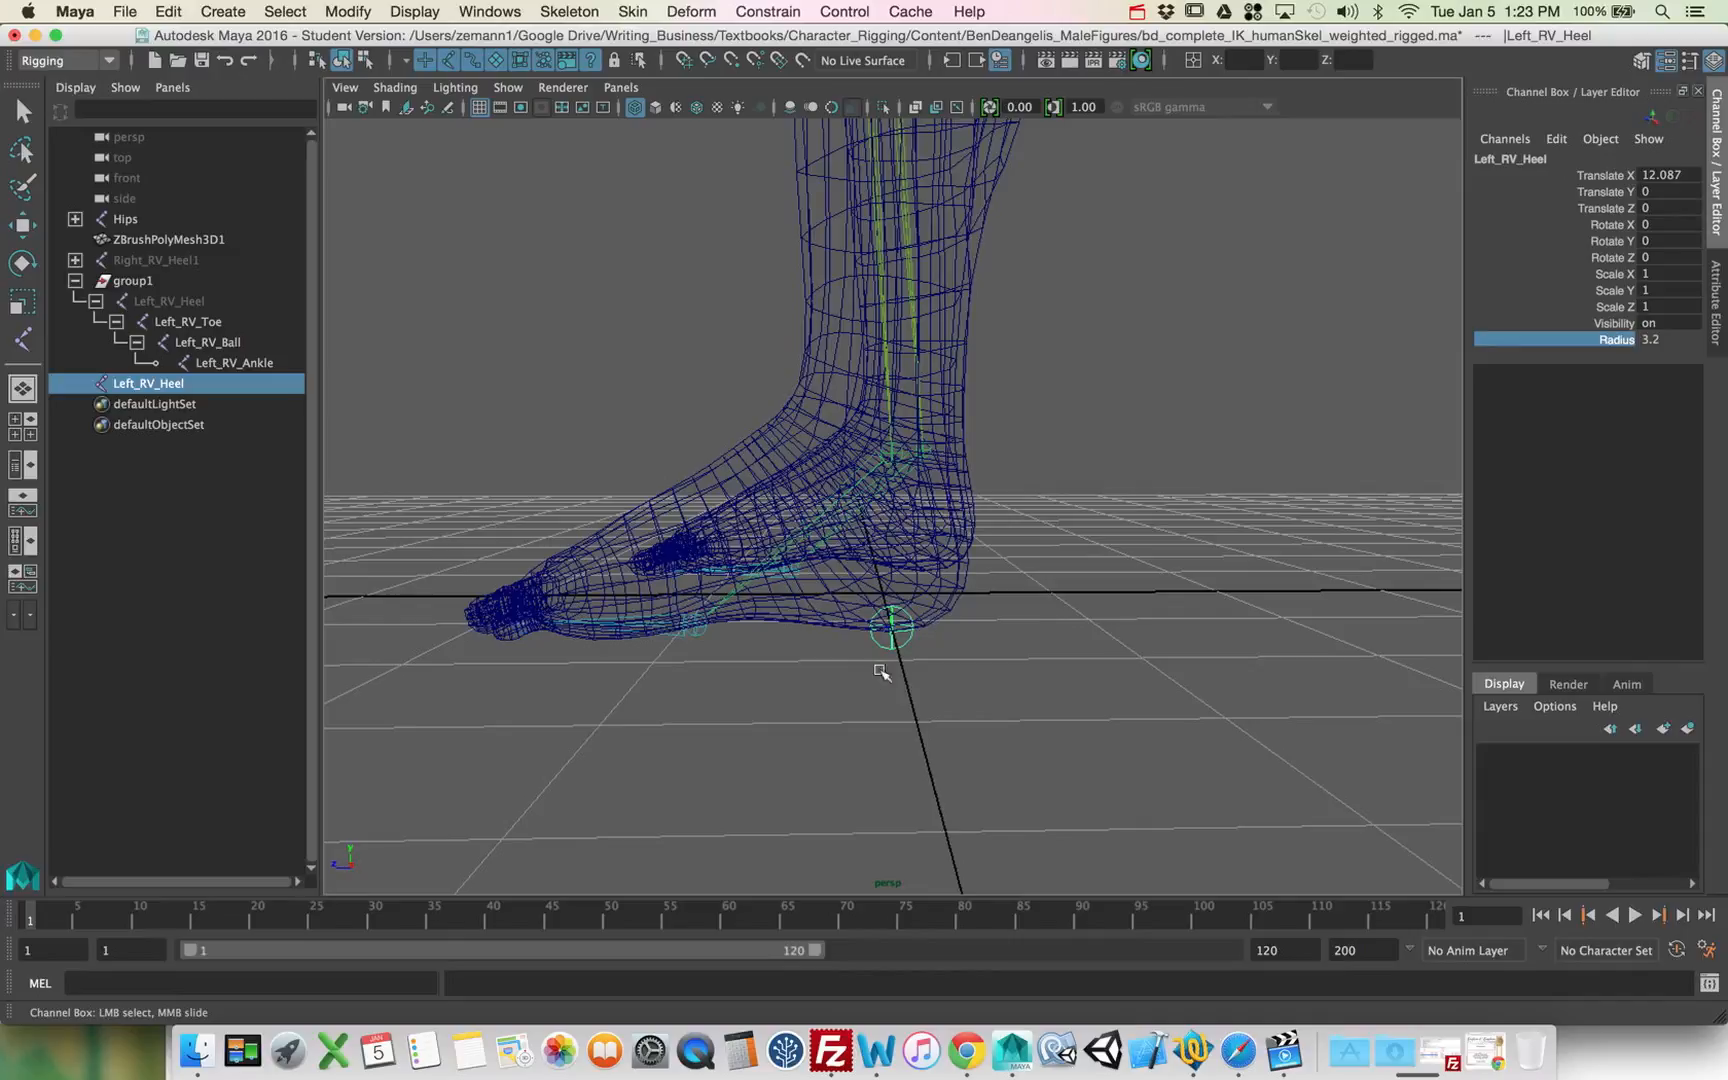
{"action": "left_click_drag", "start_coordinate": [895, 660], "coordinate": [1103, 672], "text": "alt"}
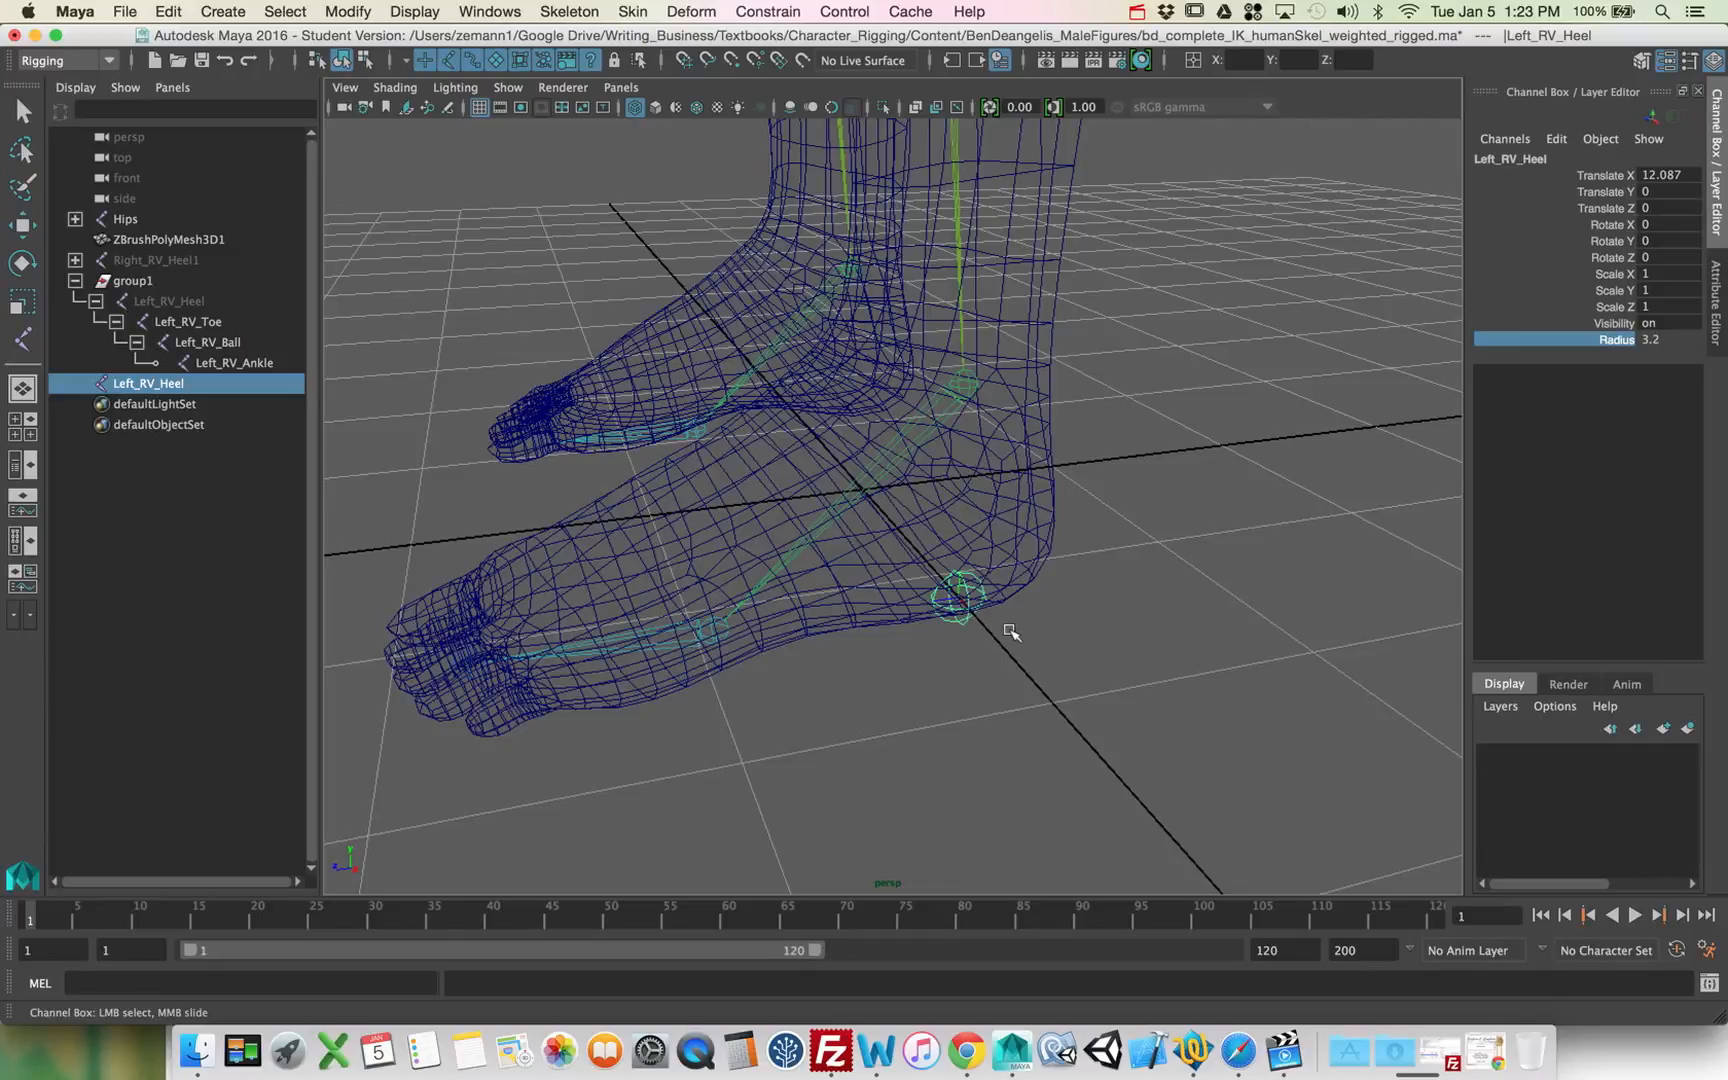
{"action": "left_click_drag", "start_coordinate": [1010, 632], "coordinate": [937, 609], "text": "alt"}
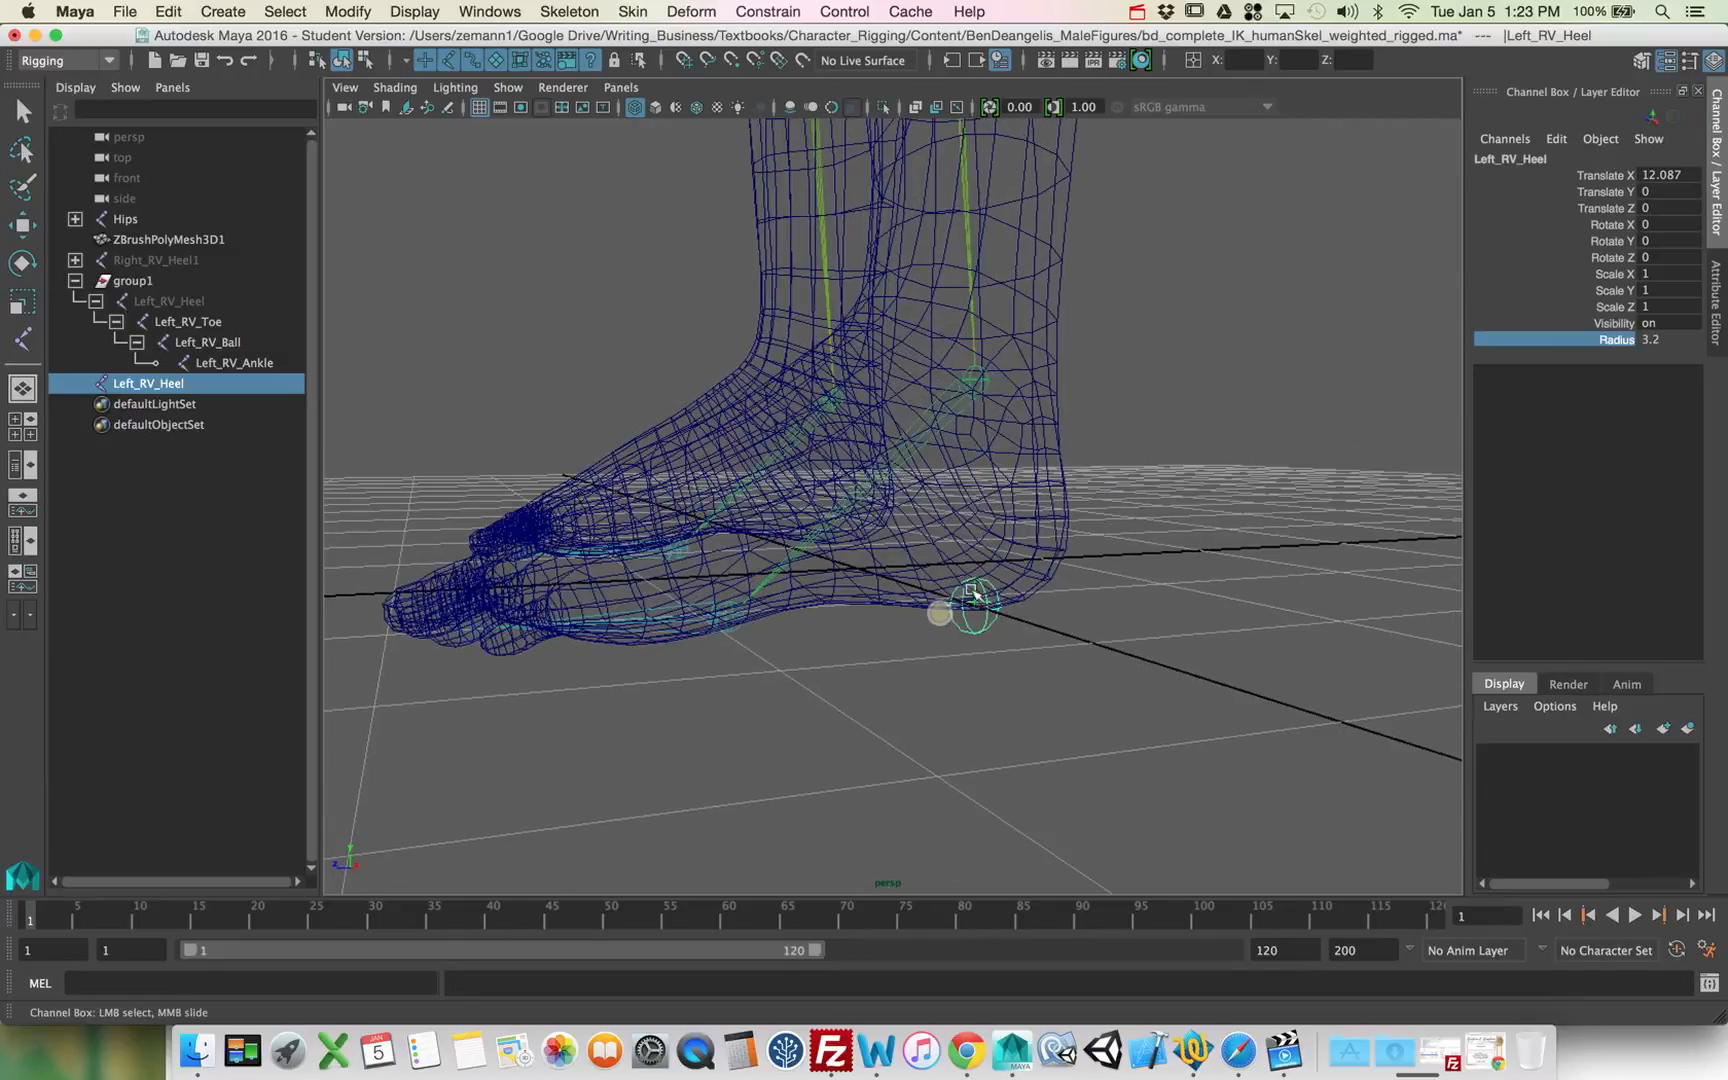
{"action": "left_click_drag", "start_coordinate": [683, 613], "coordinate": [958, 684], "text": "alt"}
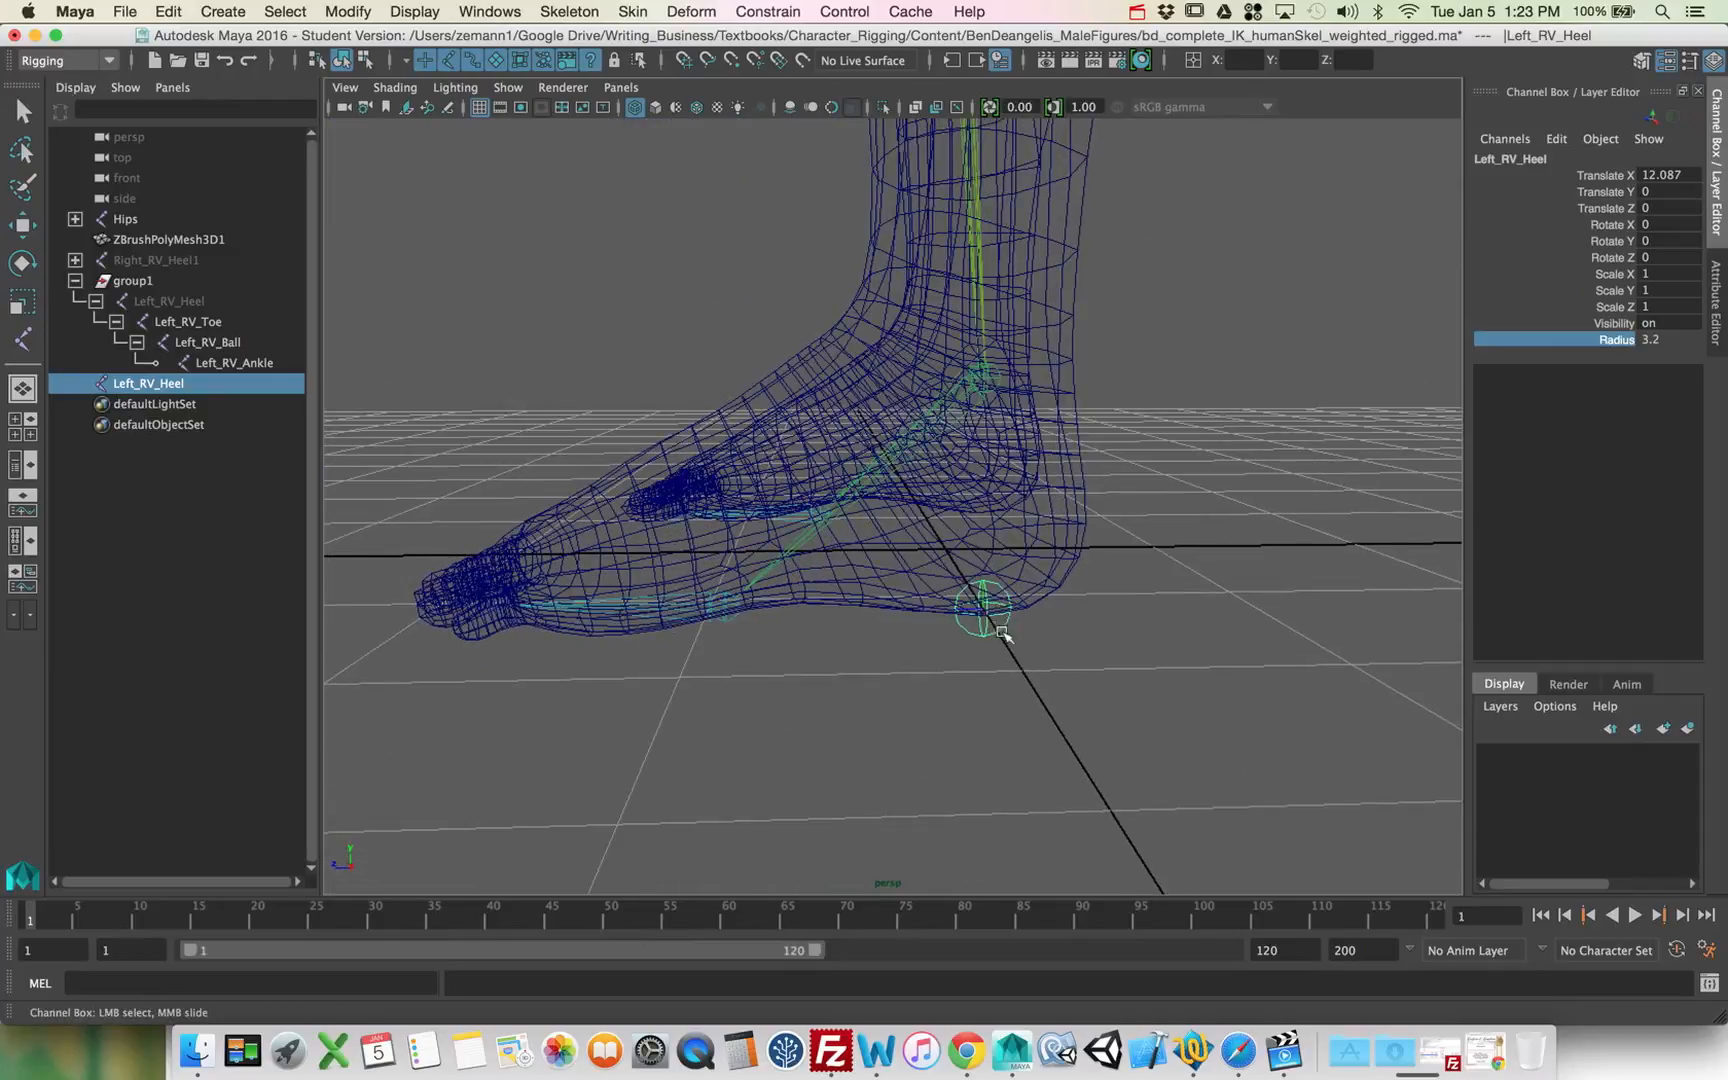
{"action": "mouse_move", "coordinate": [1034, 587]}
{"action": "left_mouse_down", "text": "alt"}
{"action": "mouse_move", "coordinate": [953, 582]}
{"action": "mouse_move", "coordinate": [1084, 571]}
{"action": "mouse_move", "coordinate": [1010, 598]}
{"action": "left_mouse_up", "text": "alt"}
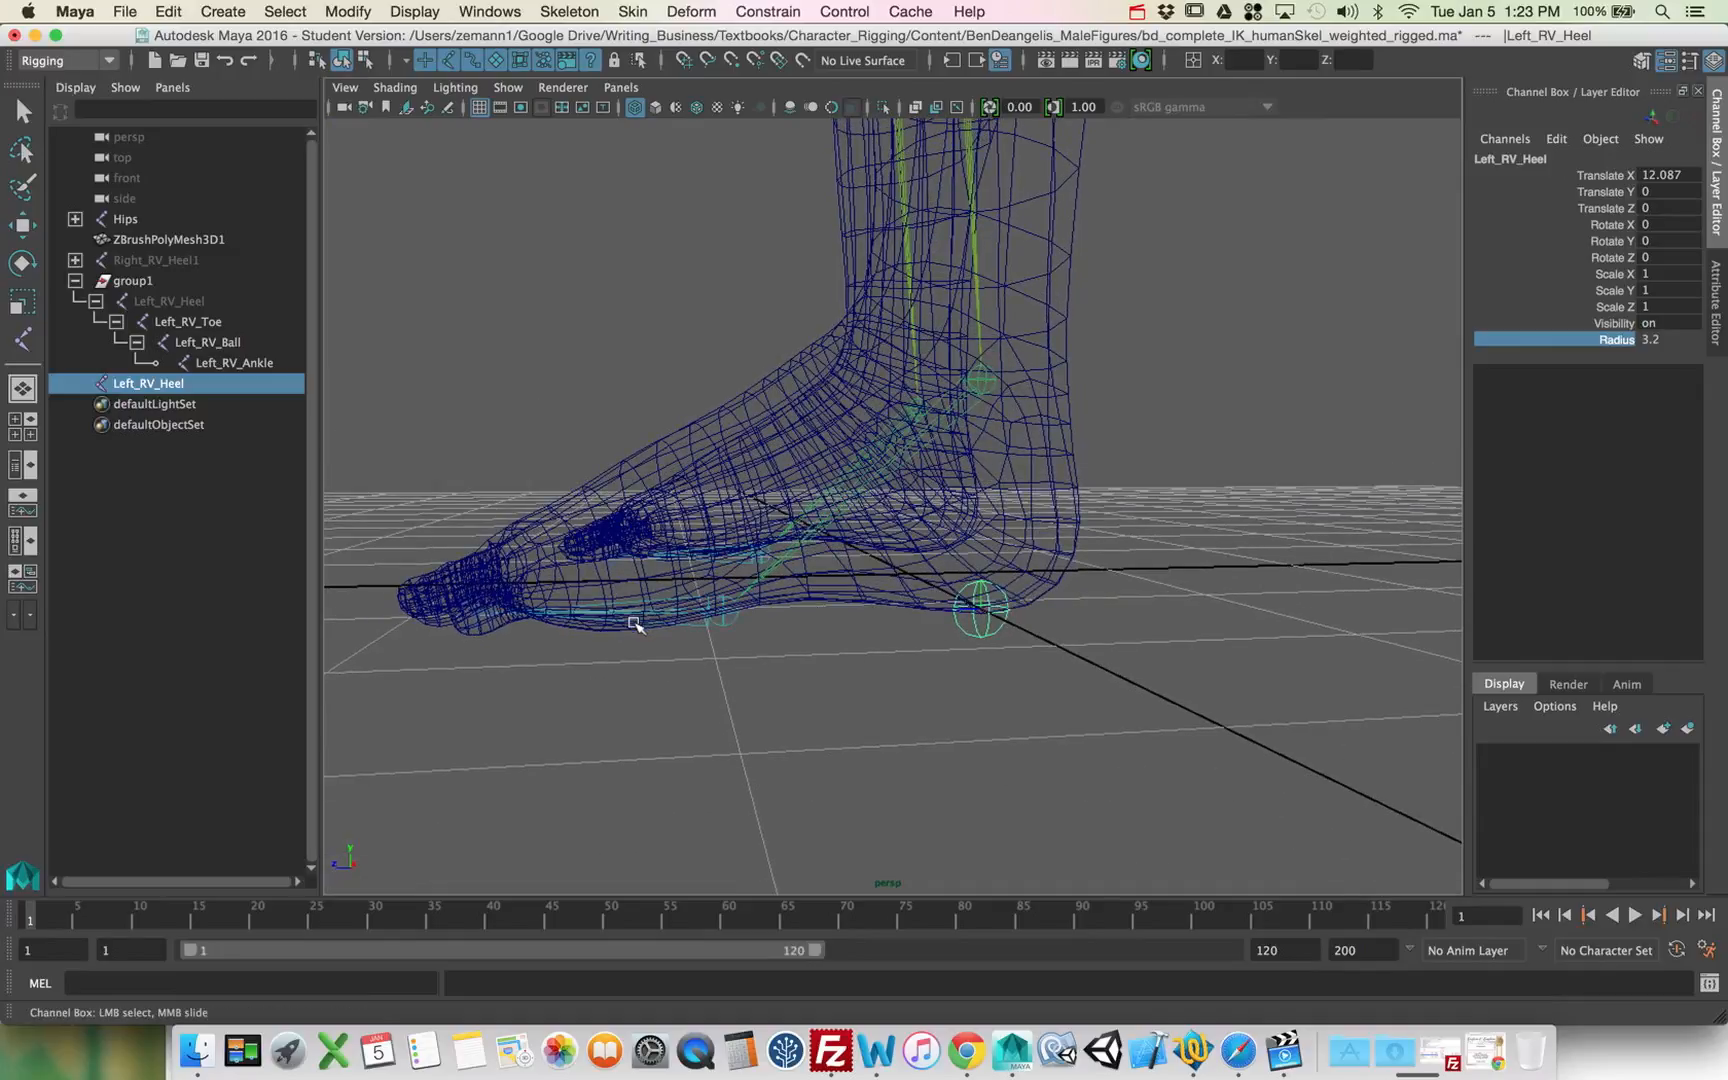
{"action": "left_click_drag", "start_coordinate": [725, 577], "coordinate": [740, 612], "text": "alt"}
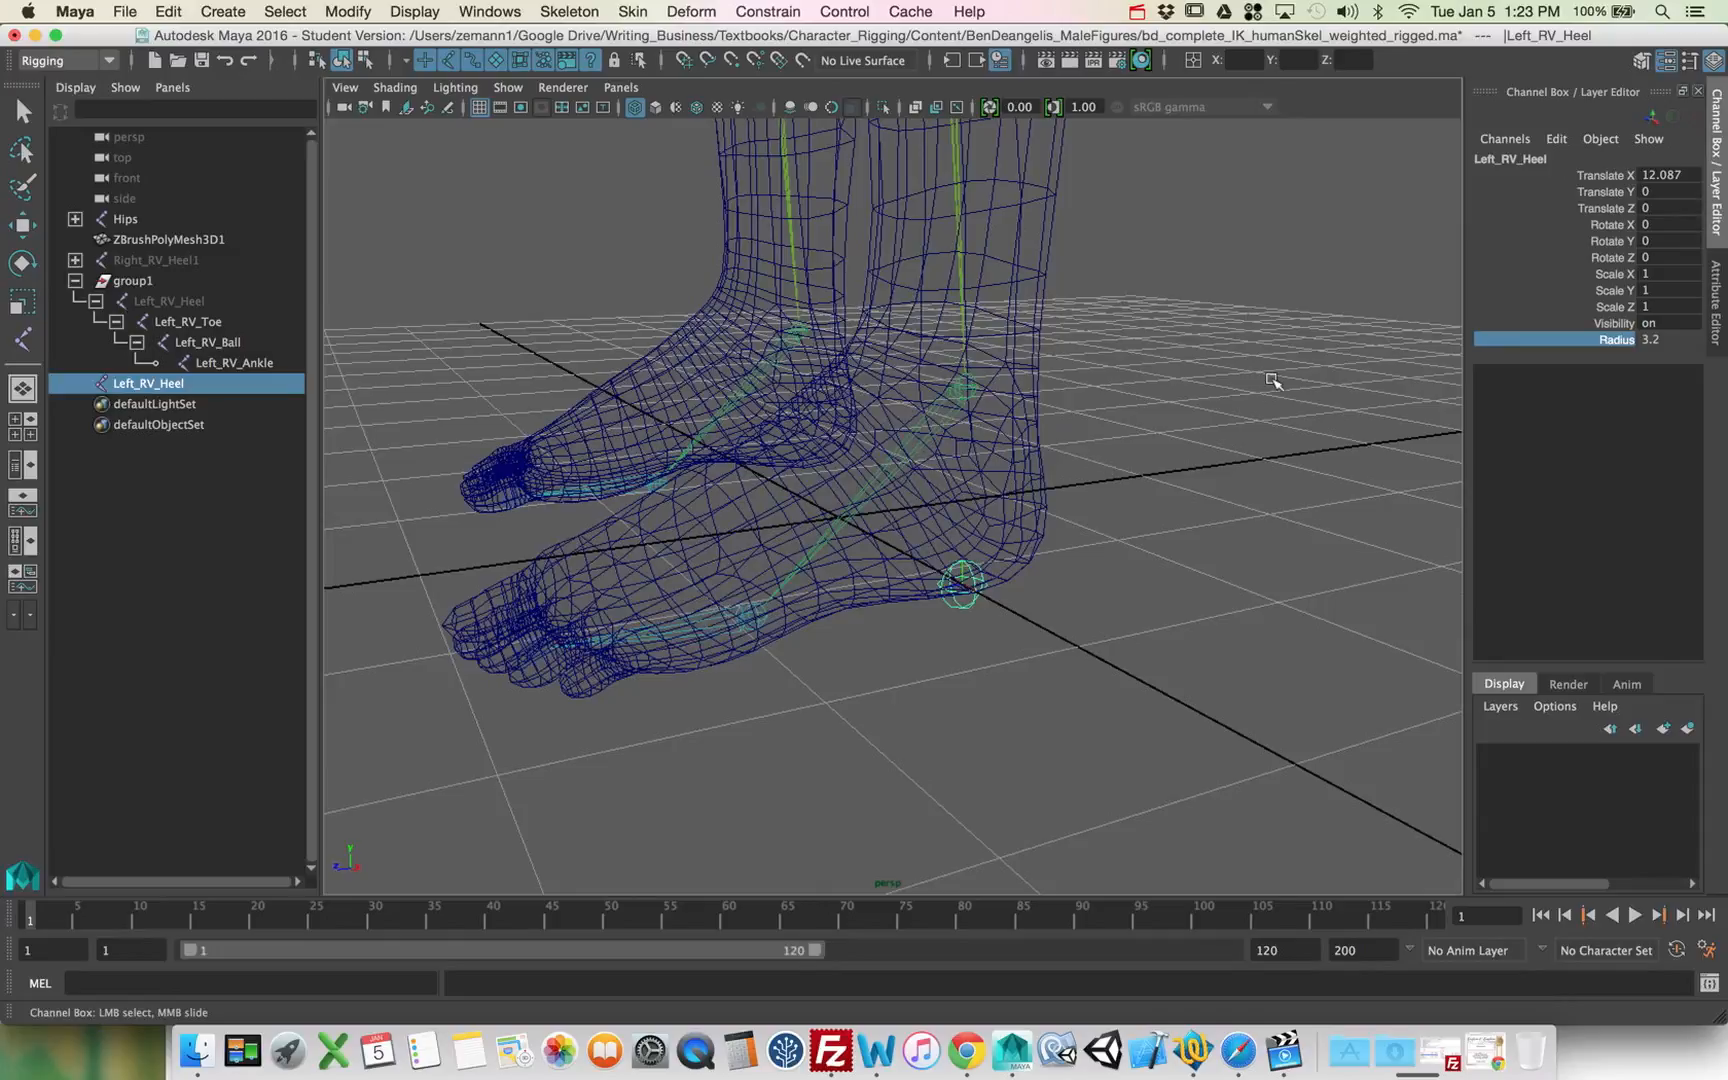
Step: Duplicate the Left_RV_Heel joint and move the copy forward, snapping it onto the Left_Ball joint
{"action": "key", "text": "super+d"}
{"action": "key", "text": "w"}
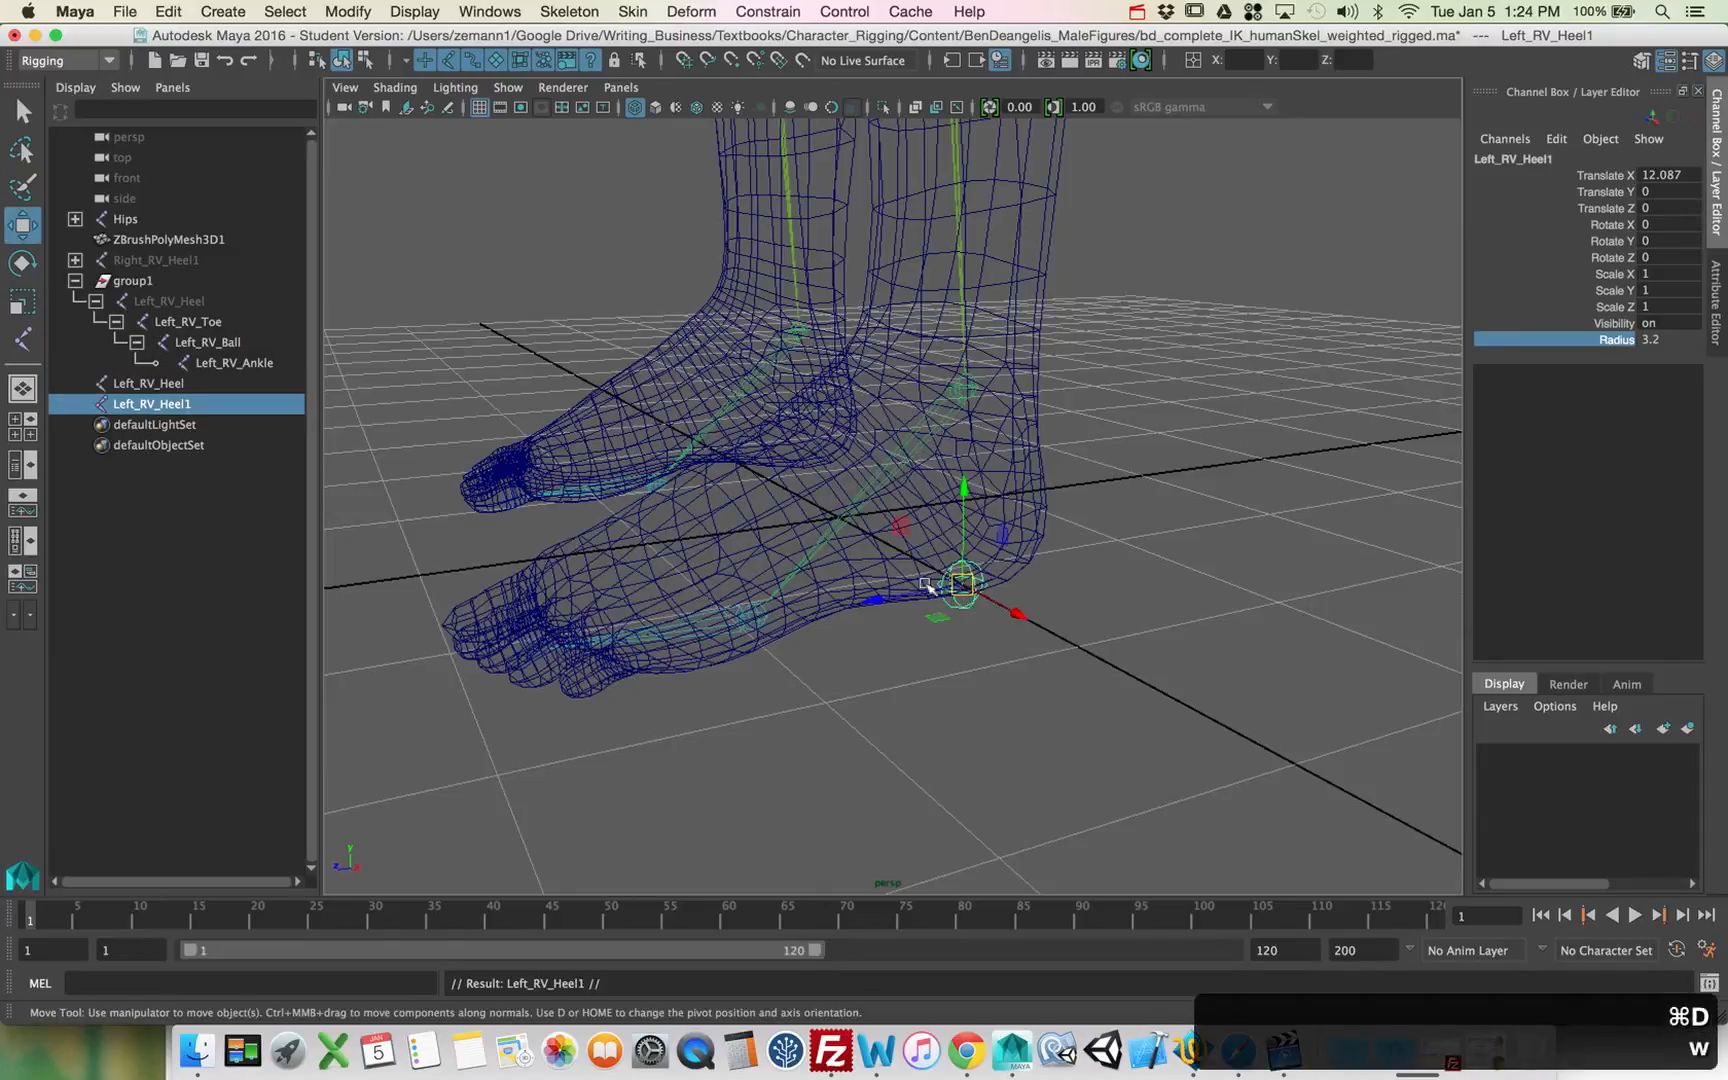
{"action": "left_click_drag", "start_coordinate": [905, 597], "coordinate": [668, 614]}
{"action": "scroll", "coordinate": [952, 594], "scroll_direction": "up", "scroll_amount": 5}
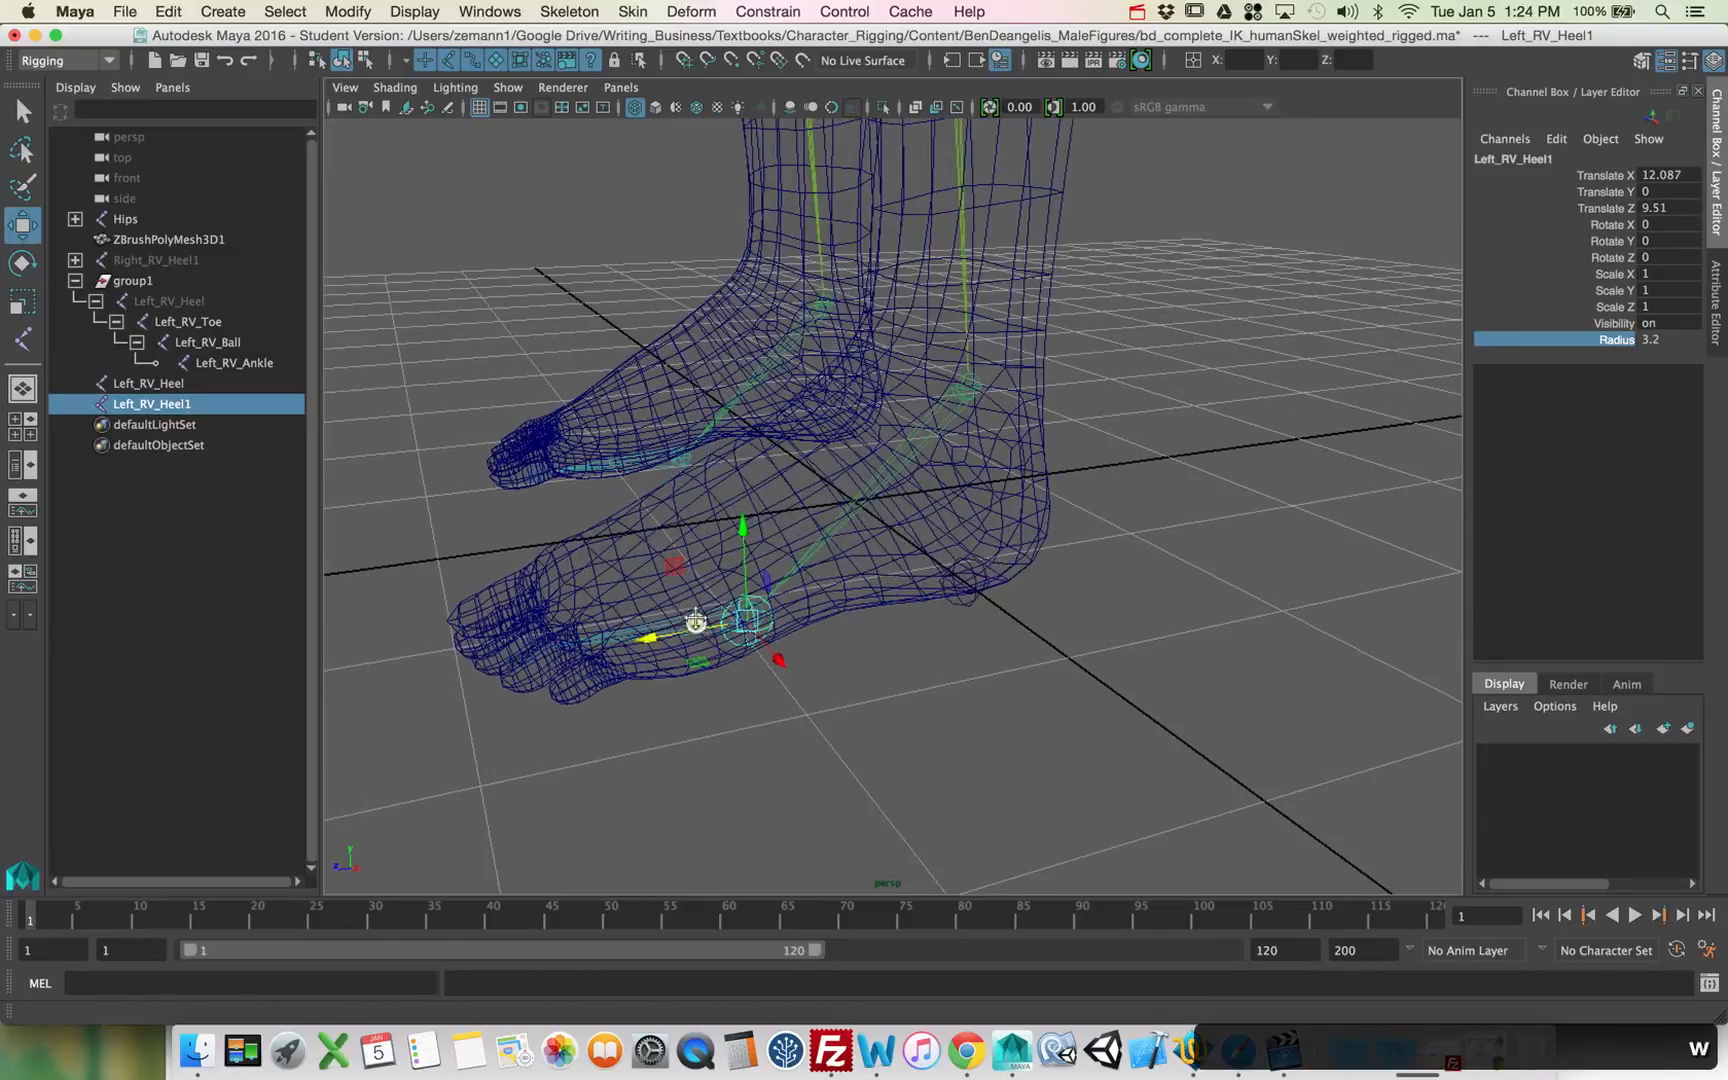
{"action": "right_click_drag", "start_coordinate": [952, 594], "coordinate": [1157, 598], "text": "alt"}
{"action": "left_click_drag", "start_coordinate": [1157, 598], "coordinate": [1080, 604], "text": "alt"}
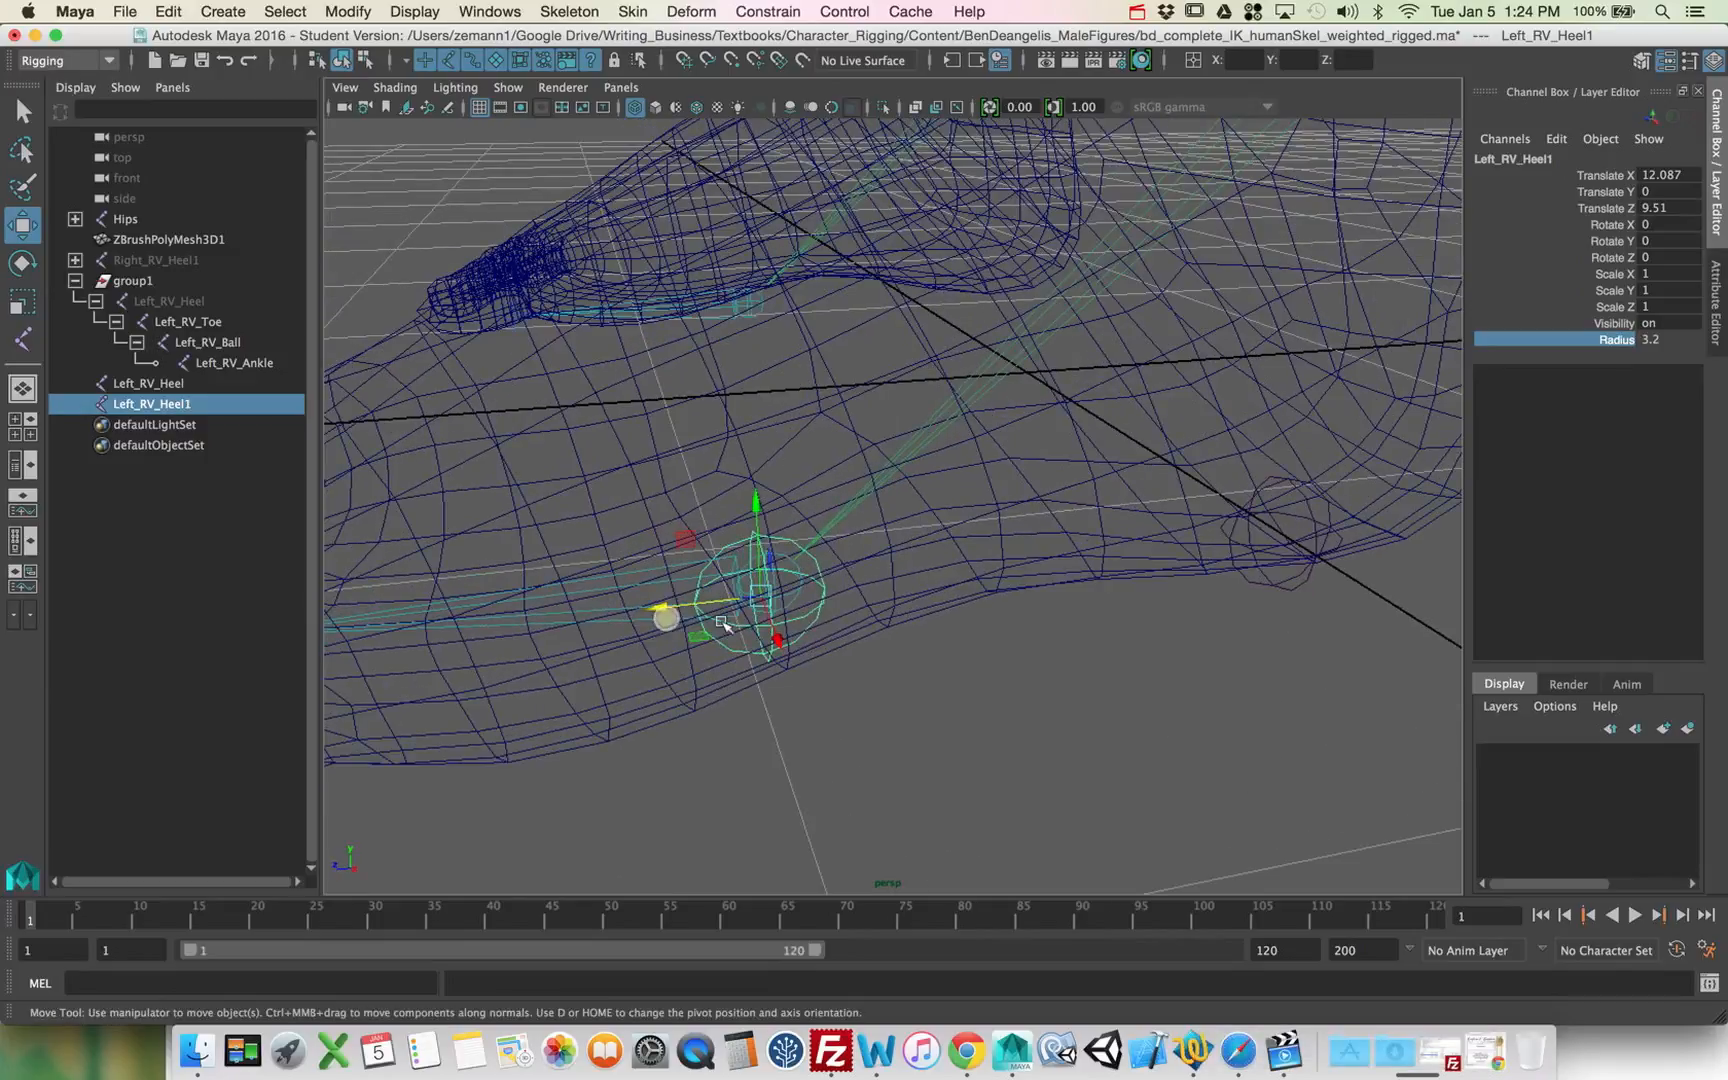
{"action": "key", "text": "v"}
{"action": "left_click_drag", "start_coordinate": [760, 598], "coordinate": [802, 602]}
Step: Try setting Translate Y of the duplicated joint at the ball of the foot to 0, and undo the change
{"action": "left_click", "coordinate": [1668, 191]}
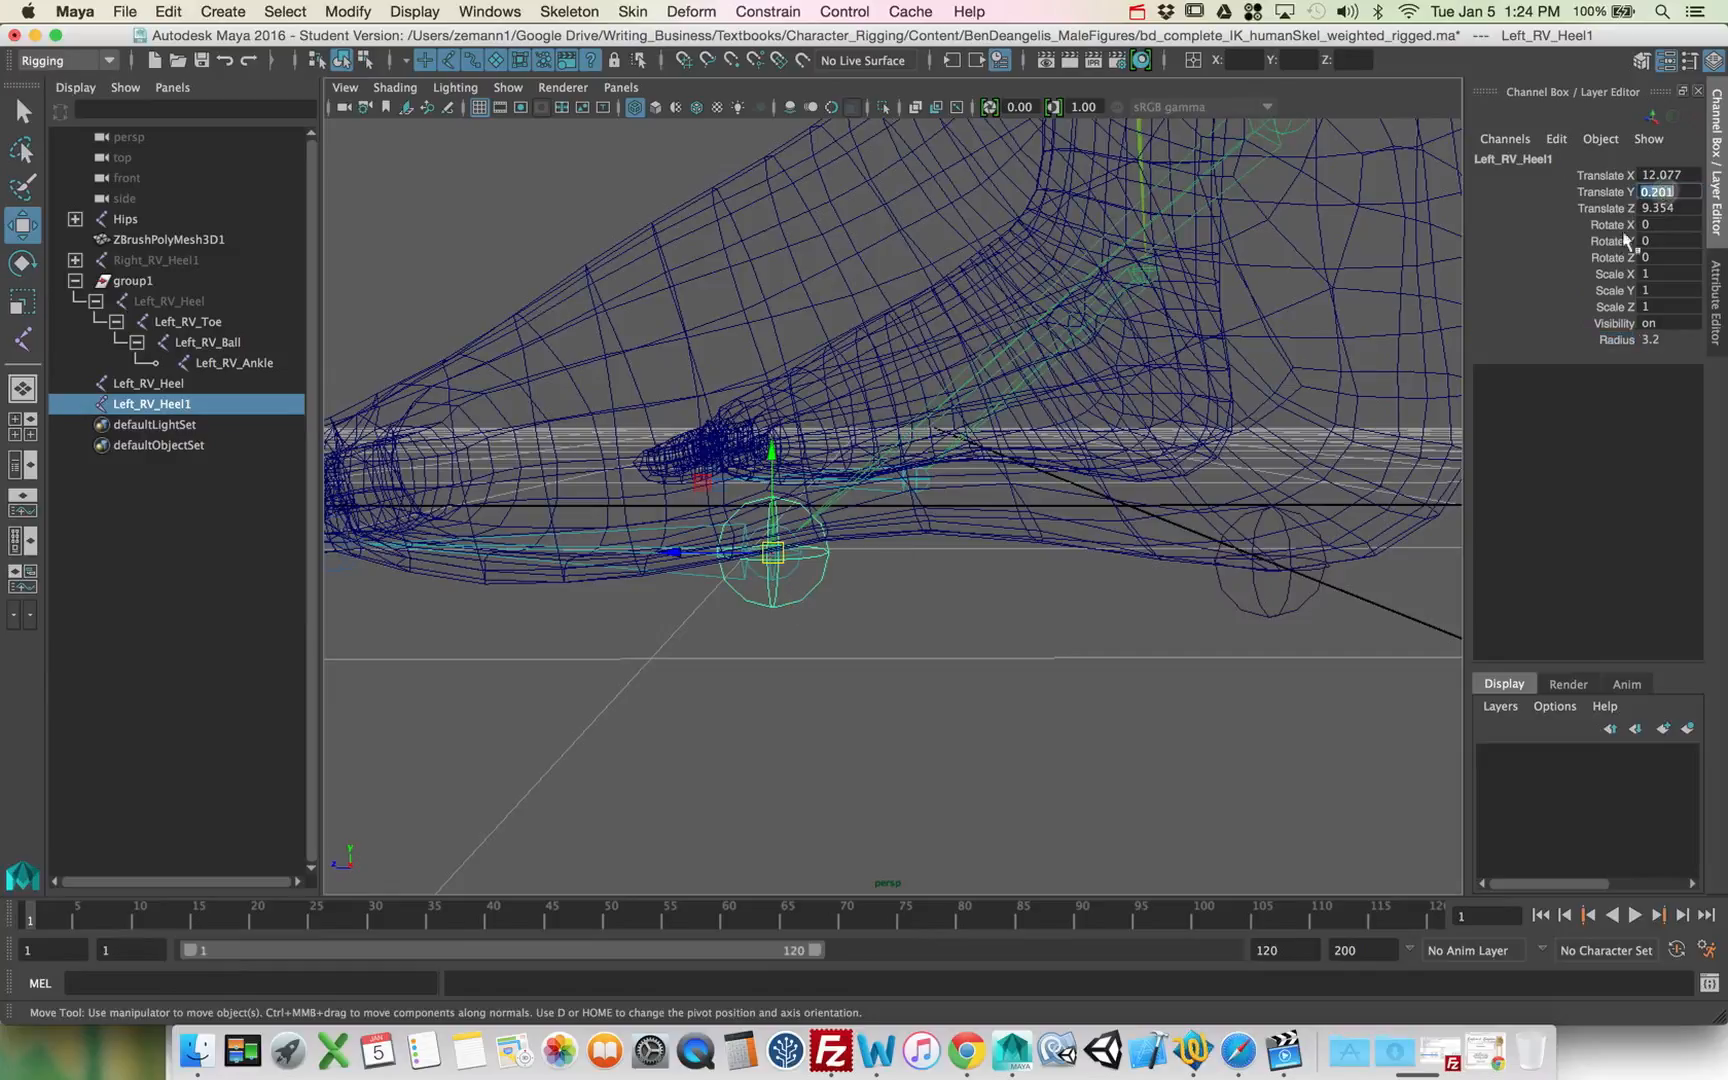
{"action": "left_click_drag", "start_coordinate": [1015, 510], "coordinate": [1093, 526], "text": "alt"}
{"action": "right_click_drag", "start_coordinate": [1093, 526], "coordinate": [1013, 525], "text": "alt"}
{"action": "left_click_drag", "start_coordinate": [1053, 561], "coordinate": [775, 517], "text": "alt"}
{"action": "middle_click_drag", "start_coordinate": [918, 558], "coordinate": [985, 550], "text": "alt"}
{"action": "left_click_drag", "start_coordinate": [985, 551], "coordinate": [999, 559], "text": "alt"}
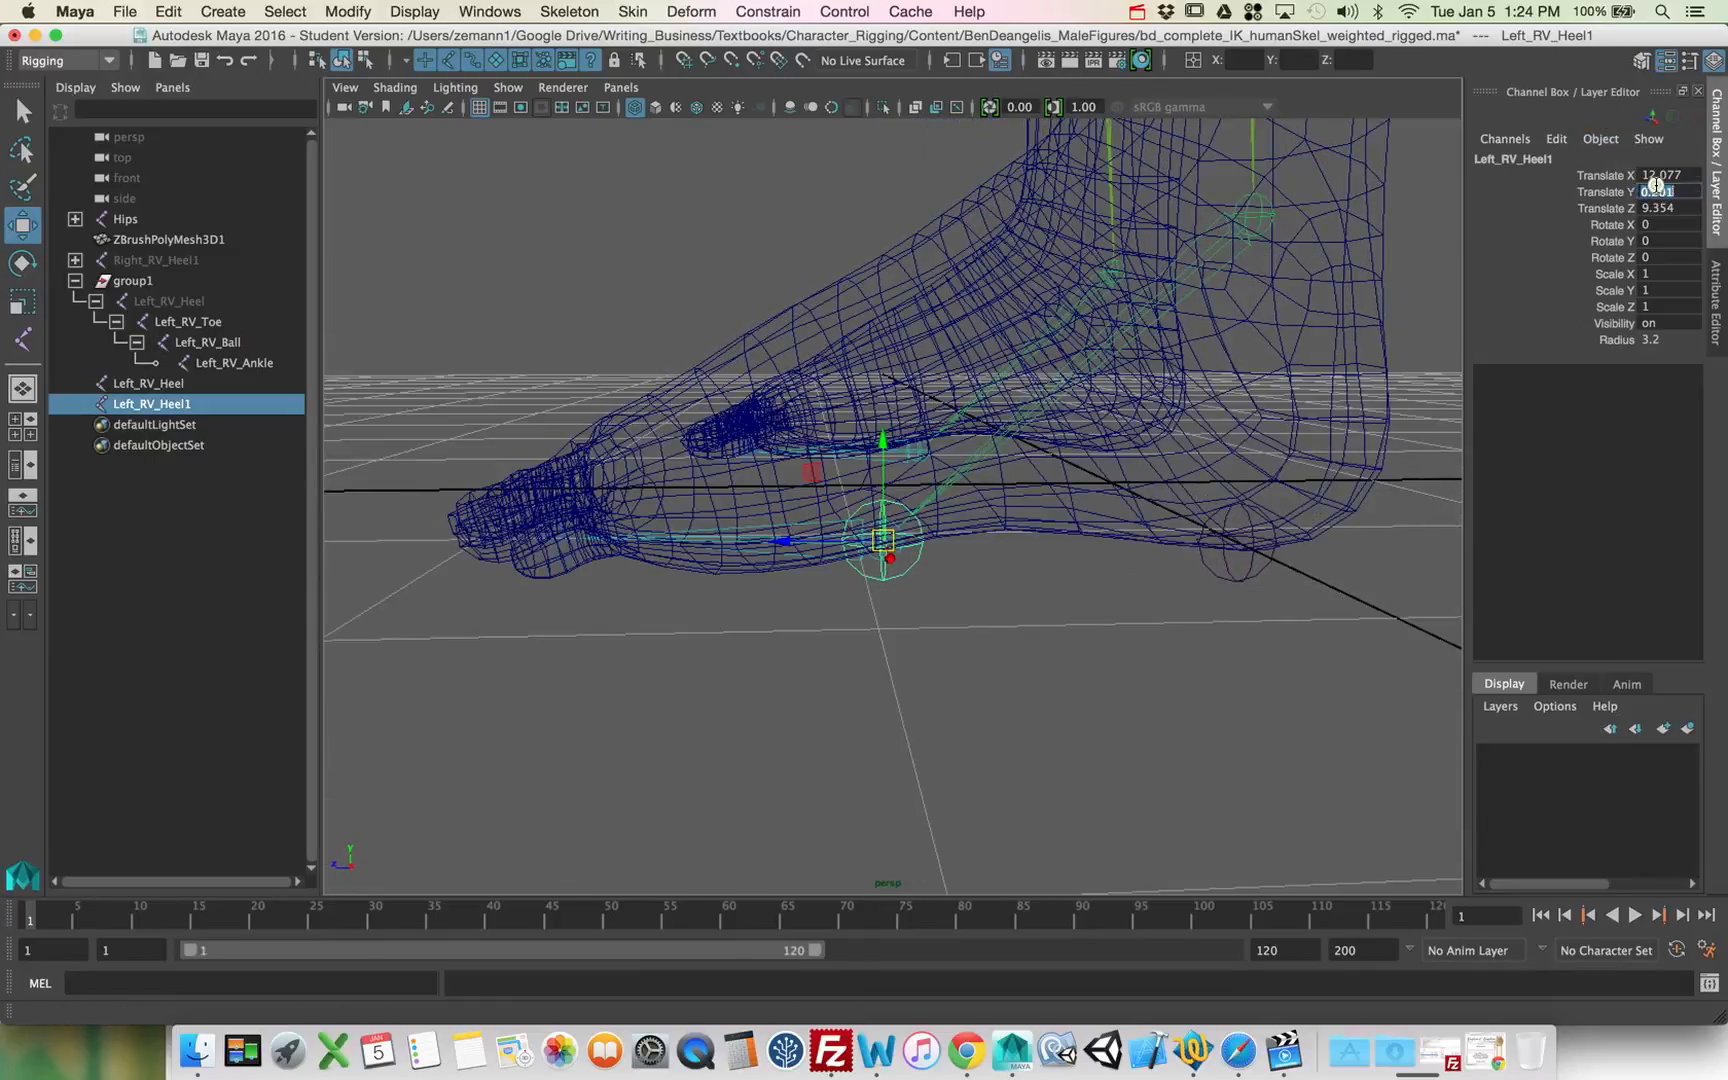
{"action": "type", "text": "0"}
{"action": "key", "text": "Return"}
{"action": "scroll", "coordinate": [1242, 687], "scroll_direction": "up", "scroll_amount": 3}
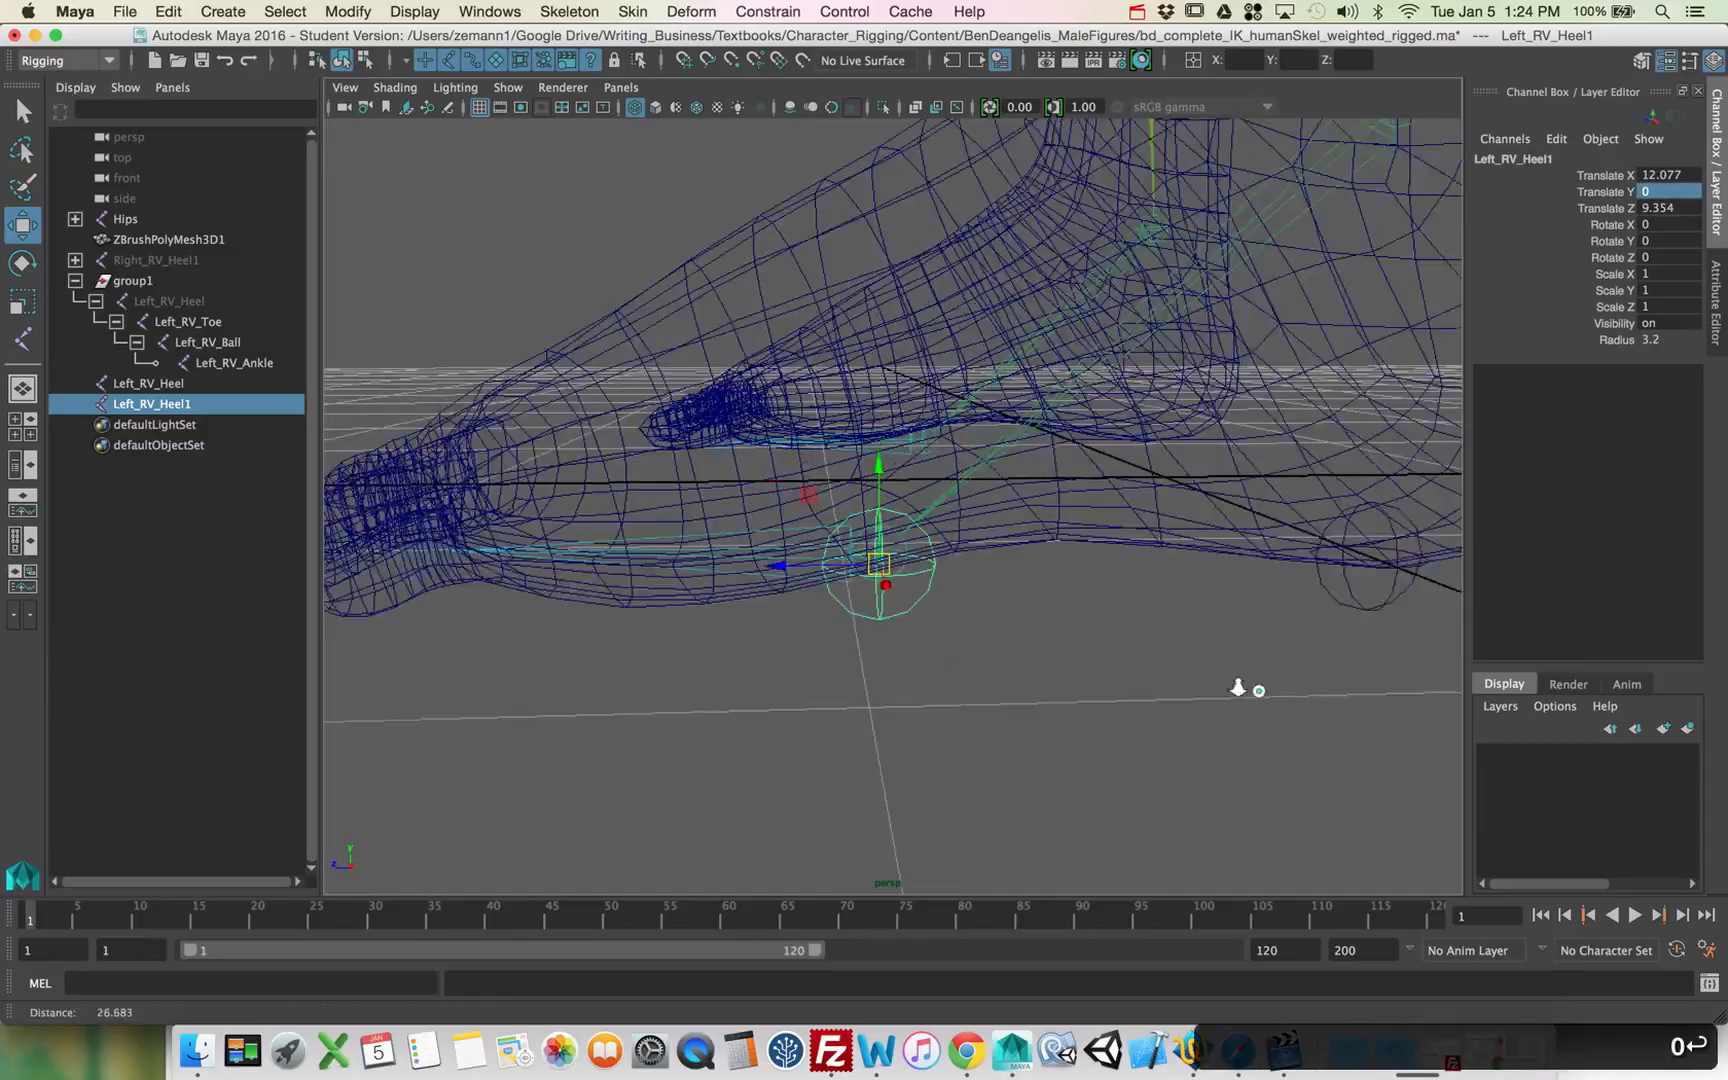
{"action": "key", "text": "z"}
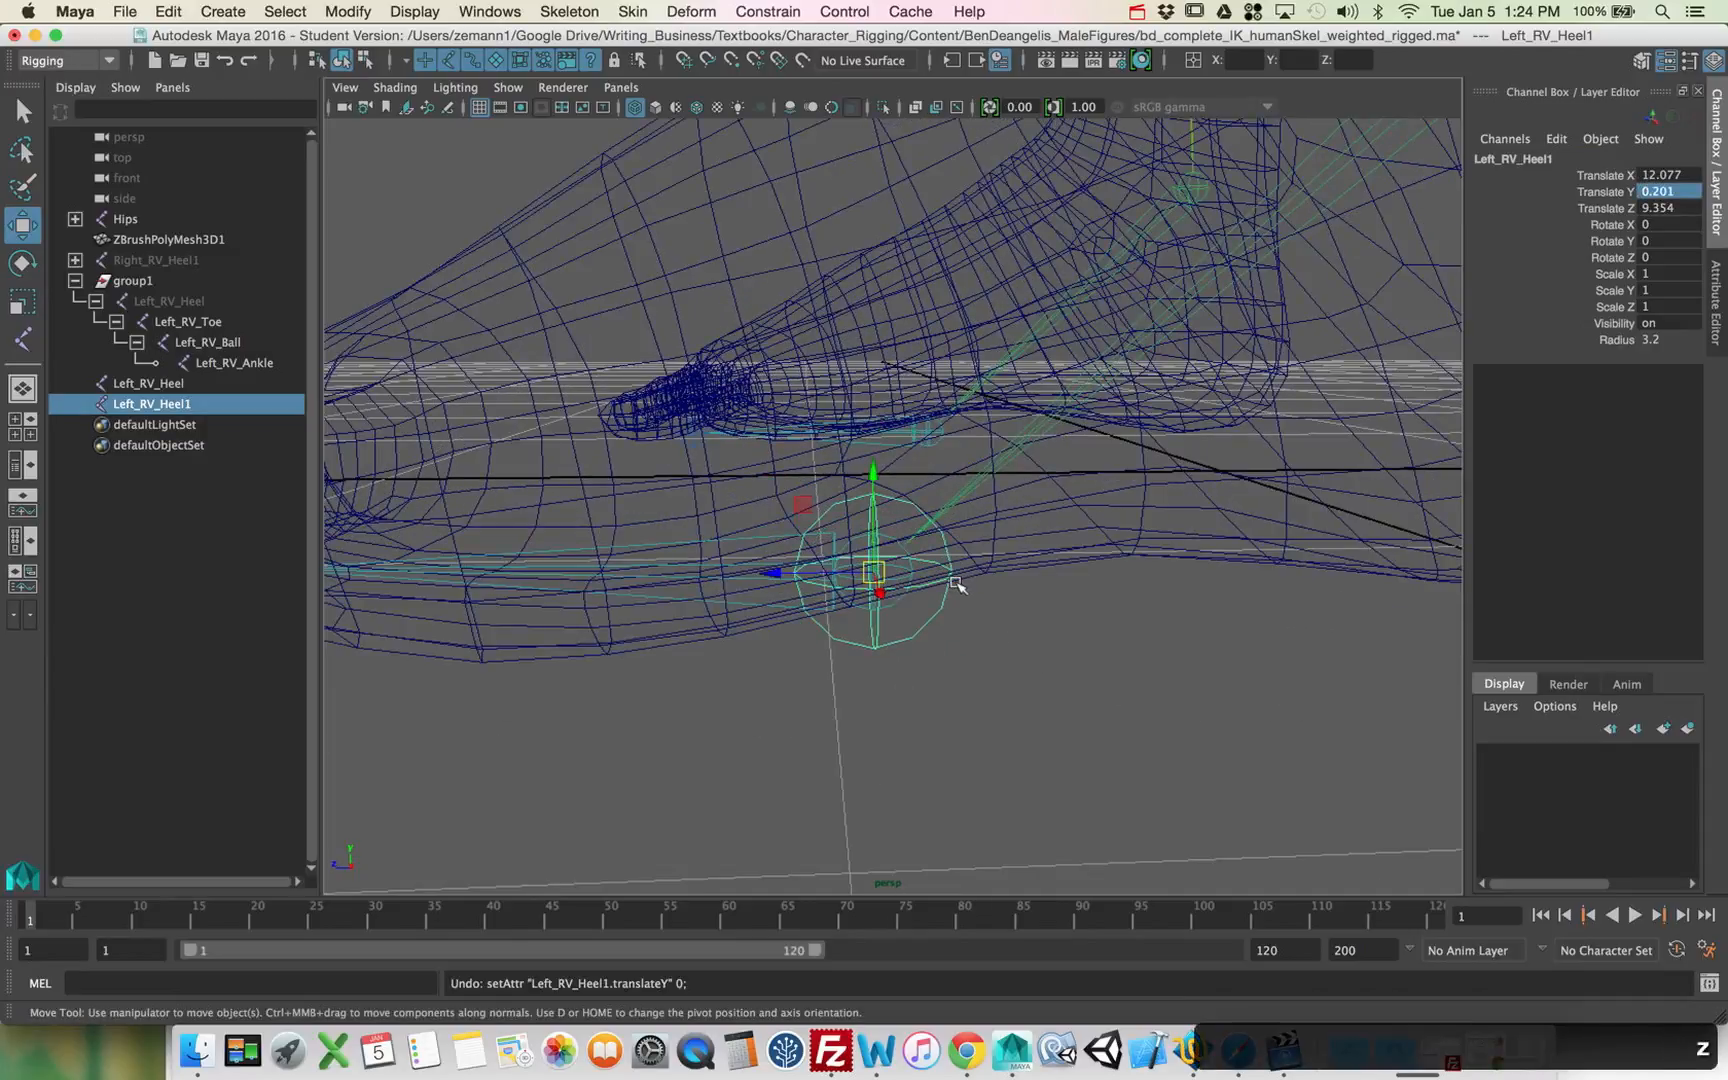
Step: Duplicate the joint at the ball of the foot and snap the copy forward onto the toe joint
{"action": "right_click_drag", "start_coordinate": [920, 602], "coordinate": [736, 608], "text": "alt"}
{"action": "key", "text": "super+d"}
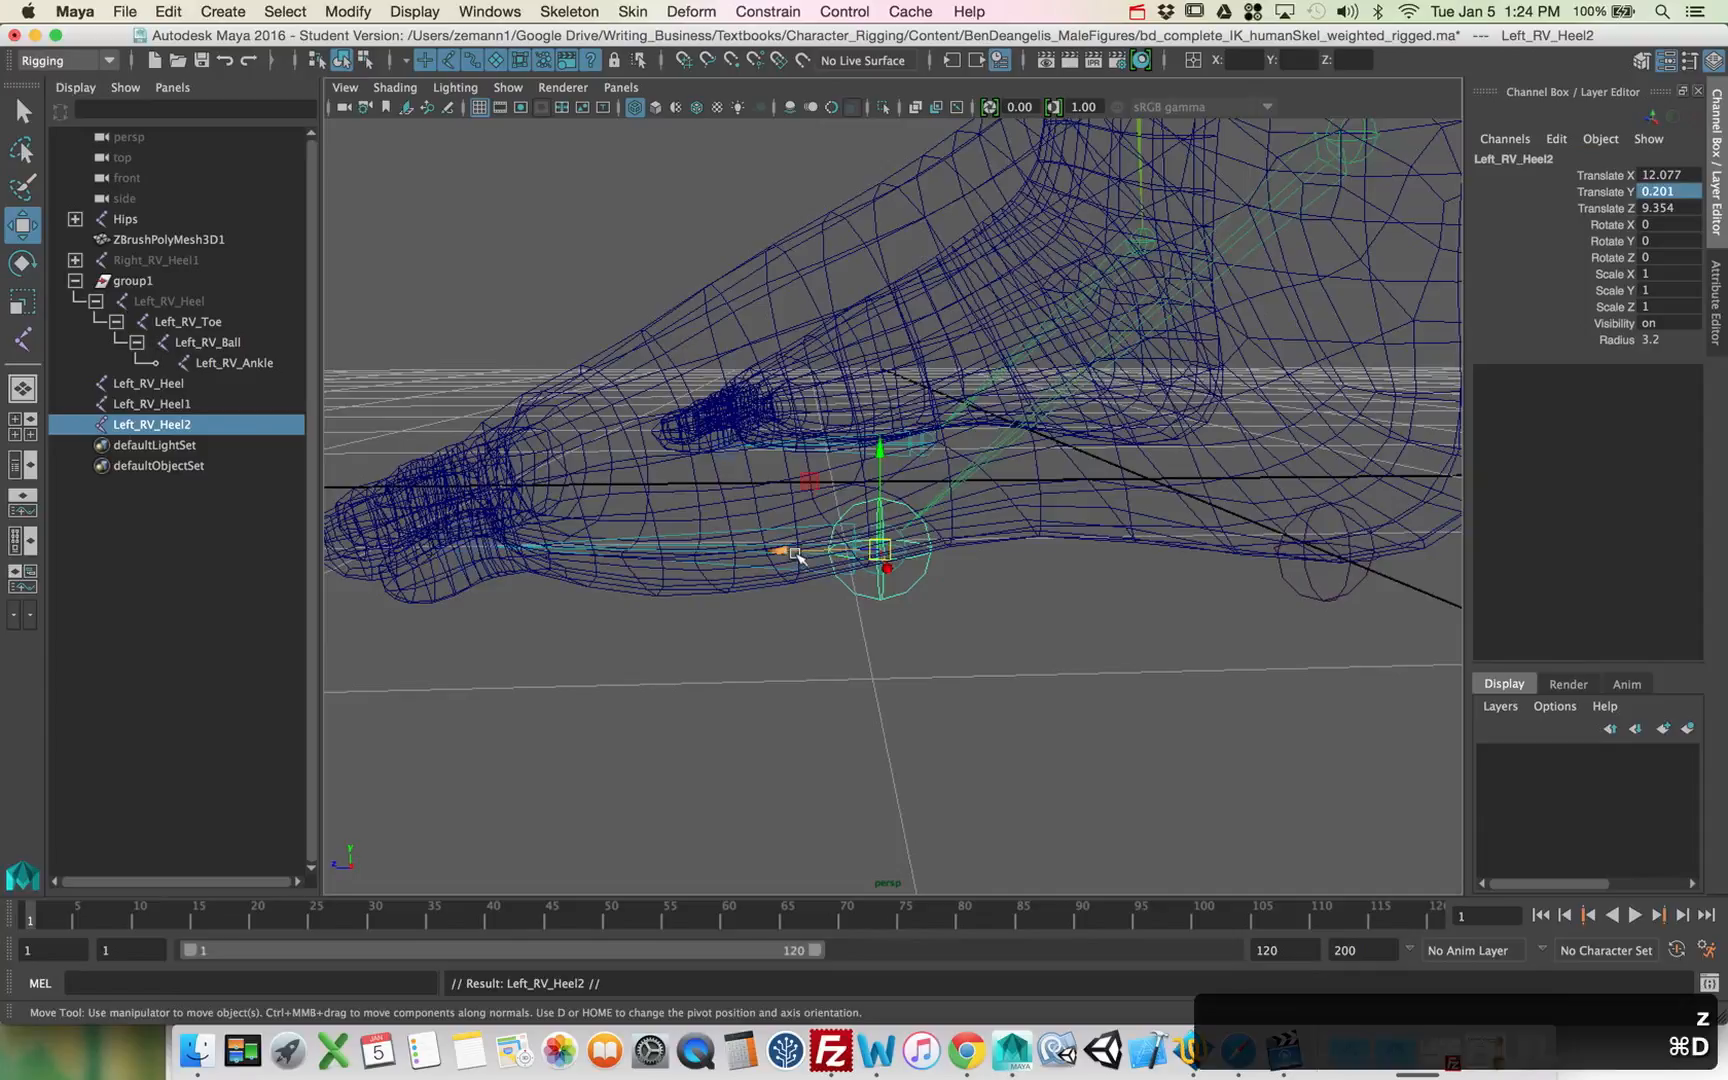
{"action": "left_click_drag", "start_coordinate": [795, 553], "coordinate": [516, 548]}
{"action": "left_click_drag", "start_coordinate": [516, 548], "coordinate": [960, 616], "text": "alt"}
Step: Rename the duplicated joint at the ball of the left foot as Left_RV_Ball
{"action": "left_click", "coordinate": [953, 567]}
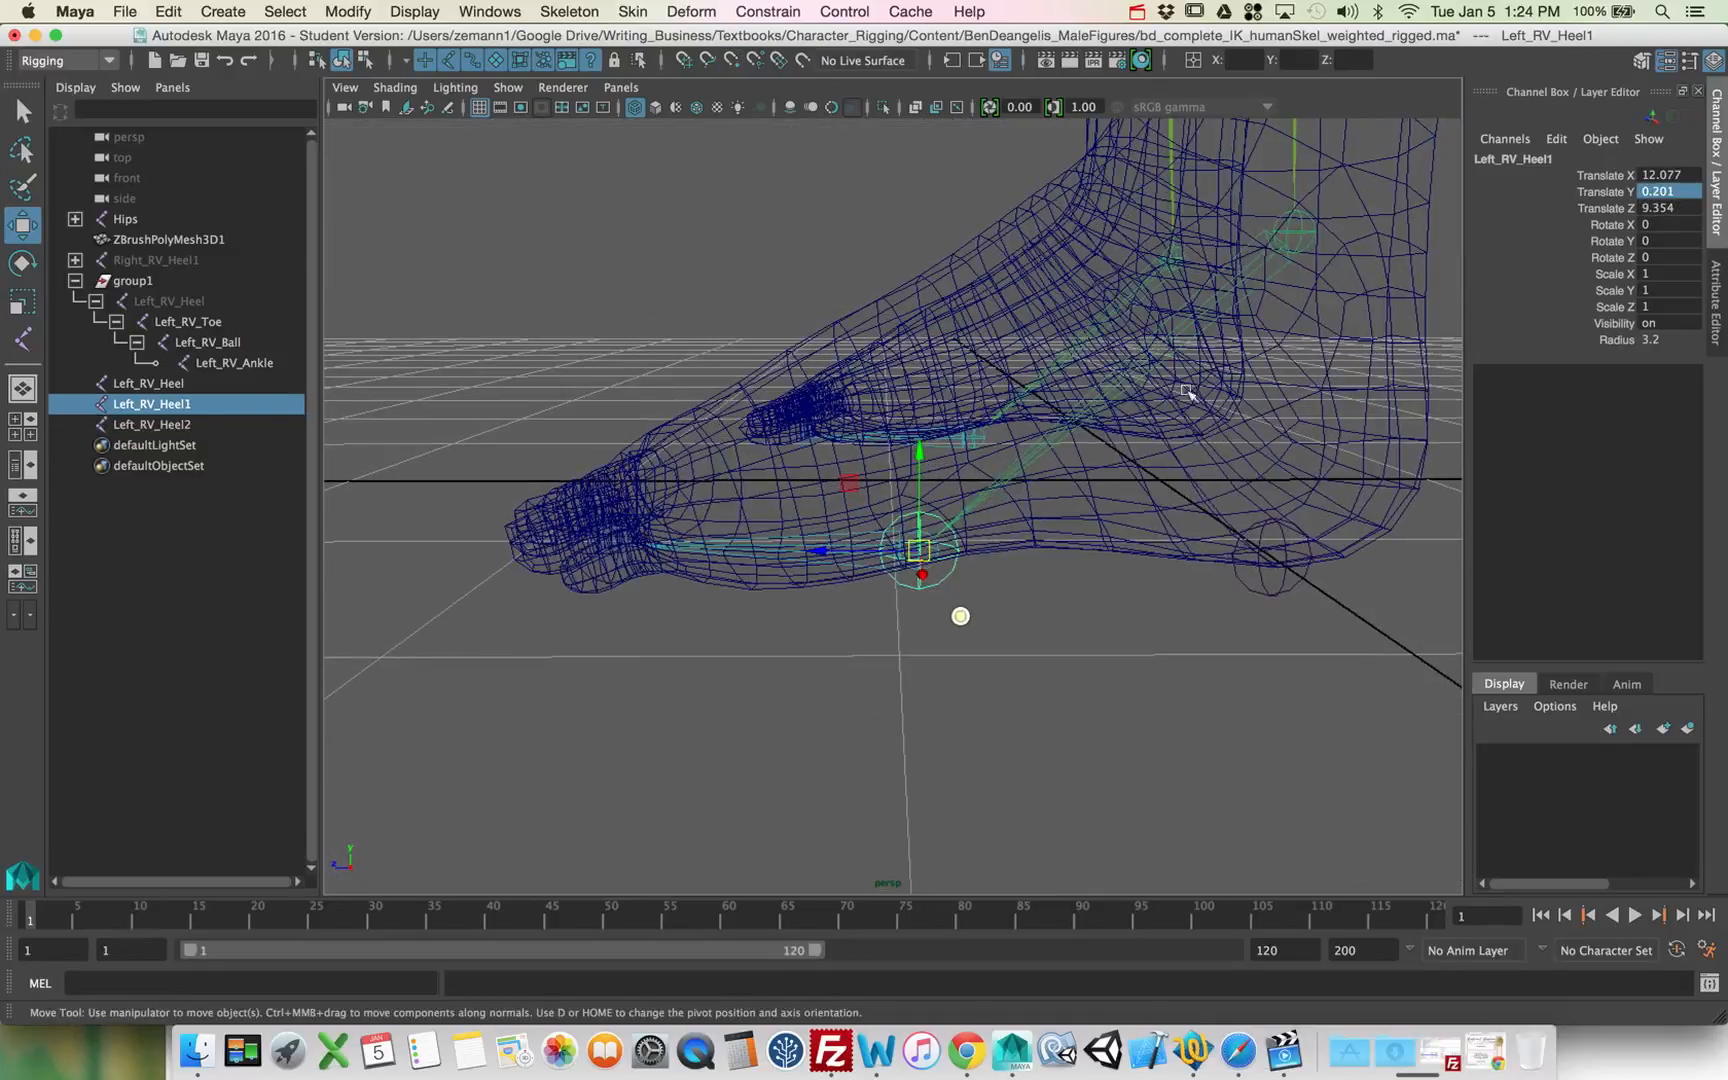
{"action": "left_click", "coordinate": [1565, 158]}
{"action": "key", "text": "BackSpace"}
{"action": "key", "text": "BackSpace"}
{"action": "key", "text": "BackSpace"}
{"action": "key", "text": "BackSpace"}
{"action": "key", "text": "BackSpace"}
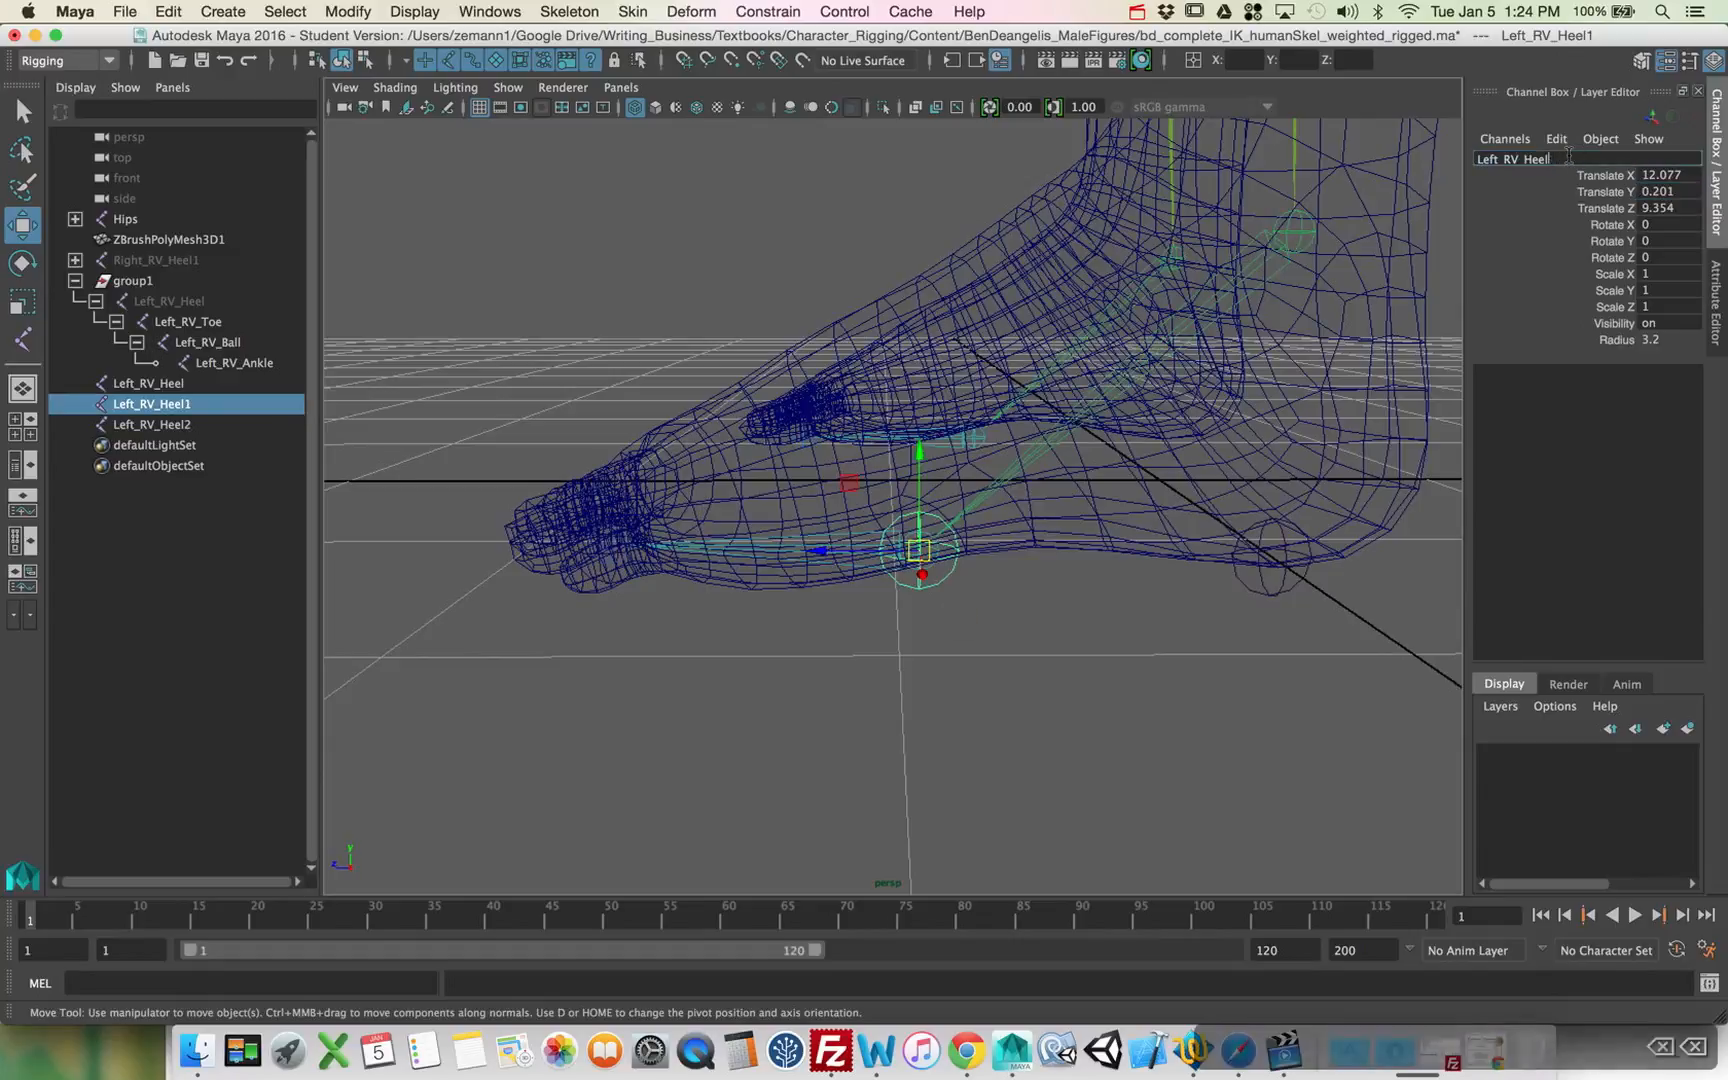
{"action": "type", "text": "Ball"}
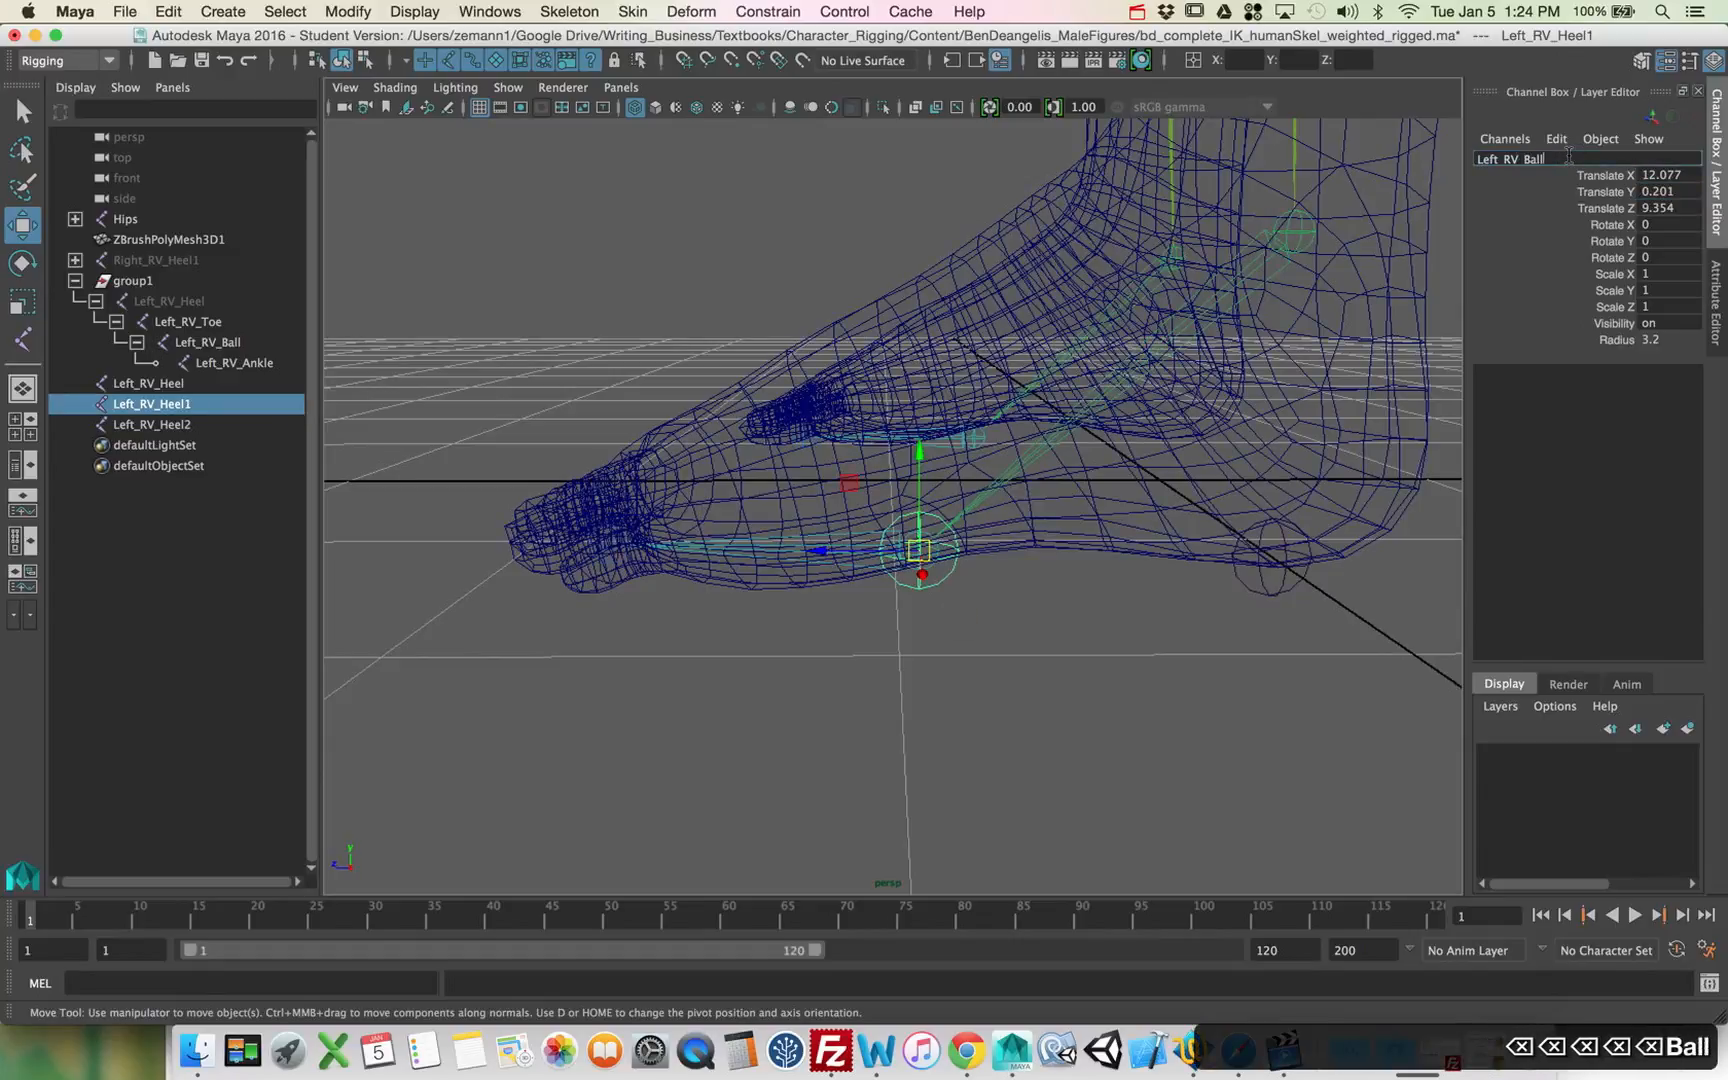
{"action": "key", "text": "Return"}
Step: Rename the duplicated joint at the toes as Left_RV_Toe
{"action": "left_click_drag", "start_coordinate": [622, 587], "coordinate": [656, 598], "text": "alt"}
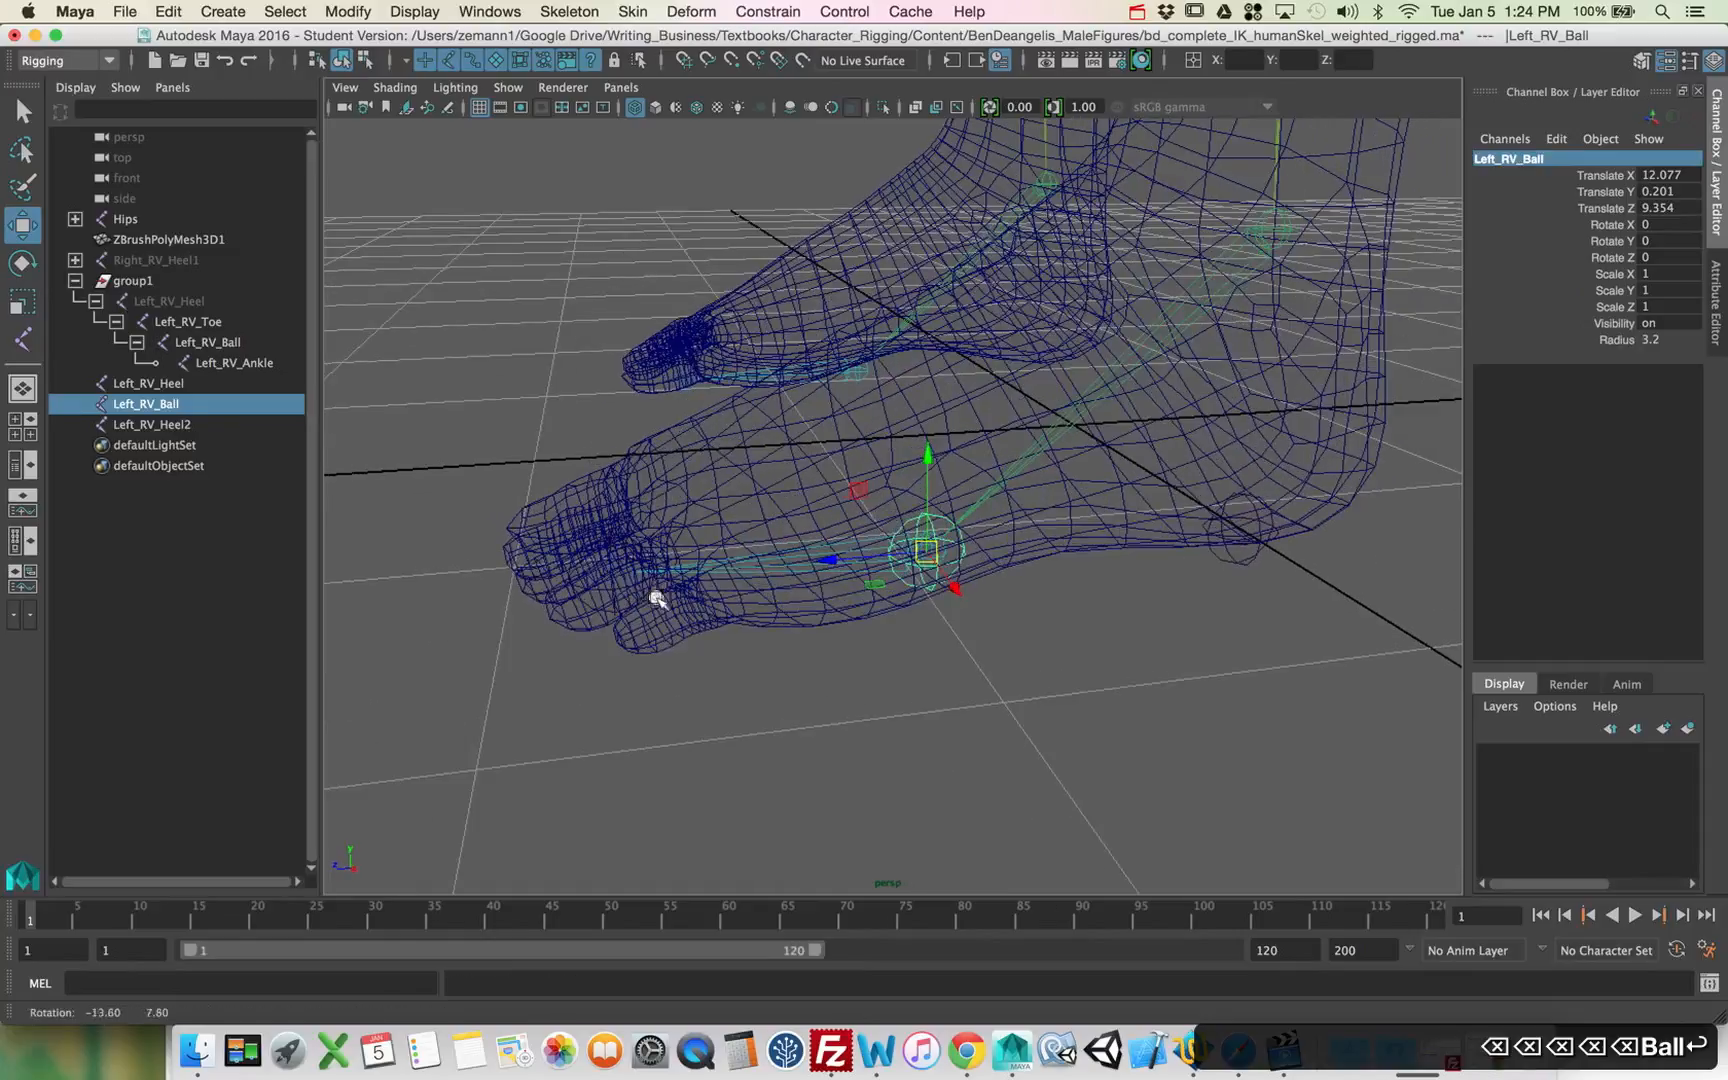
{"action": "left_click", "coordinate": [210, 425]}
{"action": "left_click", "coordinate": [1565, 158]}
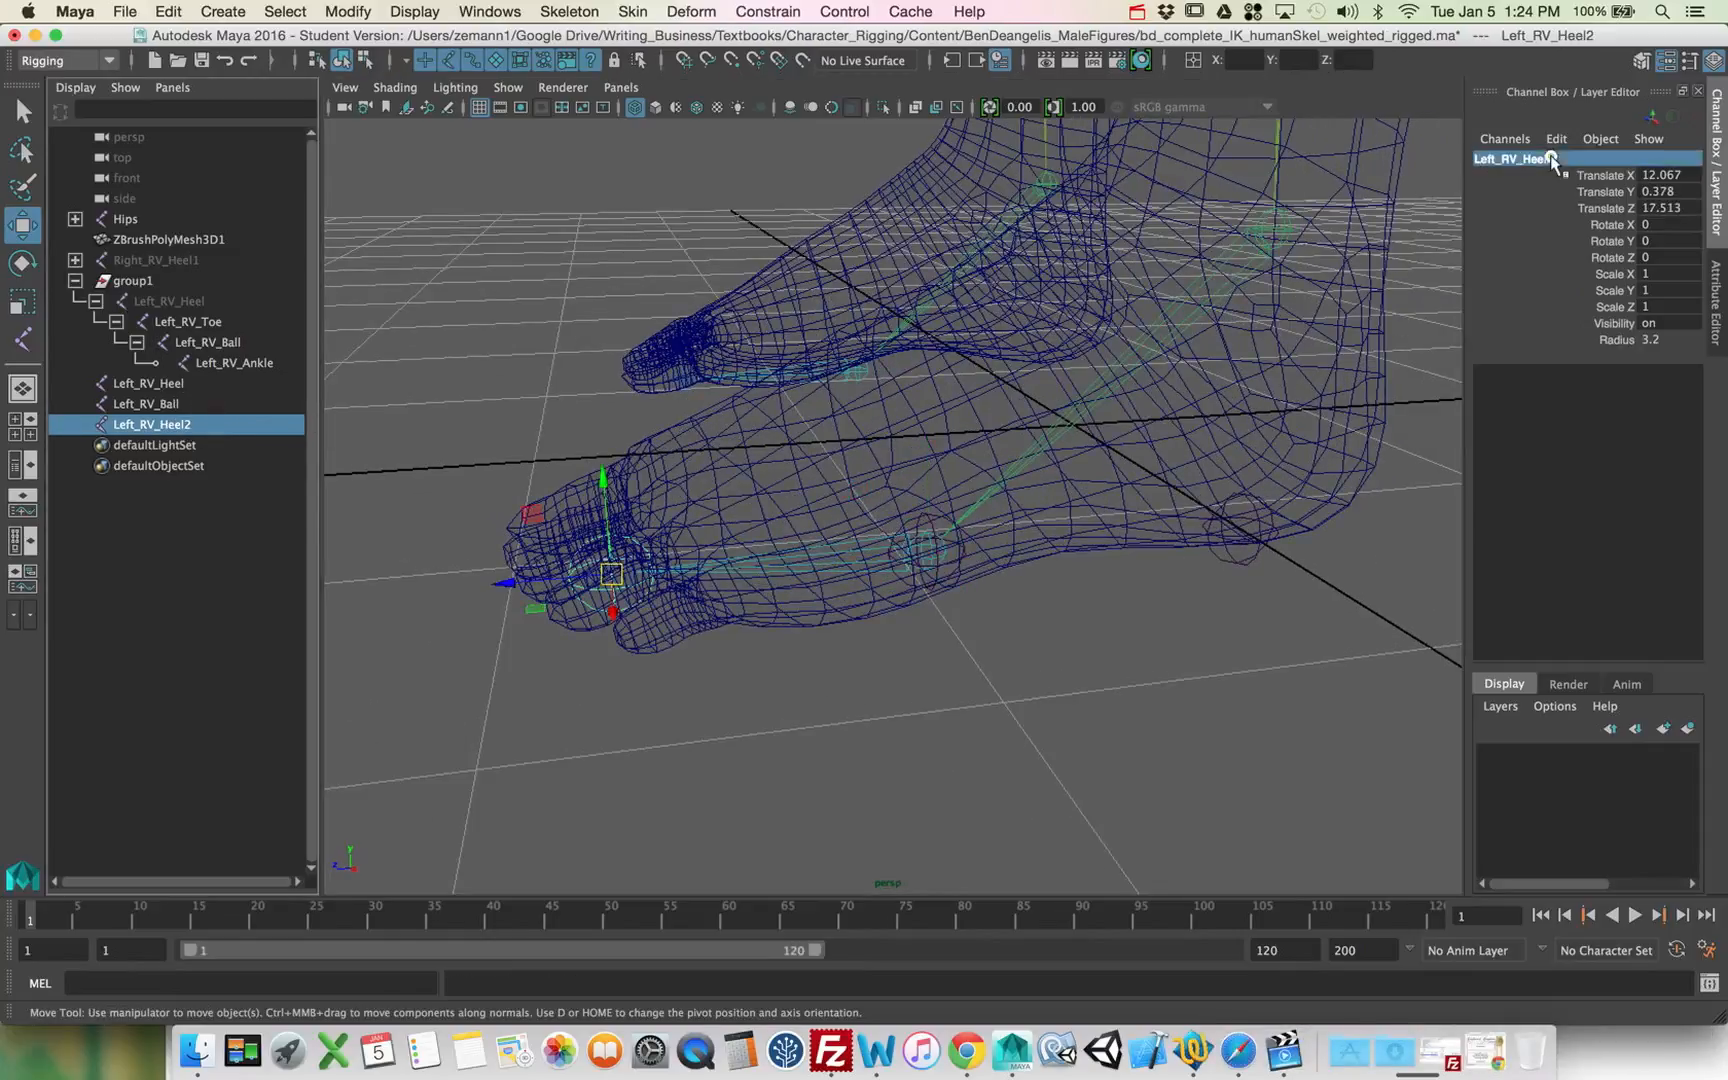
{"action": "key", "text": "BackSpace"}
{"action": "key", "text": "BackSpace"}
{"action": "key", "text": "BackSpace"}
{"action": "key", "text": "BackSpace"}
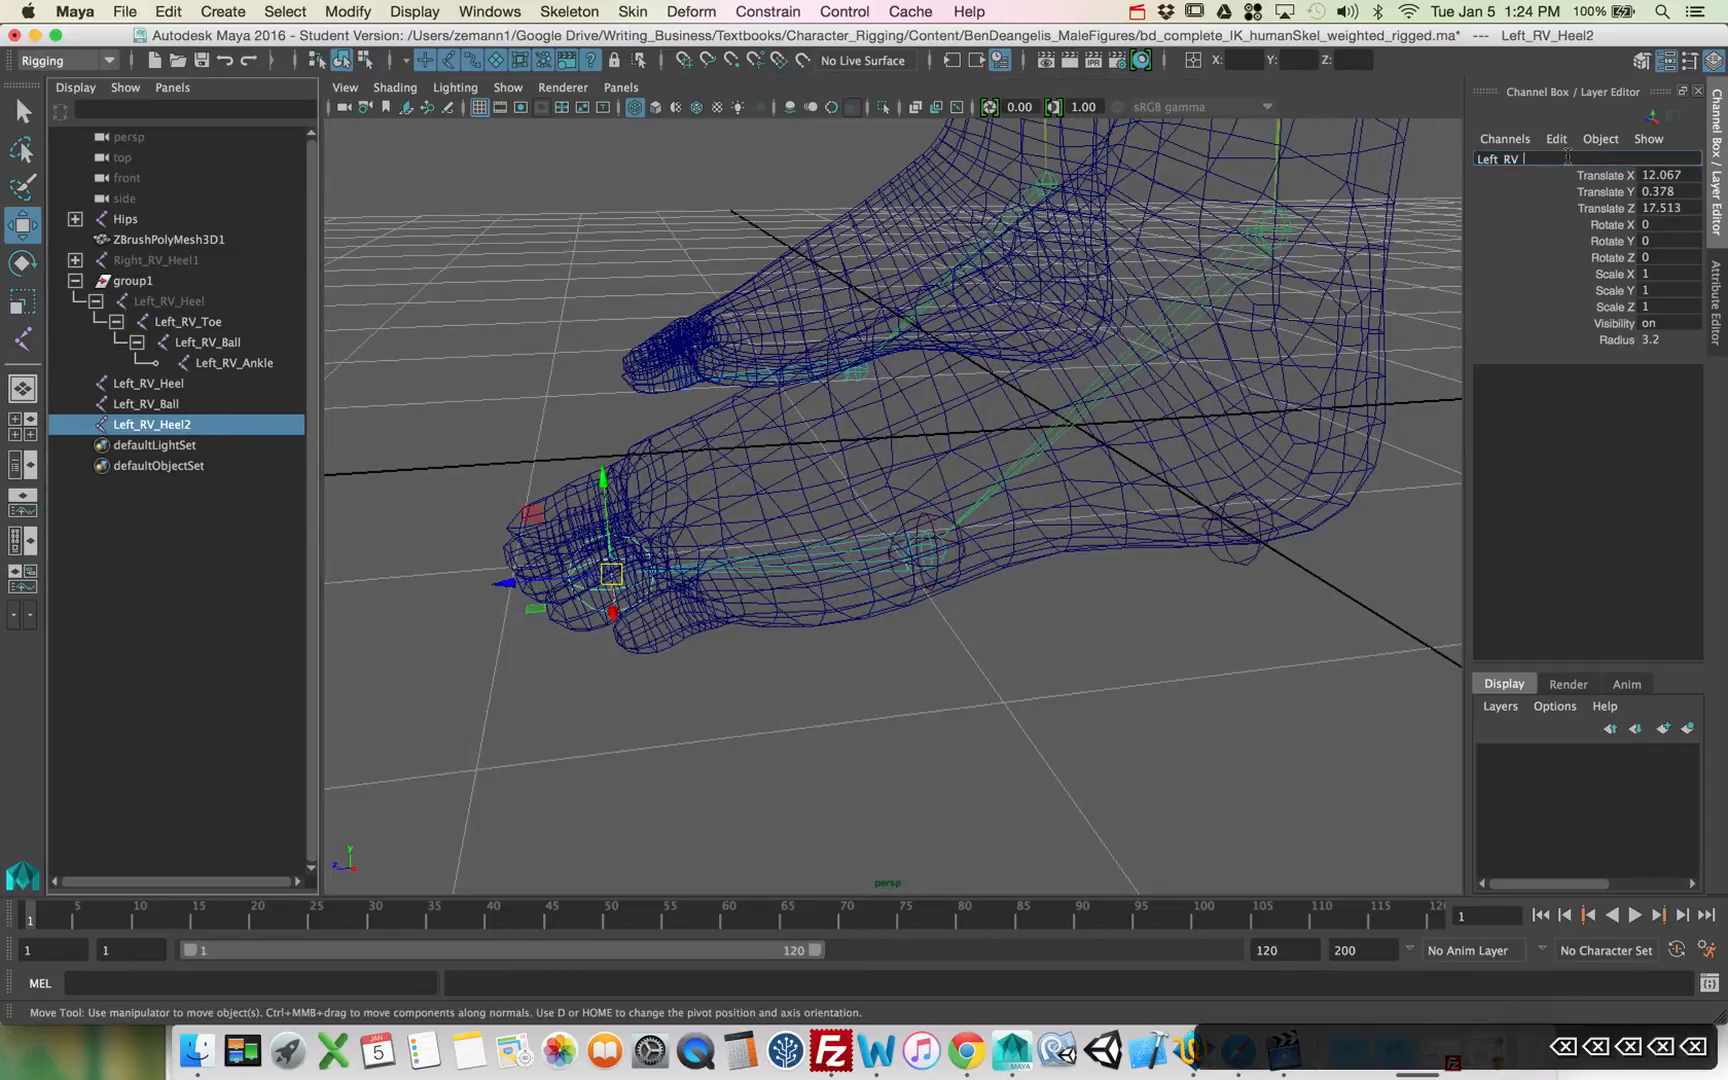
{"action": "type", "text": "Toe"}
{"action": "key", "text": "Return"}
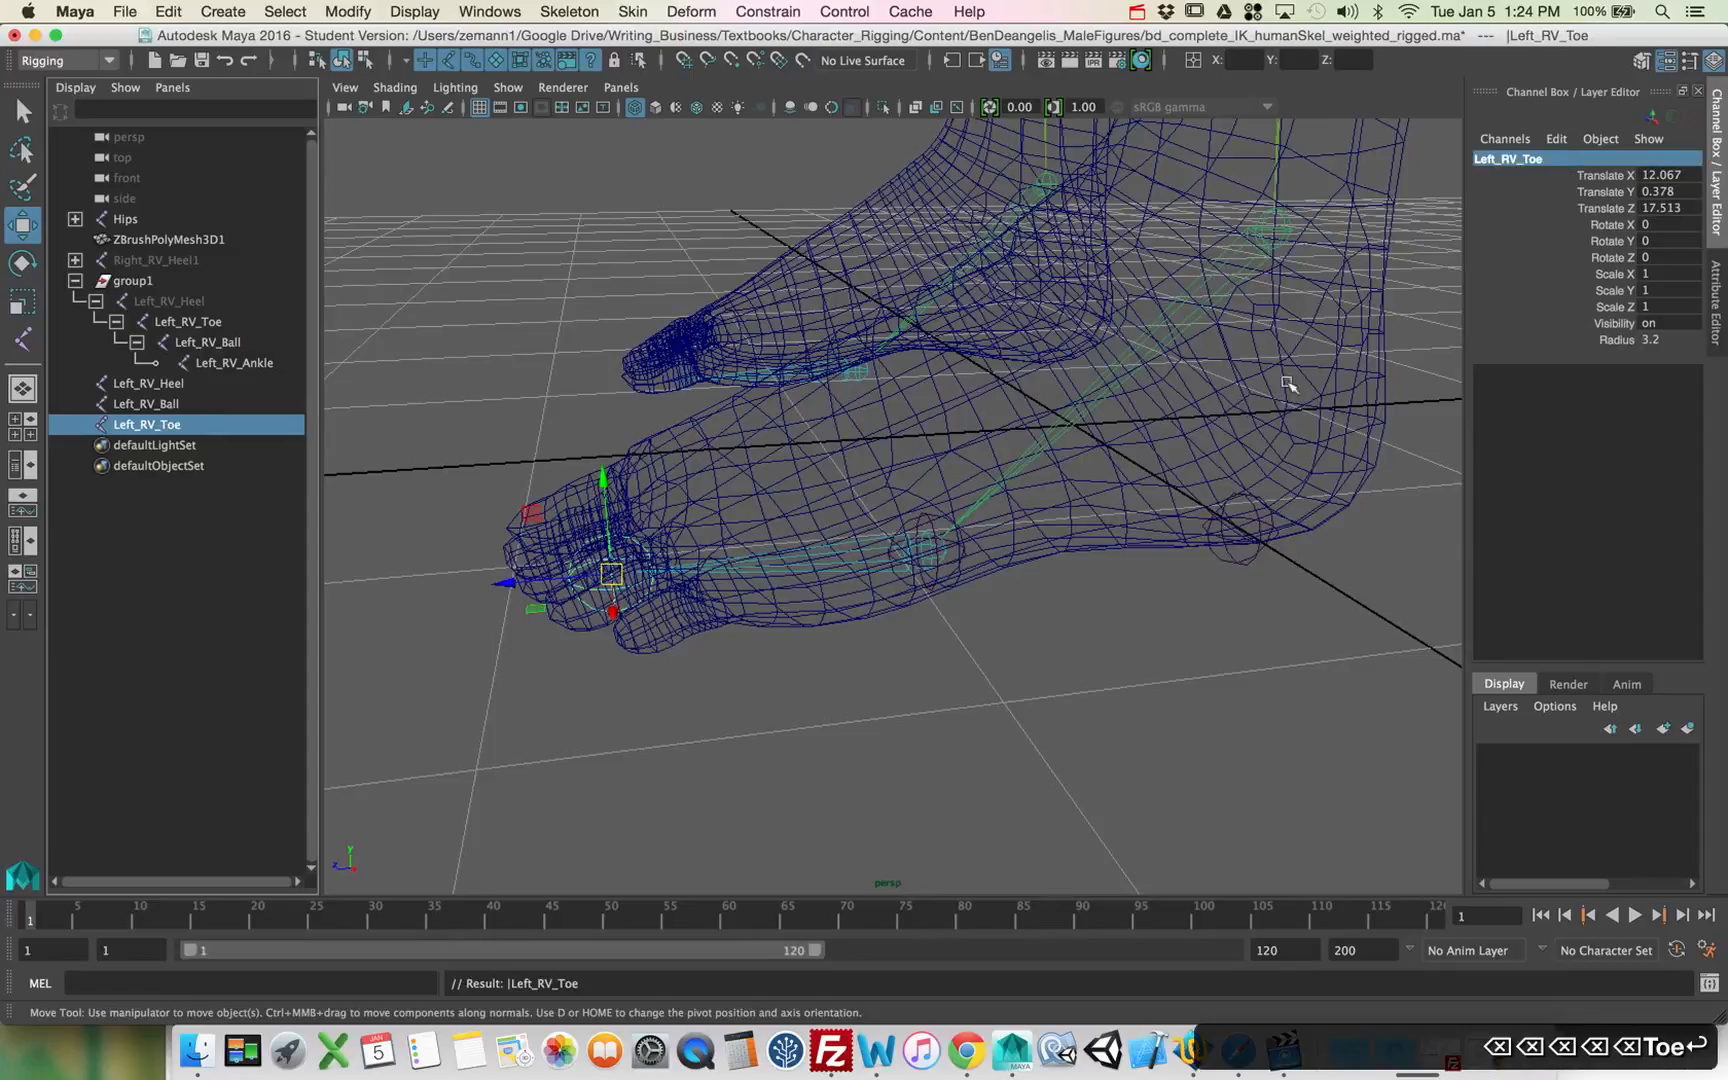
Step: Duplicate the Left_RV_Toe joint and snap the copy onto the Left_Ankle joint
{"action": "key", "text": "super+d"}
{"action": "left_click_drag", "start_coordinate": [1157, 455], "coordinate": [1055, 502], "text": "alt"}
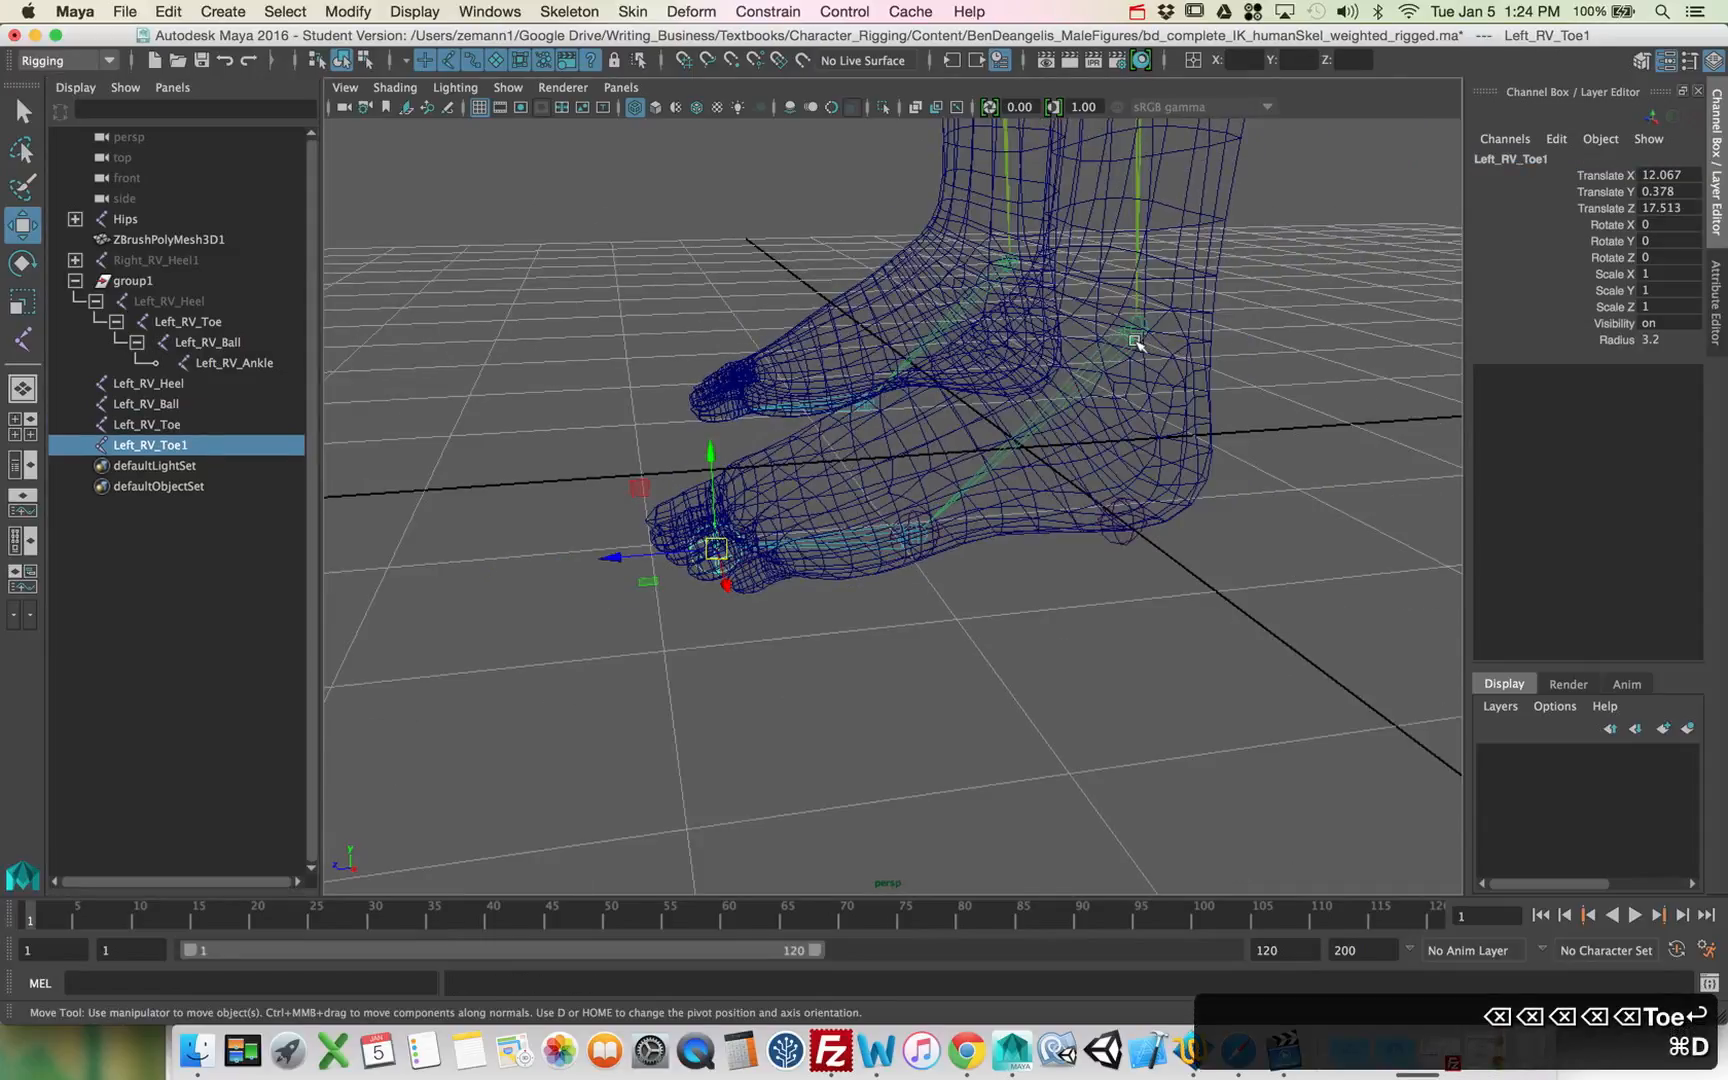
{"action": "key", "text": "v"}
{"action": "left_click_drag", "start_coordinate": [727, 549], "coordinate": [1158, 338]}
{"action": "middle_click_drag", "start_coordinate": [1157, 338], "coordinate": [1126, 391], "text": "alt"}
{"action": "right_click_drag", "start_coordinate": [1126, 391], "coordinate": [1319, 413], "text": "alt"}
{"action": "left_click_drag", "start_coordinate": [1319, 413], "coordinate": [1224, 413], "text": "alt"}
Step: Rename the duplicated joint at the ankle as Left_RV_Ankle
{"action": "left_click", "coordinate": [1540, 160]}
{"action": "key", "text": "BackSpace"}
{"action": "key", "text": "BackSpace"}
{"action": "key", "text": "BackSpace"}
{"action": "key", "text": "BackSpace"}
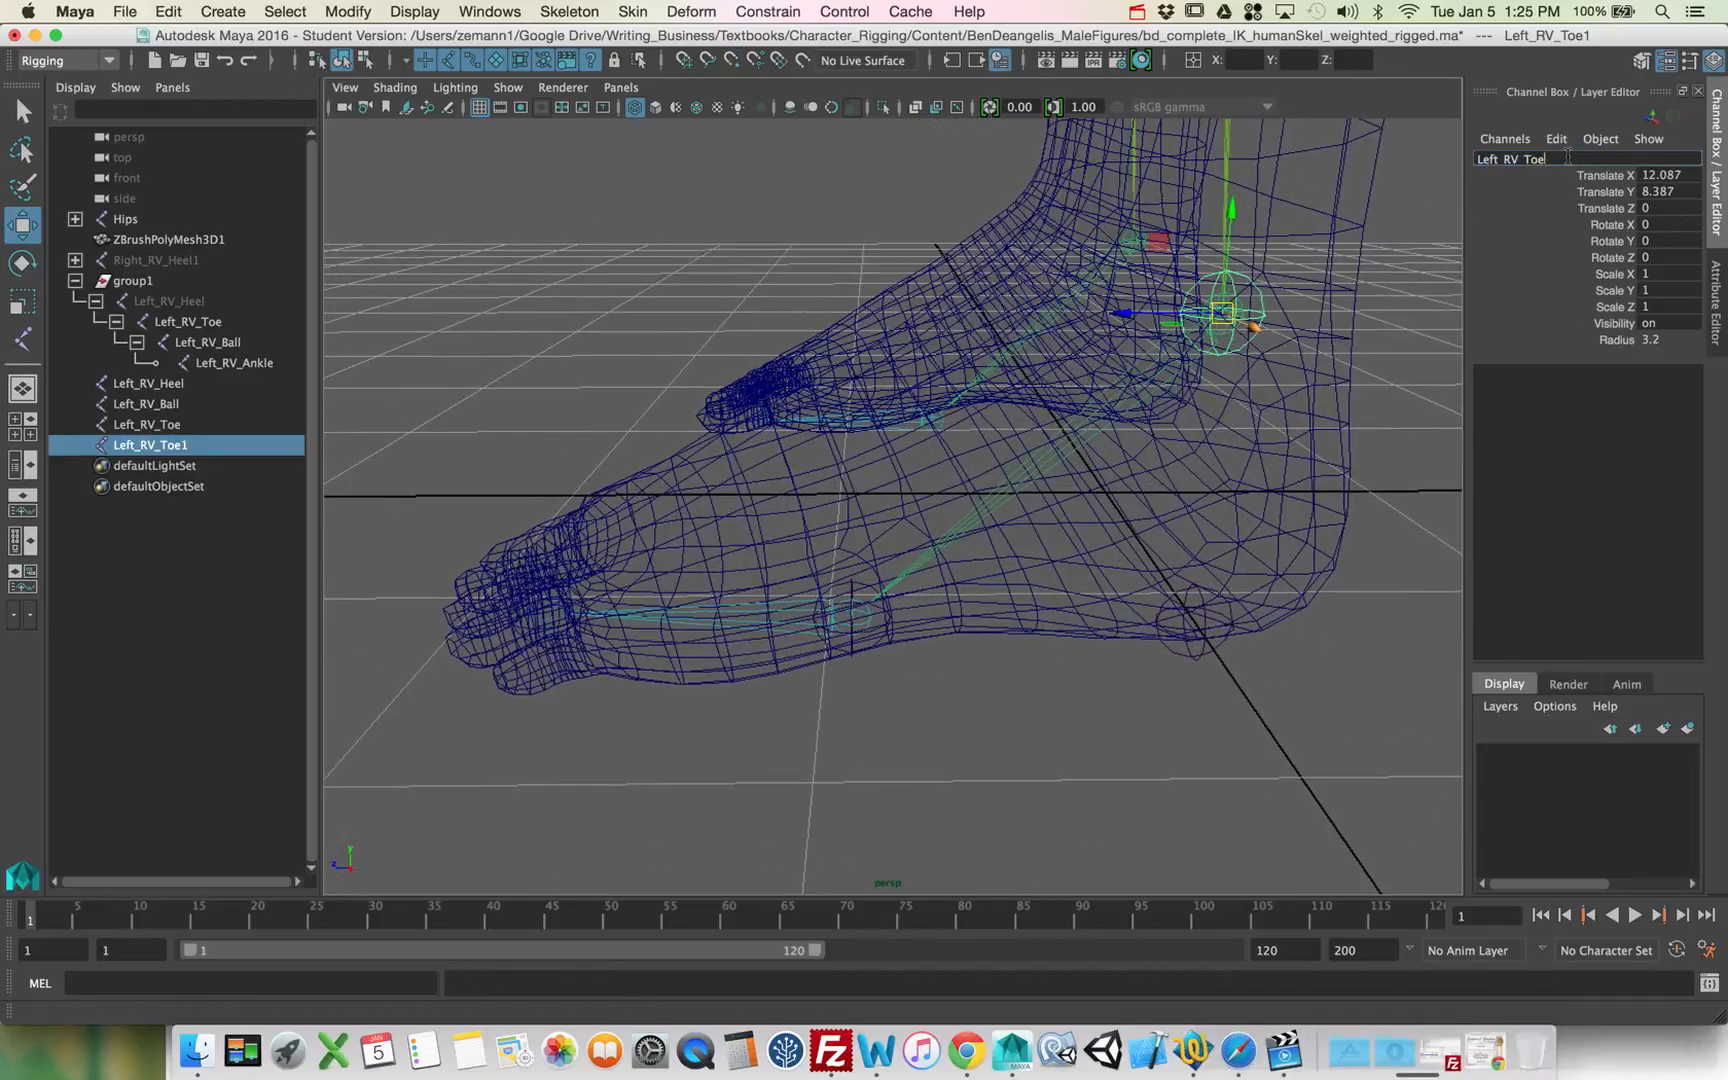
{"action": "type", "text": "Ankle"}
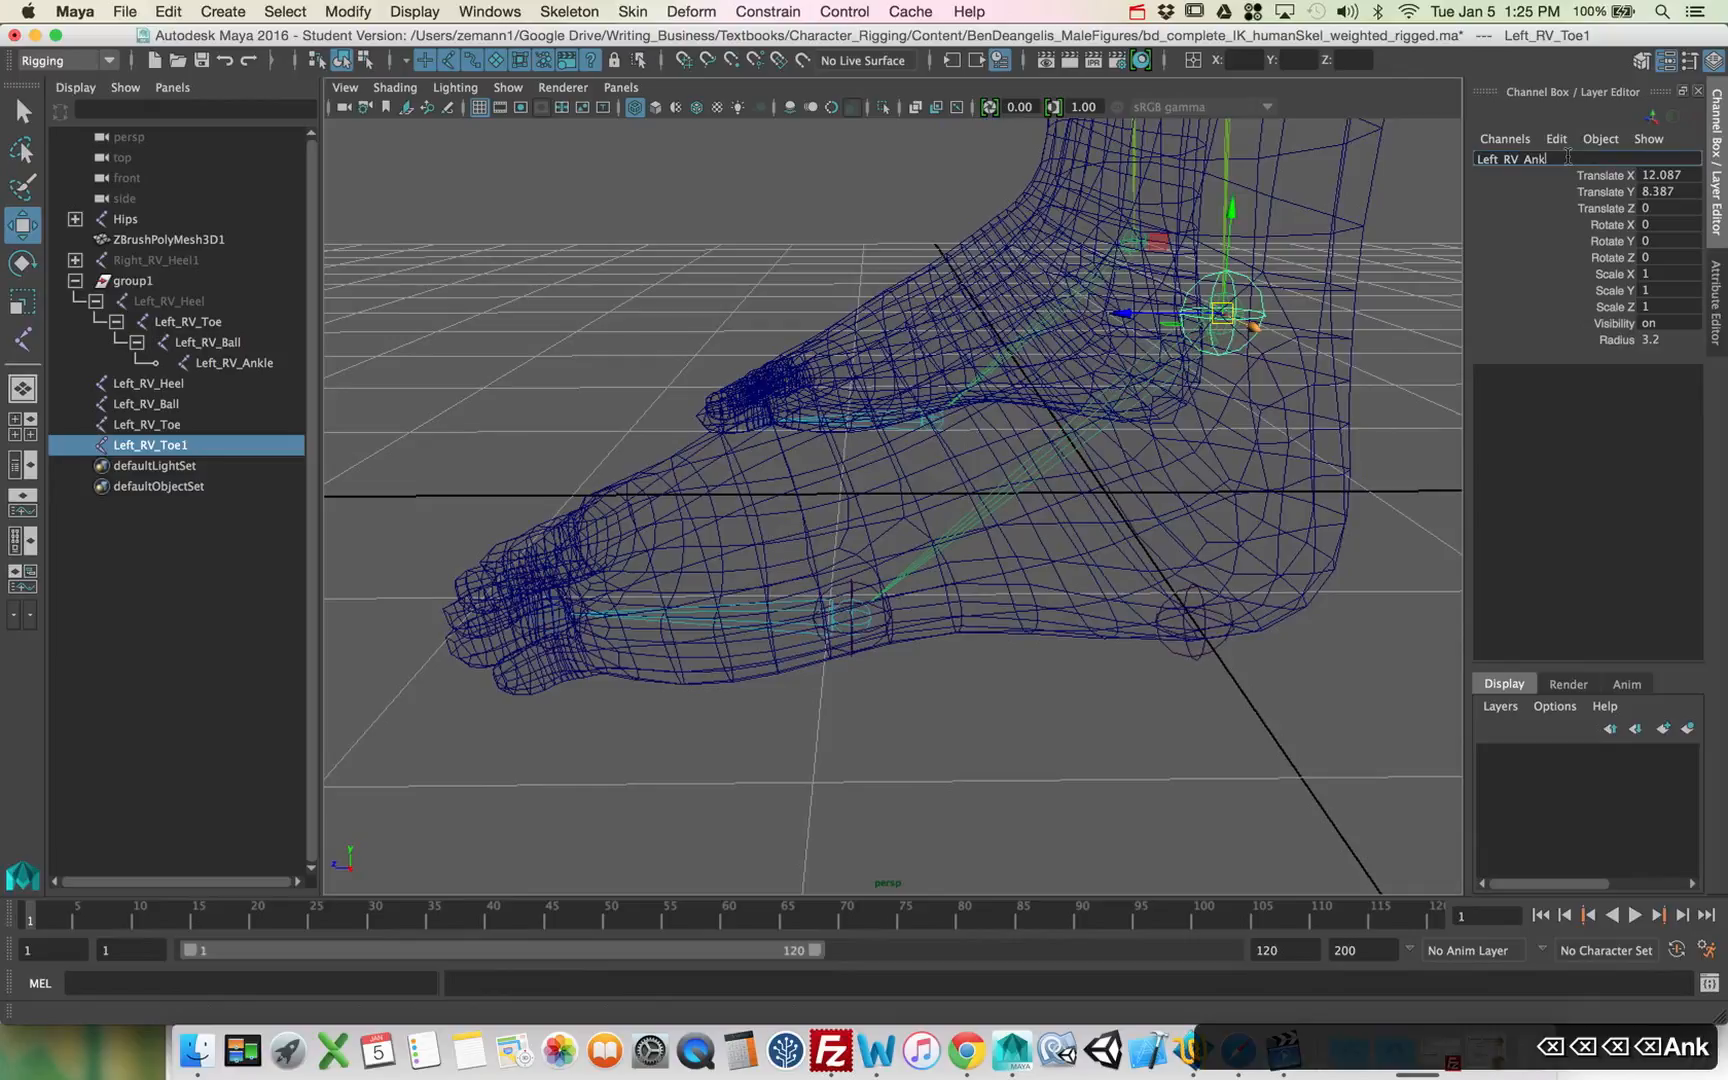
{"action": "key", "text": "Return"}
Step: Check the Left_RV_Heel, Left_RV_Ball, Left_RV_Toe and Left_RV_Ankle joints by selecting each in turn and viewing its position in the foot
{"action": "left_click", "coordinate": [1210, 658]}
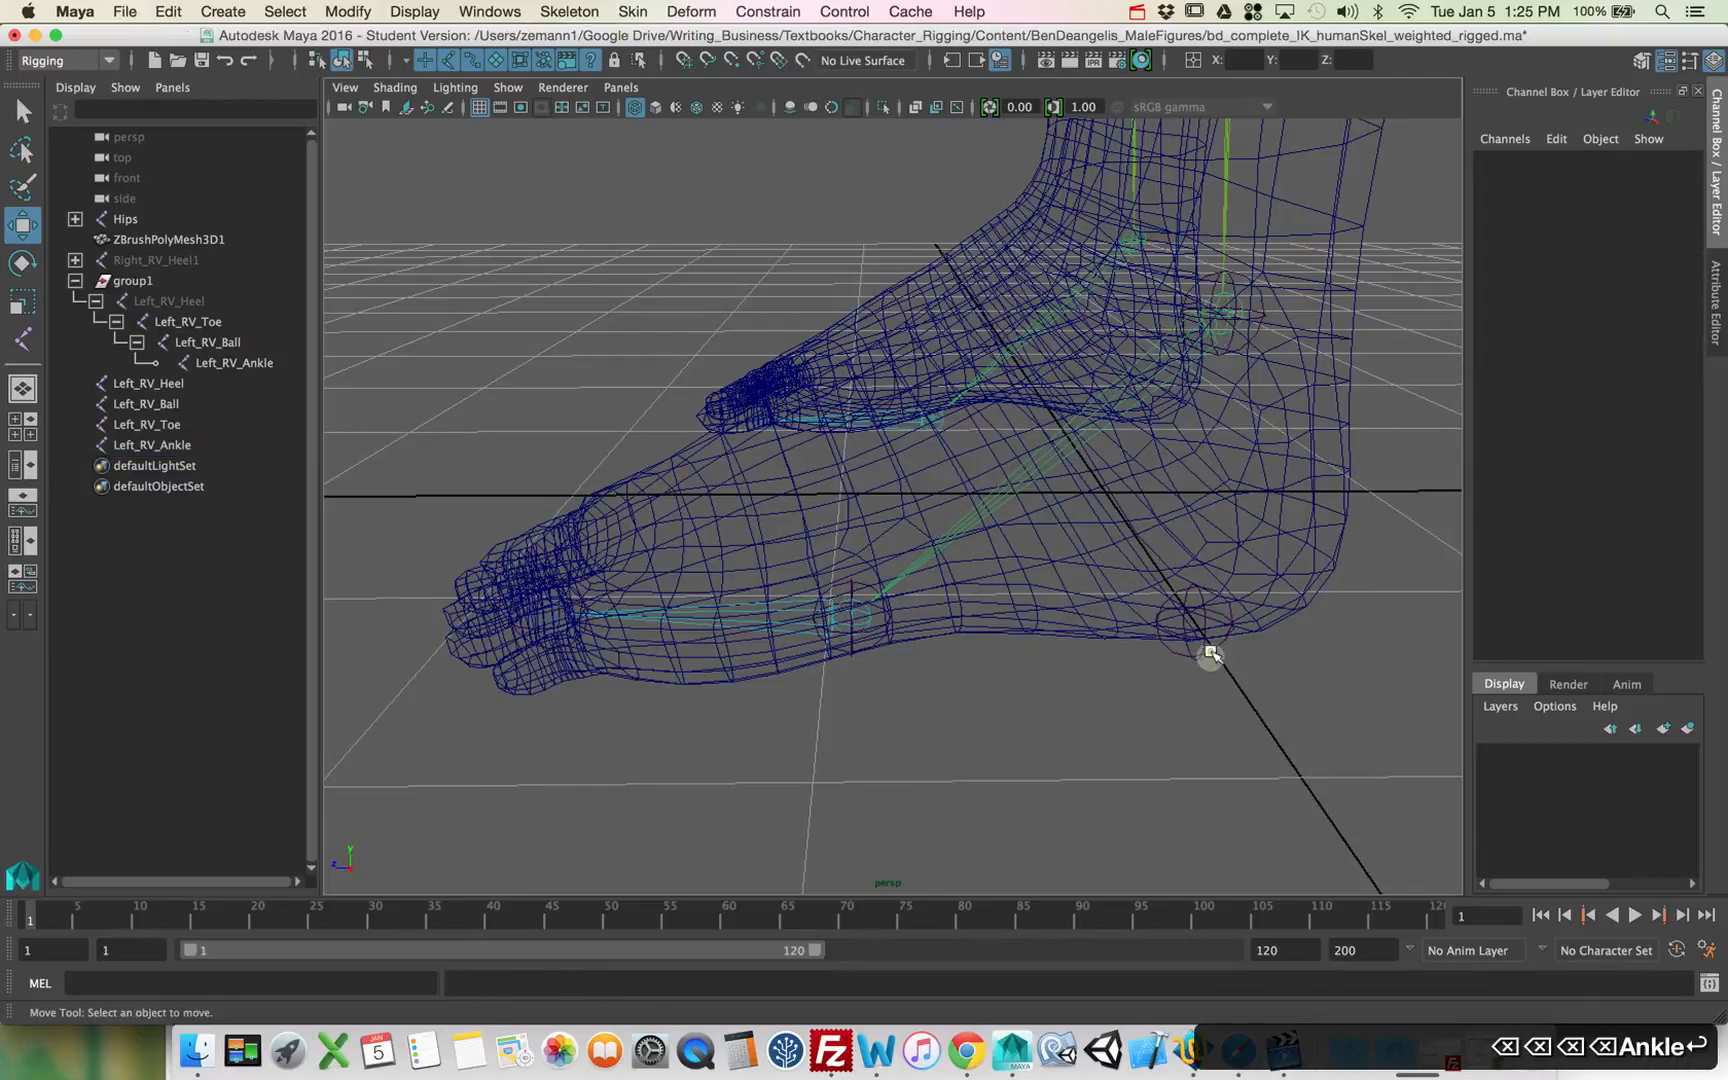
{"action": "left_click", "coordinate": [1246, 340]}
{"action": "left_click_drag", "start_coordinate": [1248, 342], "coordinate": [1380, 343], "text": "alt"}
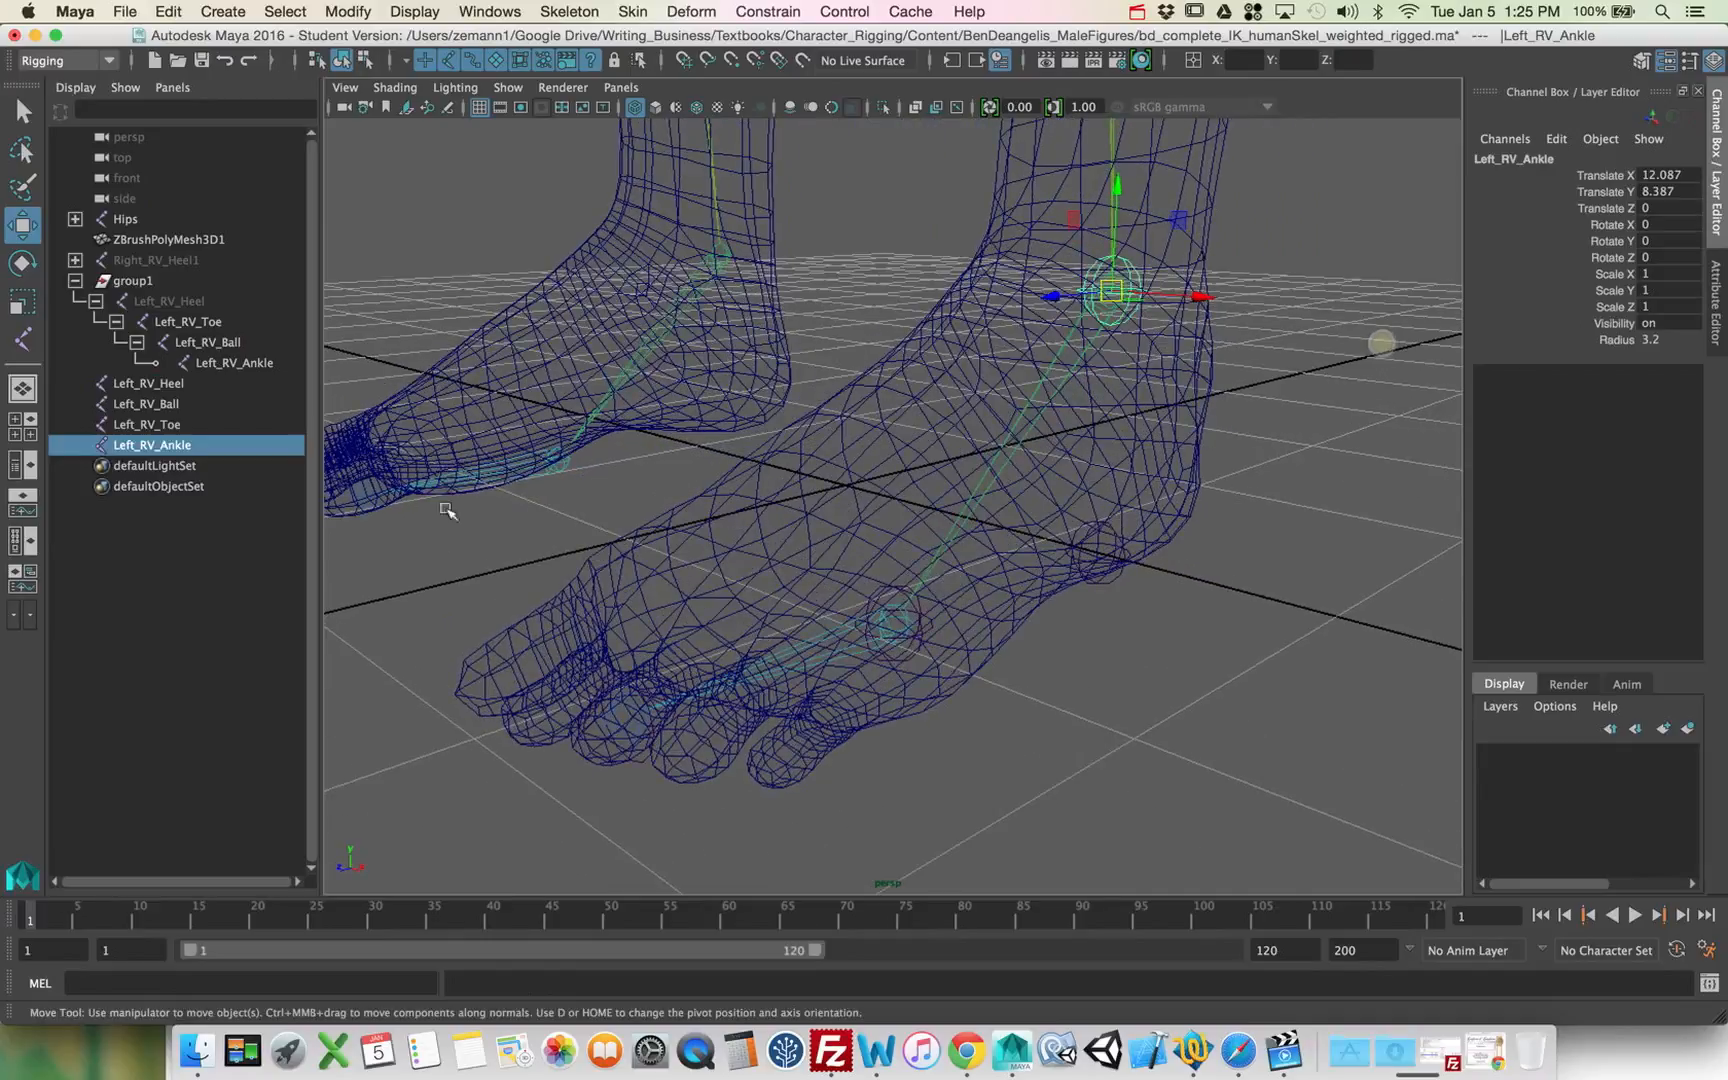
{"action": "left_click", "coordinate": [216, 384]}
{"action": "left_click", "coordinate": [215, 404]}
{"action": "left_click", "coordinate": [216, 425]}
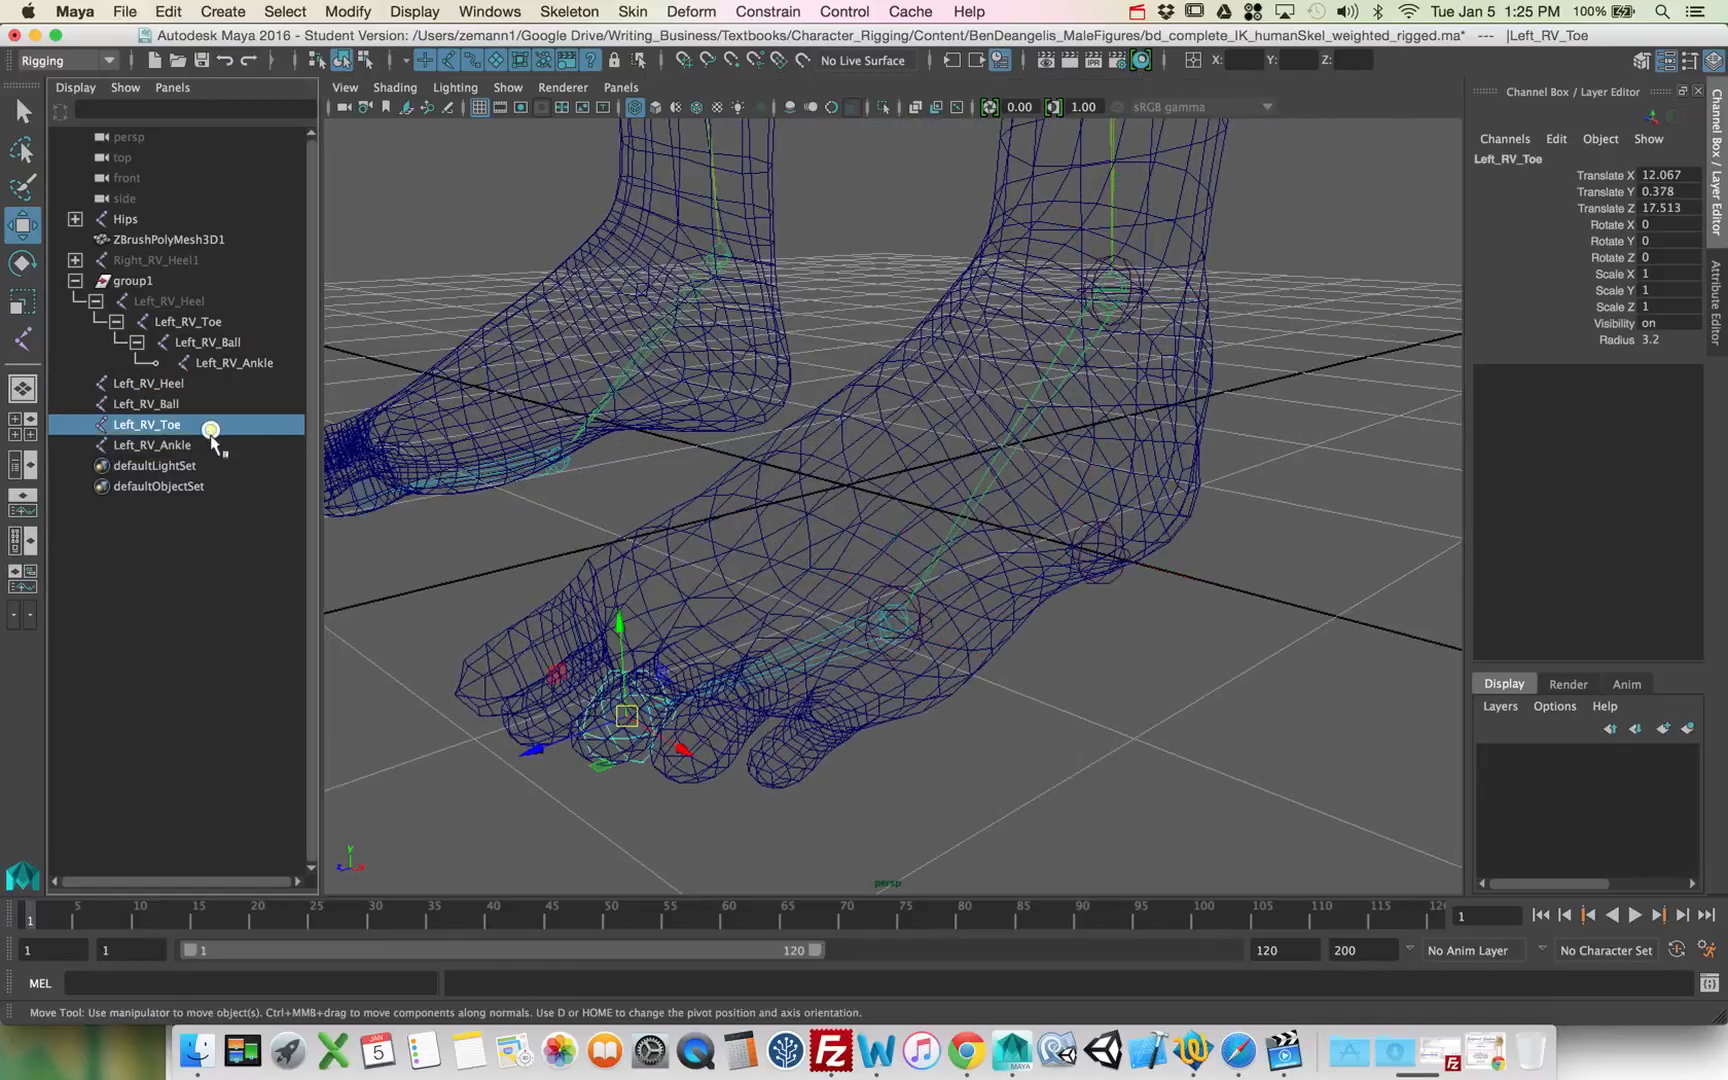
{"action": "left_click", "coordinate": [216, 445]}
{"action": "left_click_drag", "start_coordinate": [1128, 401], "coordinate": [1105, 410], "text": "alt"}
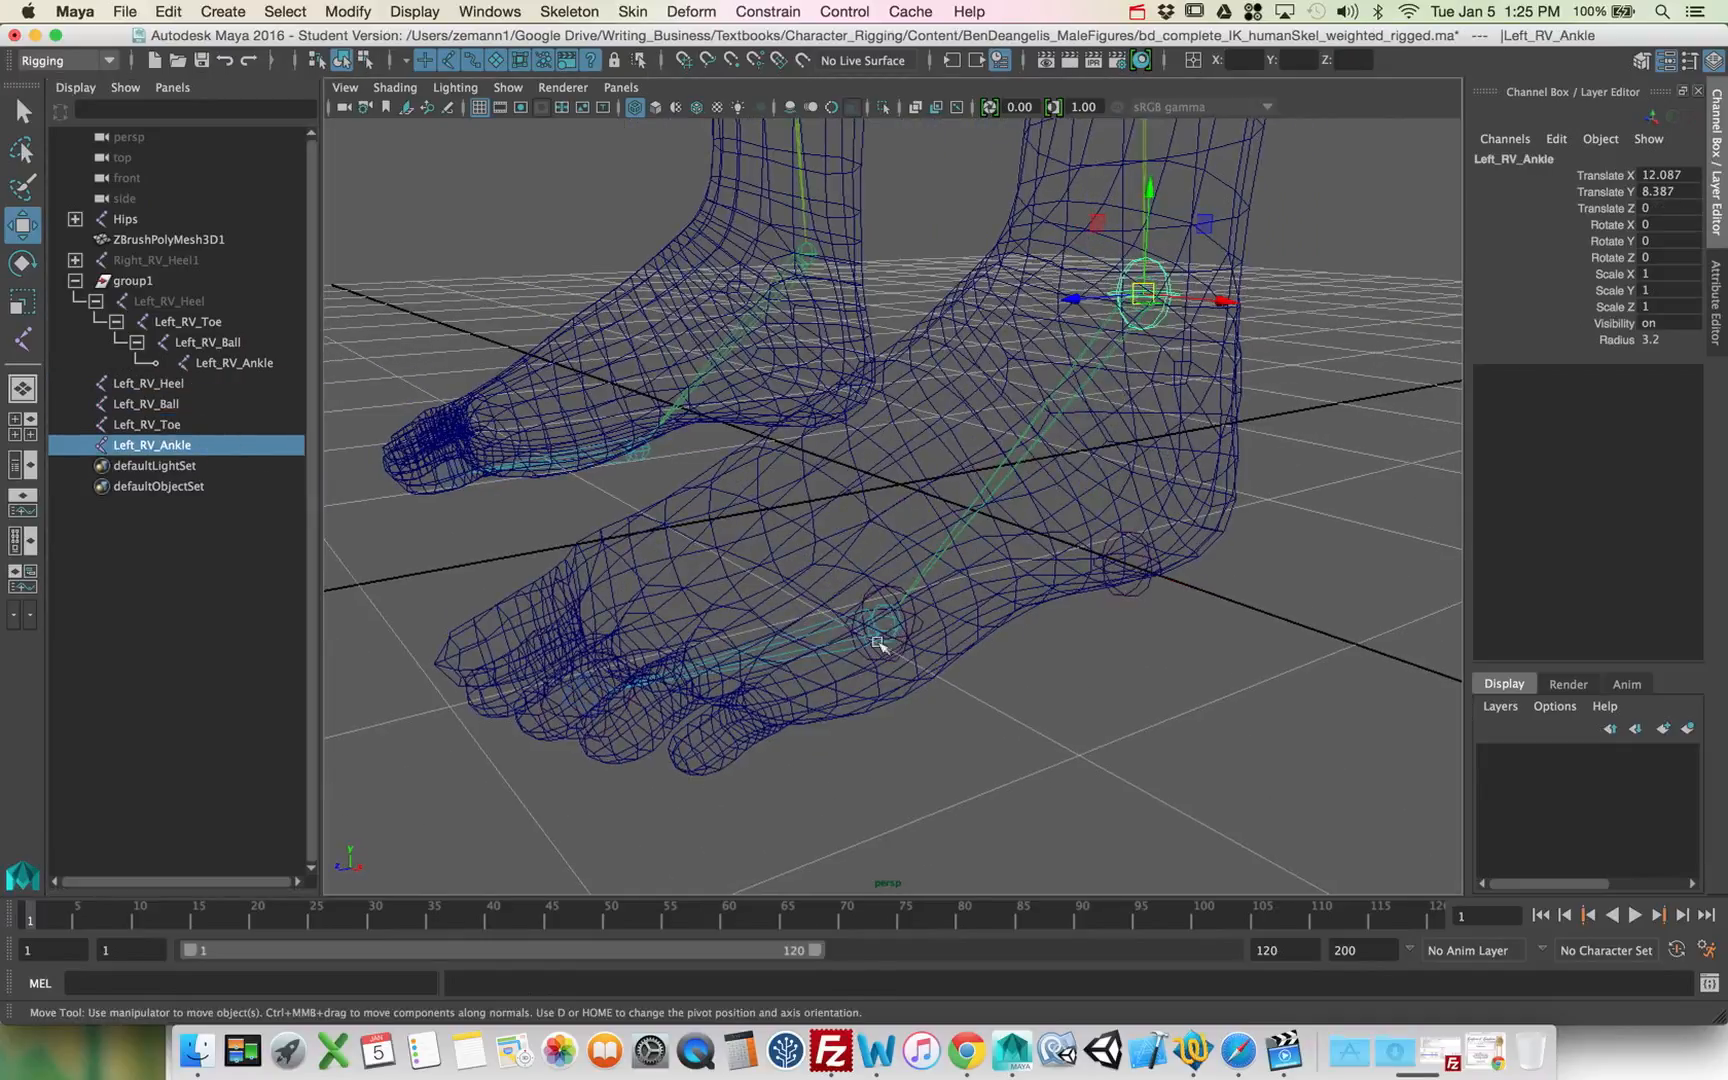
{"action": "left_click_drag", "start_coordinate": [1095, 617], "coordinate": [1040, 605], "text": "alt"}
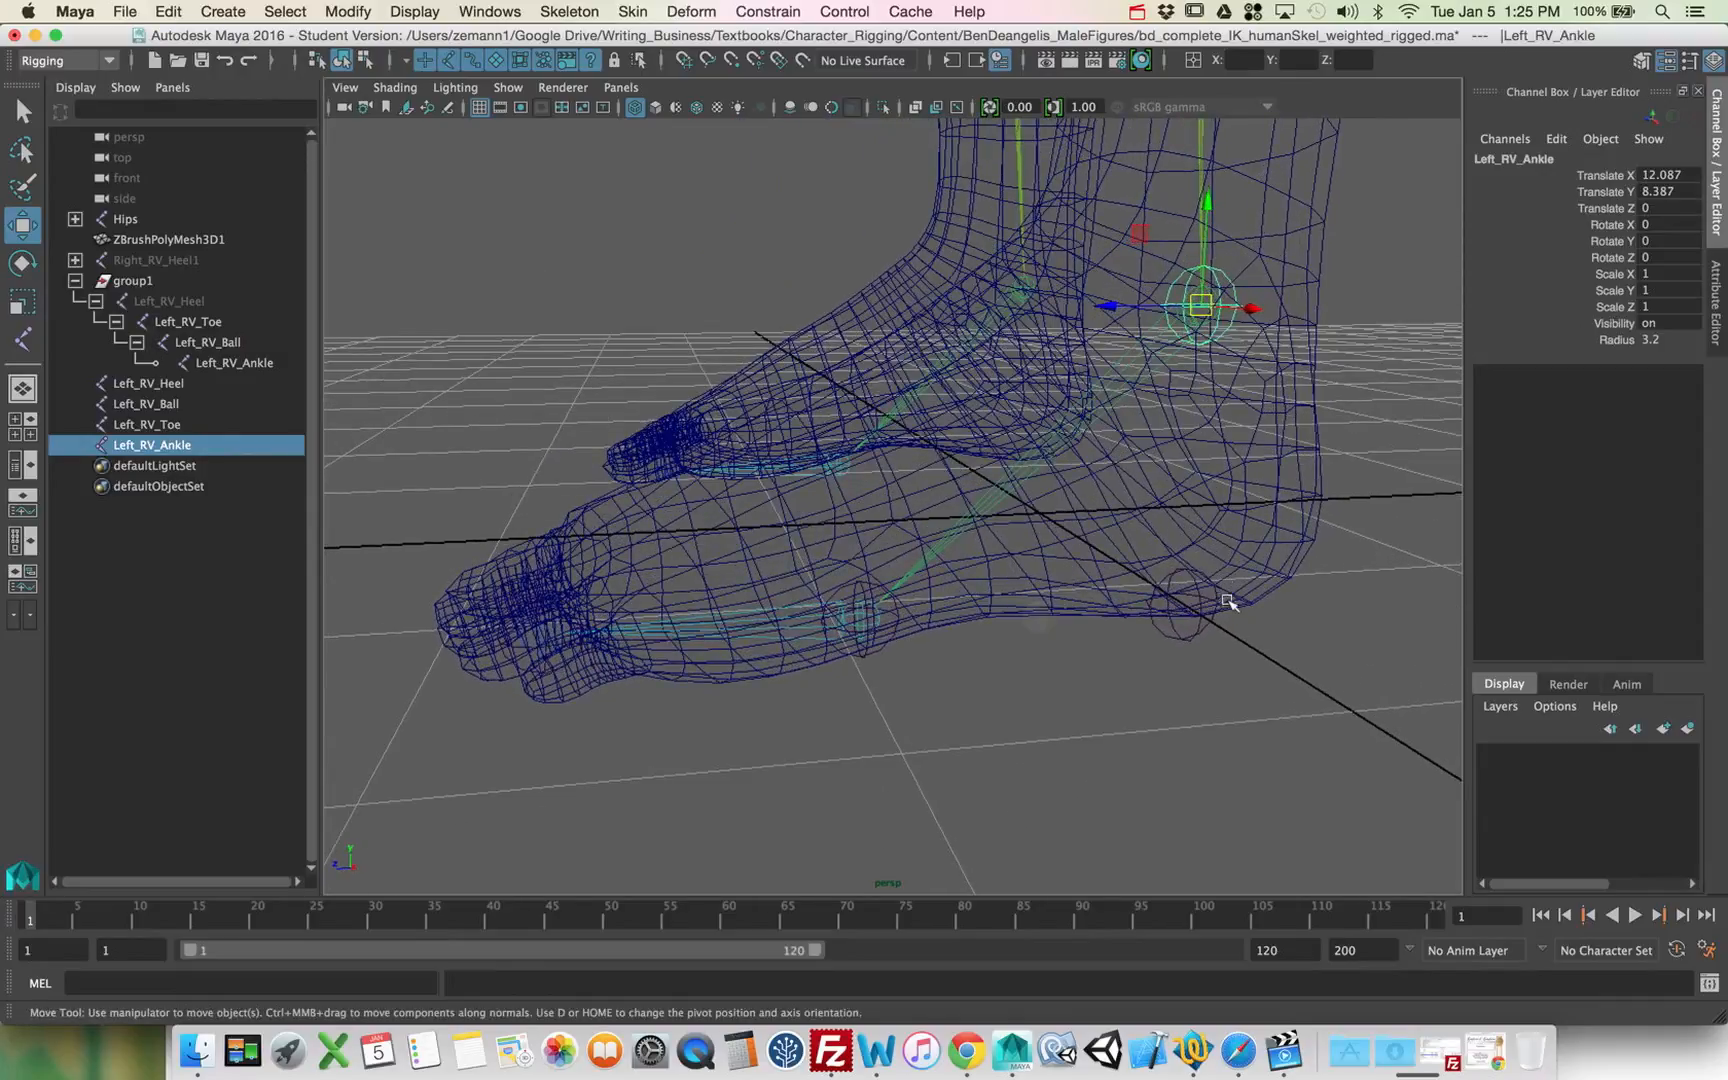
{"action": "left_click", "coordinate": [1210, 630]}
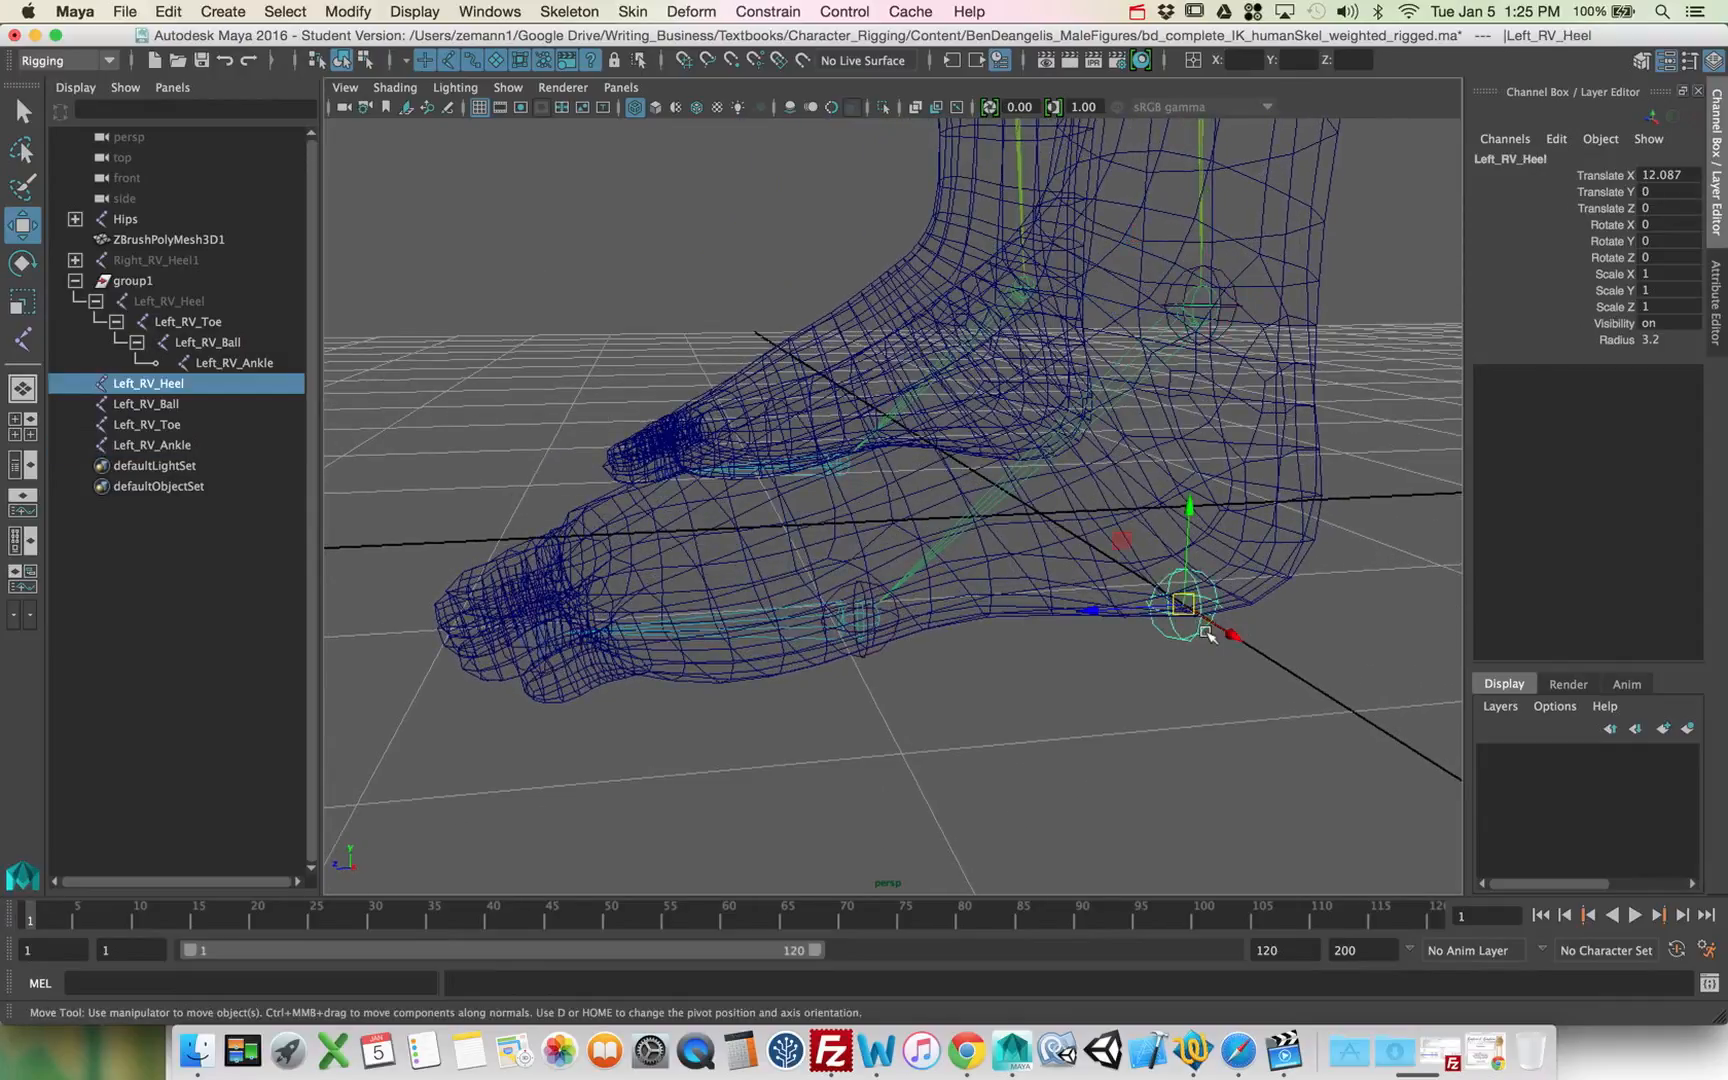
Step: Select the Left_RV_Ankle joint and turn off polygon display in the perspective view so the skeleton shows without the mesh
{"action": "left_click_drag", "start_coordinate": [1138, 648], "coordinate": [1187, 654], "text": "alt"}
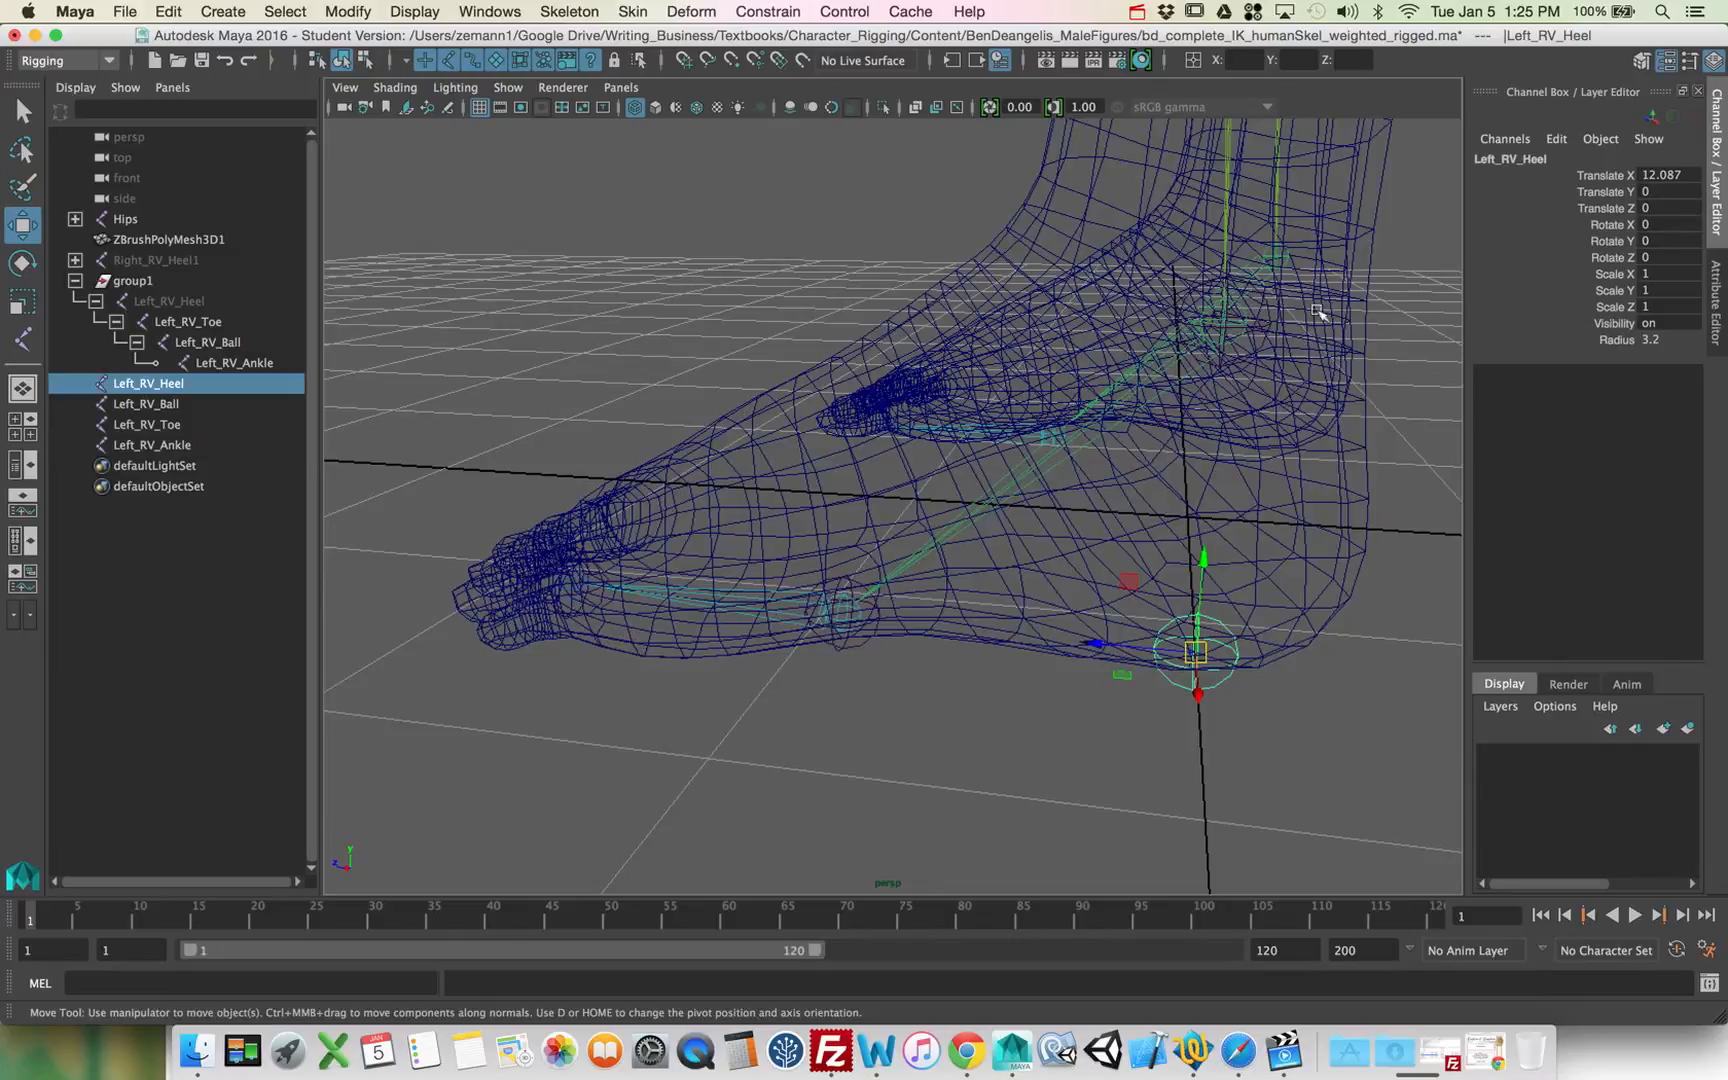
{"action": "left_click_drag", "start_coordinate": [1183, 578], "coordinate": [1215, 602], "text": "alt"}
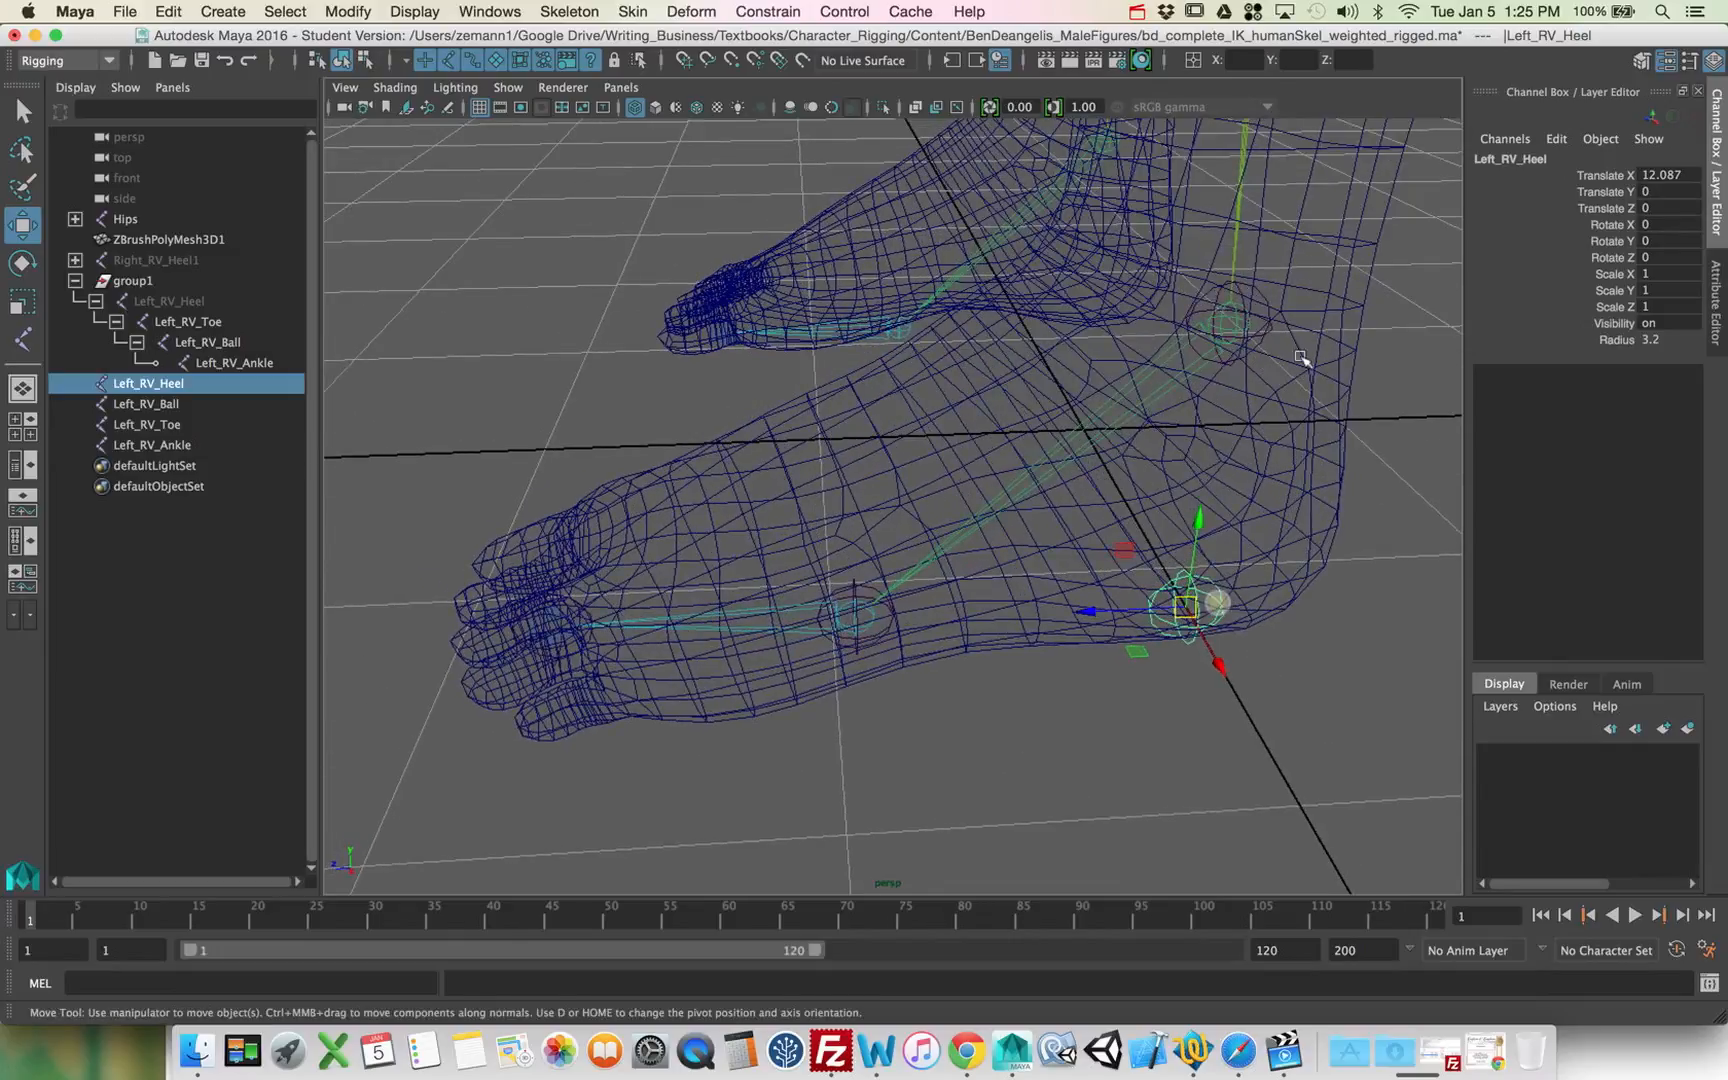
{"action": "left_click", "coordinate": [1268, 298]}
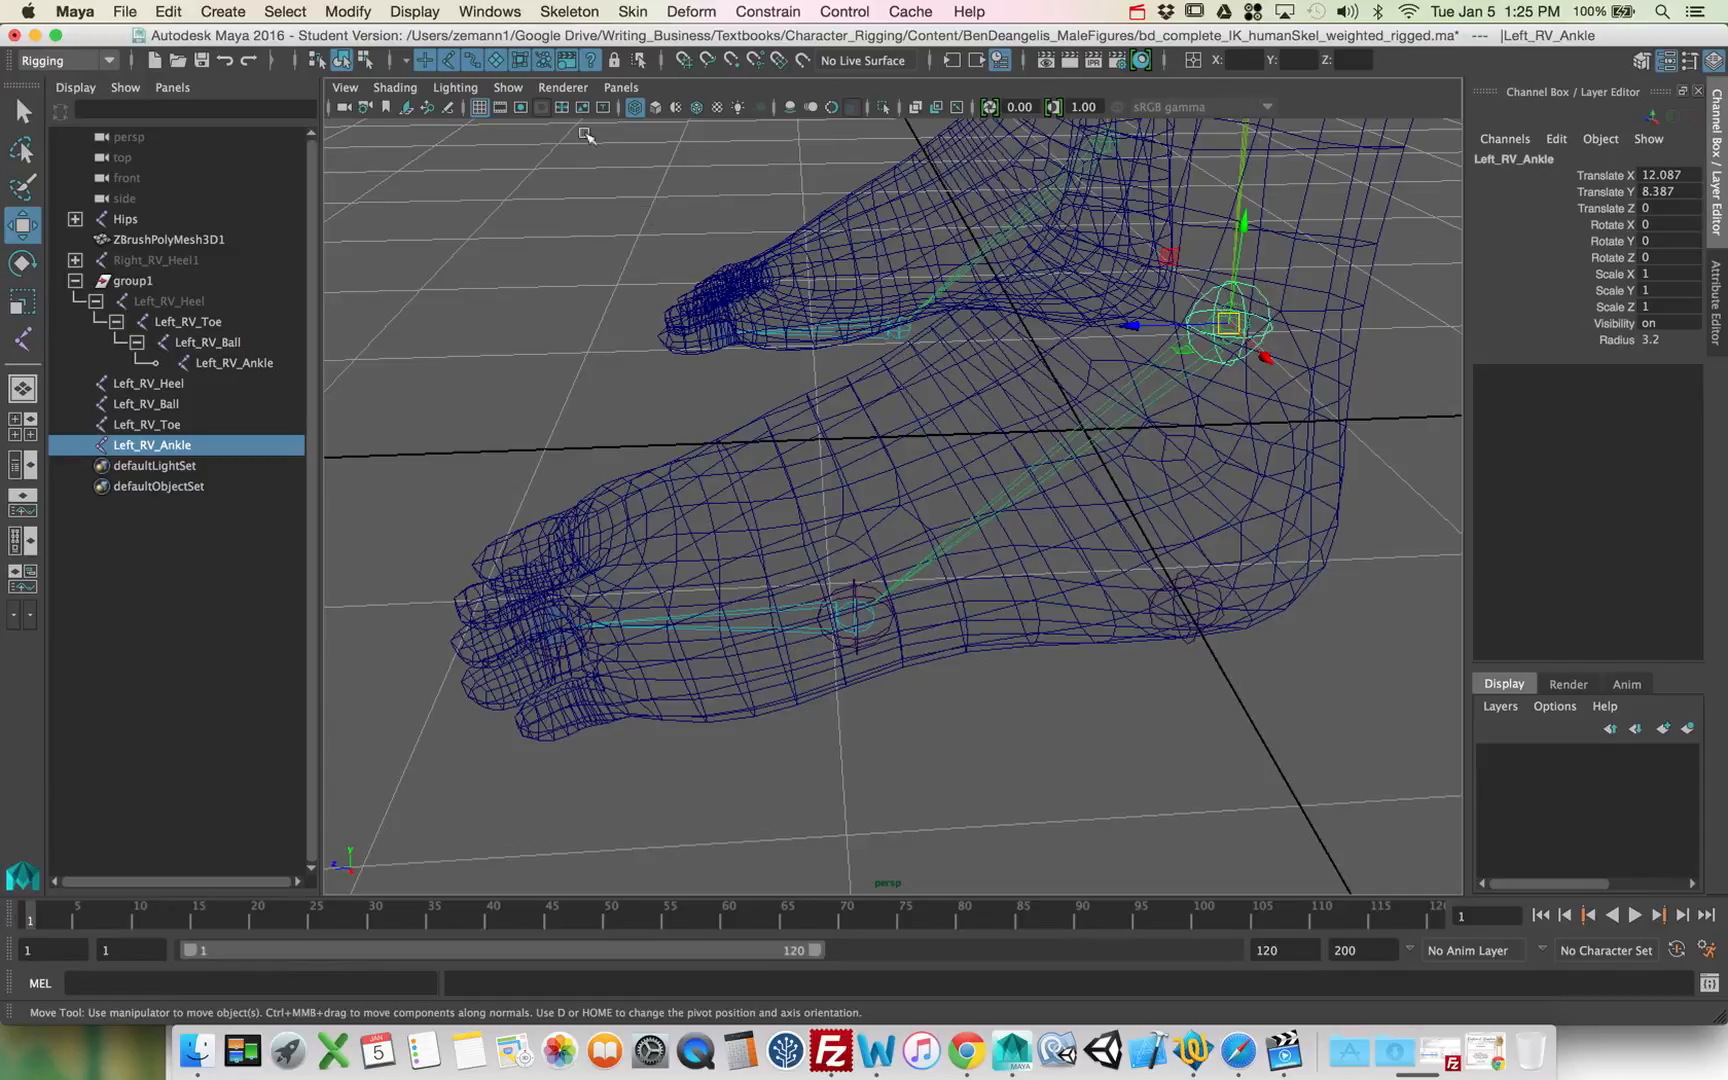
{"action": "left_click", "coordinate": [508, 87]}
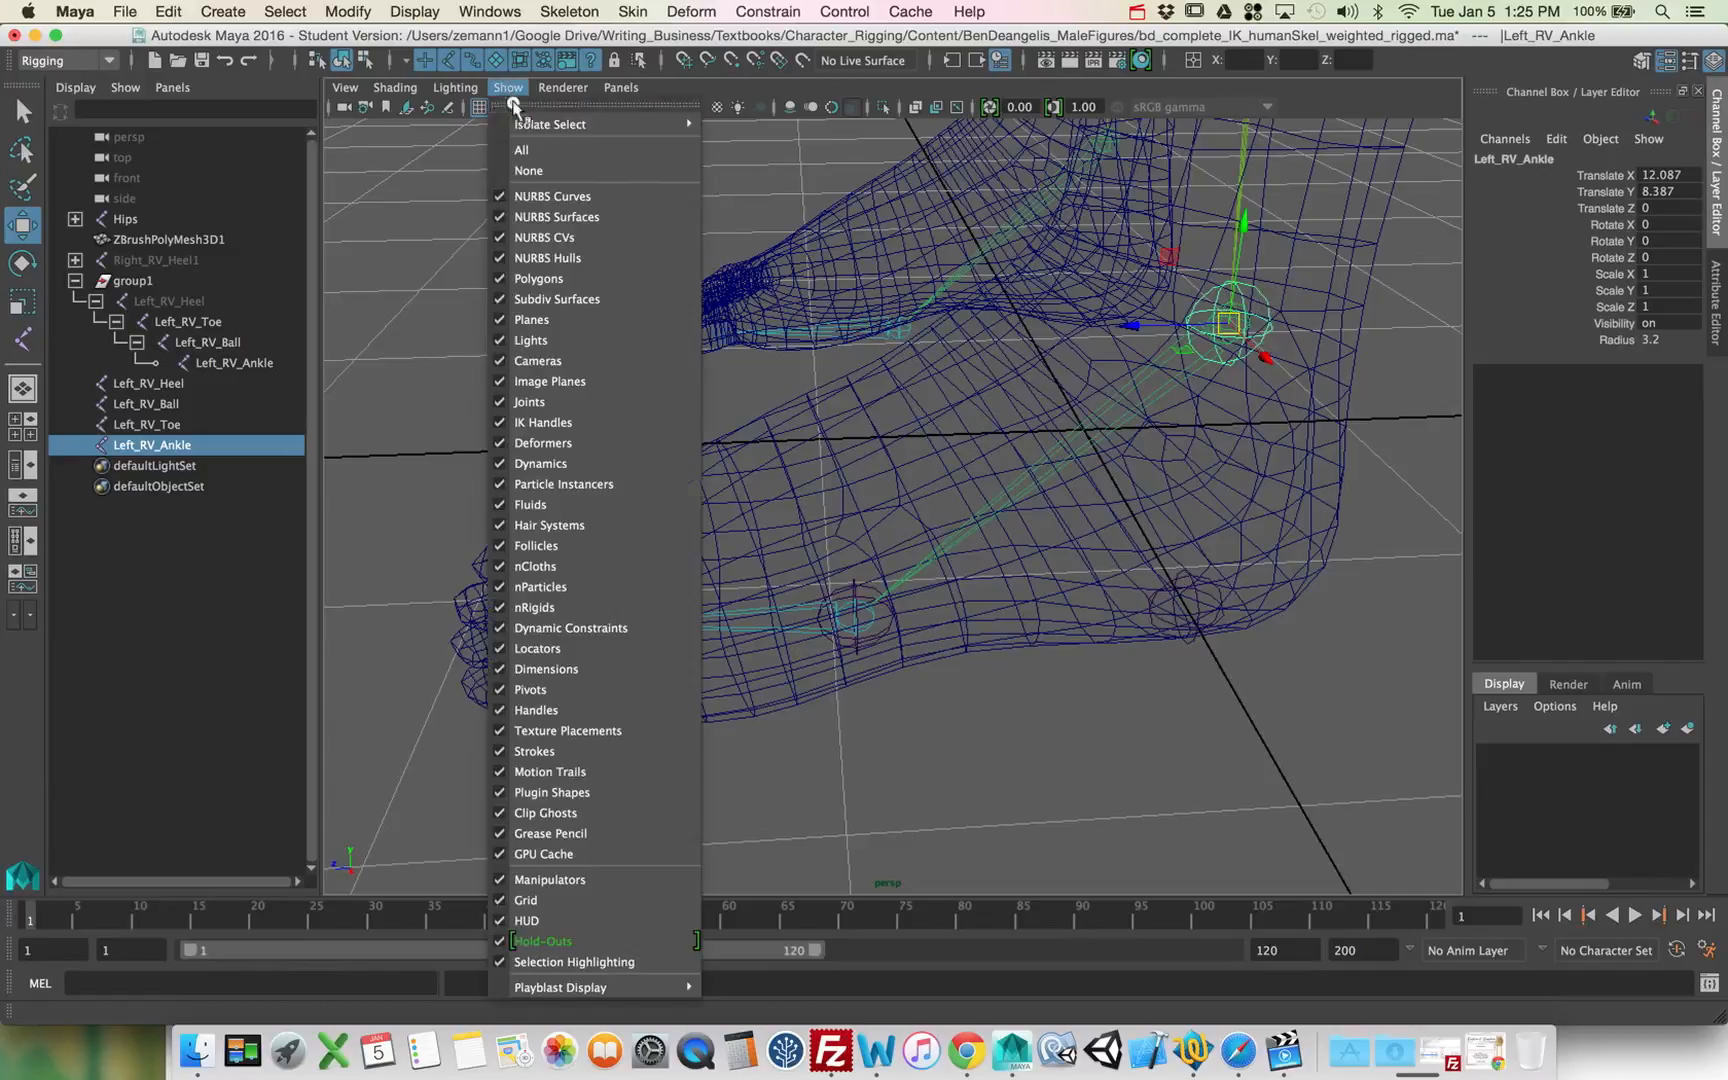
{"action": "left_click", "coordinate": [530, 288]}
{"action": "left_click_drag", "start_coordinate": [1000, 492], "coordinate": [1041, 478], "text": "alt"}
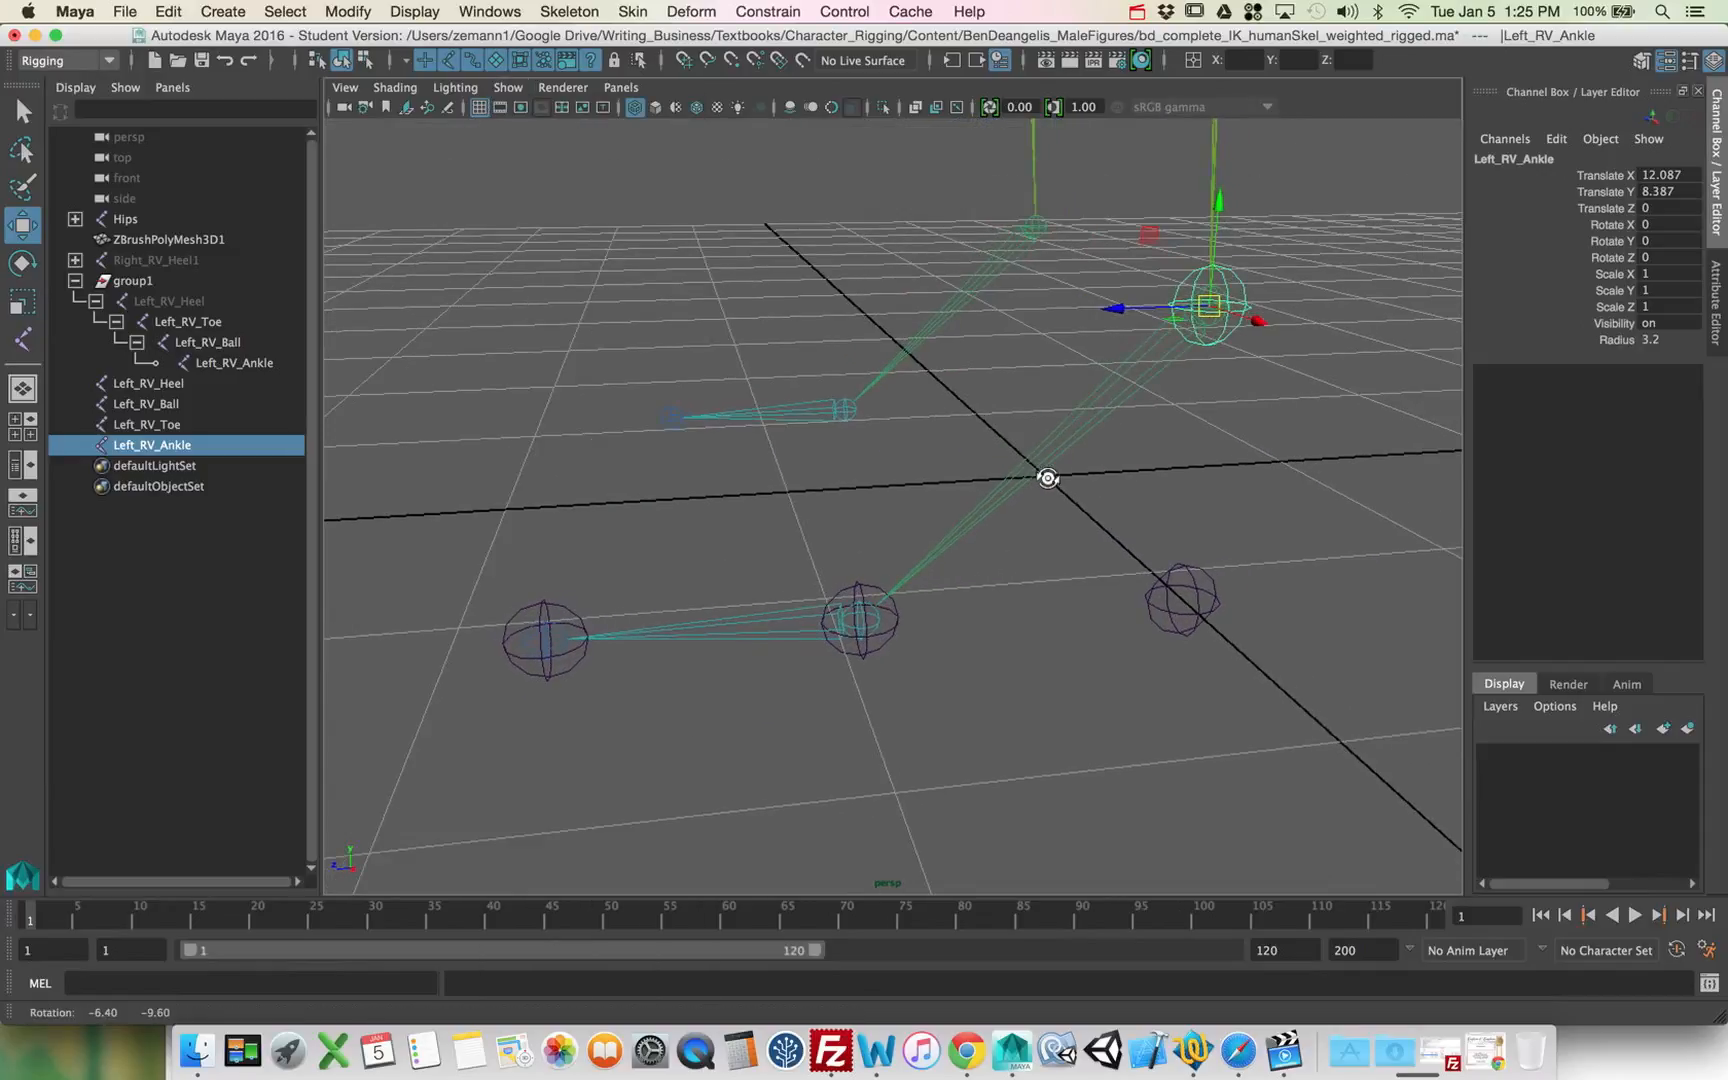
Step: Parent the Left_RV_Ankle joint under the Left_RV_Ball joint
{"action": "key", "text": "q"}
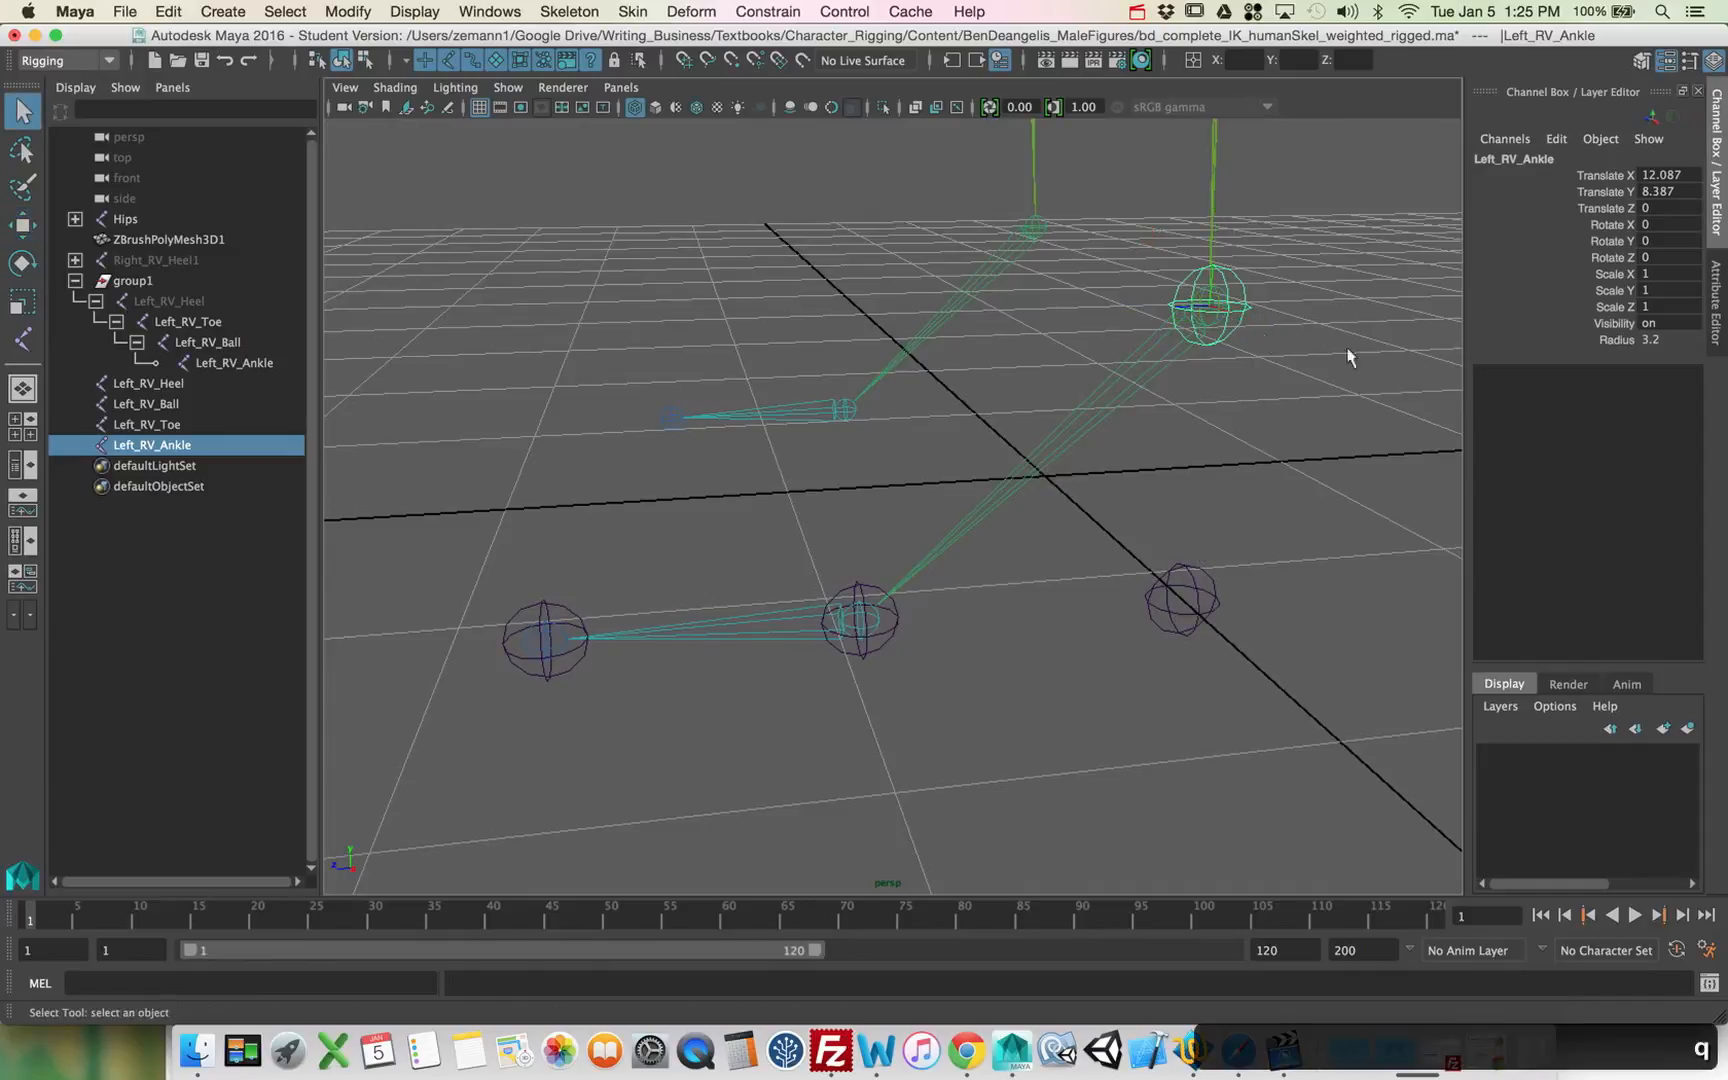
{"action": "left_click_drag", "start_coordinate": [1342, 378], "coordinate": [1327, 370], "text": "alt"}
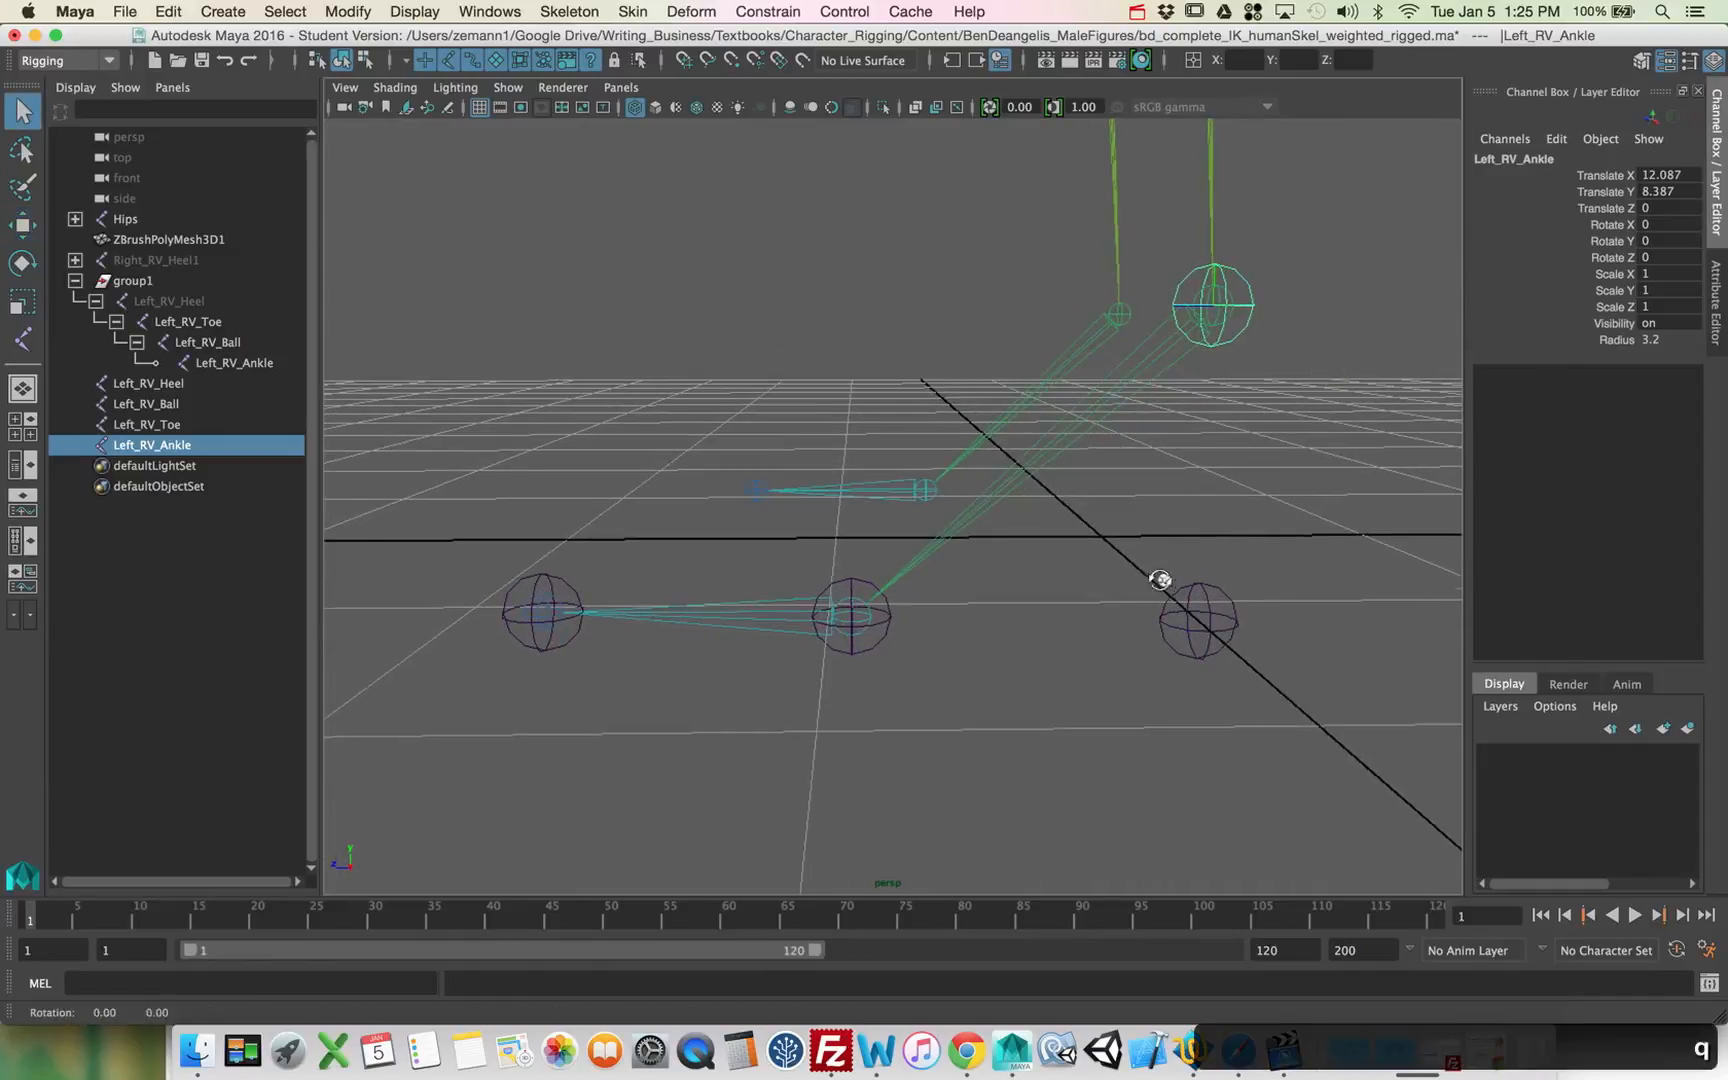
{"action": "left_click_drag", "start_coordinate": [1160, 585], "coordinate": [1088, 388], "text": "alt"}
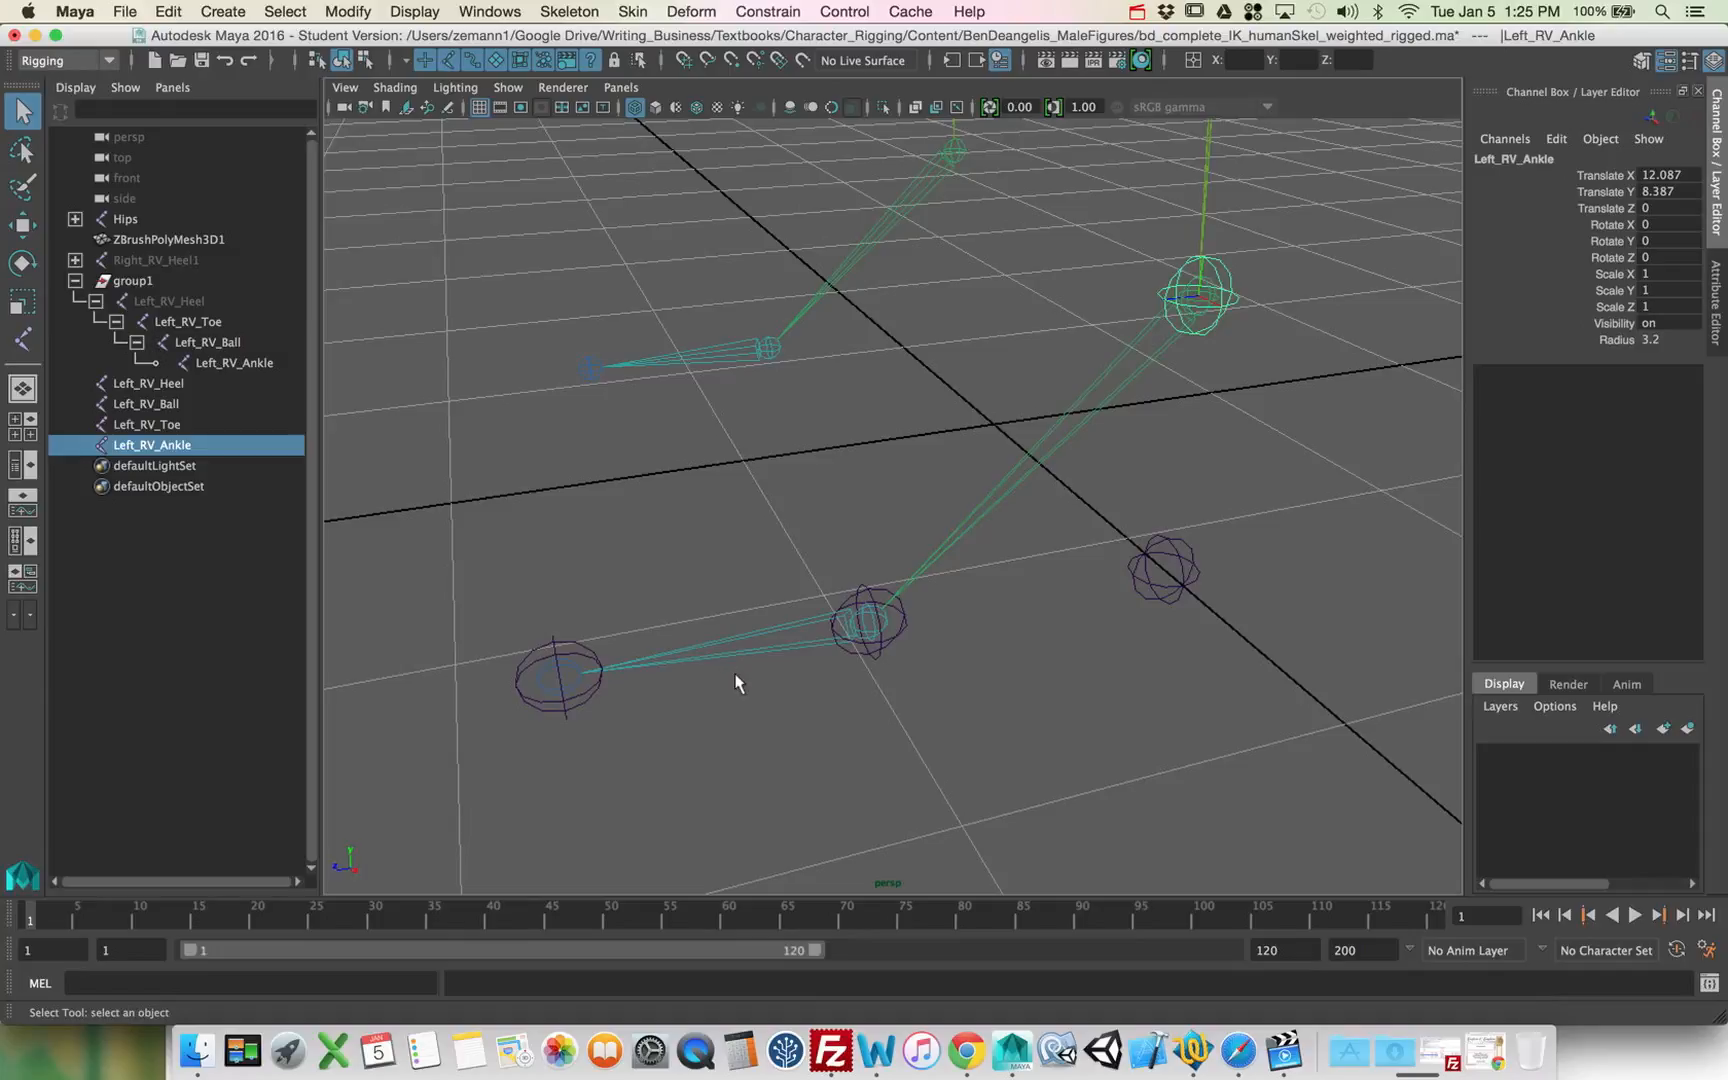
{"action": "left_click_drag", "start_coordinate": [877, 607], "coordinate": [880, 597], "text": "alt"}
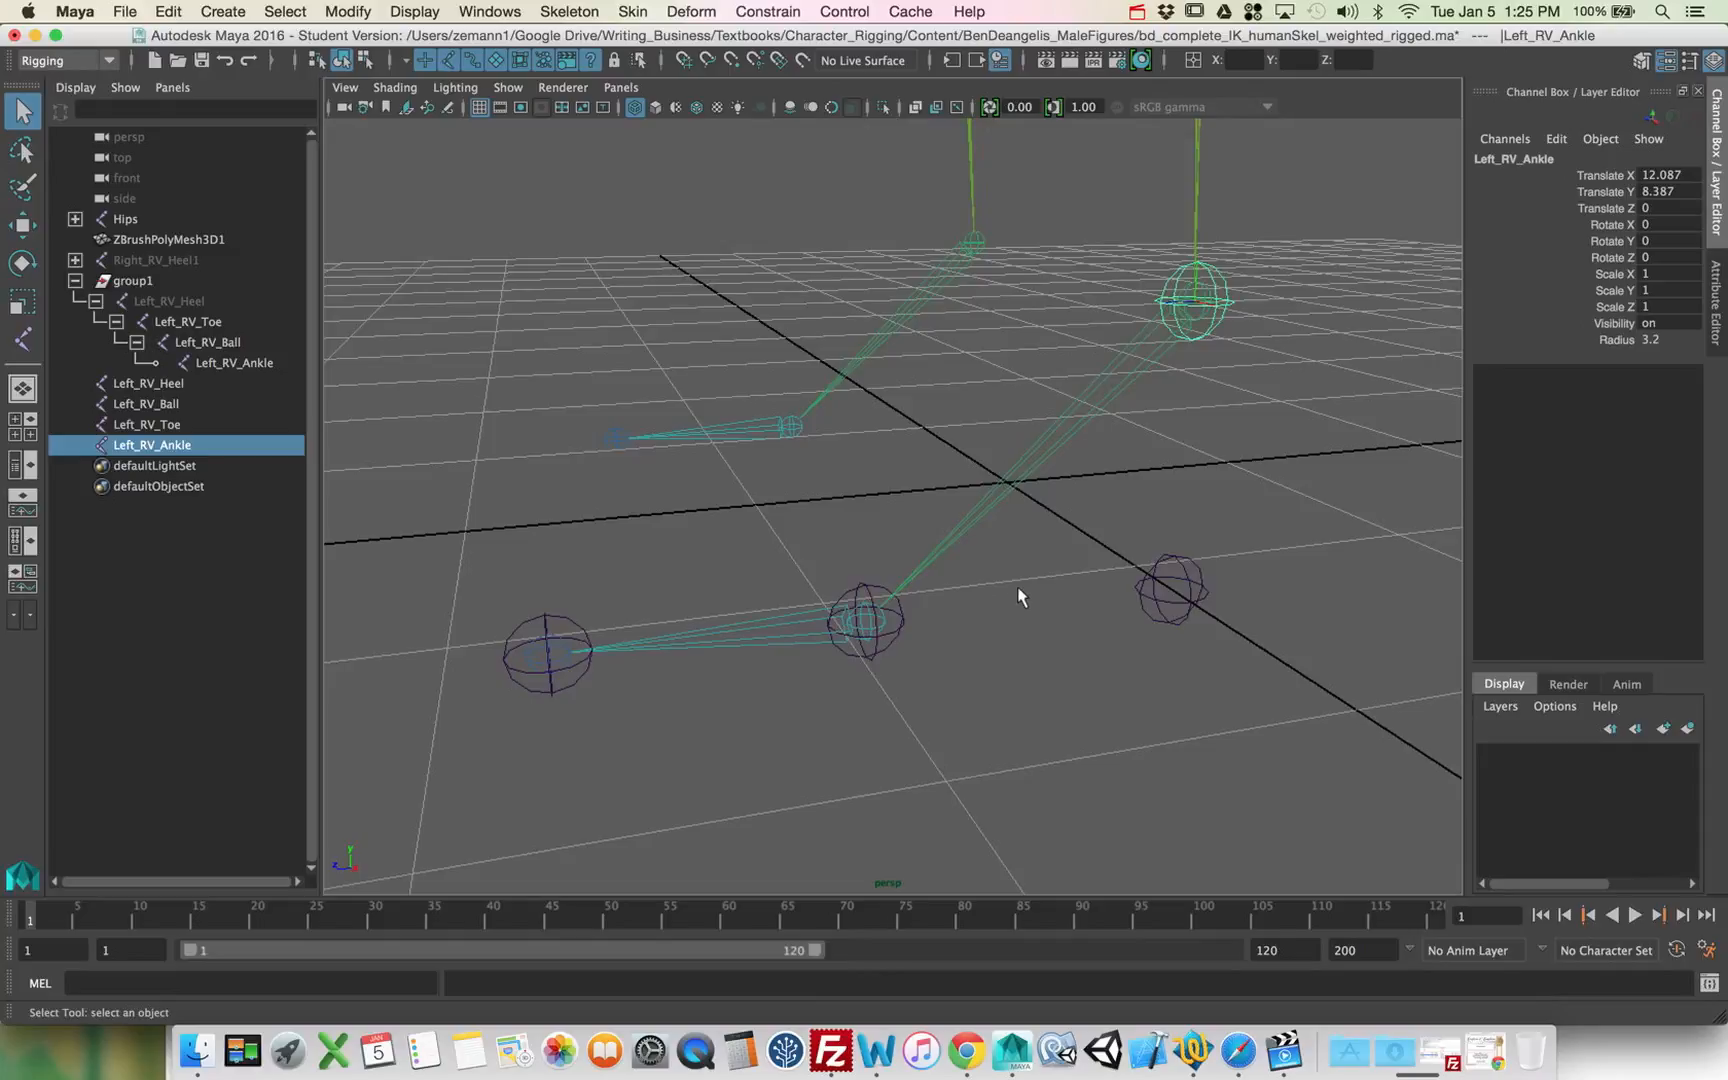
{"action": "mouse_move", "coordinate": [1007, 583]}
{"action": "left_mouse_down", "text": "alt"}
{"action": "mouse_move", "coordinate": [1018, 571]}
{"action": "mouse_move", "coordinate": [1003, 586]}
{"action": "mouse_move", "coordinate": [1055, 594]}
{"action": "mouse_move", "coordinate": [940, 564]}
{"action": "mouse_move", "coordinate": [985, 555]}
{"action": "left_mouse_up", "text": "alt"}
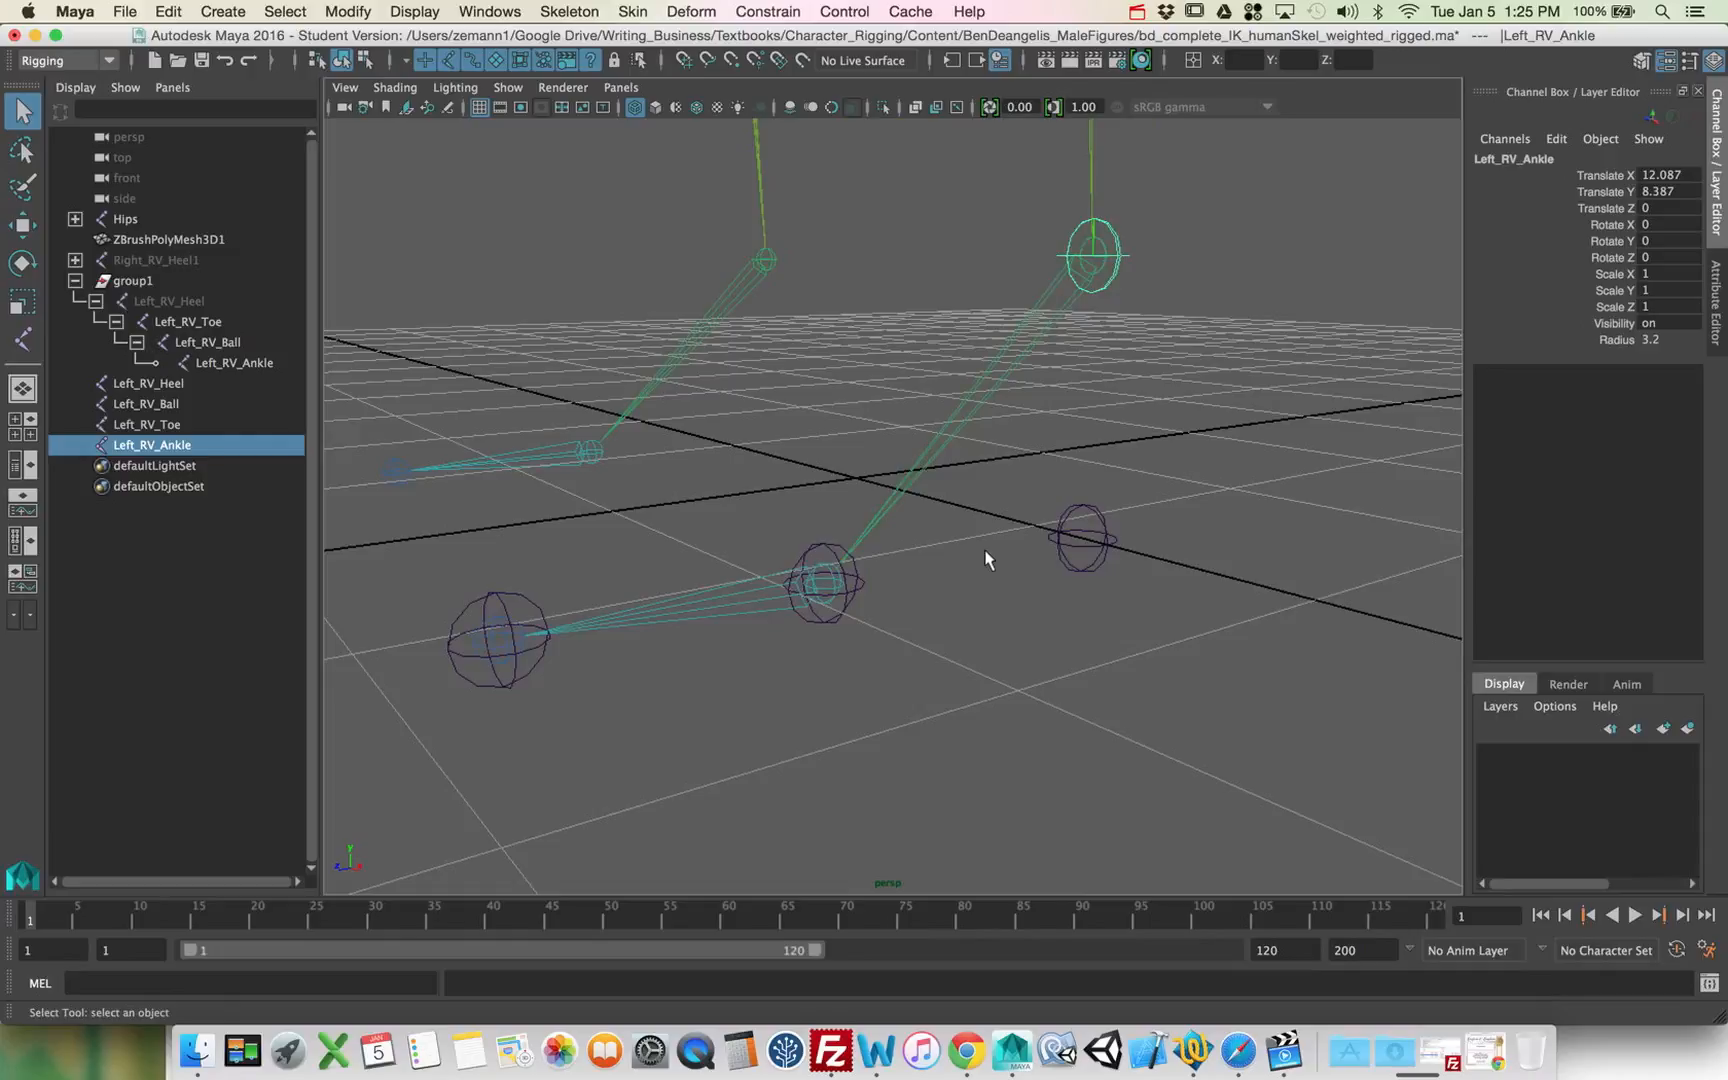
{"action": "left_click_drag", "start_coordinate": [957, 545], "coordinate": [943, 526], "text": "alt"}
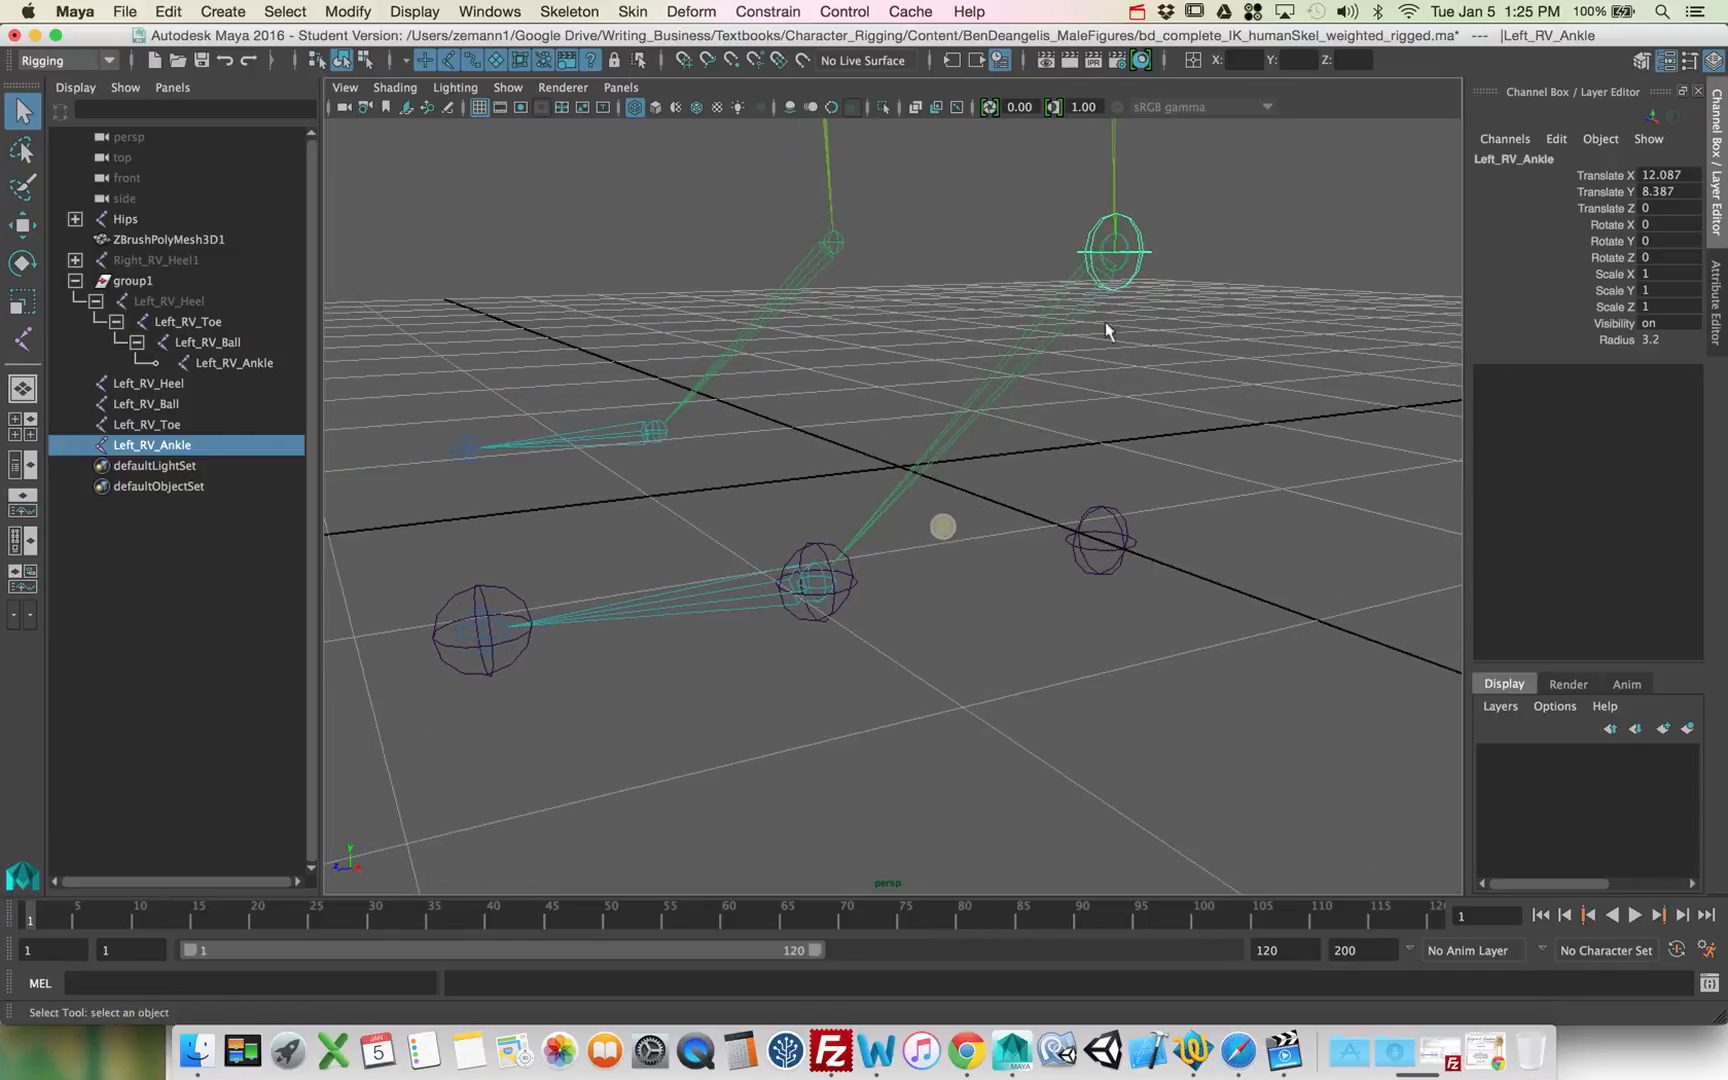
{"action": "left_click", "coordinate": [852, 576], "text": "shift"}
{"action": "key", "text": "p"}
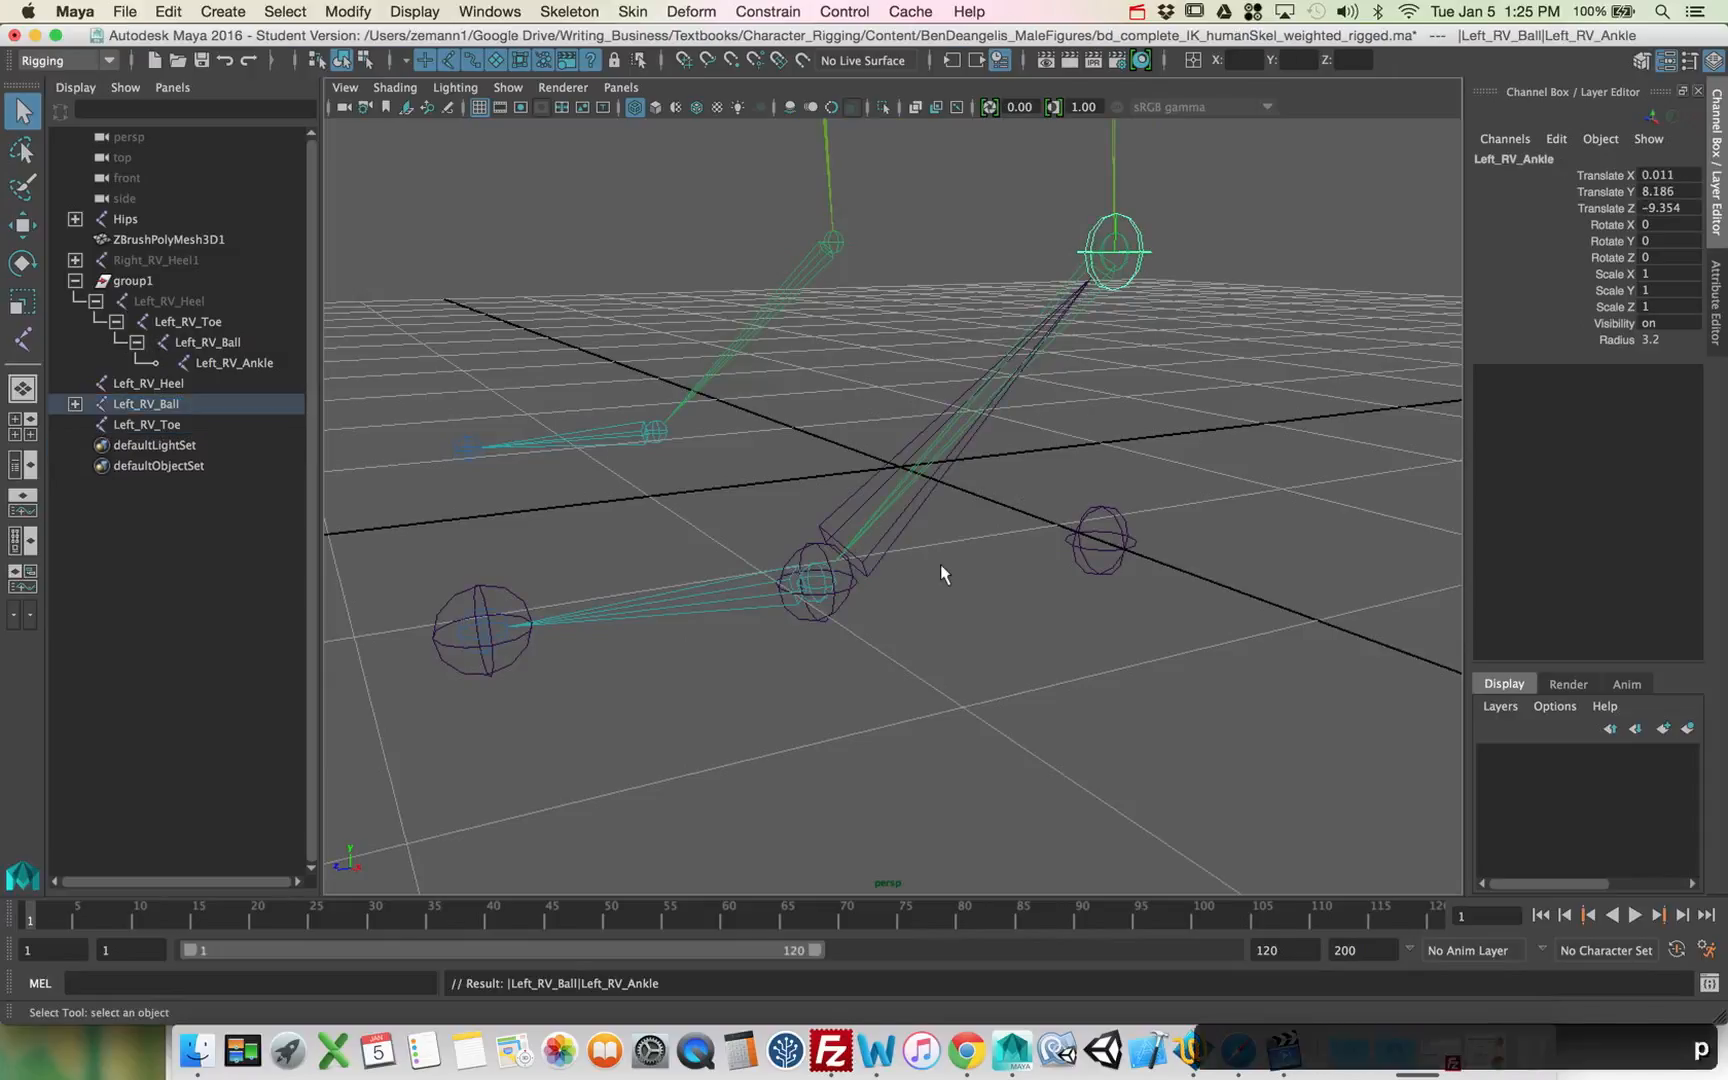
Step: Parent the Left_RV_Ball joint under the Left_RV_Toe joint
{"action": "left_click", "coordinate": [857, 583]}
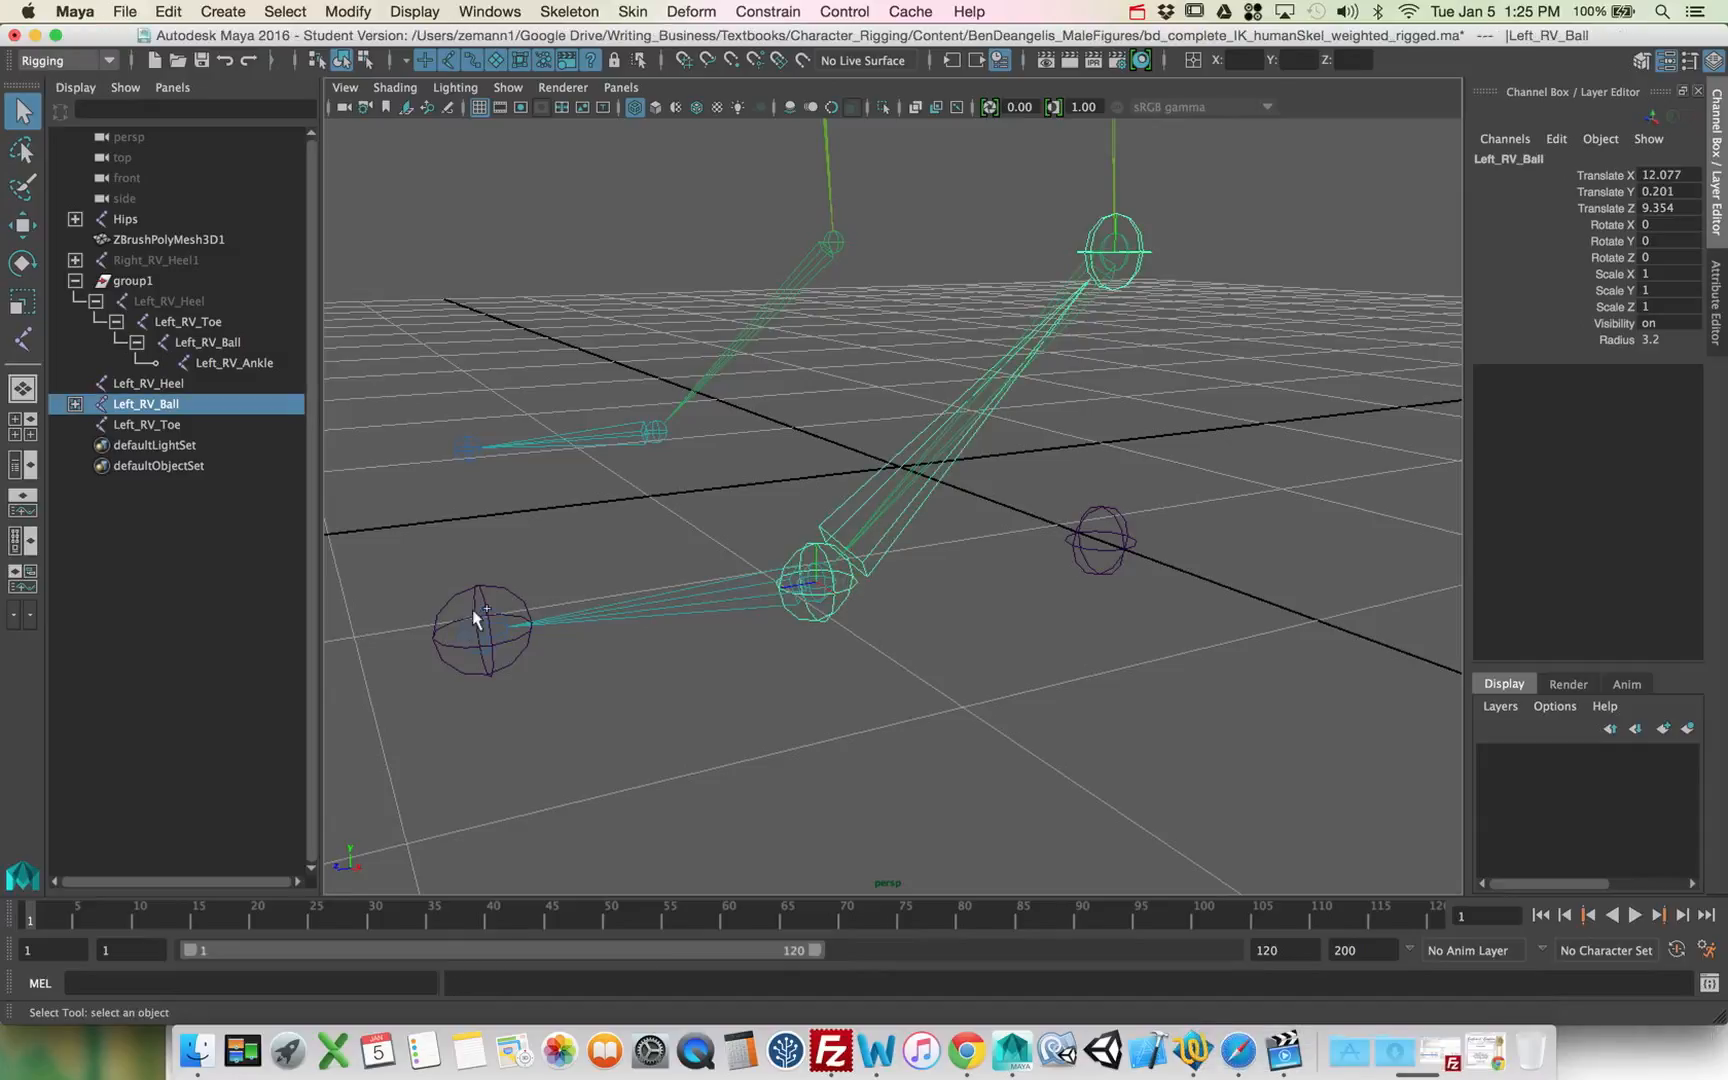
{"action": "left_click", "coordinate": [501, 583], "text": "shift"}
{"action": "key", "text": "p"}
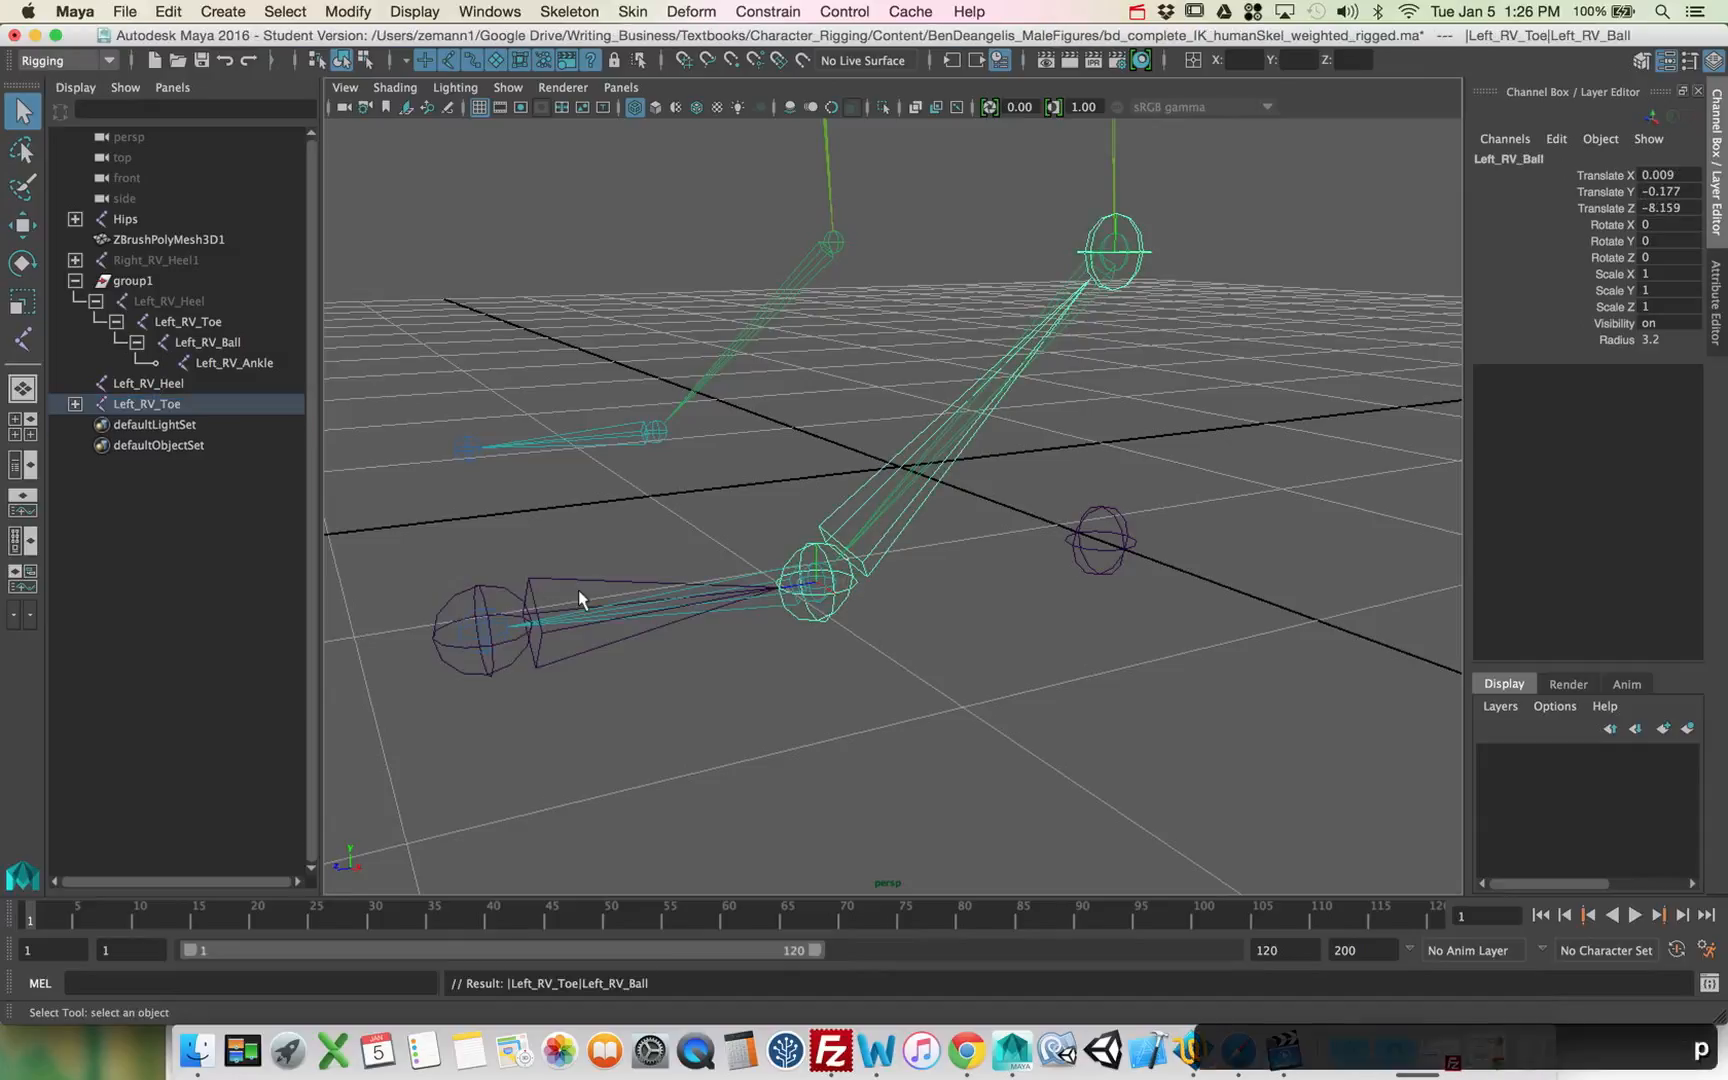
Step: Parent the Left_RV_Toe joint under the Left_RV_Heel joint to complete the reverse foot chain
{"action": "left_click", "coordinate": [500, 586]}
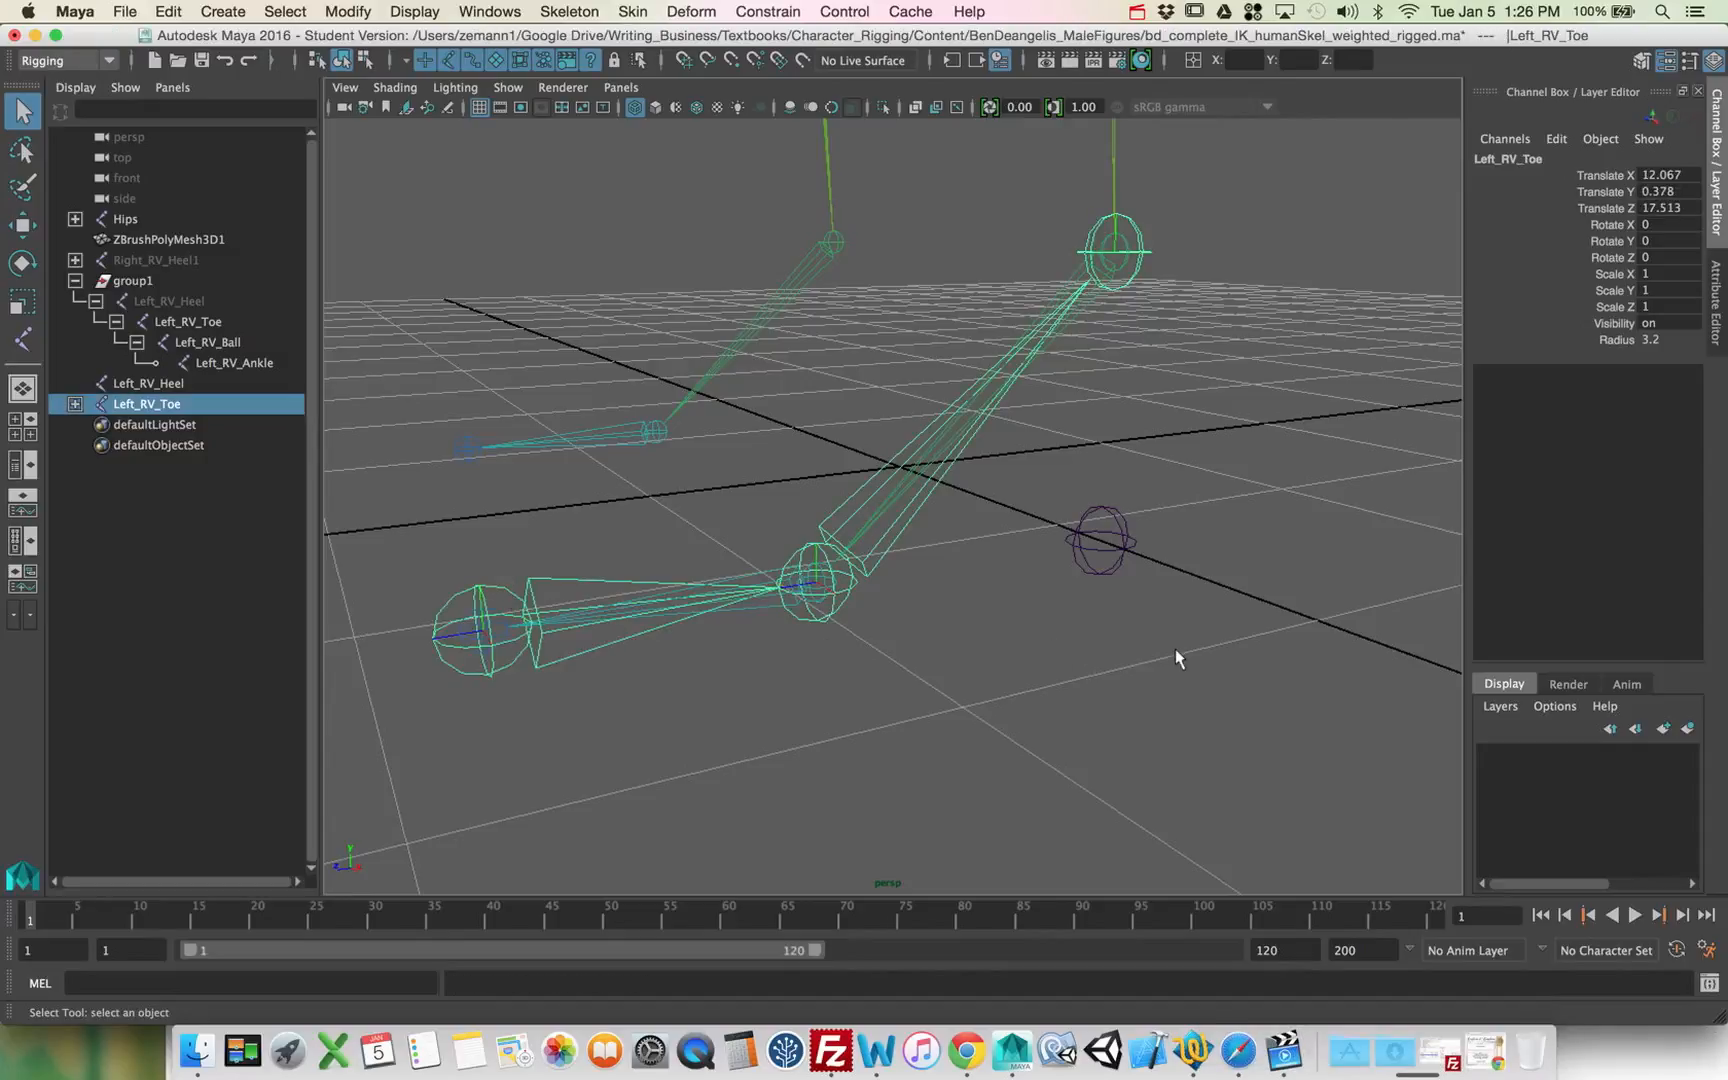
{"action": "left_click", "coordinate": [1108, 568], "text": "shift"}
{"action": "key", "text": "p"}
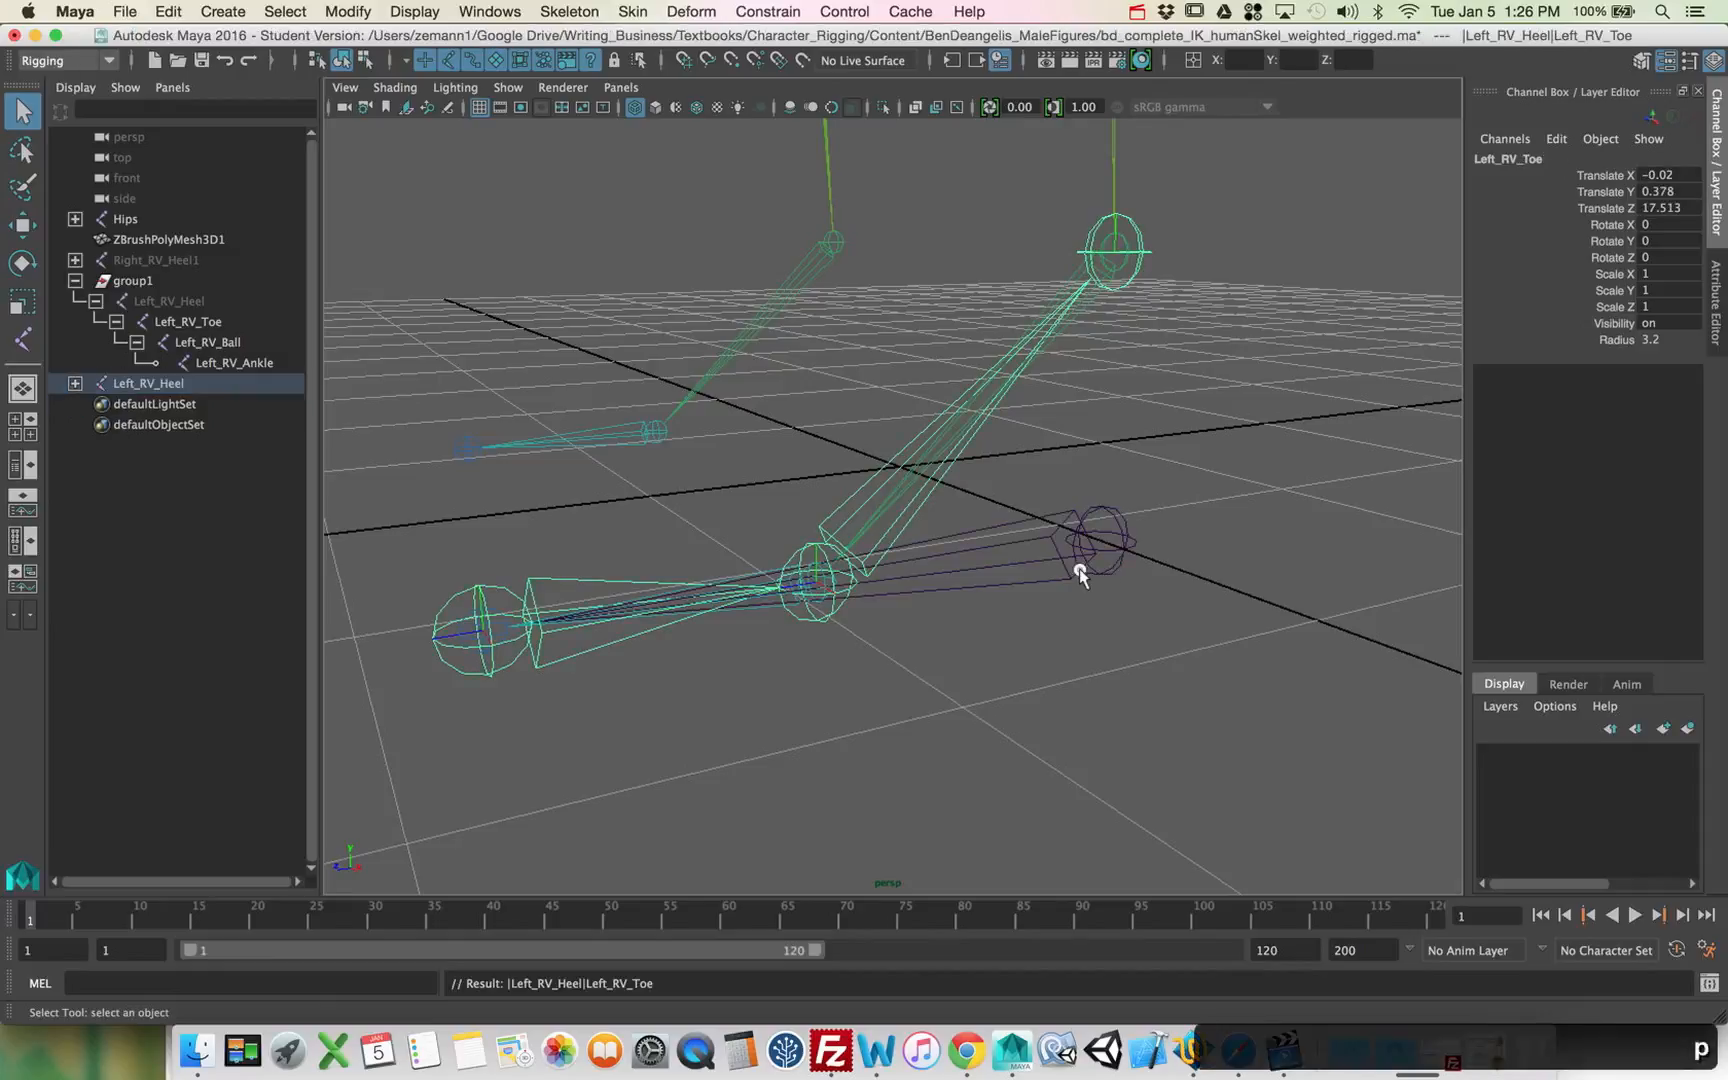
{"action": "left_click", "coordinate": [1079, 572]}
{"action": "left_click_drag", "start_coordinate": [1143, 616], "coordinate": [1111, 591], "text": "alt"}
Step: Unhide the Left_RV_Heel chain inside group1, compare it with the new left foot chain, and hide it again
{"action": "left_click", "coordinate": [250, 301]}
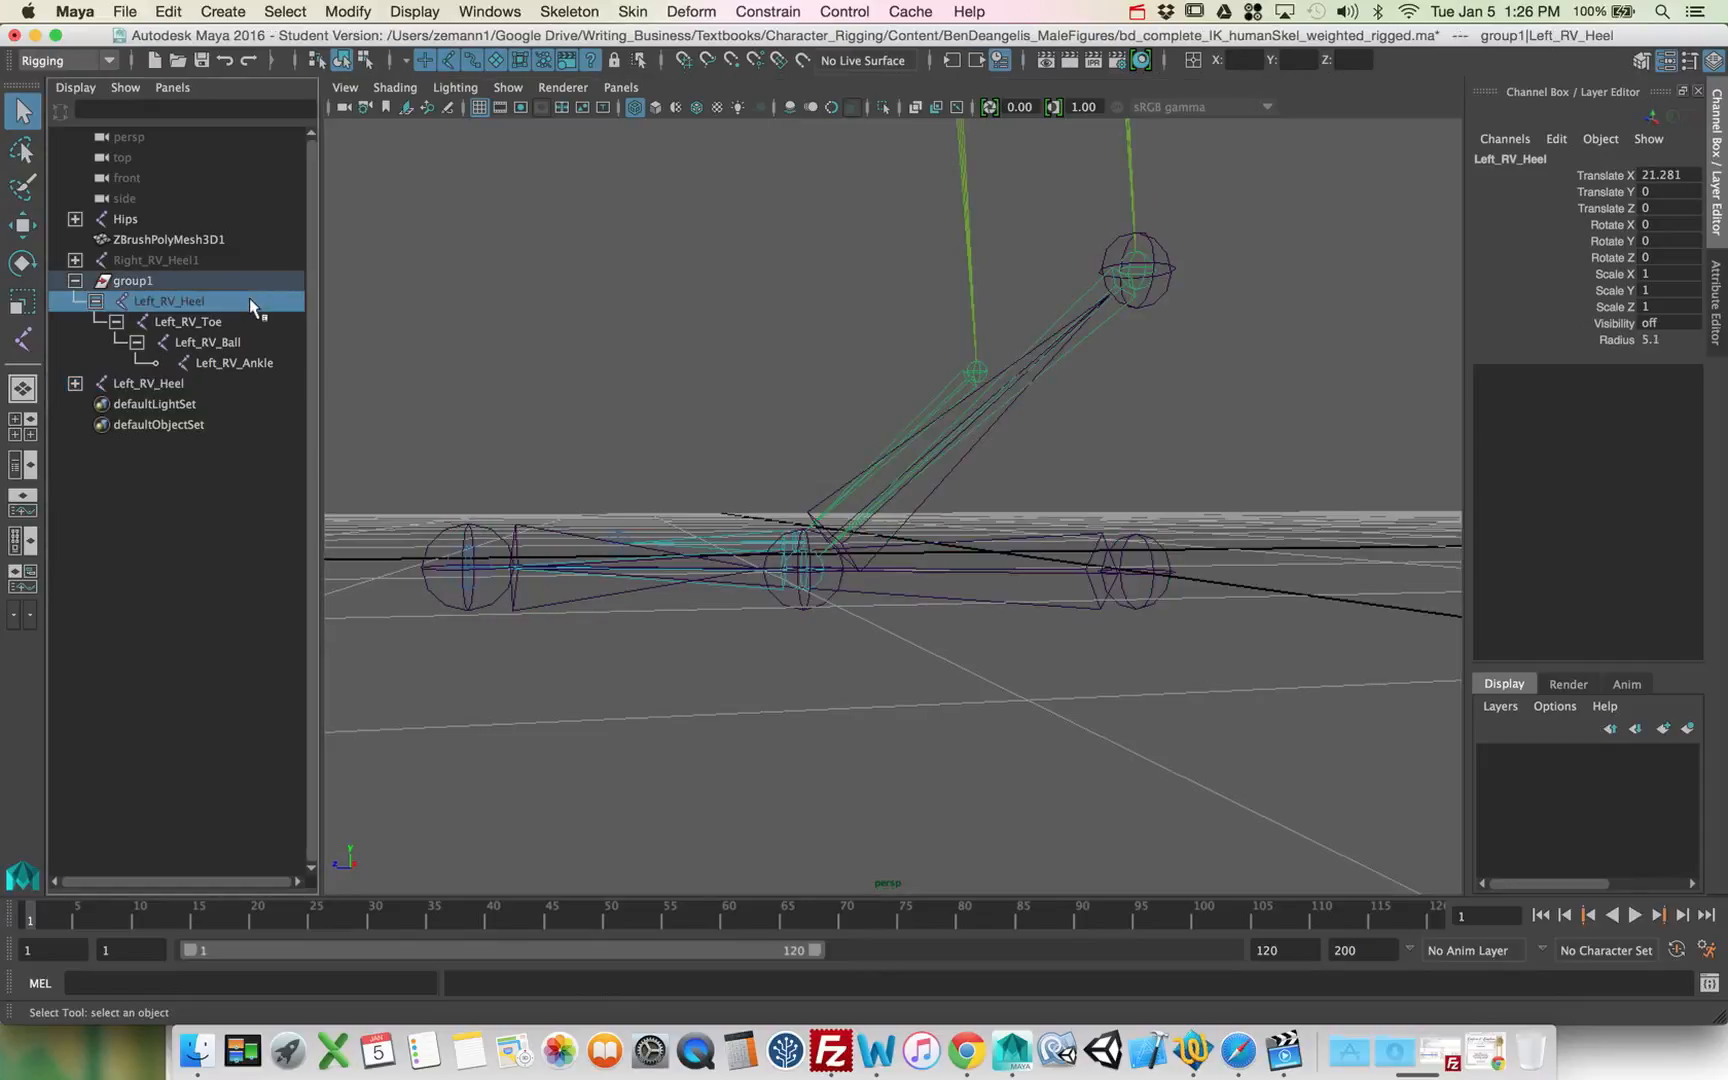
{"action": "key", "text": "shift+h"}
{"action": "left_click_drag", "start_coordinate": [513, 397], "coordinate": [764, 459], "text": "alt"}
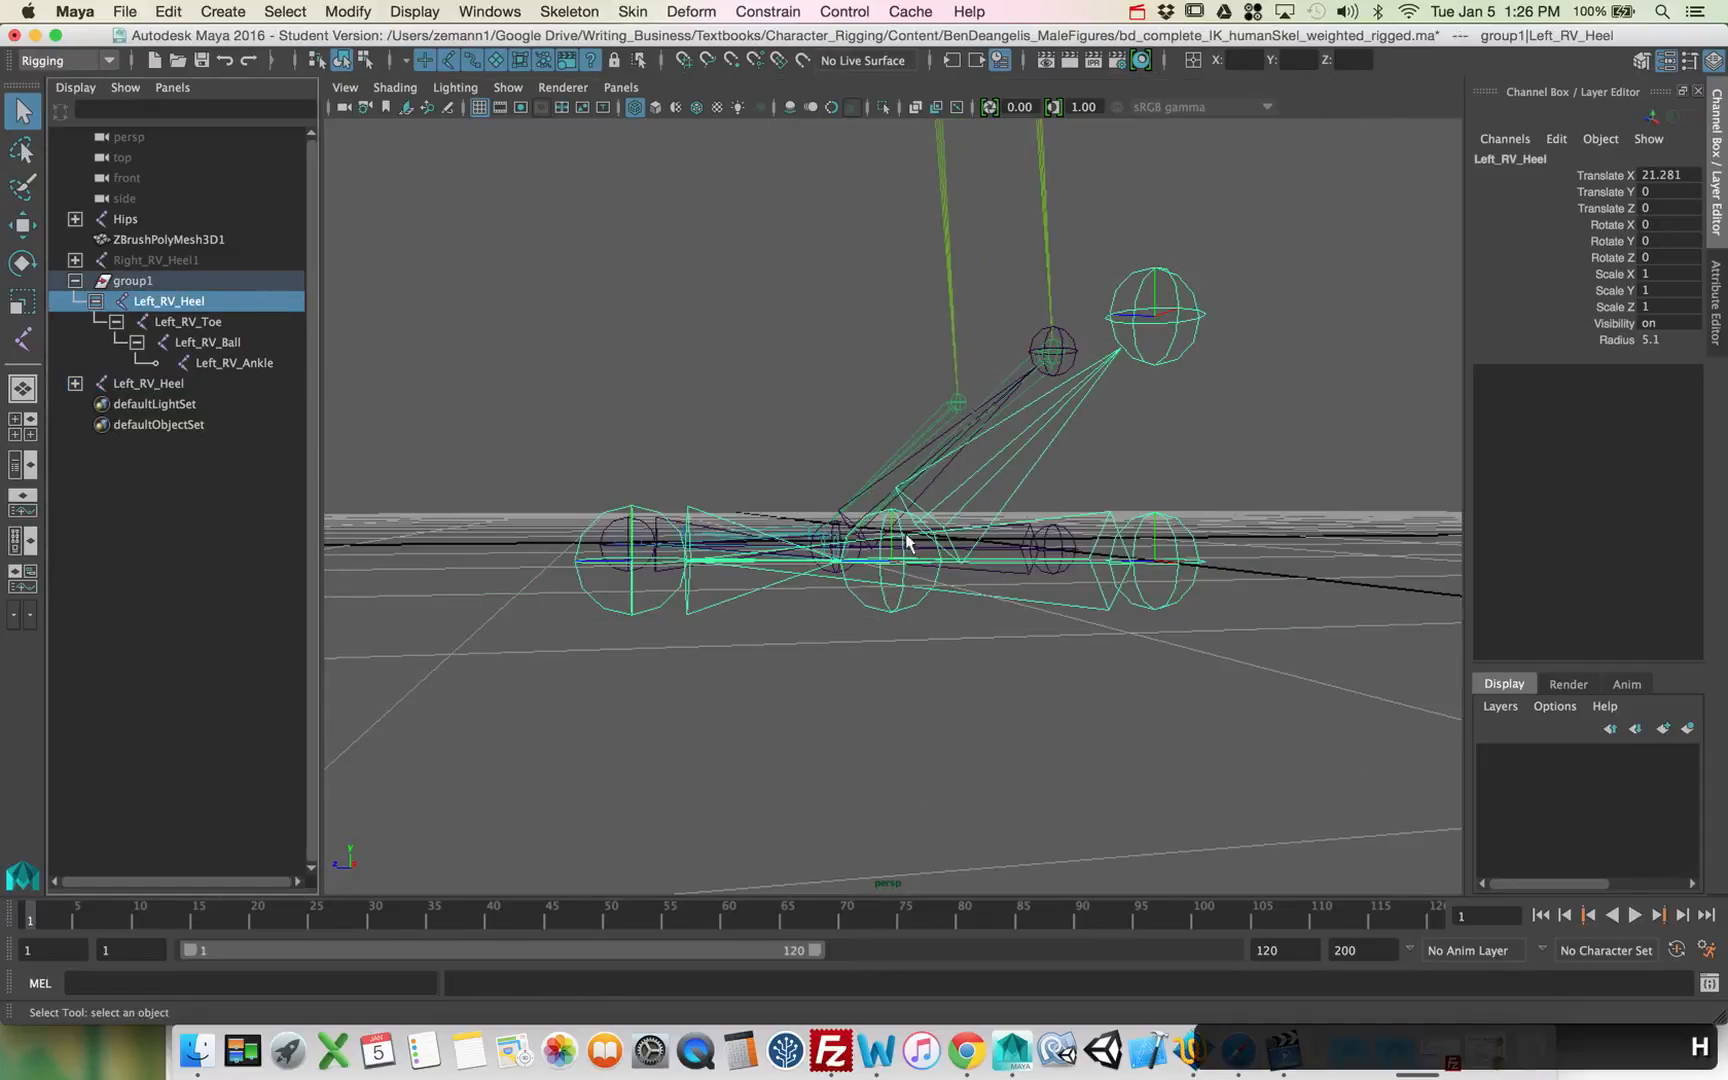
{"action": "left_click_drag", "start_coordinate": [907, 541], "coordinate": [1065, 587], "text": "alt"}
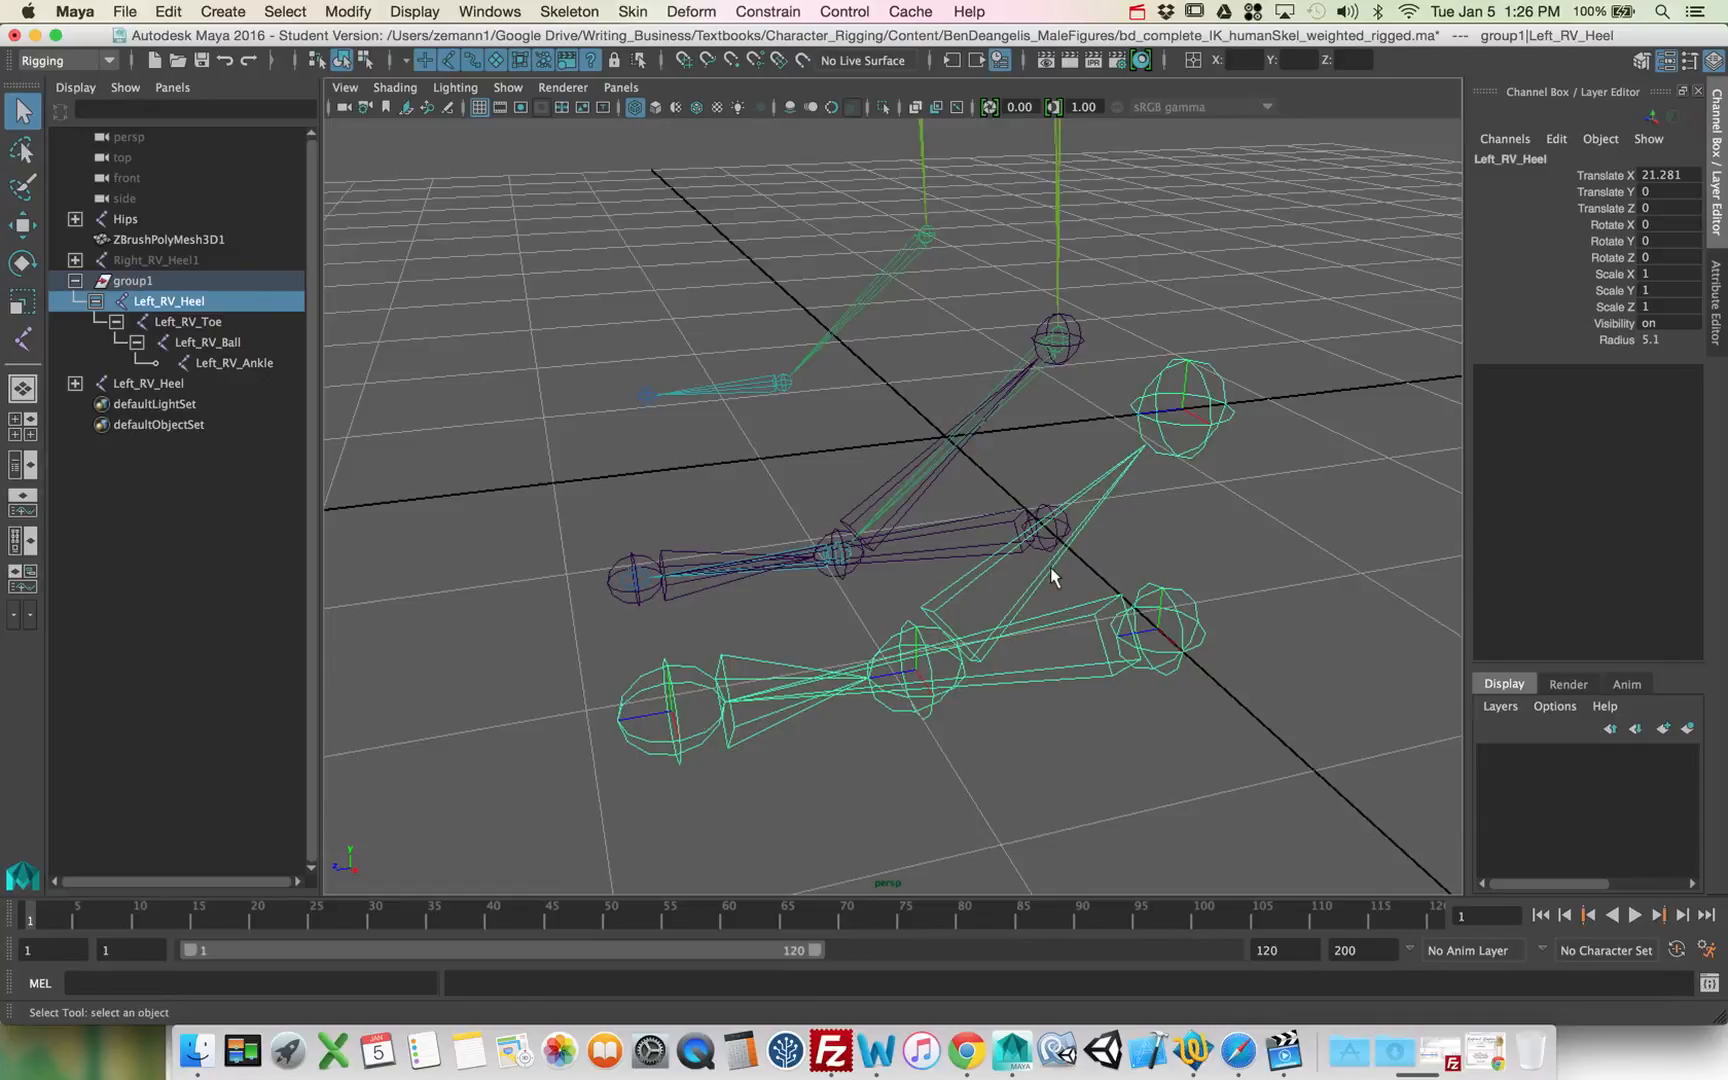
{"action": "key", "text": "ctrl+h"}
Step: Test-rotate the new chain's Left_RV_Heel, Left_RV_Toe and Left_RV_Ball joints in turn, undoing each rotation
{"action": "left_click", "coordinate": [956, 548]}
{"action": "left_click_drag", "start_coordinate": [956, 552], "coordinate": [1090, 600], "text": "alt"}
{"action": "key", "text": "e"}
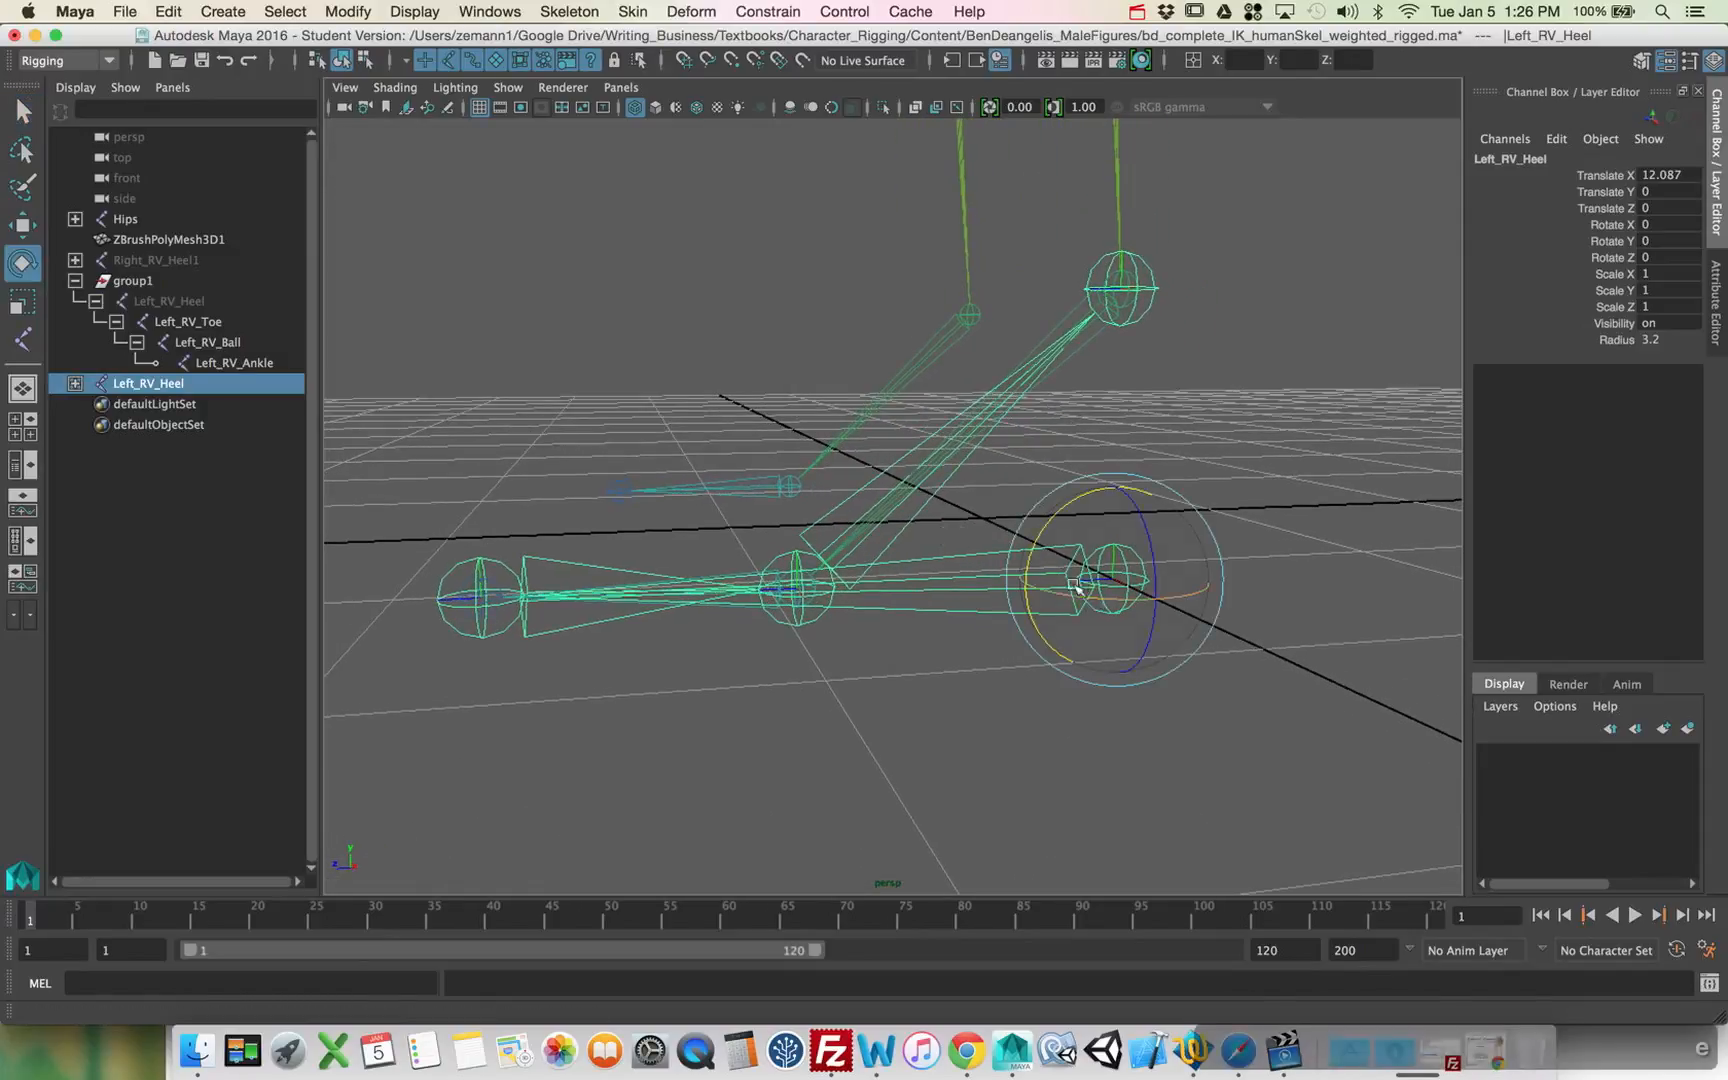
{"action": "left_click_drag", "start_coordinate": [1065, 501], "coordinate": [1099, 478]}
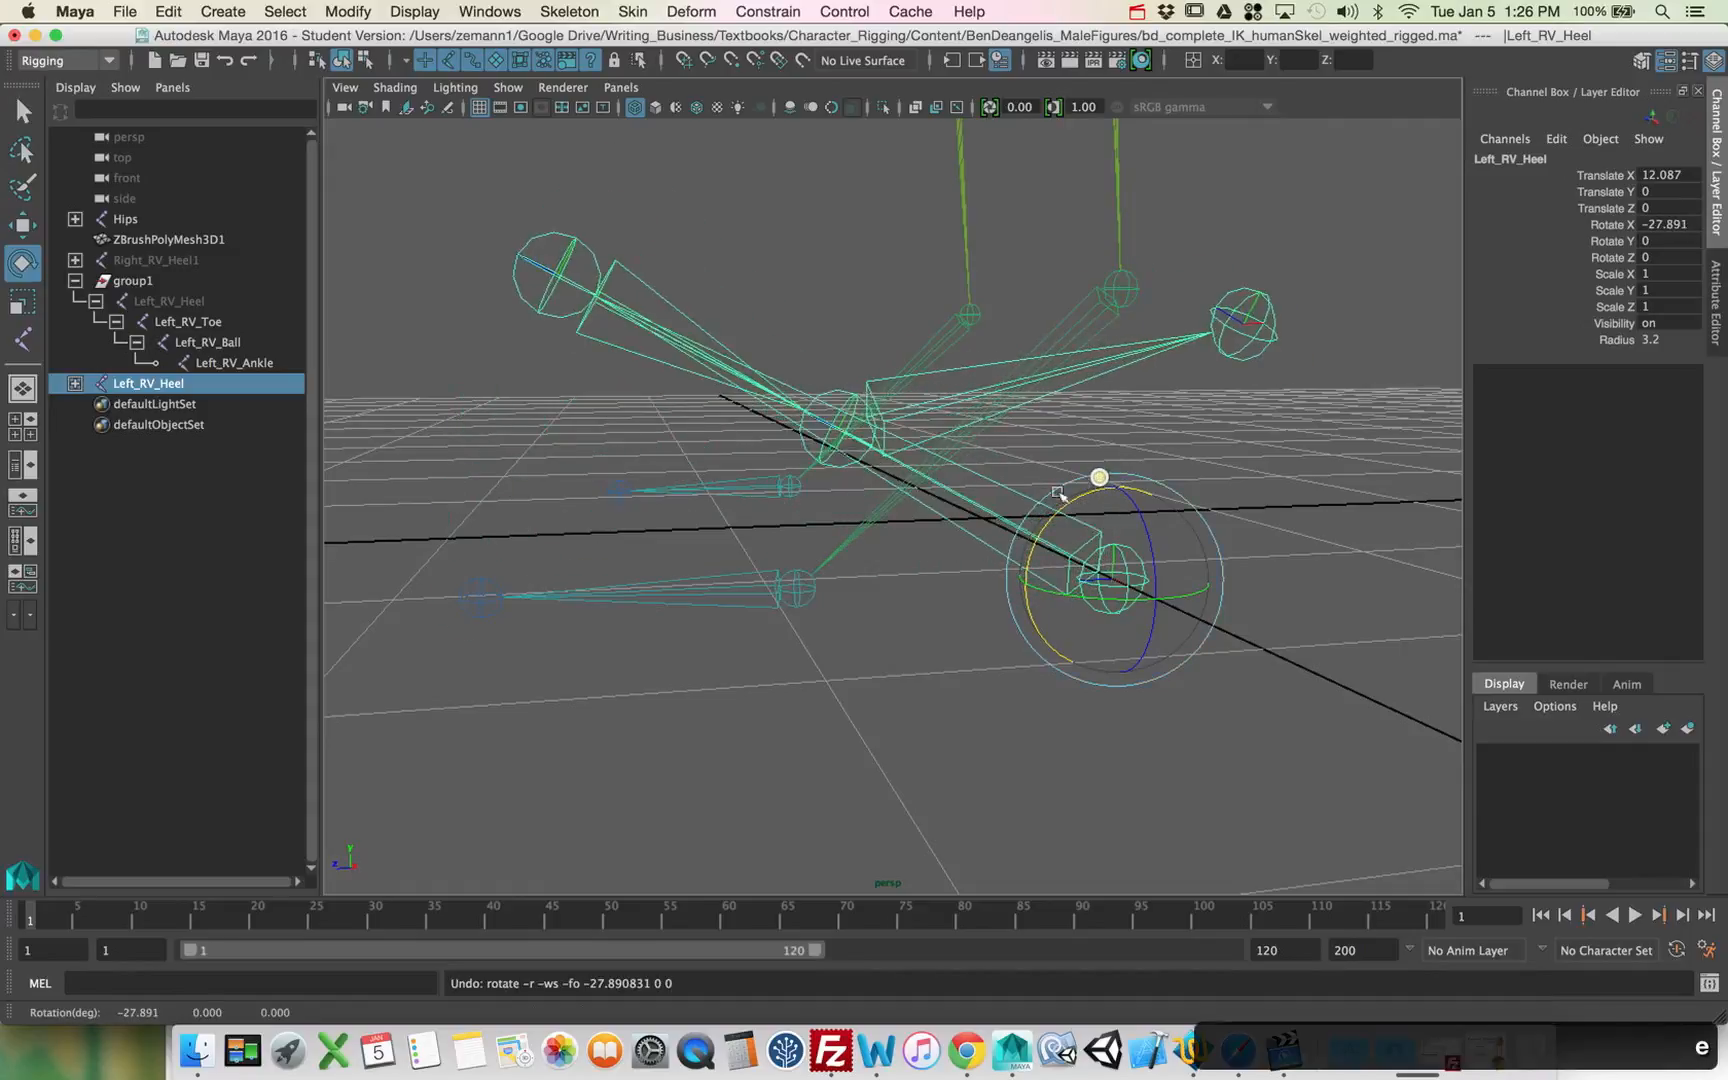
{"action": "key", "text": "z"}
{"action": "key", "text": "Down"}
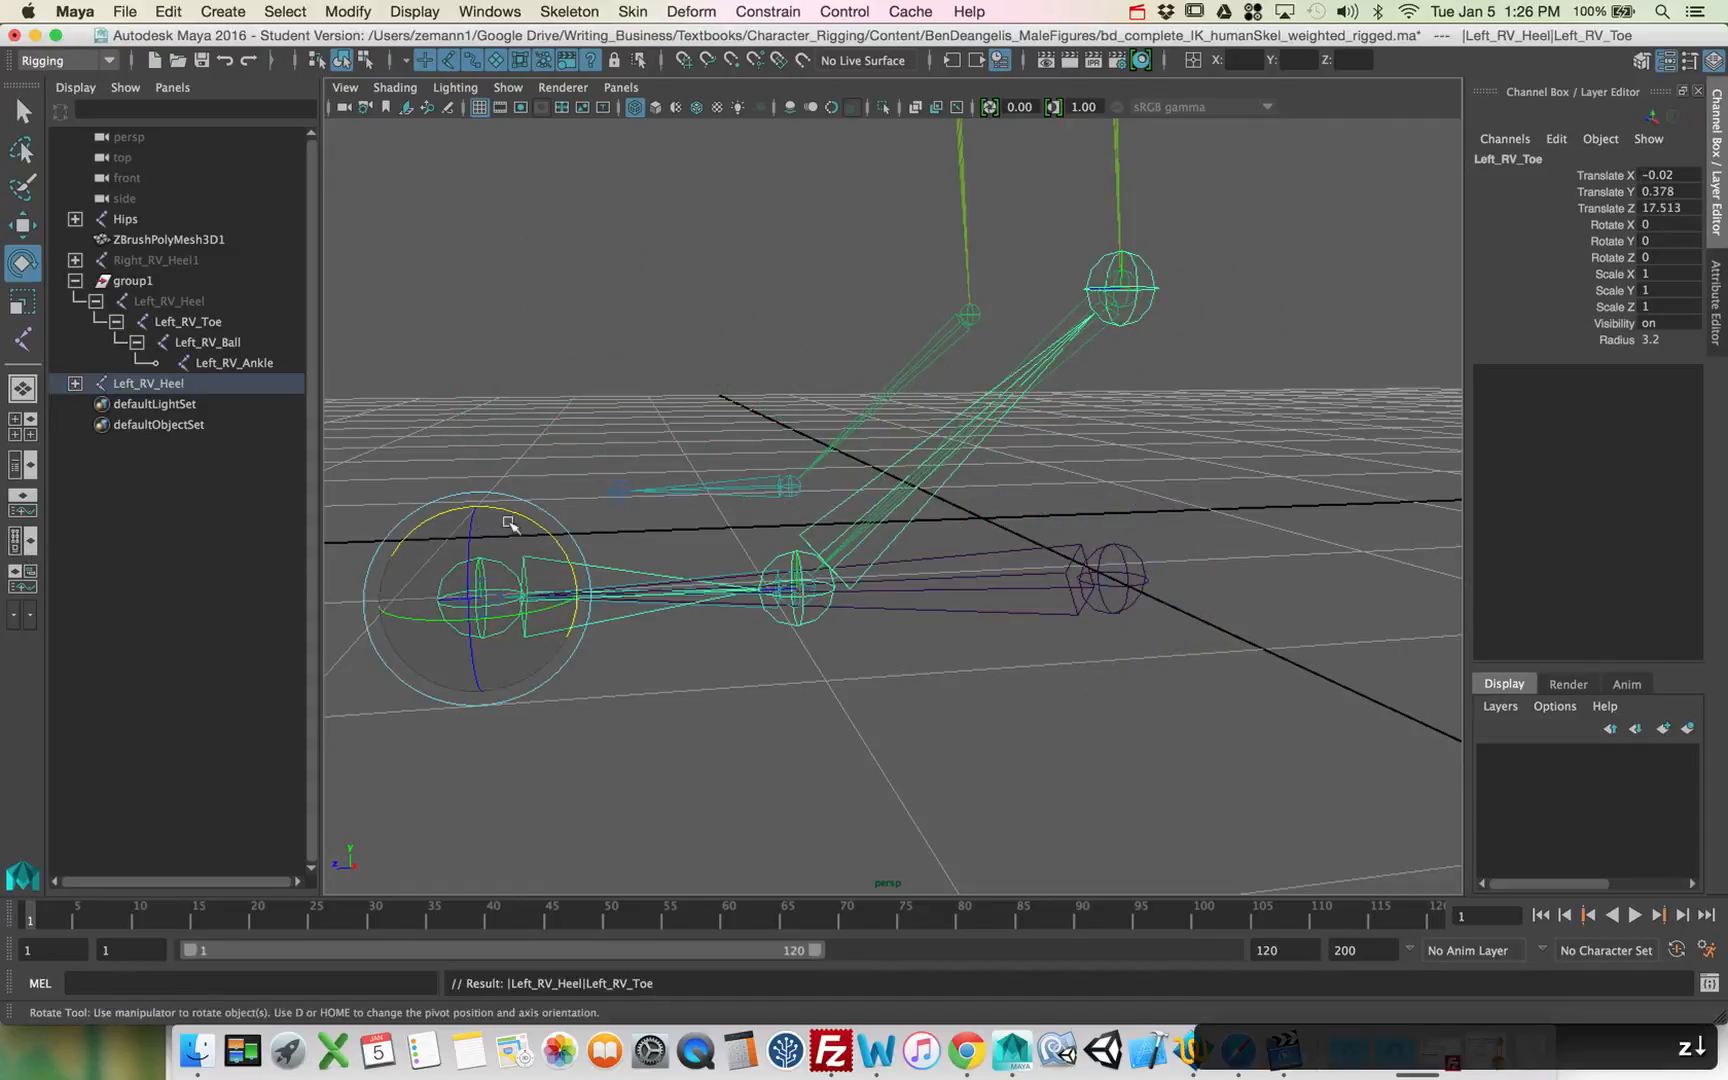
{"action": "mouse_move", "coordinate": [509, 521]}
{"action": "left_mouse_down"}
{"action": "mouse_move", "coordinate": [505, 501]}
{"action": "mouse_move", "coordinate": [490, 521]}
{"action": "mouse_move", "coordinate": [482, 505]}
{"action": "left_mouse_up"}
{"action": "key", "text": "z"}
{"action": "key", "text": "Down"}
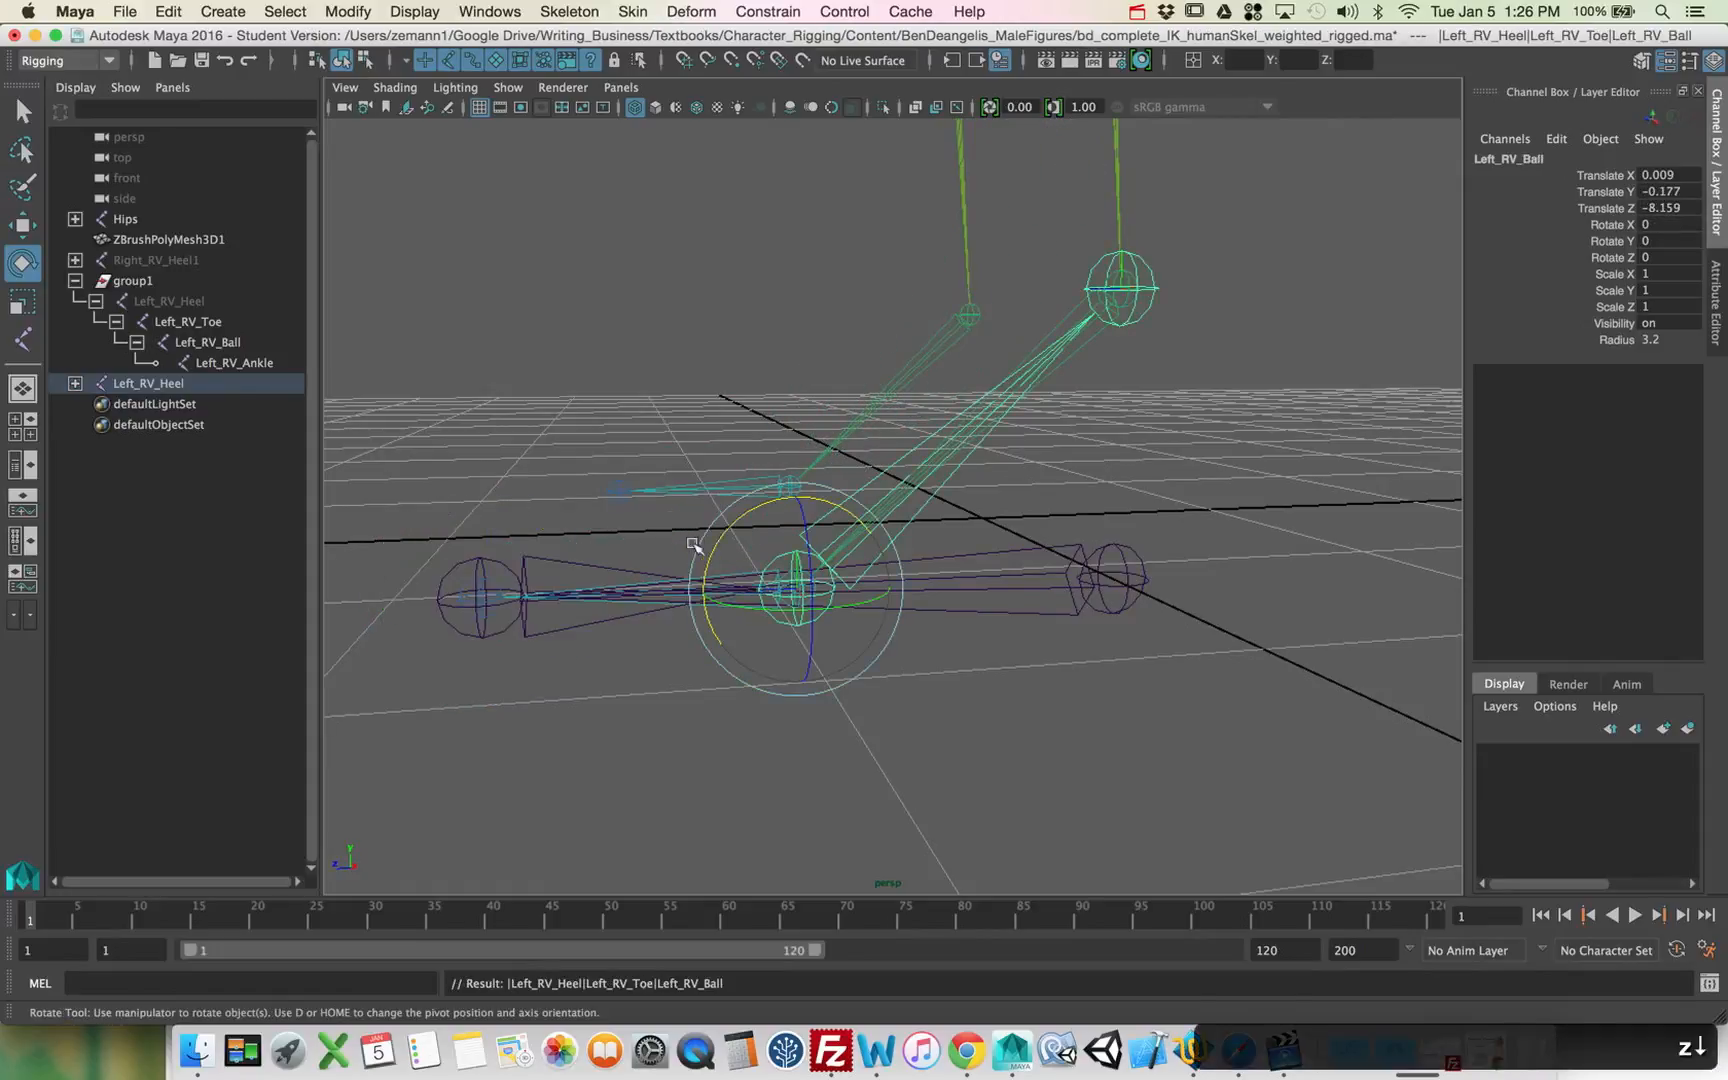
{"action": "left_click_drag", "start_coordinate": [760, 502], "coordinate": [895, 597]}
{"action": "key", "text": "z"}
{"action": "key", "text": "q"}
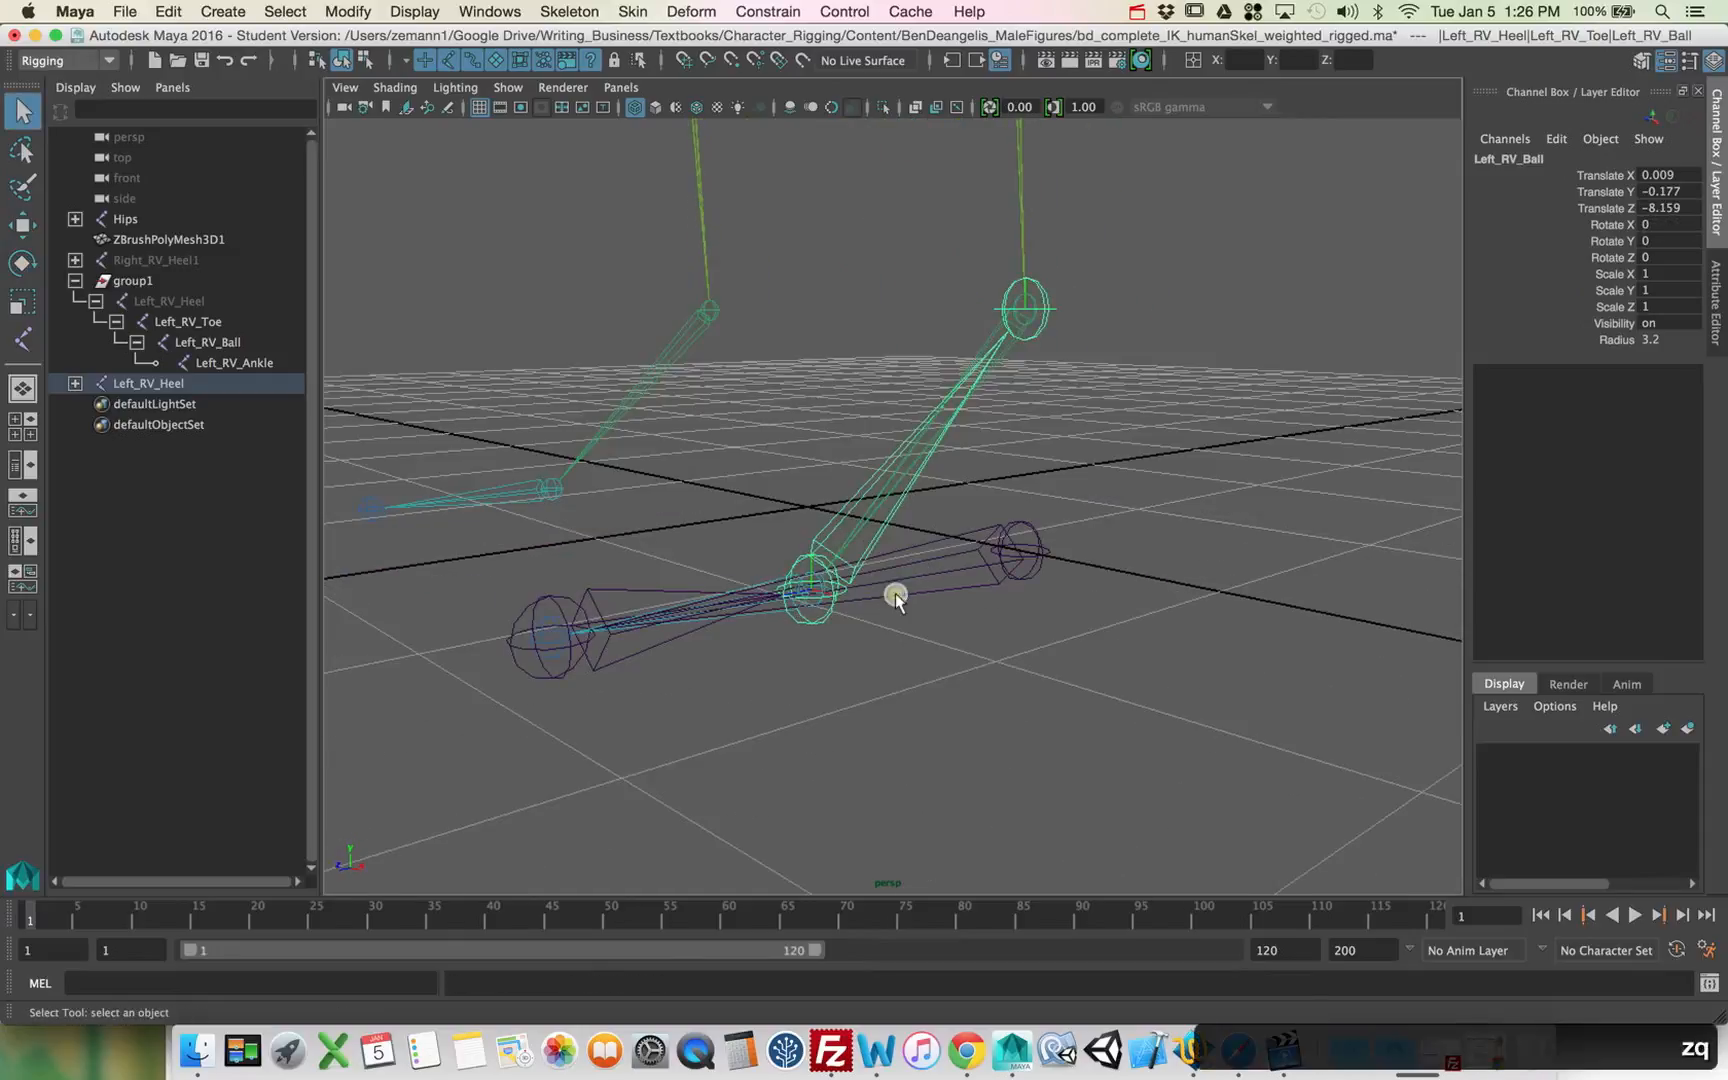
Step: Unhide the old Left_RV_Heel chain in group1 to identify it, and delete group1 with its contents
{"action": "left_click", "coordinate": [75, 280]}
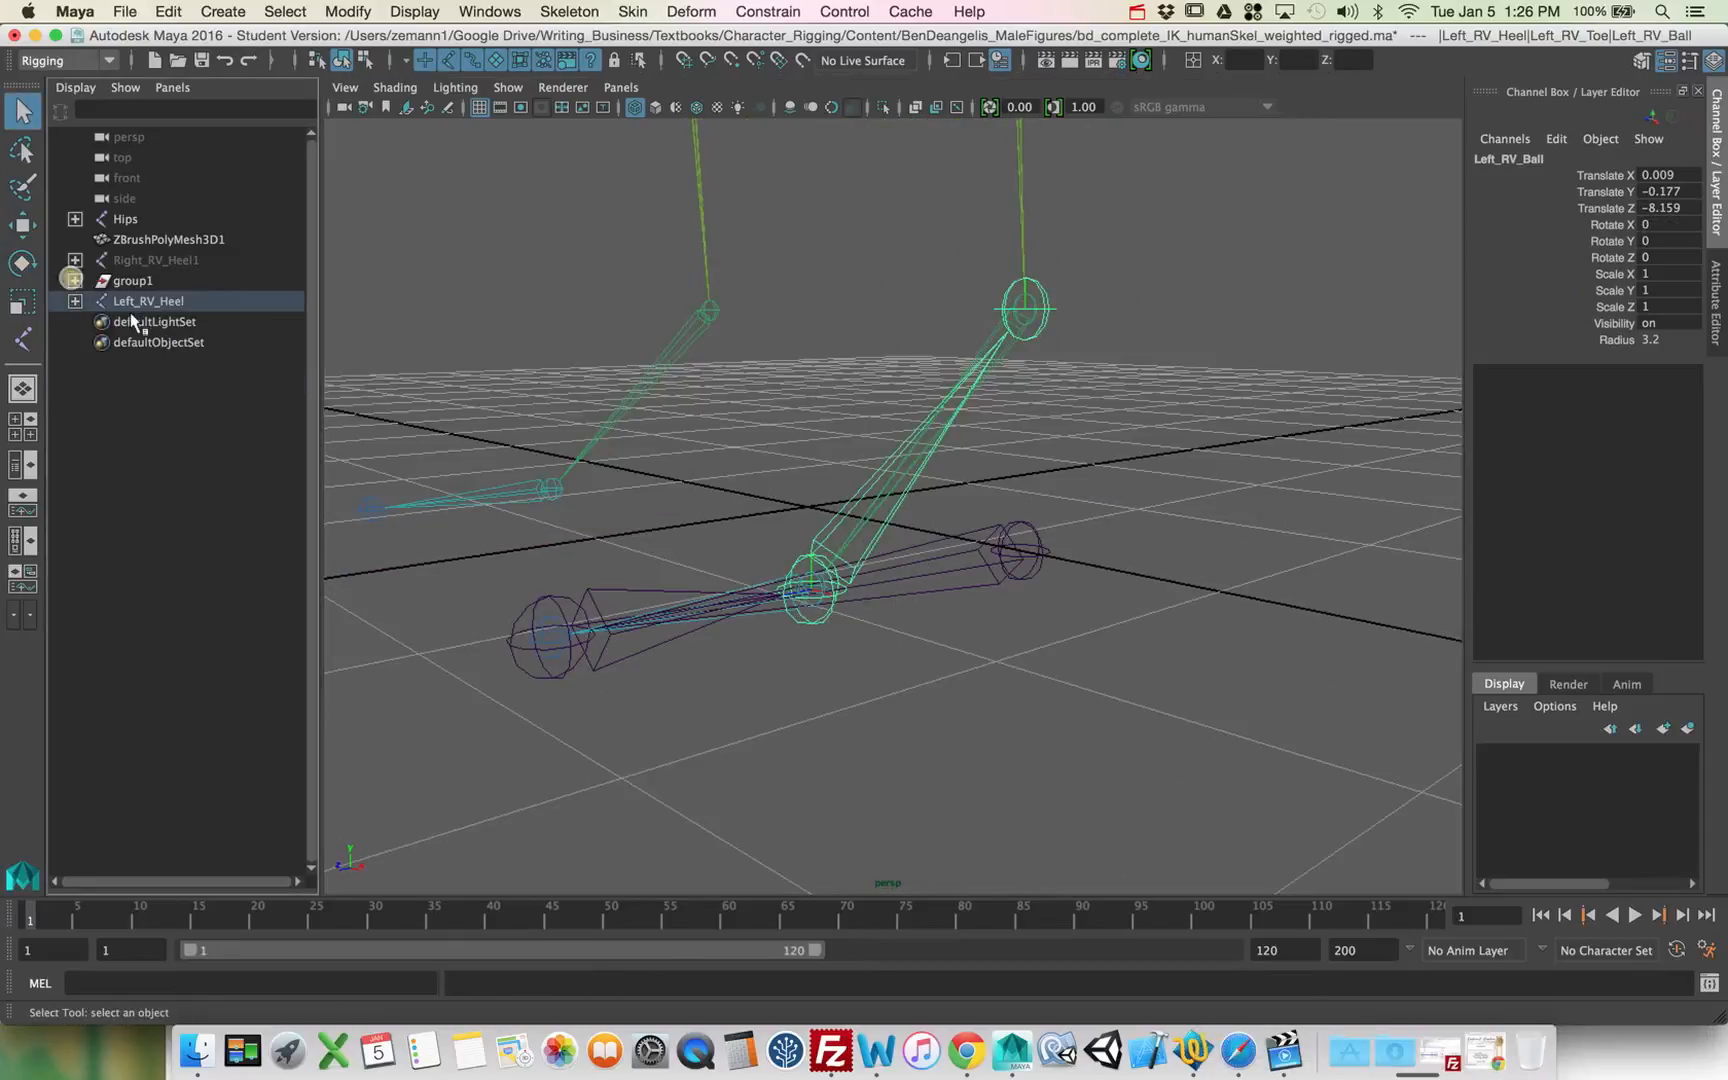
{"action": "left_click", "coordinate": [133, 281]}
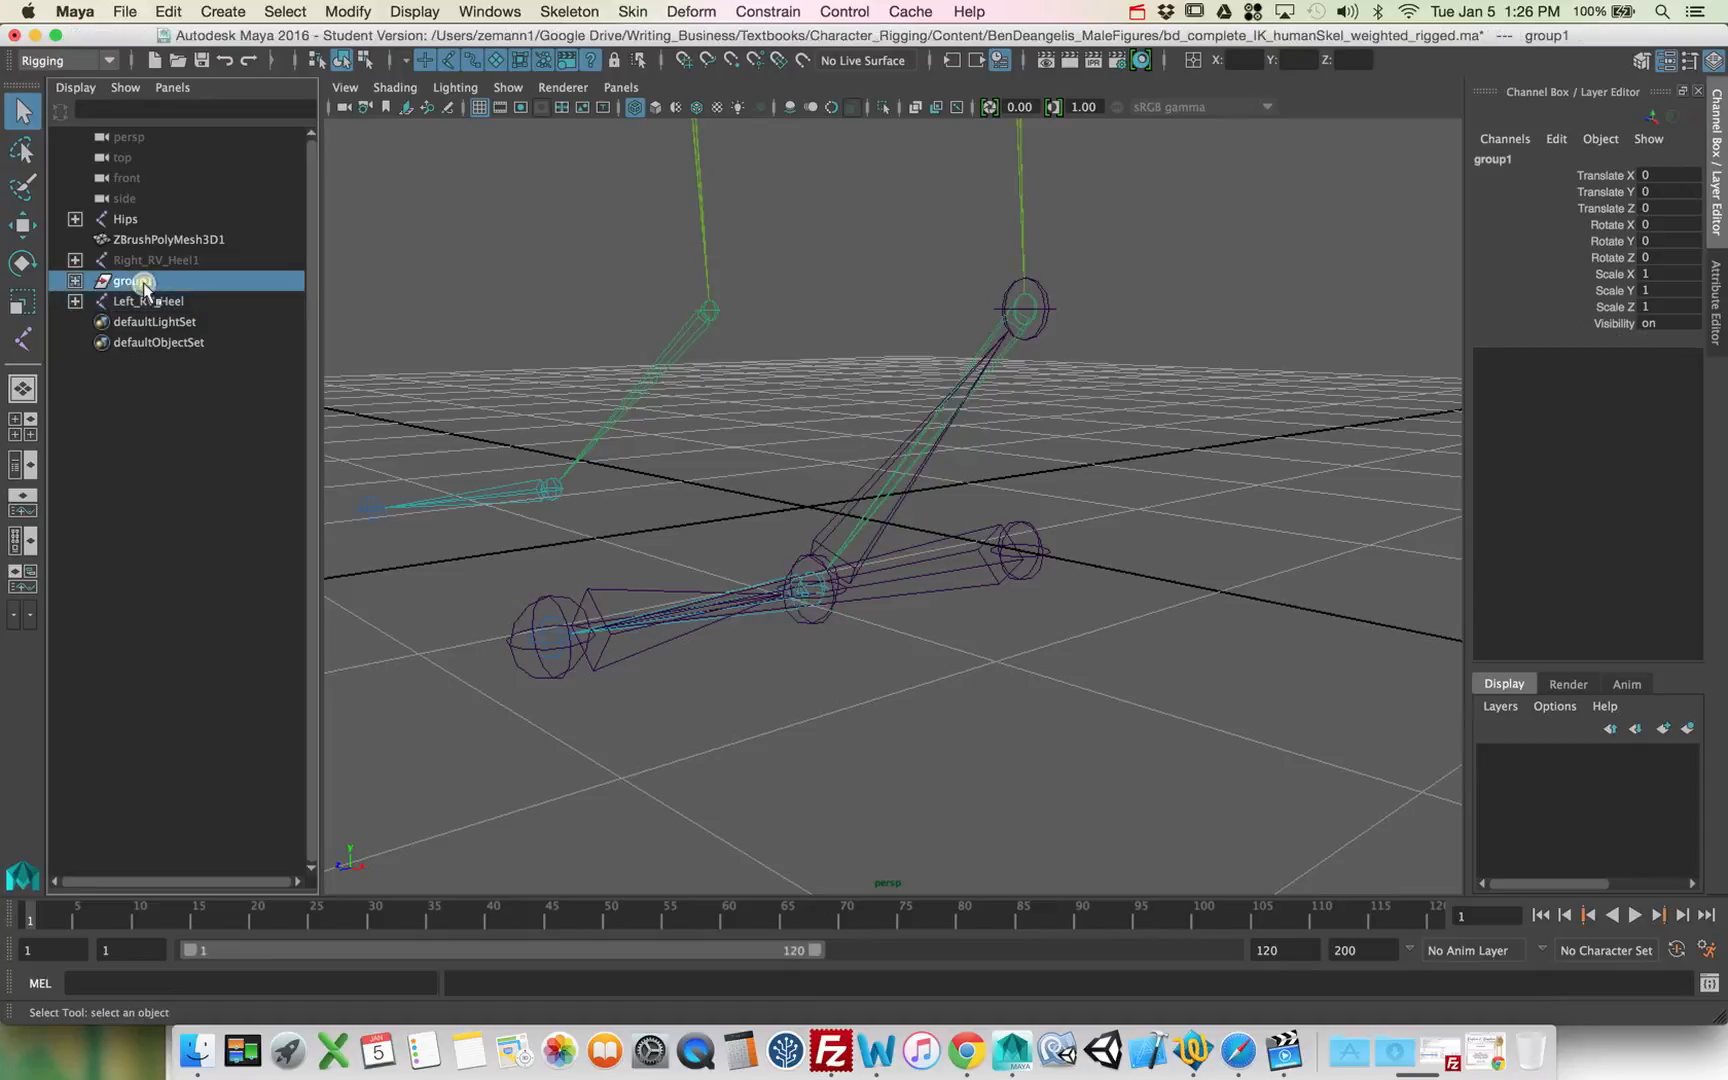
{"action": "key", "text": "f"}
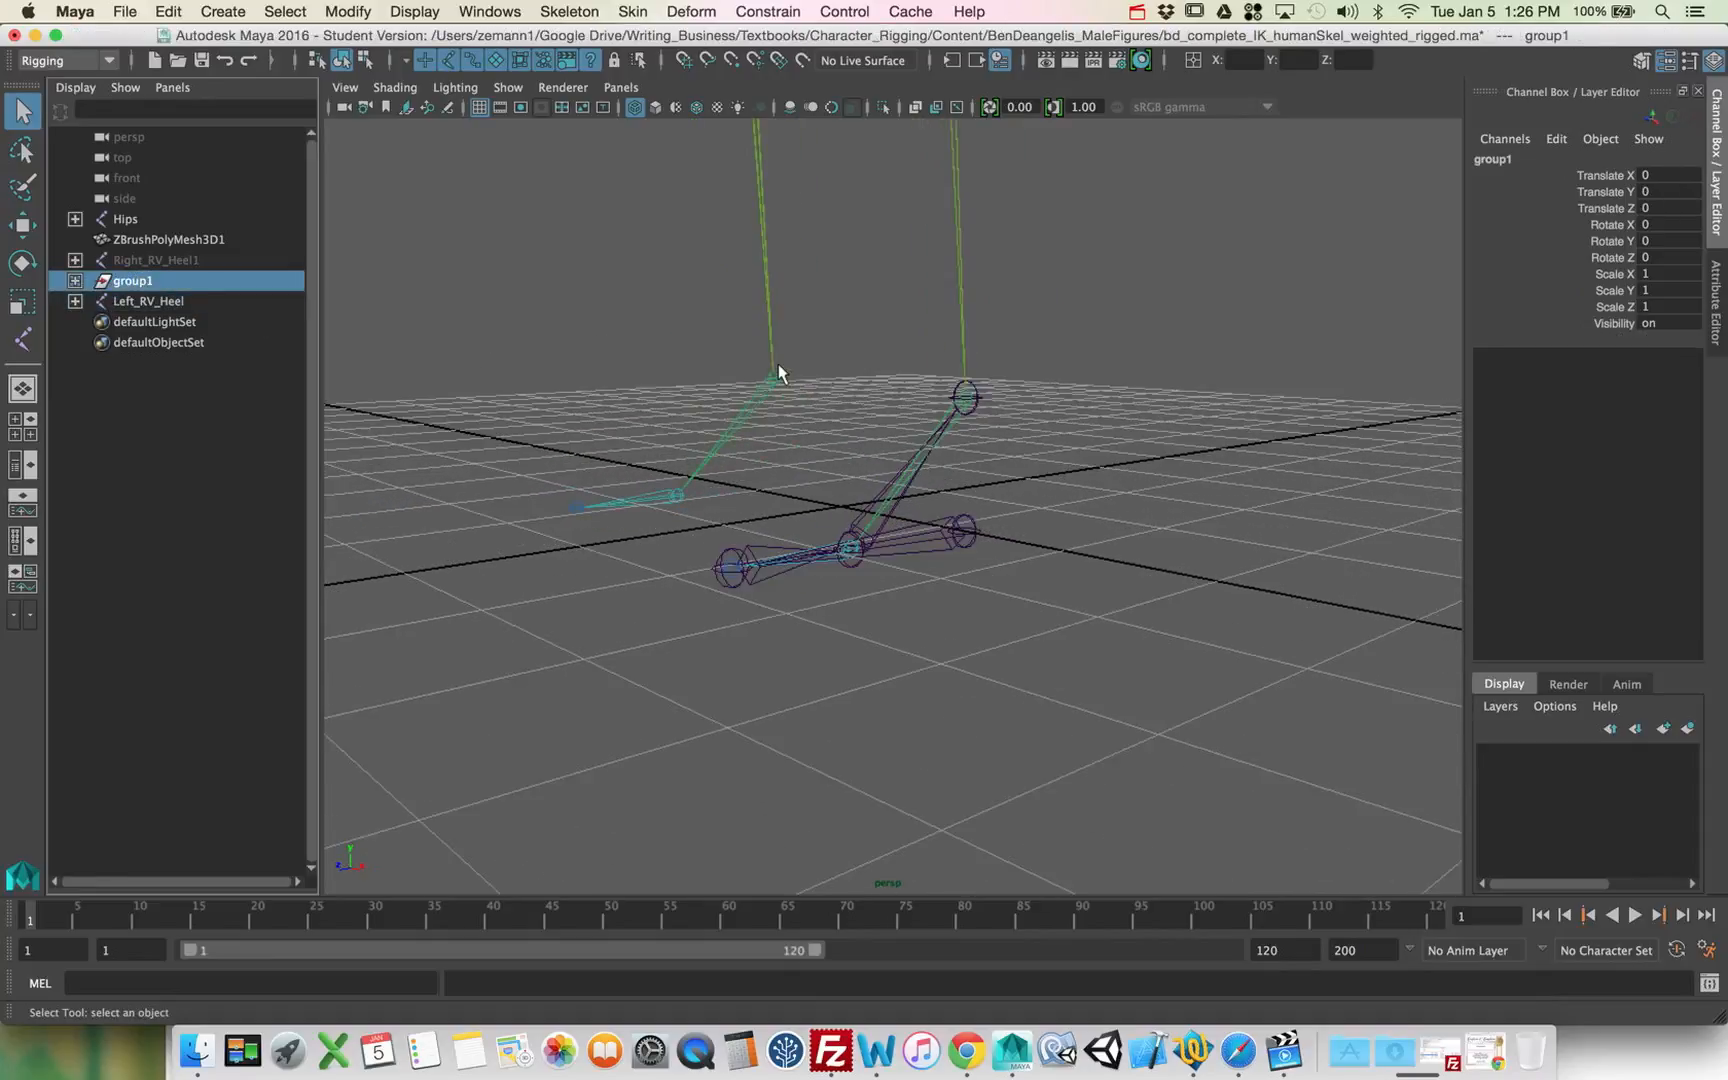
{"action": "left_click", "coordinate": [75, 281]}
{"action": "left_click", "coordinate": [172, 301]}
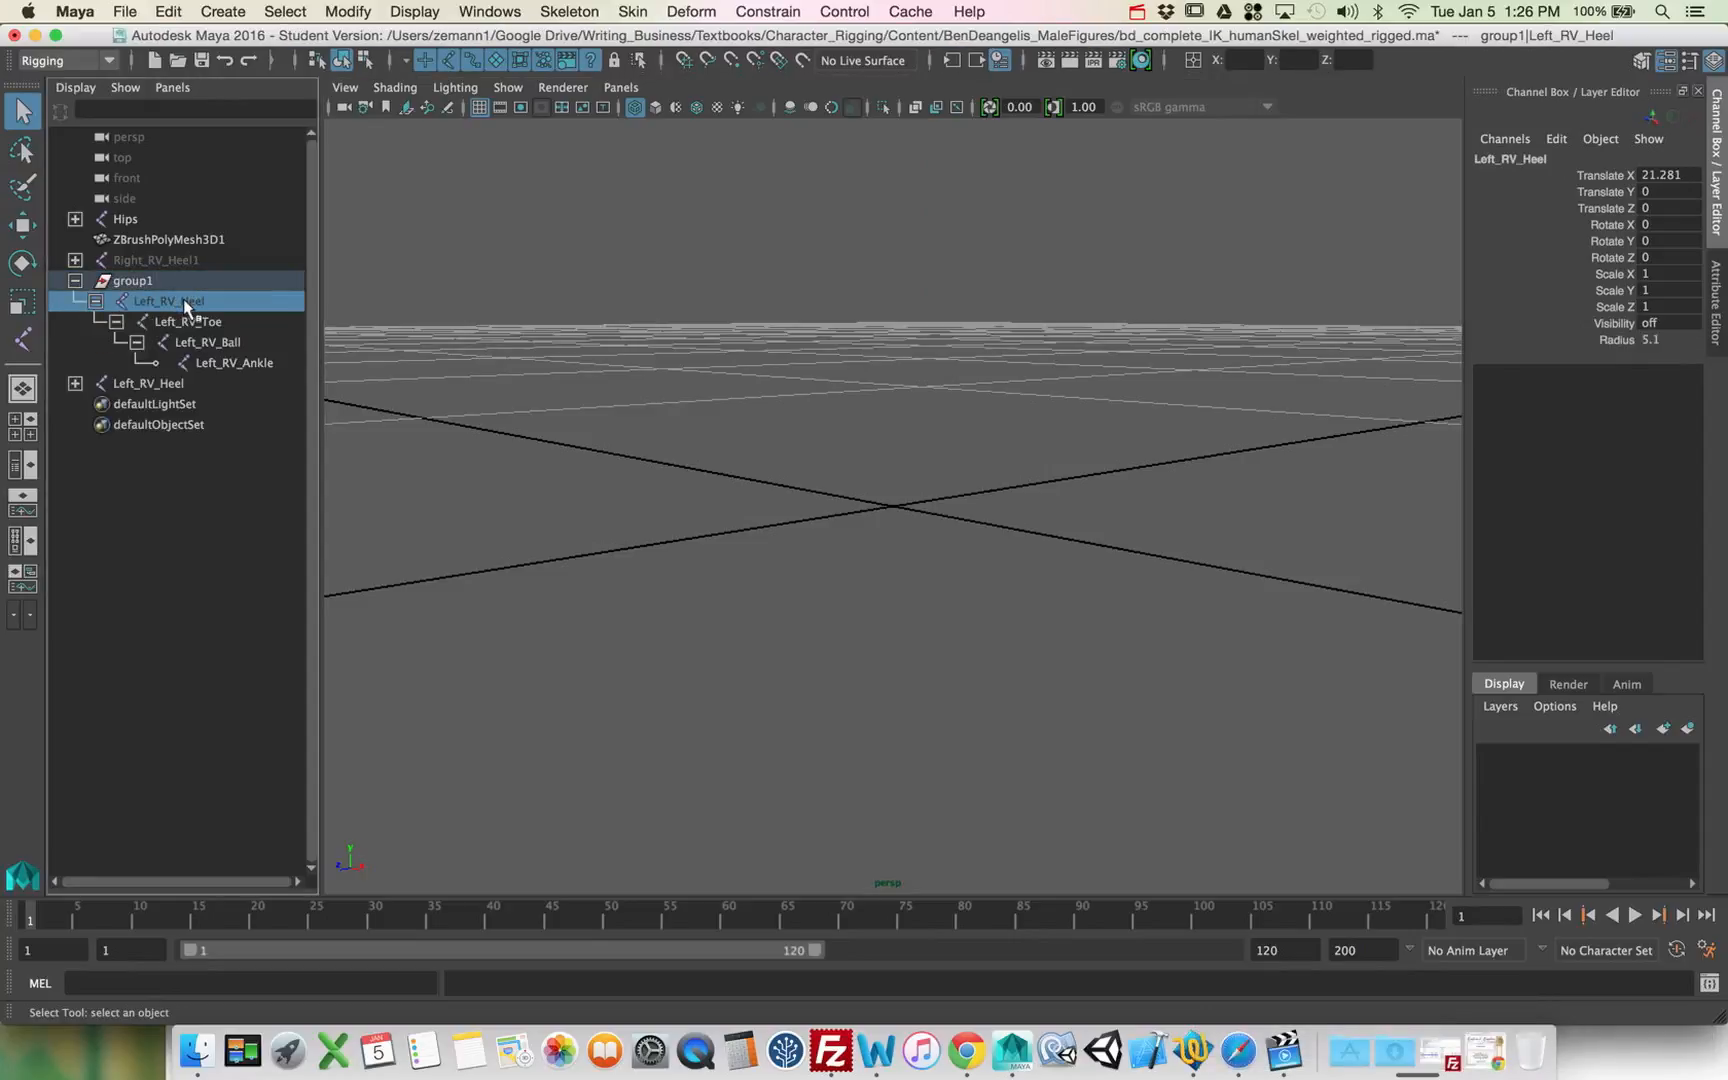
{"action": "key", "text": "shift+h"}
{"action": "key", "text": "f"}
{"action": "right_click_drag", "start_coordinate": [895, 543], "coordinate": [845, 530], "text": "alt"}
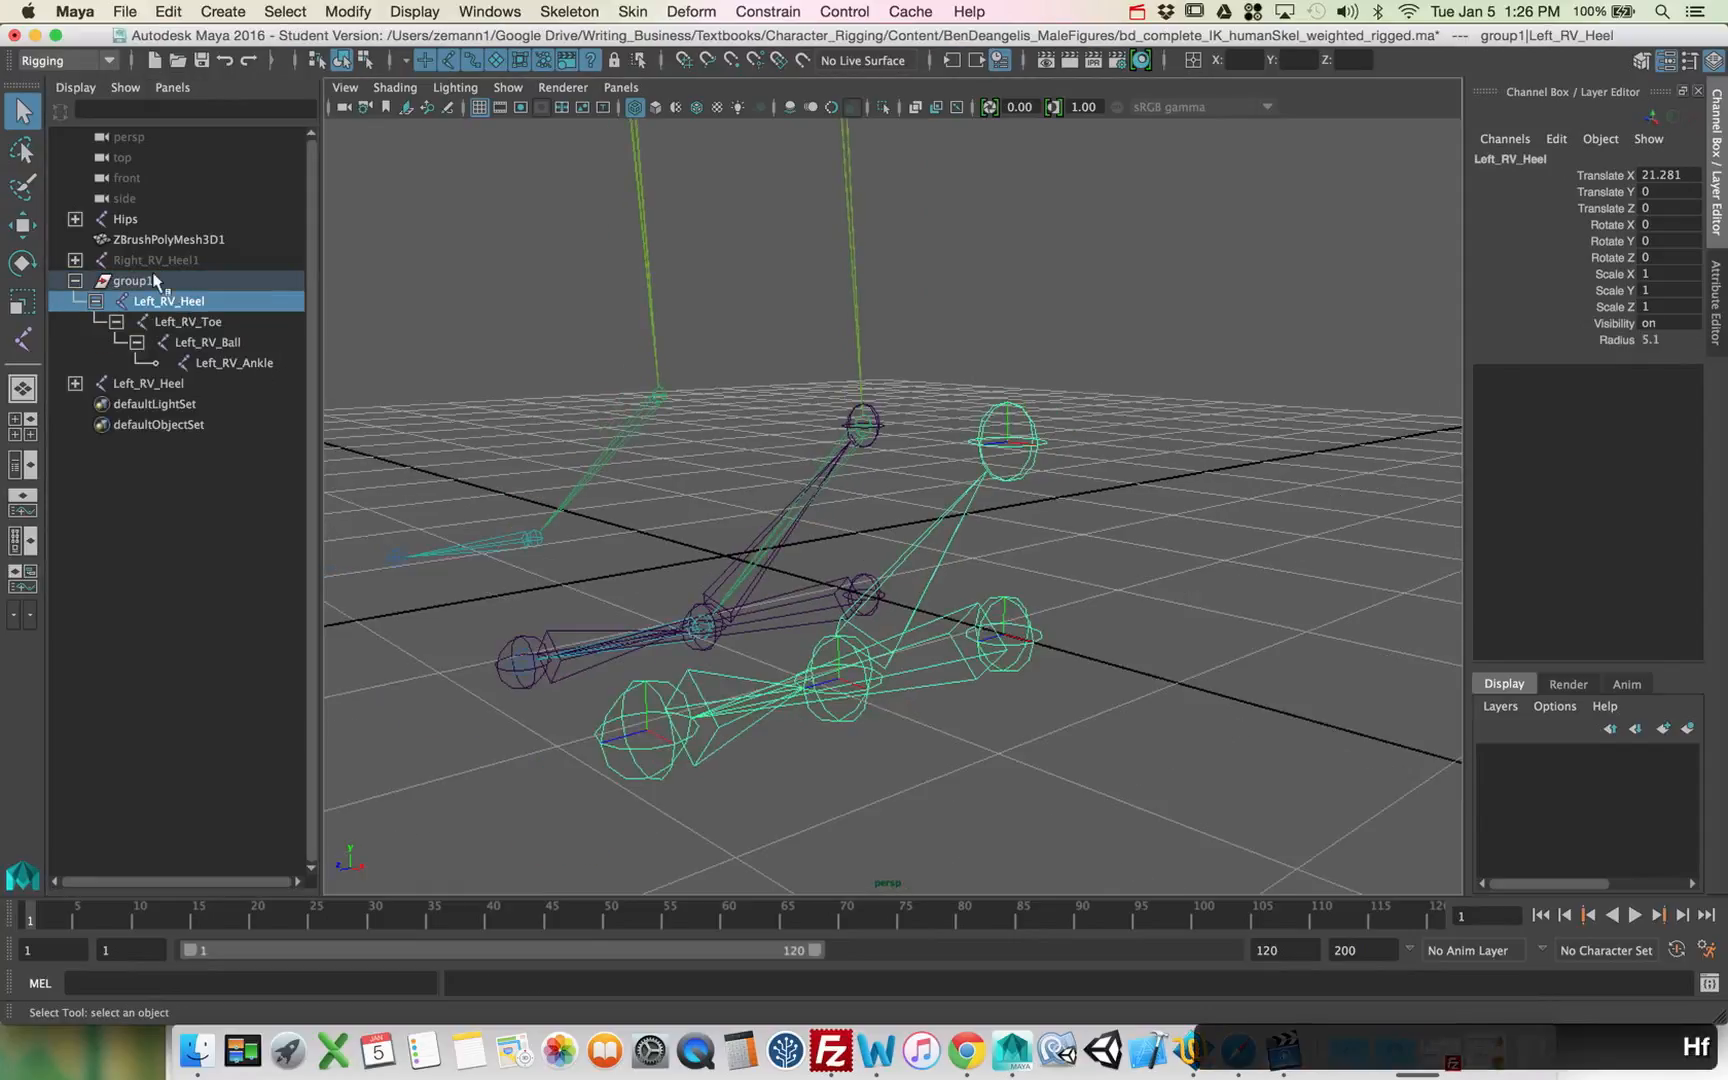
{"action": "left_click", "coordinate": [152, 274]}
{"action": "key", "text": "BackSpace"}
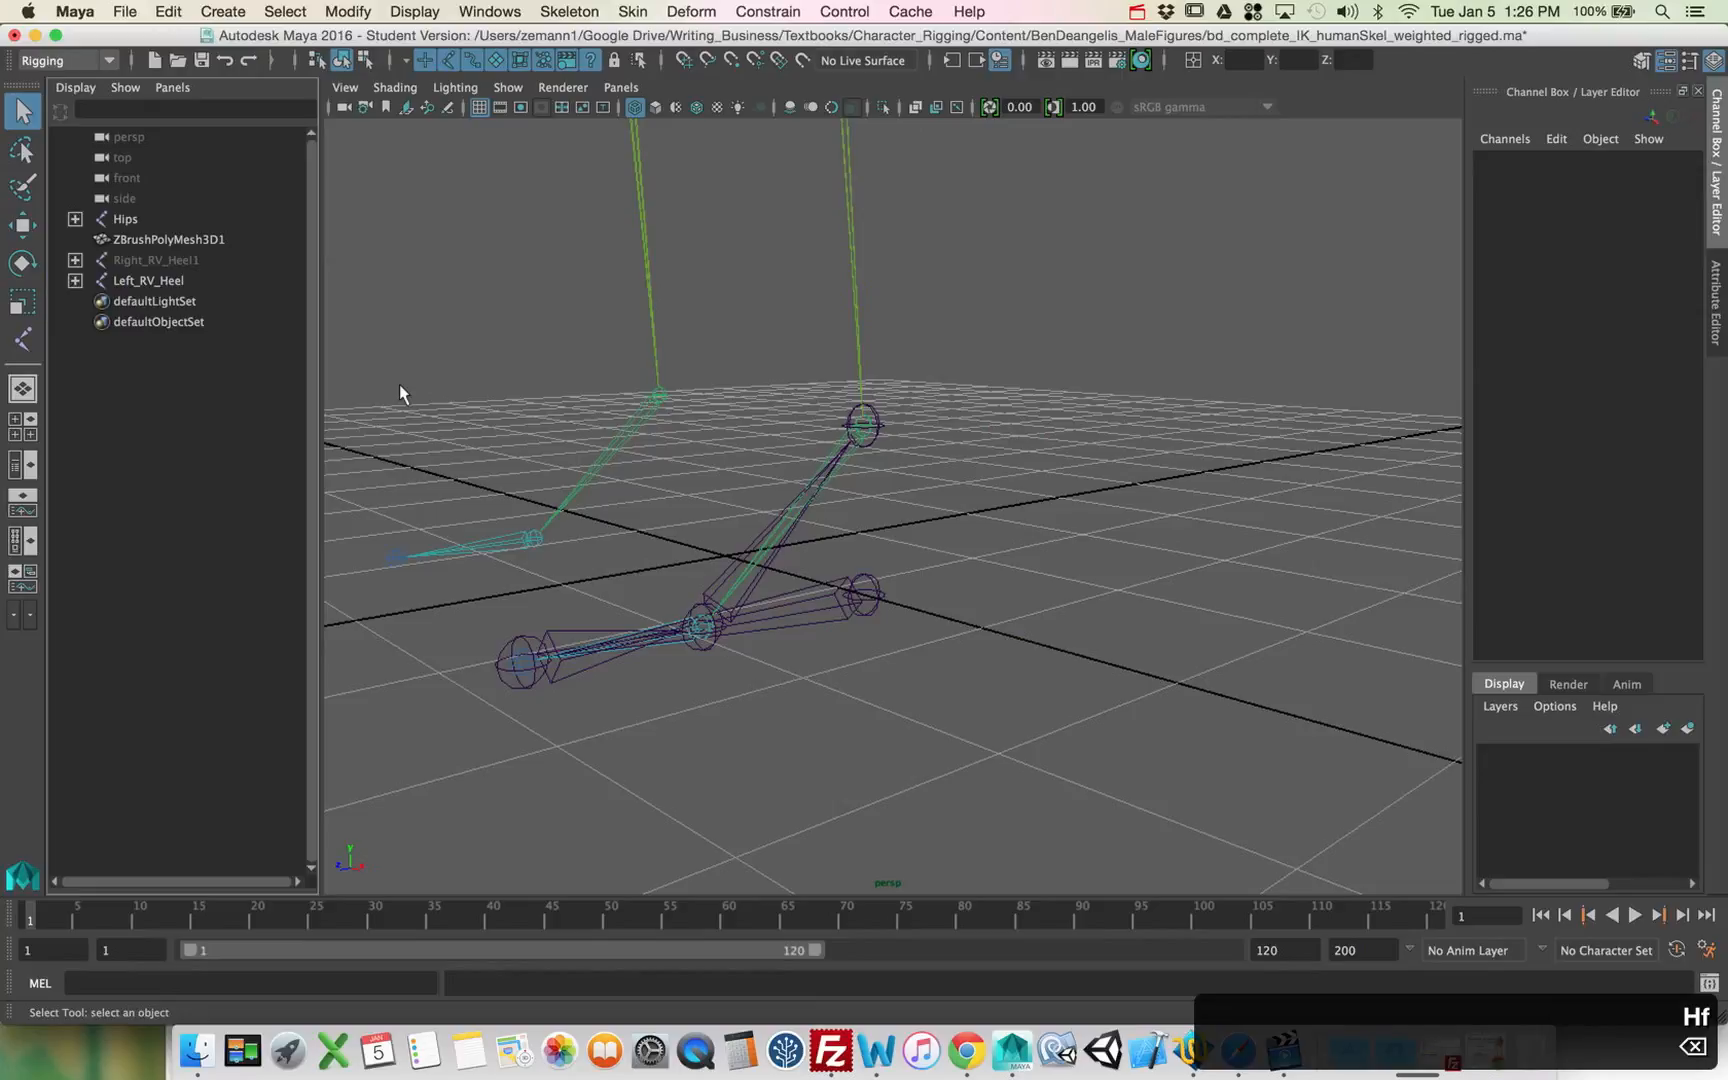
Step: Select the remaining Left_RV_Heel chain, view it around the left foot, and hide it
{"action": "left_click", "coordinate": [832, 589]}
{"action": "left_click_drag", "start_coordinate": [865, 592], "coordinate": [828, 562], "text": "alt"}
{"action": "middle_click_drag", "start_coordinate": [828, 562], "coordinate": [823, 480], "text": "alt"}
{"action": "left_click_drag", "start_coordinate": [823, 480], "coordinate": [921, 522], "text": "alt"}
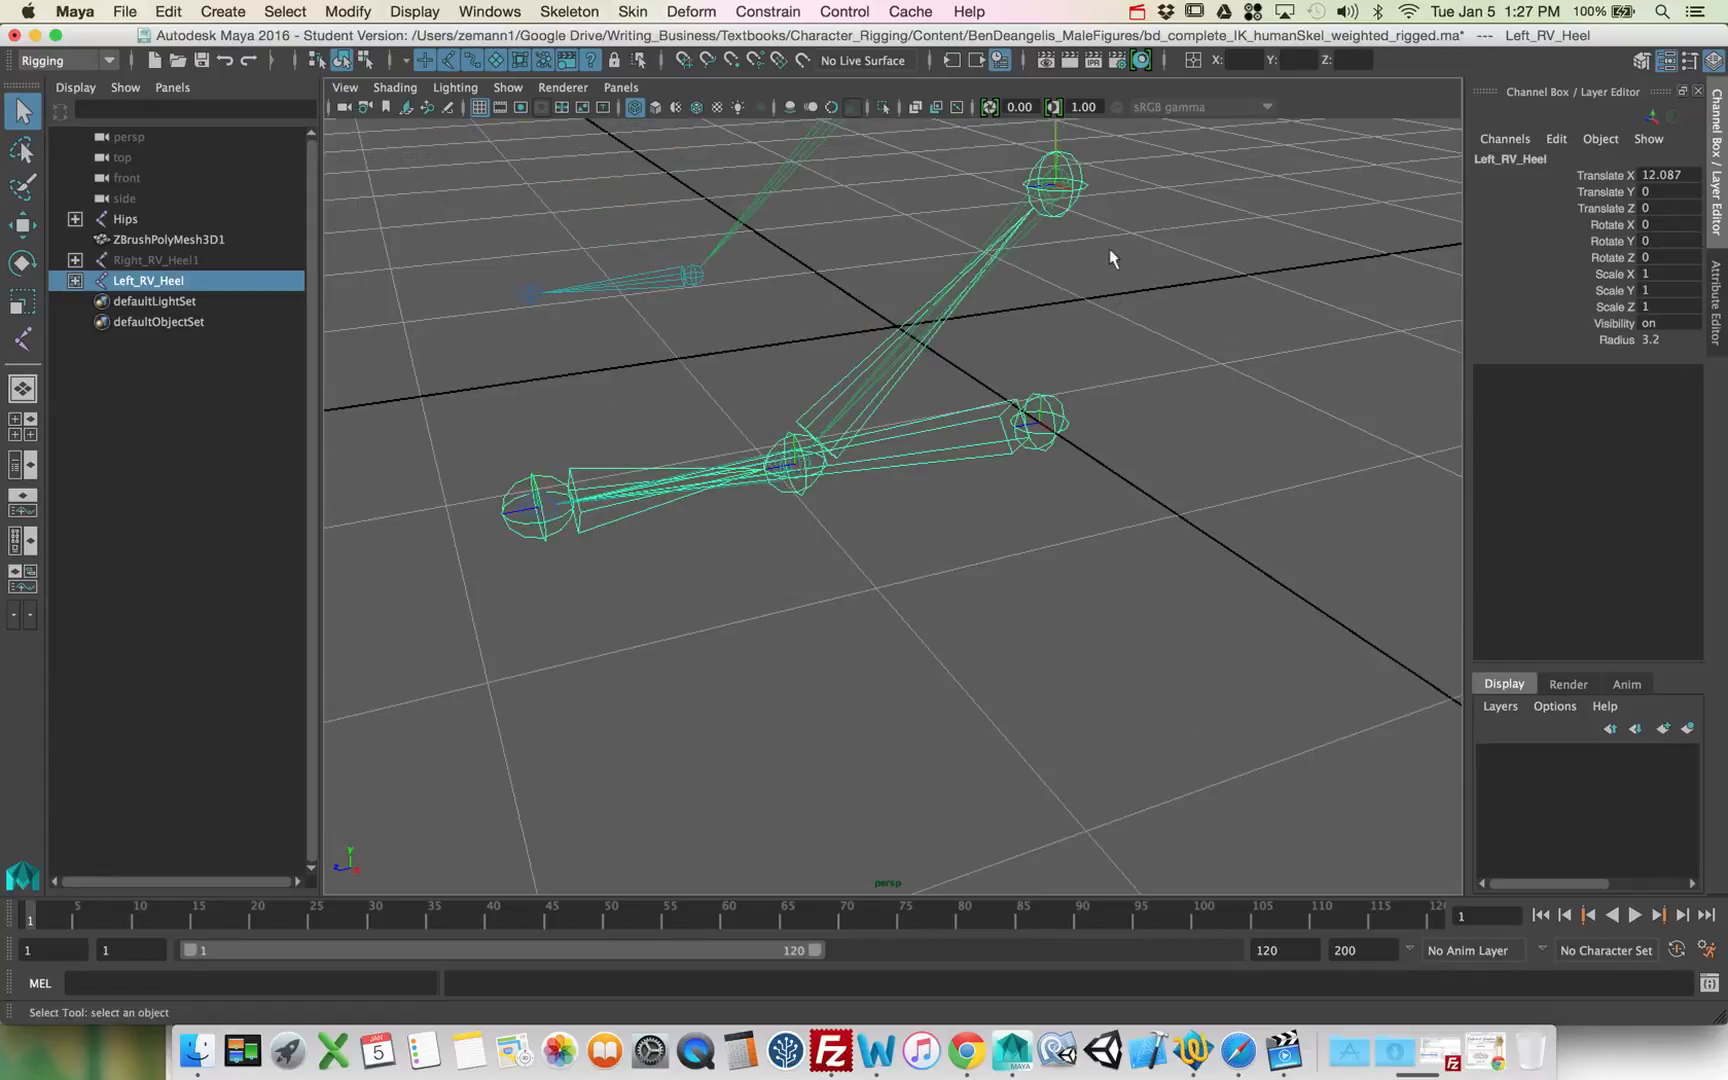
{"action": "left_click_drag", "start_coordinate": [1068, 474], "coordinate": [1067, 398], "text": "alt"}
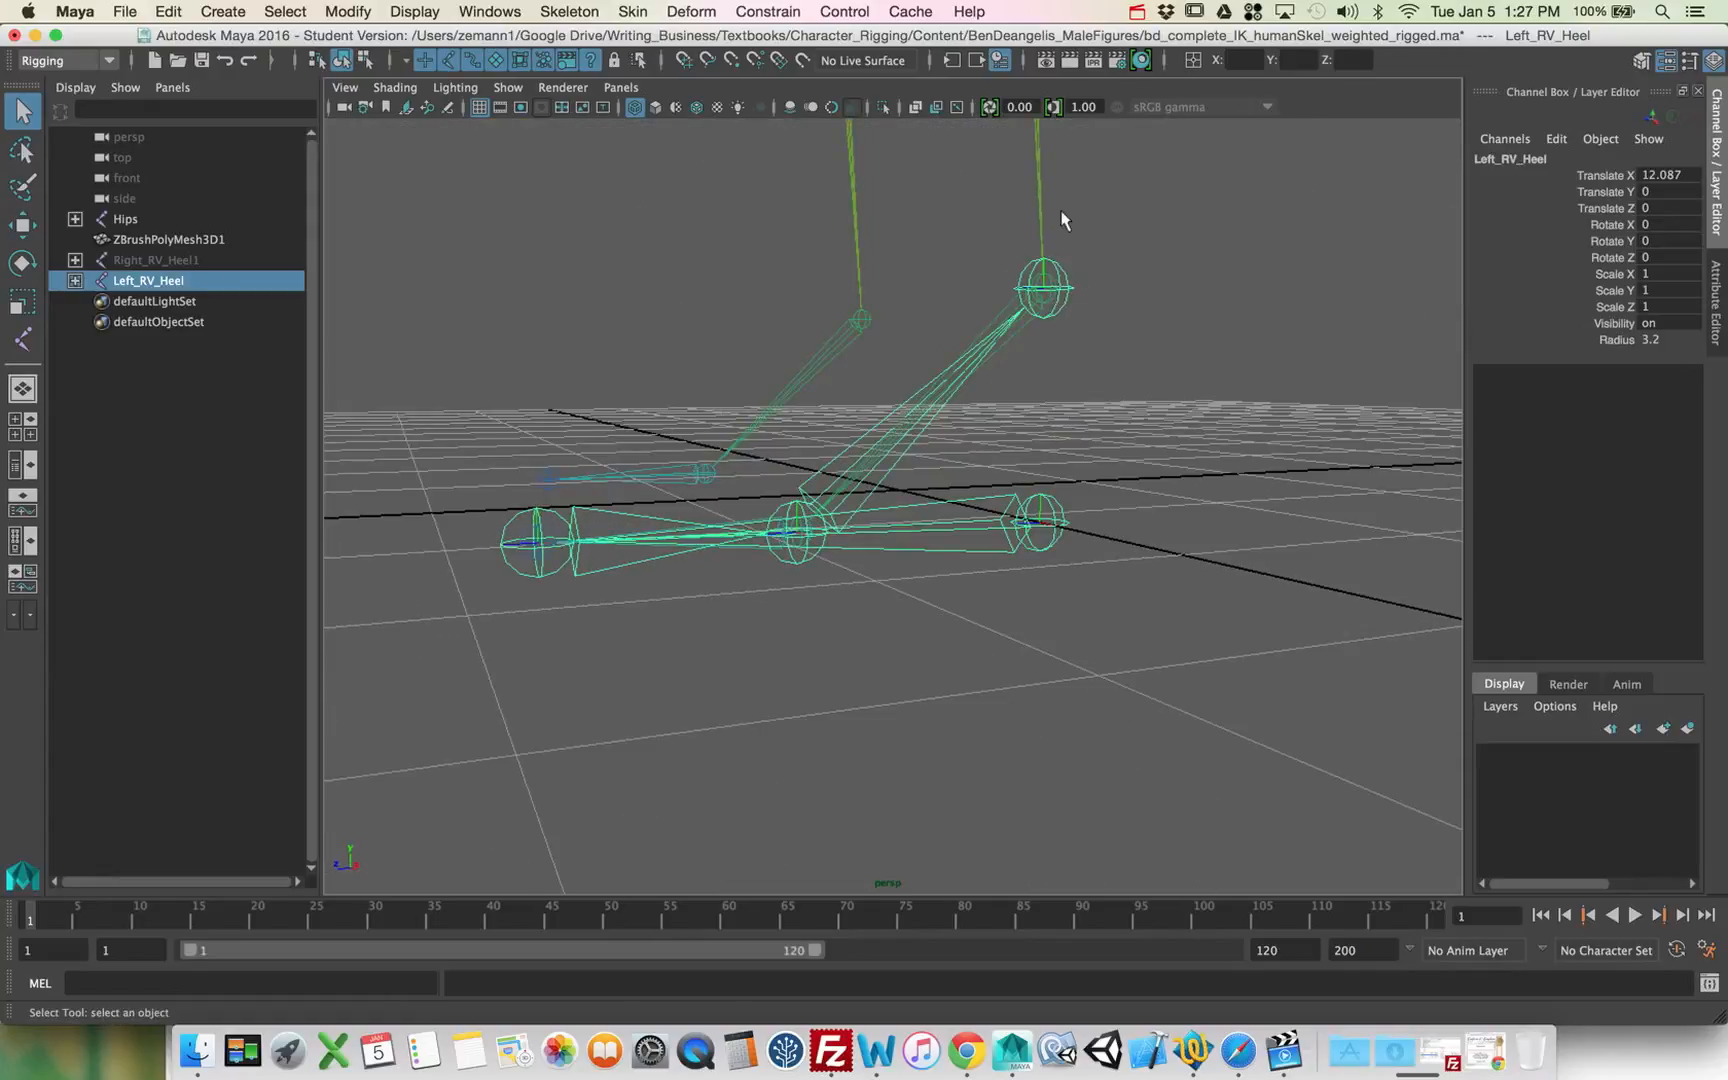
{"action": "left_click", "coordinate": [1025, 216]}
{"action": "left_click", "coordinate": [1030, 524]}
{"action": "left_click_drag", "start_coordinate": [1022, 552], "coordinate": [988, 576], "text": "alt"}
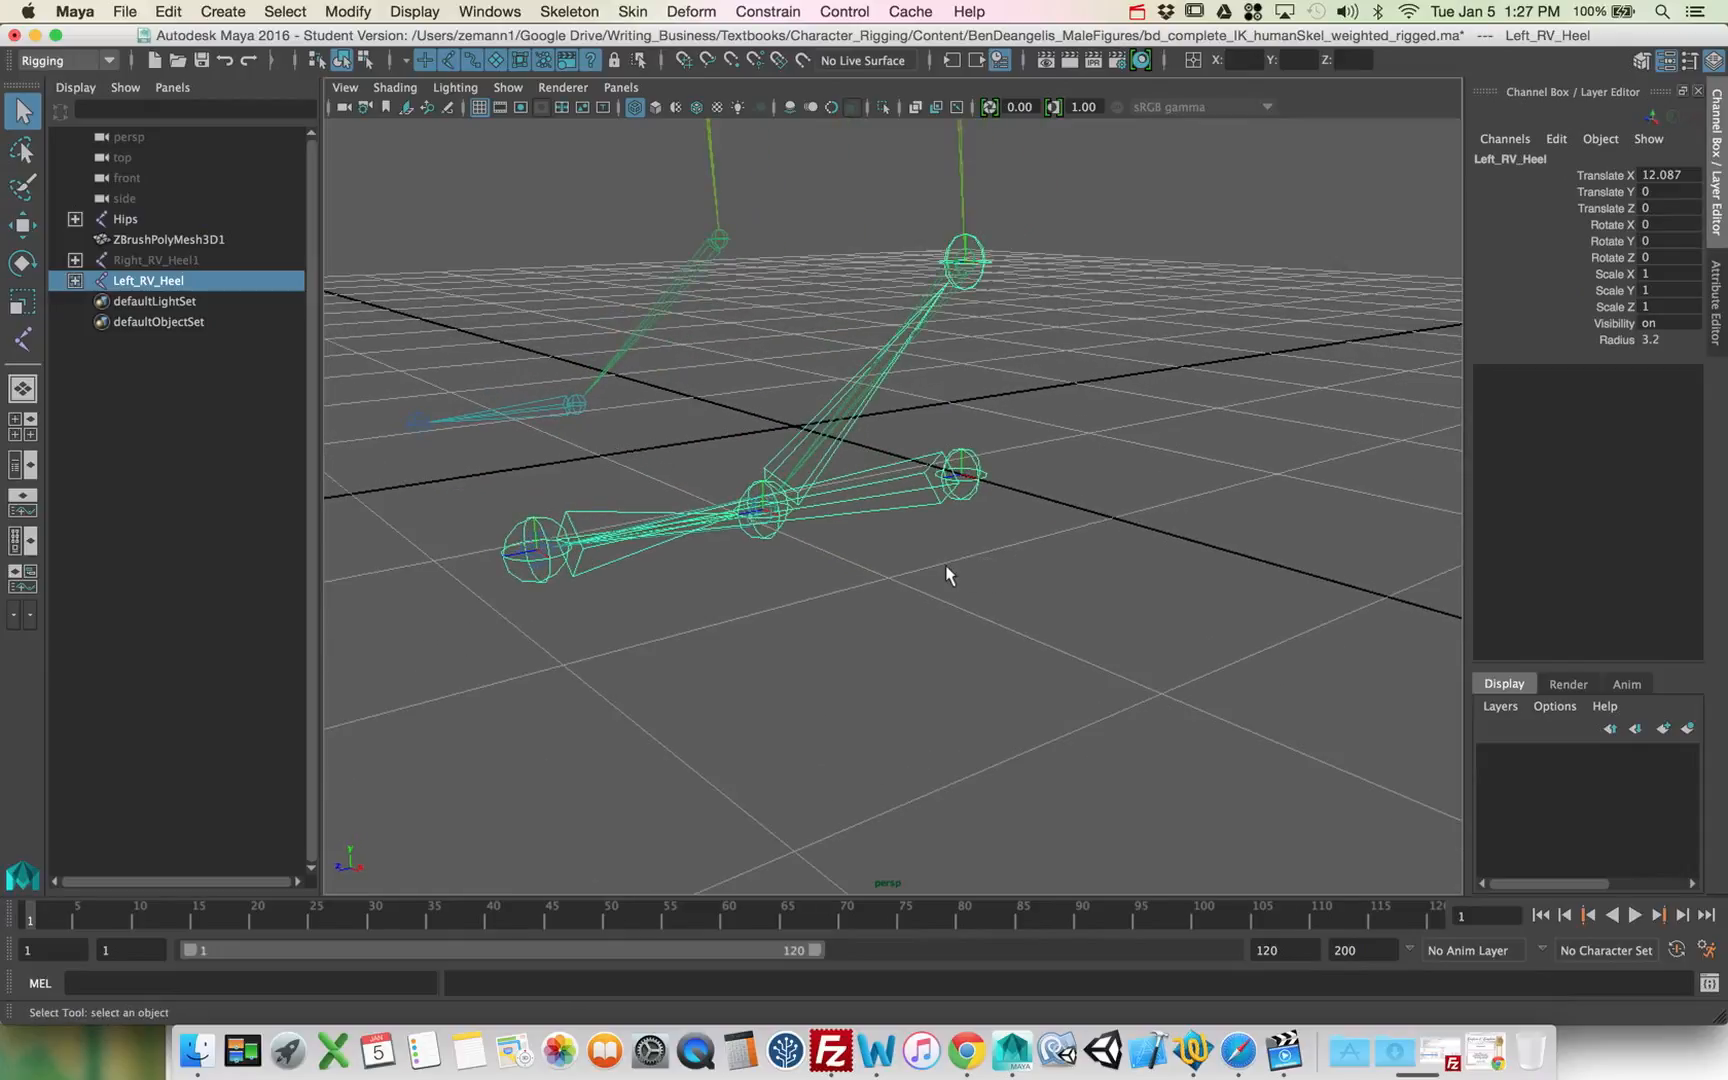
{"action": "key", "text": "ctrl+h"}
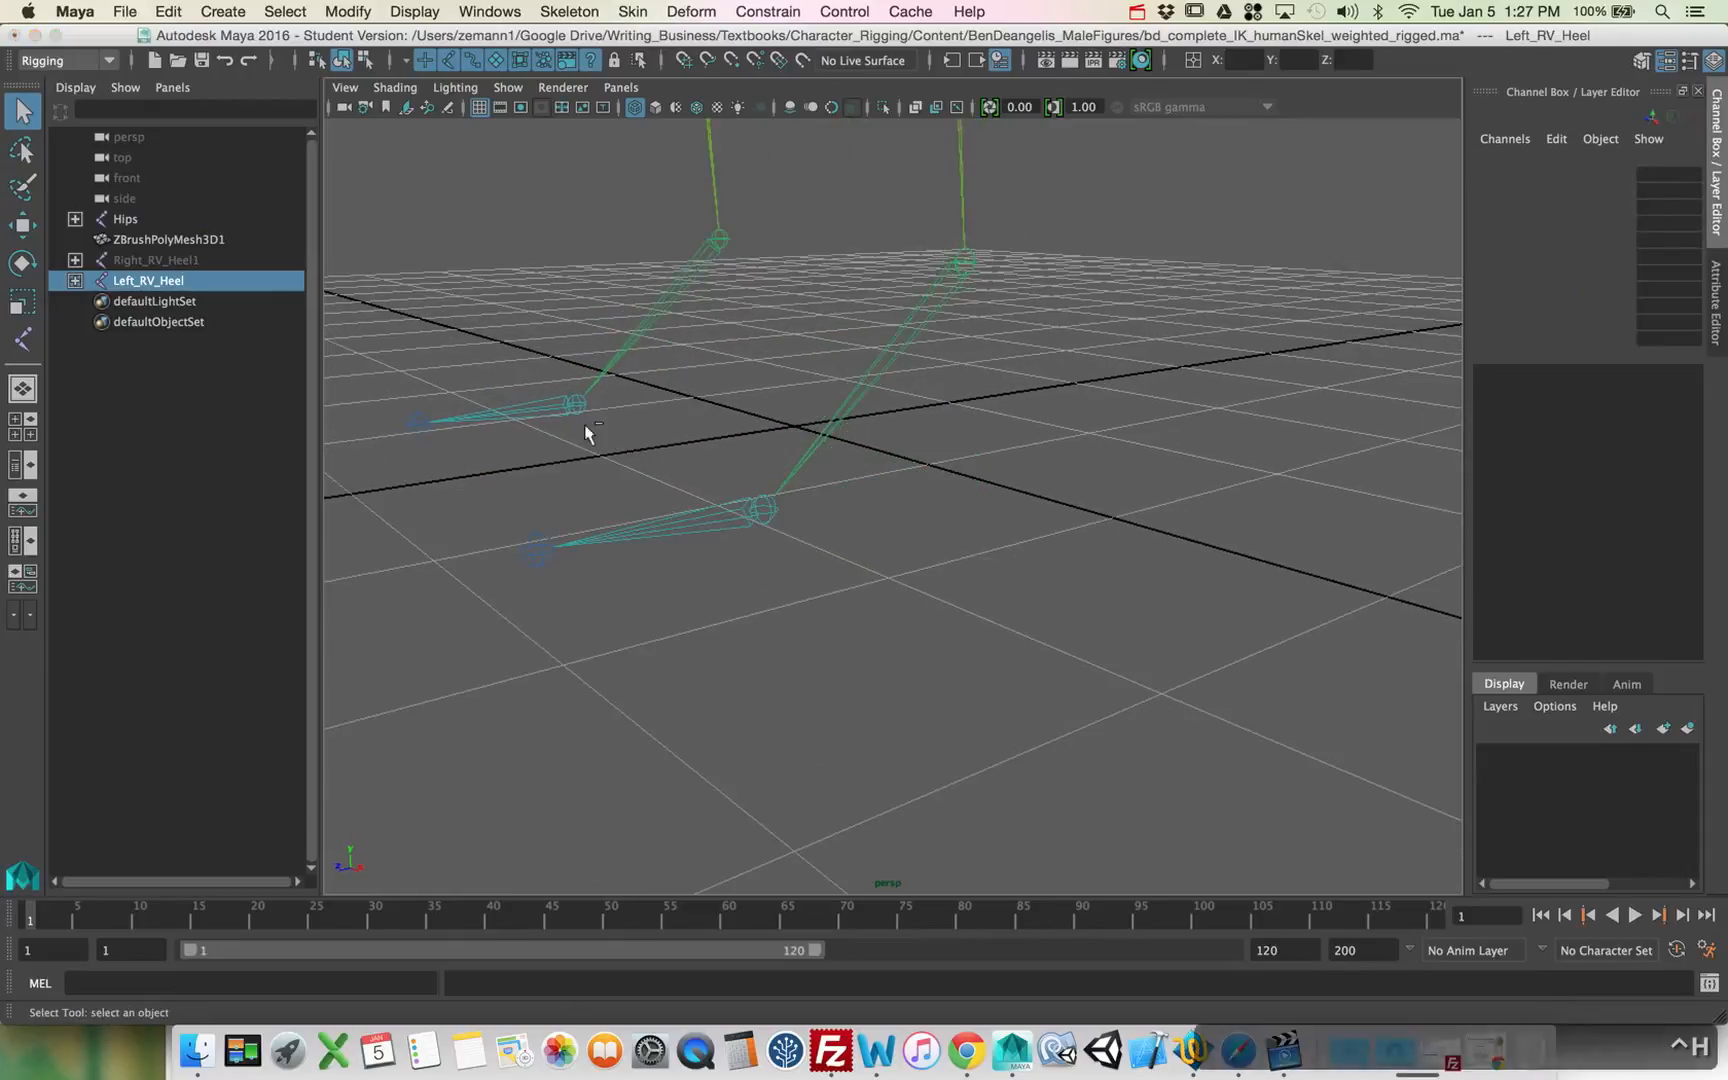
{"action": "left_click_drag", "start_coordinate": [586, 432], "coordinate": [870, 456], "text": "alt"}
{"action": "middle_click_drag", "start_coordinate": [870, 456], "coordinate": [883, 579], "text": "alt"}
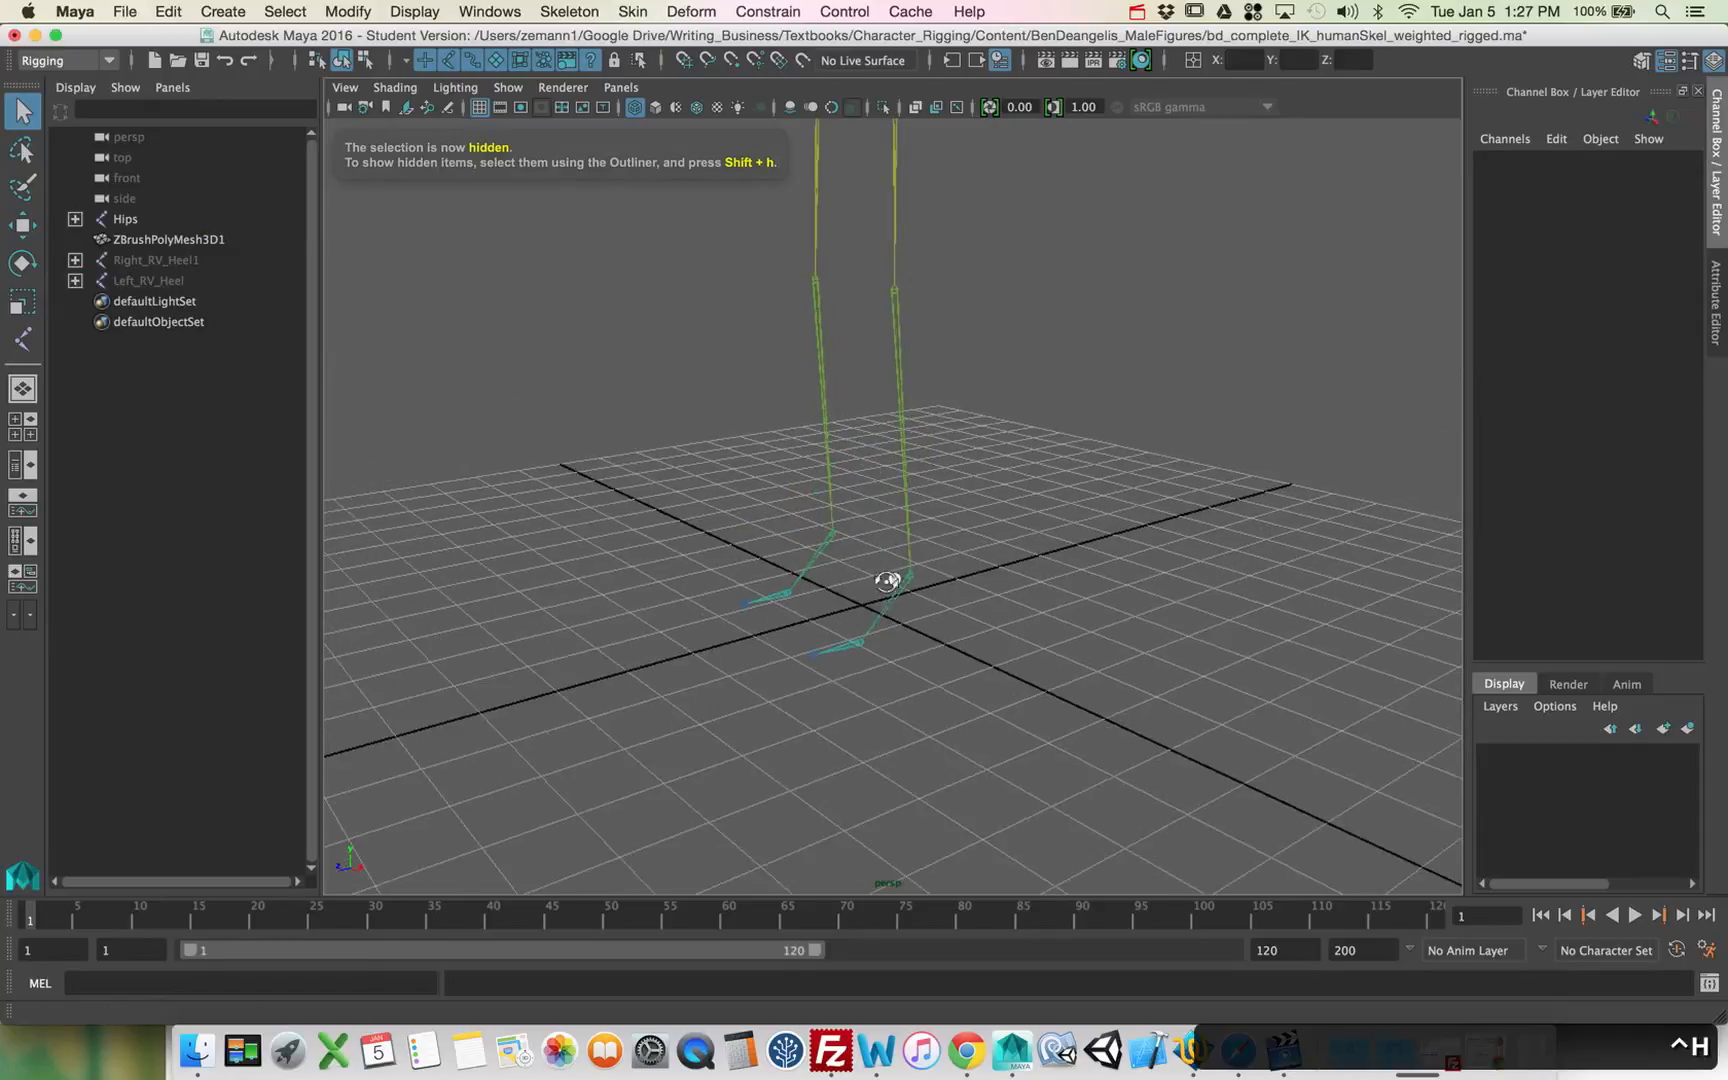
Step: Start the IK Handle tool with its settings open and choose the Rotate-Plane Solver as the current solver
{"action": "left_click_drag", "start_coordinate": [883, 579], "coordinate": [907, 578], "text": "alt"}
{"action": "left_click_drag", "start_coordinate": [1006, 390], "coordinate": [983, 656]}
{"action": "left_click_drag", "start_coordinate": [983, 656], "coordinate": [902, 502]}
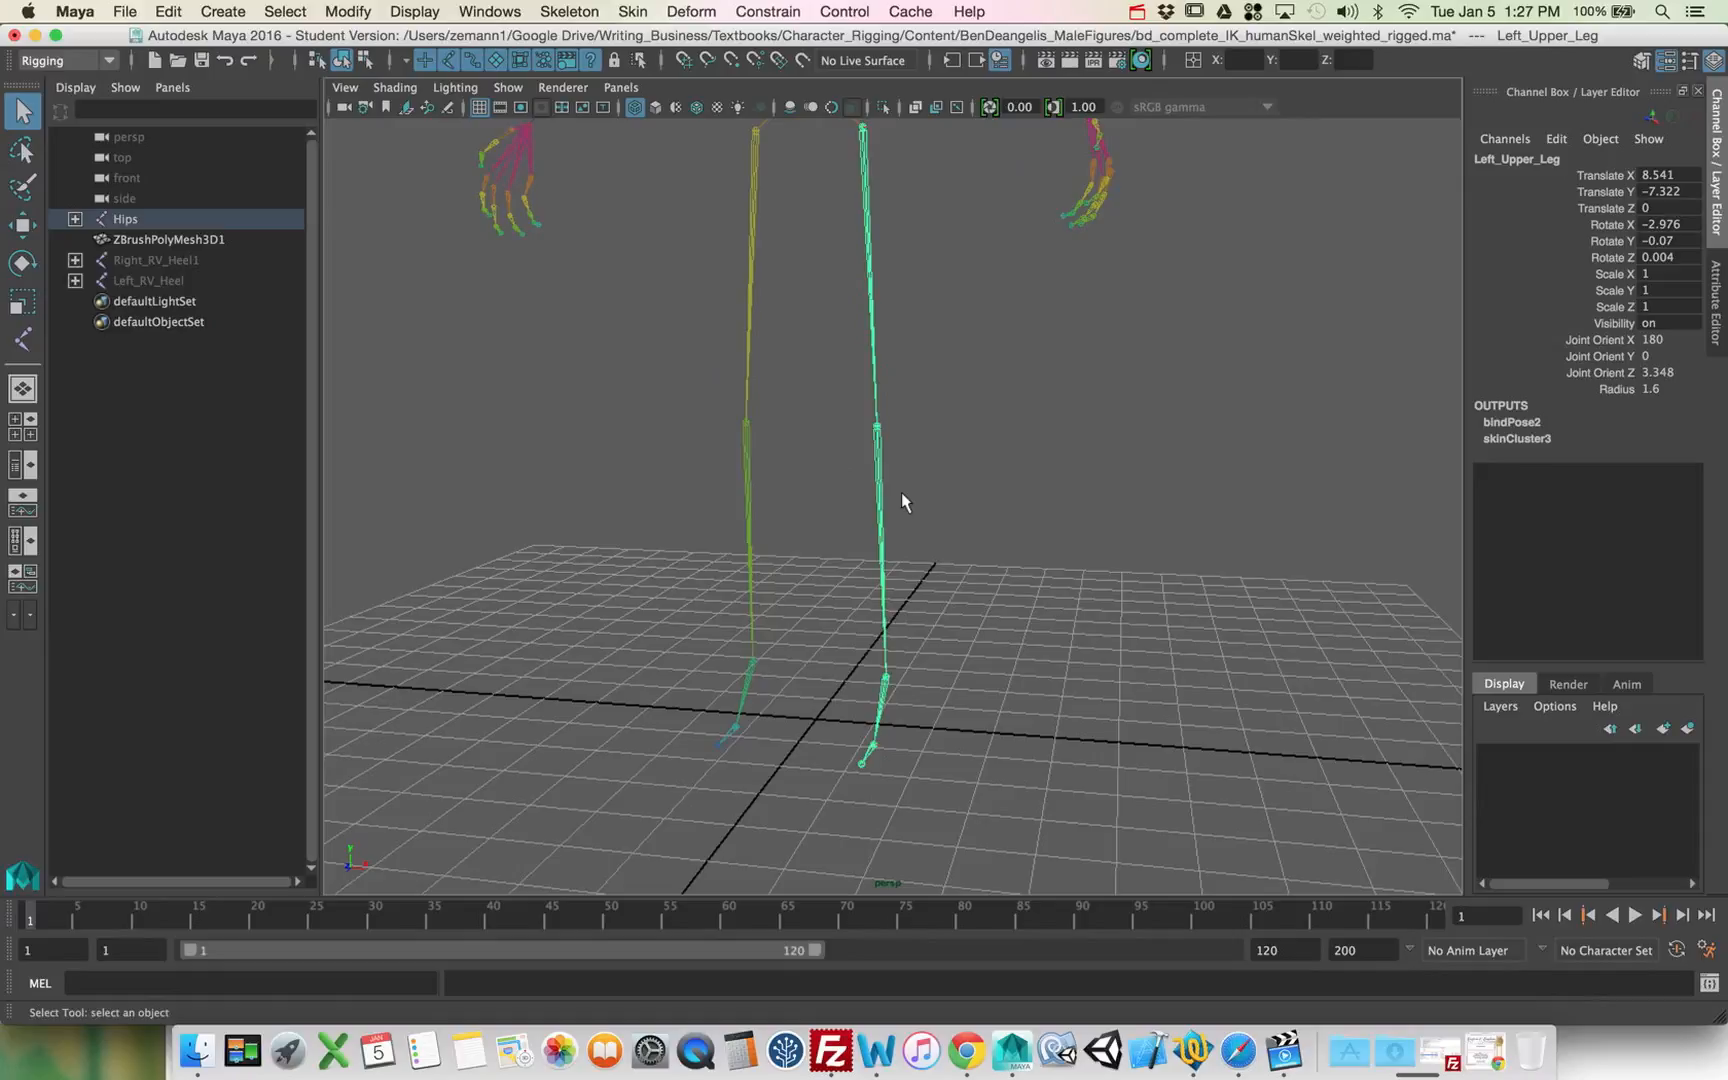
{"action": "left_click_drag", "start_coordinate": [926, 482], "coordinate": [921, 611], "text": "alt"}
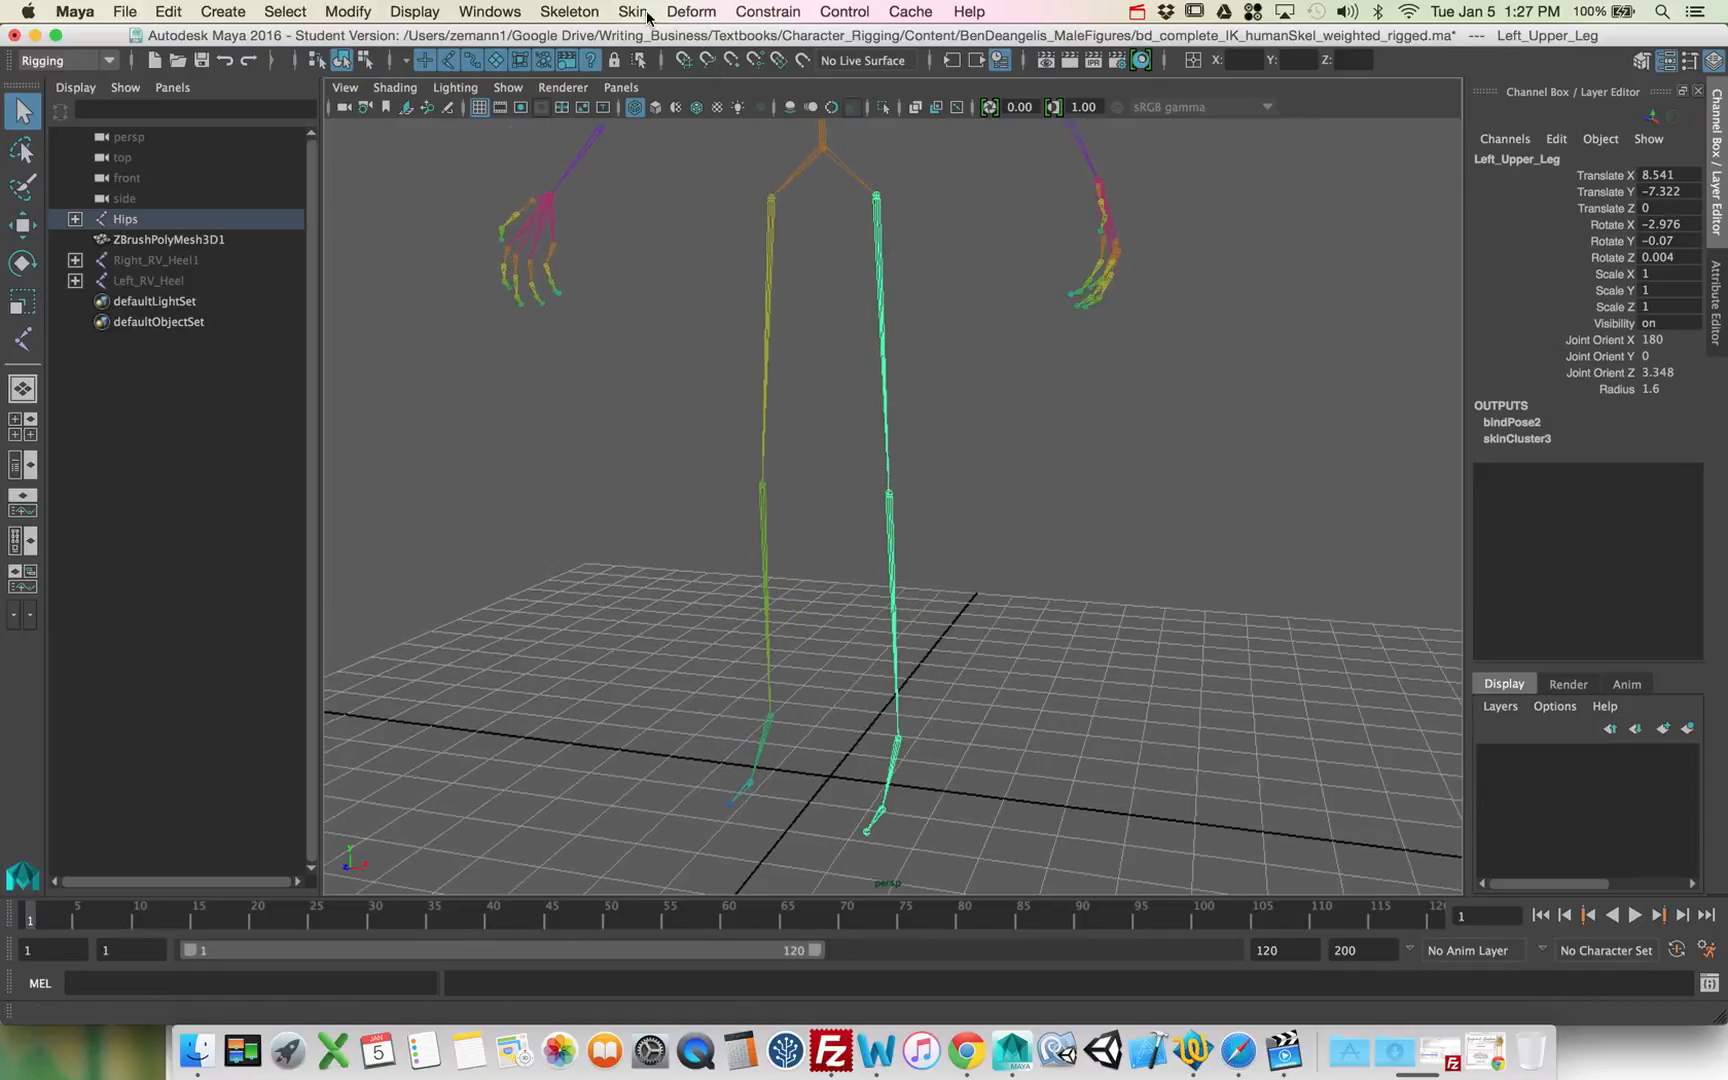
{"action": "left_click", "coordinate": [580, 12]}
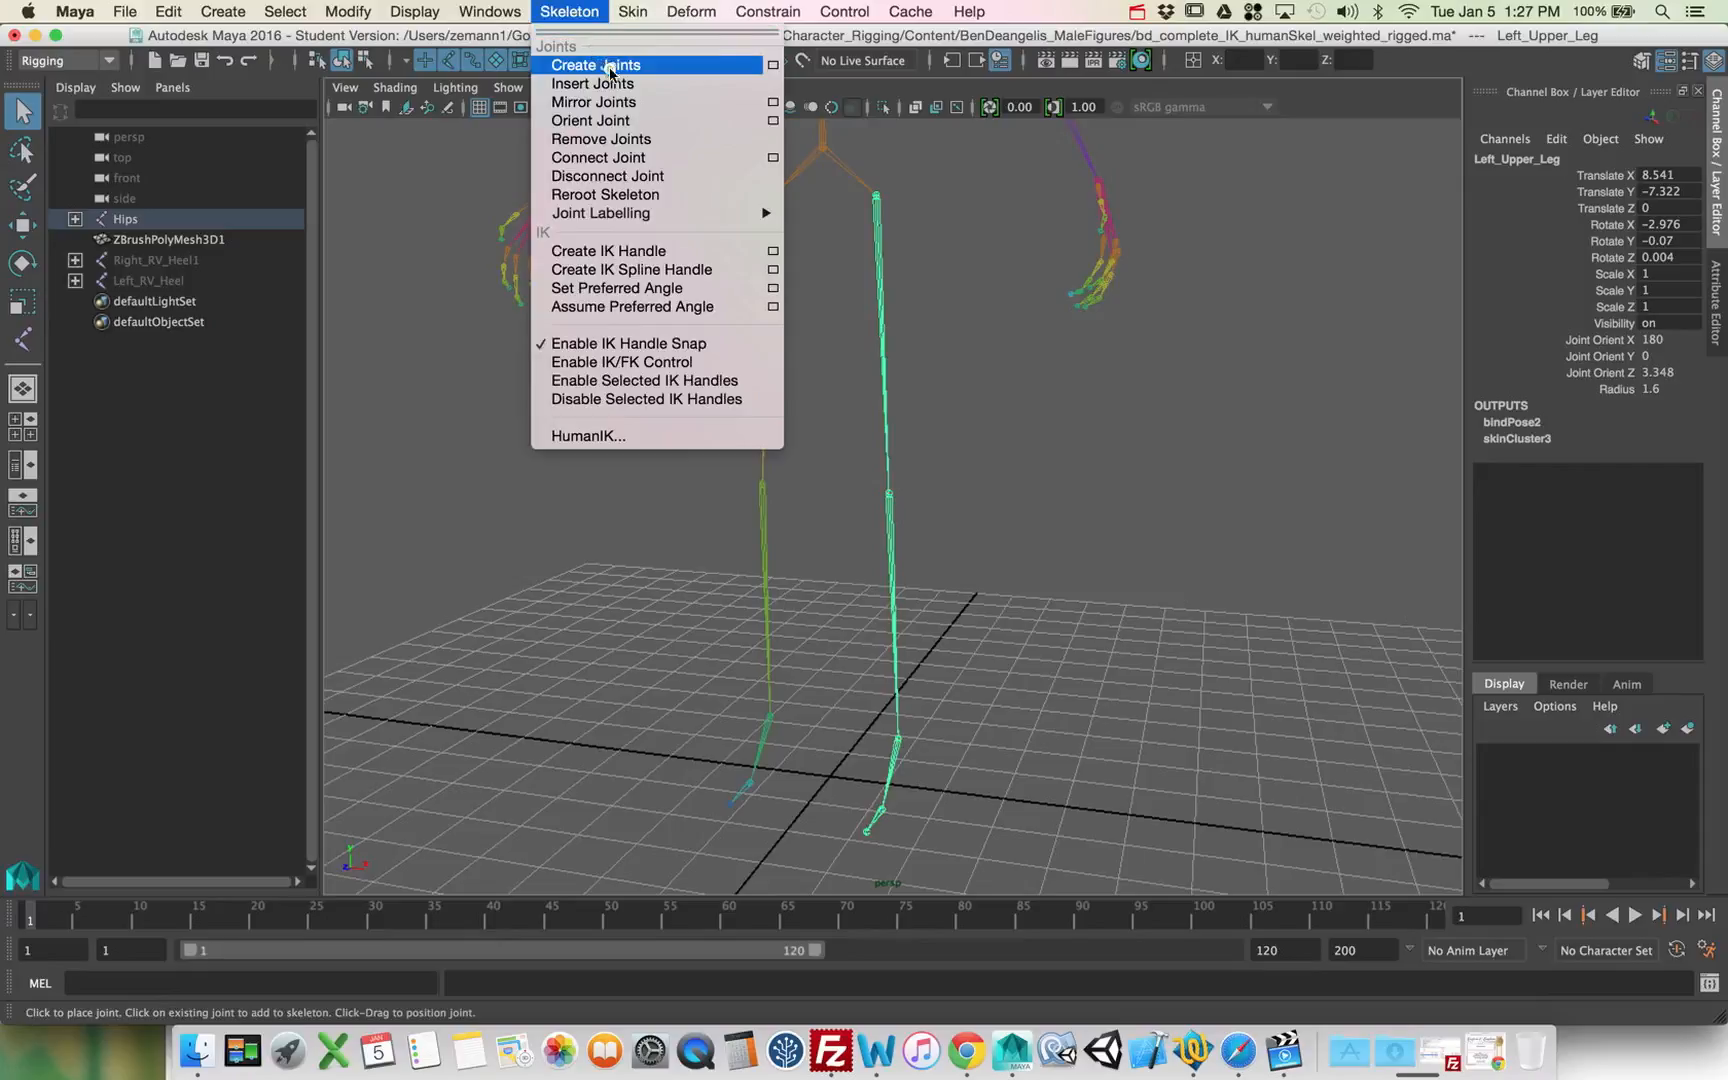
{"action": "left_click", "coordinate": [633, 12]}
{"action": "mouse_move", "coordinate": [777, 17]}
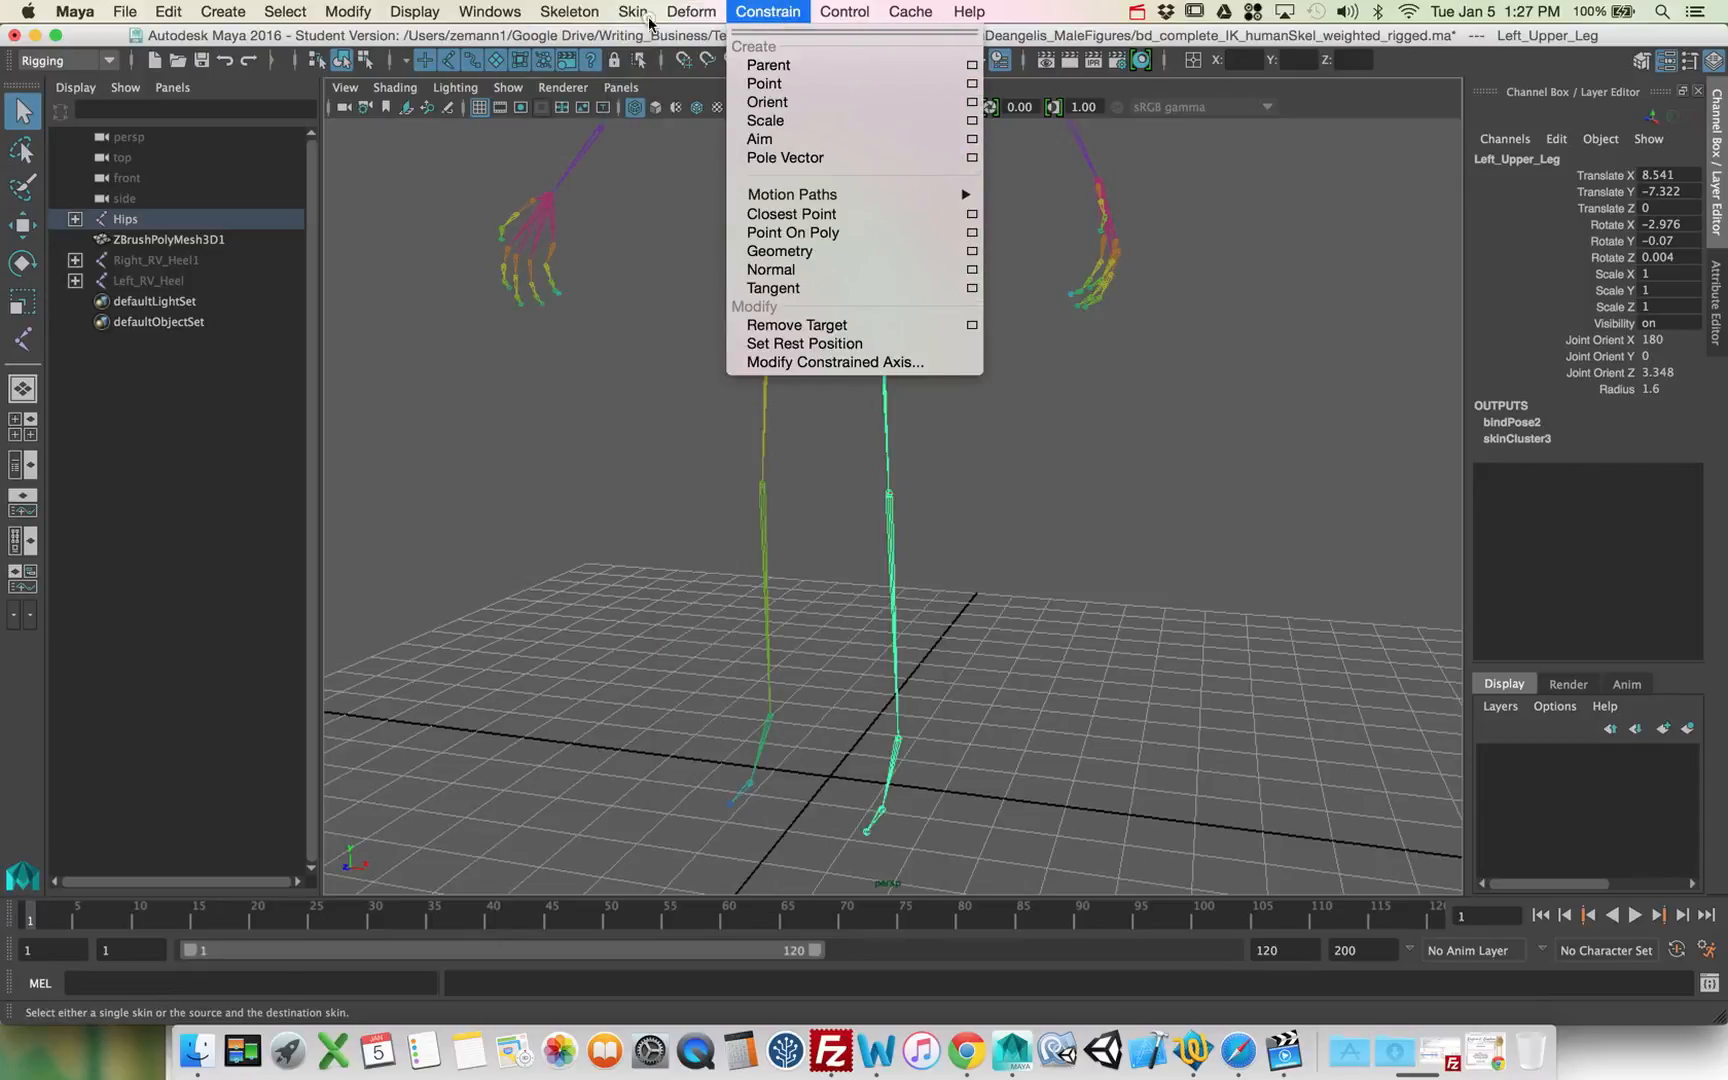
{"action": "mouse_move", "coordinate": [578, 18]}
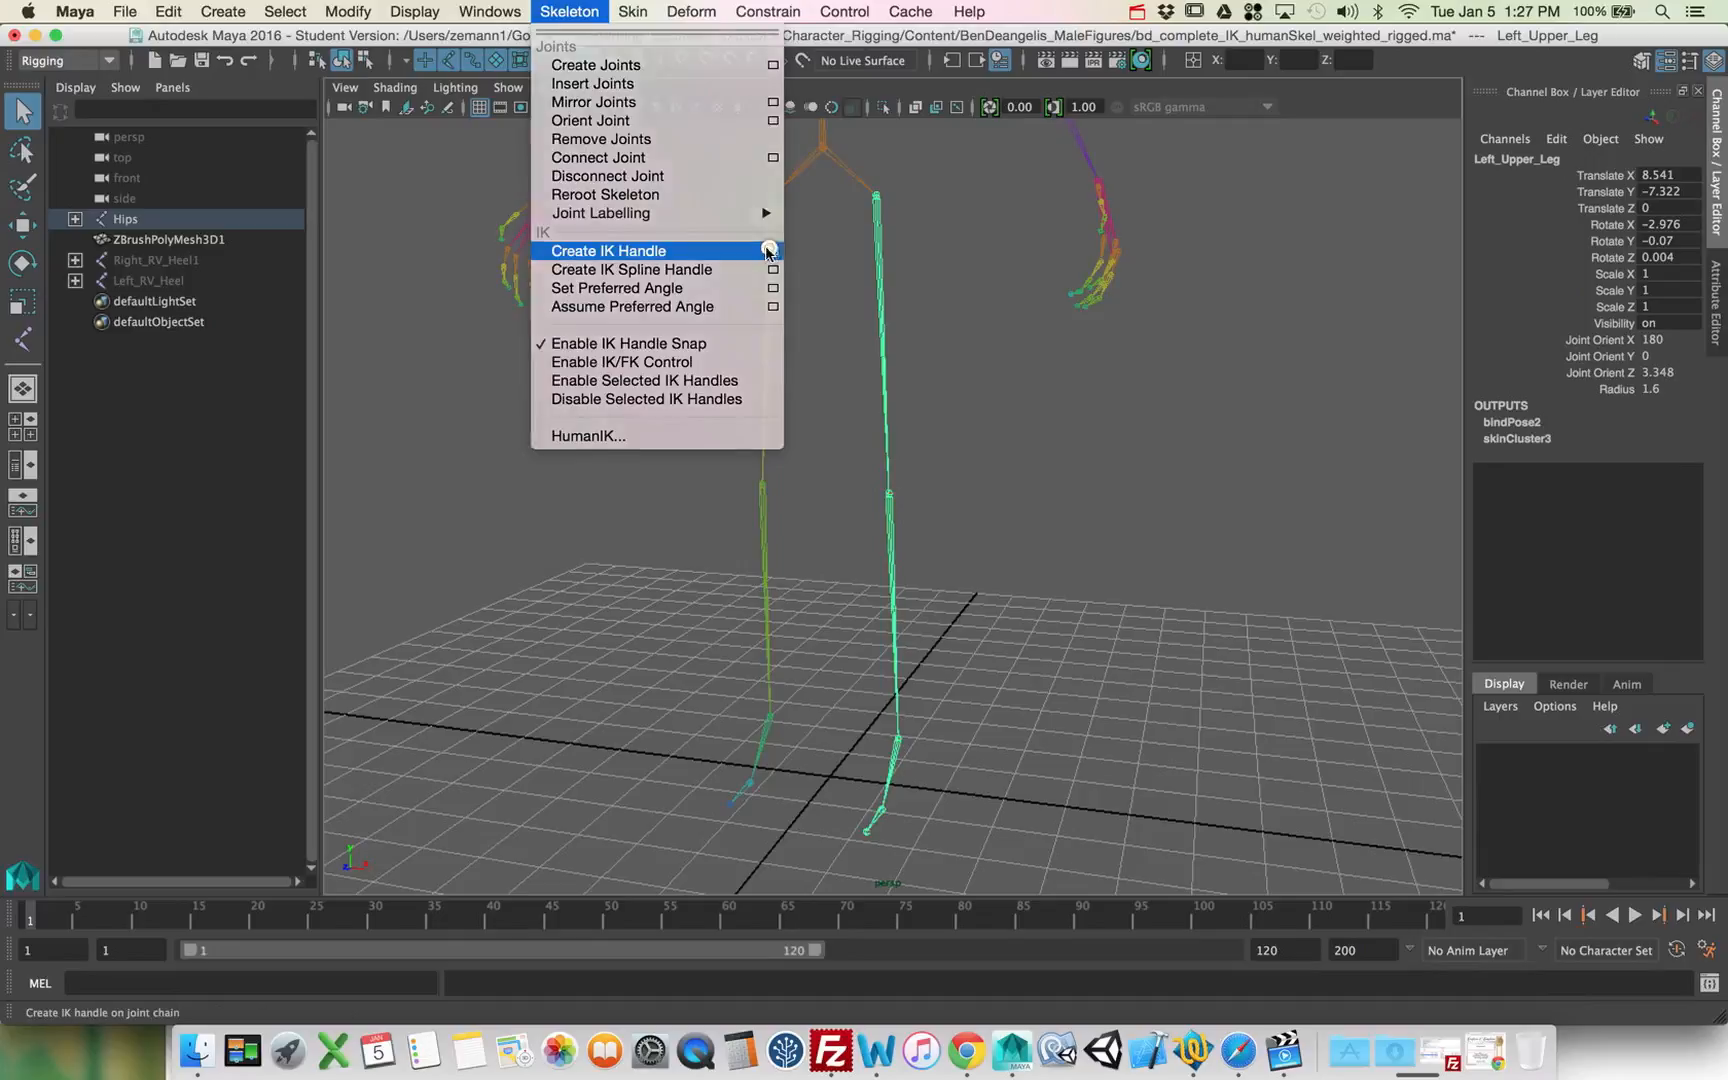
{"action": "left_click", "coordinate": [772, 251]}
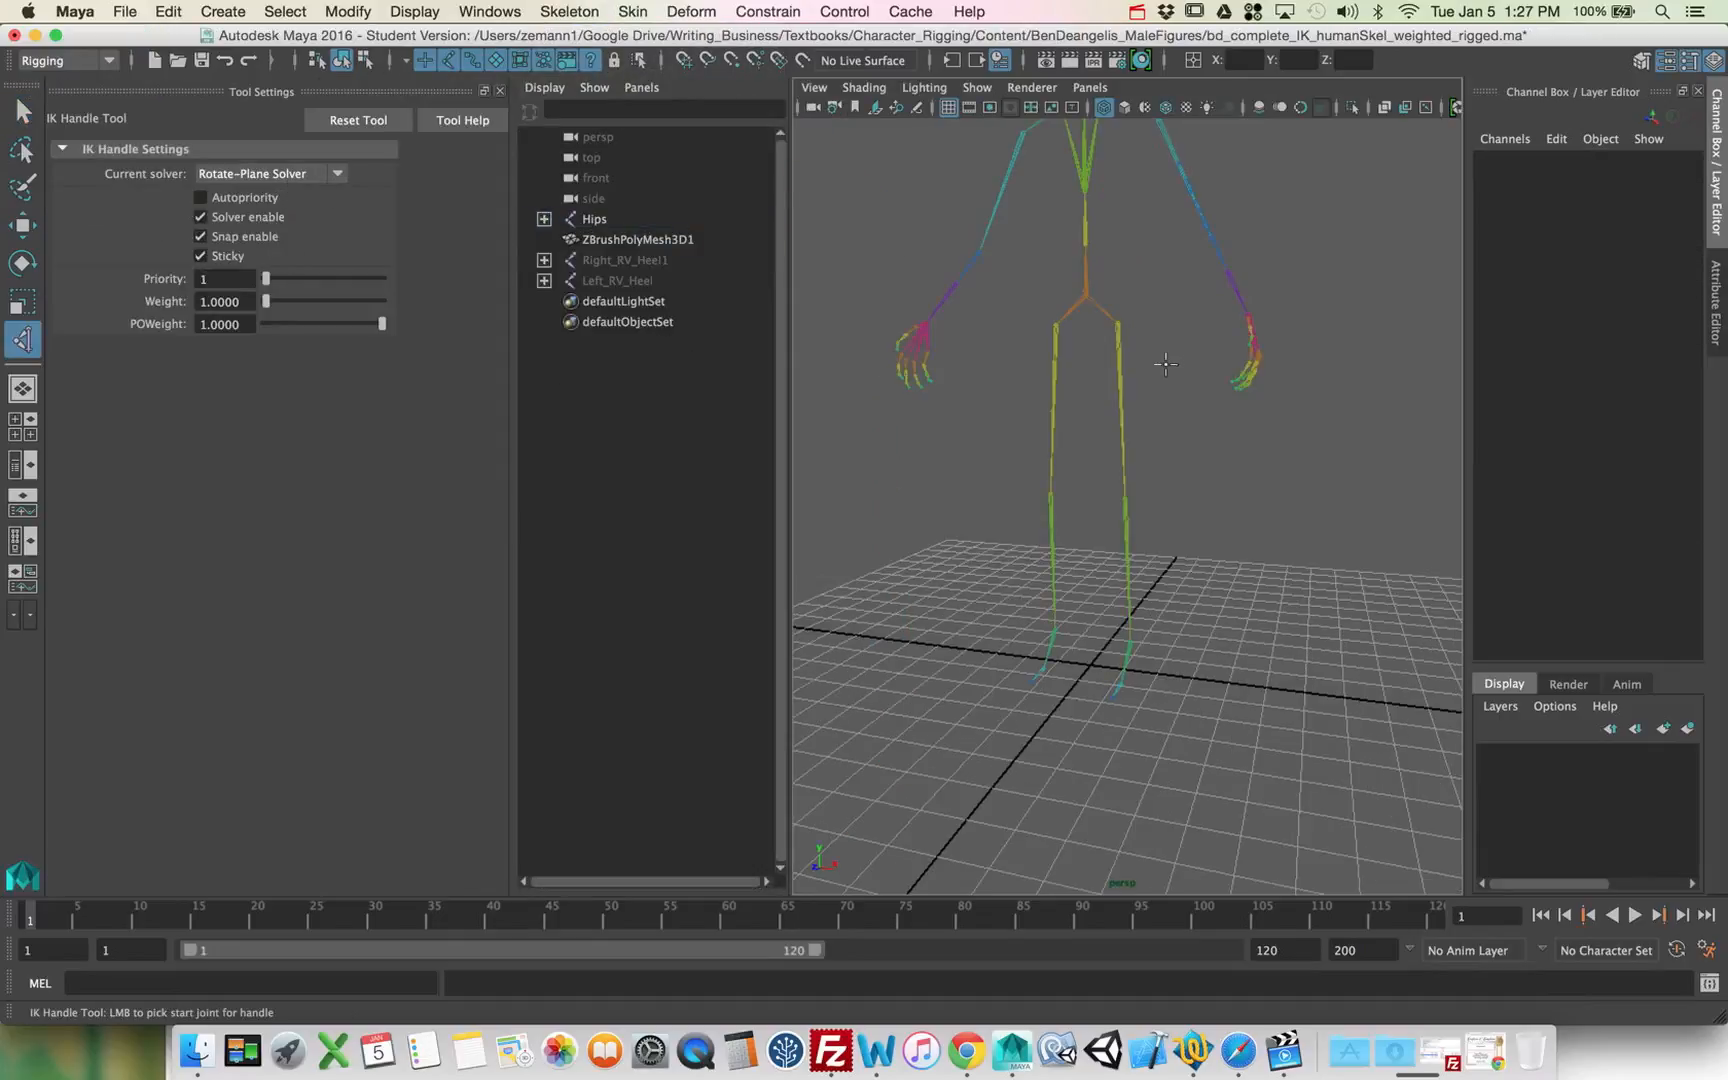
{"action": "mouse_move", "coordinate": [1146, 363]}
{"action": "left_mouse_down", "text": "alt"}
{"action": "mouse_move", "coordinate": [1130, 388]}
{"action": "mouse_move", "coordinate": [1145, 387]}
{"action": "left_mouse_up", "text": "alt"}
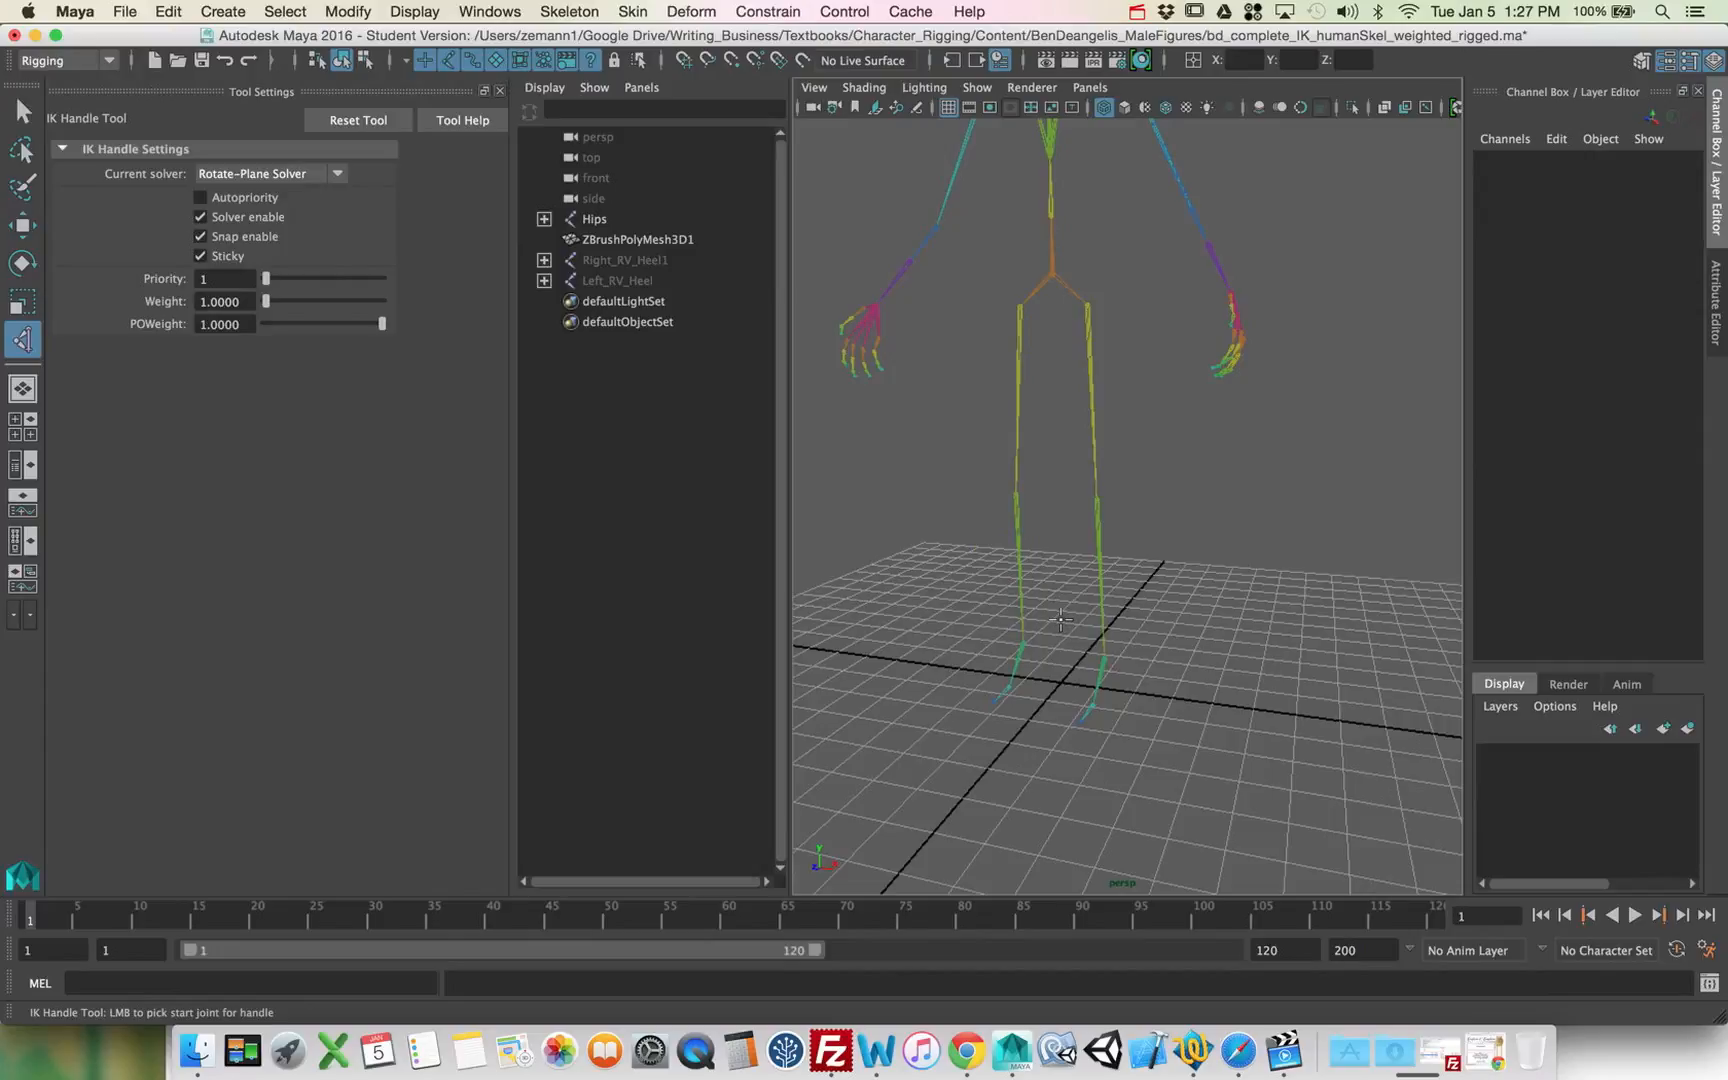
{"action": "left_click", "coordinate": [339, 175]}
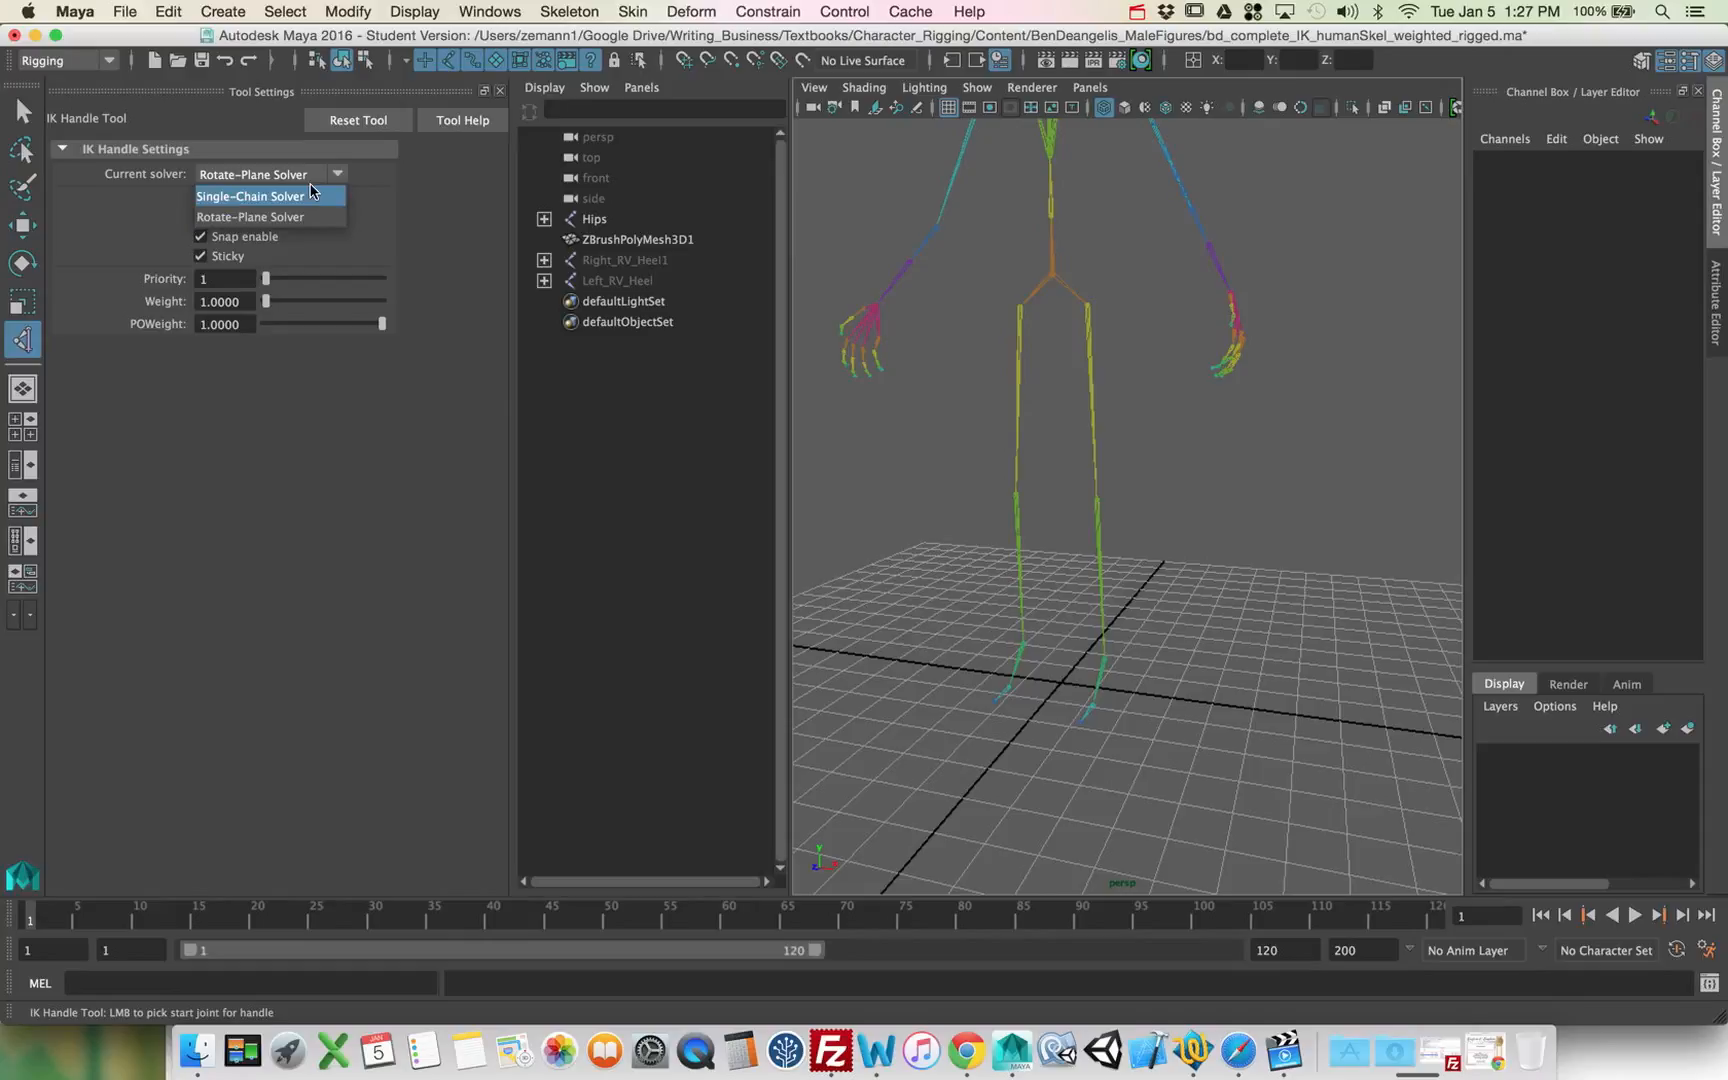
{"action": "left_click", "coordinate": [300, 217]}
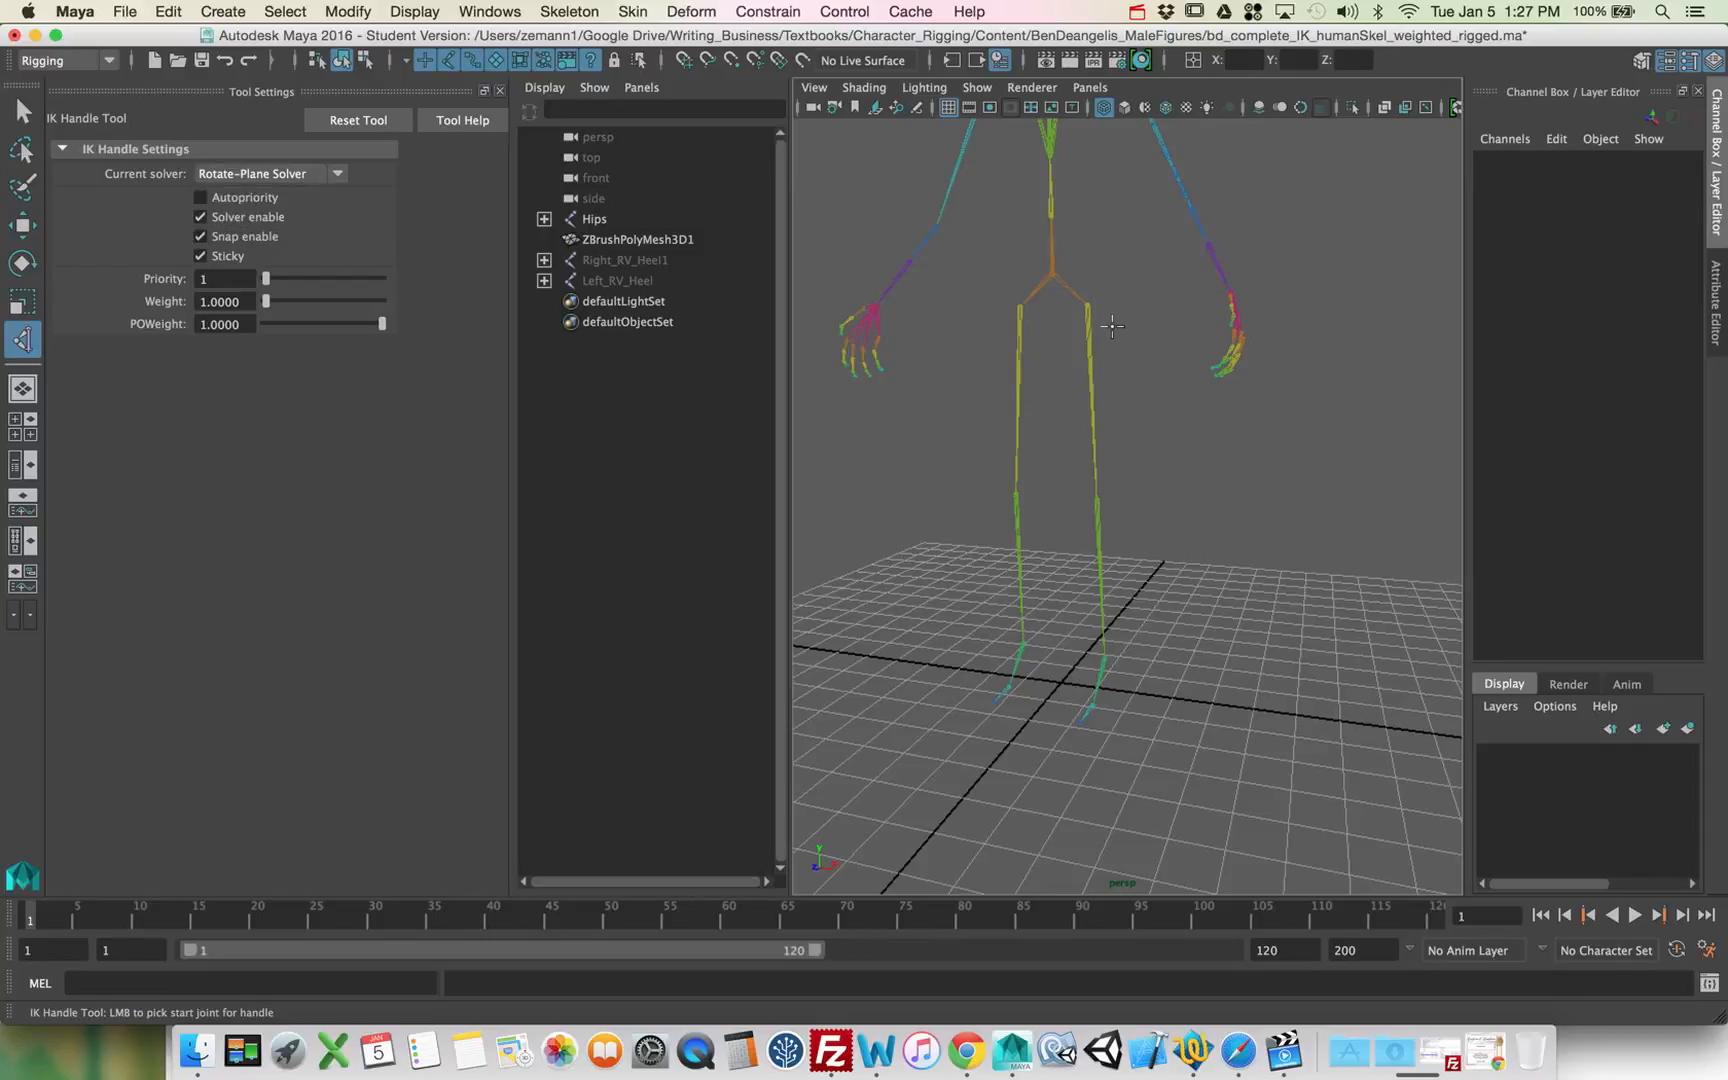
Step: Create a rotate-plane IK handle from the Left_Upper_Leg joint to the left ankle joint
{"action": "mouse_move", "coordinate": [1104, 353]}
{"action": "left_mouse_down", "text": "alt"}
{"action": "mouse_move", "coordinate": [1053, 339]}
{"action": "mouse_move", "coordinate": [1118, 351]}
{"action": "left_mouse_up", "text": "alt"}
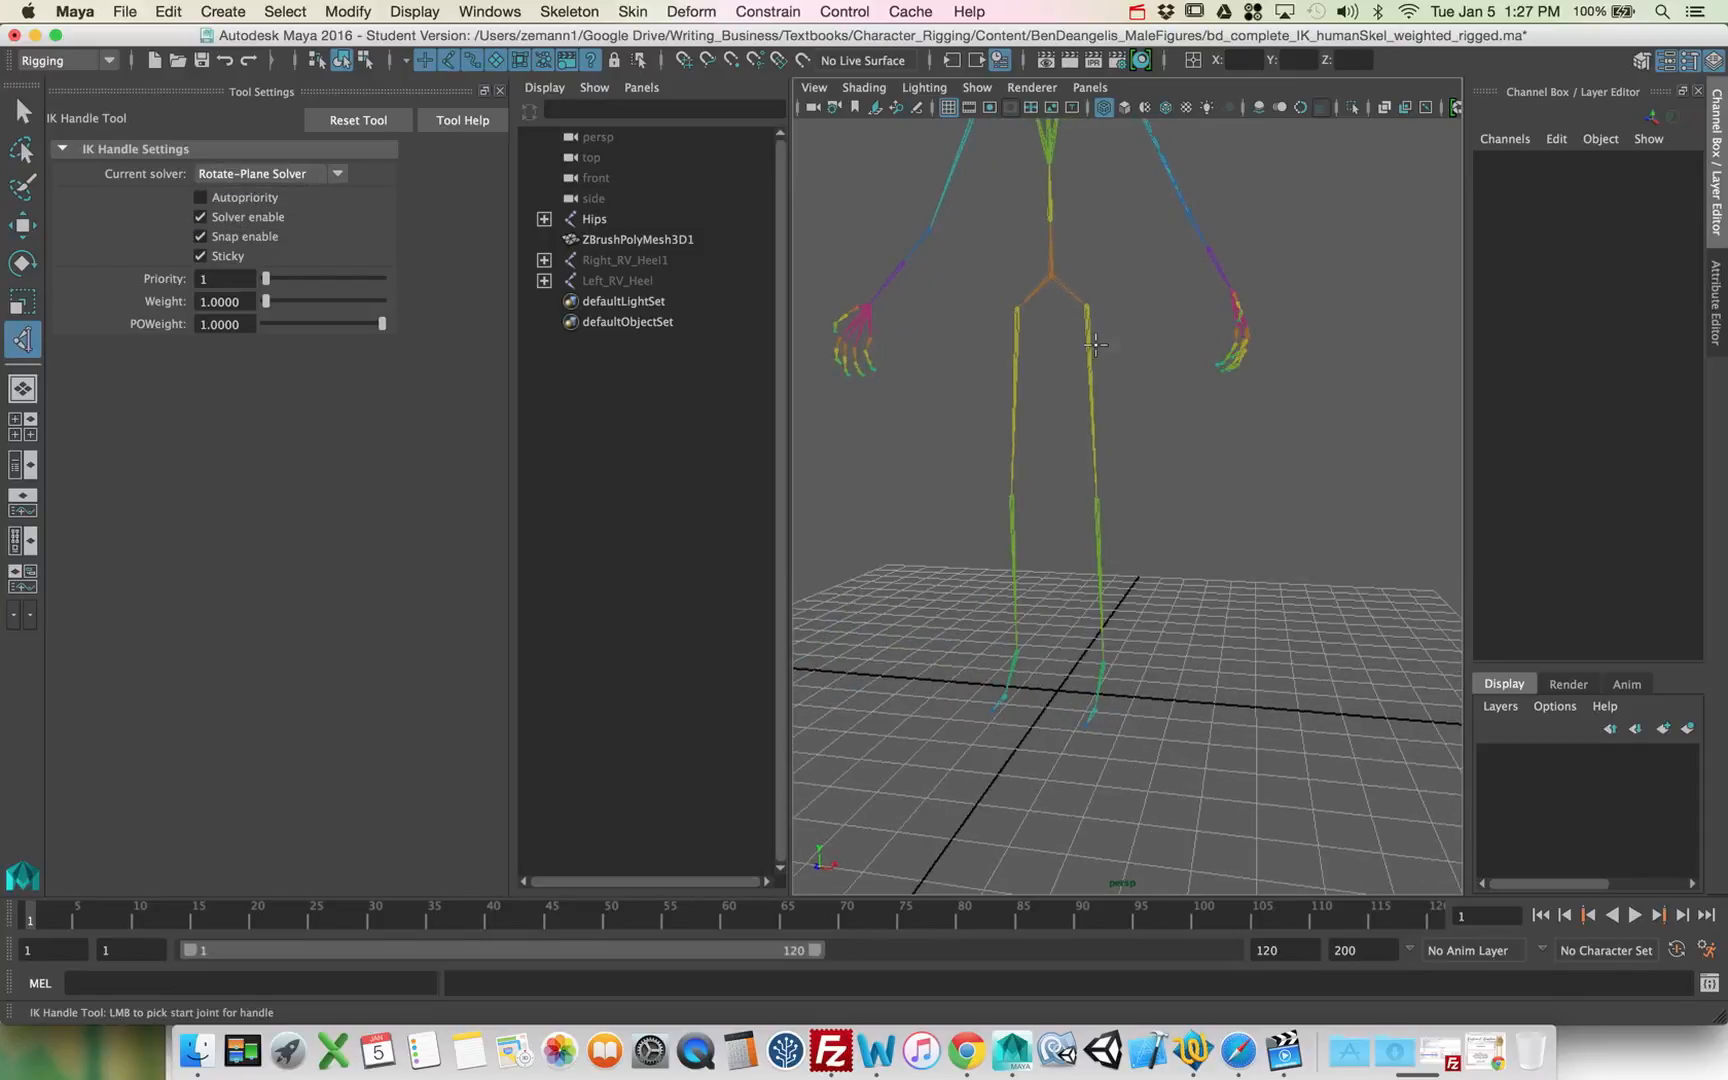
{"action": "left_click", "coordinate": [1090, 304]}
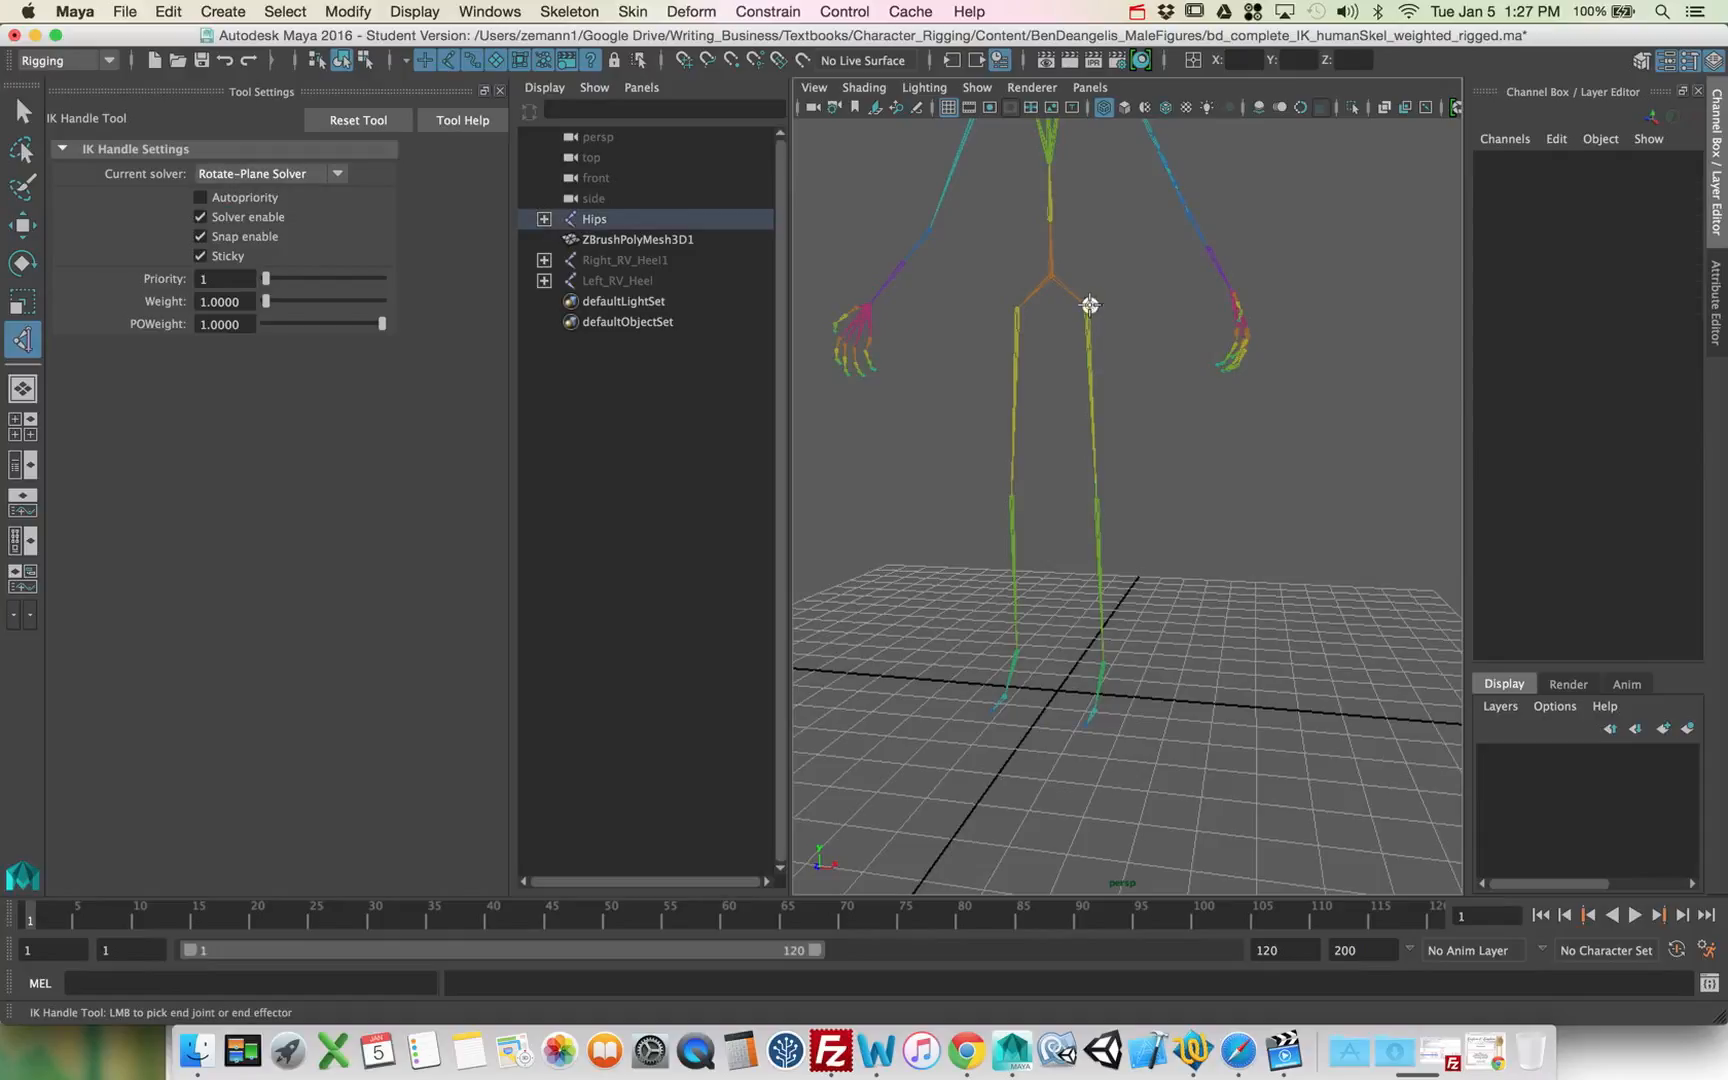
{"action": "left_click_drag", "start_coordinate": [1091, 305], "coordinate": [1087, 381], "text": "alt"}
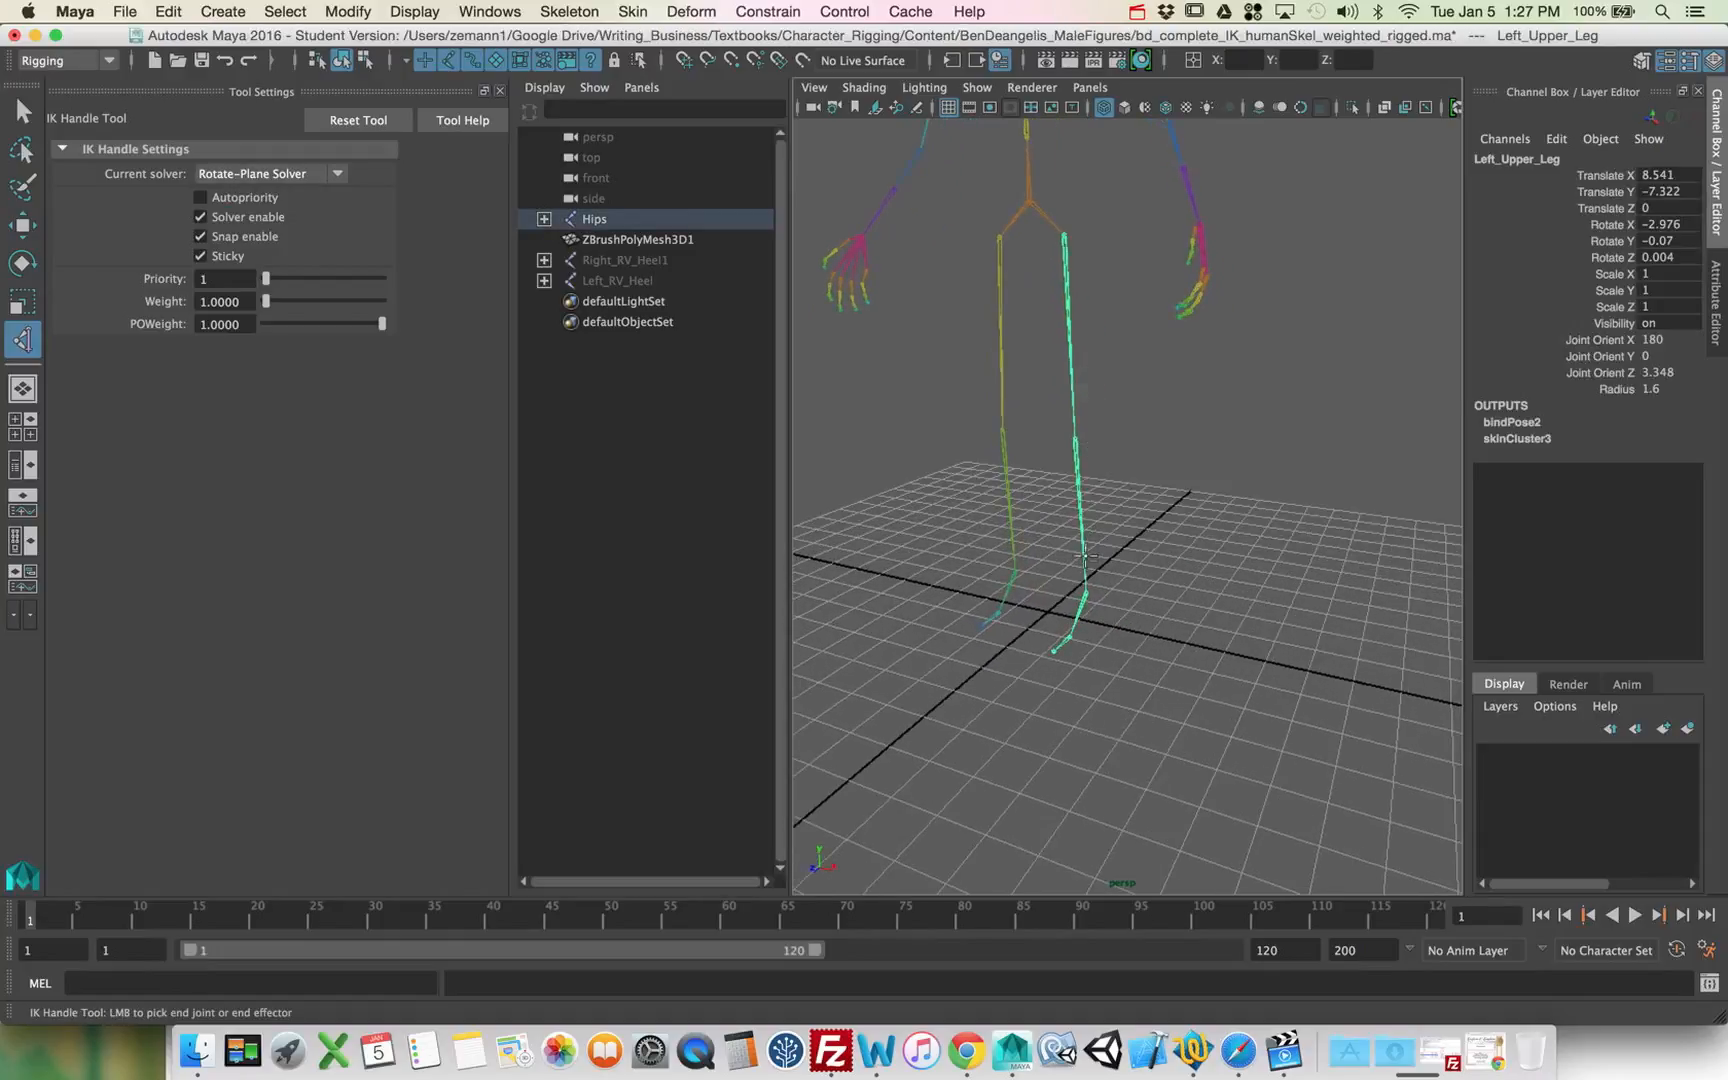
{"action": "left_click", "coordinate": [1085, 592]}
{"action": "key", "text": "q"}
{"action": "left_click_drag", "start_coordinate": [1084, 579], "coordinate": [1205, 556], "text": "alt"}
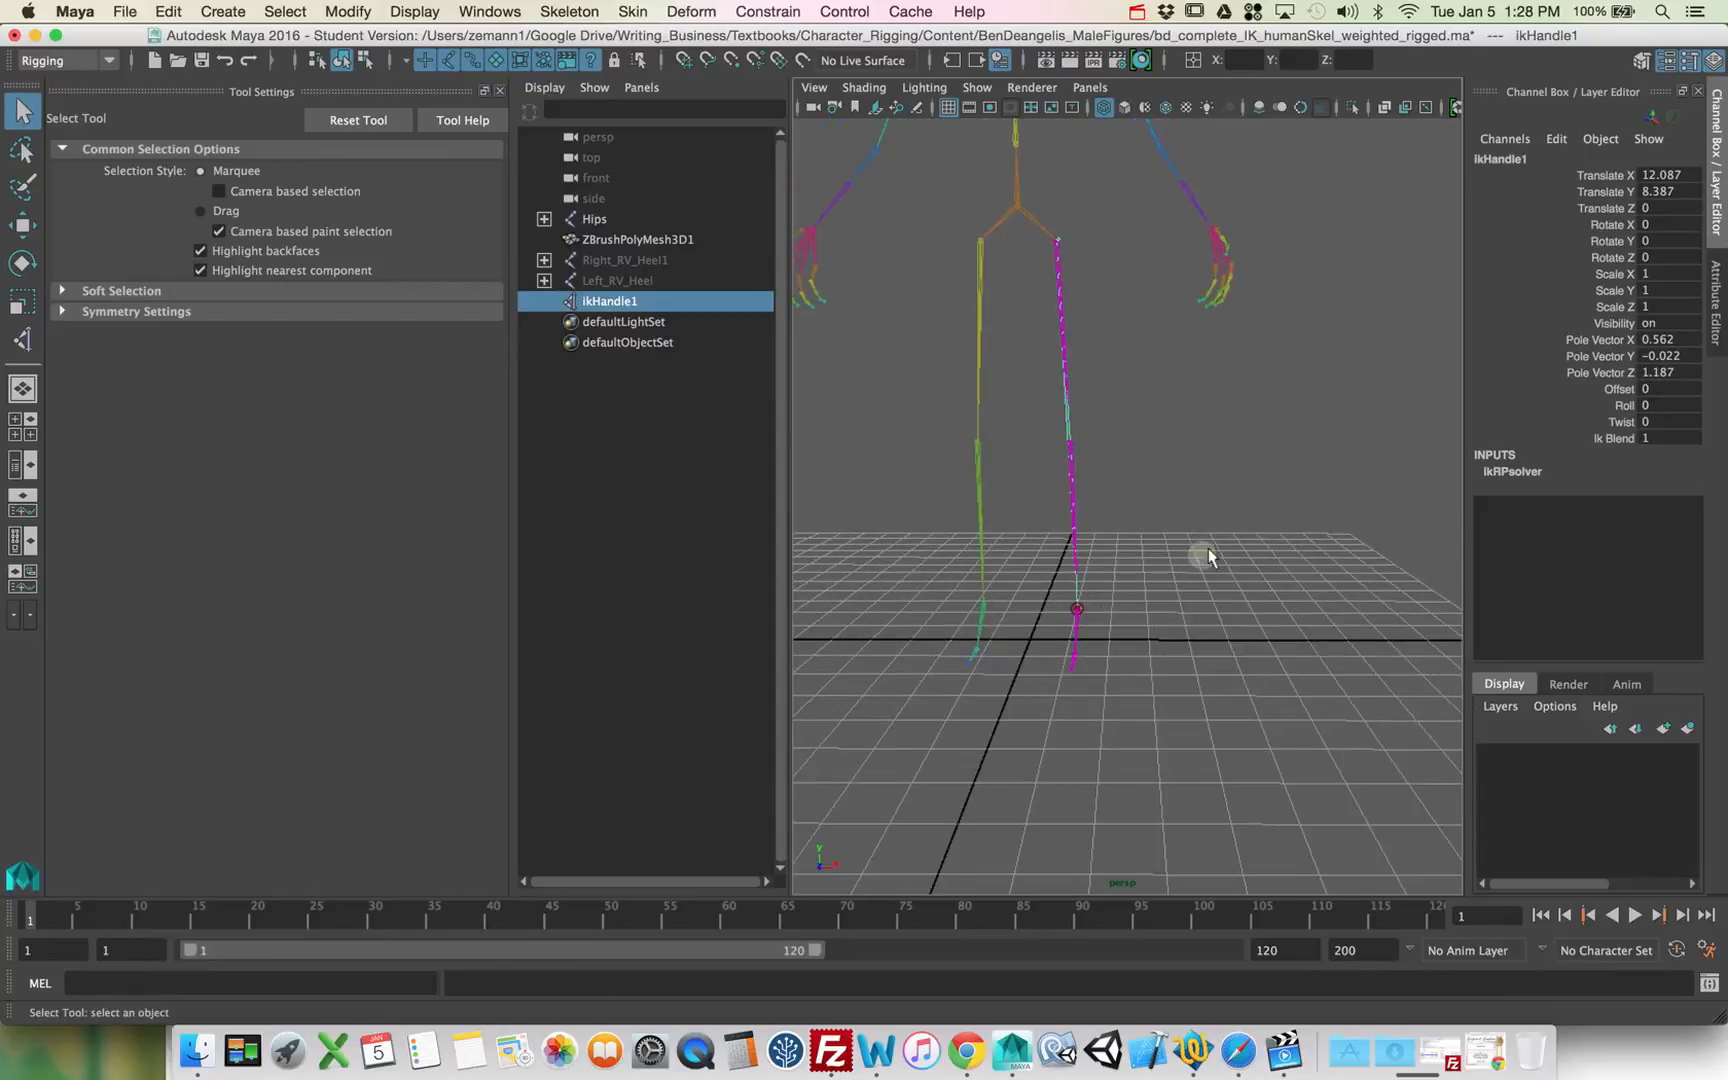
{"action": "key", "text": "w"}
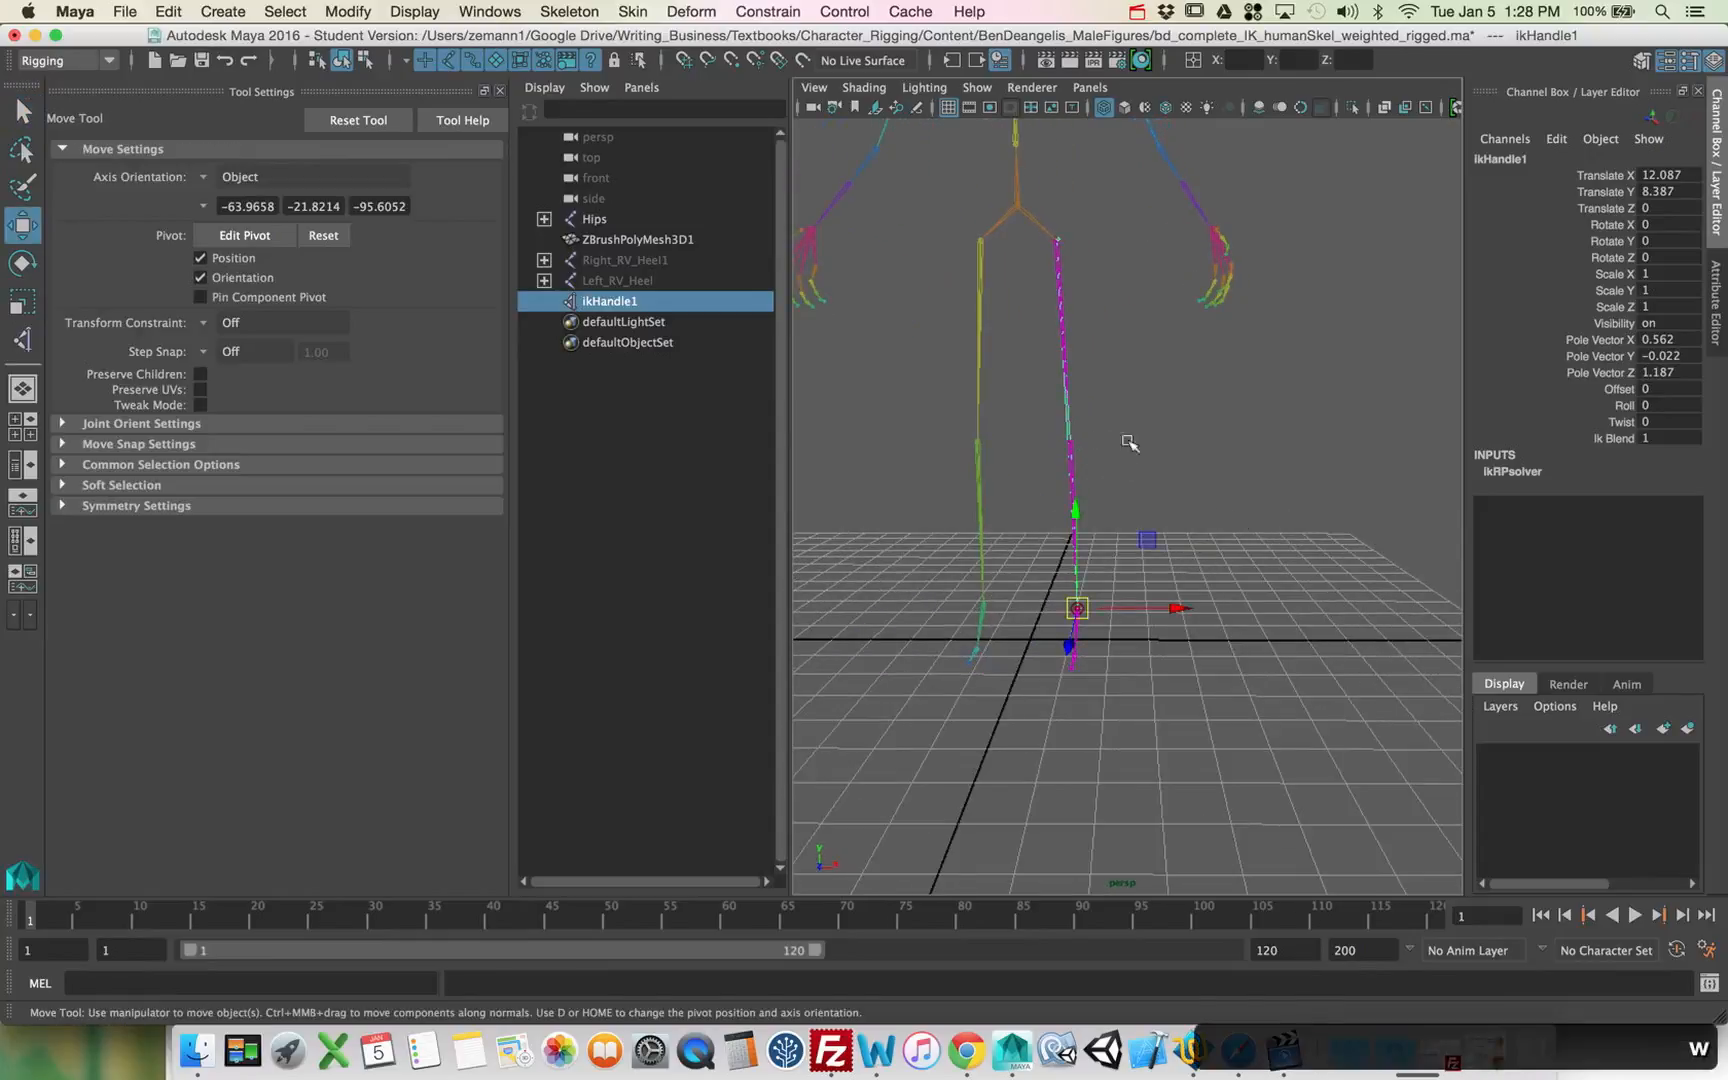
{"action": "left_click_drag", "start_coordinate": [1129, 443], "coordinate": [1146, 390], "text": "alt"}
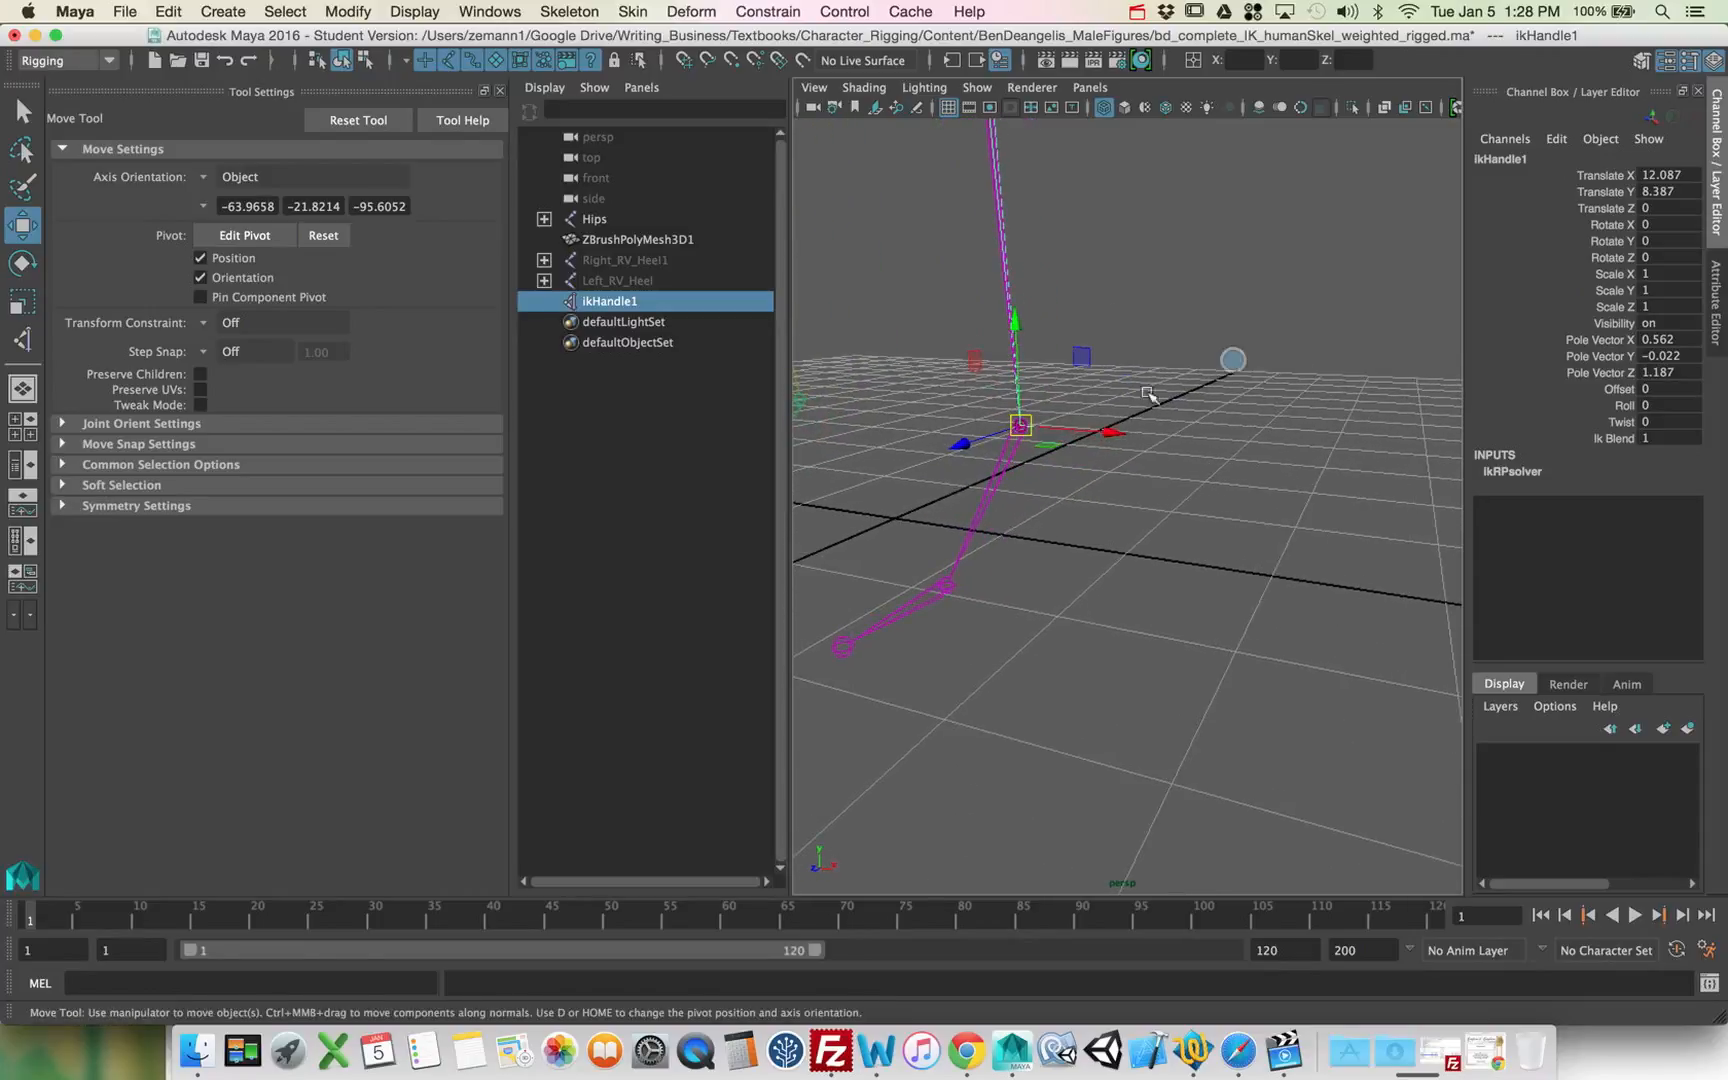
Step: Create an IK handle from the Left_Ankle joint to the ball joint using the Single-Chain Solver
{"action": "key", "text": "y"}
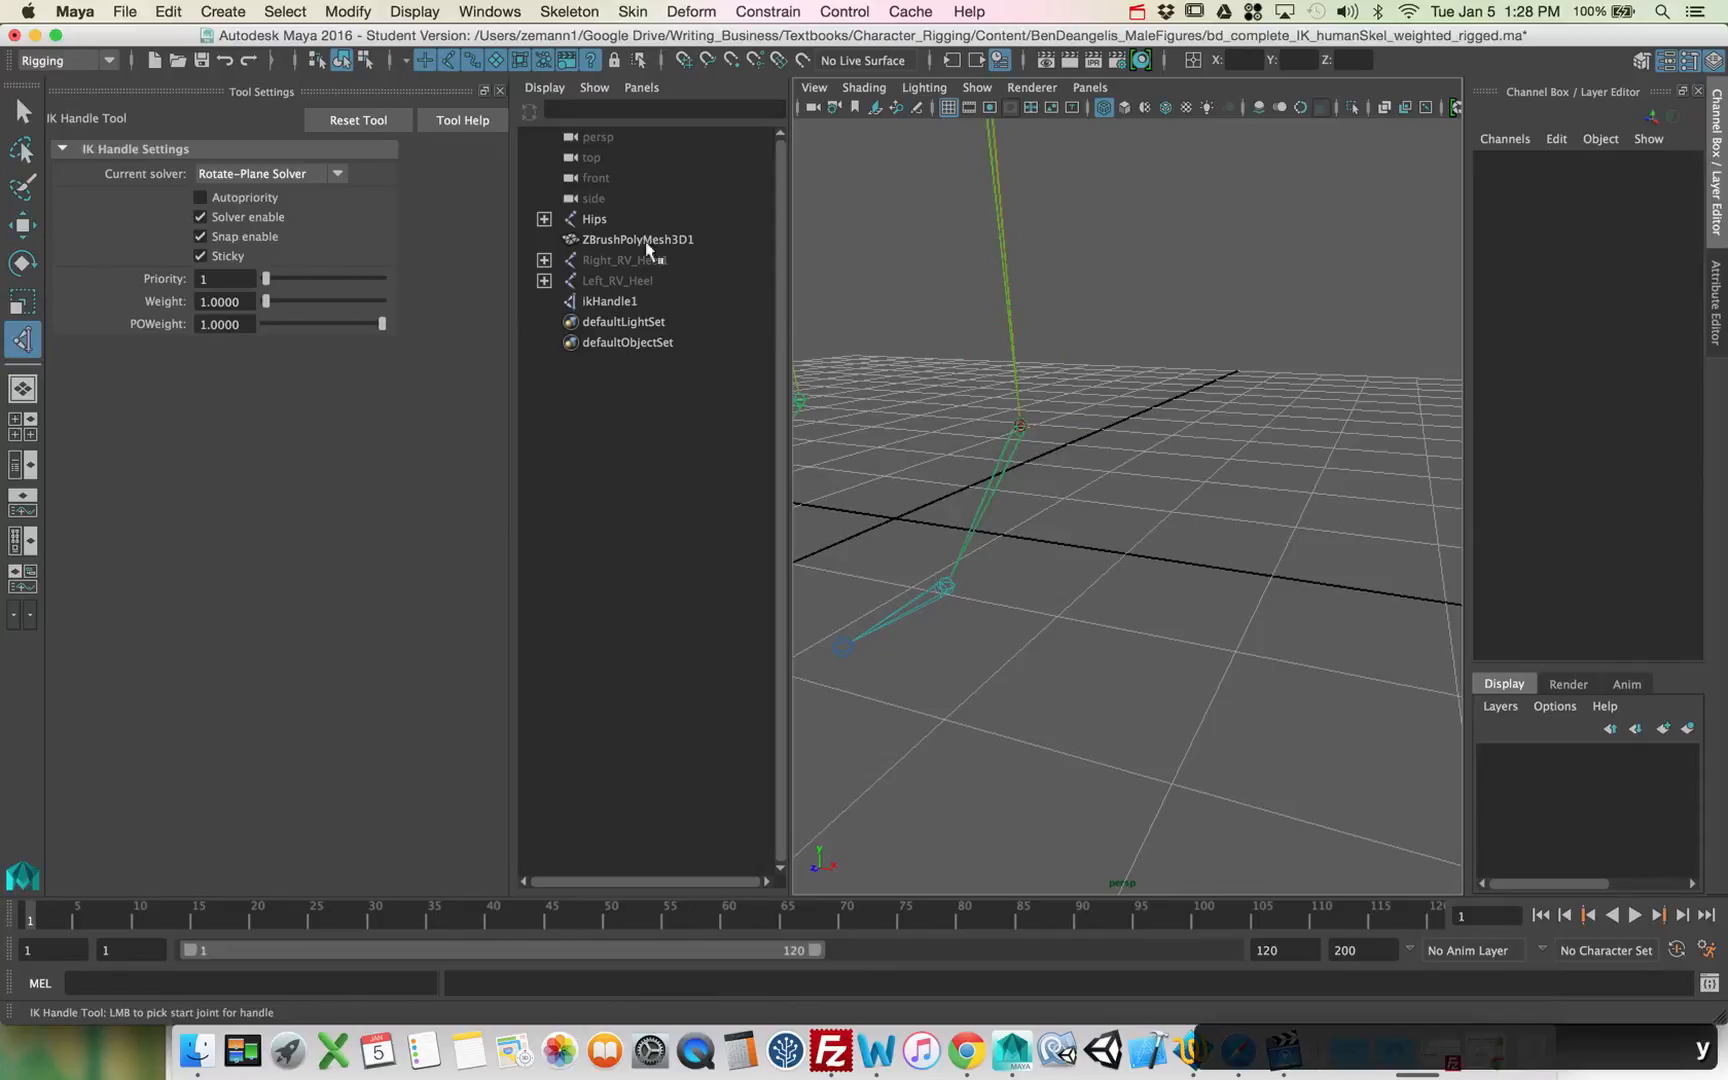
{"action": "left_click", "coordinate": [300, 175]}
{"action": "left_click", "coordinate": [295, 193]}
{"action": "left_click", "coordinate": [1021, 425]}
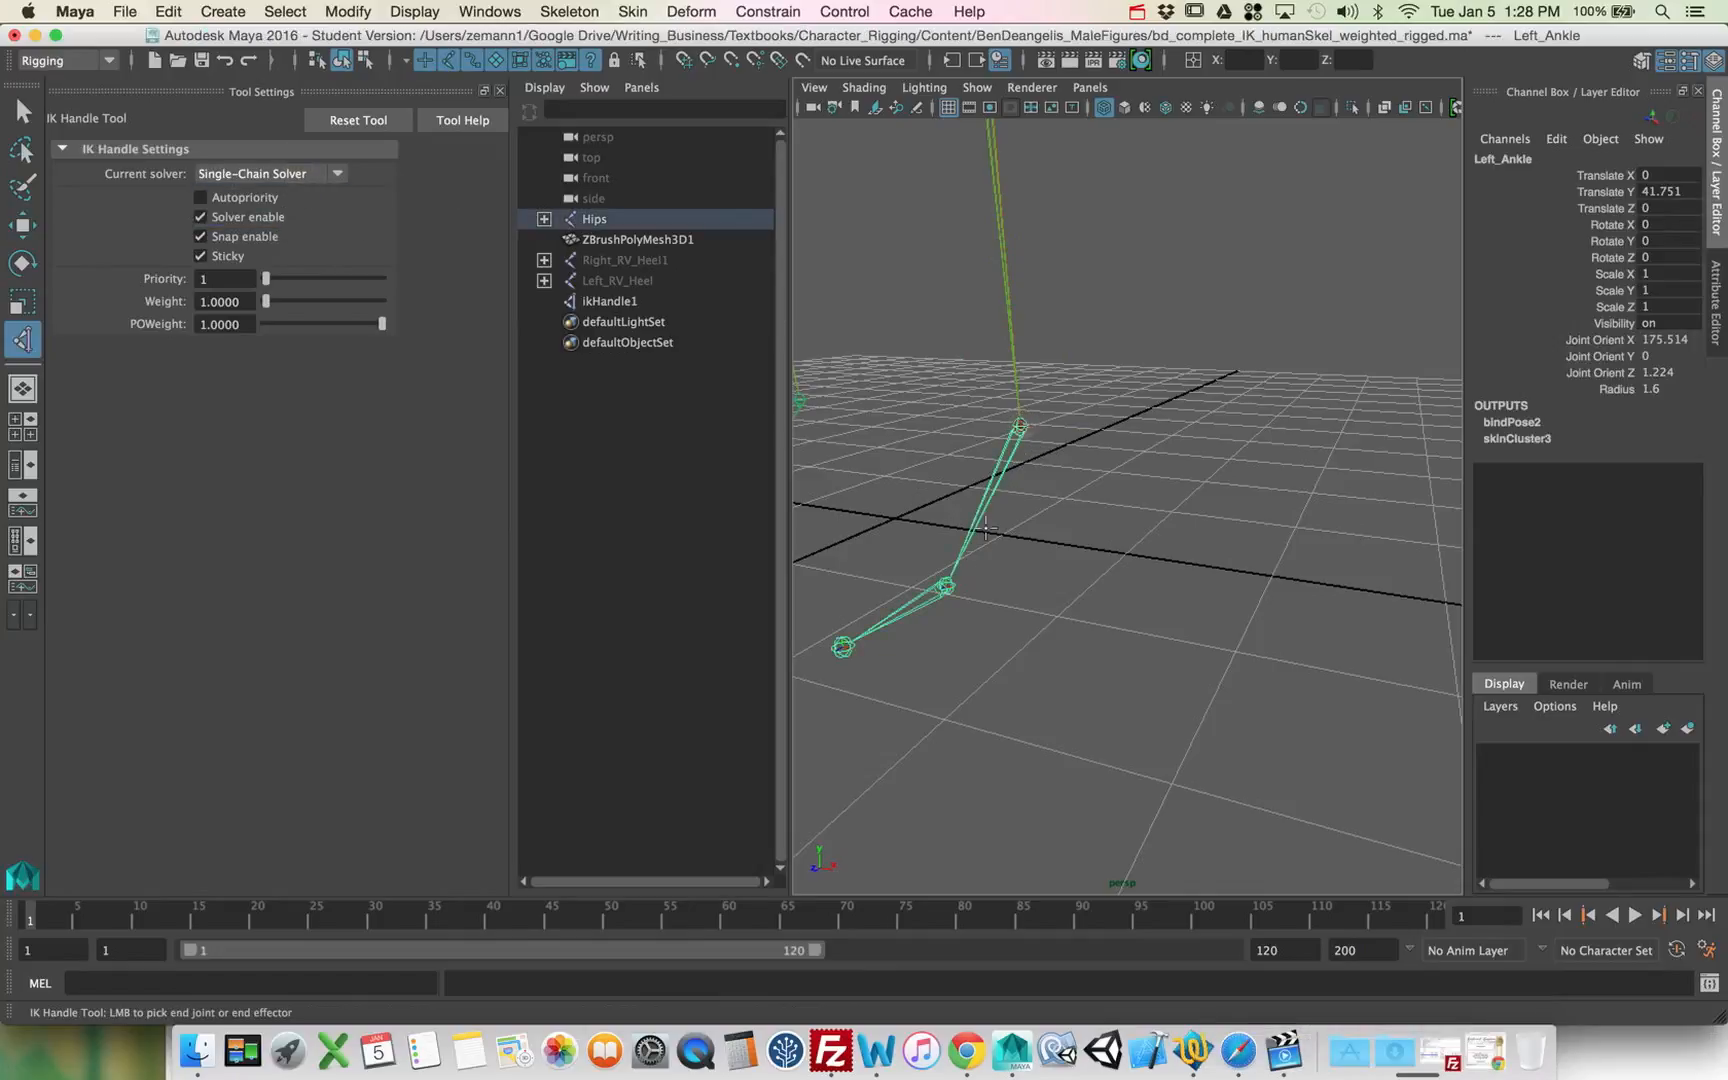
{"action": "left_click", "coordinate": [943, 586]}
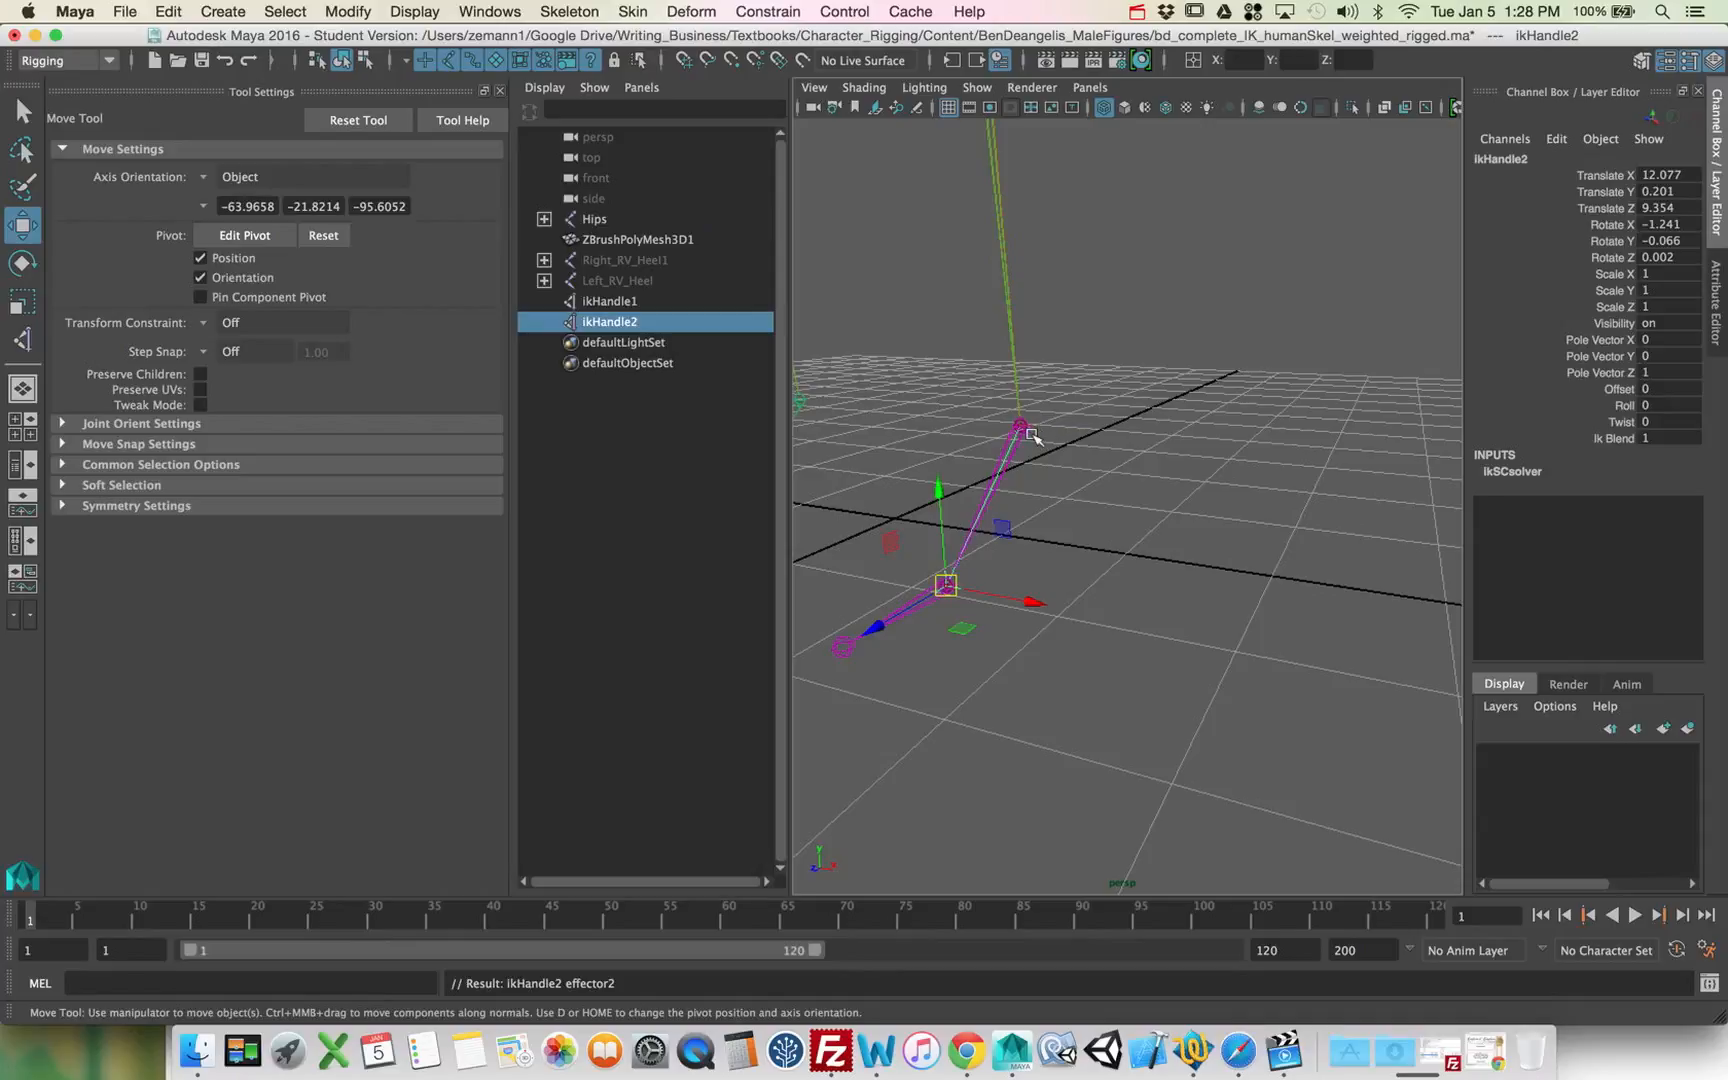
{"action": "left_click_drag", "start_coordinate": [1032, 435], "coordinate": [1027, 426], "text": "alt"}
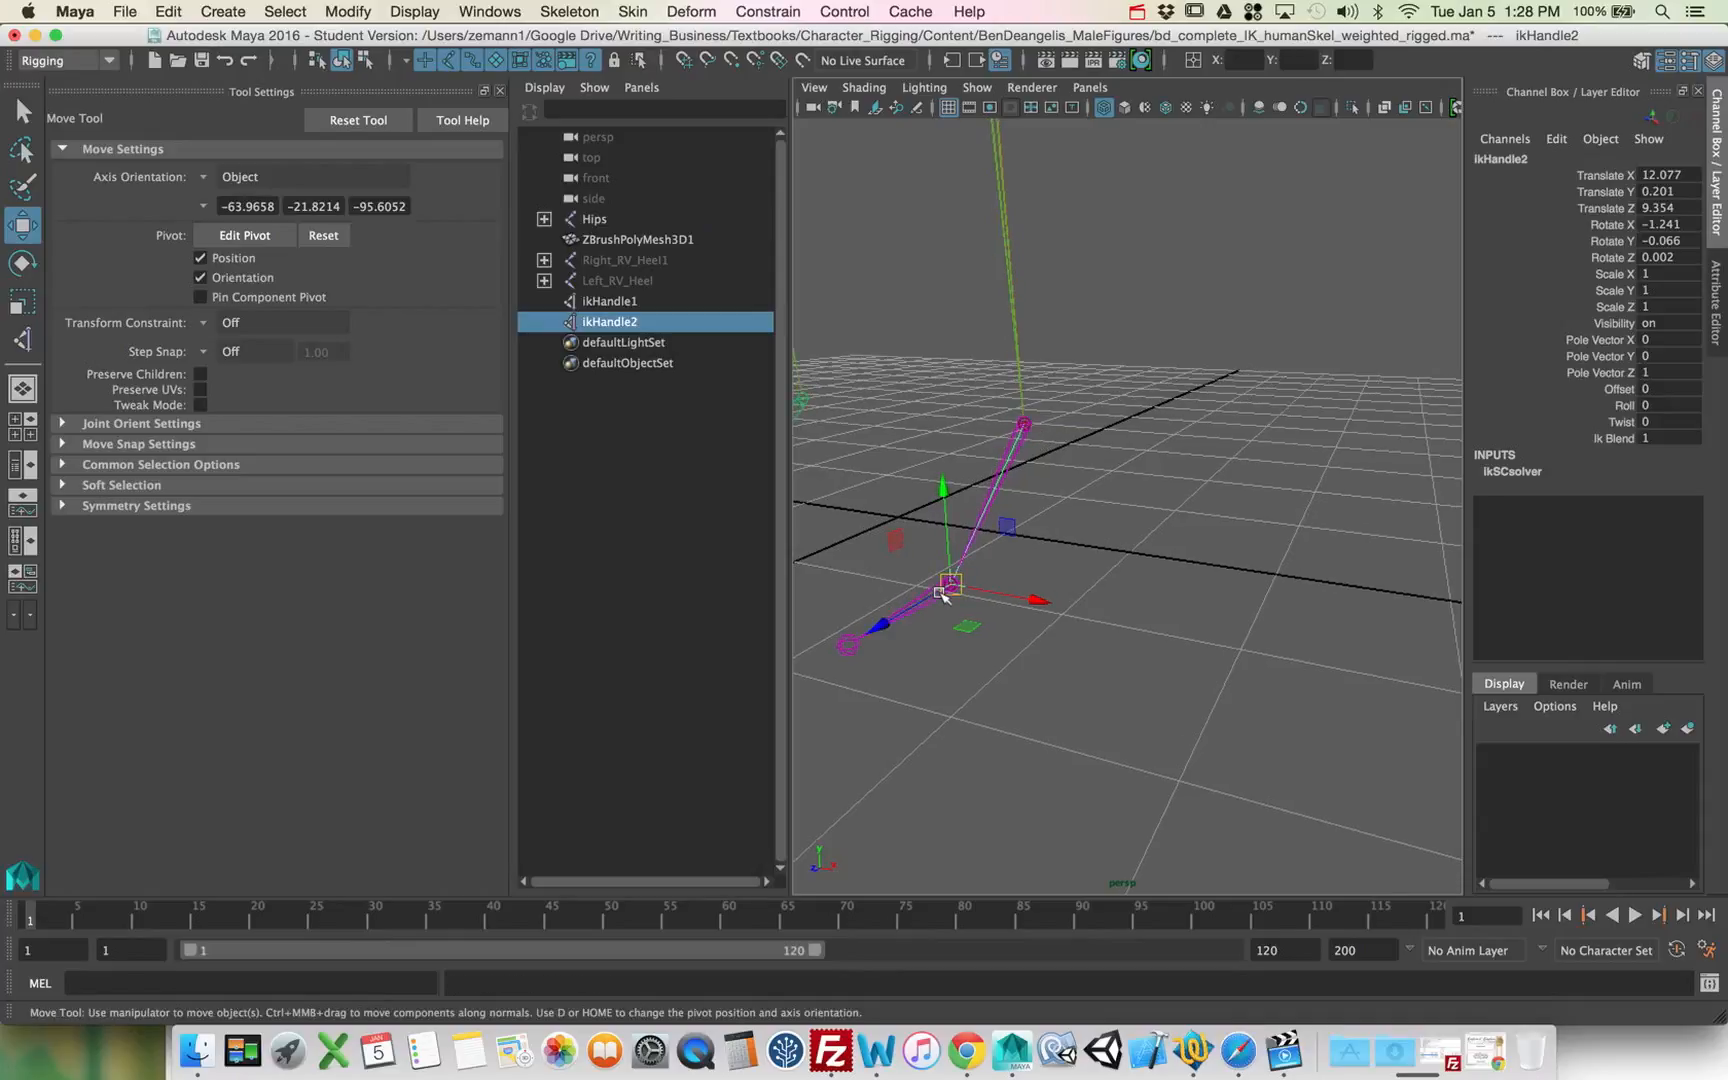
Step: Create another single-chain IK handle from the left foot's ball joint to the toe joint
{"action": "key", "text": "y"}
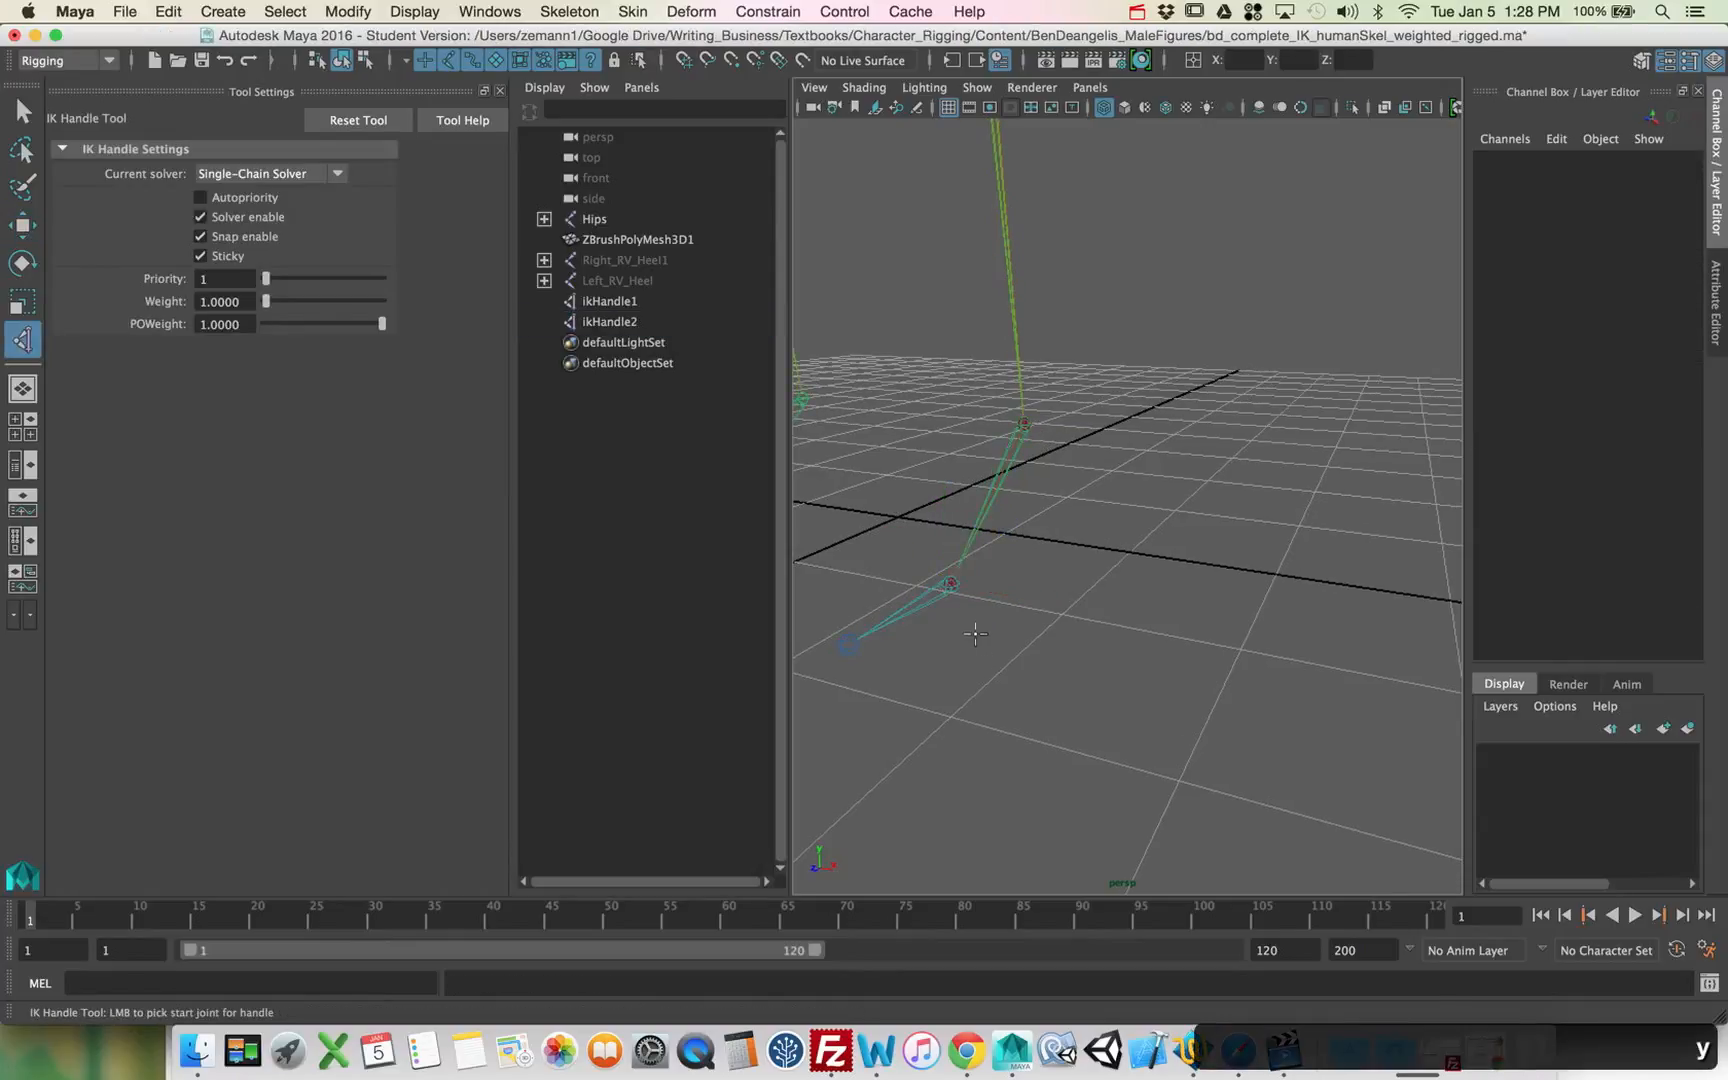
{"action": "left_click", "coordinate": [956, 584]}
{"action": "left_click", "coordinate": [847, 645]}
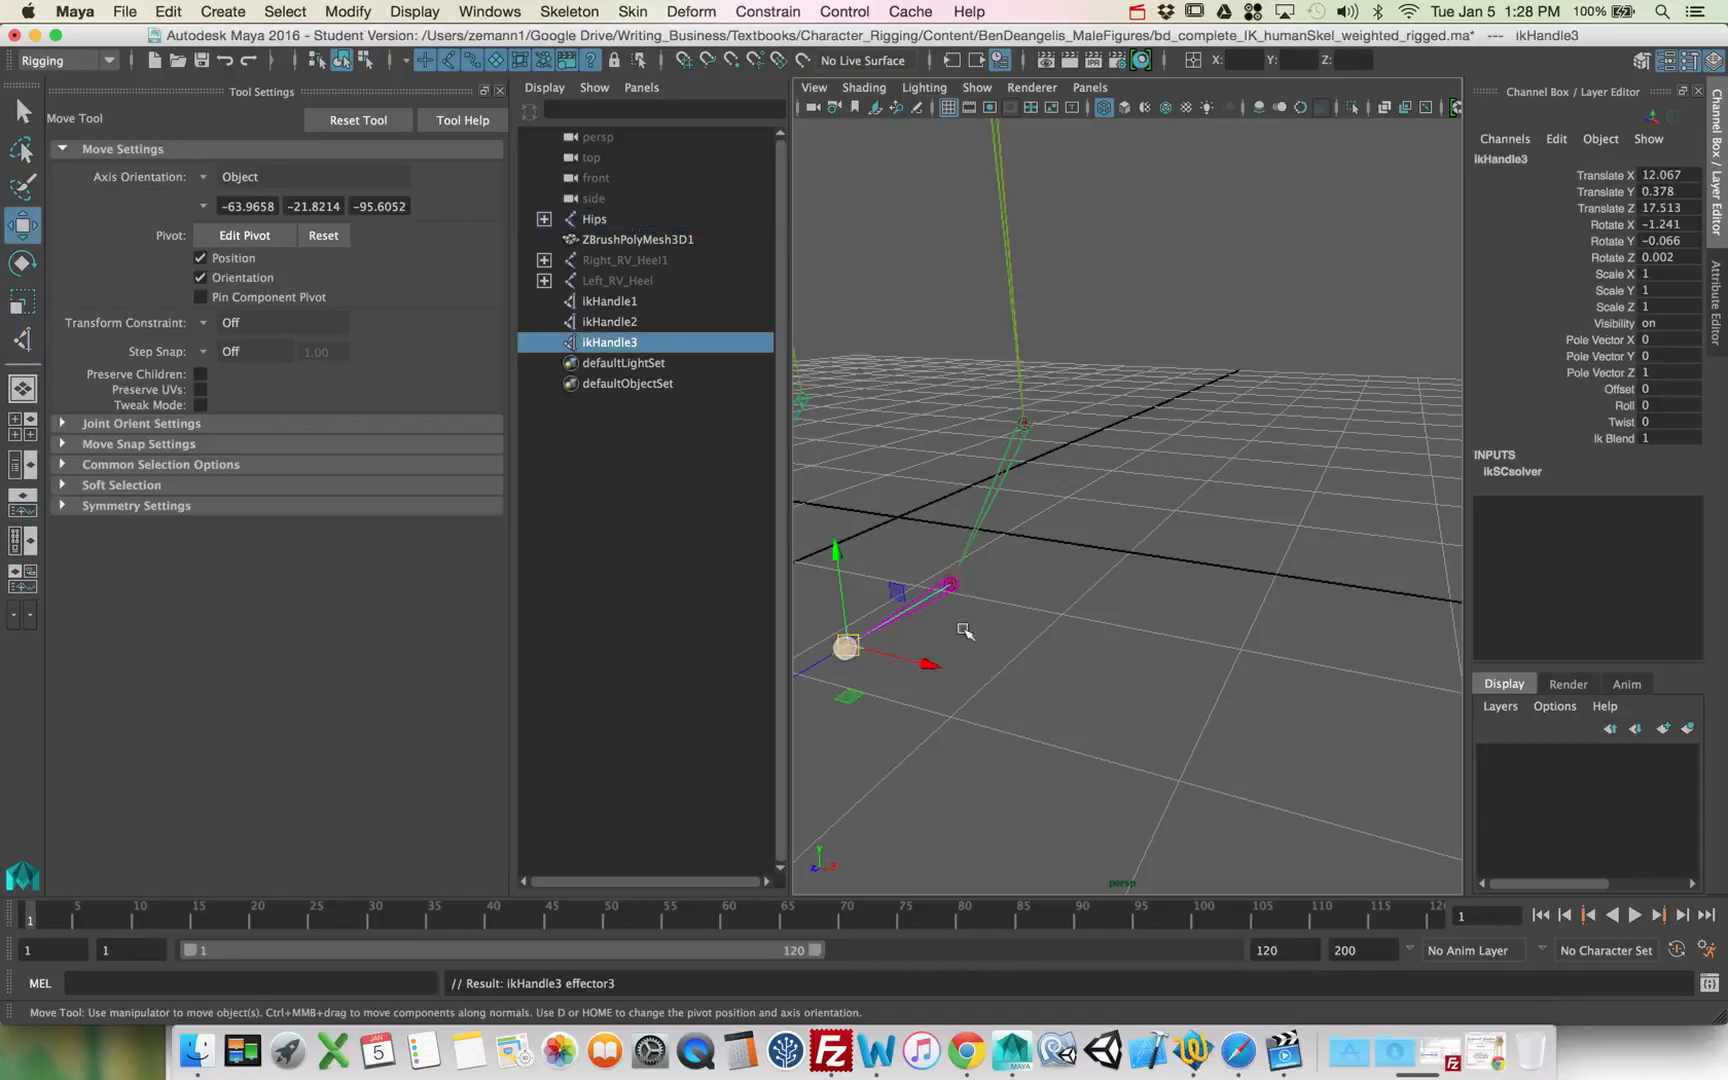
{"action": "middle_click_drag", "start_coordinate": [1053, 598], "coordinate": [1068, 518], "text": "alt"}
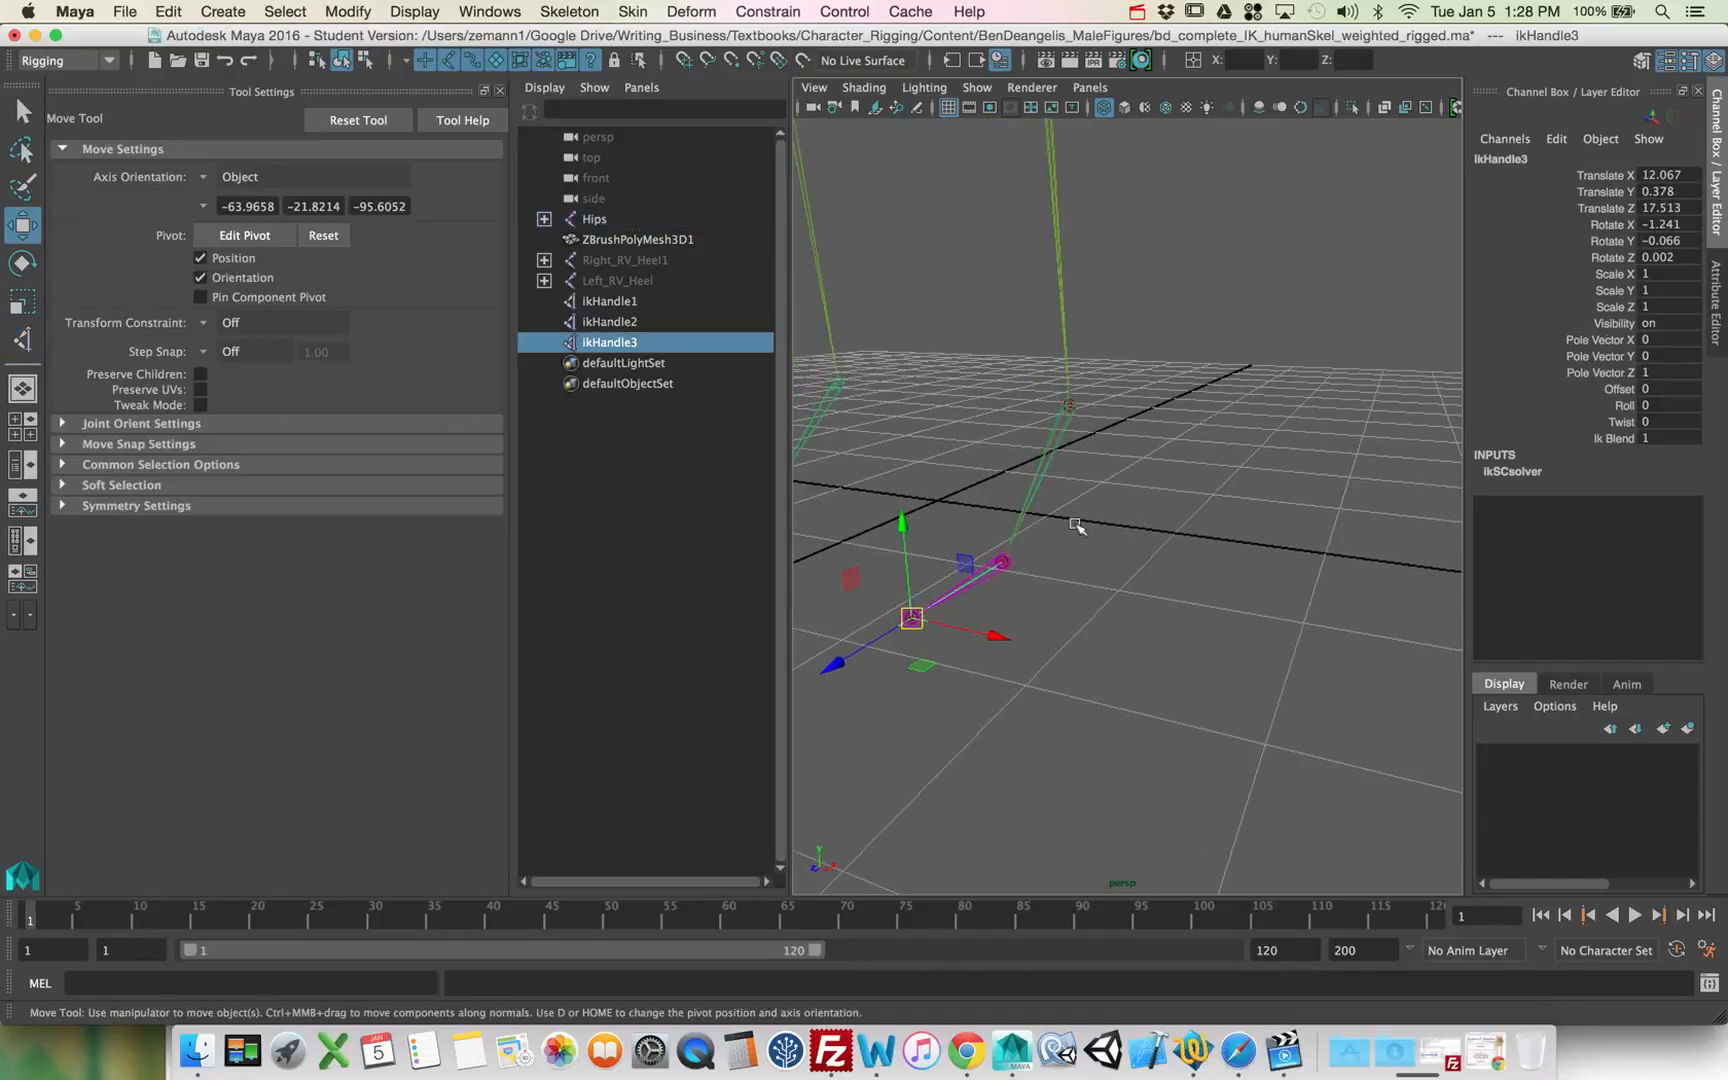
Step: Test-move ikHandle3 and ikHandle2 individually, undoing each move
{"action": "key", "text": "q"}
{"action": "left_click", "coordinate": [1156, 556]}
{"action": "left_click_drag", "start_coordinate": [876, 538], "coordinate": [1034, 679]}
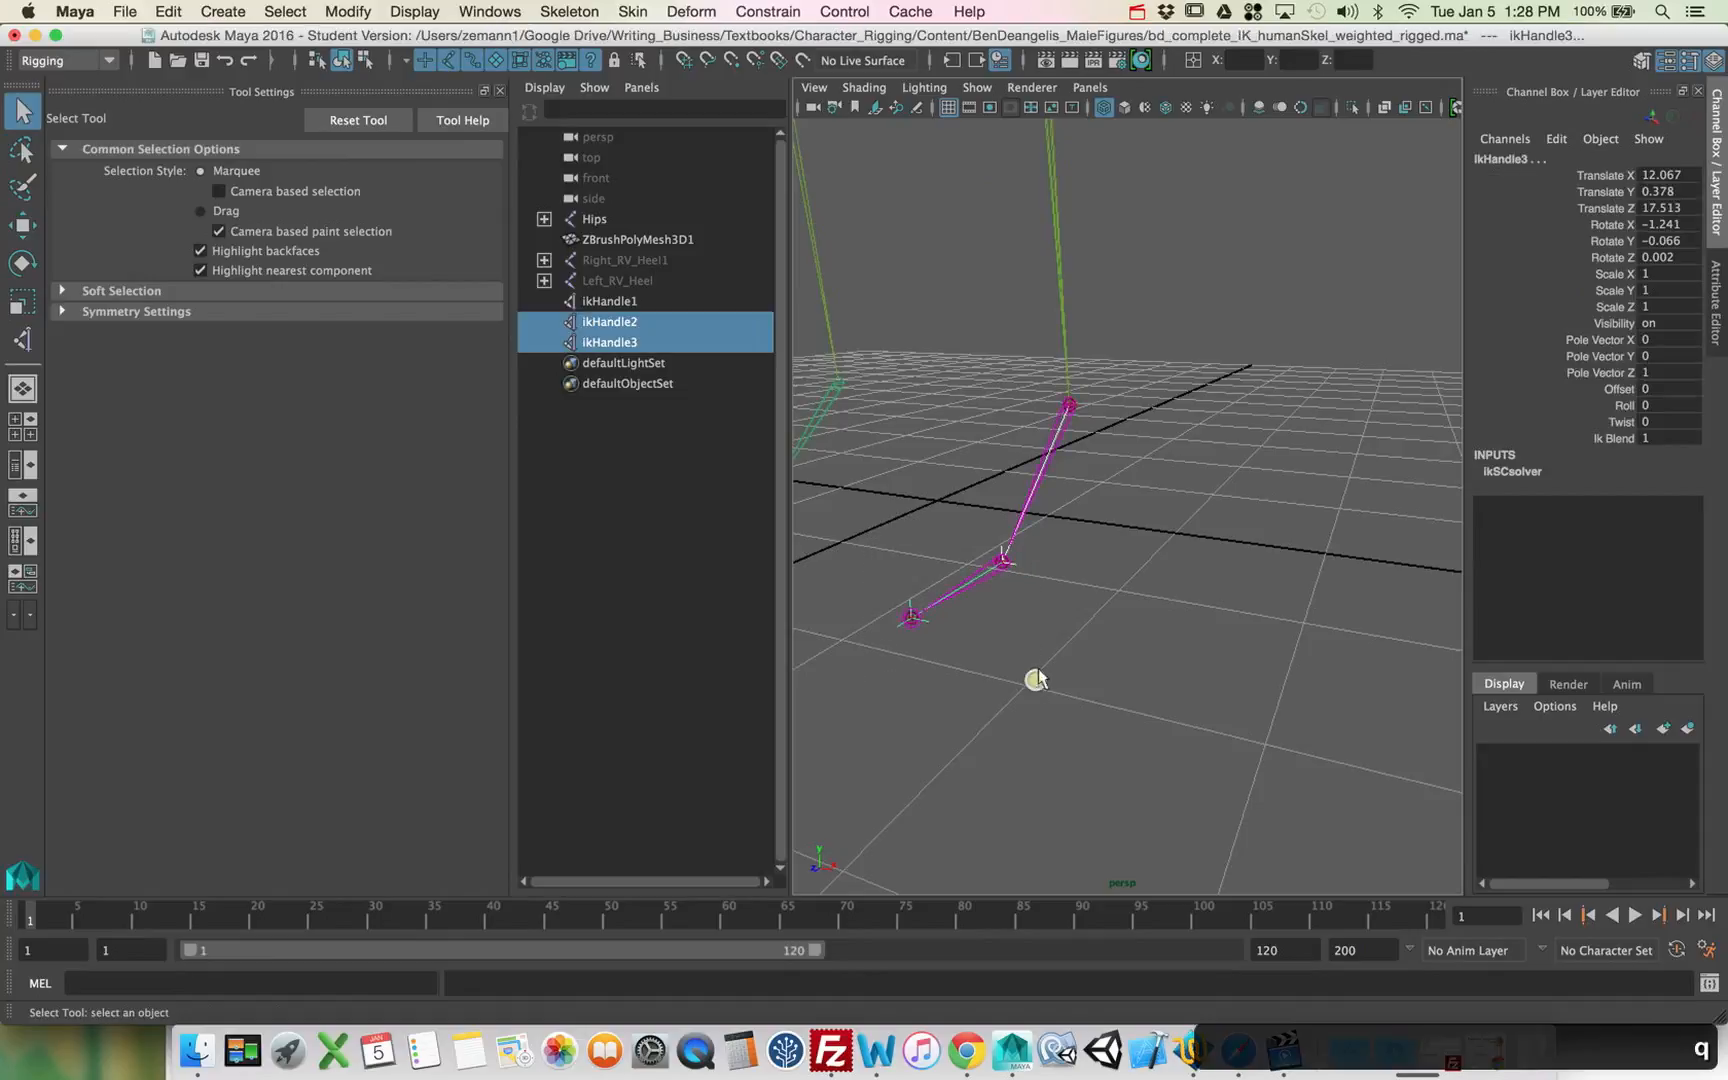
{"action": "key", "text": "w"}
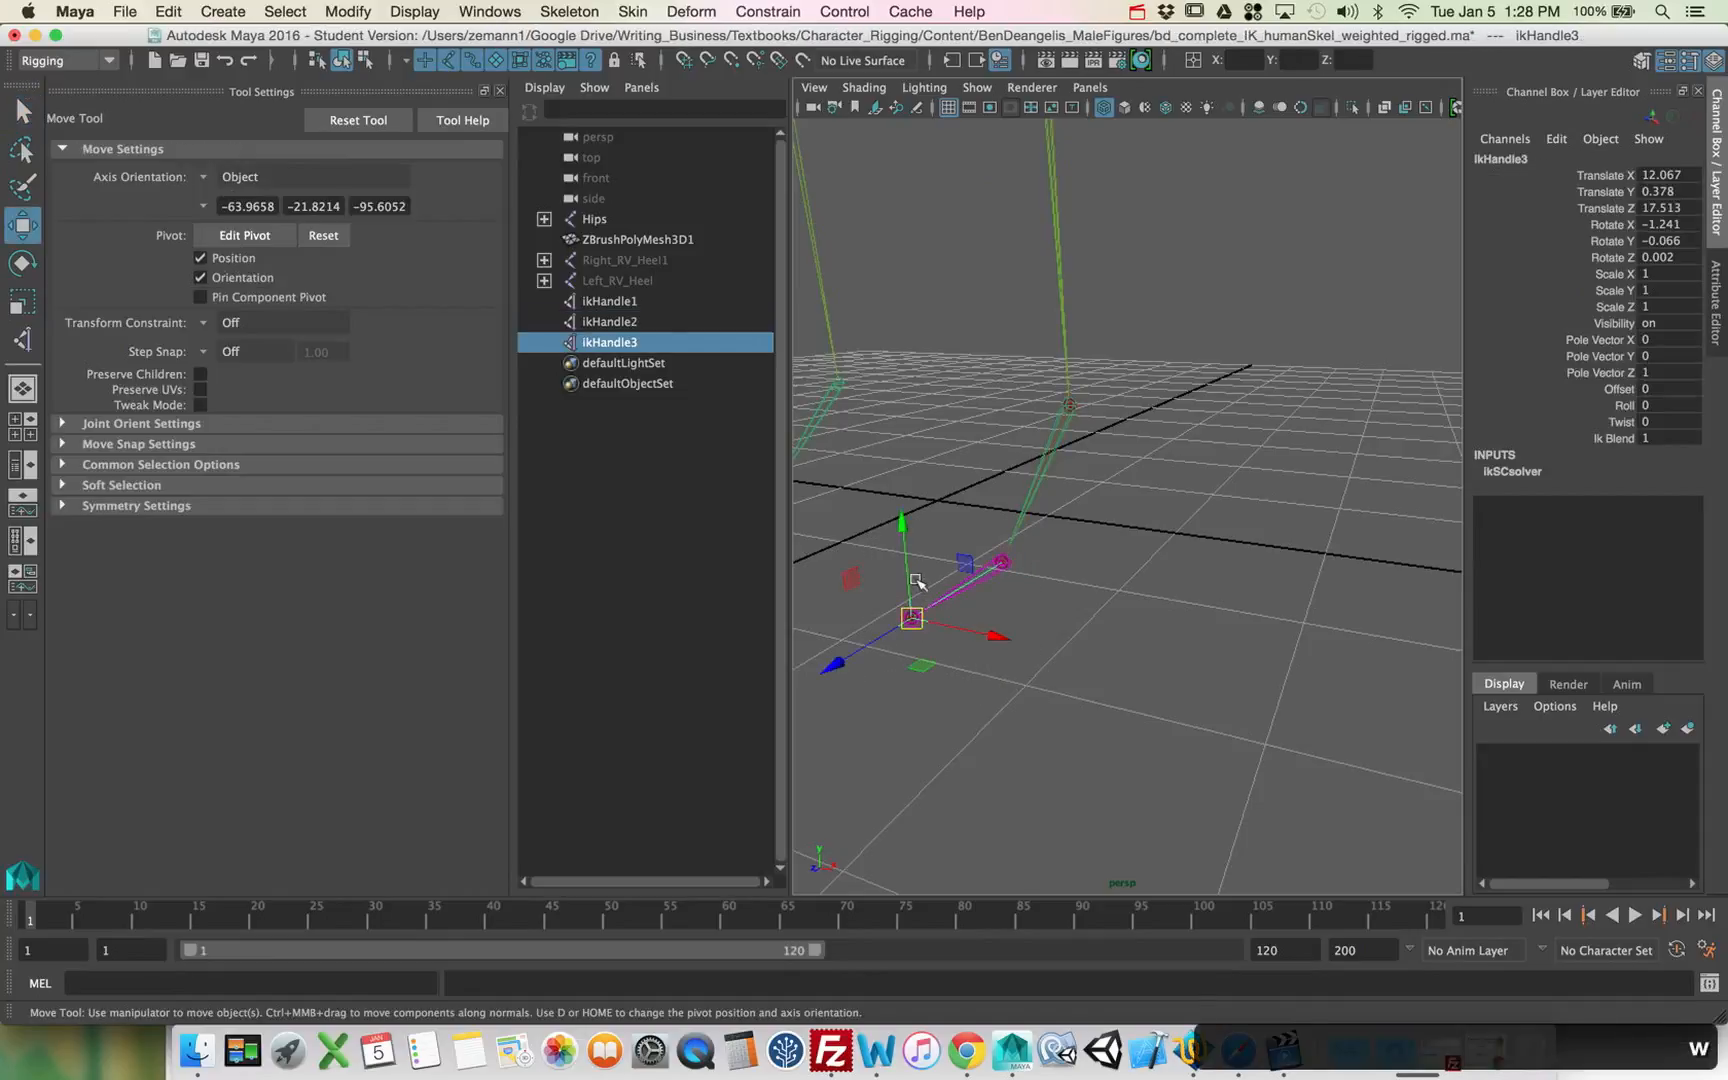
{"action": "left_click_drag", "start_coordinate": [911, 579], "coordinate": [1009, 484]}
{"action": "key", "text": "z"}
{"action": "left_click", "coordinate": [1001, 560]}
{"action": "key", "text": "z"}
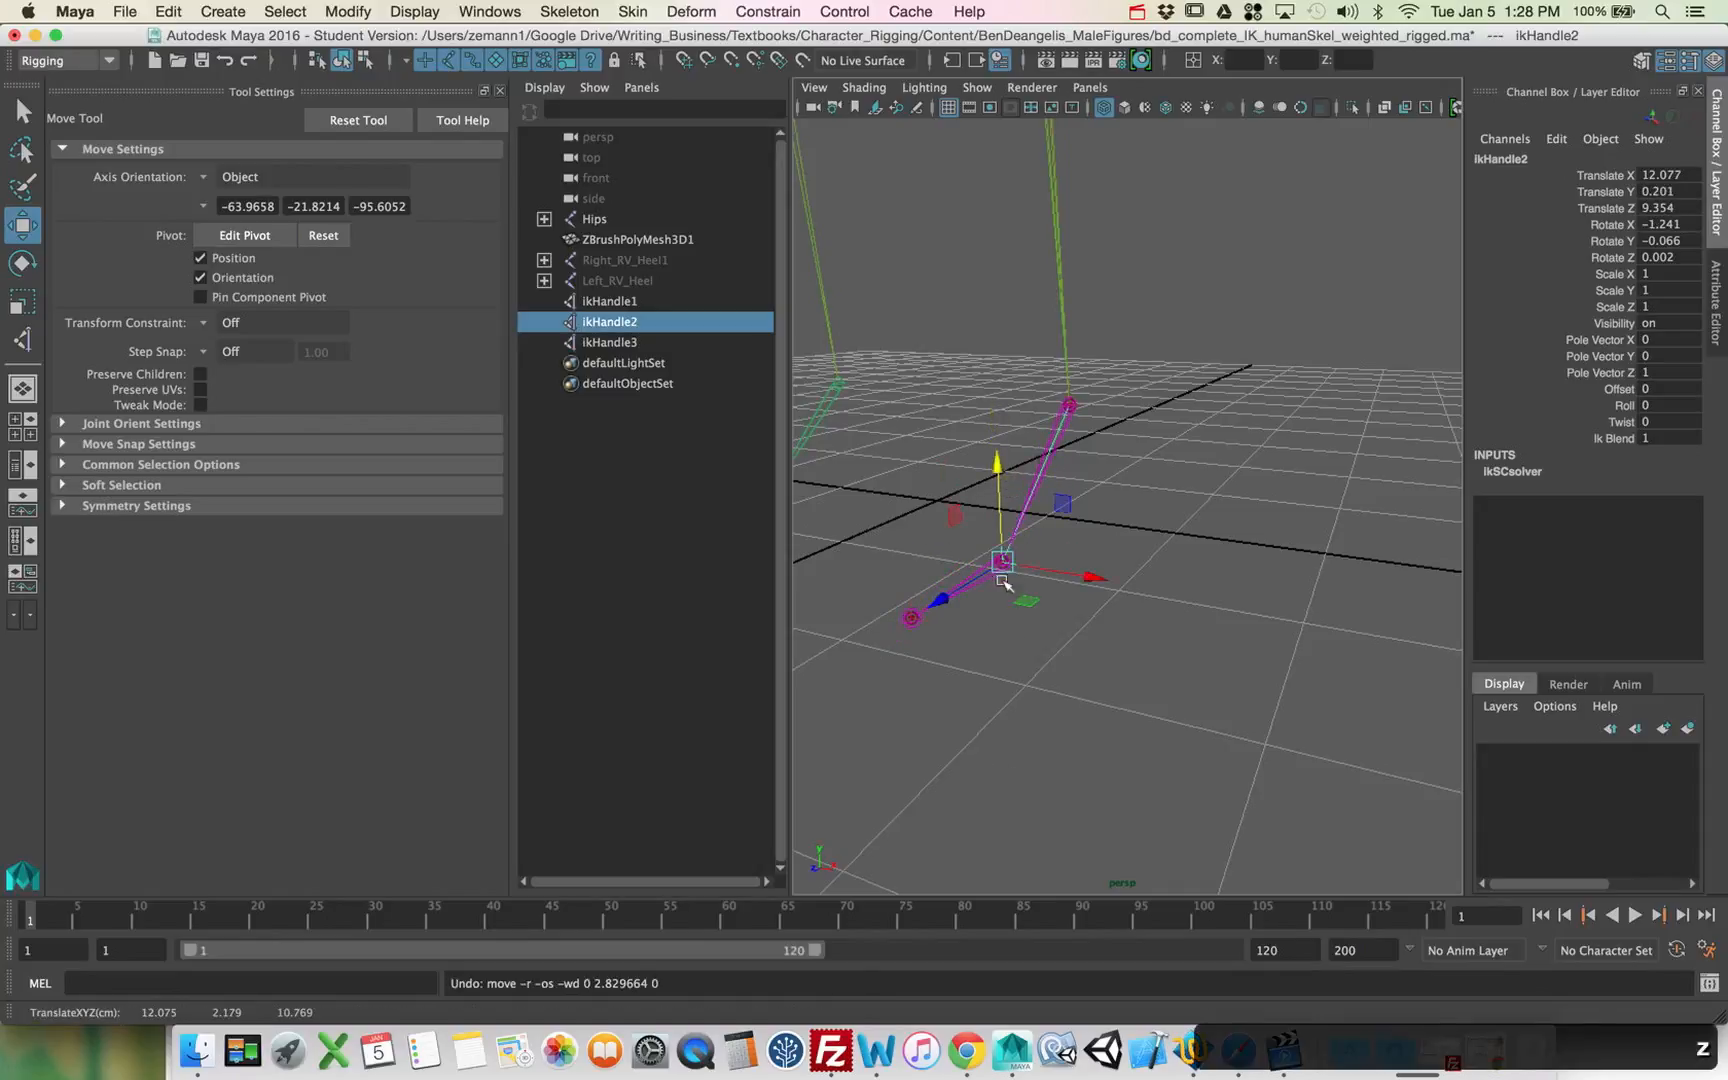
Step: Test-move ikHandle2 and ikHandle3 upward together, and undo the move
{"action": "left_click_drag", "start_coordinate": [872, 679], "coordinate": [1072, 528], "text": "shift"}
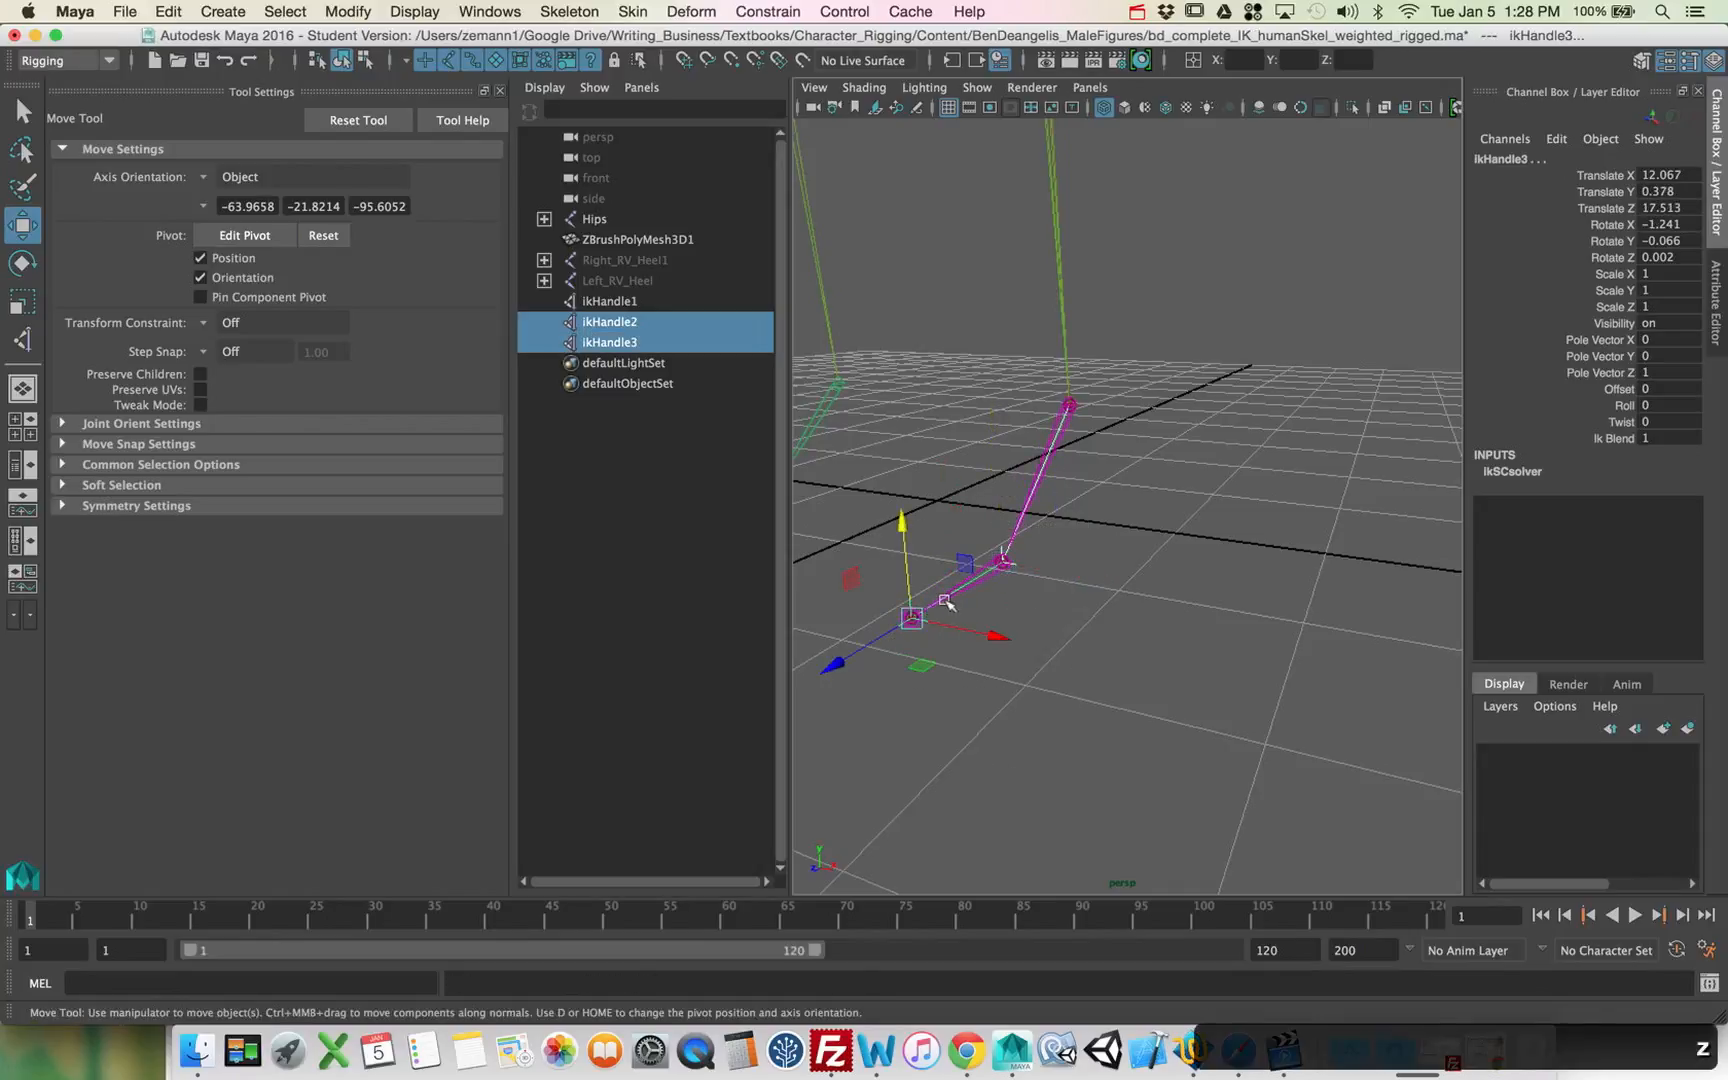
{"action": "left_click_drag", "start_coordinate": [908, 597], "coordinate": [938, 577]}
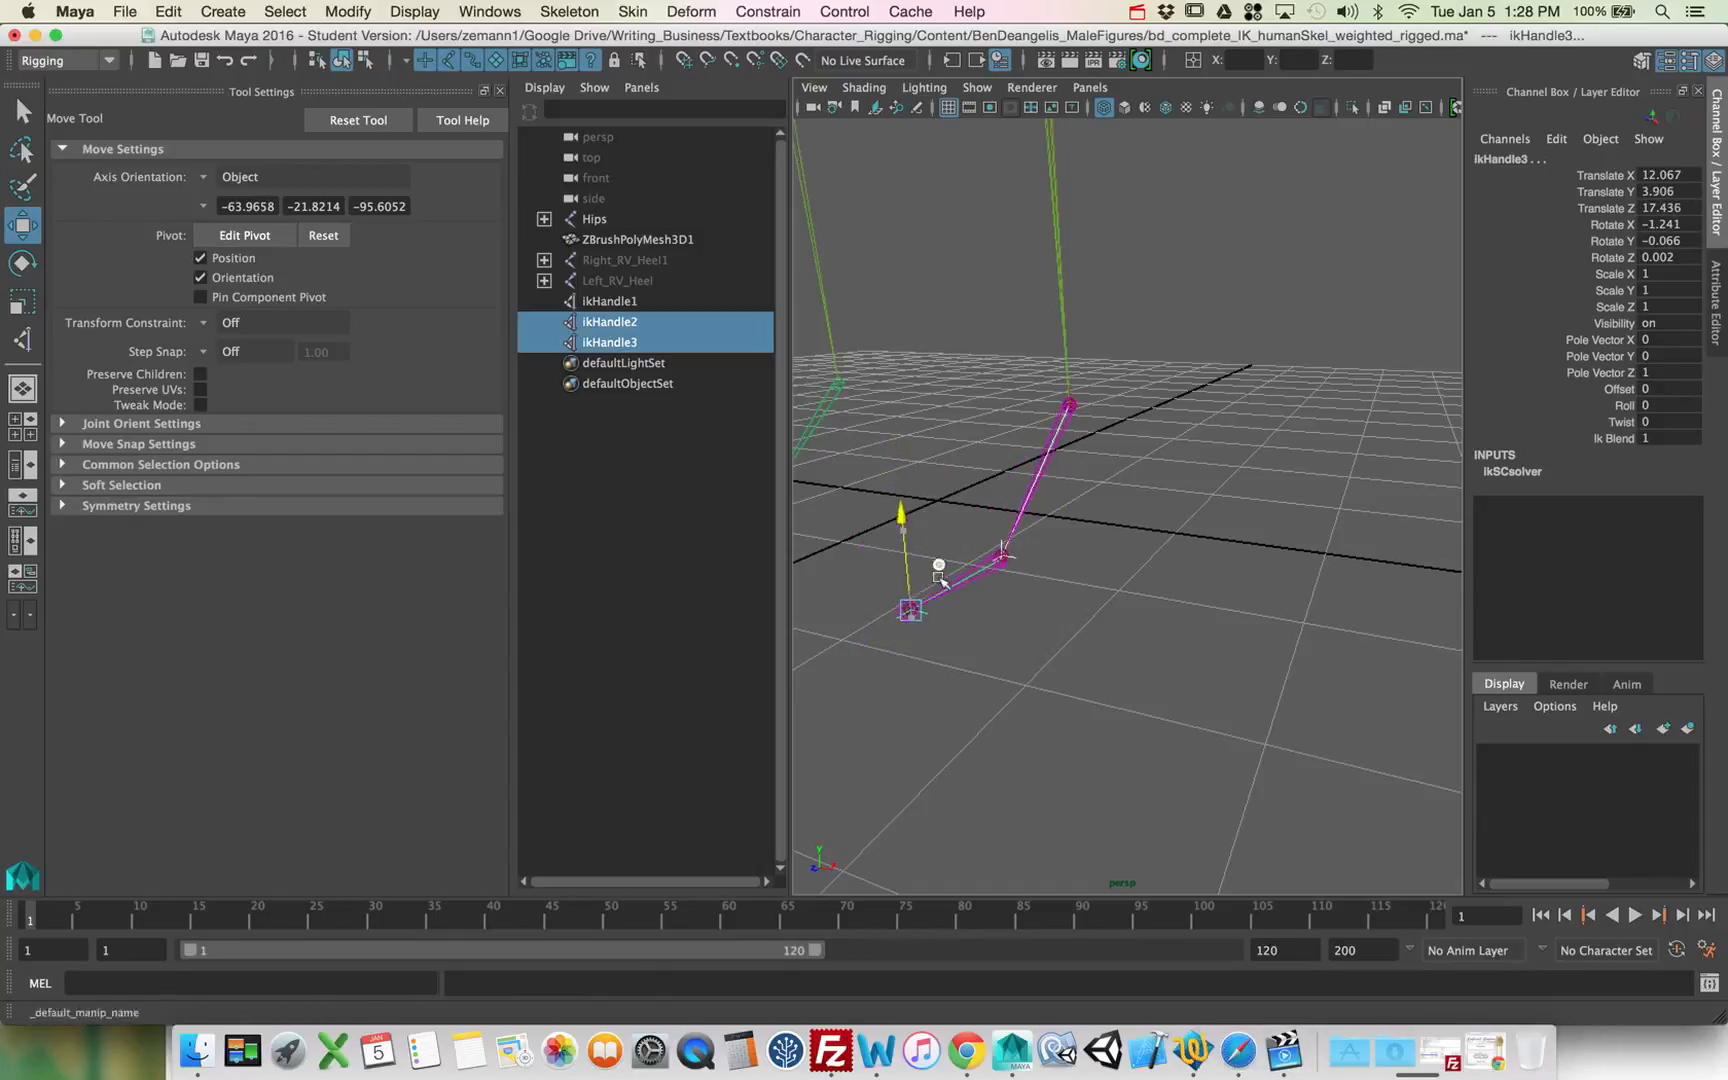
{"action": "key", "text": "z"}
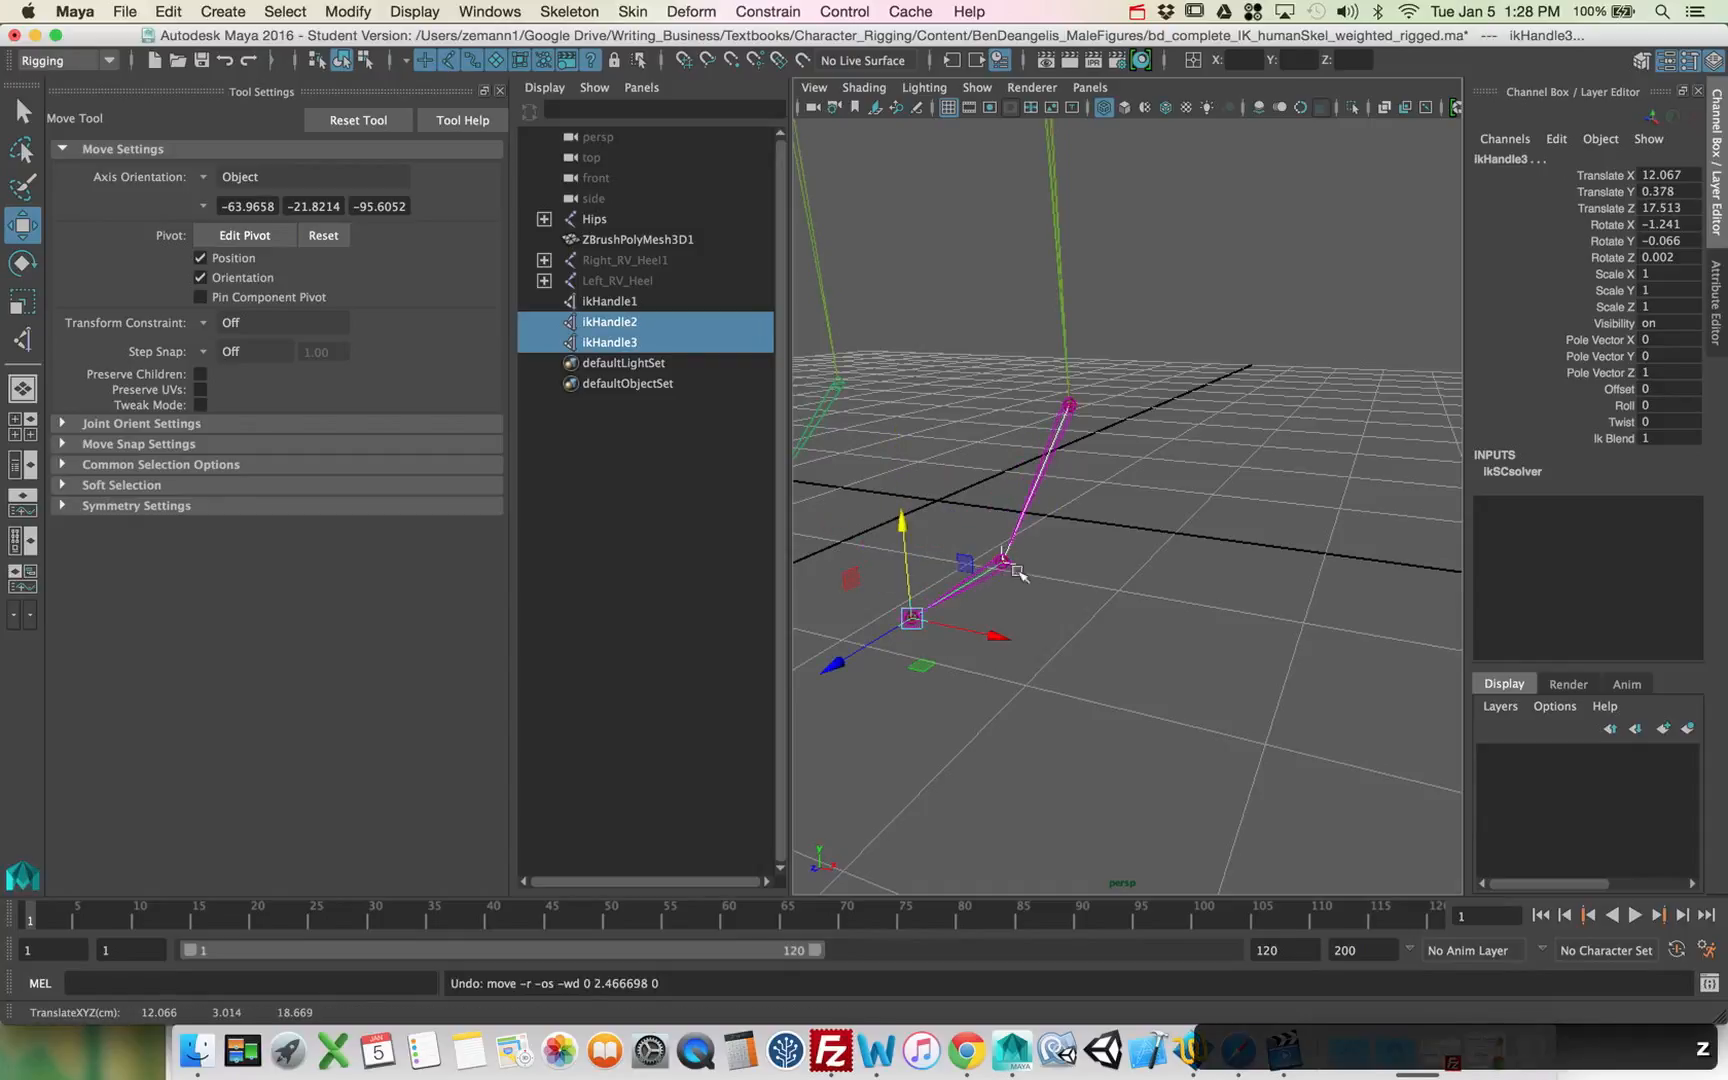
Step: Close the tool settings and select the left leg's ankle, ball and toe IK handles in turn
{"action": "left_click_drag", "start_coordinate": [1112, 587], "coordinate": [968, 573], "text": "alt"}
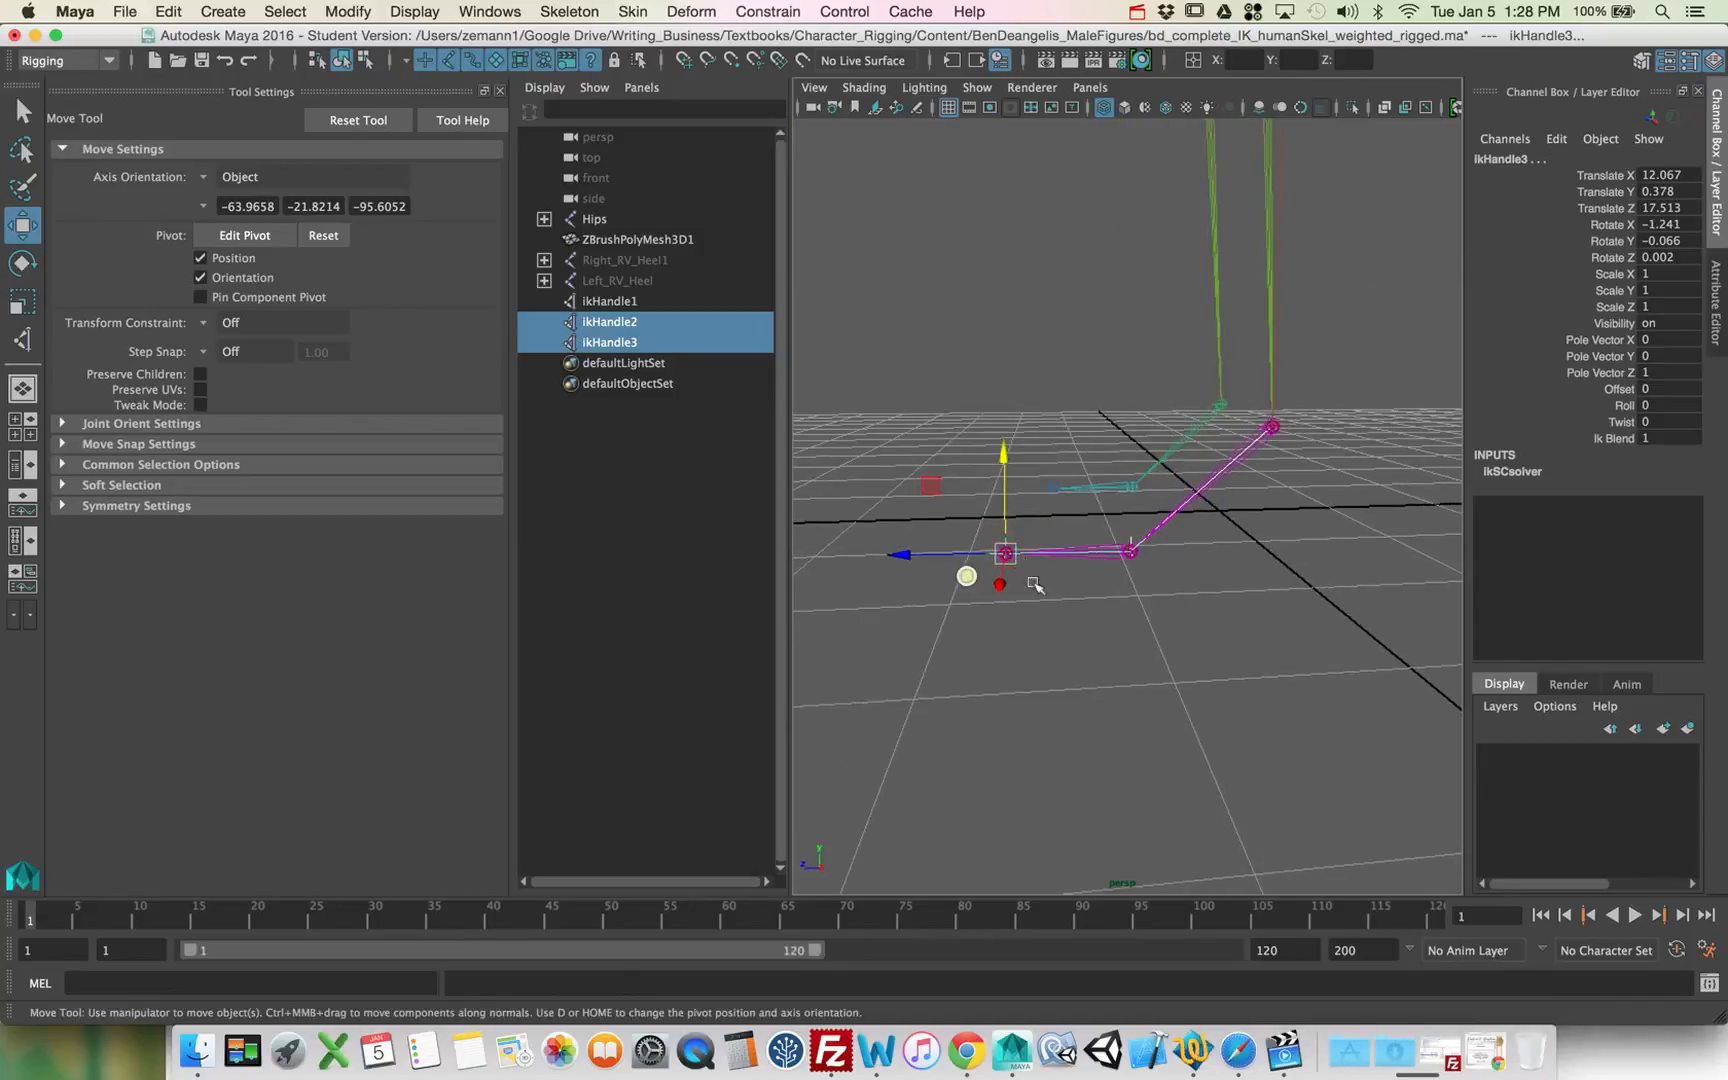
{"action": "left_click_drag", "start_coordinate": [1242, 404], "coordinate": [1308, 462]}
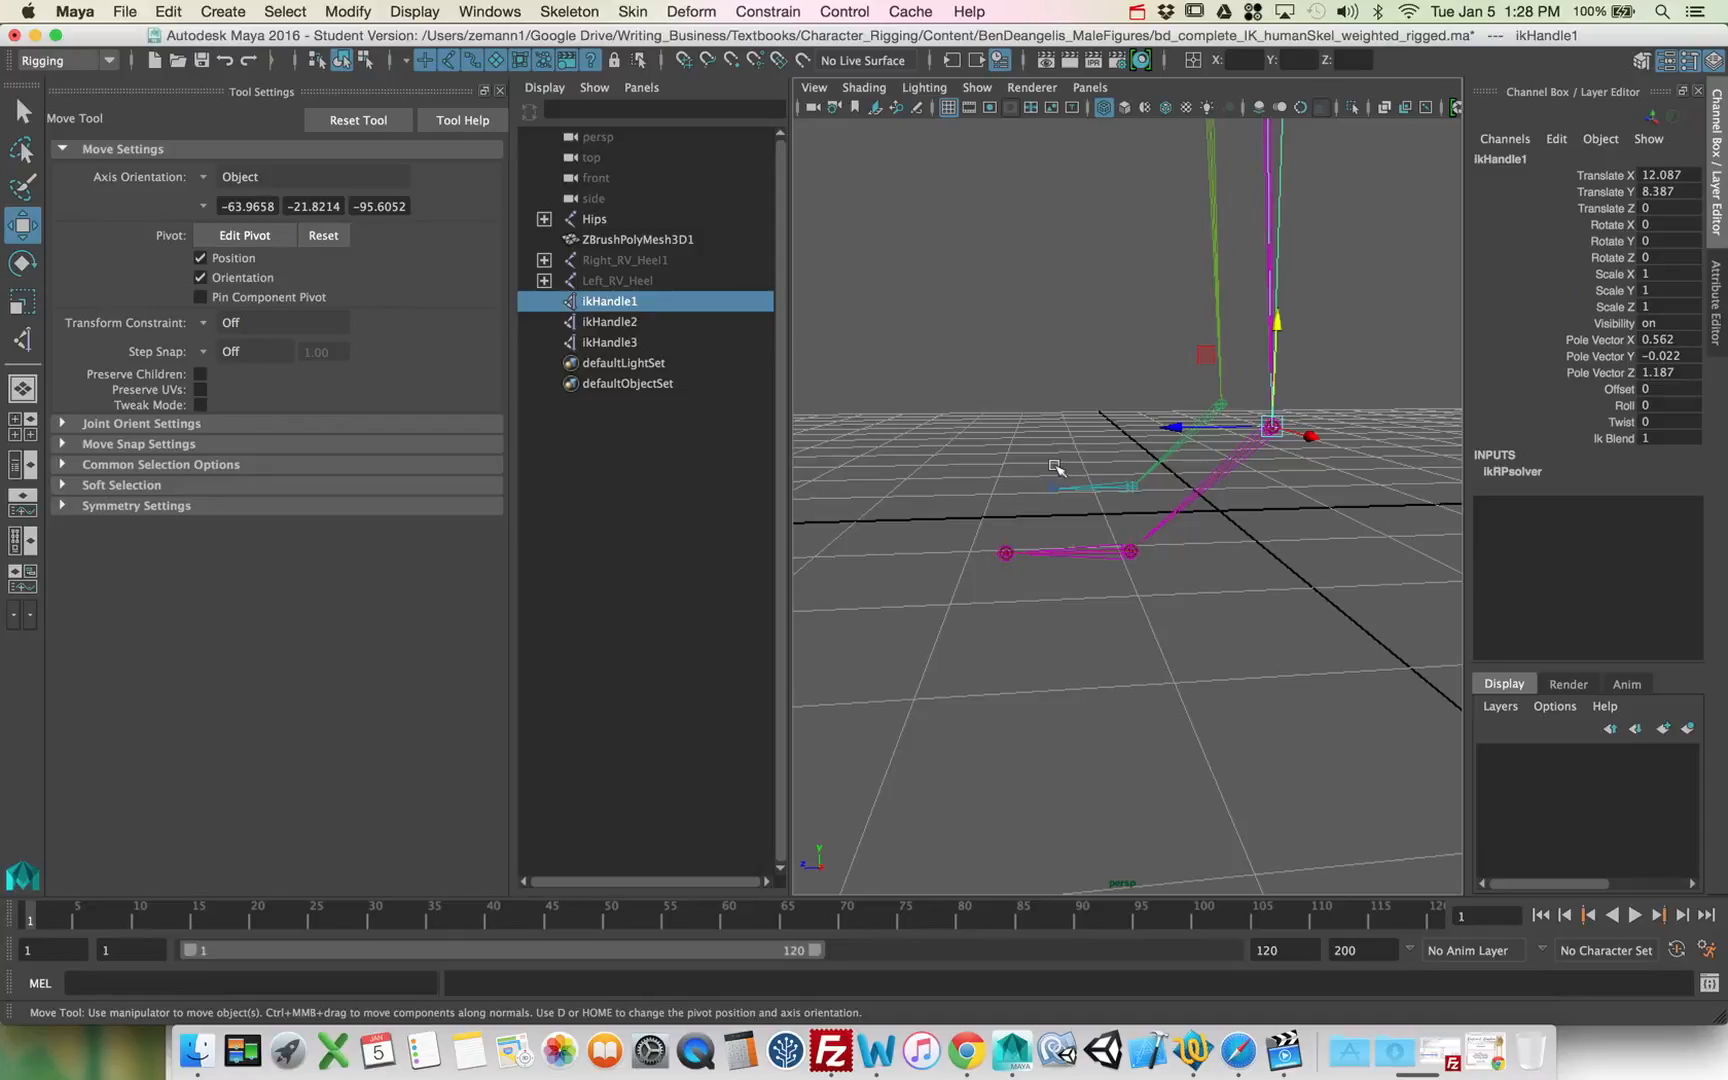
{"action": "left_click", "coordinate": [499, 93]}
{"action": "left_click_drag", "start_coordinate": [675, 393], "coordinate": [849, 405], "text": "alt"}
{"action": "key", "text": "q"}
{"action": "left_click_drag", "start_coordinate": [735, 470], "coordinate": [792, 614]}
{"action": "left_click_drag", "start_coordinate": [610, 697], "coordinate": [700, 600]}
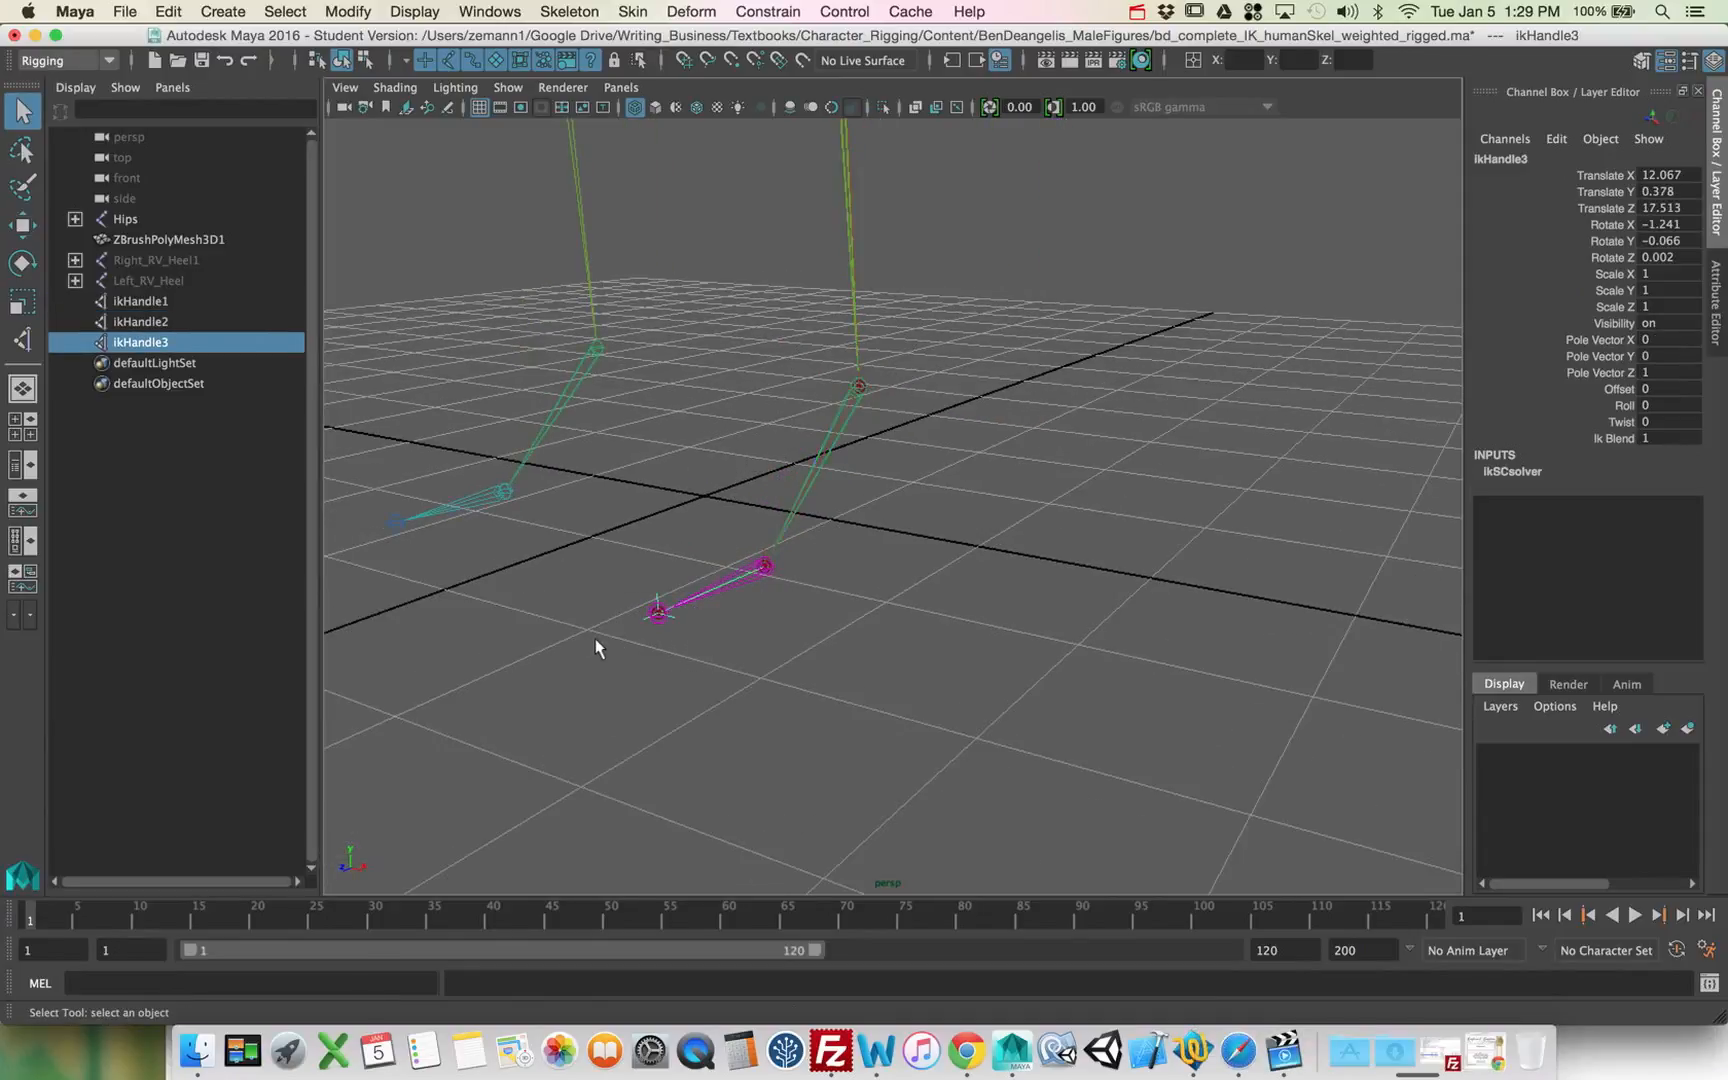
Step: Select all three IK handles and show the character's polygon mesh in the viewport
{"action": "left_click_drag", "start_coordinate": [597, 640], "coordinate": [953, 505]}
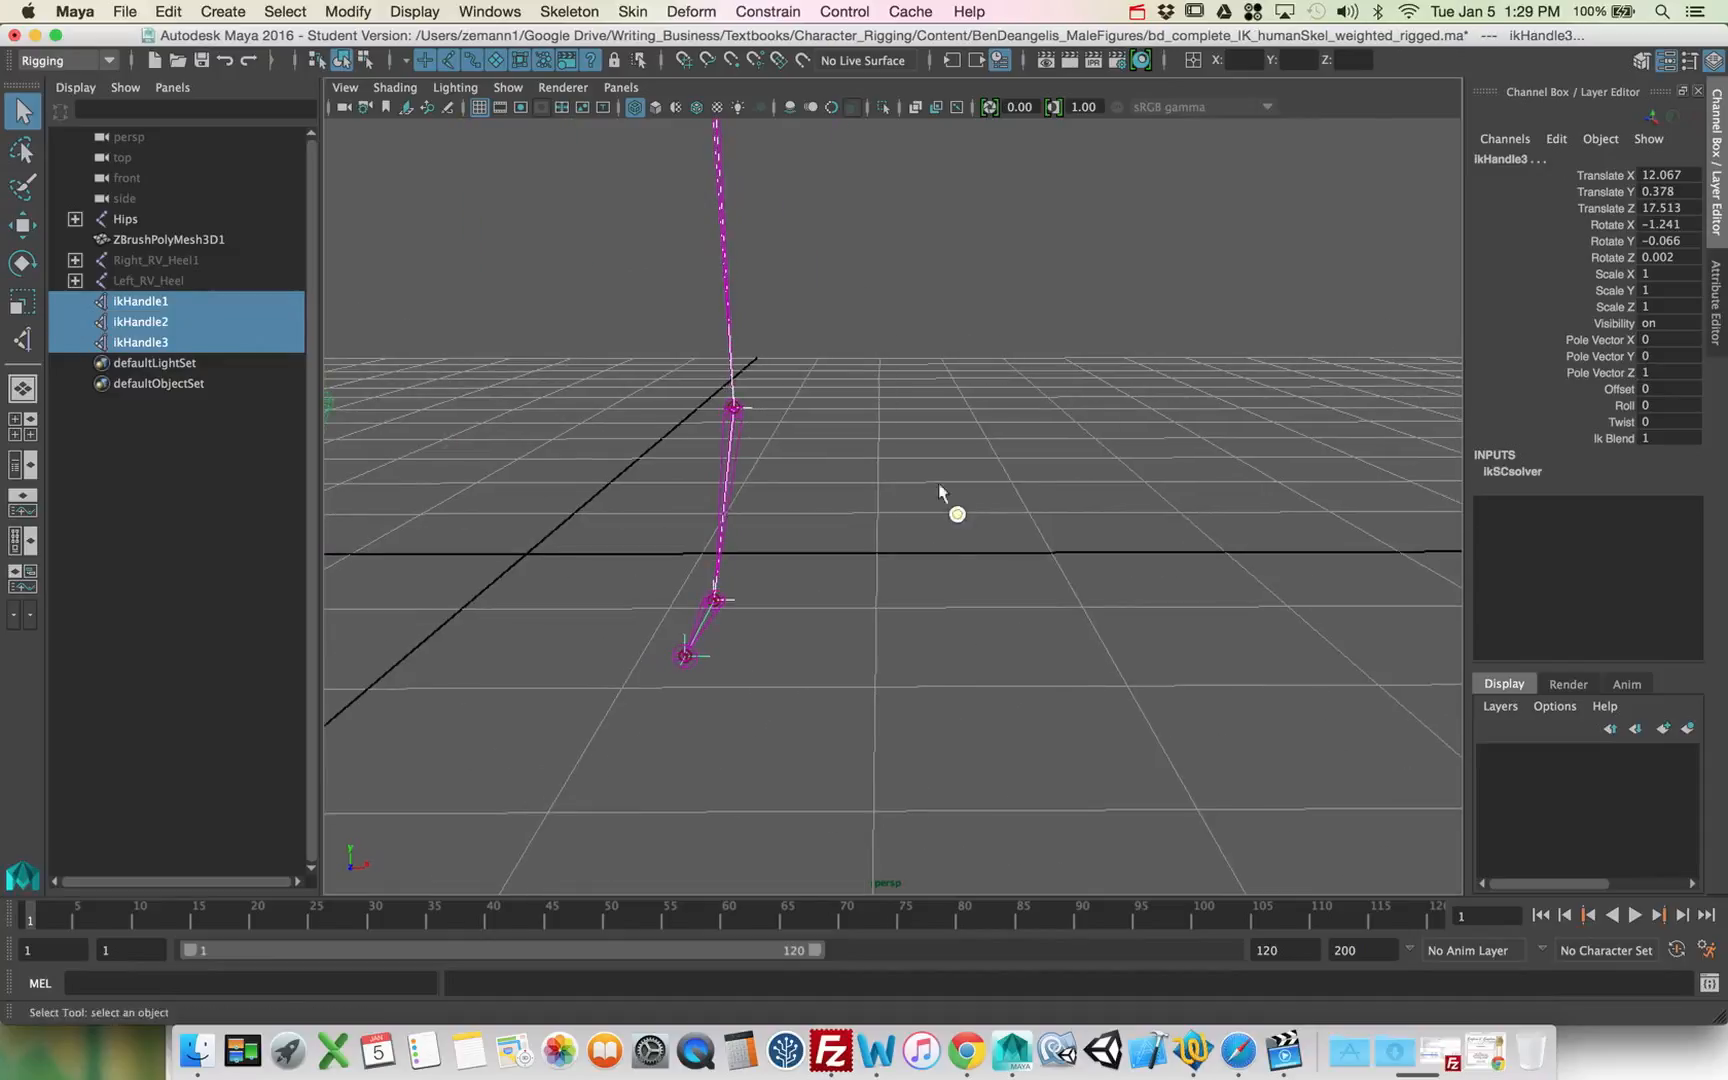
{"action": "left_click", "coordinate": [497, 86]}
{"action": "left_click", "coordinate": [540, 278]}
{"action": "left_click_drag", "start_coordinate": [791, 405], "coordinate": [783, 420], "text": "alt"}
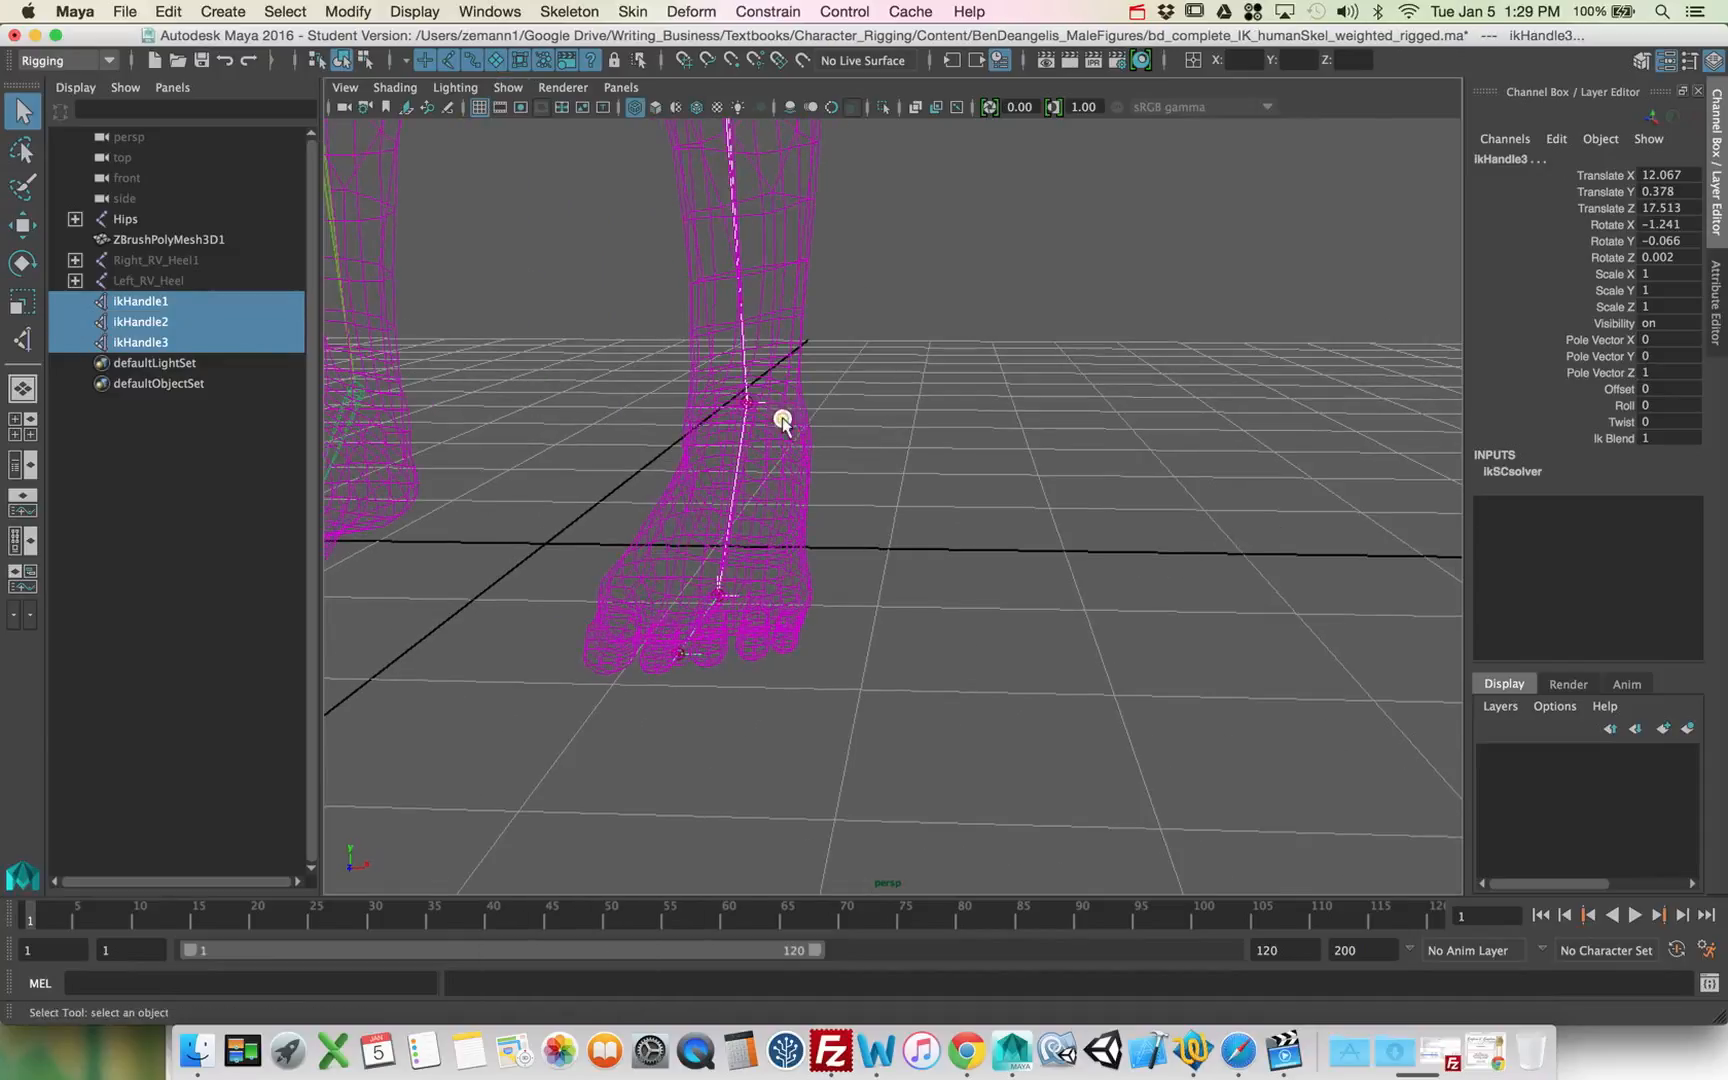
Step: Test-move the three IK handles together with the foot mesh shown, and undo the move
{"action": "key", "text": "w"}
{"action": "left_click_drag", "start_coordinate": [678, 658], "coordinate": [713, 564]}
{"action": "key", "text": "z"}
Step: Test-rotate ikHandle1 and ikHandle2 together, undo the rotation, and select only ikHandle1
{"action": "left_click_drag", "start_coordinate": [843, 533], "coordinate": [902, 570], "text": "alt"}
{"action": "left_click_drag", "start_coordinate": [946, 230], "coordinate": [713, 572]}
{"action": "left_click_drag", "start_coordinate": [933, 563], "coordinate": [787, 548], "text": "alt"}
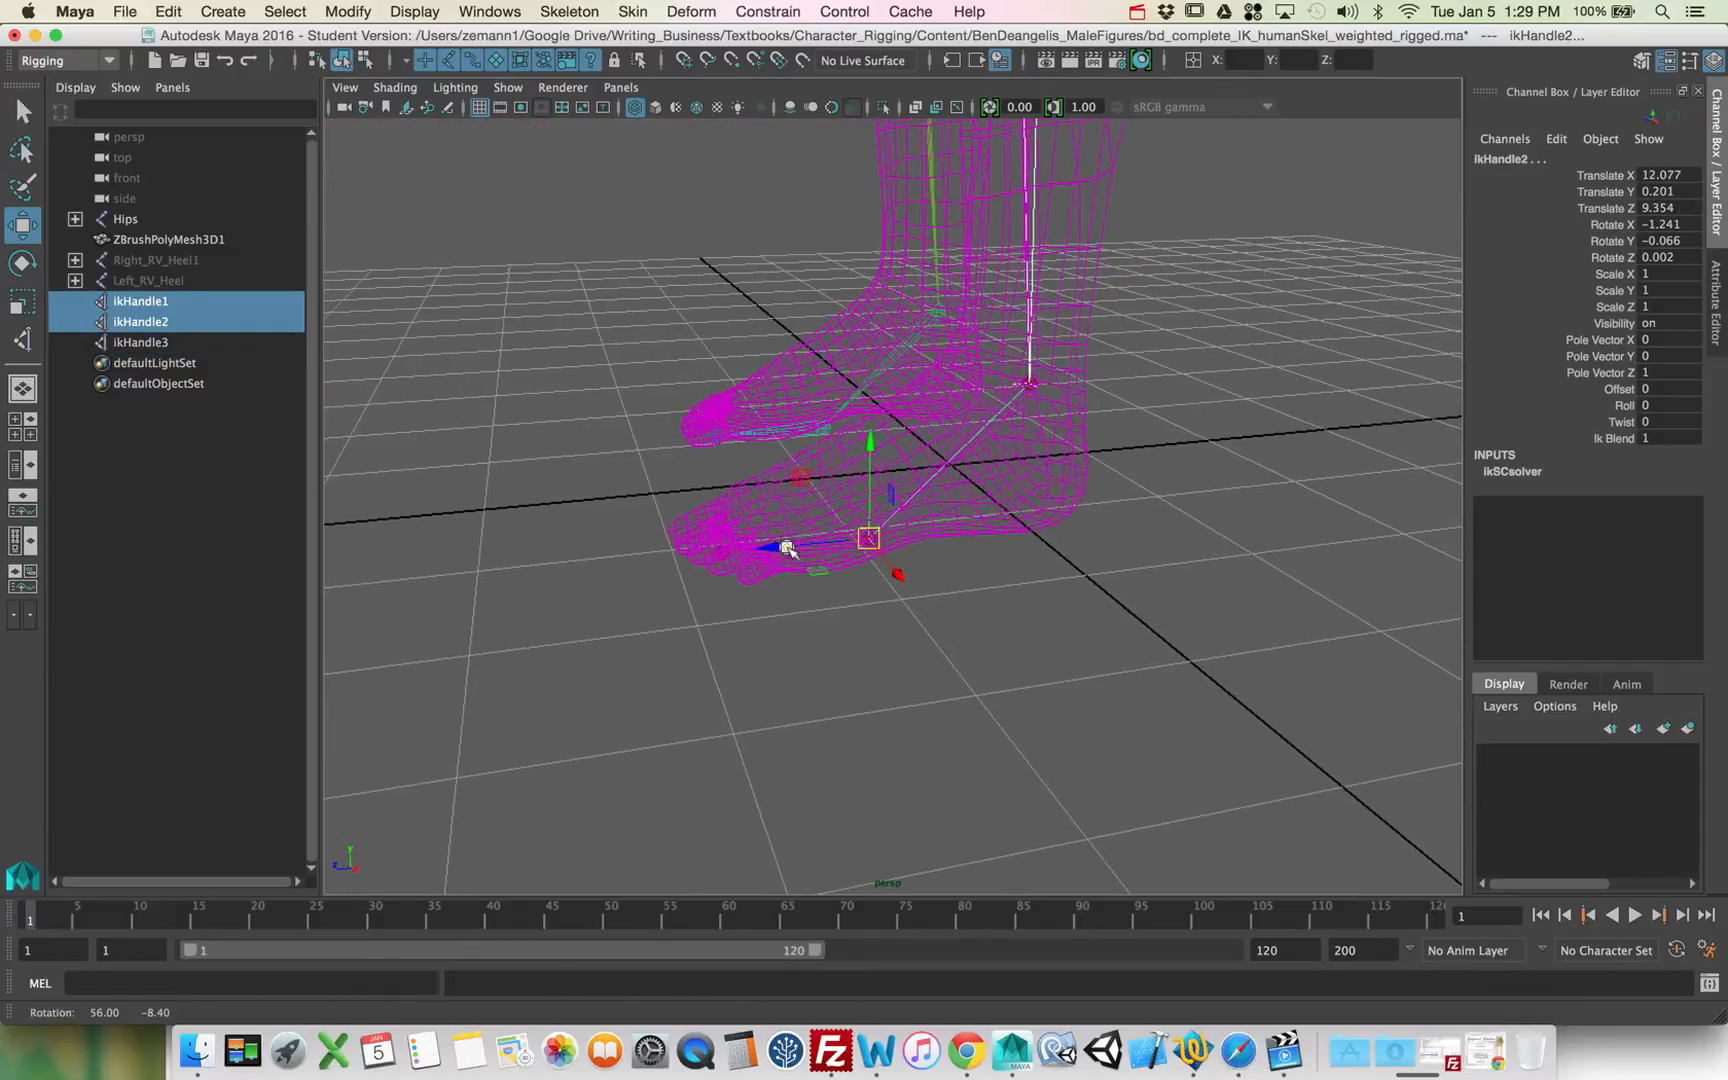
{"action": "key", "text": "e"}
{"action": "mouse_move", "coordinate": [856, 455]}
{"action": "left_mouse_down"}
{"action": "mouse_move", "coordinate": [814, 450]}
{"action": "mouse_move", "coordinate": [847, 450]}
{"action": "left_mouse_up"}
{"action": "key", "text": "z"}
{"action": "left_click_drag", "start_coordinate": [1058, 373], "coordinate": [1061, 459]}
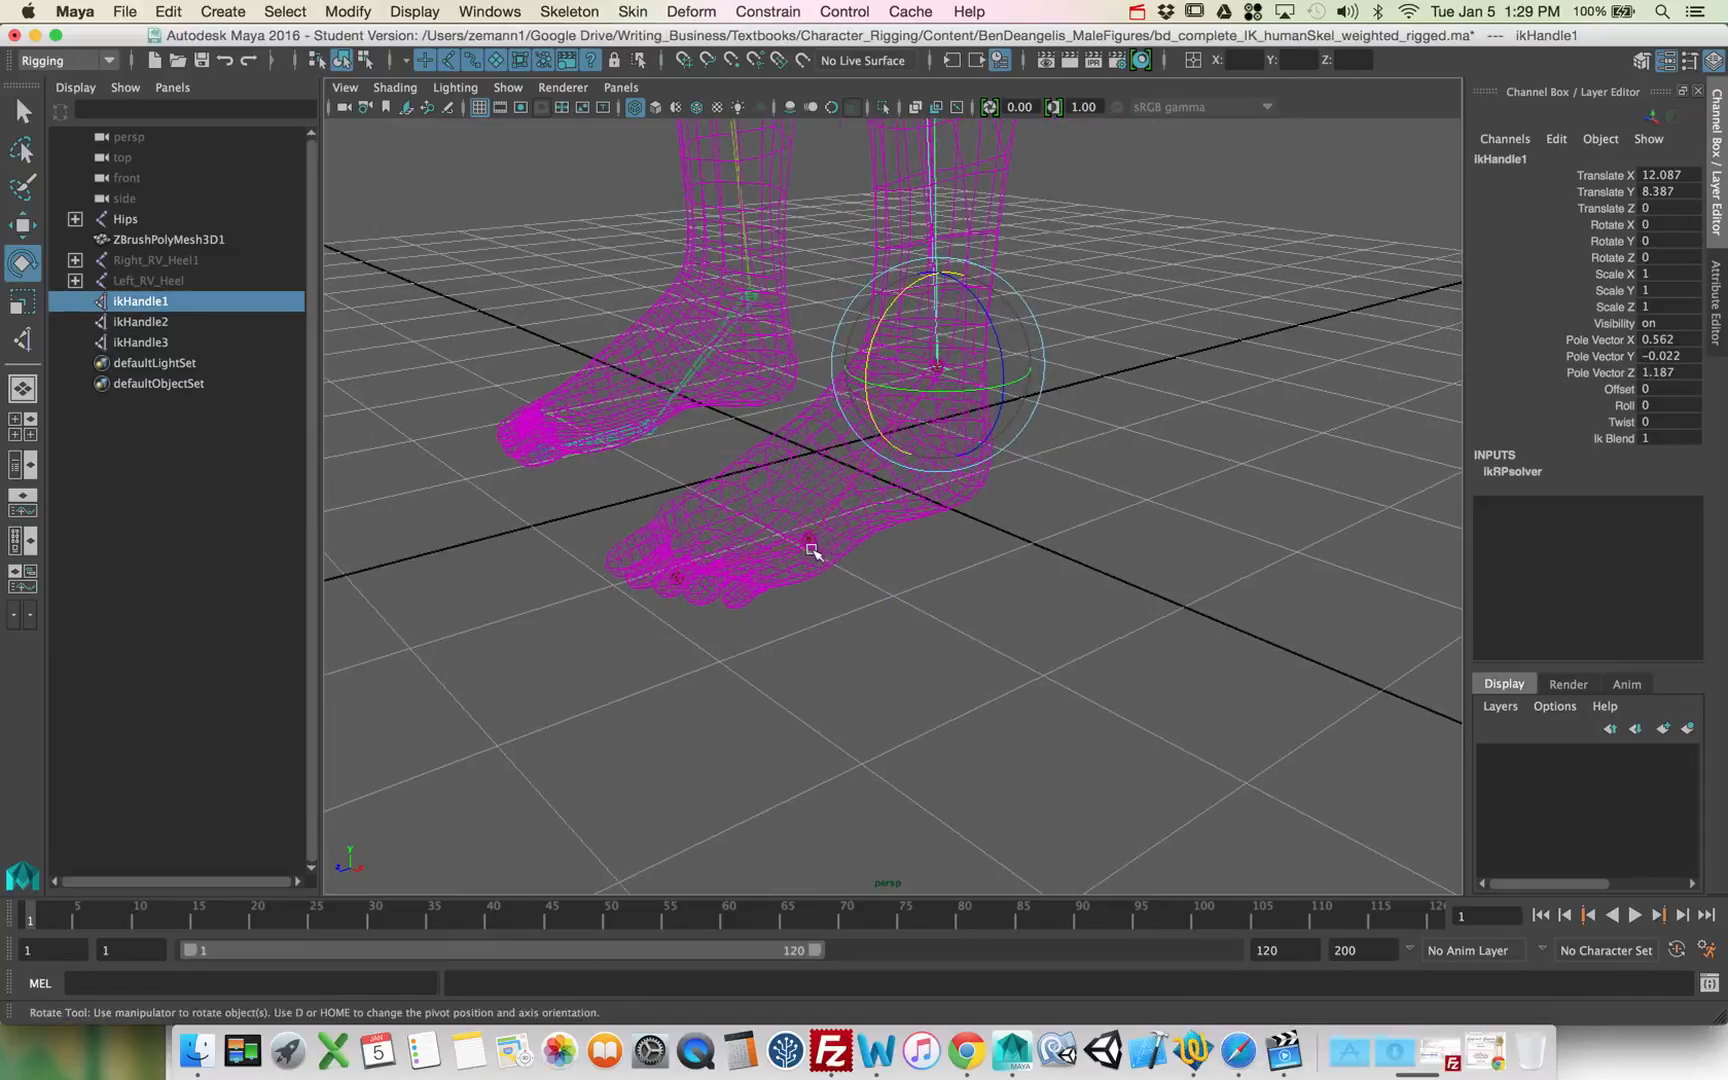
Step: Select ikHandle1, ikHandle2 and ikHandle3 together and inspect them on the left foot
{"action": "key", "text": "q"}
{"action": "left_click_drag", "start_coordinate": [857, 555], "coordinate": [950, 487], "text": "alt"}
{"action": "left_click_drag", "start_coordinate": [970, 332], "coordinate": [688, 708]}
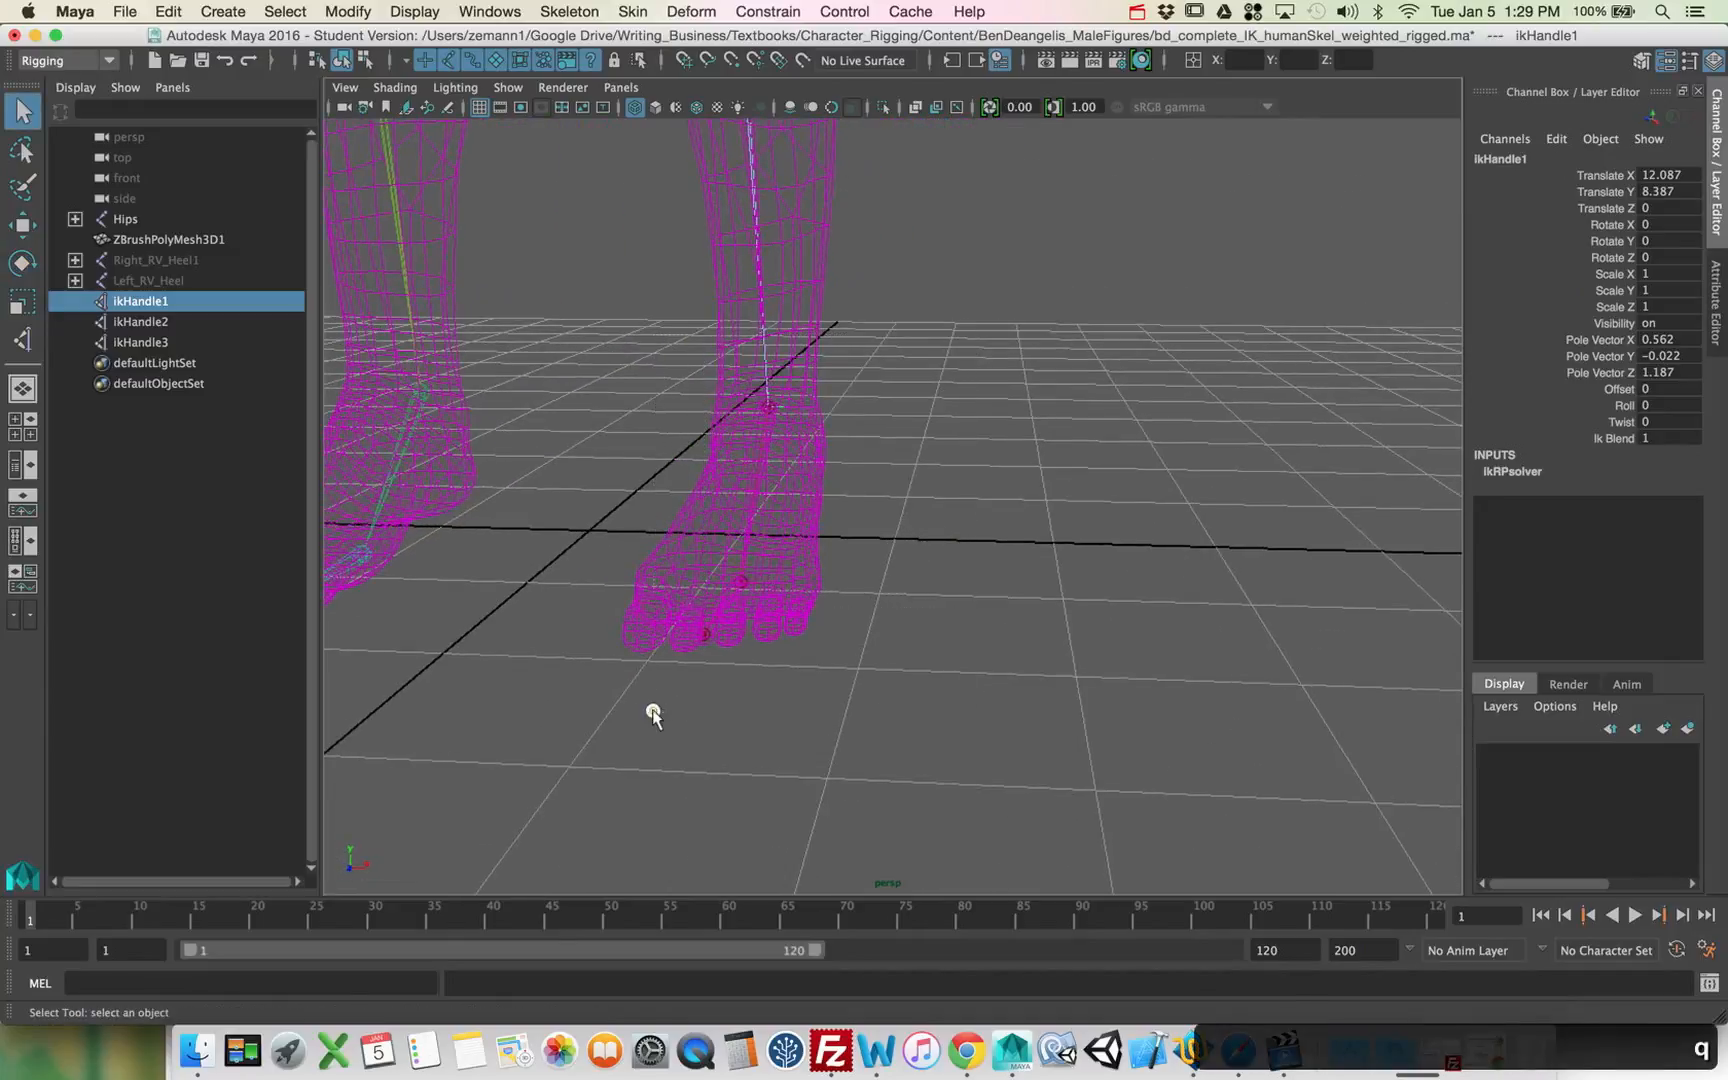
{"action": "left_click_drag", "start_coordinate": [950, 648], "coordinate": [724, 674], "text": "alt"}
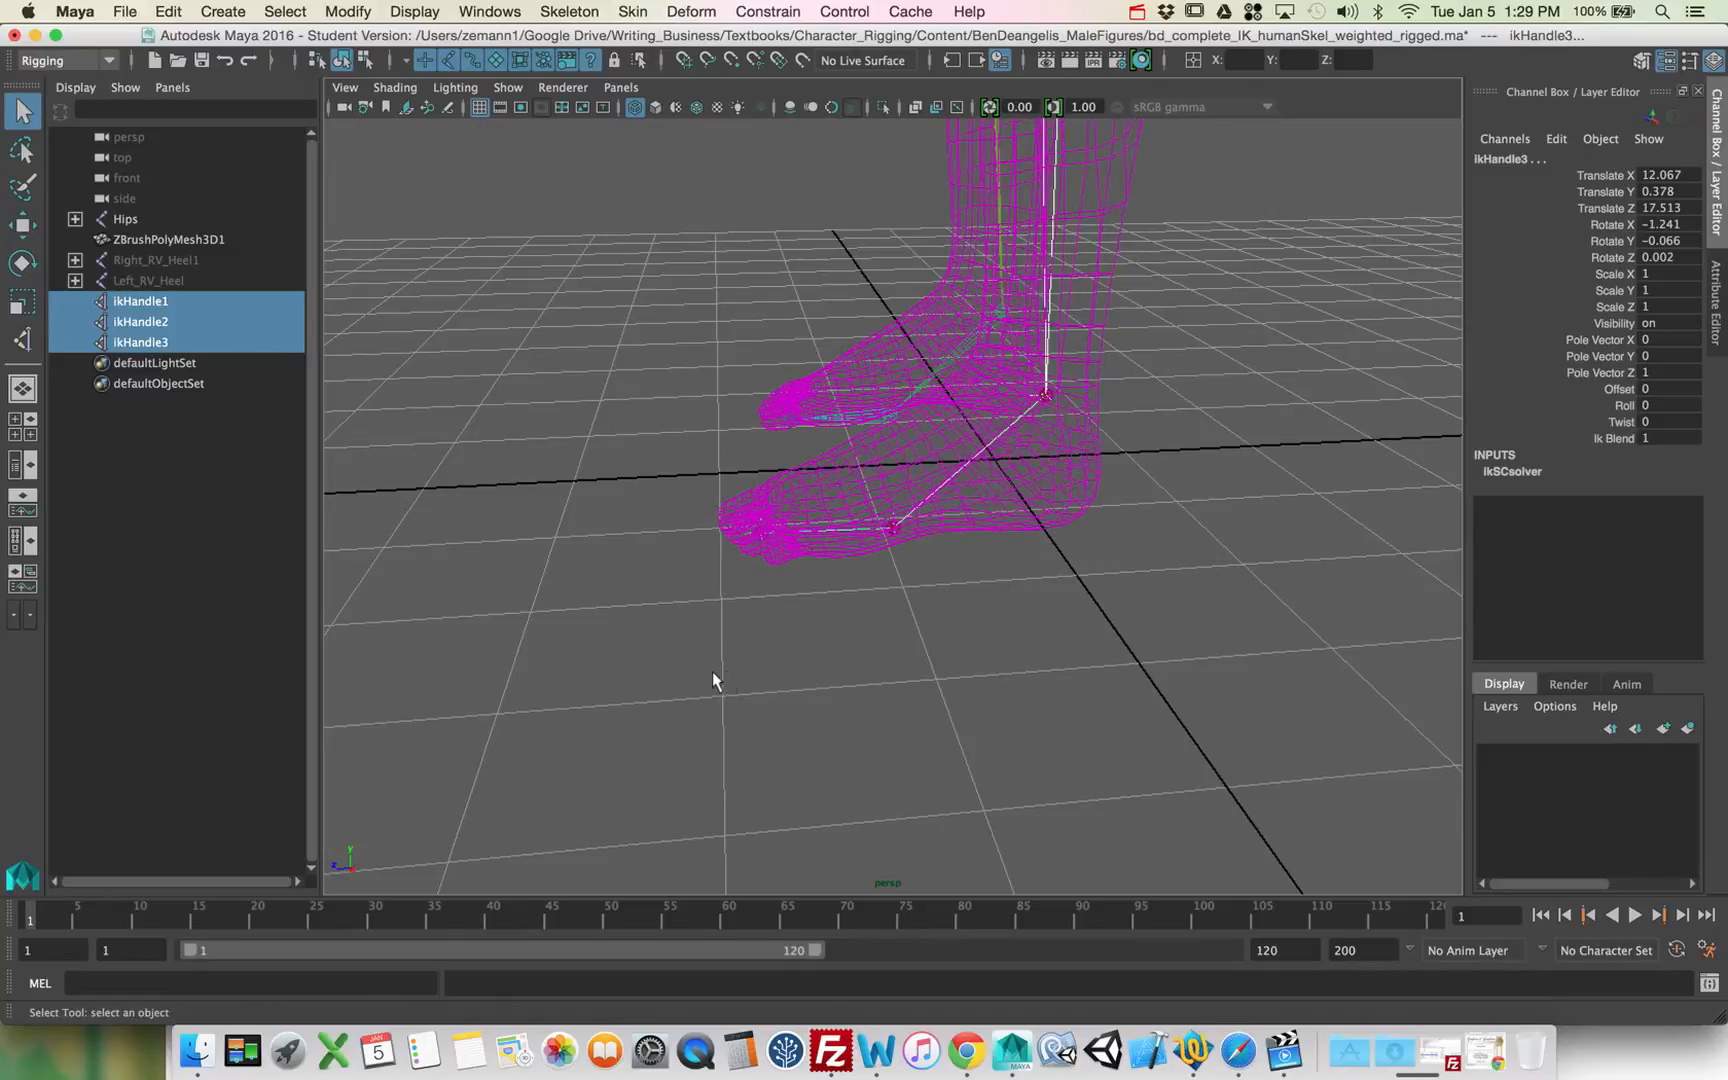
Step: Unhide the Left_RV_Heel reverse foot joint chain in the left foot
{"action": "left_click", "coordinate": [166, 281]}
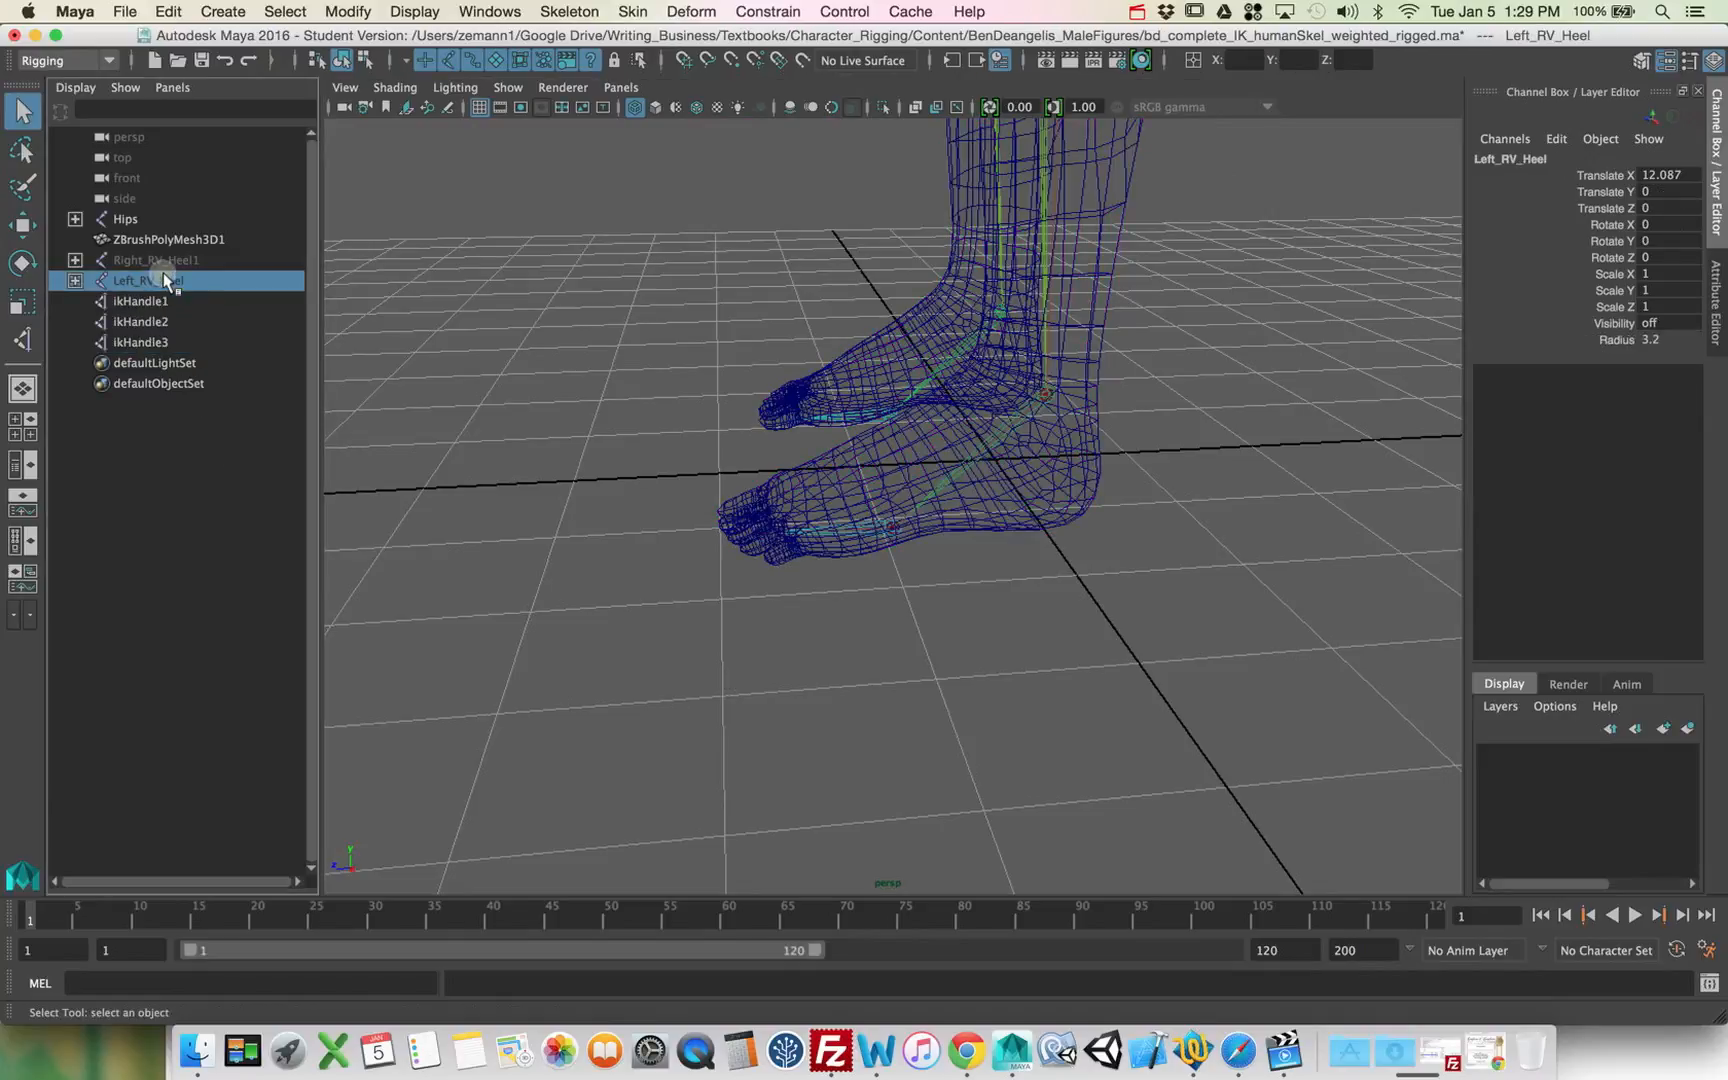
{"action": "key", "text": "shift+h"}
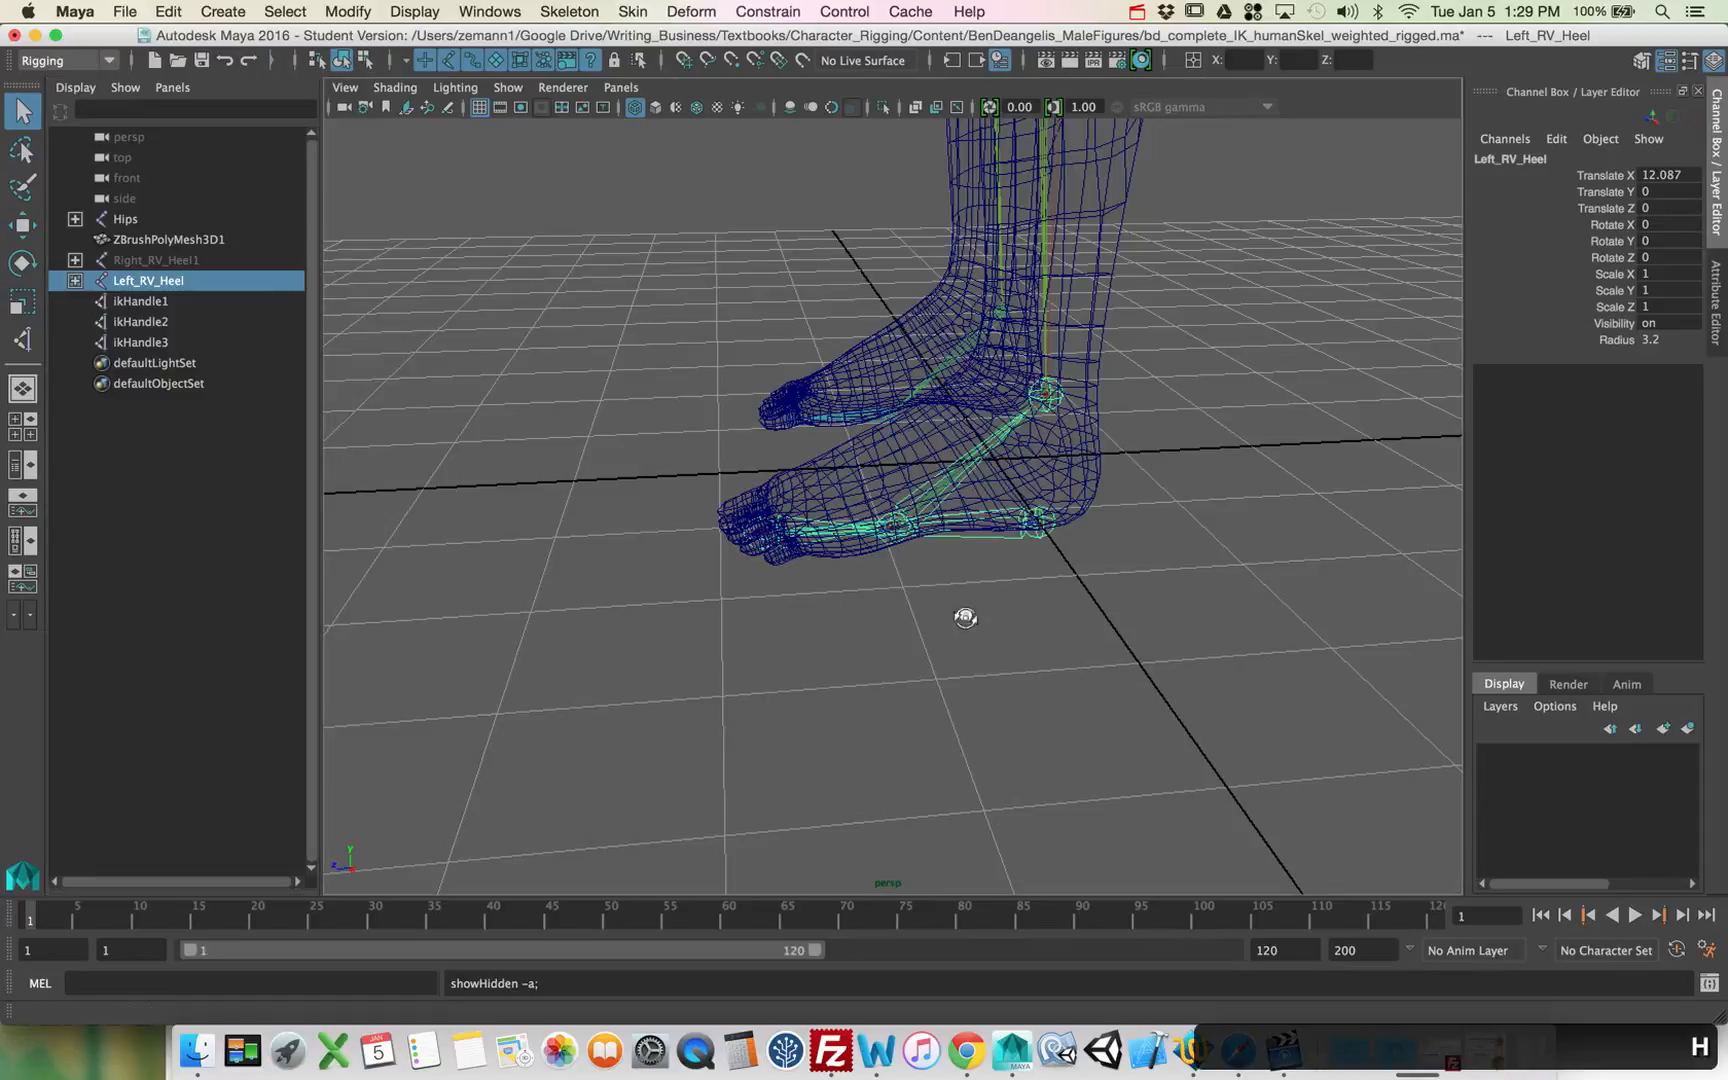
{"action": "left_click_drag", "start_coordinate": [964, 609], "coordinate": [1006, 563], "text": "alt"}
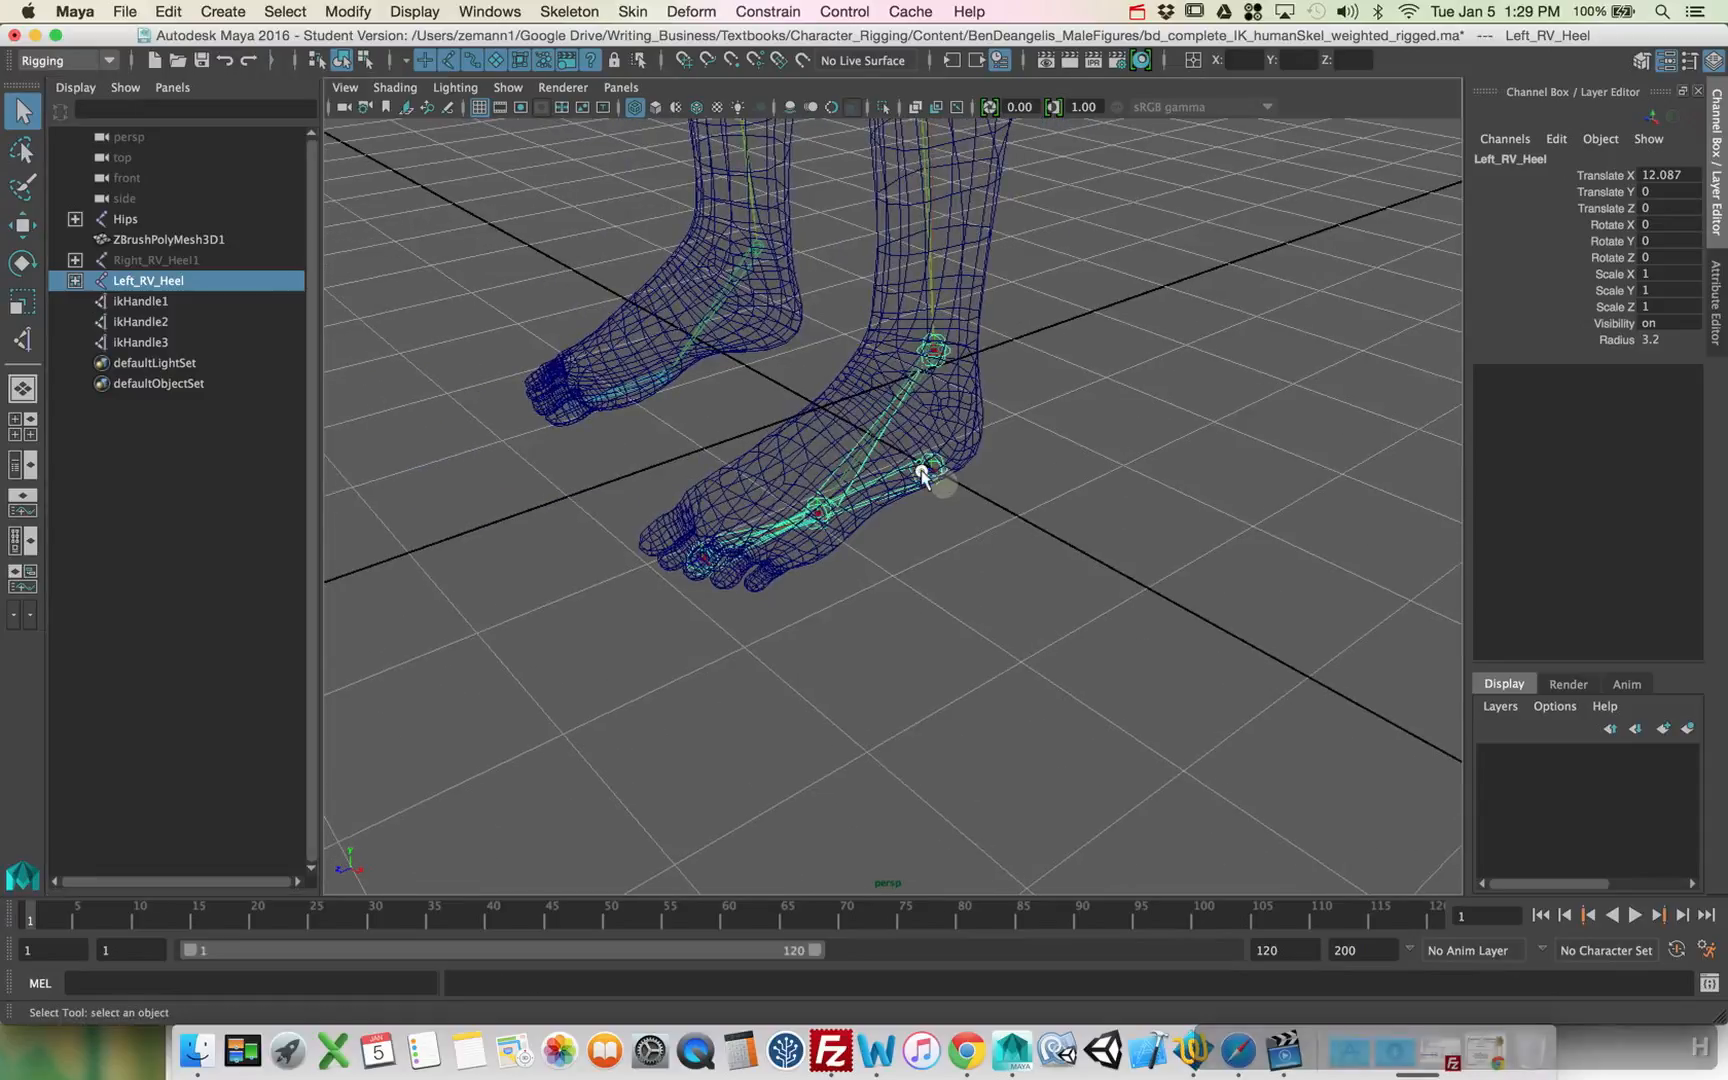
Step: Test-move the Left_RV_Heel chain sideways along X away from the foot, and undo the move
{"action": "key", "text": "w"}
{"action": "left_click_drag", "start_coordinate": [1003, 505], "coordinate": [969, 534]}
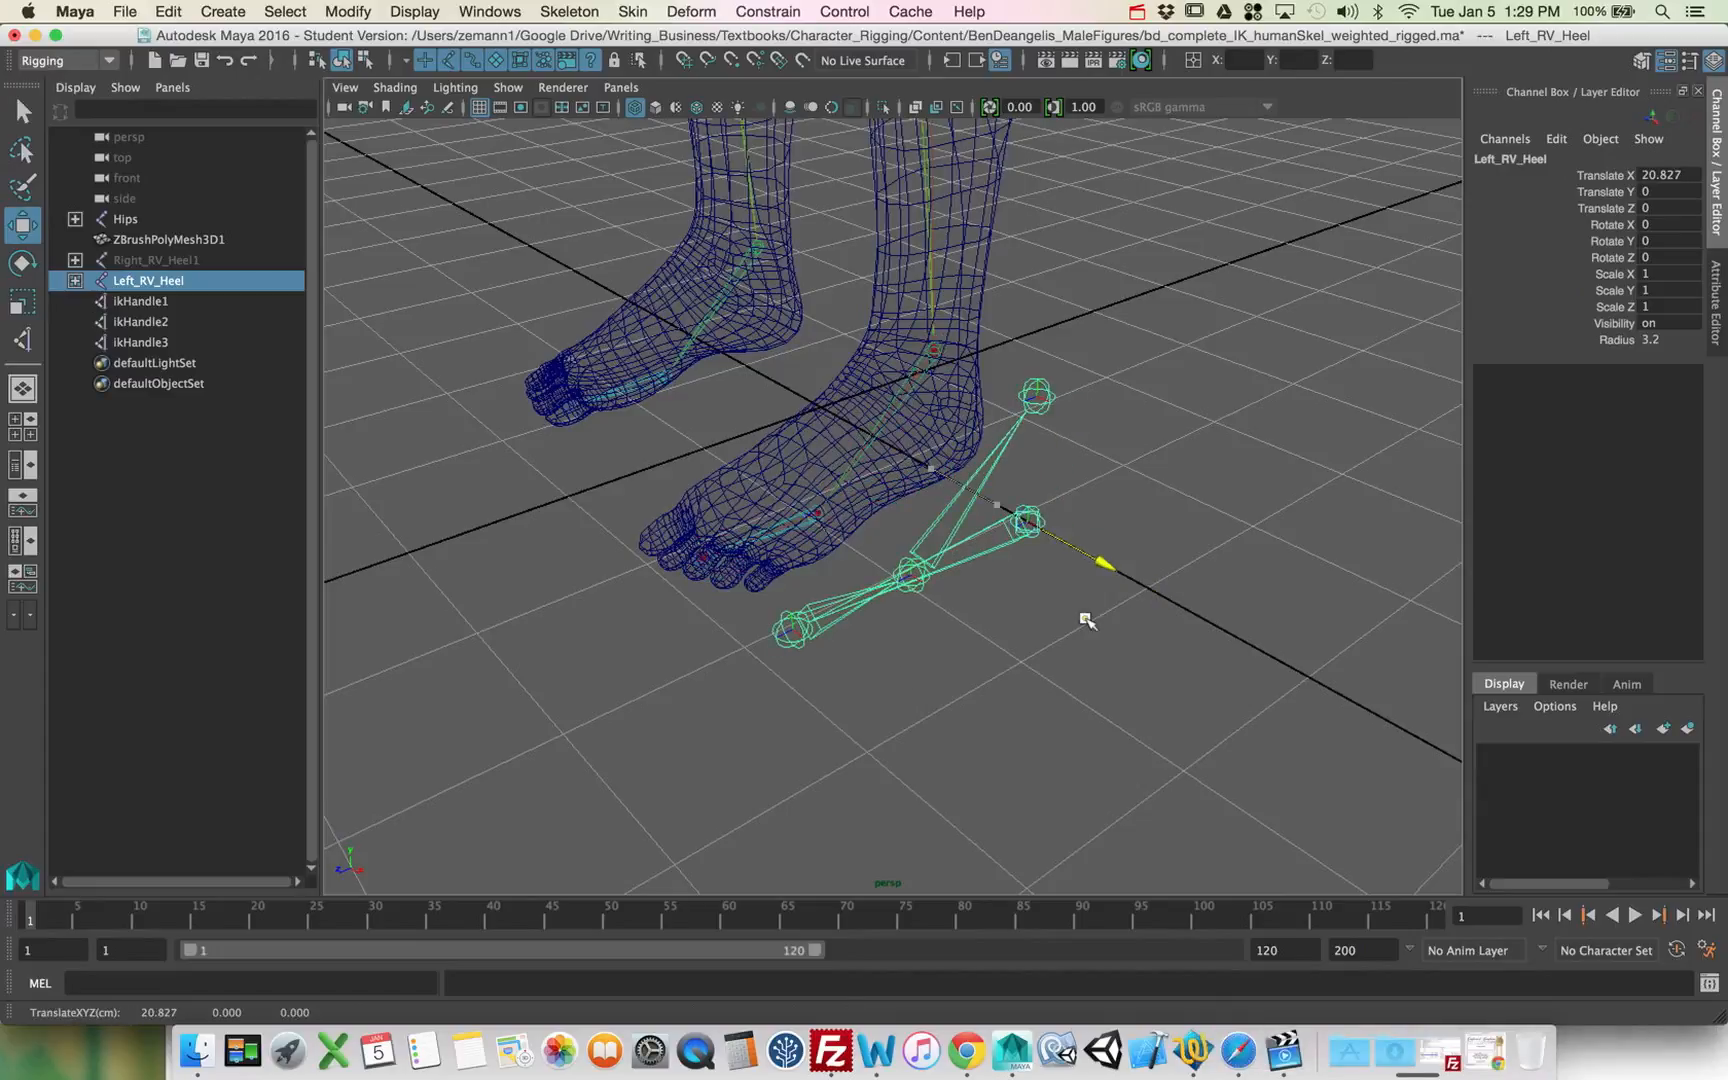
{"action": "key", "text": "s"}
{"action": "key", "text": "ctrl+z"}
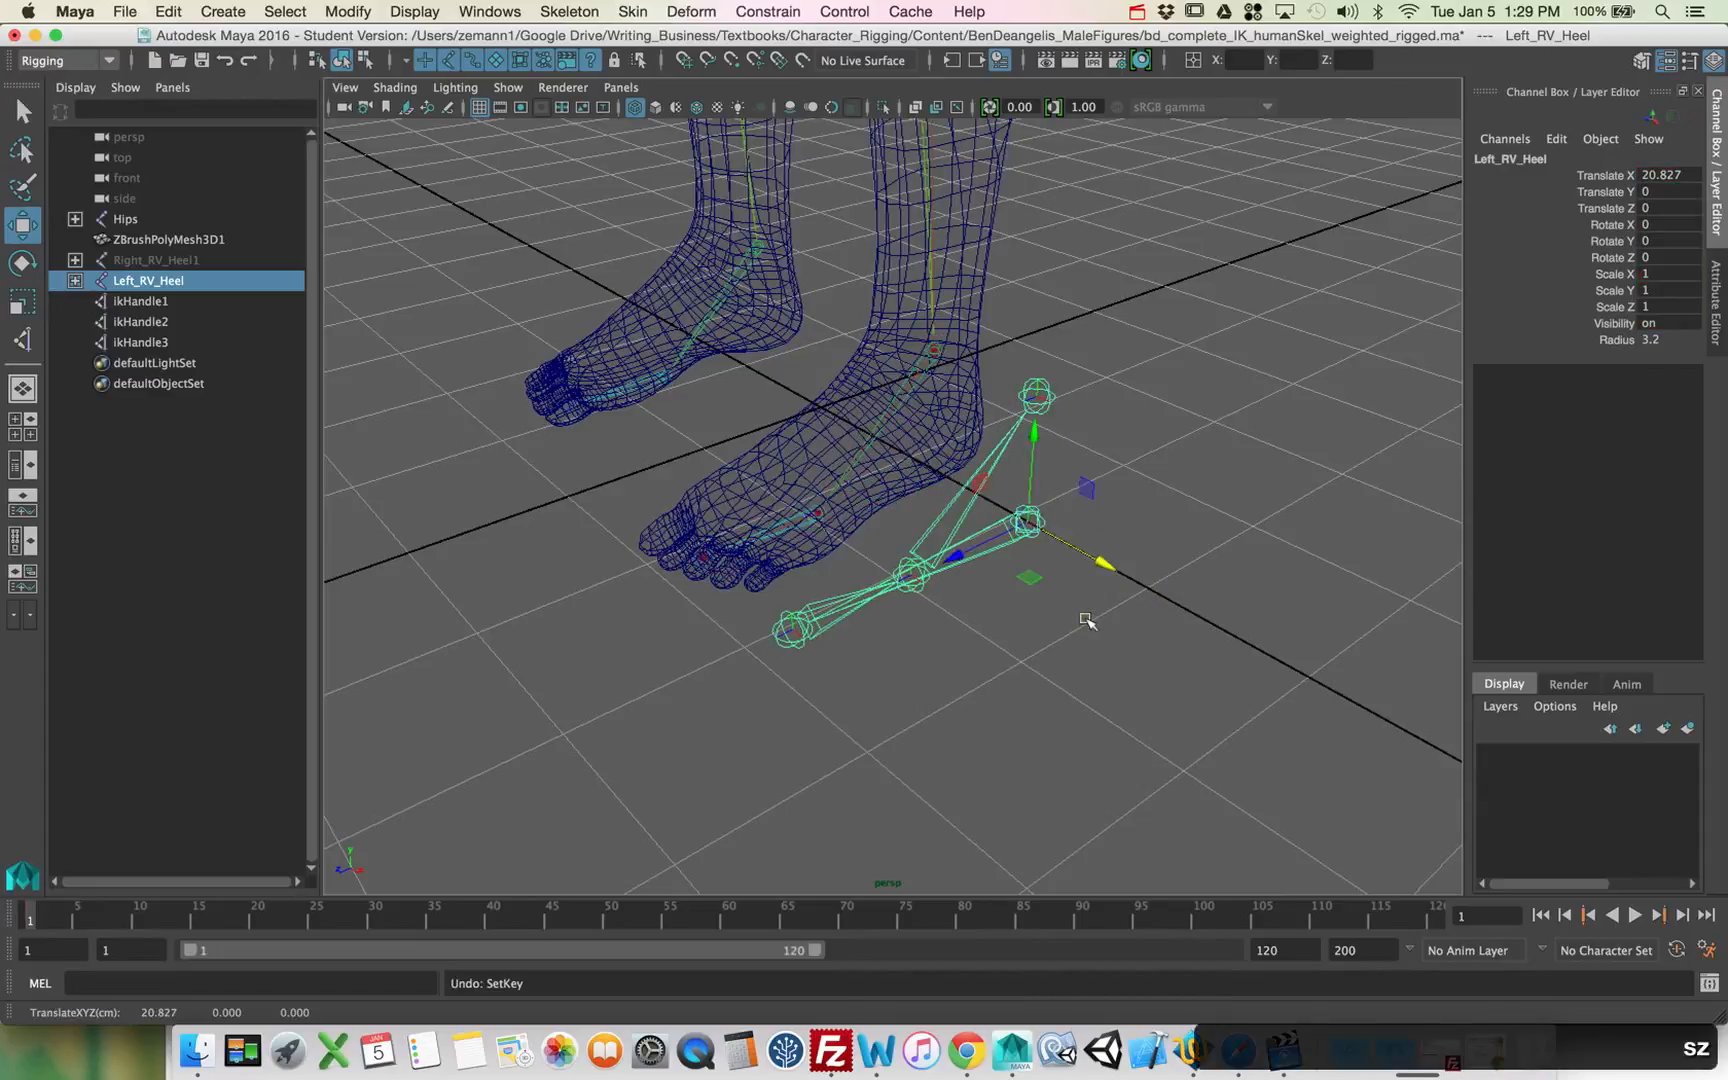
{"action": "key", "text": "z"}
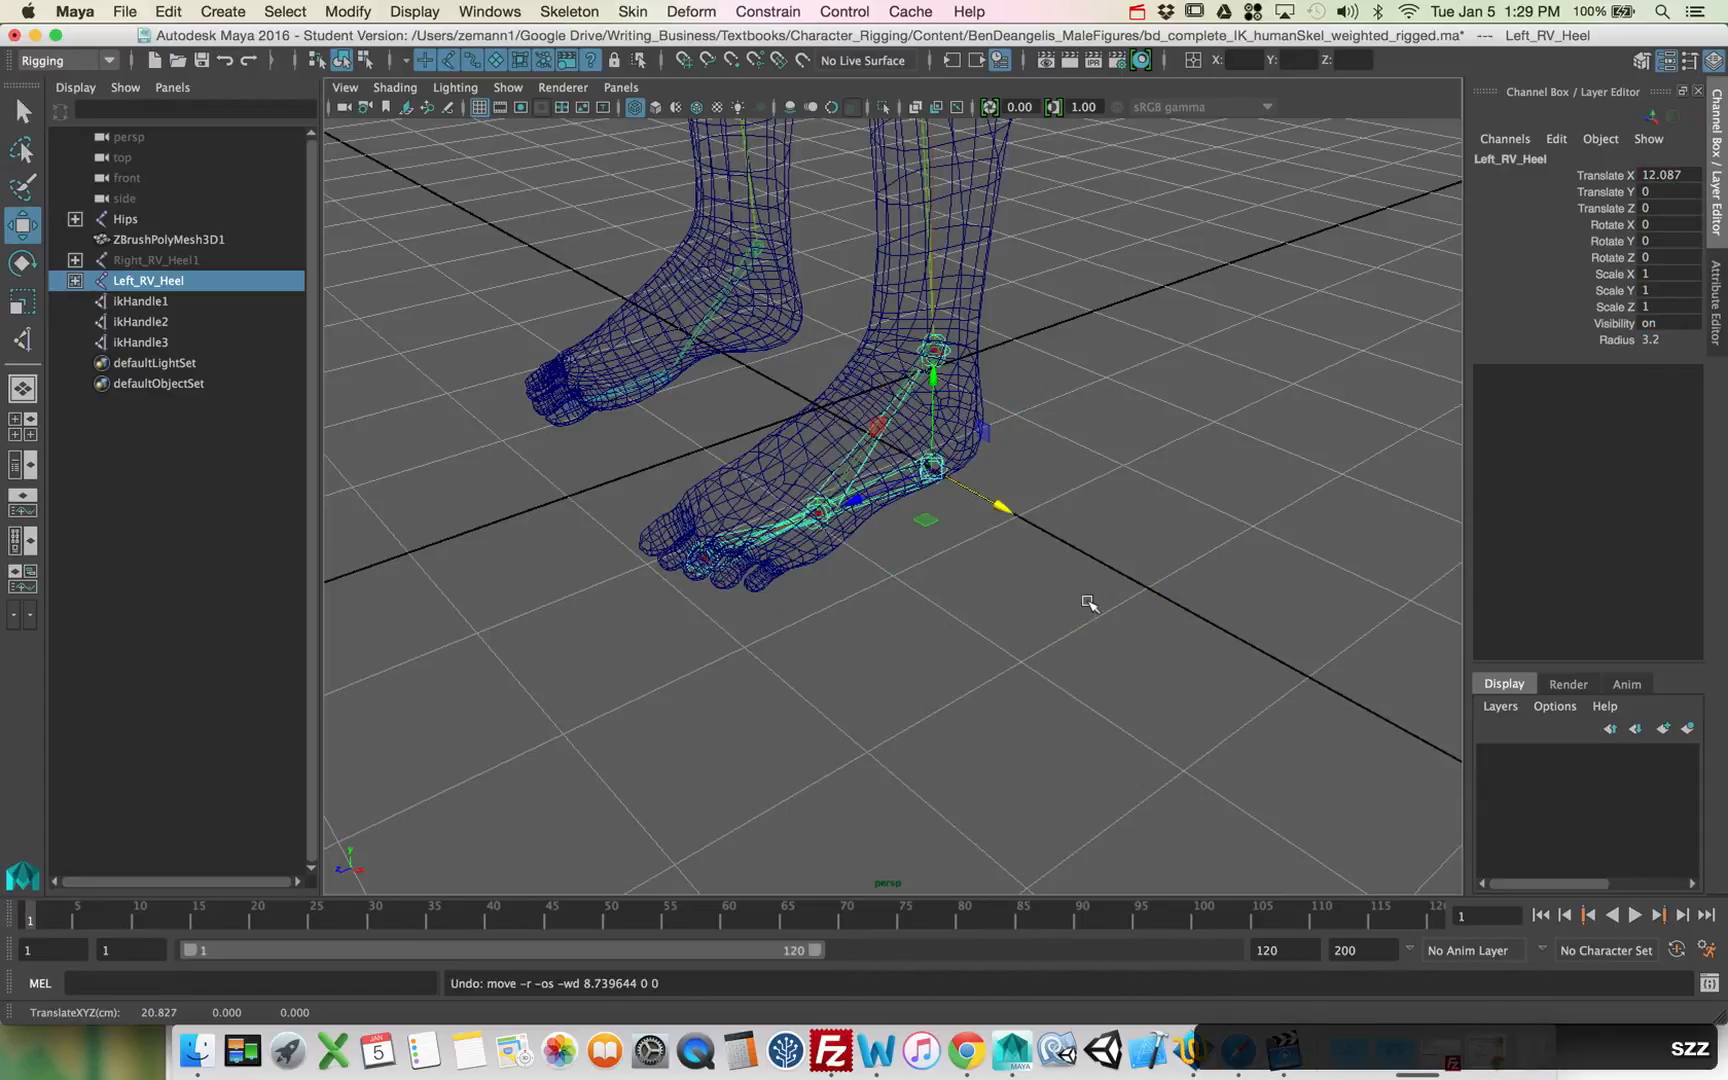
Step: Rename ikHandle1 at the left ankle to L_Ankle_IK
{"action": "left_click_drag", "start_coordinate": [1064, 605], "coordinate": [999, 586], "text": "alt"}
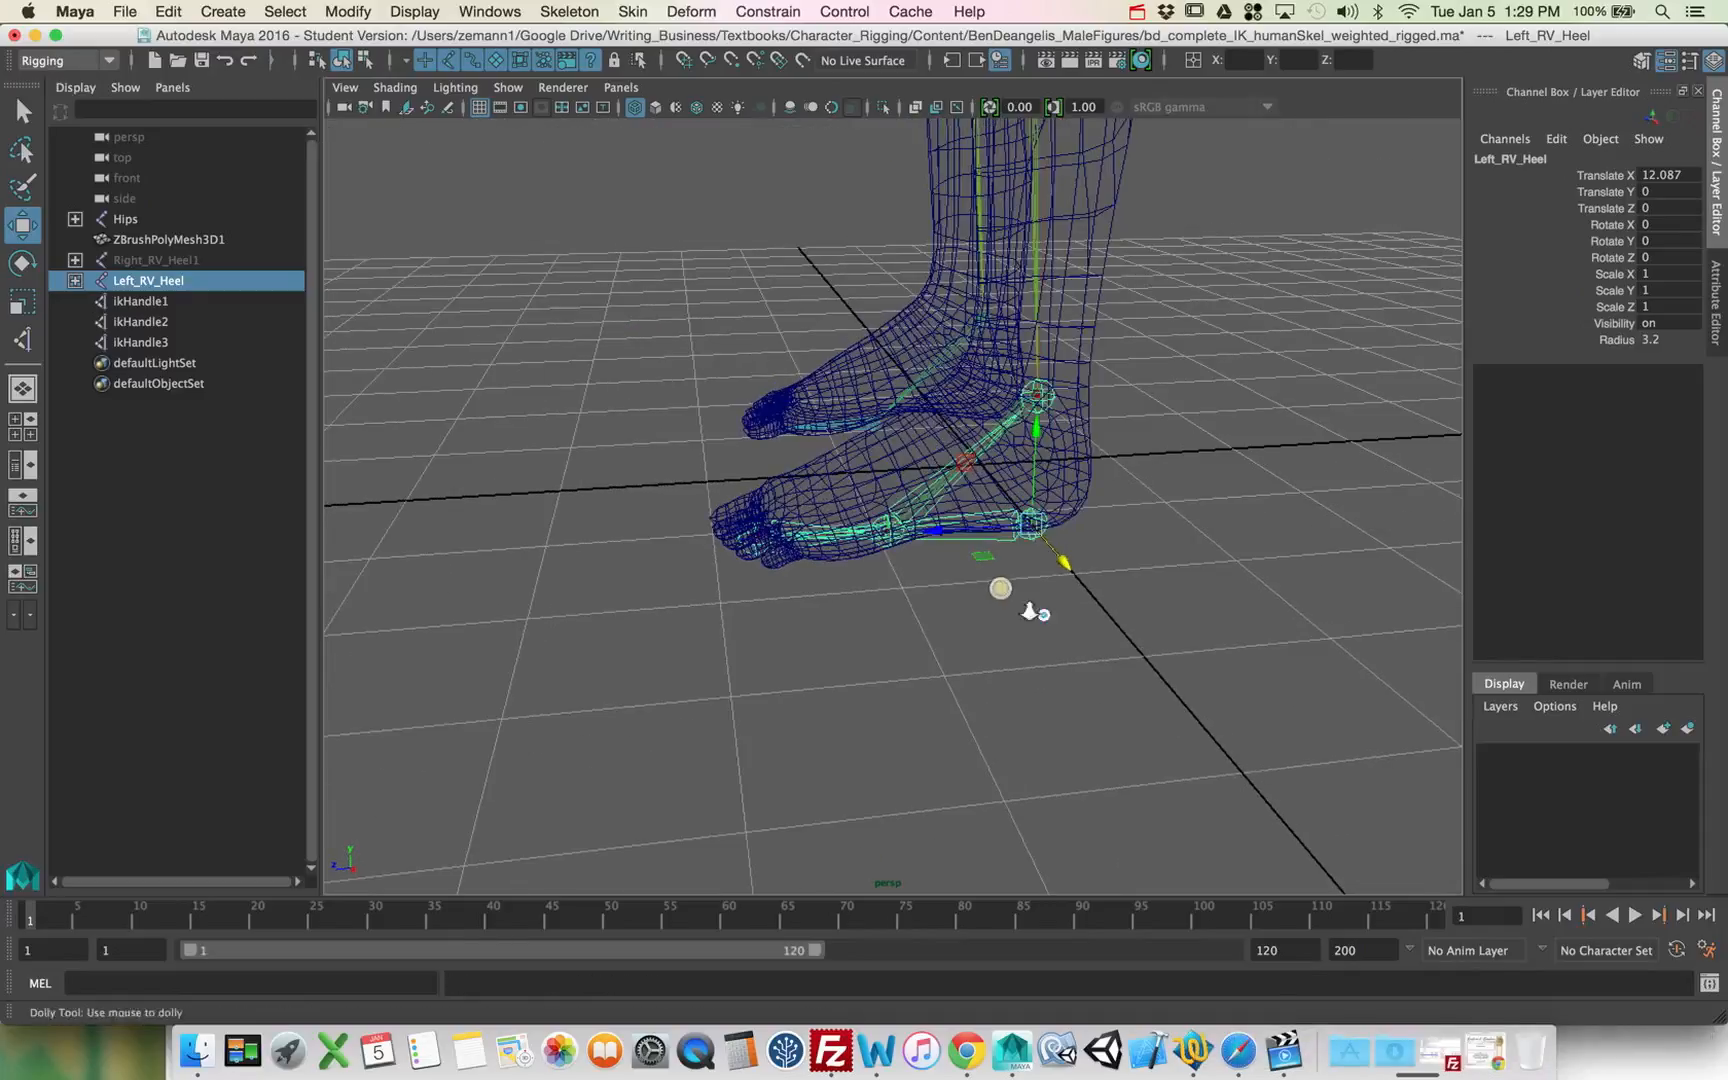
{"action": "right_click_drag", "start_coordinate": [1030, 609], "coordinate": [1400, 733], "text": "alt"}
{"action": "mouse_move", "coordinate": [1215, 733]}
{"action": "left_mouse_down", "text": "alt"}
{"action": "mouse_move", "coordinate": [1194, 705]}
{"action": "mouse_move", "coordinate": [1203, 648]}
{"action": "mouse_move", "coordinate": [1219, 717]}
{"action": "left_mouse_up", "text": "alt"}
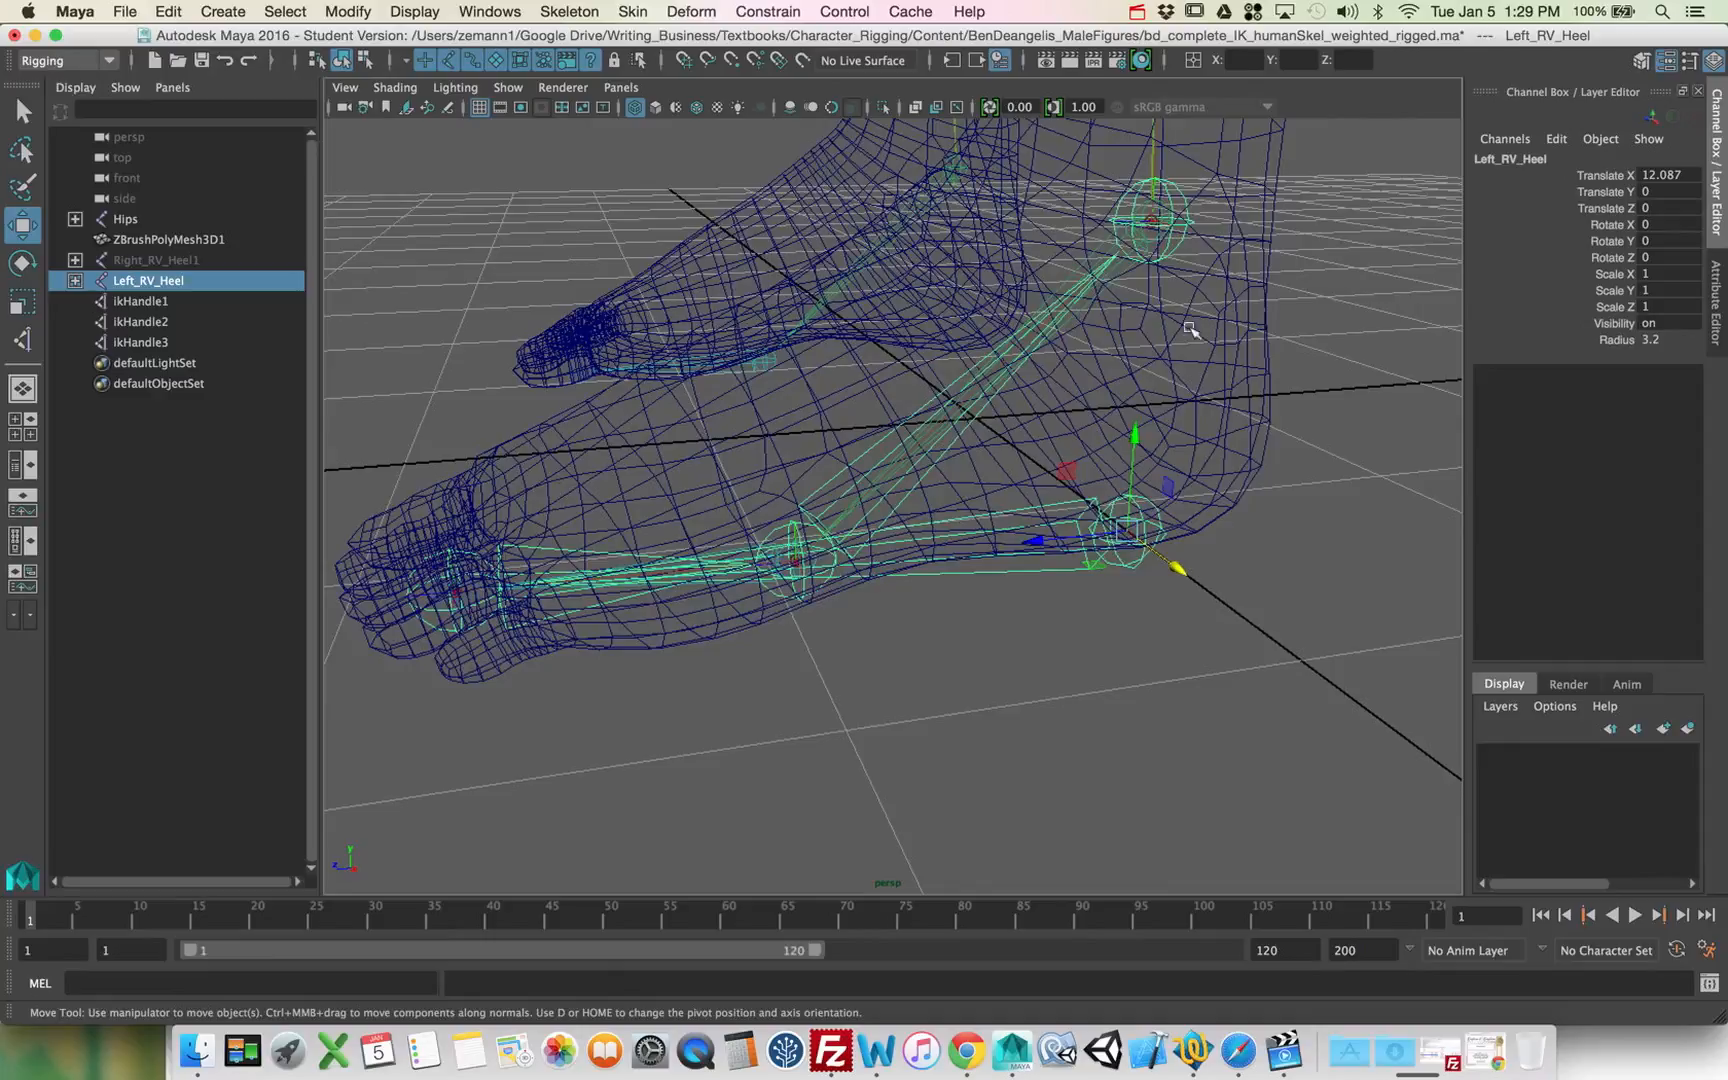
{"action": "middle_click_drag", "start_coordinate": [1092, 338], "coordinate": [1000, 435], "text": "alt"}
{"action": "left_click_drag", "start_coordinate": [1000, 435], "coordinate": [1095, 451], "text": "alt"}
{"action": "left_click", "coordinate": [145, 303]}
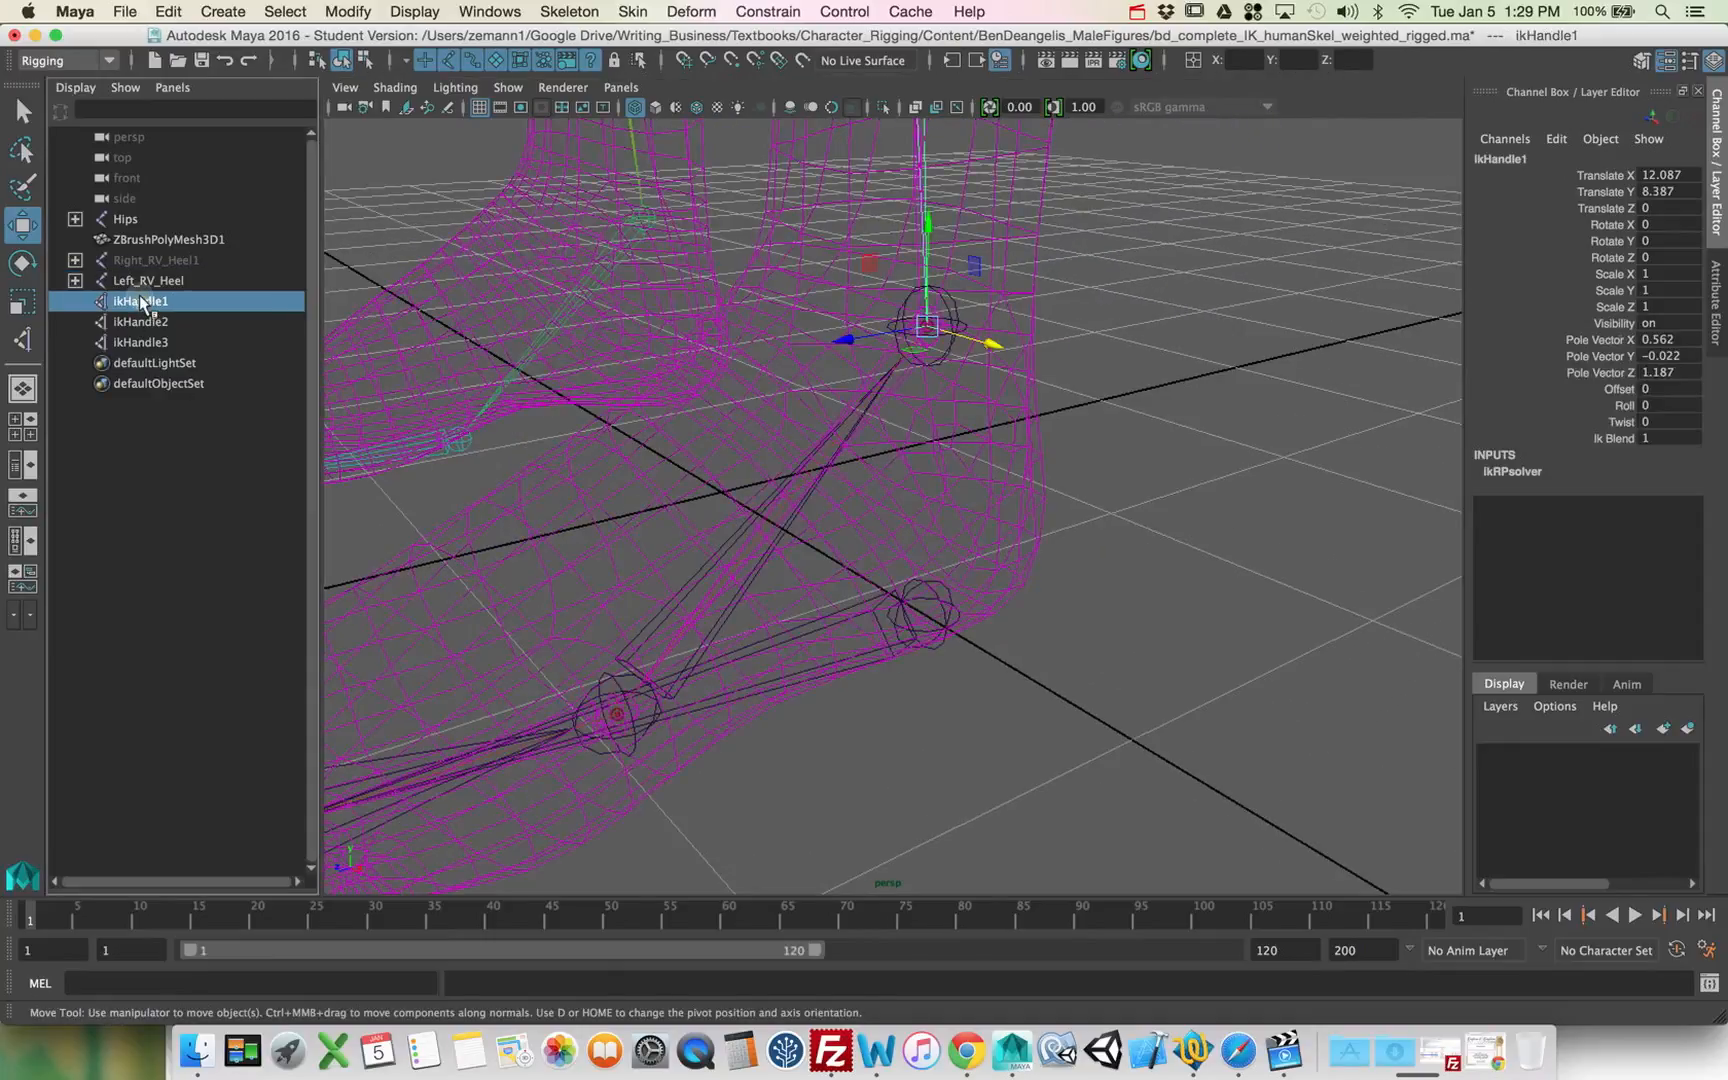
{"action": "double_click", "coordinate": [1510, 159]}
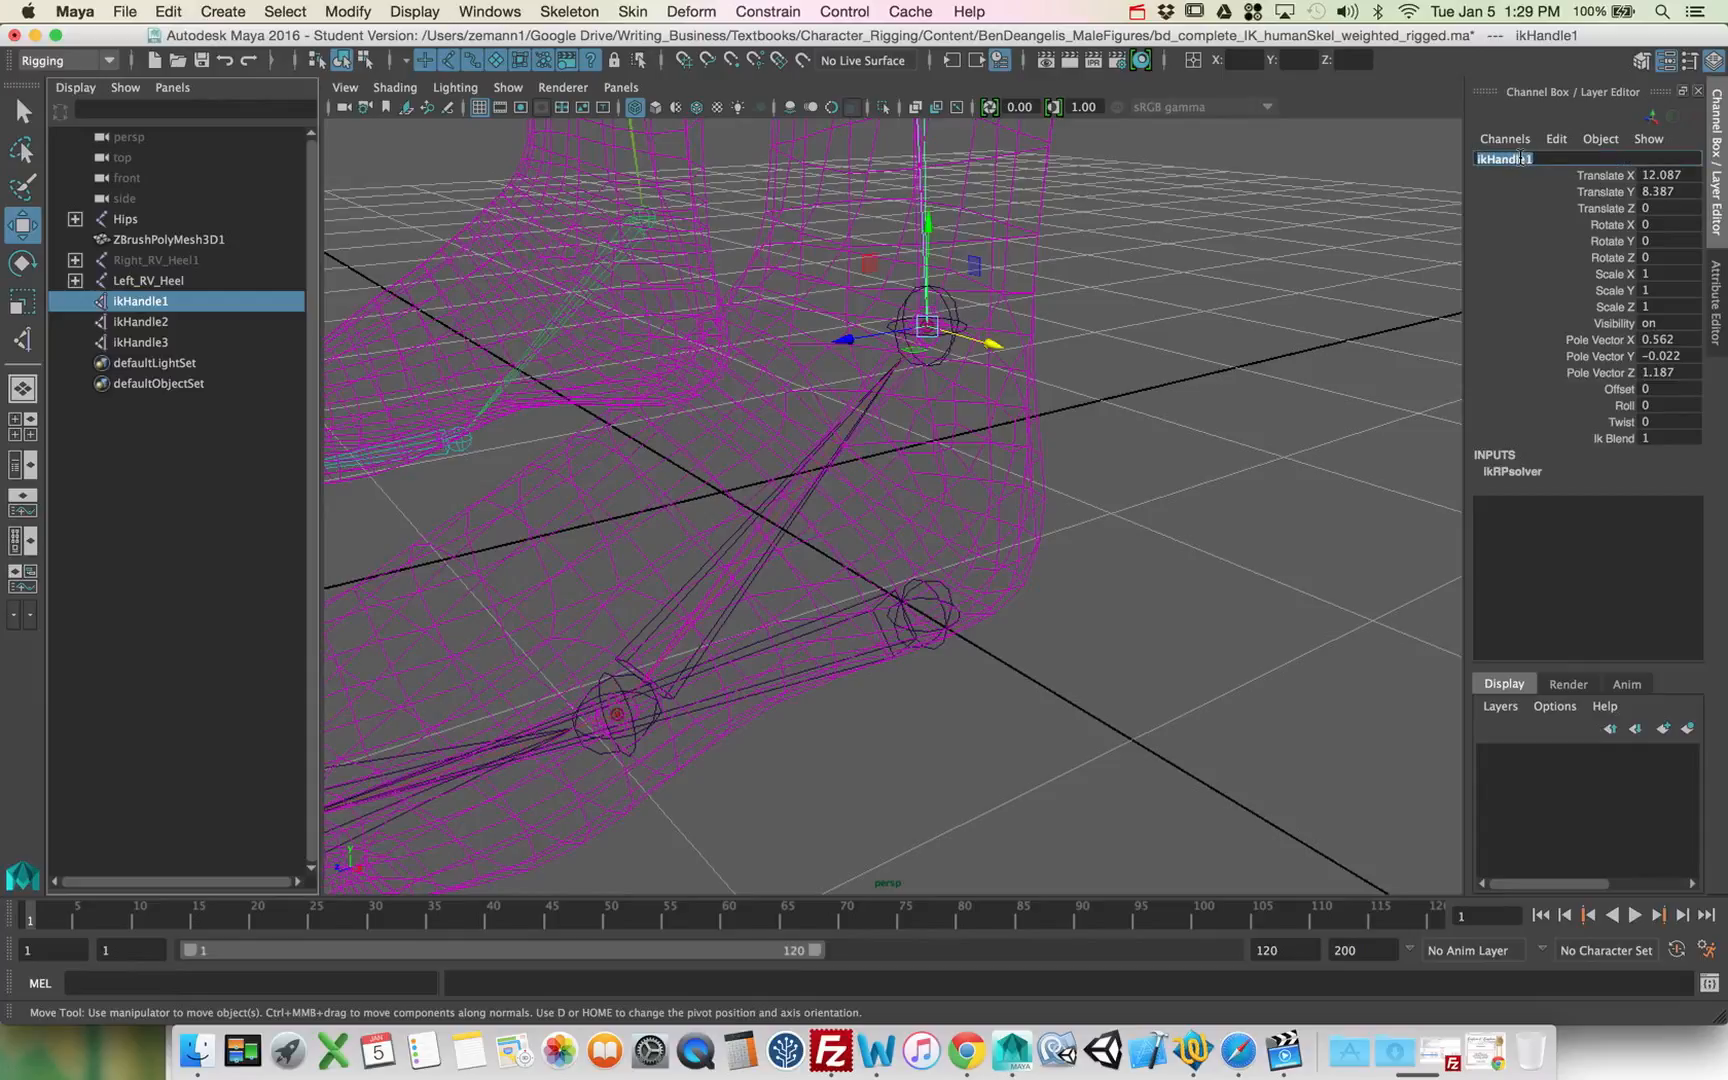
{"action": "type", "text": "L"}
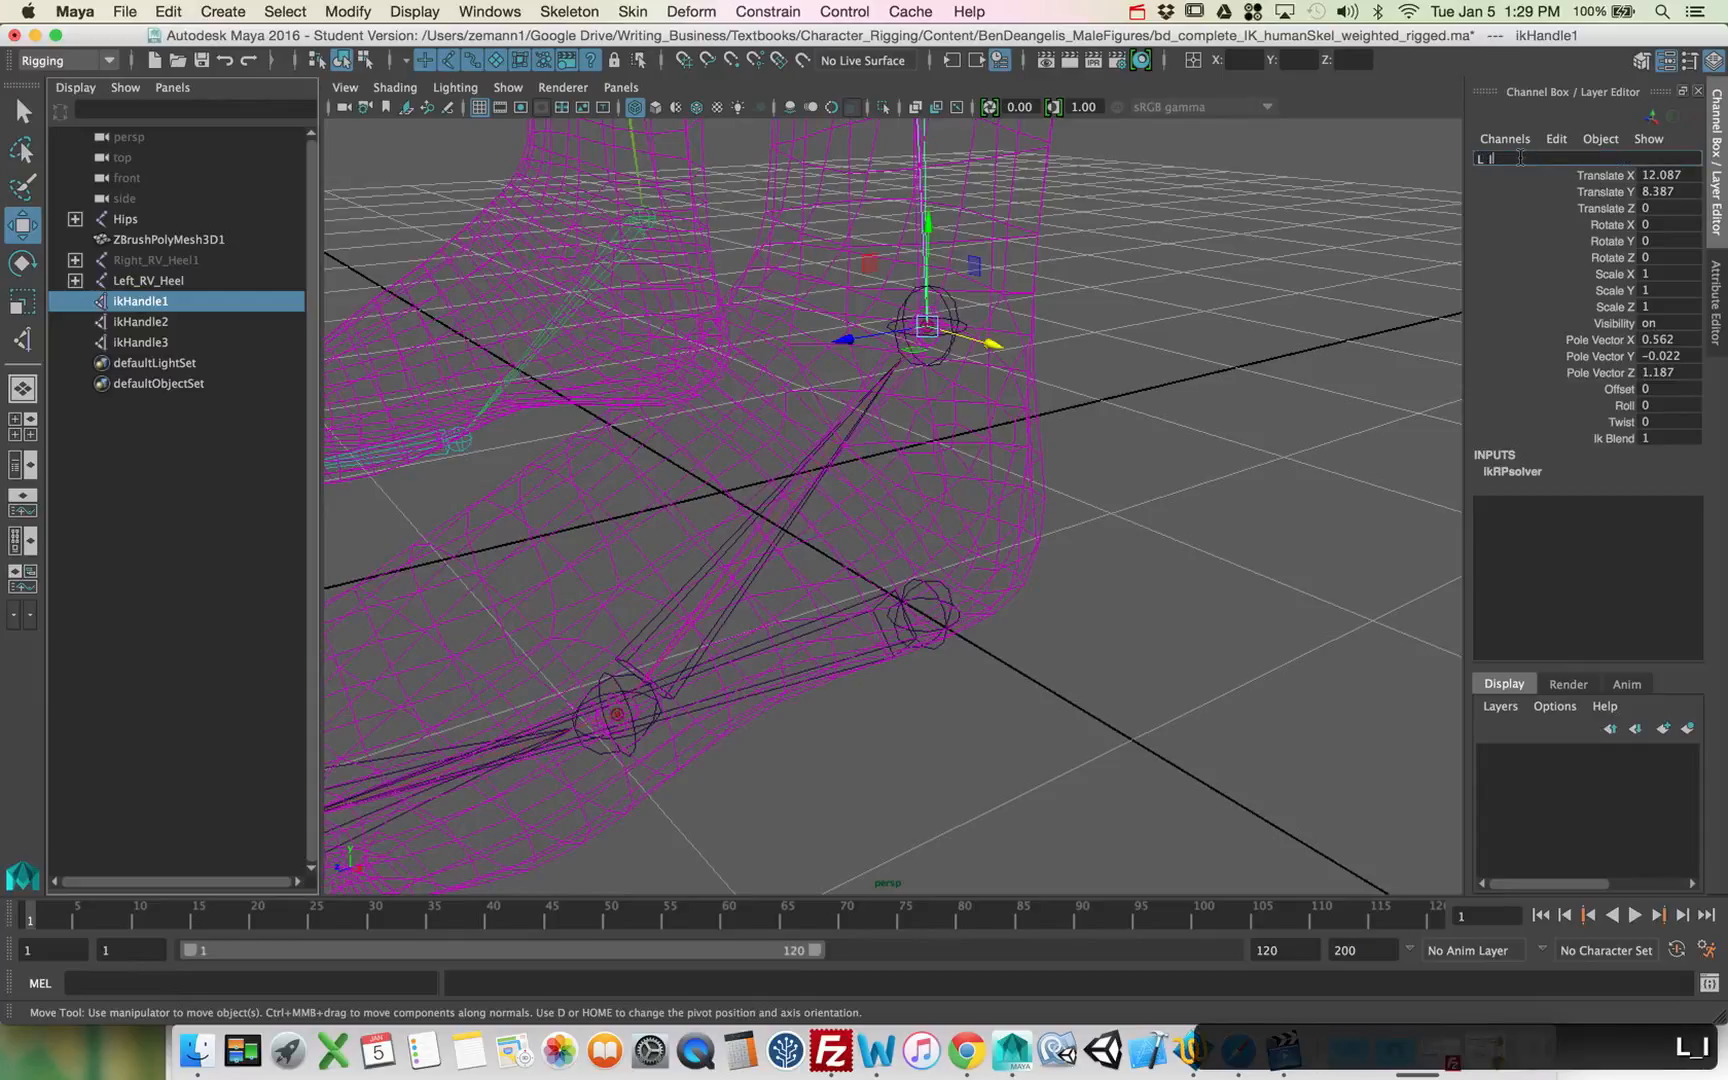
{"action": "type", "text": "_I"}
{"action": "key", "text": "BackSpace"}
{"action": "type", "text": "Ankle_"}
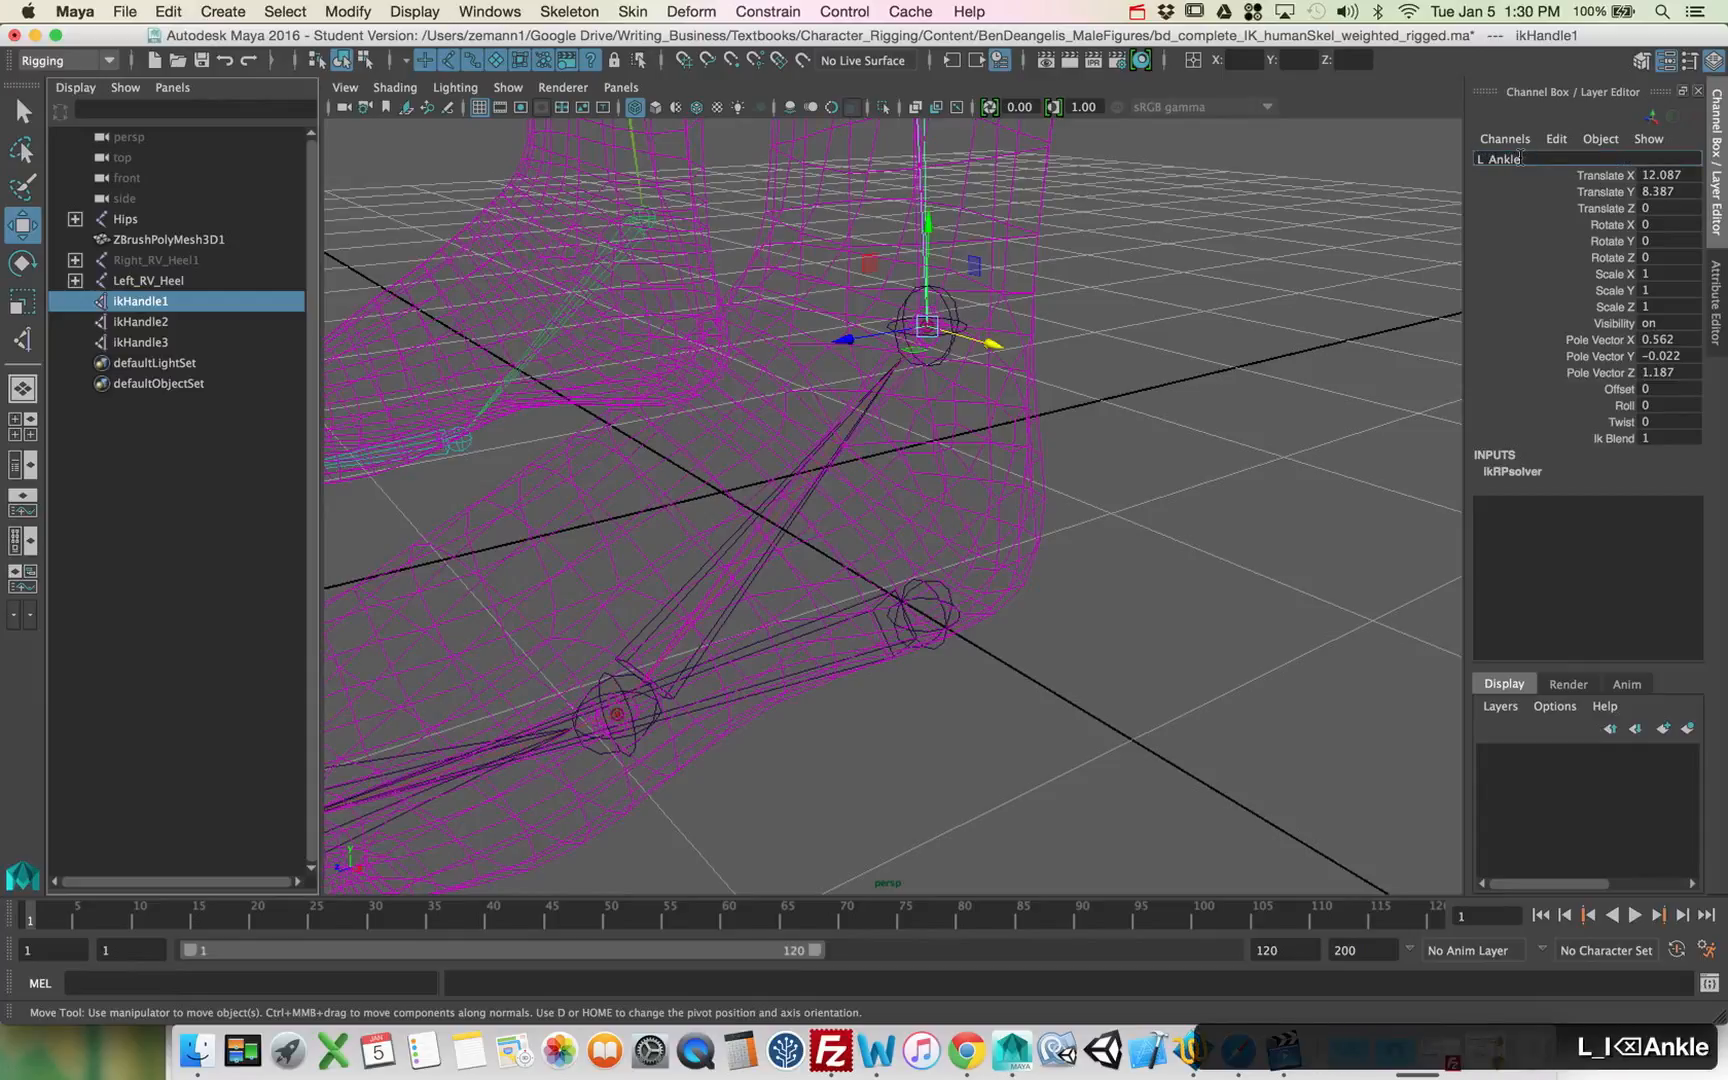
{"action": "type", "text": "IK"}
{"action": "key", "text": "Return"}
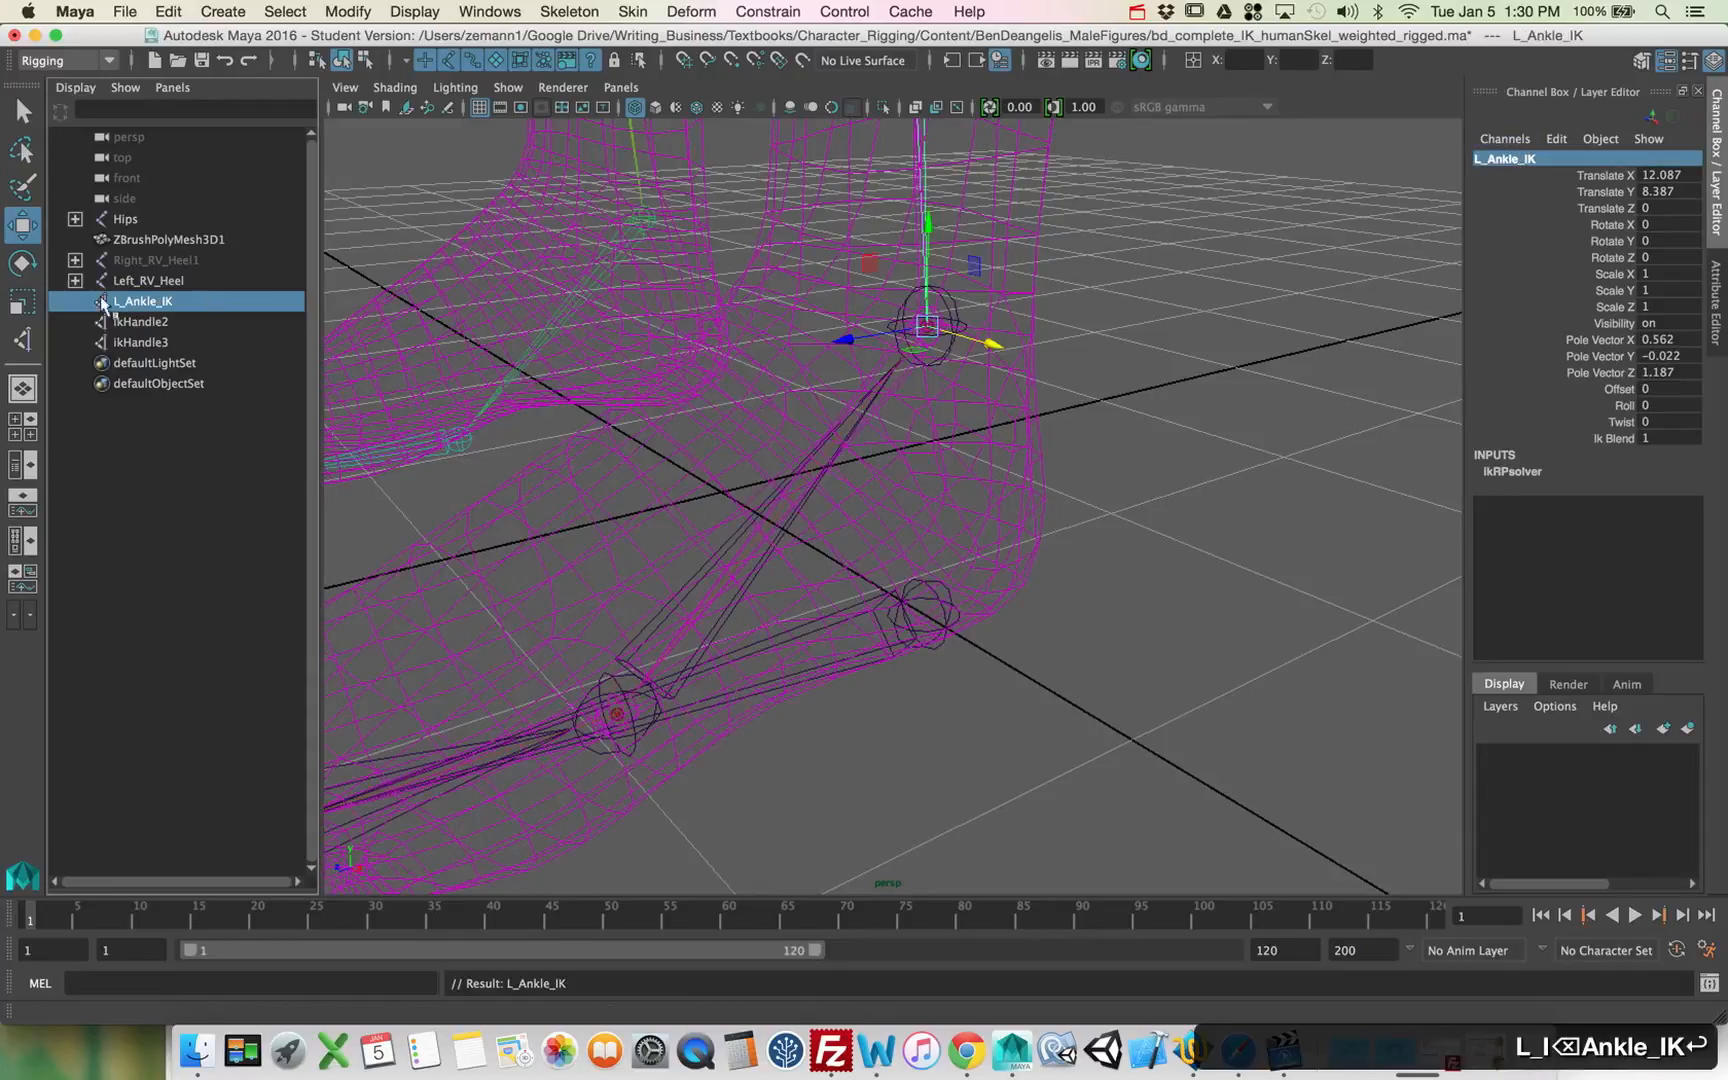
Step: Rename ikHandle2 at the ball of the left foot to Left_Ball_IK
{"action": "left_click", "coordinate": [203, 323]}
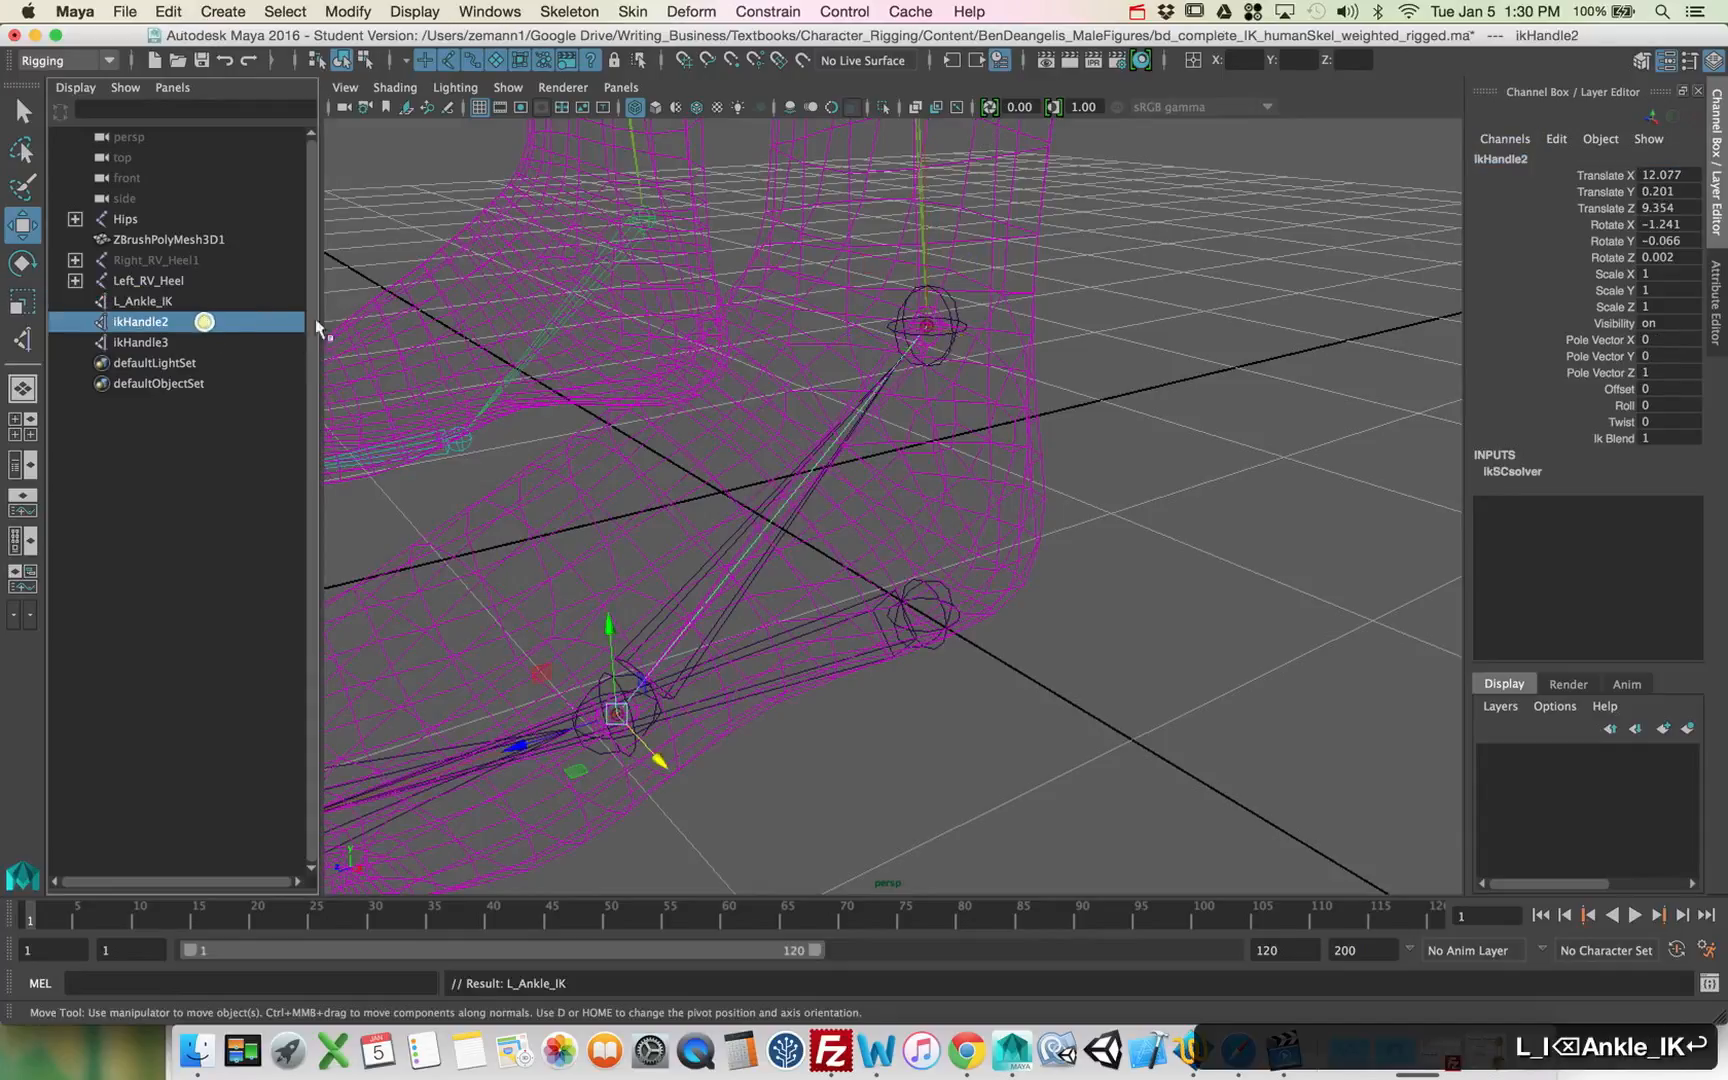
{"action": "double_click", "coordinate": [1530, 157]}
{"action": "type", "text": "Left_Ball"}
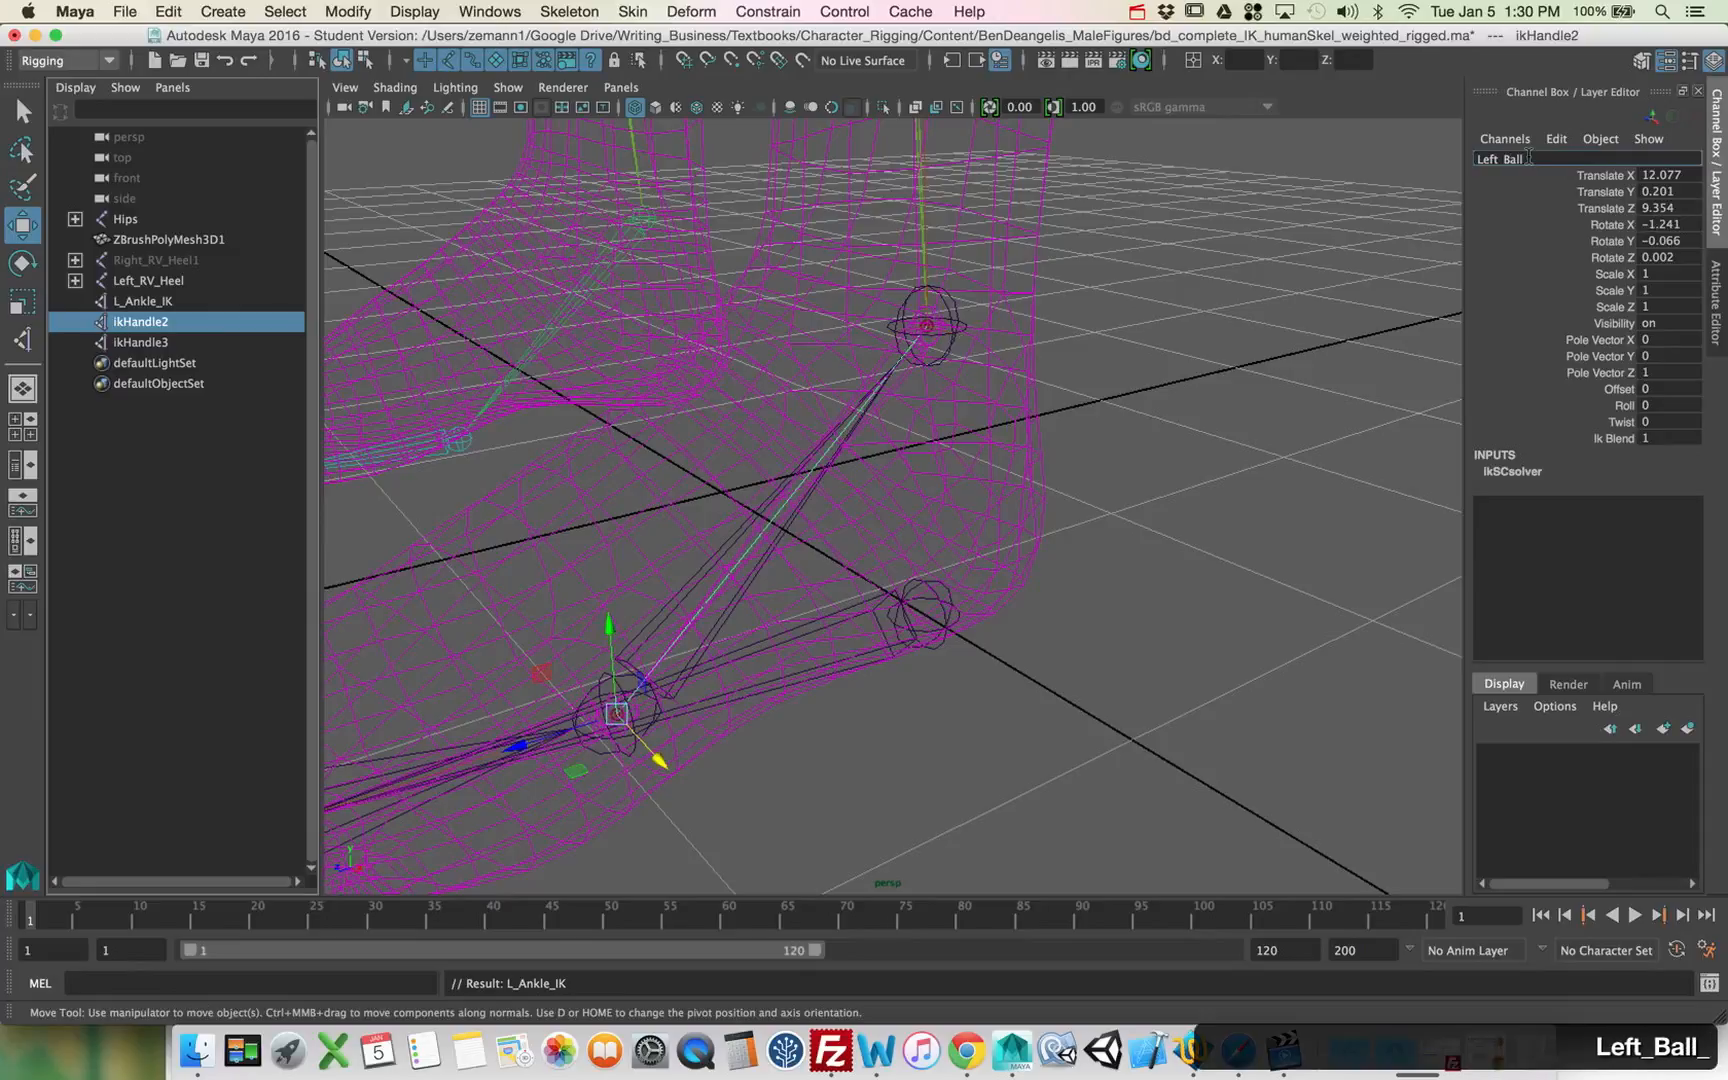
{"action": "type", "text": "_IK"}
{"action": "key", "text": "Return"}
Step: Rename ikHandle3 at the left toe to Left_Toe_IK
{"action": "left_click", "coordinate": [170, 342]}
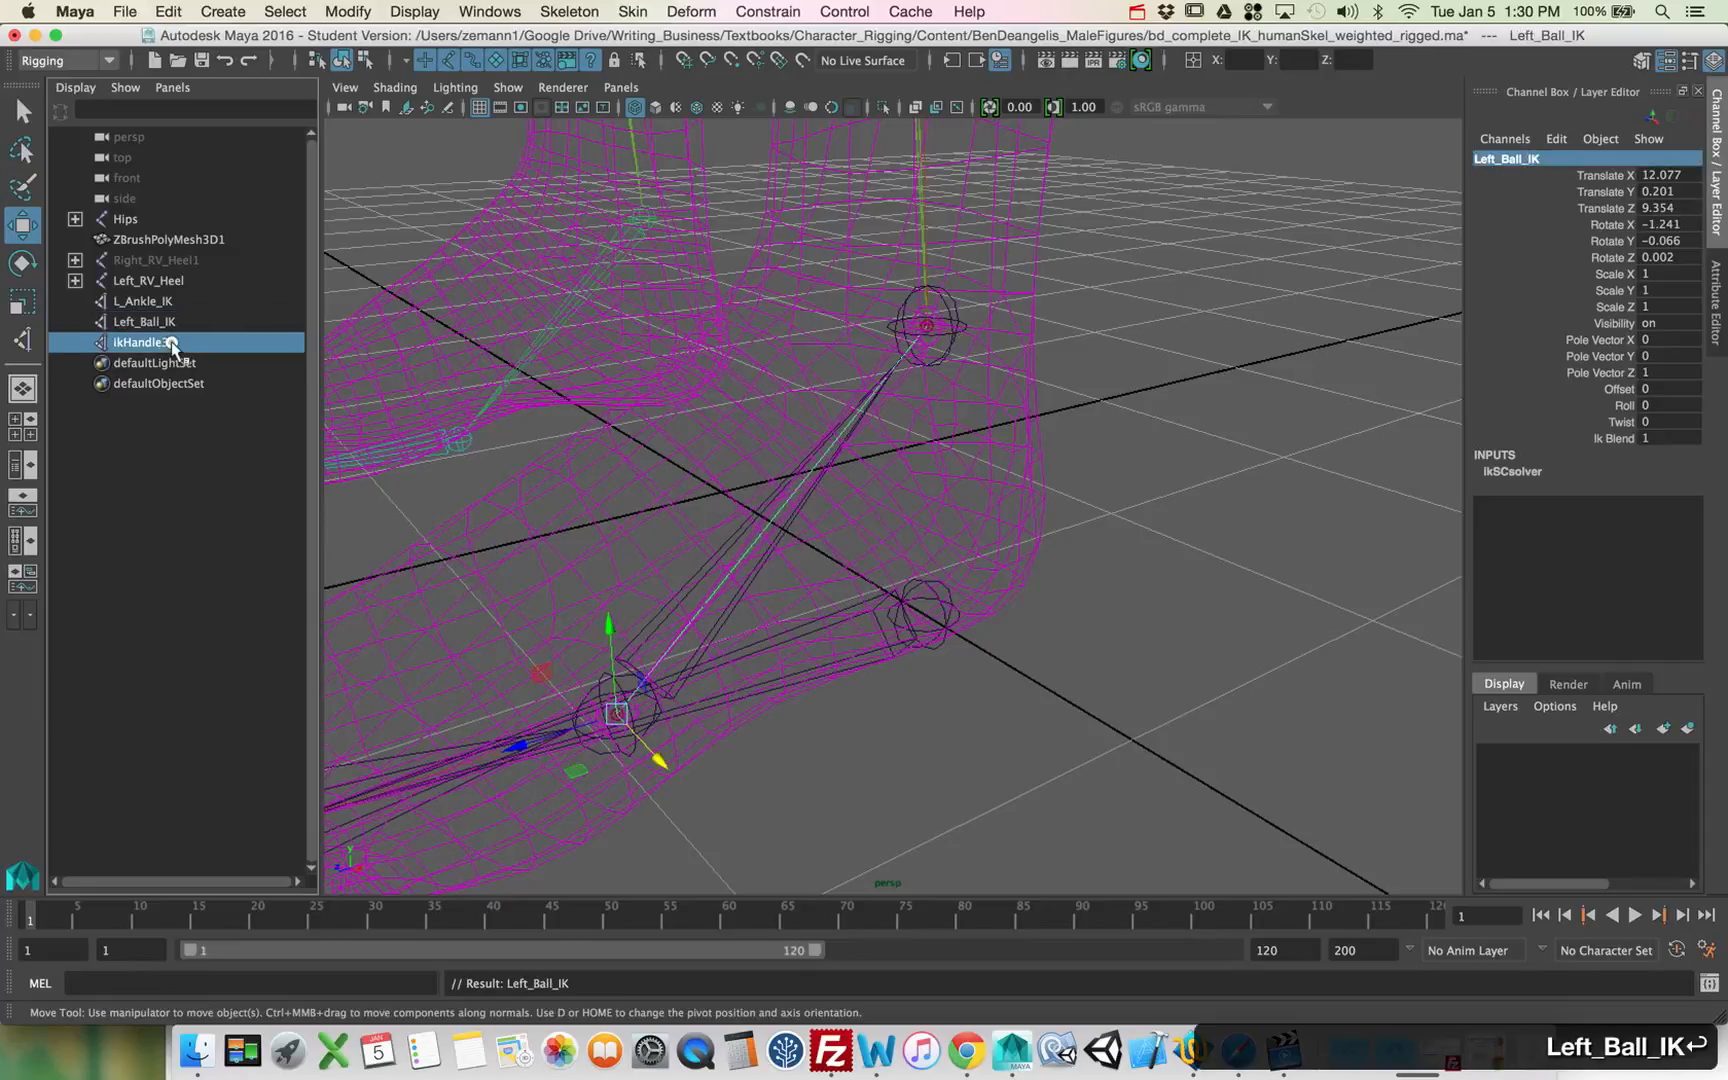
{"action": "scroll", "coordinate": [822, 374], "scroll_direction": "down", "scroll_amount": 3}
{"action": "left_click", "coordinate": [1545, 158]}
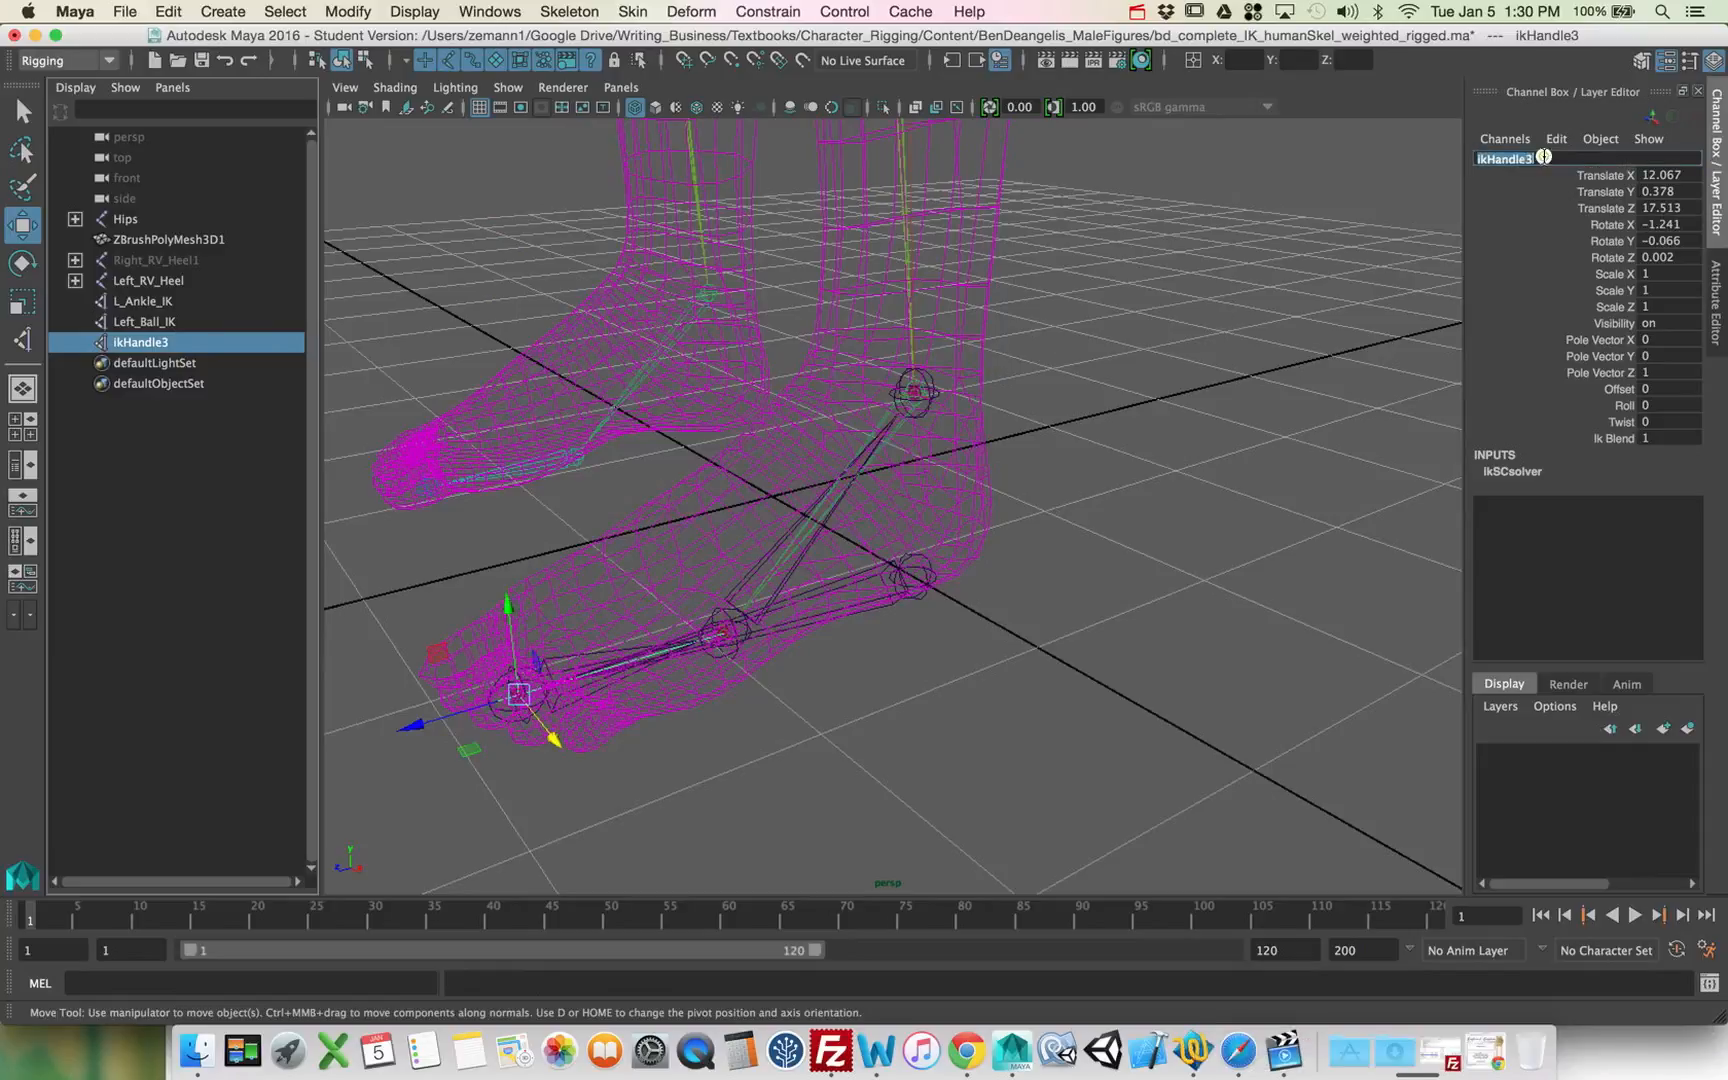
{"action": "type", "text": "Left_"}
{"action": "type", "text": "T"}
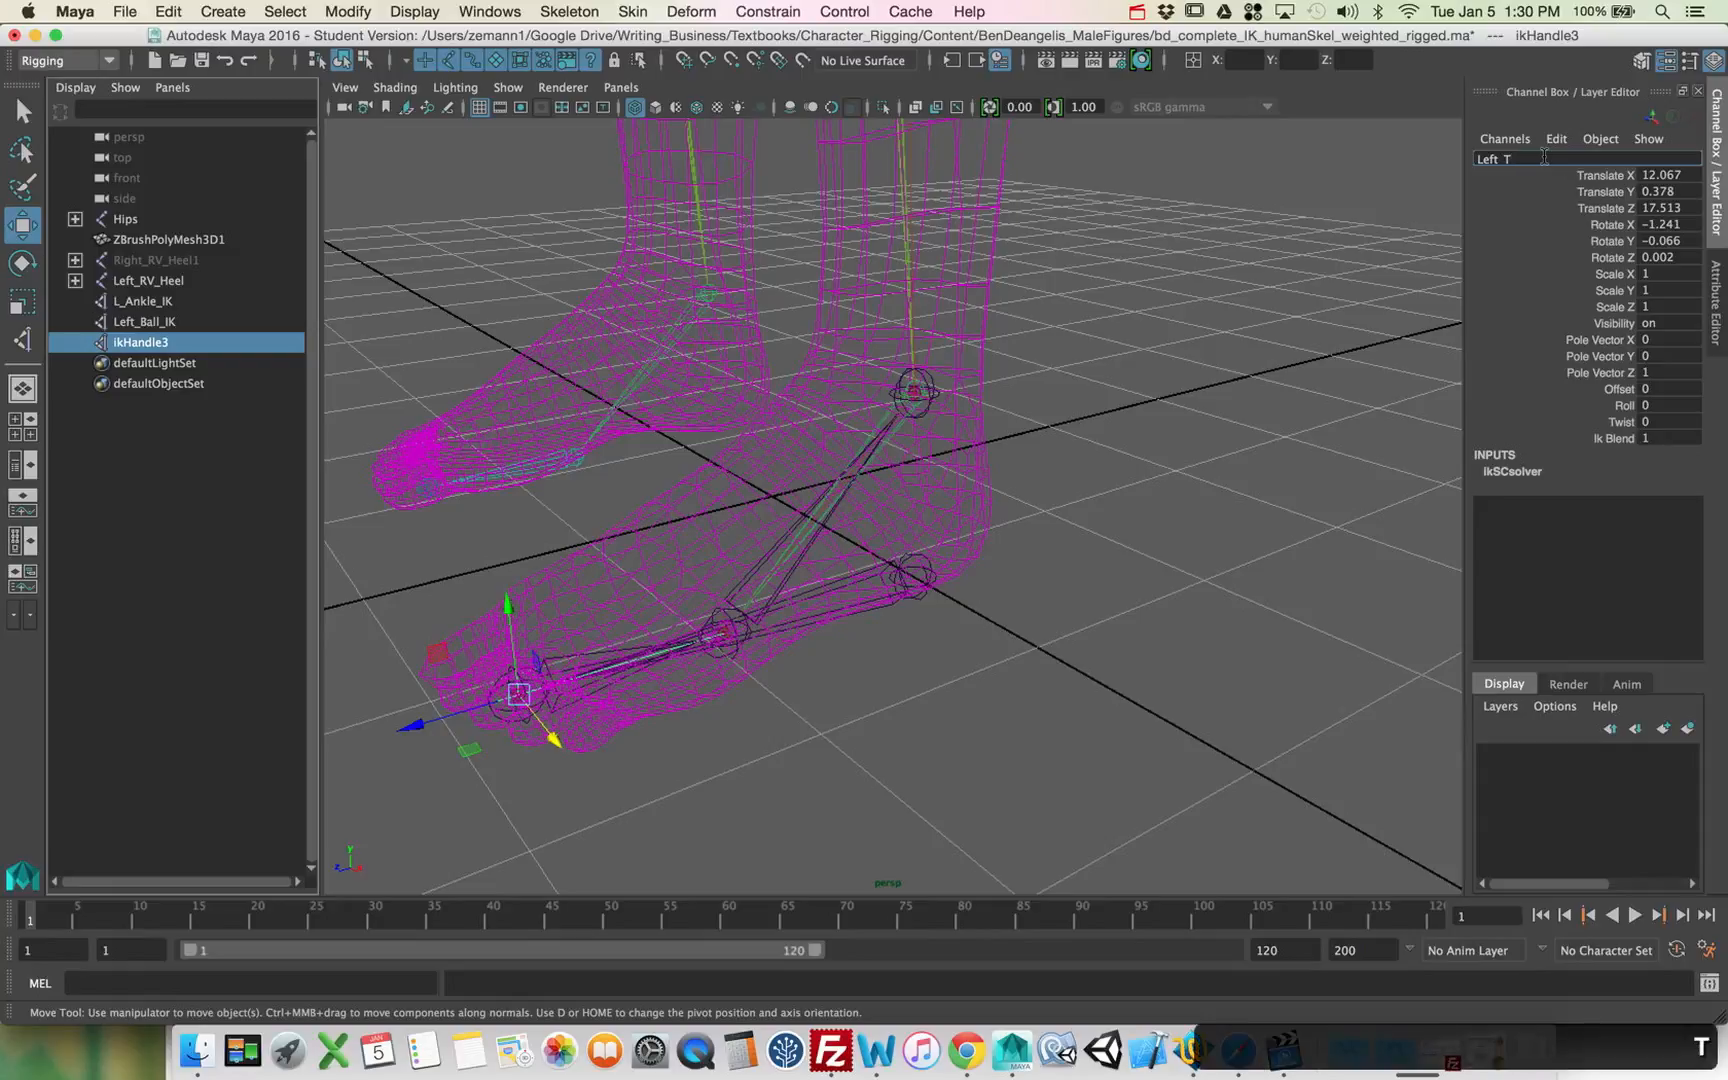
{"action": "type", "text": "oe_IK"}
{"action": "key", "text": "Return"}
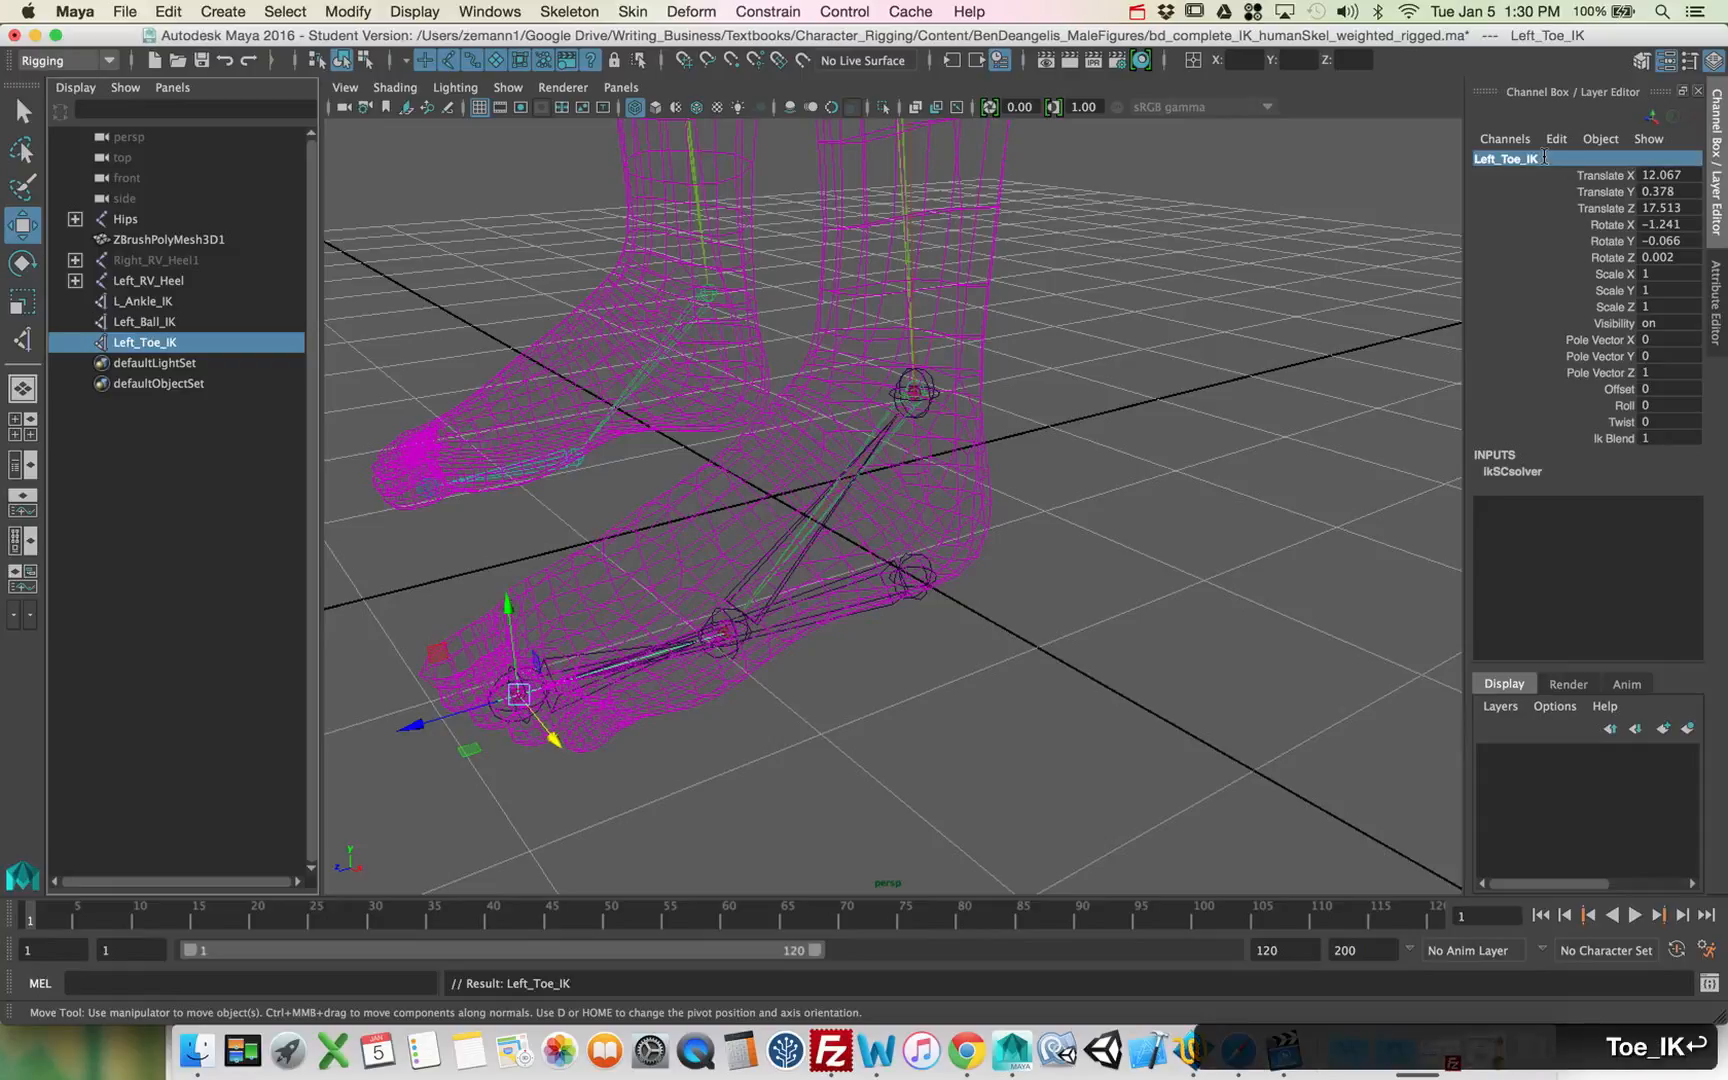
Step: Check the renamed ankle, ball and toe IK handles and the Left_RV_Heel joint by selecting each in turn, ending on L_Ankle_IK
{"action": "left_click", "coordinate": [201, 299]}
{"action": "left_click", "coordinate": [200, 318]}
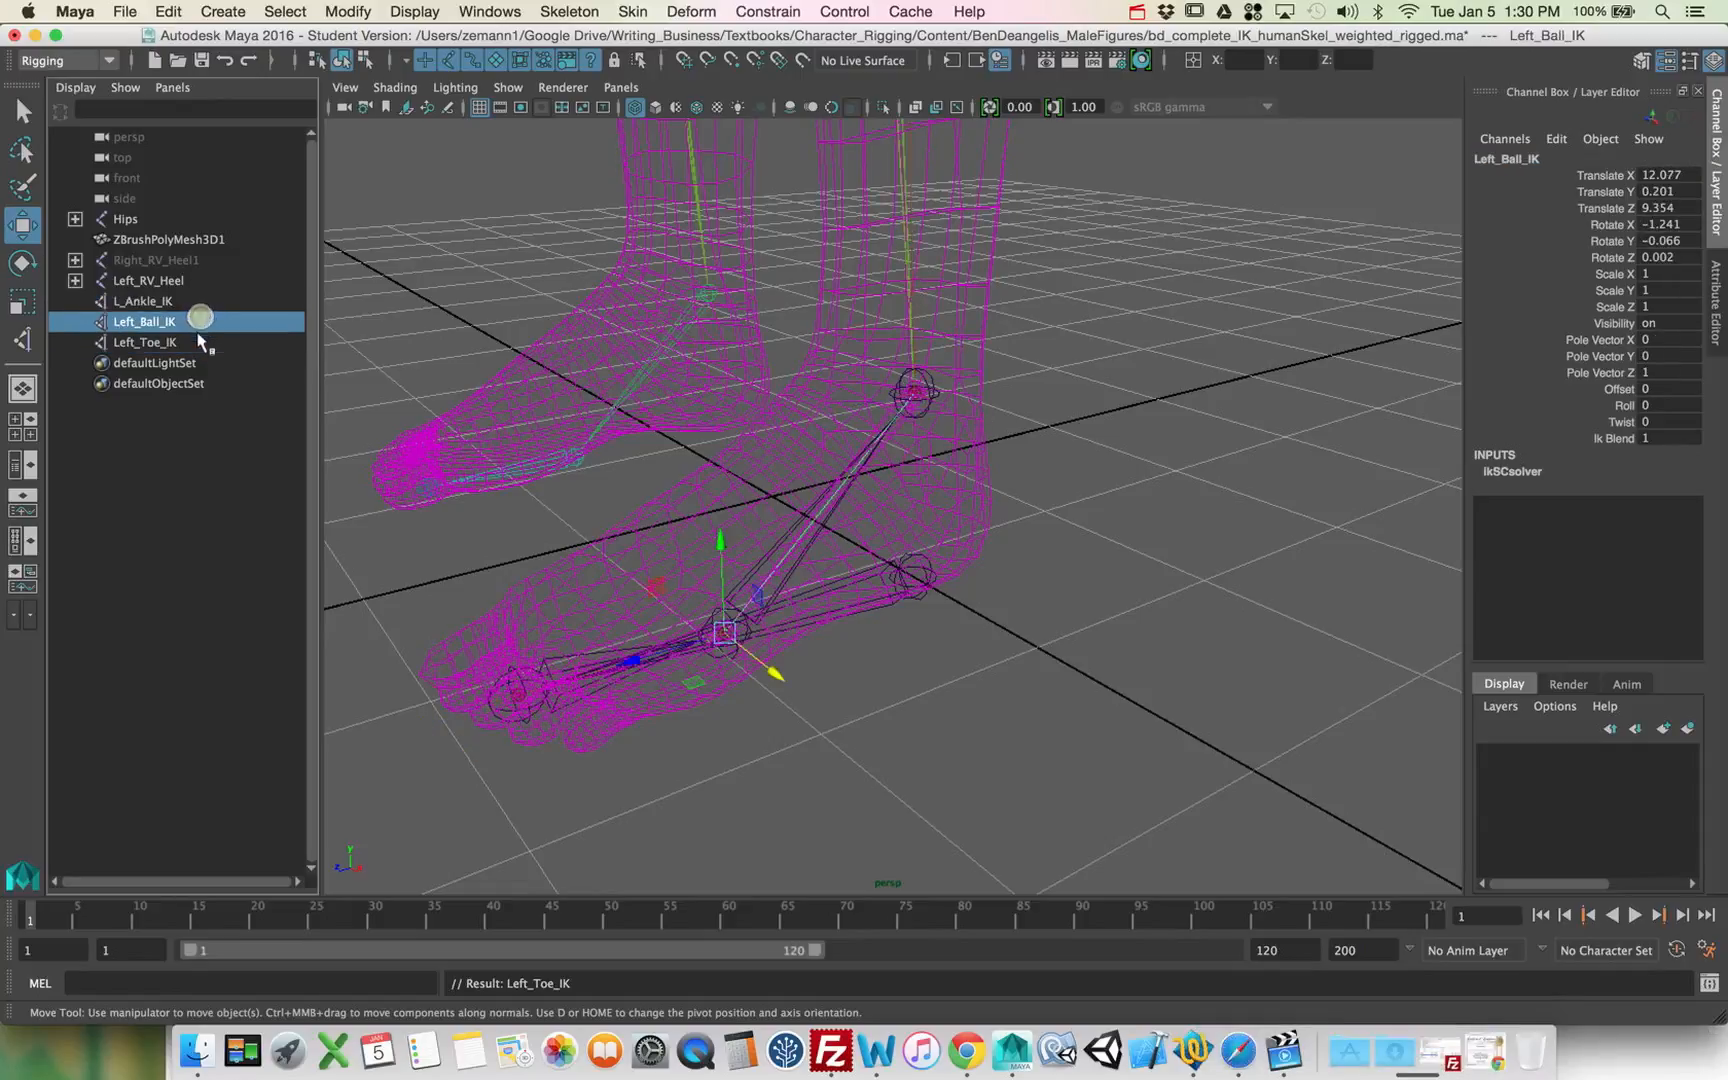
{"action": "left_click", "coordinate": [201, 341]}
{"action": "left_click", "coordinate": [202, 281]}
{"action": "left_click", "coordinate": [226, 302]}
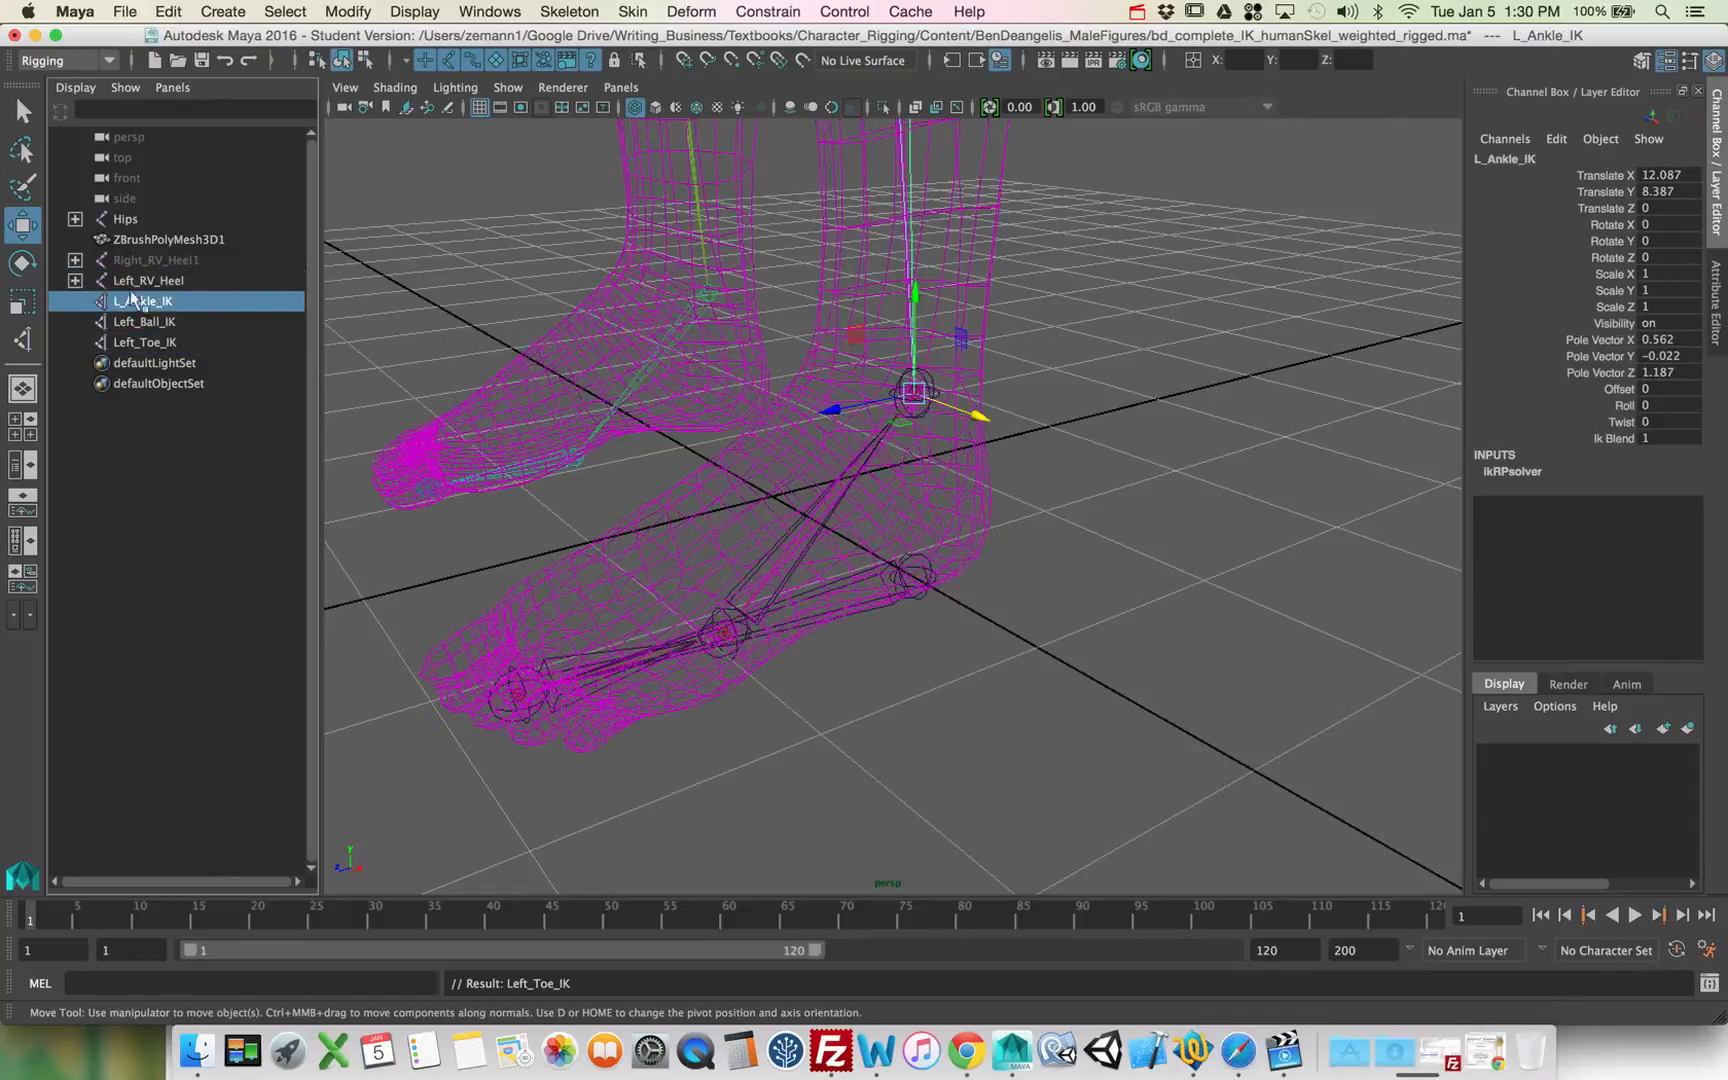
Step: Expand the whole Left_RV_Heel hierarchy and parent L_Ankle_IK under the Left_RV_Ankle joint
{"action": "left_click", "coordinate": [74, 281]}
{"action": "left_click", "coordinate": [74, 281]}
{"action": "left_click", "coordinate": [74, 281], "text": "shift"}
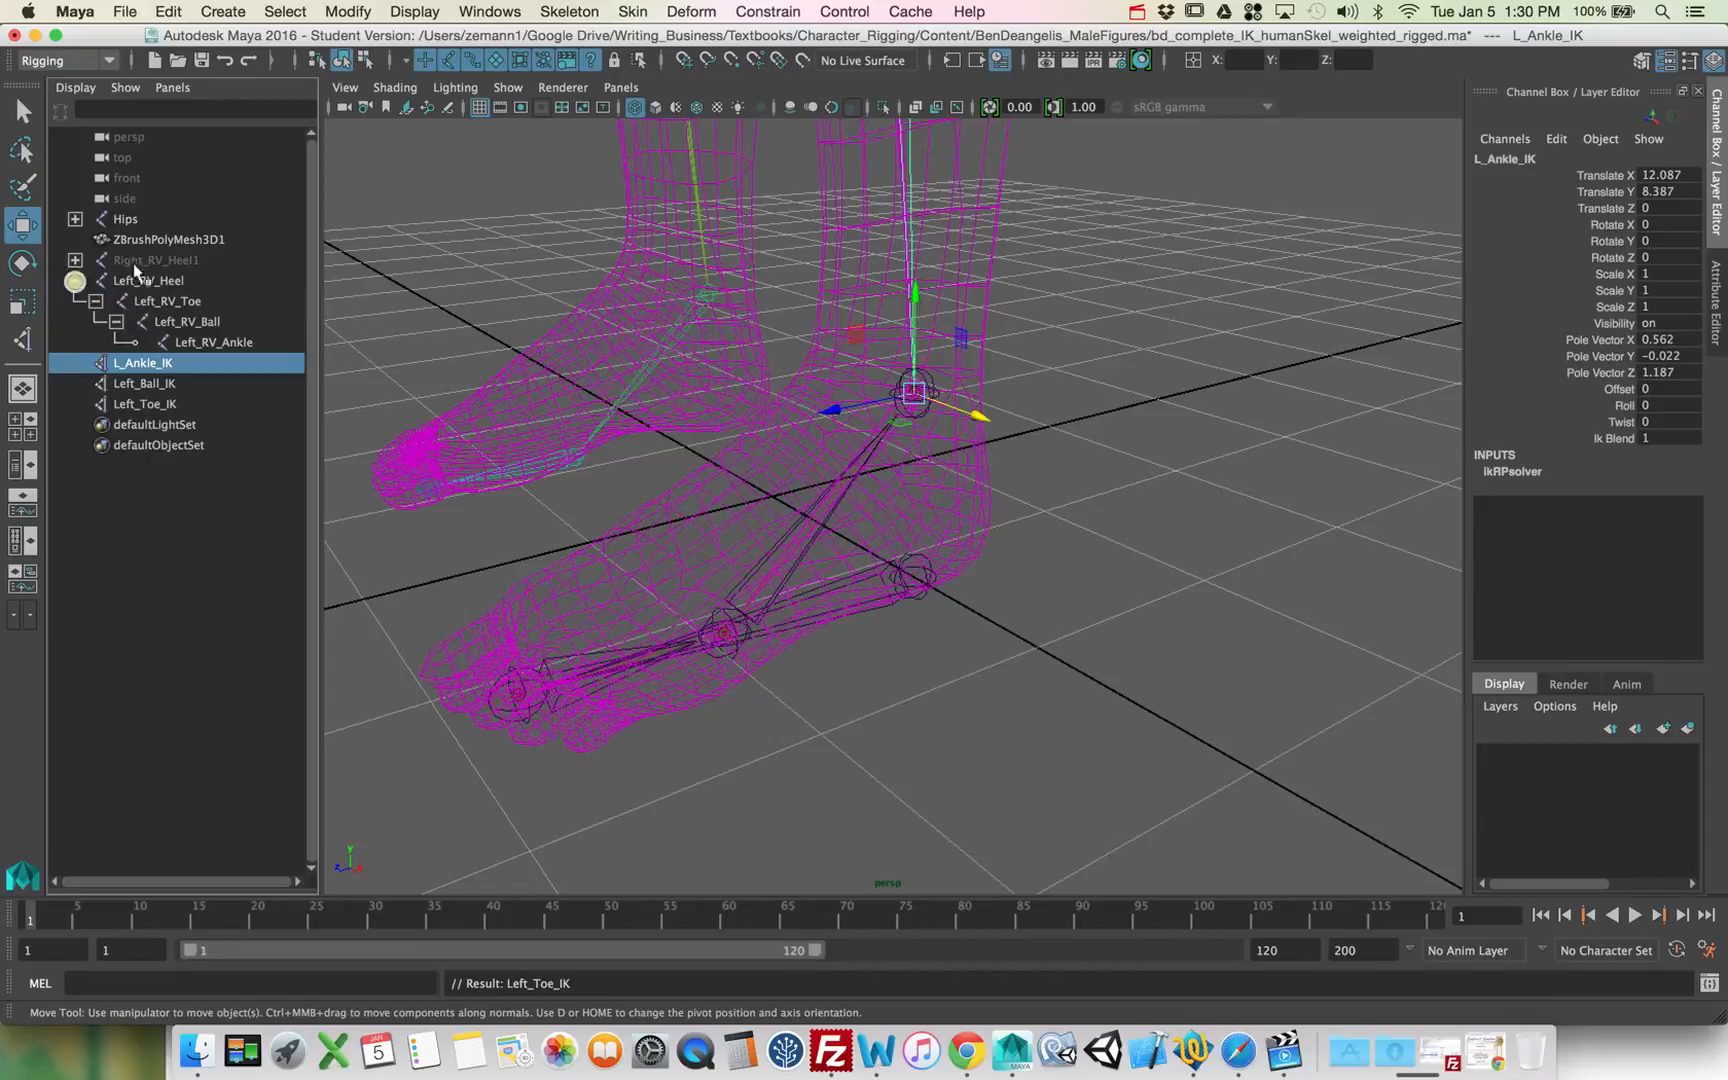
{"action": "left_click_drag", "start_coordinate": [922, 408], "coordinate": [1042, 410], "text": "alt"}
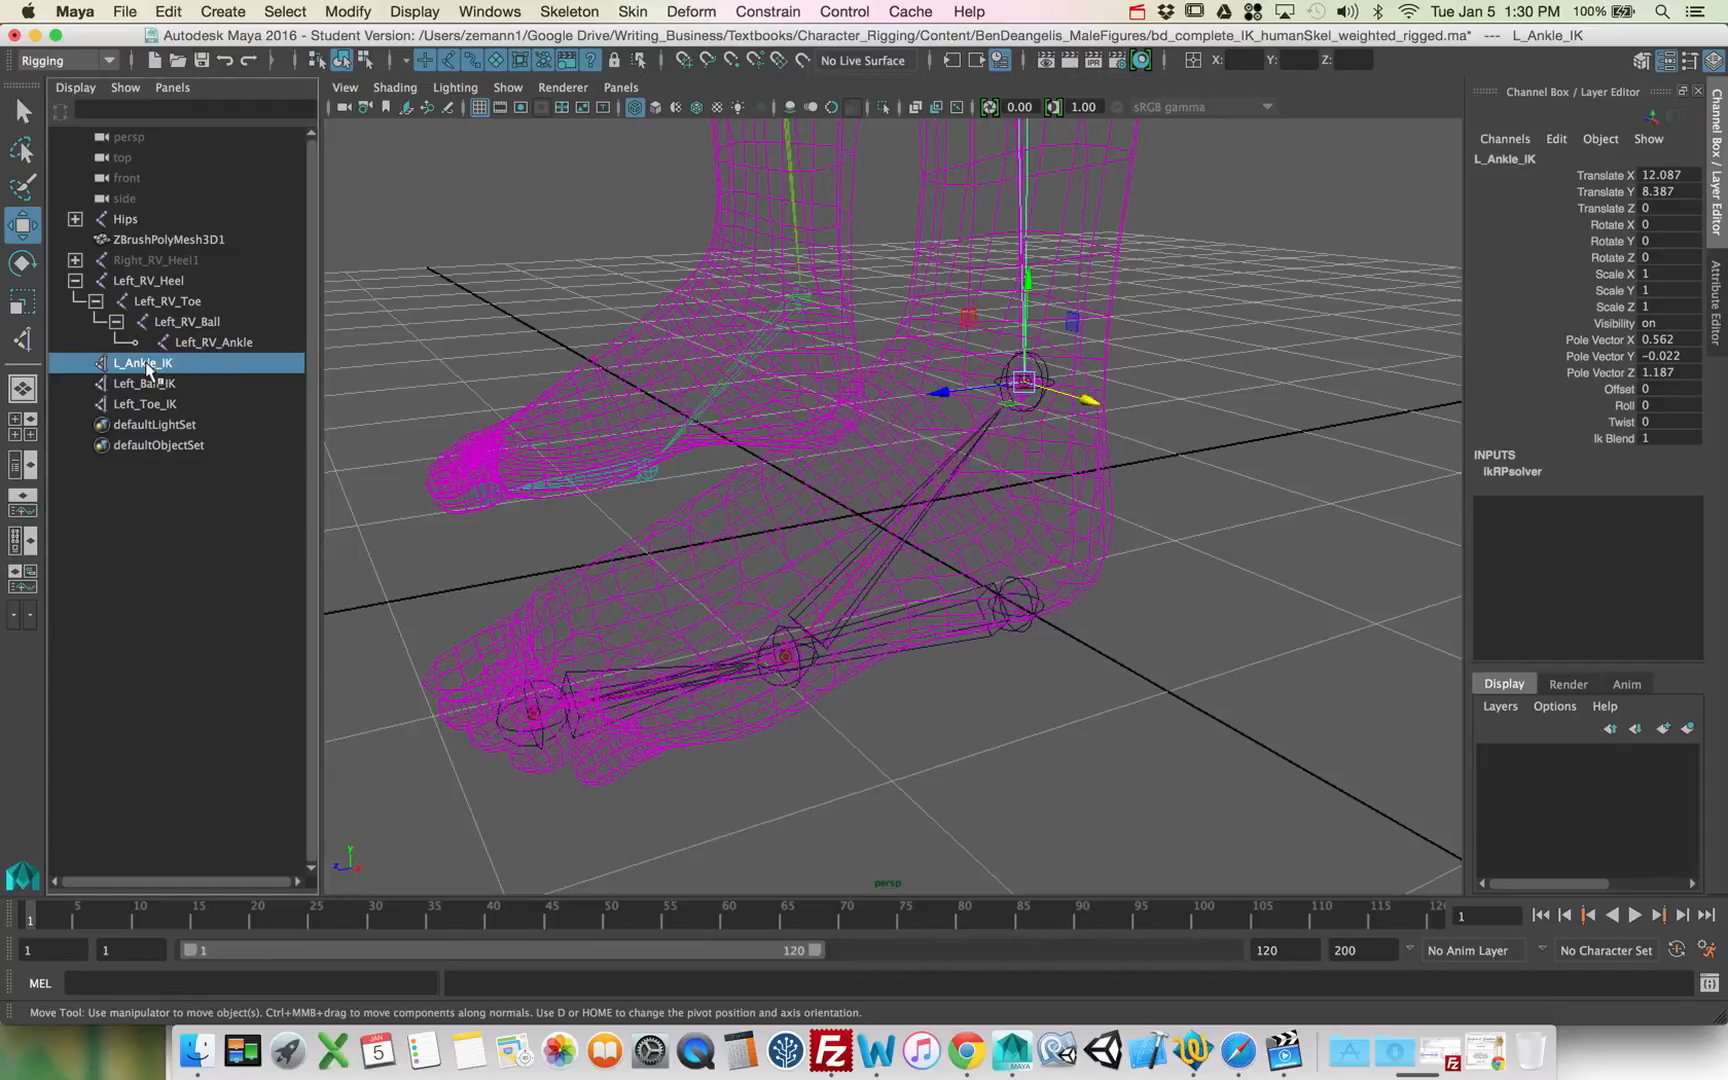
{"action": "left_click_drag", "start_coordinate": [147, 368], "coordinate": [177, 390]}
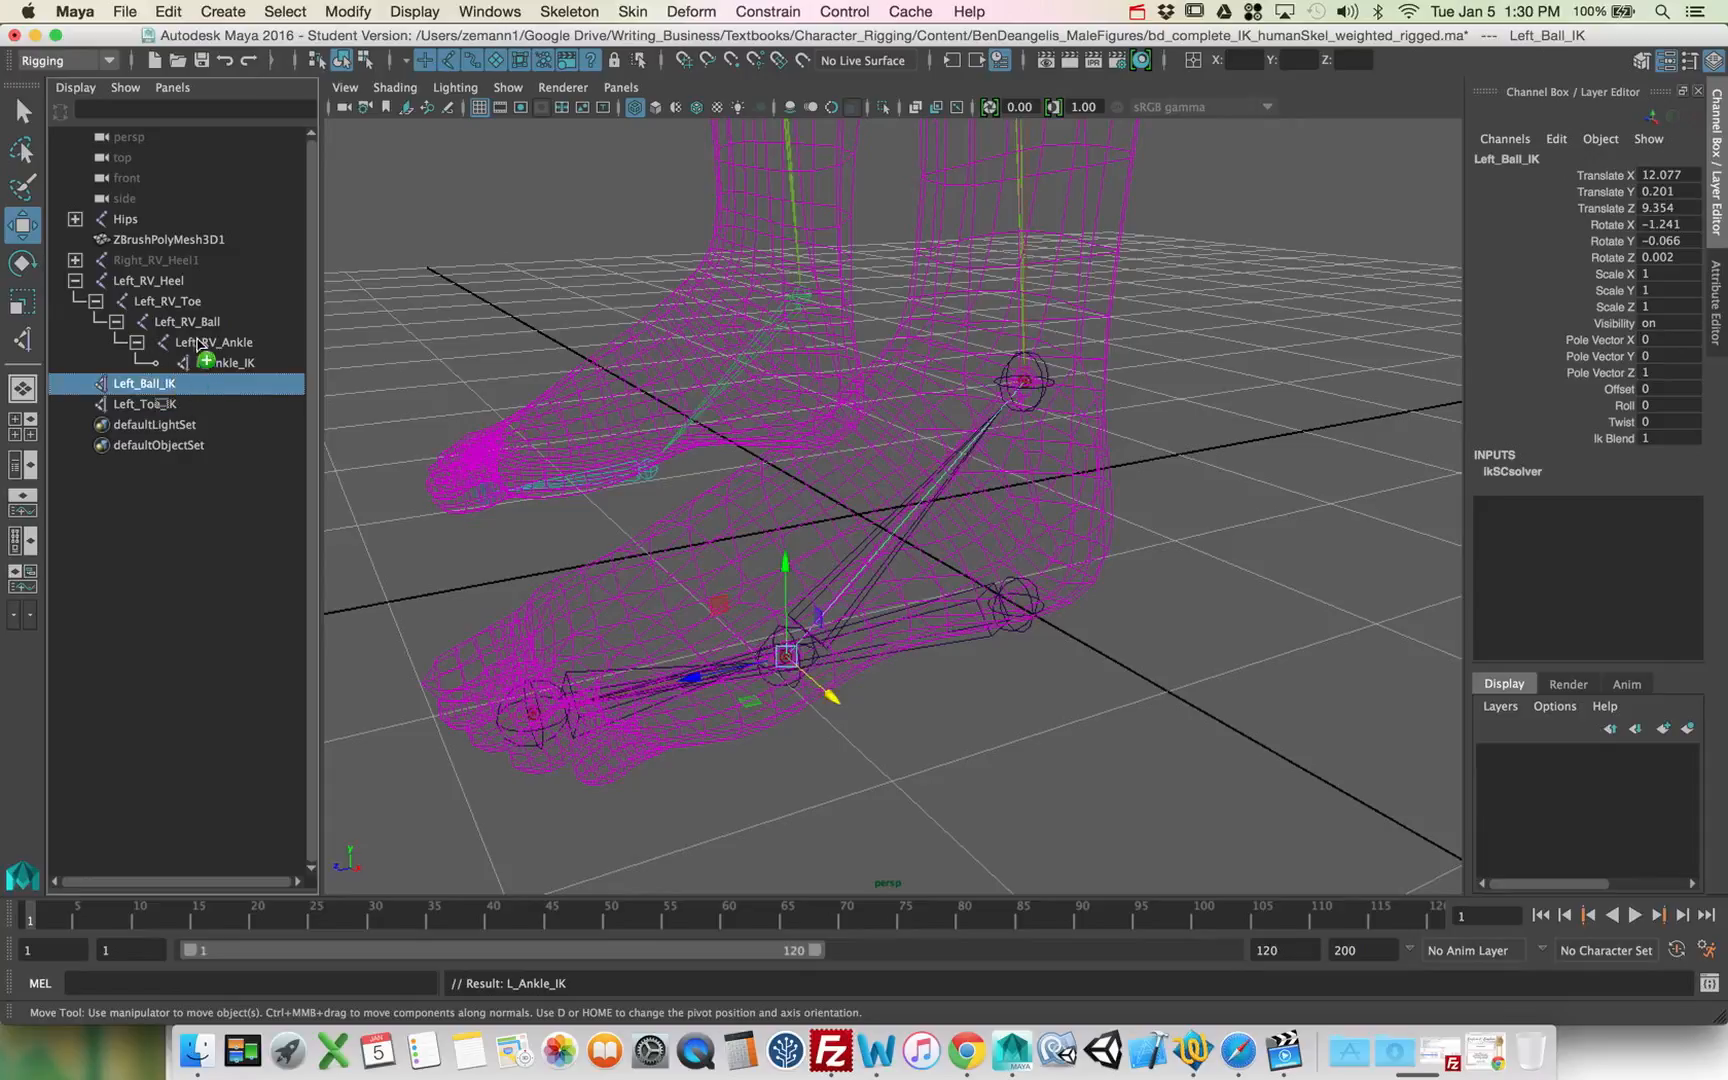
Step: Parent Left_Ball_IK under the Left_RV_Ball joint and Left_Toe_IK under the Left_RV_Toe joint
{"action": "left_click_drag", "start_coordinate": [200, 322], "coordinate": [197, 326]}
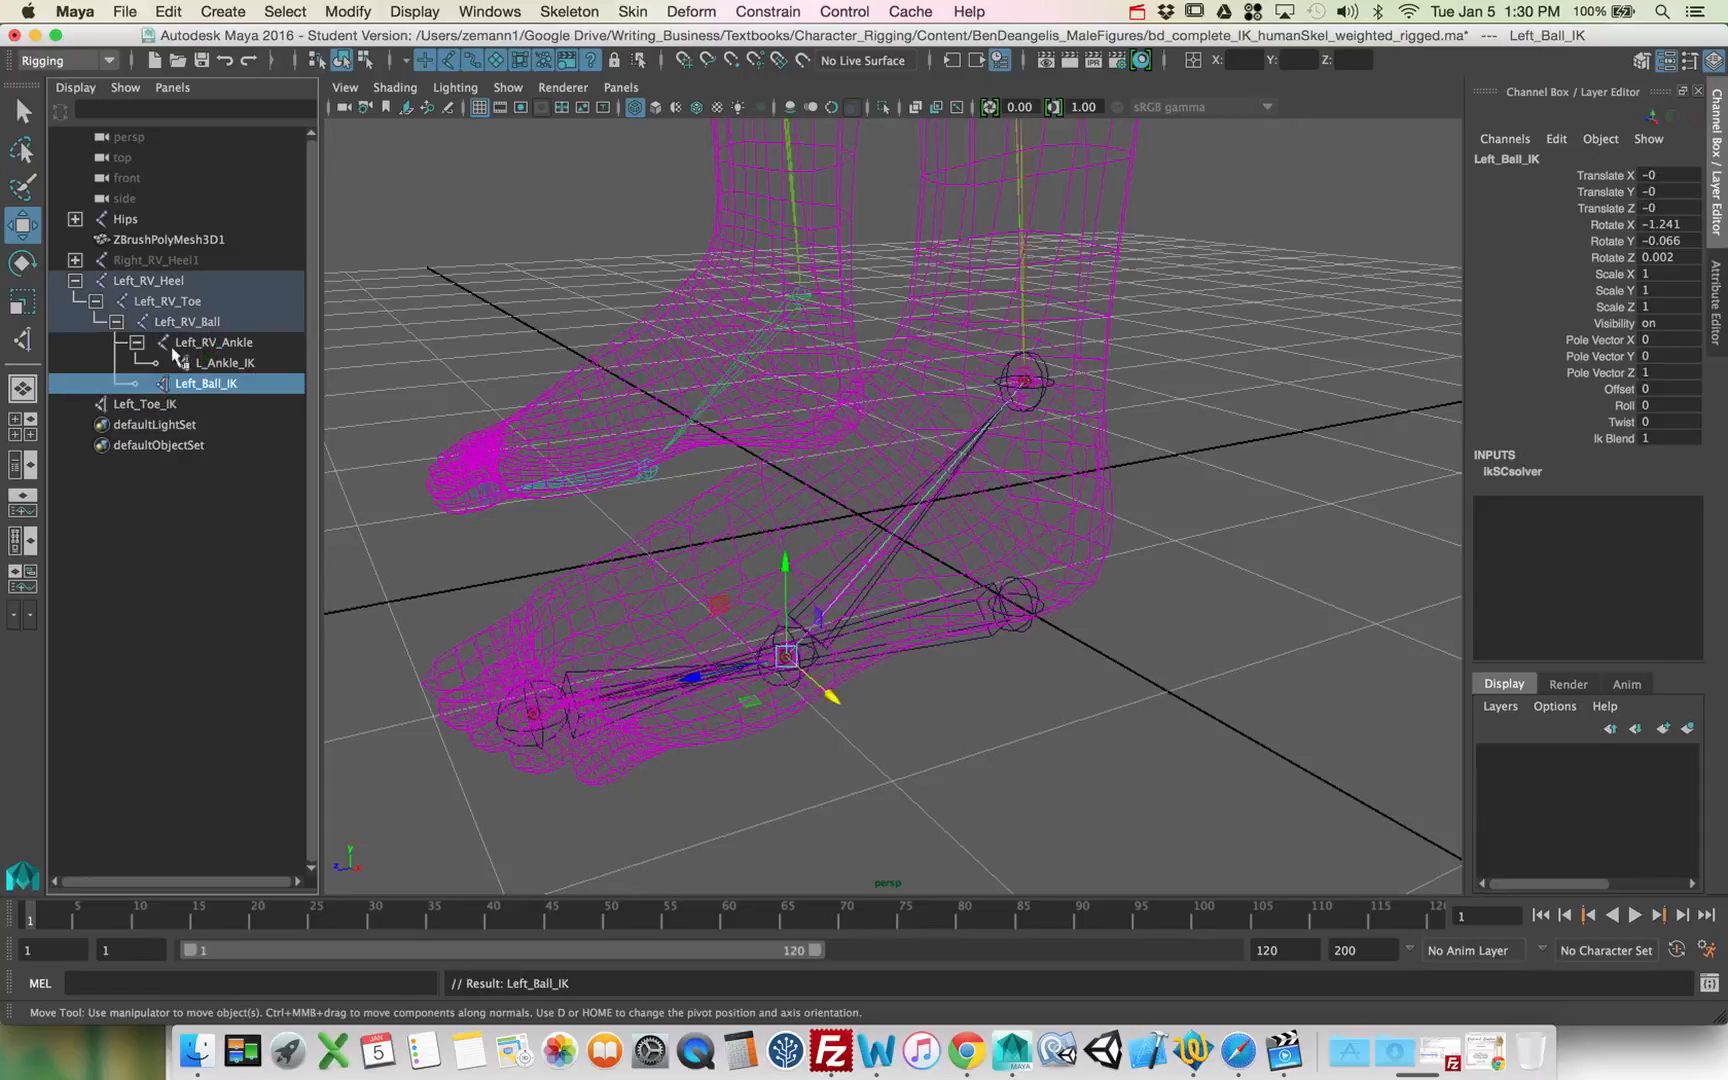
{"action": "left_click", "coordinate": [165, 404]}
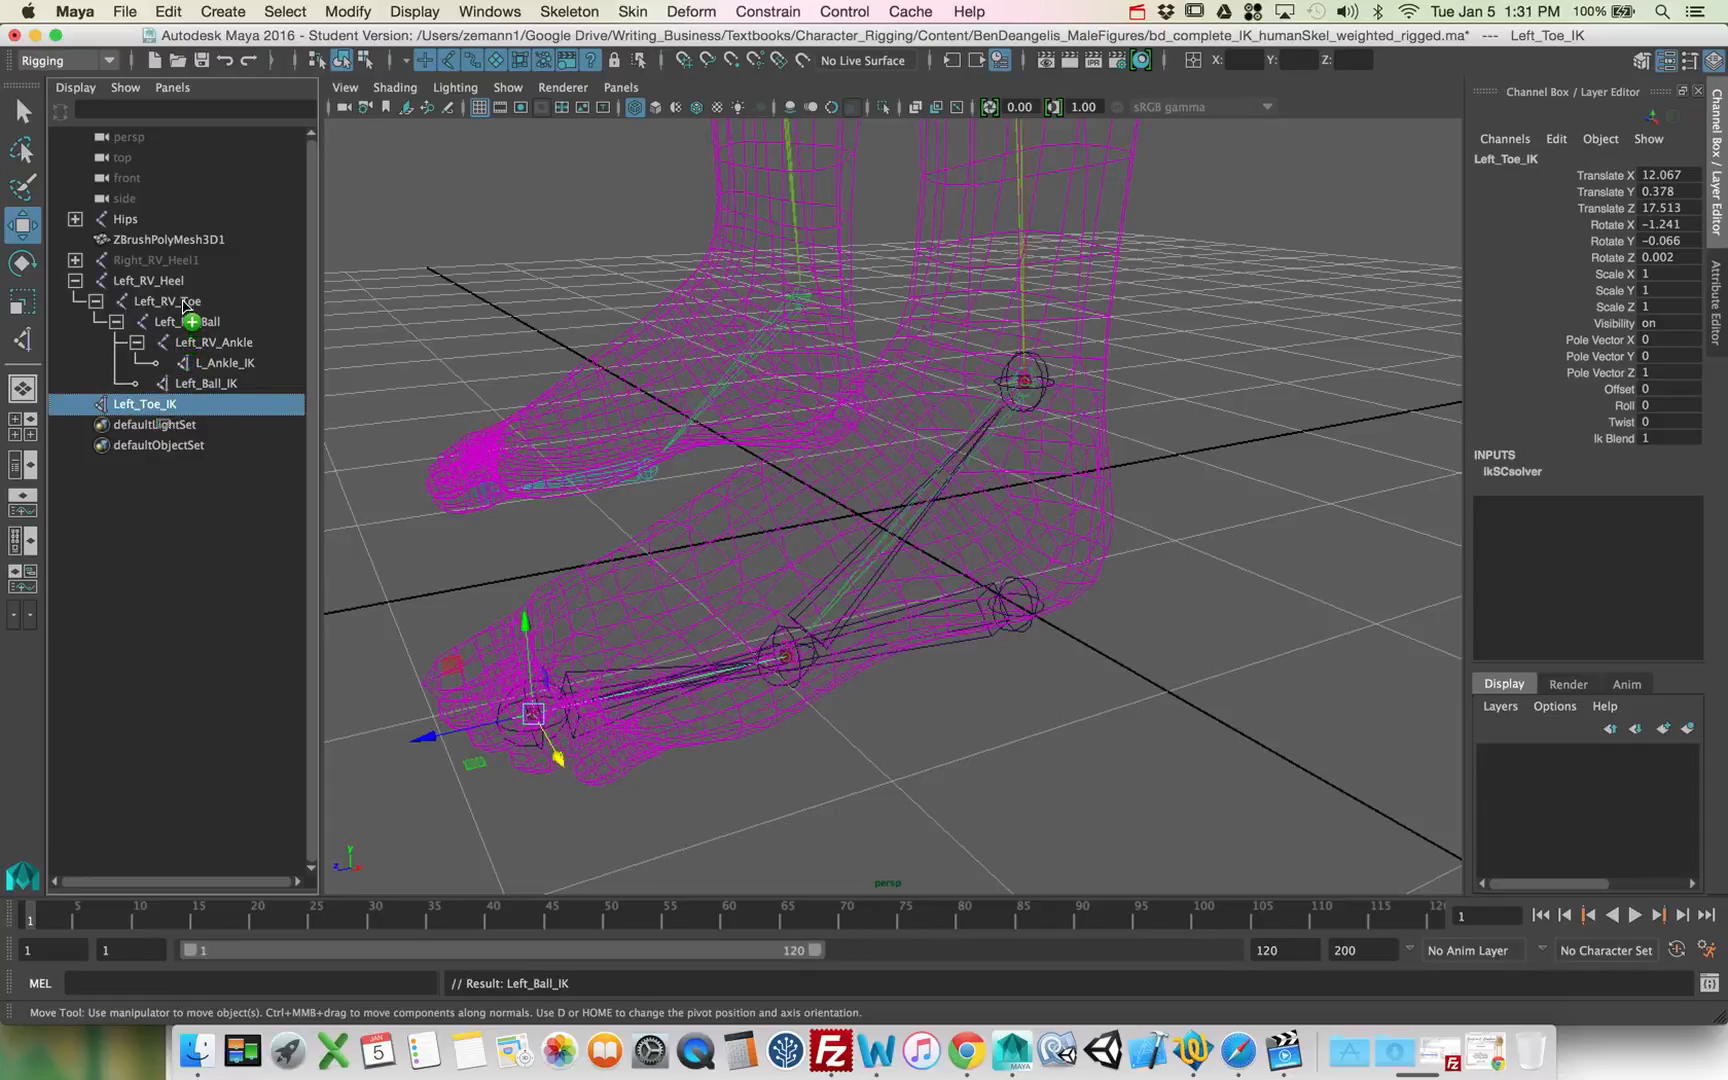
{"action": "middle_click_drag", "start_coordinate": [185, 308], "coordinate": [185, 308]}
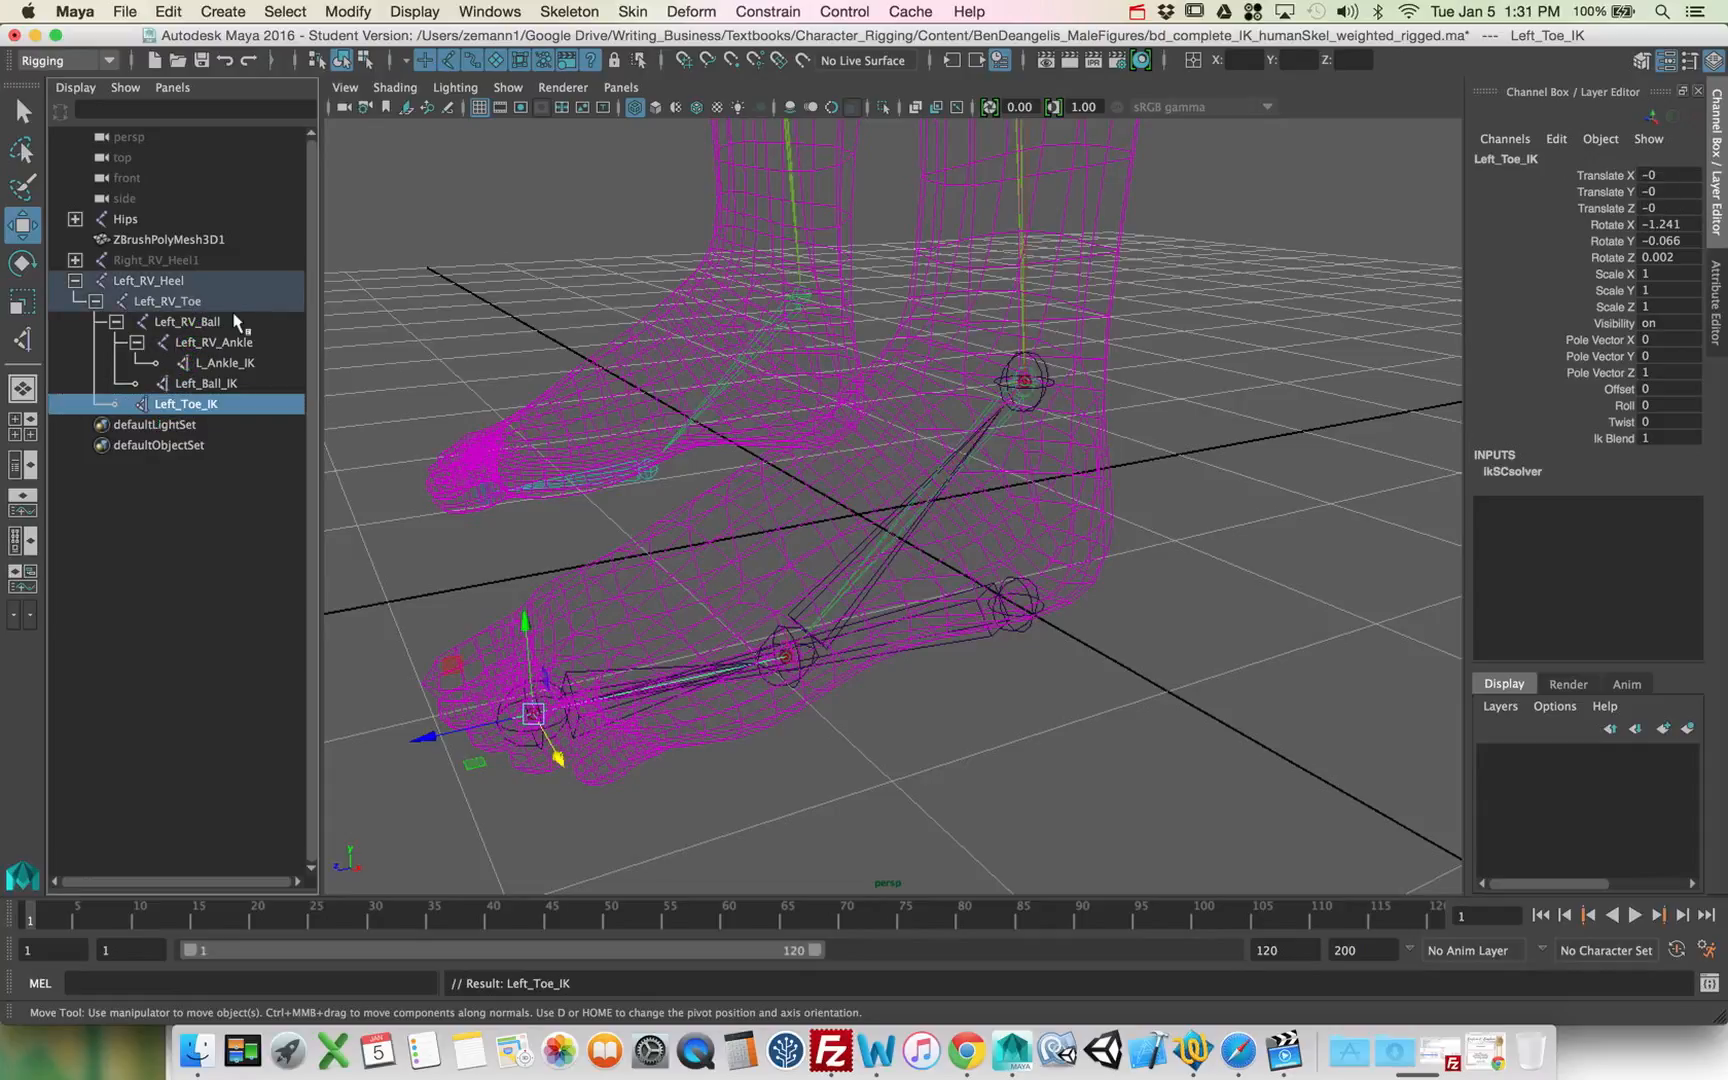
Step: Collapse the Left_RV_Heel hierarchy and select the Left_RV_Heel joint
{"action": "left_click", "coordinate": [70, 282]}
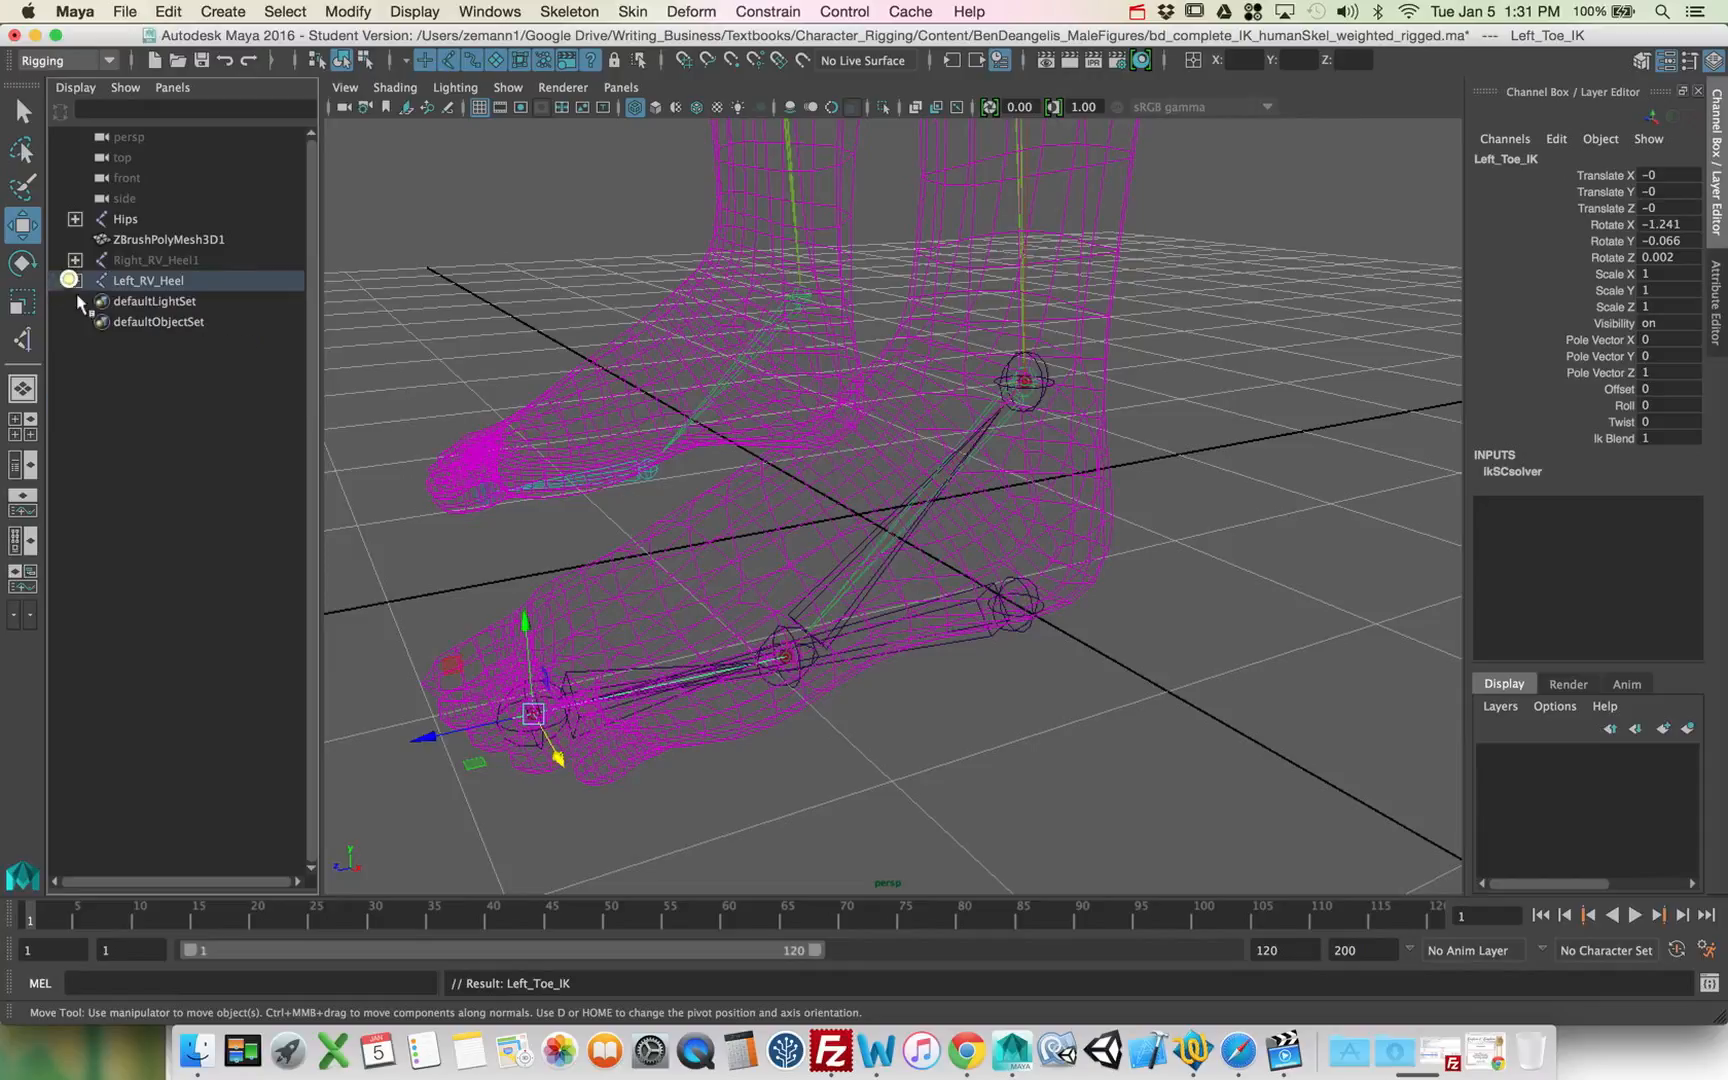
{"action": "left_click", "coordinate": [126, 285]}
{"action": "left_click_drag", "start_coordinate": [1090, 575], "coordinate": [1107, 546], "text": "alt"}
{"action": "right_click_drag", "start_coordinate": [1107, 546], "coordinate": [905, 559], "text": "alt"}
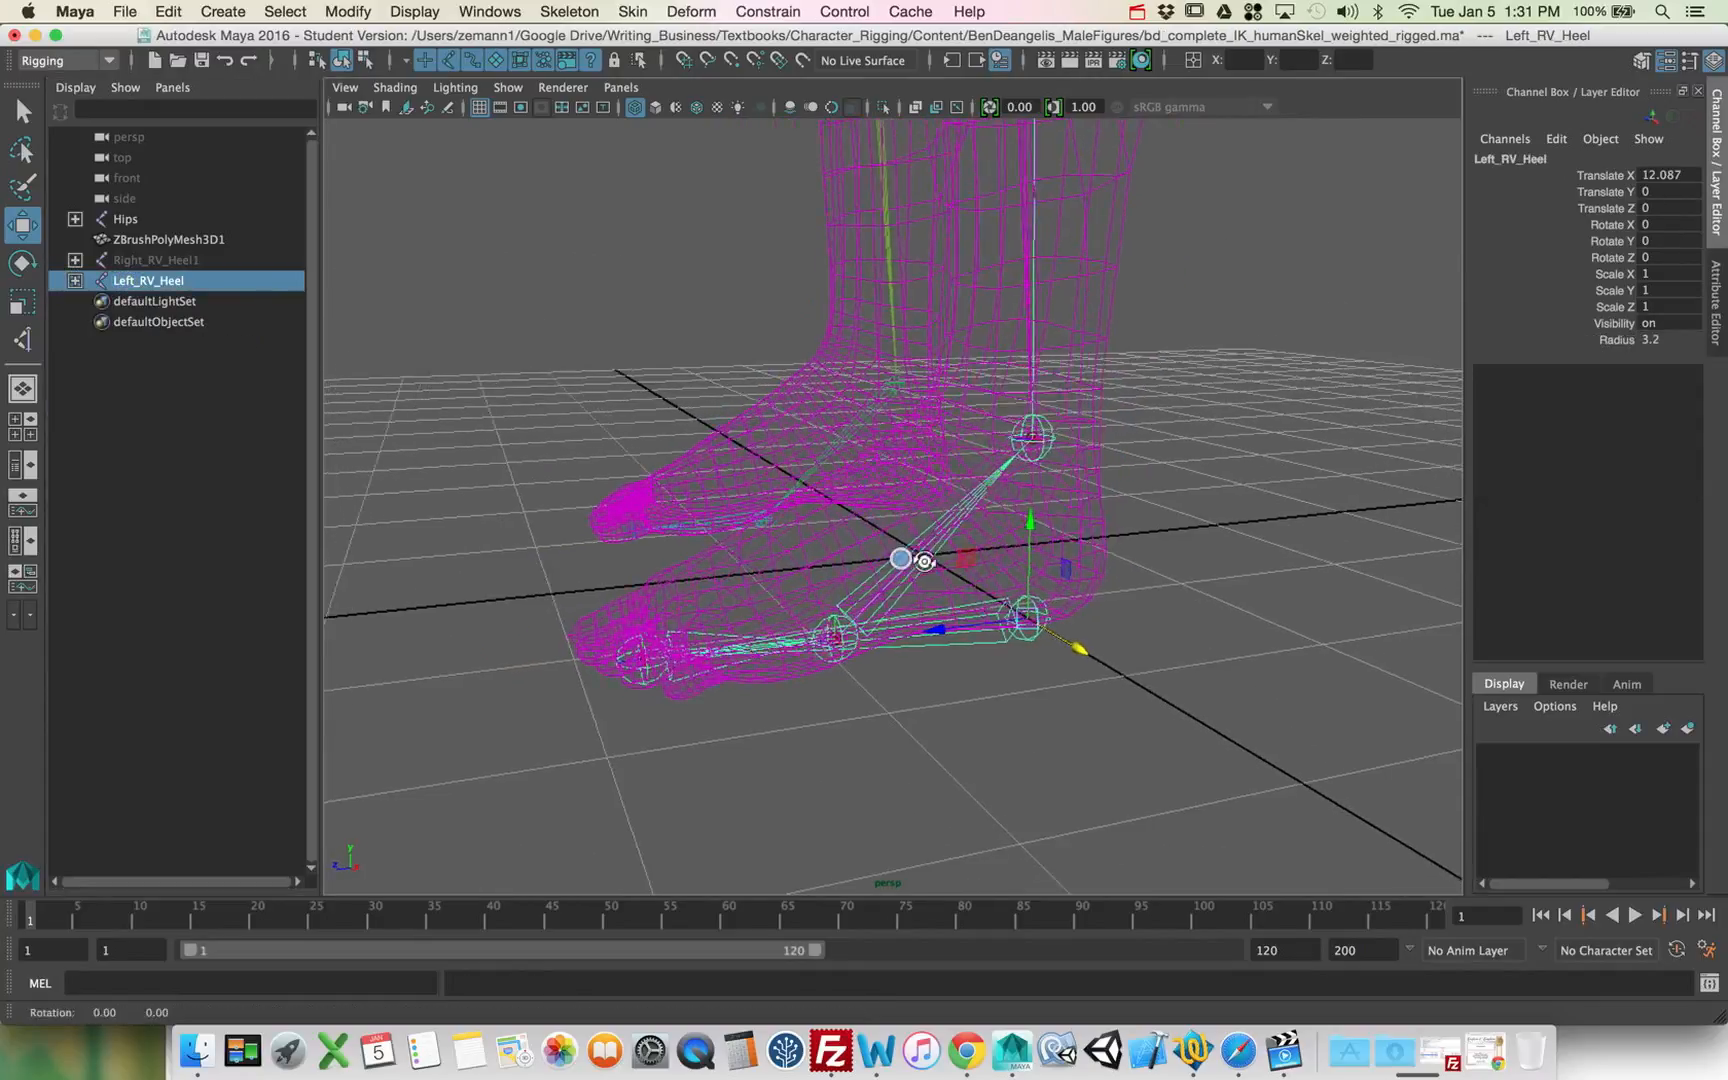
{"action": "left_click_drag", "start_coordinate": [905, 559], "coordinate": [925, 562], "text": "alt"}
Step: Test-rotate the Left_RV_Heel joint slightly around X and undo the rotation
{"action": "left_click", "coordinate": [973, 648]}
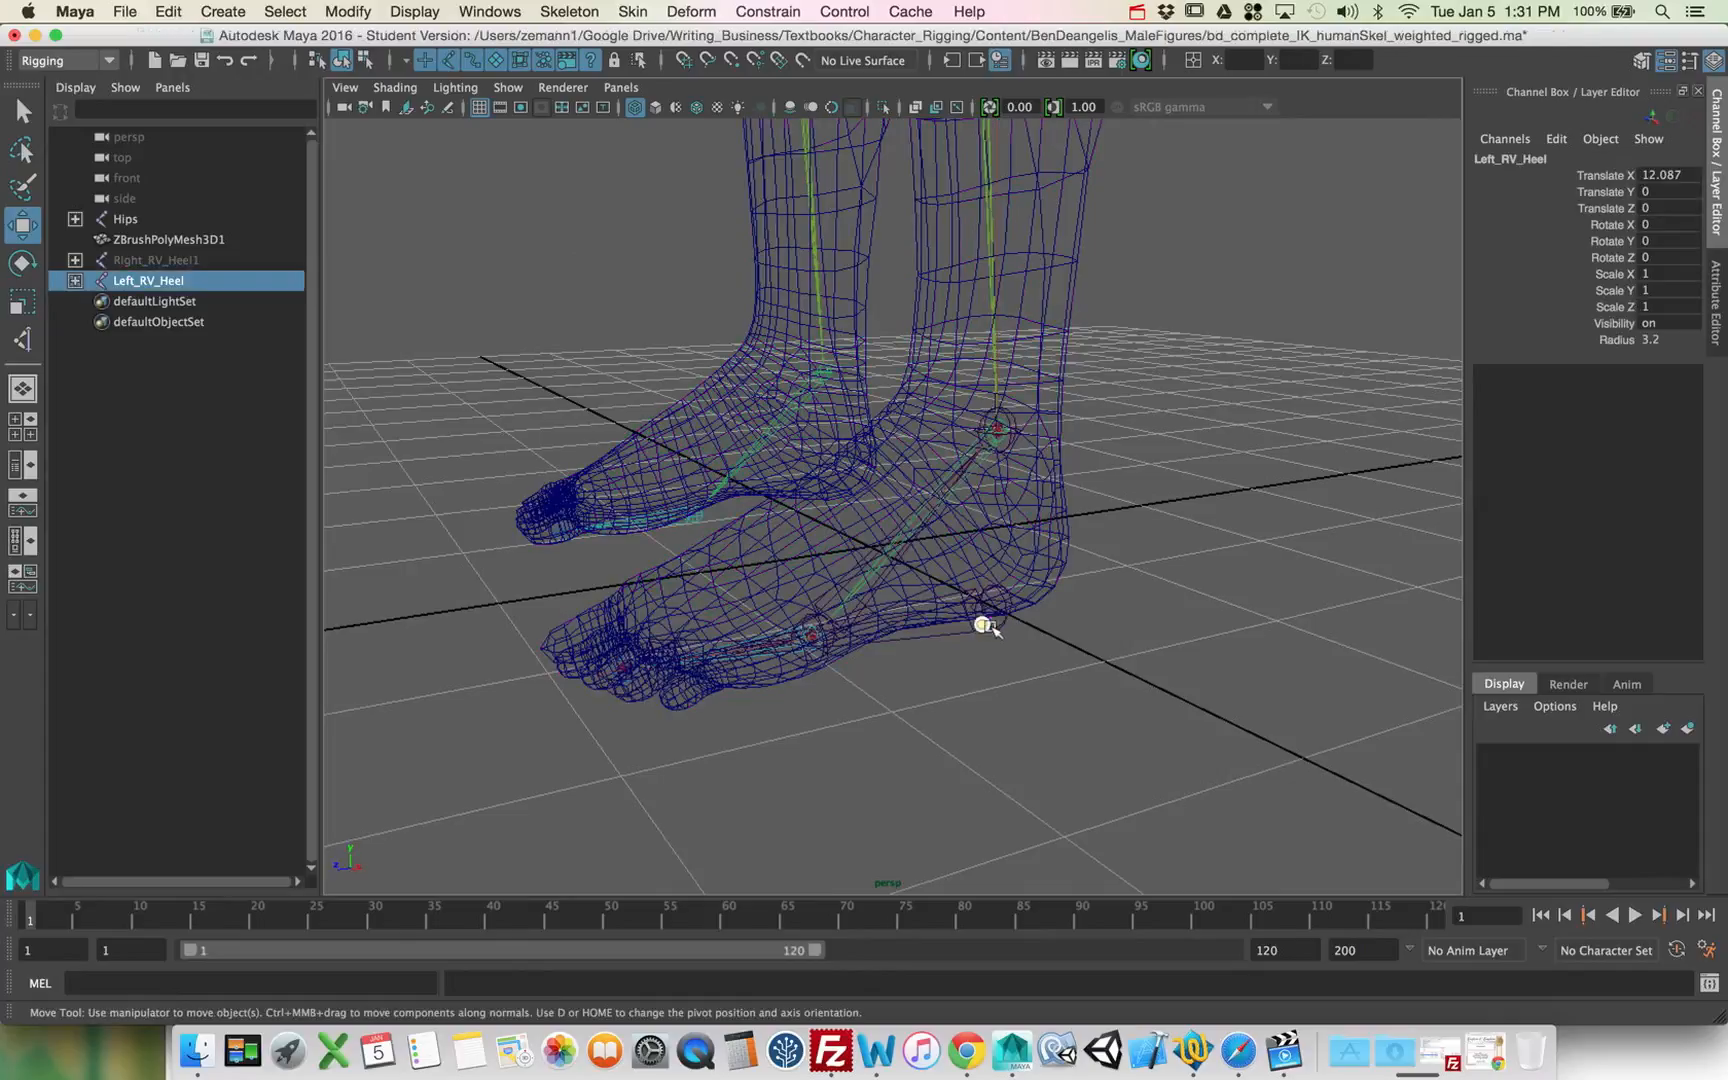
{"action": "left_click", "coordinate": [988, 610]}
{"action": "key", "text": "e"}
{"action": "mouse_move", "coordinate": [950, 548]}
{"action": "left_mouse_down"}
{"action": "mouse_move", "coordinate": [991, 528]}
{"action": "mouse_move", "coordinate": [937, 552]}
{"action": "mouse_move", "coordinate": [995, 542]}
{"action": "mouse_move", "coordinate": [964, 555]}
{"action": "left_mouse_up"}
{"action": "key", "text": "z"}
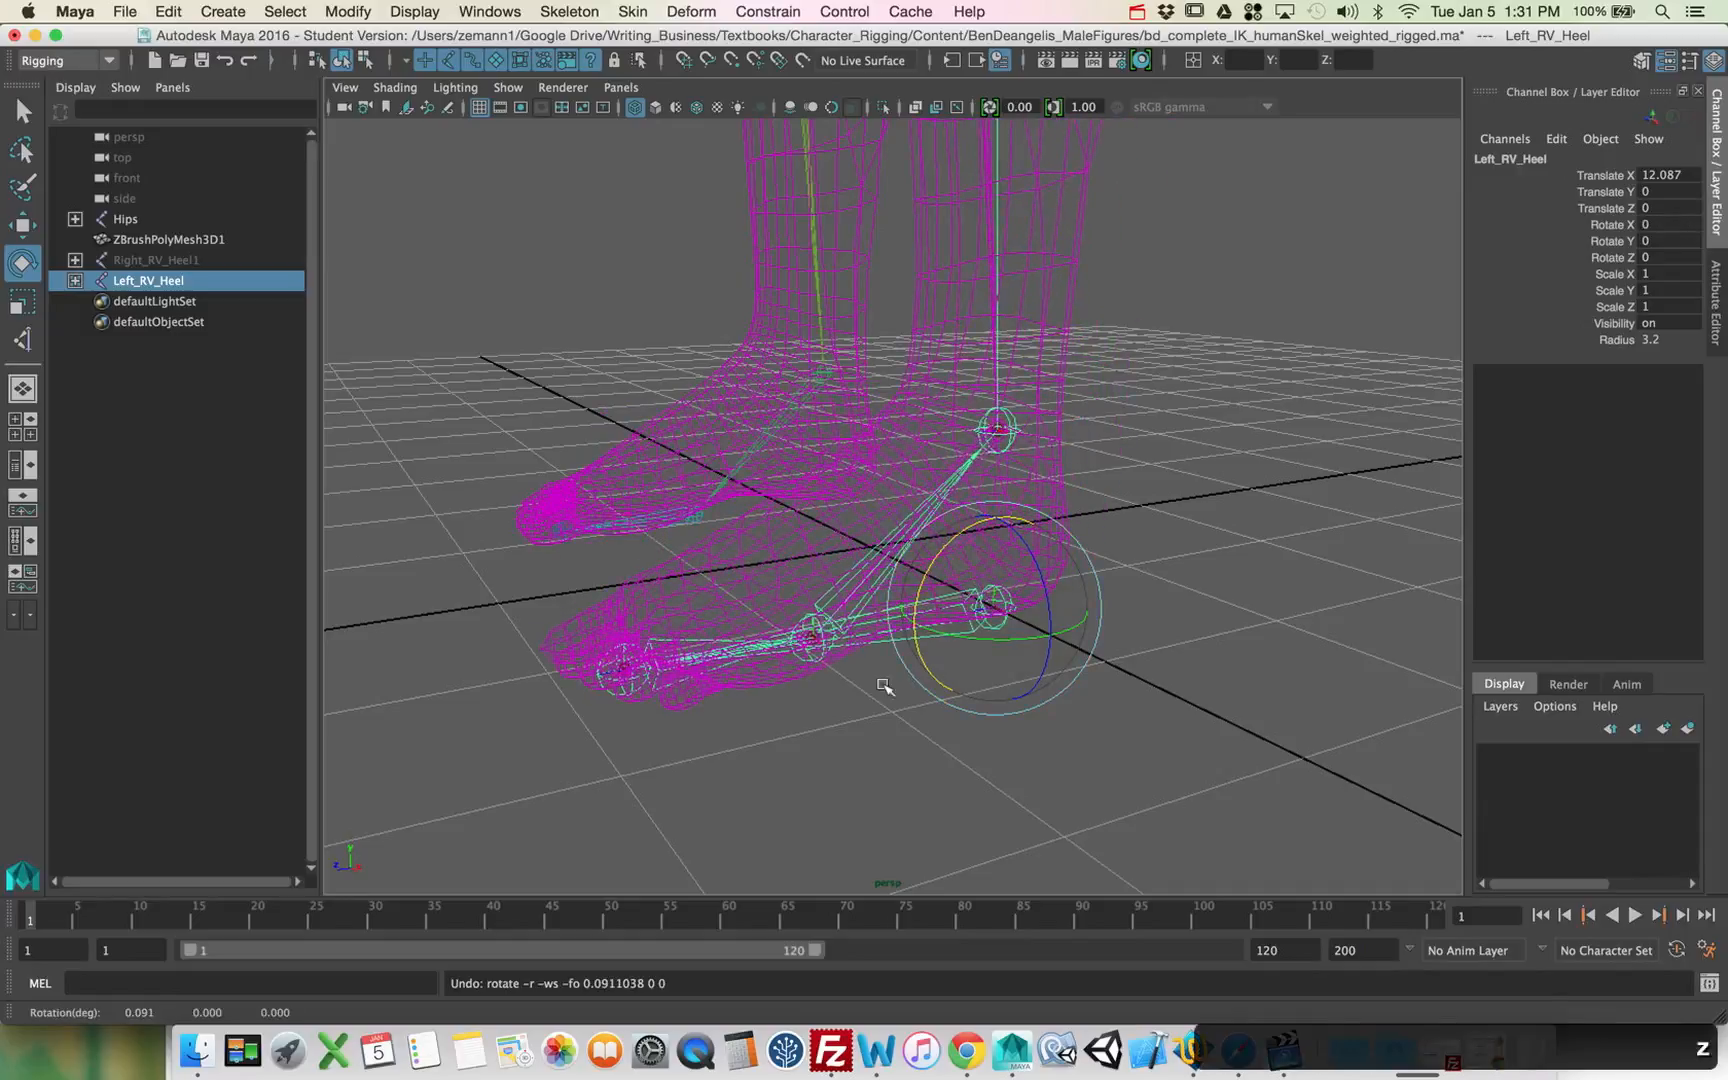
Step: Rotate the Left_RV_Ball joint about 12 degrees around X to lift the heel, and select Left_Toe_IK in the expanded Left_RV_Heel hierarchy
{"action": "left_click", "coordinate": [851, 613]}
{"action": "mouse_move", "coordinate": [774, 576]}
{"action": "left_mouse_down"}
{"action": "mouse_move", "coordinate": [702, 586]}
{"action": "mouse_move", "coordinate": [752, 581]}
{"action": "left_mouse_up"}
{"action": "left_click", "coordinate": [73, 281]}
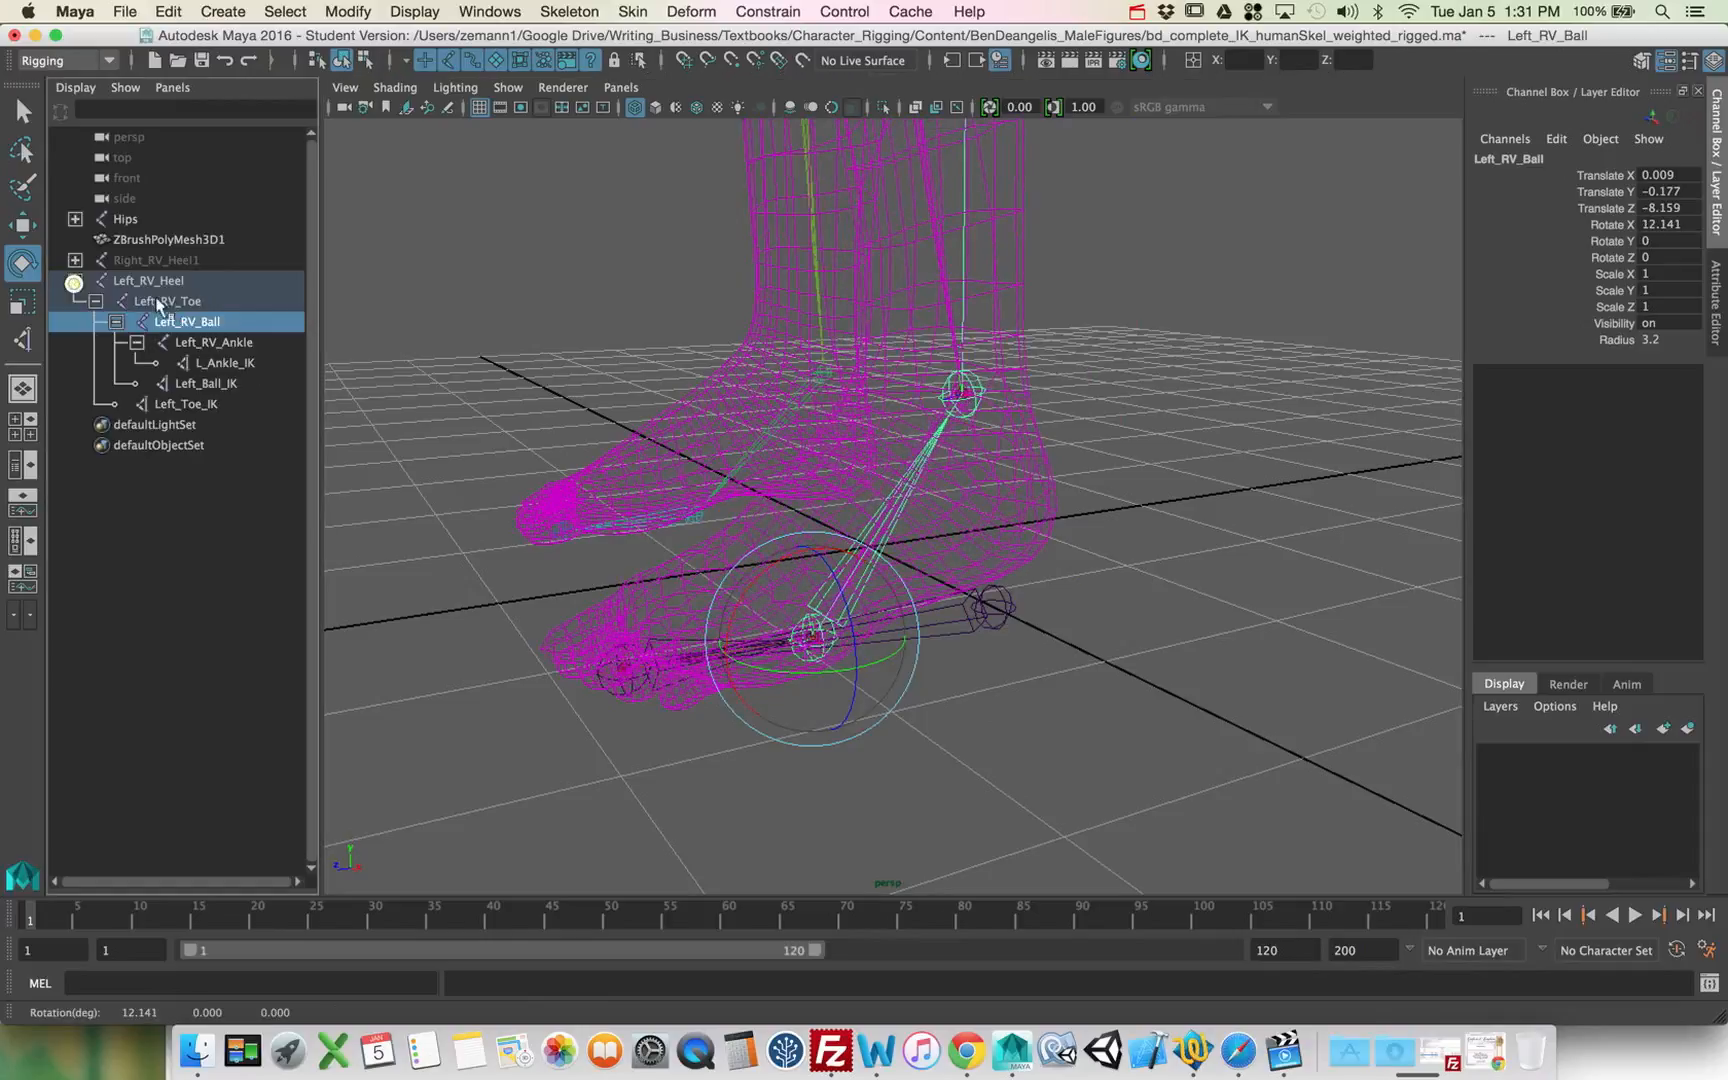
{"action": "left_click", "coordinate": [236, 405]}
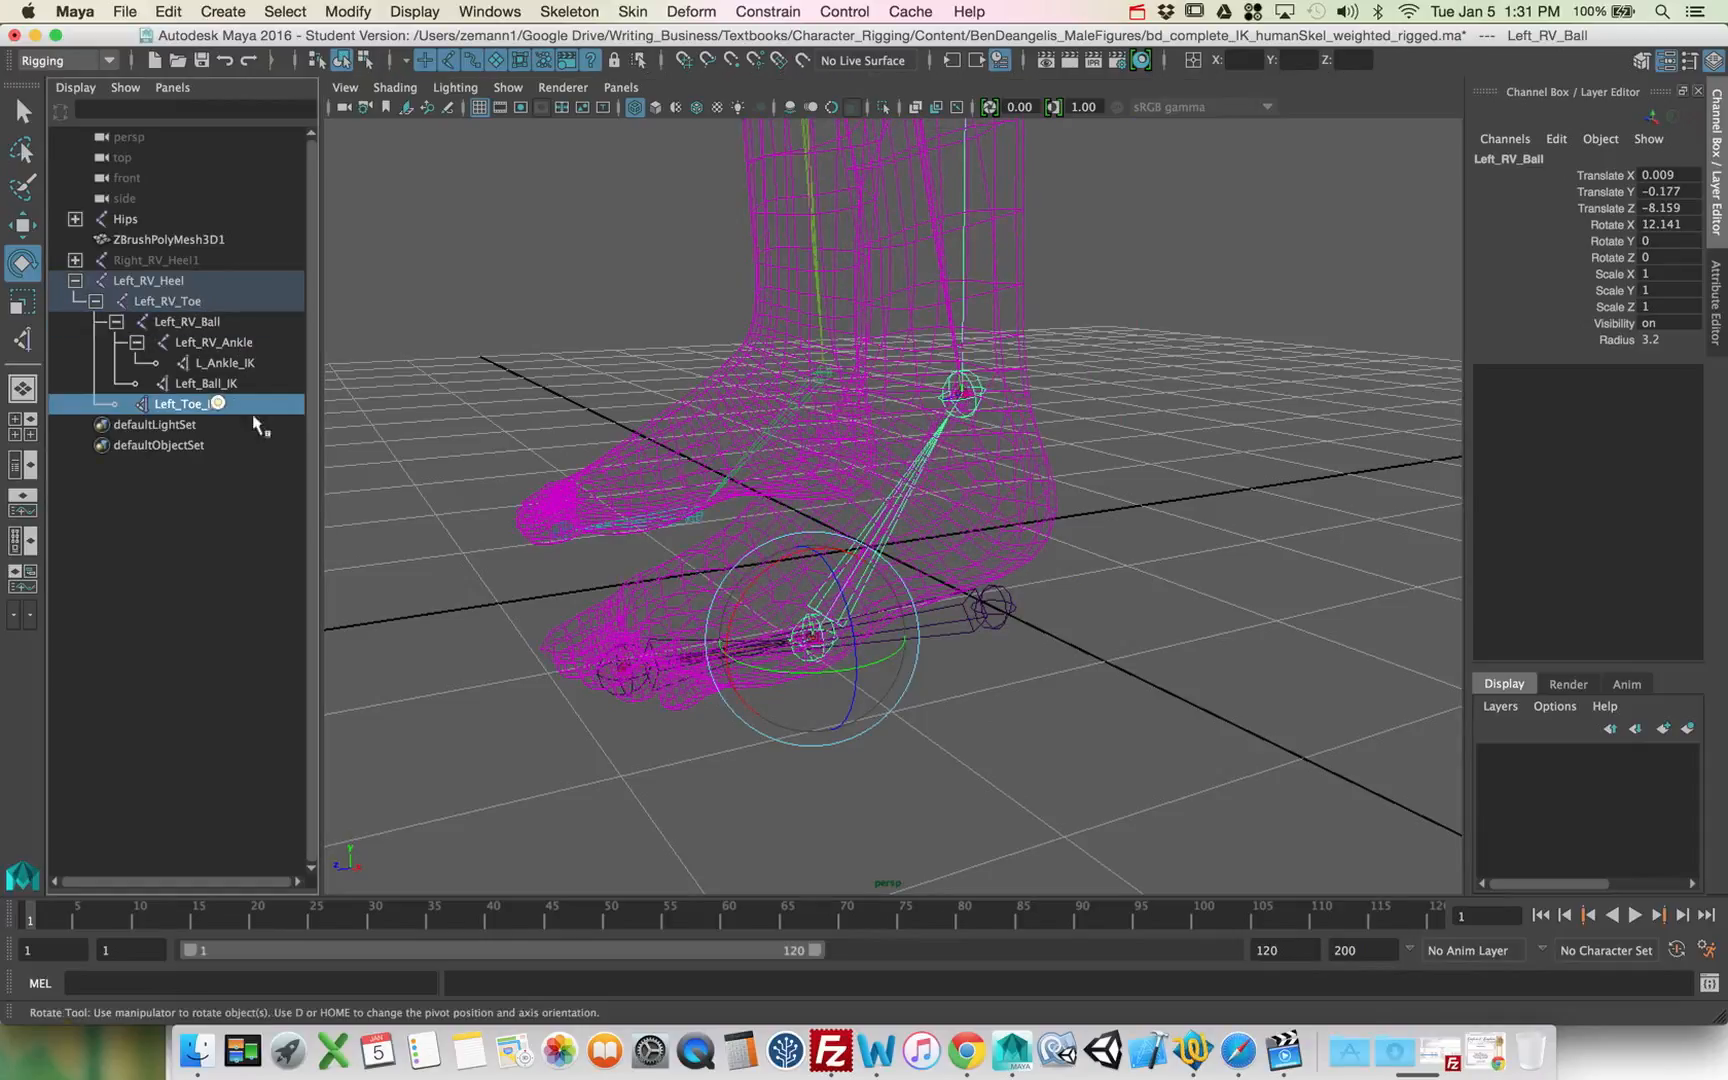
Step: Test-rotate Left_Toe_IK and the Left_RV_Ball joint around Y, undoing each rotation
{"action": "left_click_drag", "start_coordinate": [619, 703], "coordinate": [643, 706]}
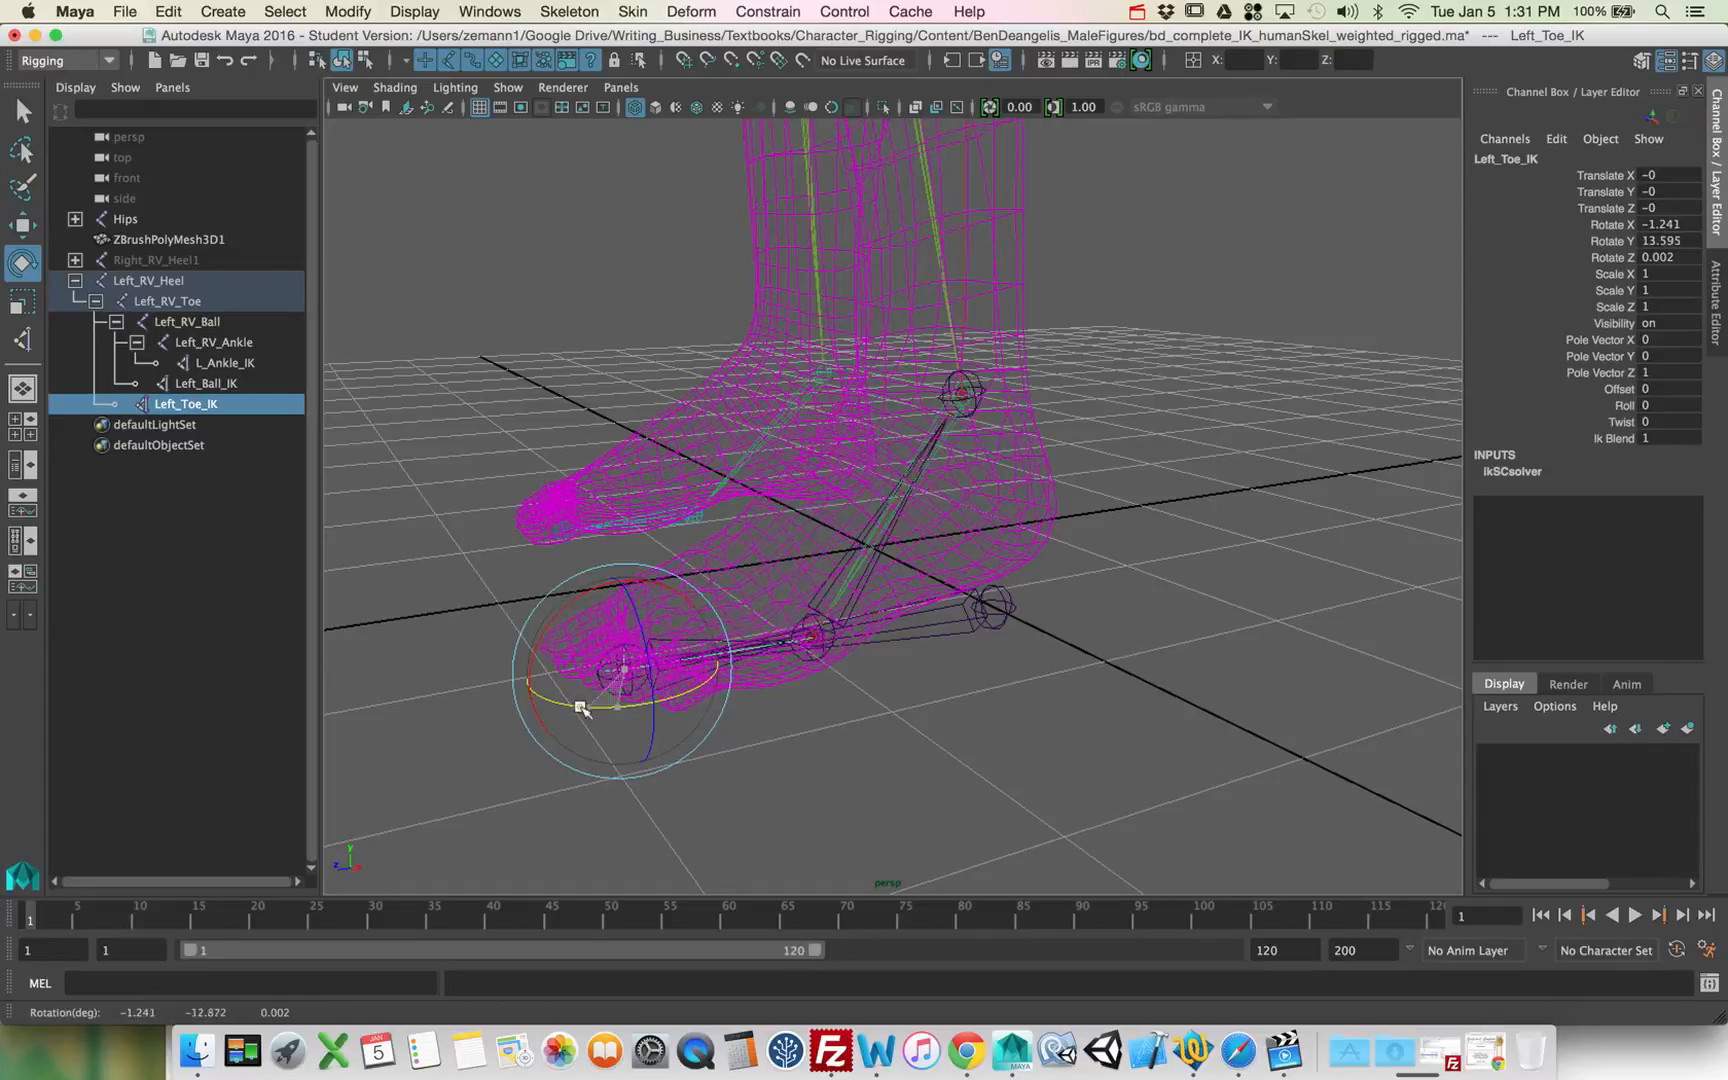
{"action": "key", "text": "z"}
{"action": "left_click", "coordinate": [226, 385]}
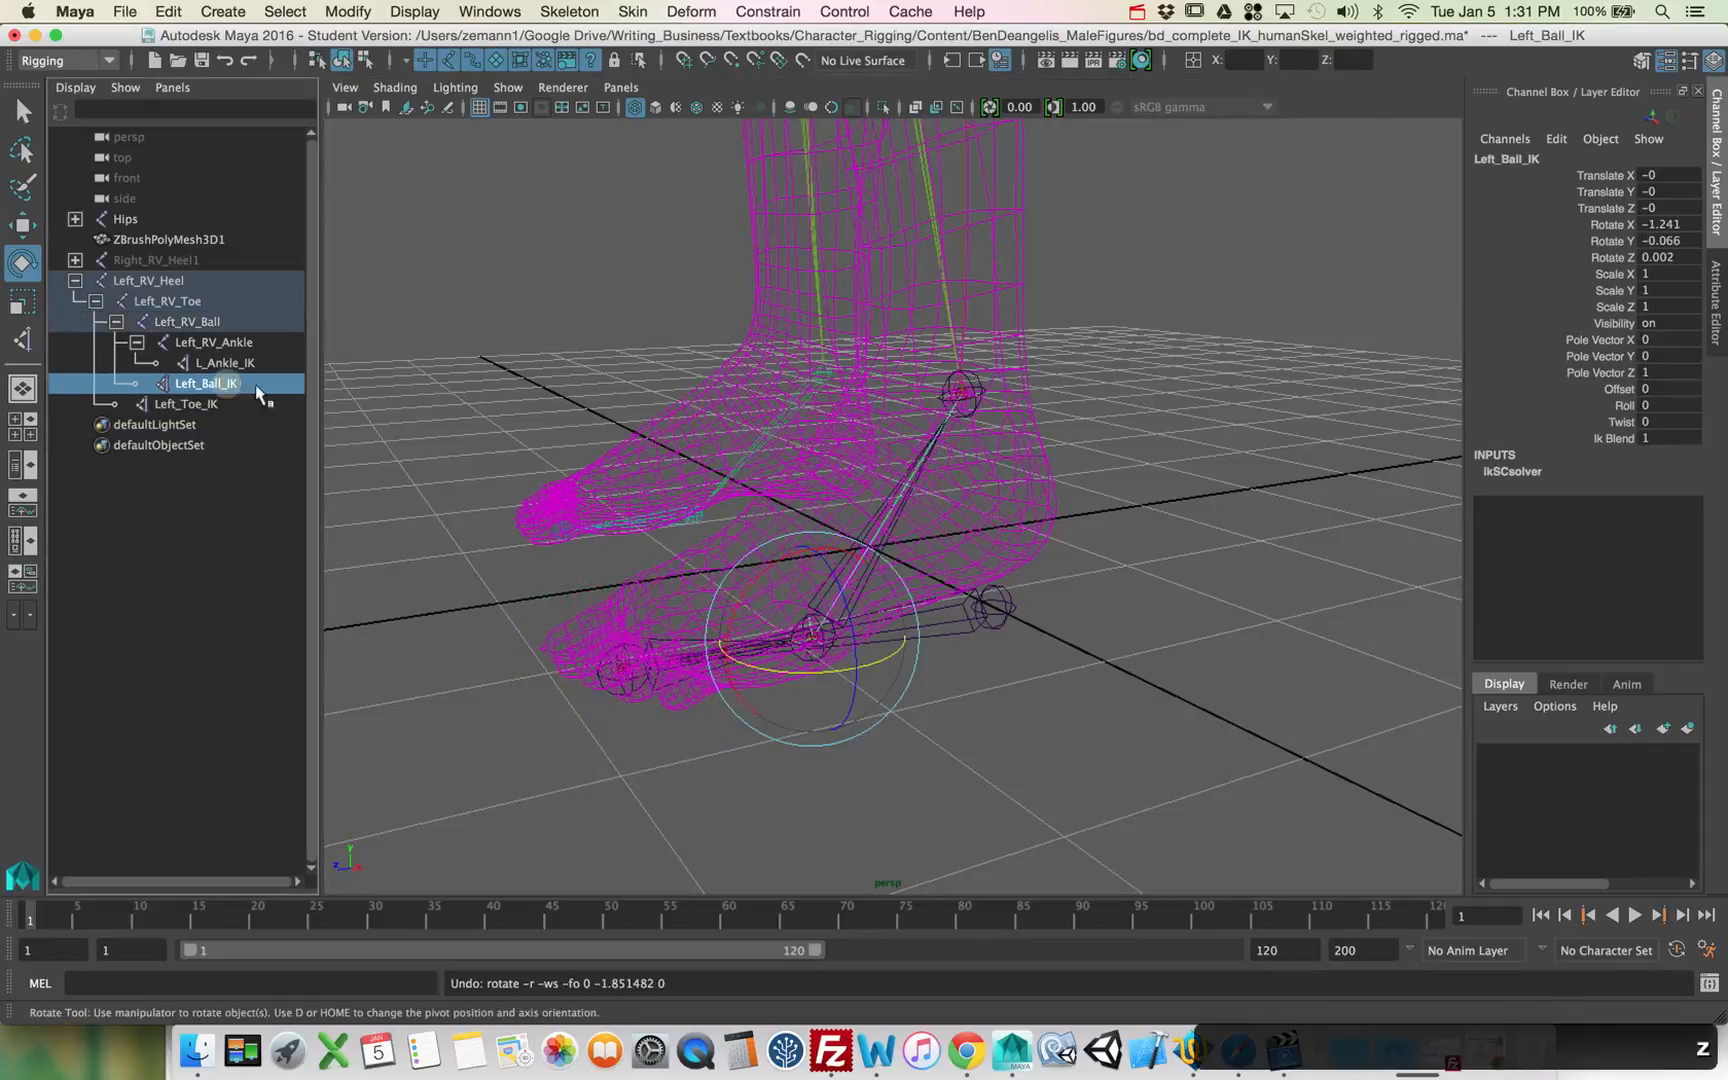
{"action": "left_click", "coordinate": [213, 318]}
{"action": "mouse_move", "coordinate": [837, 683]}
{"action": "left_mouse_down"}
{"action": "mouse_move", "coordinate": [872, 667]}
{"action": "mouse_move", "coordinate": [822, 679]}
{"action": "left_mouse_up"}
{"action": "key", "text": "z"}
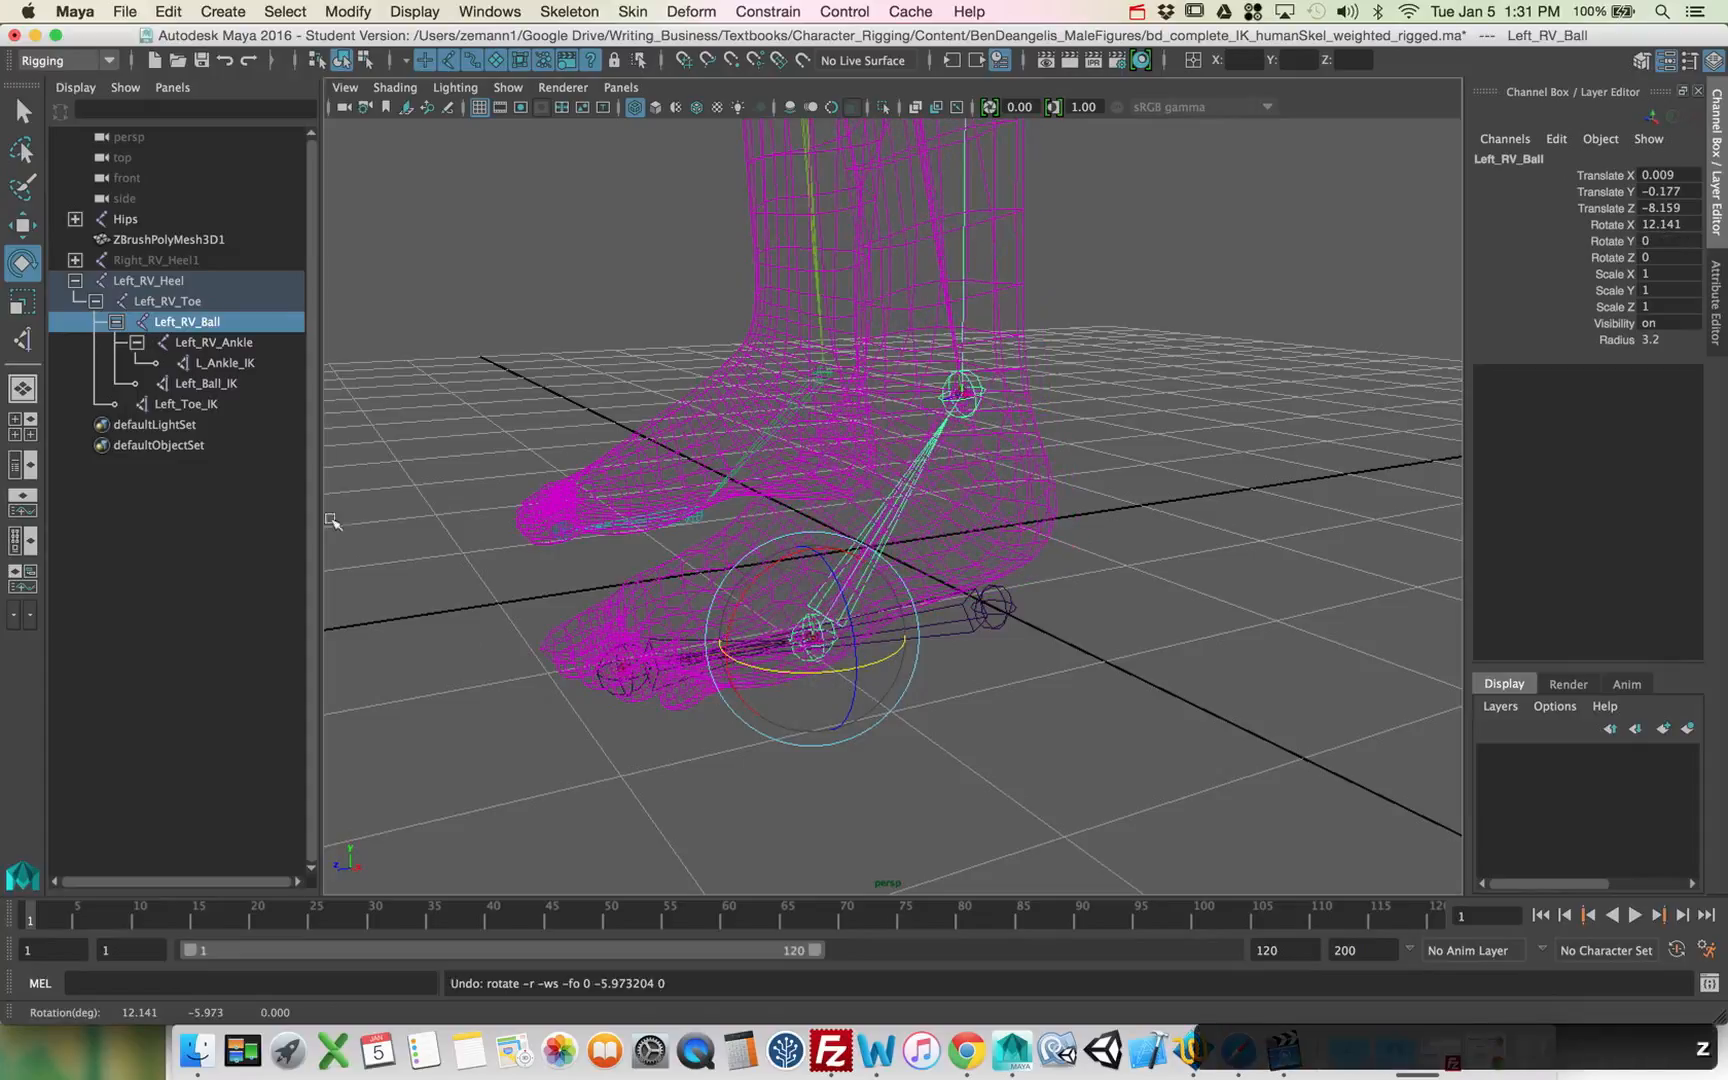
{"action": "left_click", "coordinate": [222, 407]}
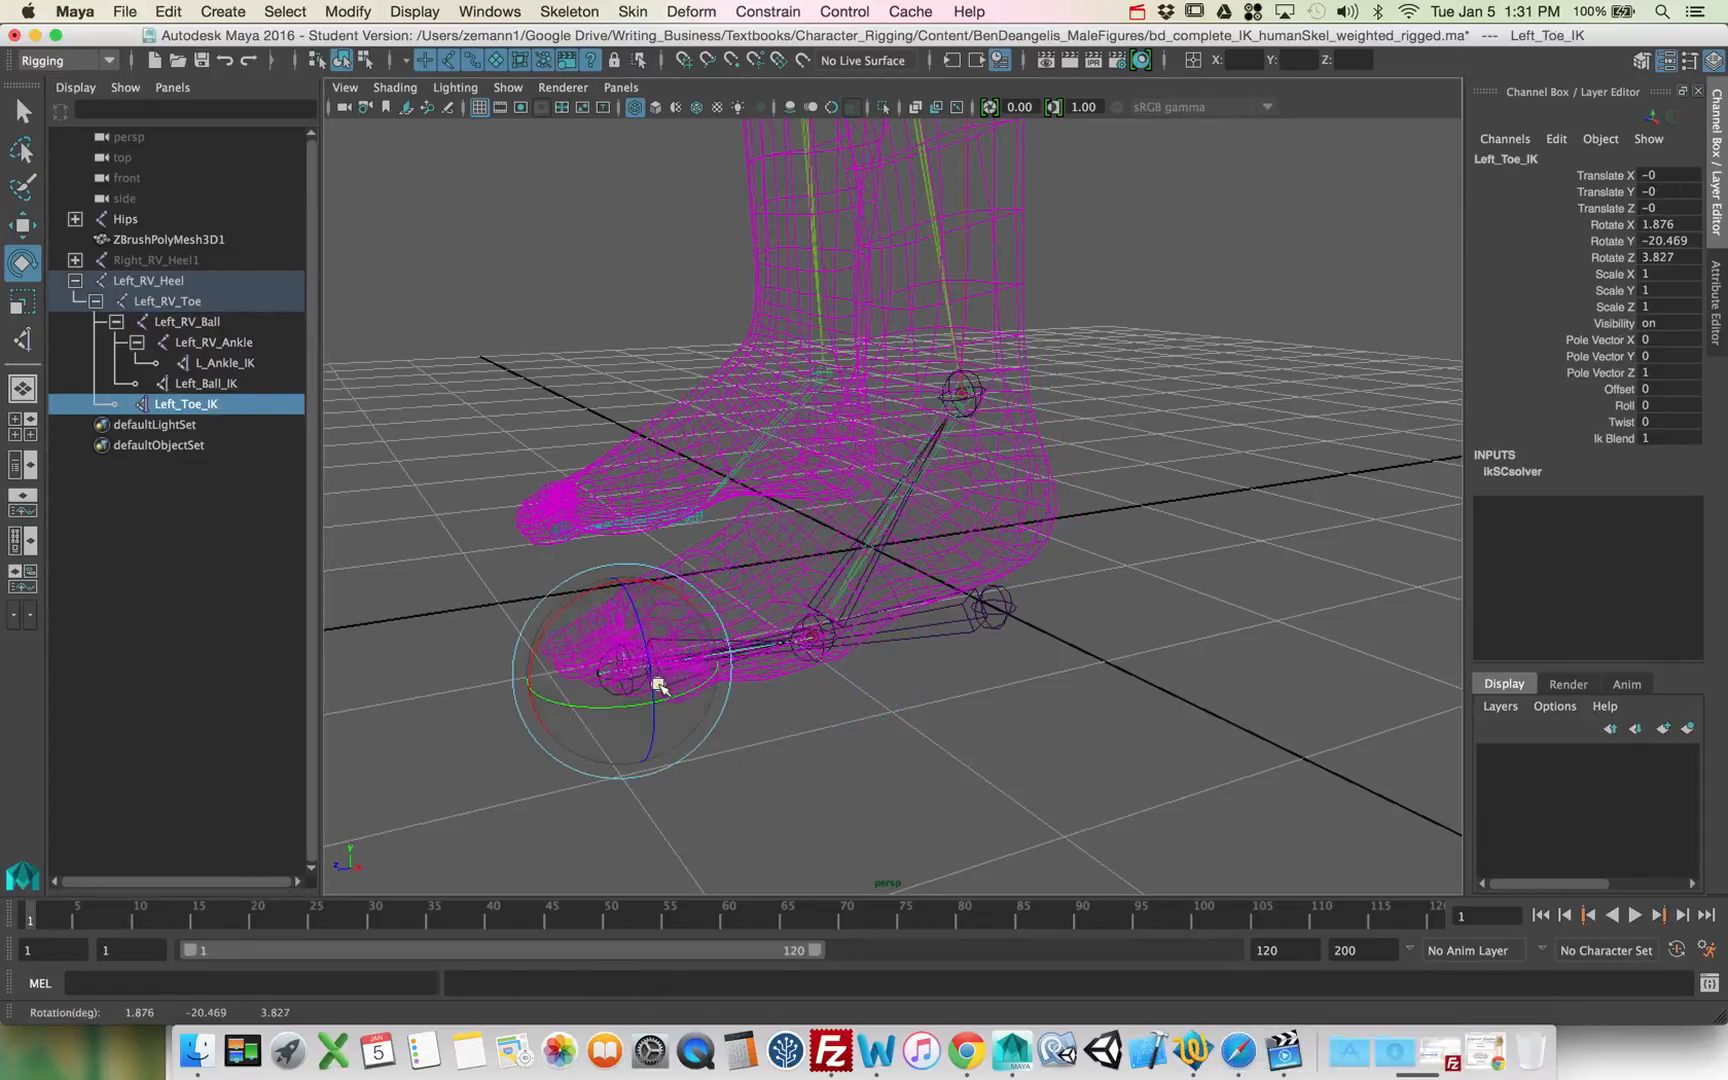
{"action": "key", "text": "z"}
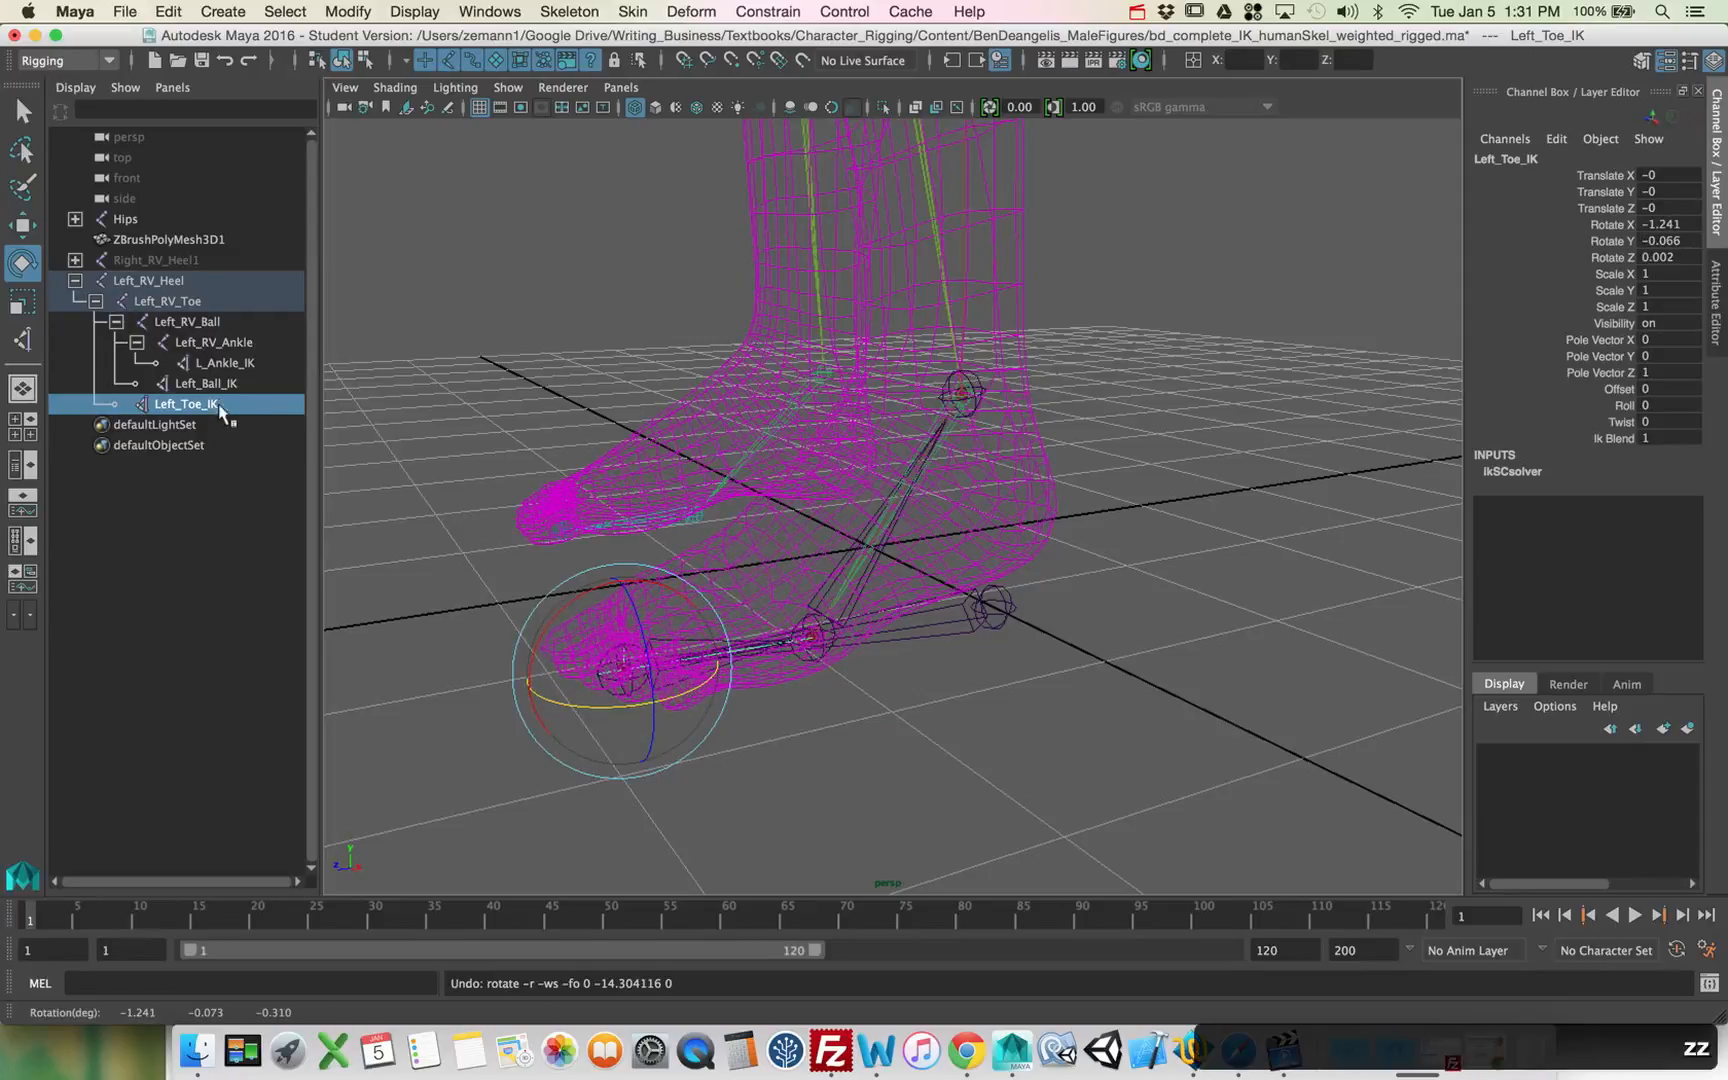
Step: Test-rotate the Left_RV_Toe joint around Y in shaded display, and reset its Rotate Y to 0
{"action": "left_click", "coordinate": [116, 321]}
{"action": "left_click", "coordinate": [145, 301]}
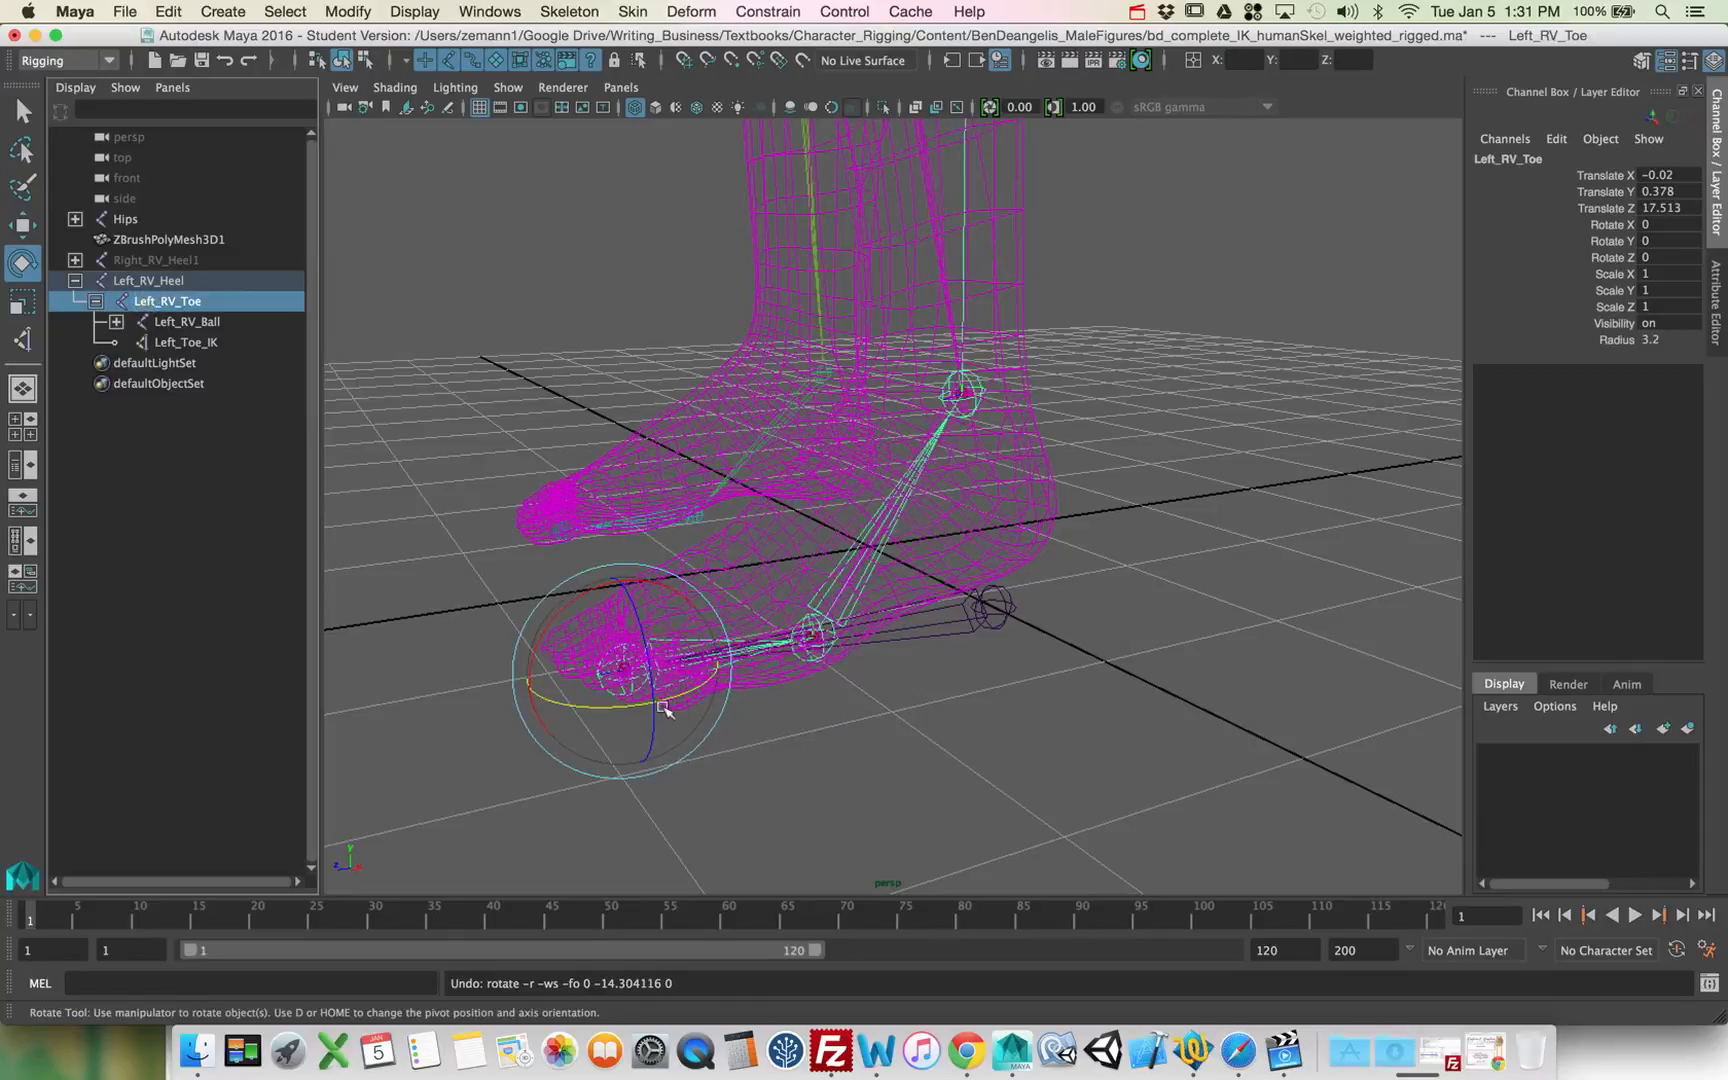
{"action": "mouse_move", "coordinate": [662, 708]}
{"action": "left_mouse_down"}
{"action": "mouse_move", "coordinate": [690, 702]}
{"action": "mouse_move", "coordinate": [598, 712]}
{"action": "mouse_move", "coordinate": [713, 702]}
{"action": "mouse_move", "coordinate": [663, 698]}
{"action": "left_mouse_up"}
{"action": "key", "text": "5"}
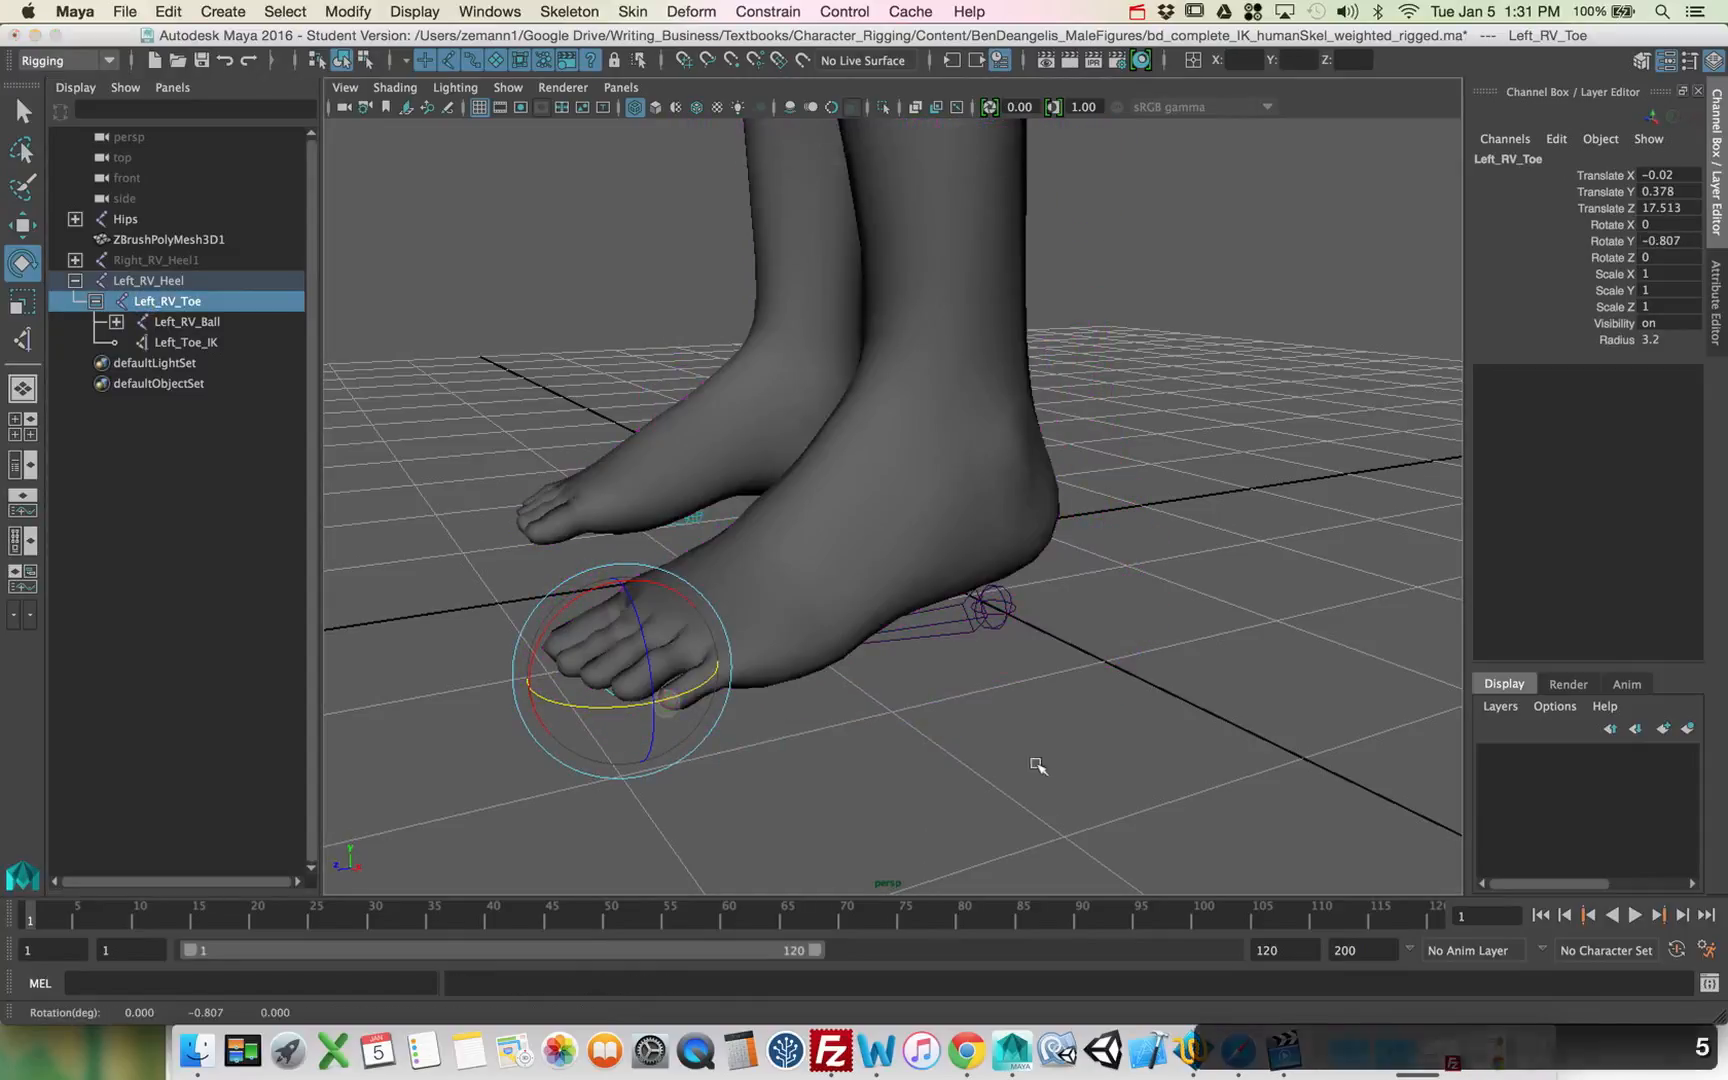
{"action": "mouse_move", "coordinate": [1037, 766]}
{"action": "middle_mouse_down"}
{"action": "mouse_move", "coordinate": [1080, 777]}
{"action": "mouse_move", "coordinate": [941, 791]}
{"action": "mouse_move", "coordinate": [1092, 822]}
{"action": "mouse_move", "coordinate": [926, 825]}
{"action": "mouse_move", "coordinate": [1045, 837]}
{"action": "middle_mouse_up"}
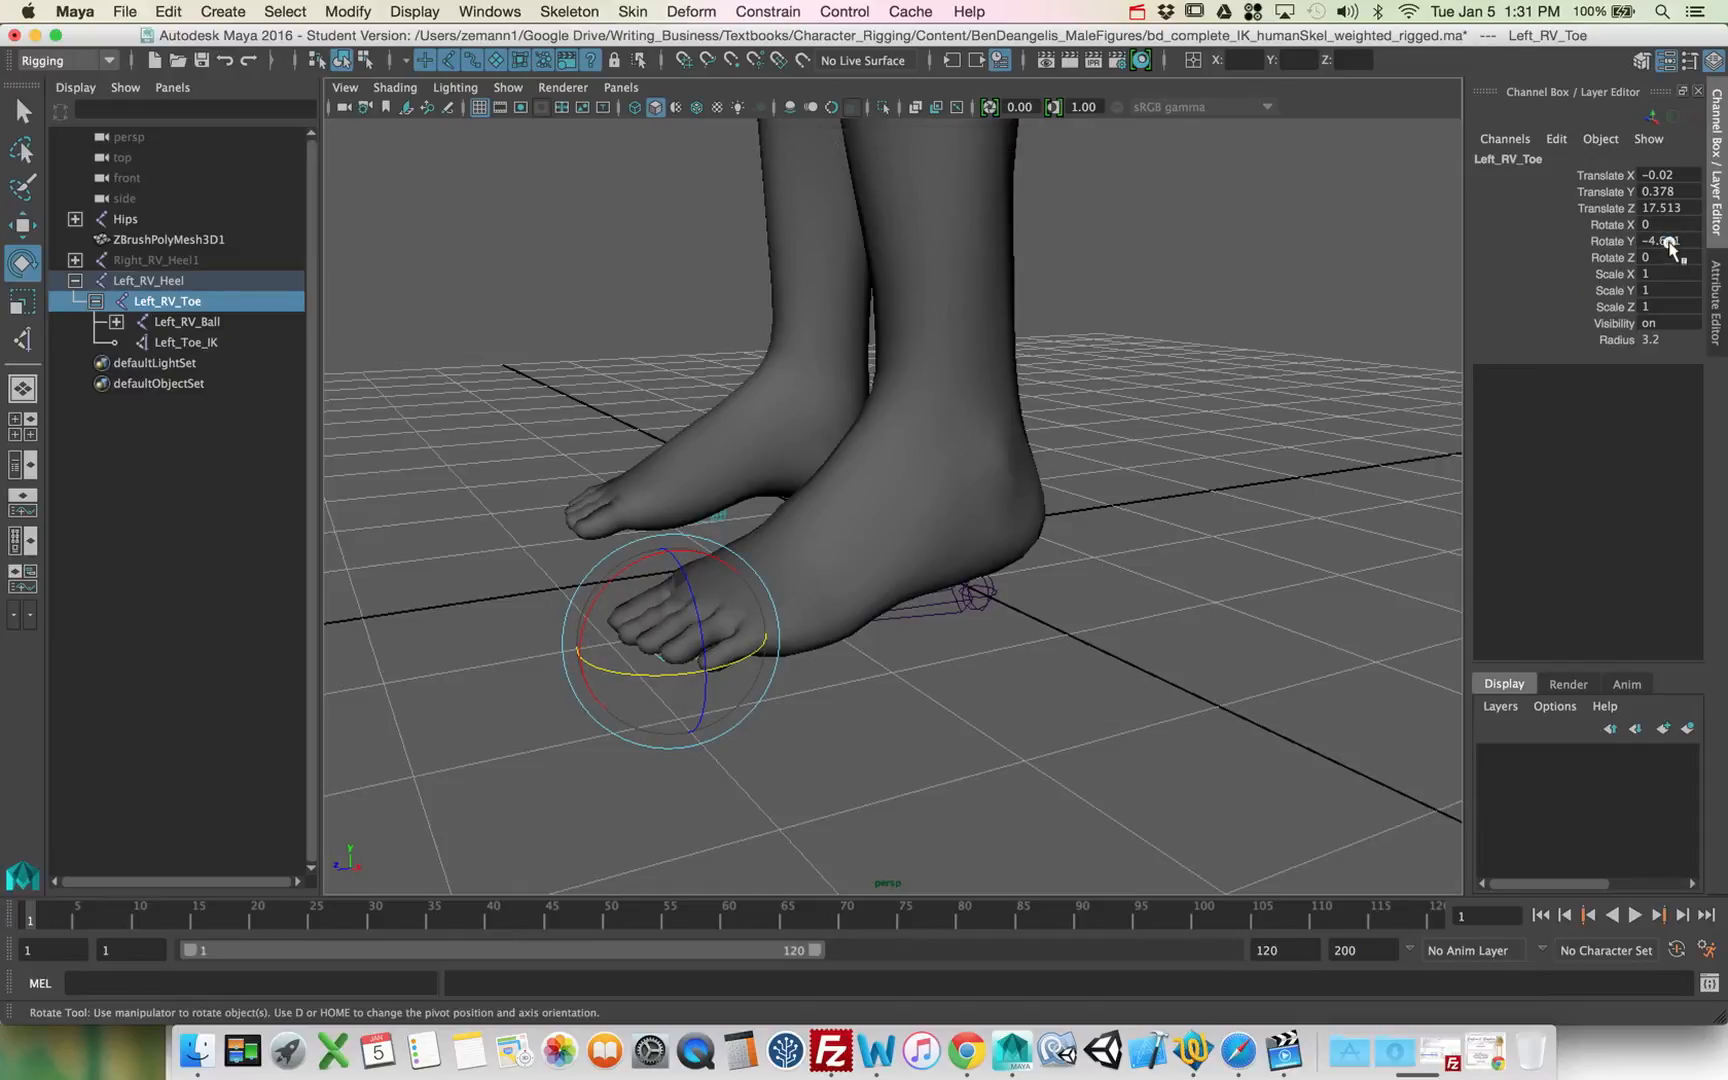
{"action": "type", "text": "0"}
{"action": "key", "text": "Return"}
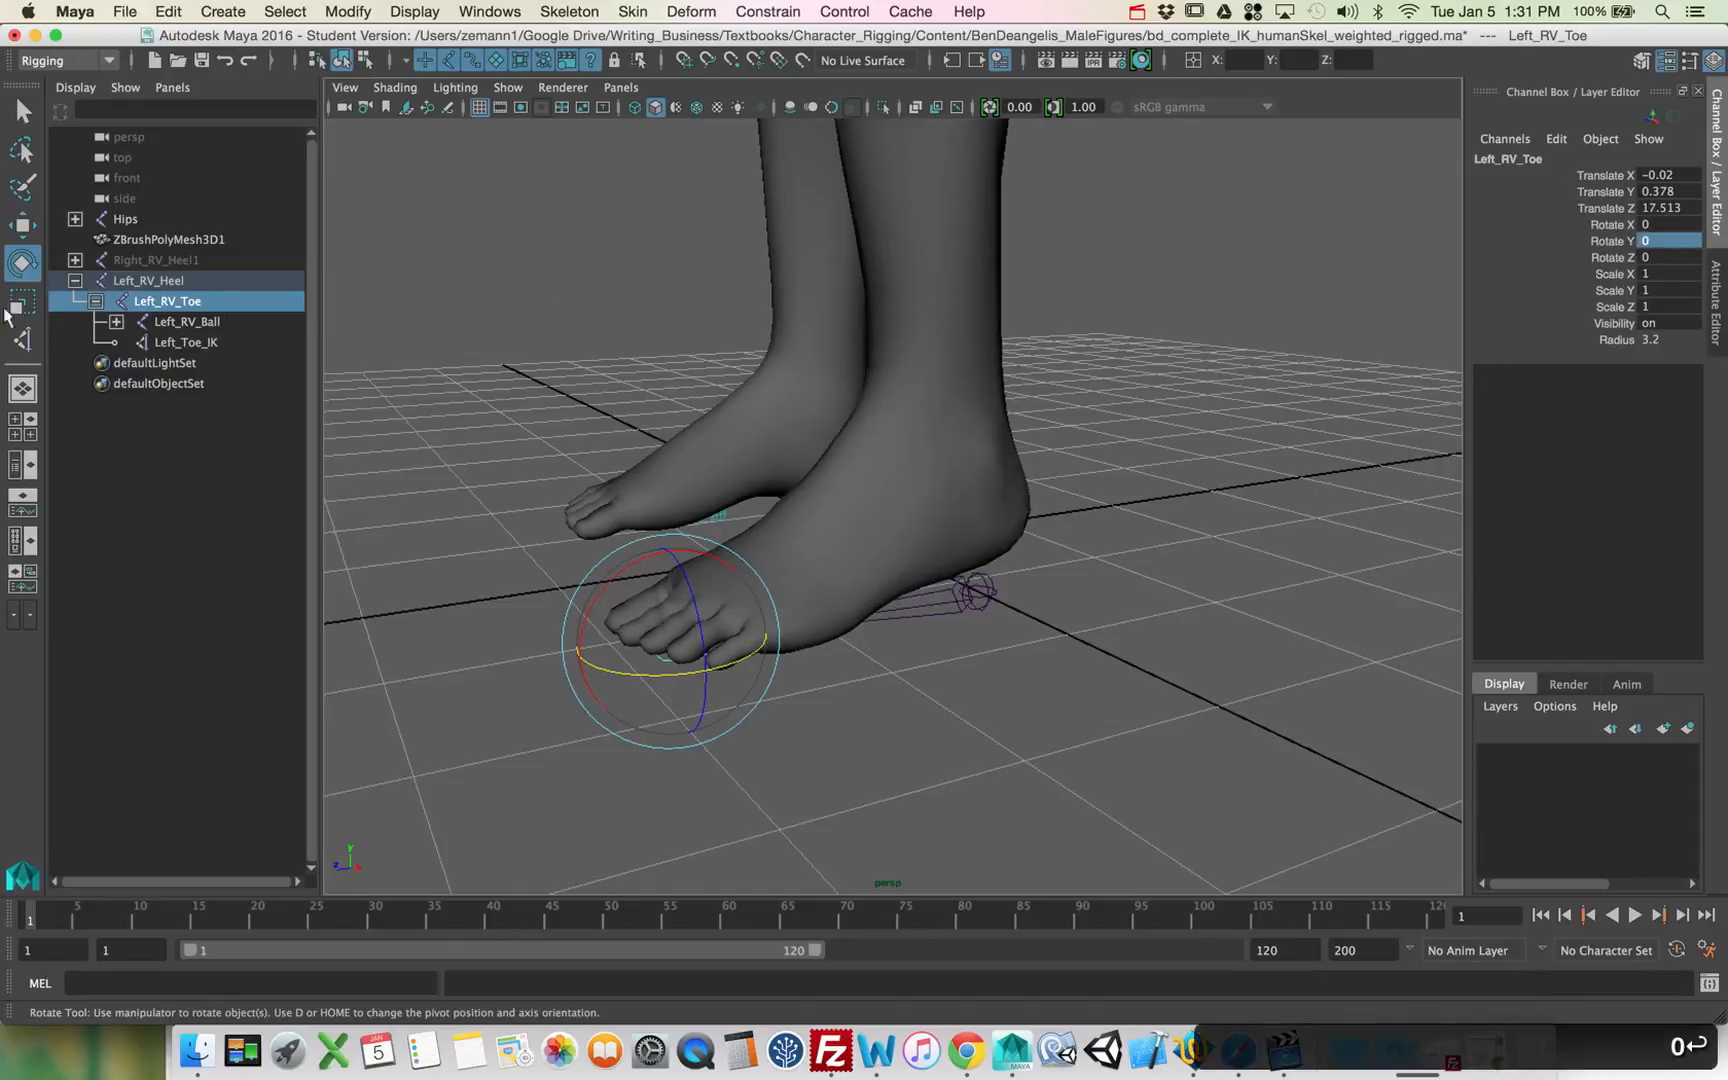
Step: Expand the Left_RV_Ball hierarchy, collapse Left_RV_Ankle, and set Left_RV_Ball's Rotate X to 0
{"action": "left_click", "coordinate": [168, 321]}
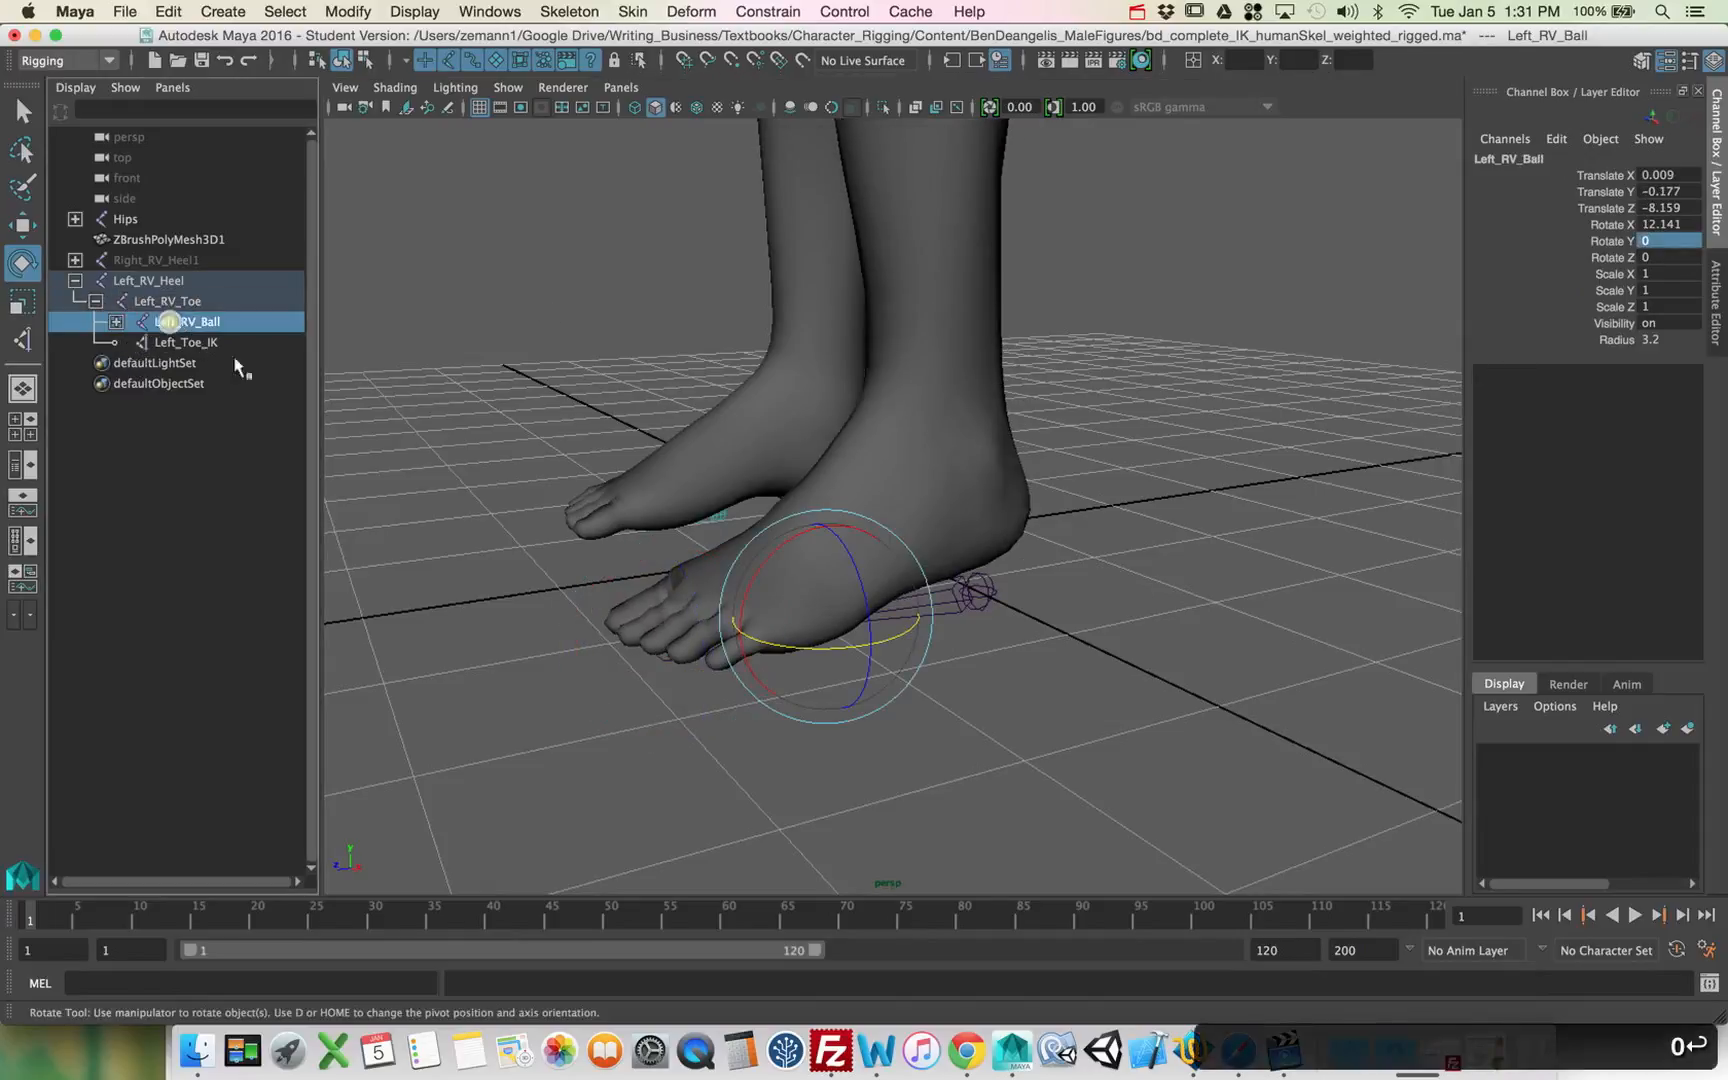
{"action": "left_click", "coordinate": [115, 322]}
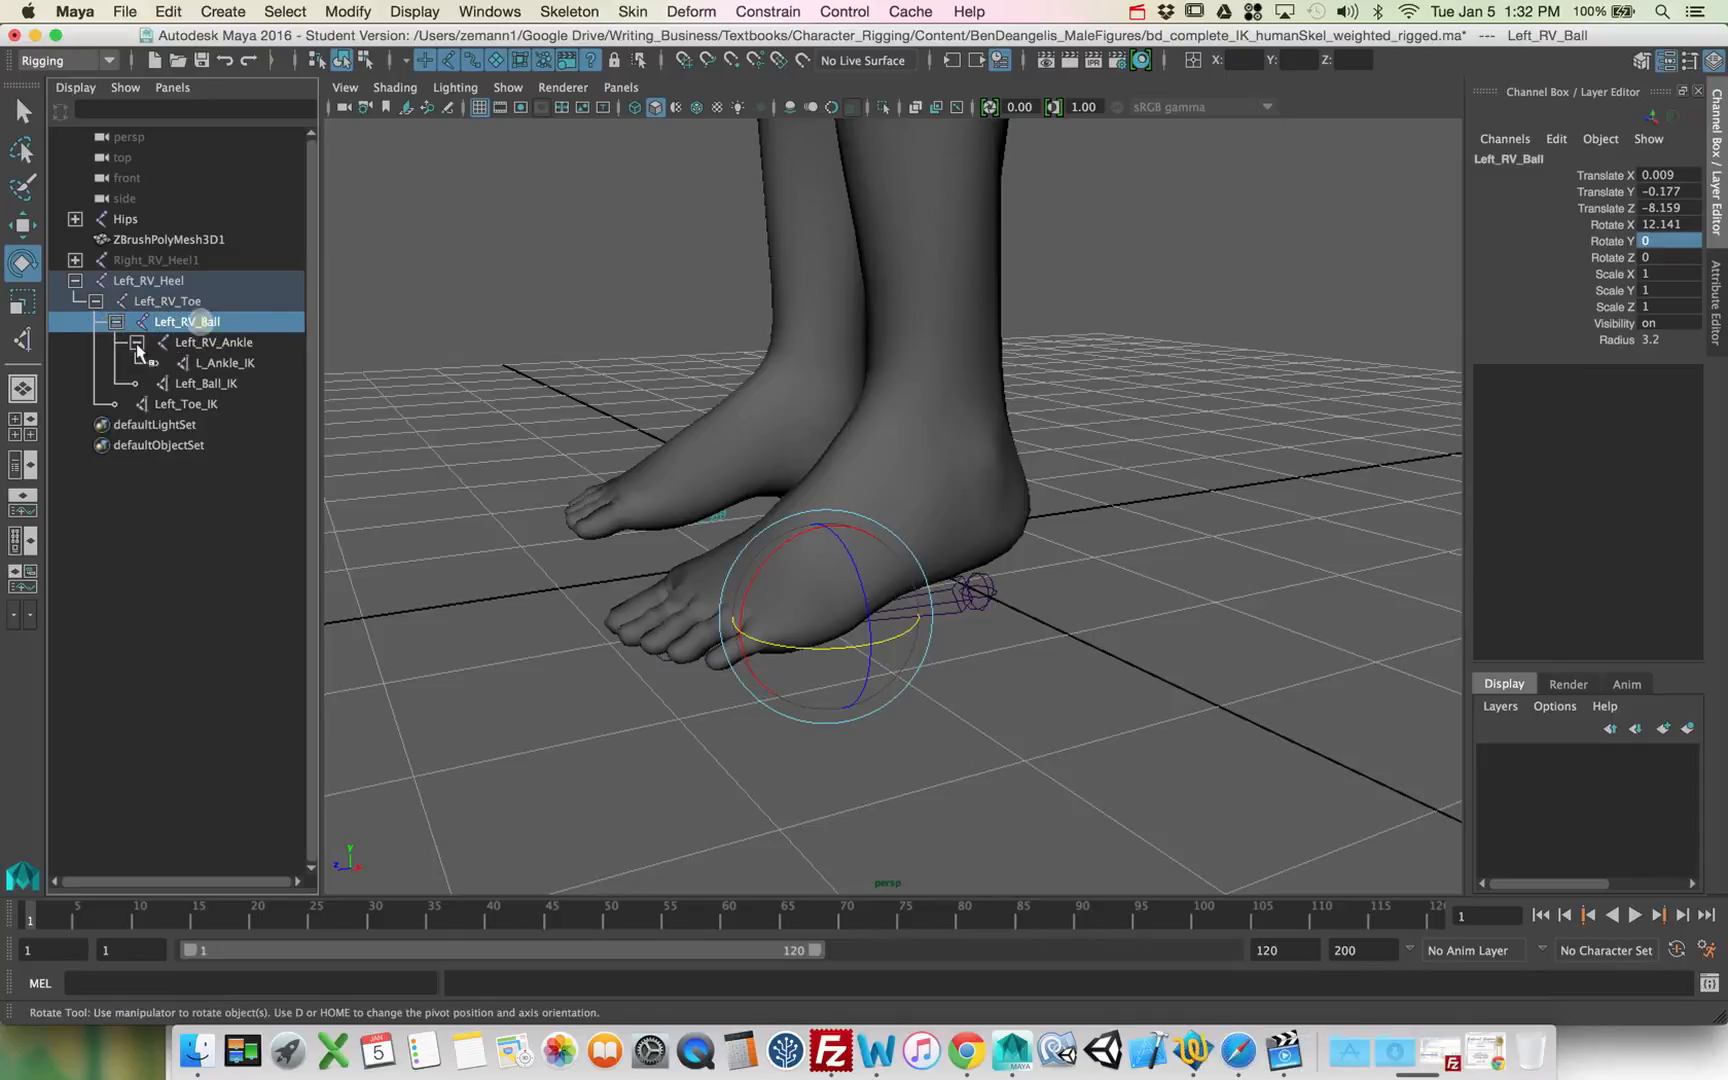
{"action": "left_click", "coordinate": [216, 342]}
{"action": "left_click", "coordinate": [237, 322]}
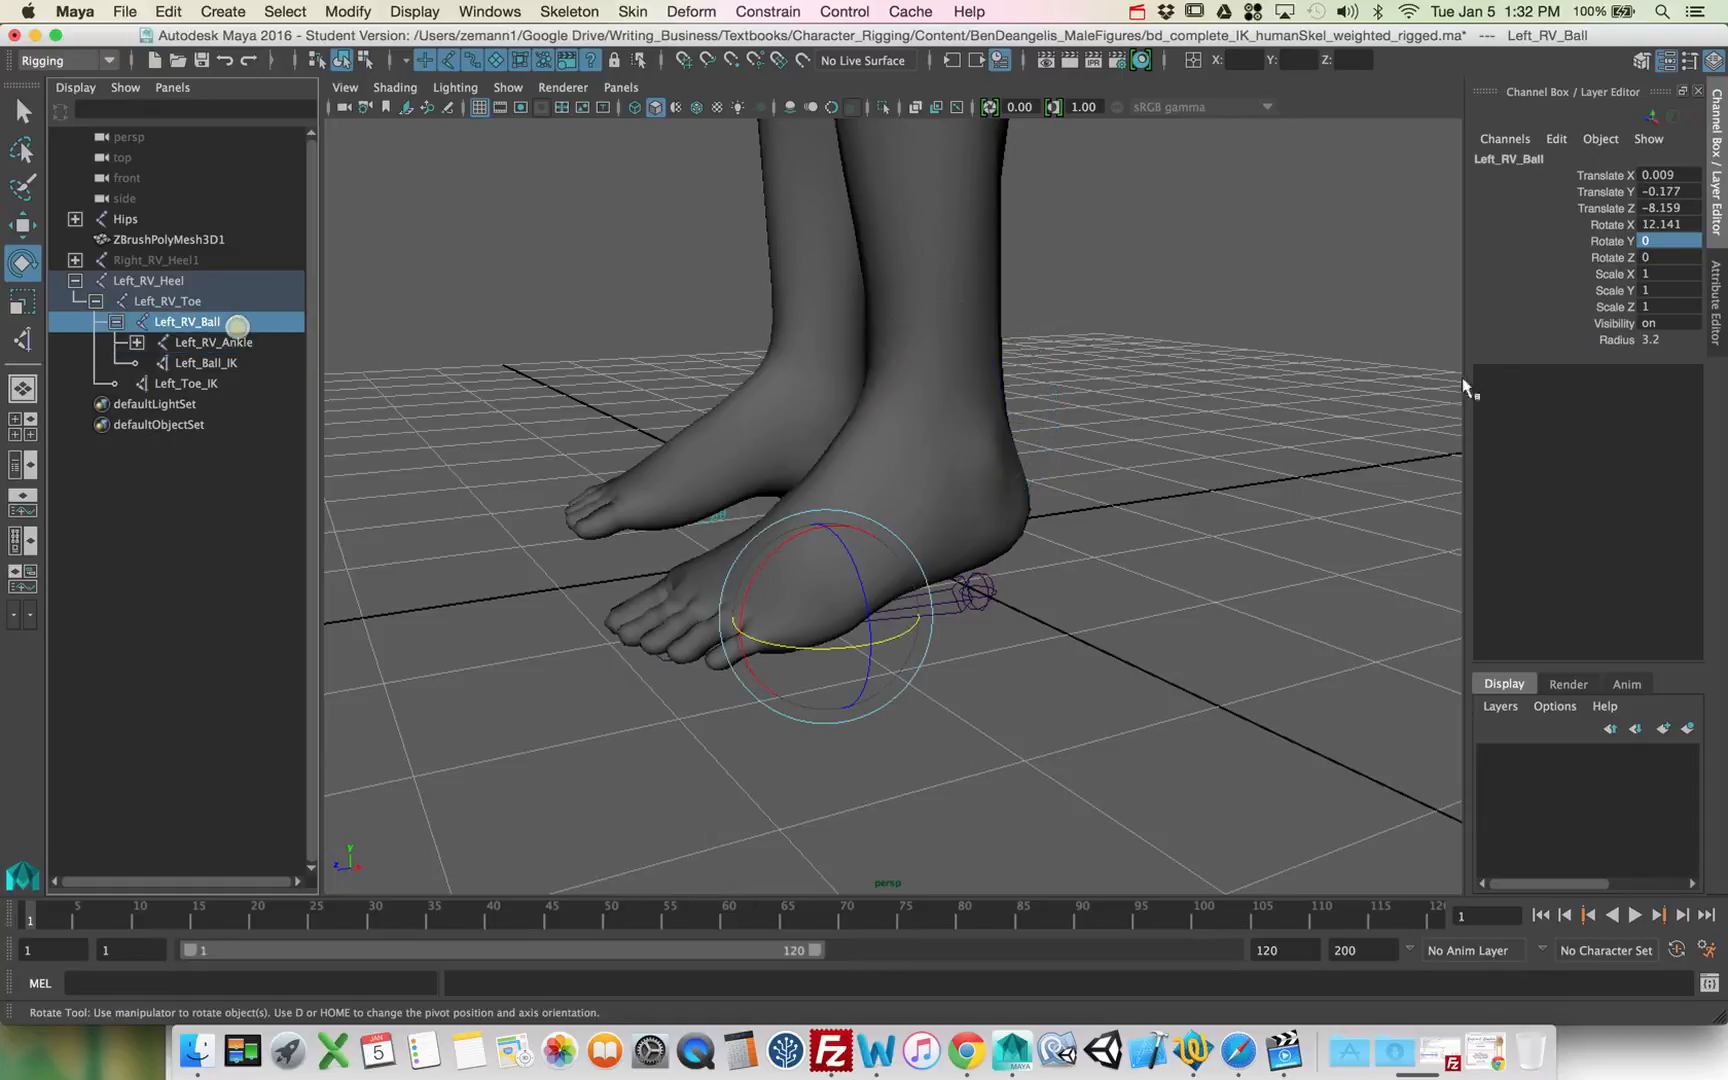
{"action": "left_click", "coordinate": [1670, 225]}
{"action": "type", "text": "0"}
{"action": "key", "text": "Return"}
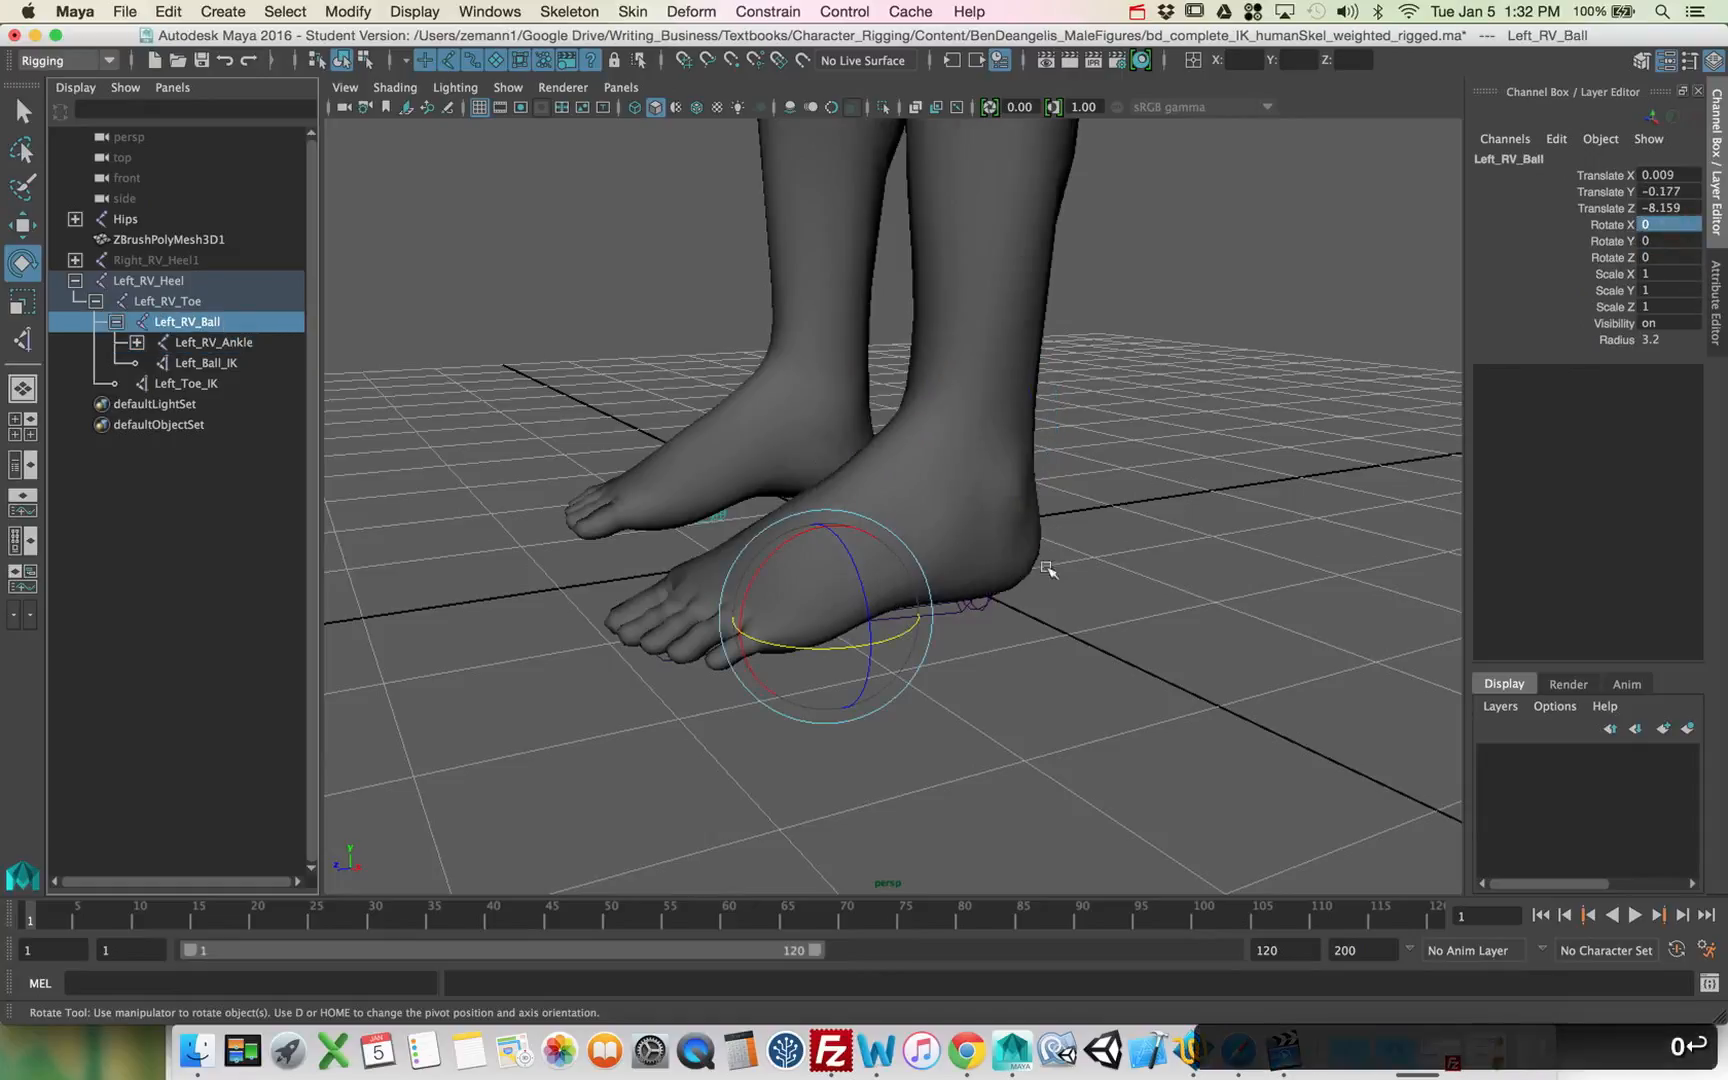
Step: Select the Left_RV_Heel joint in wireframe display and, in shaded display, move it to about X 10.9, Y 1.5, Z 4.3
{"action": "left_click_drag", "start_coordinate": [1047, 568], "coordinate": [910, 592], "text": "alt"}
{"action": "key", "text": "q"}
{"action": "key", "text": "4"}
{"action": "left_click", "coordinate": [1020, 538]}
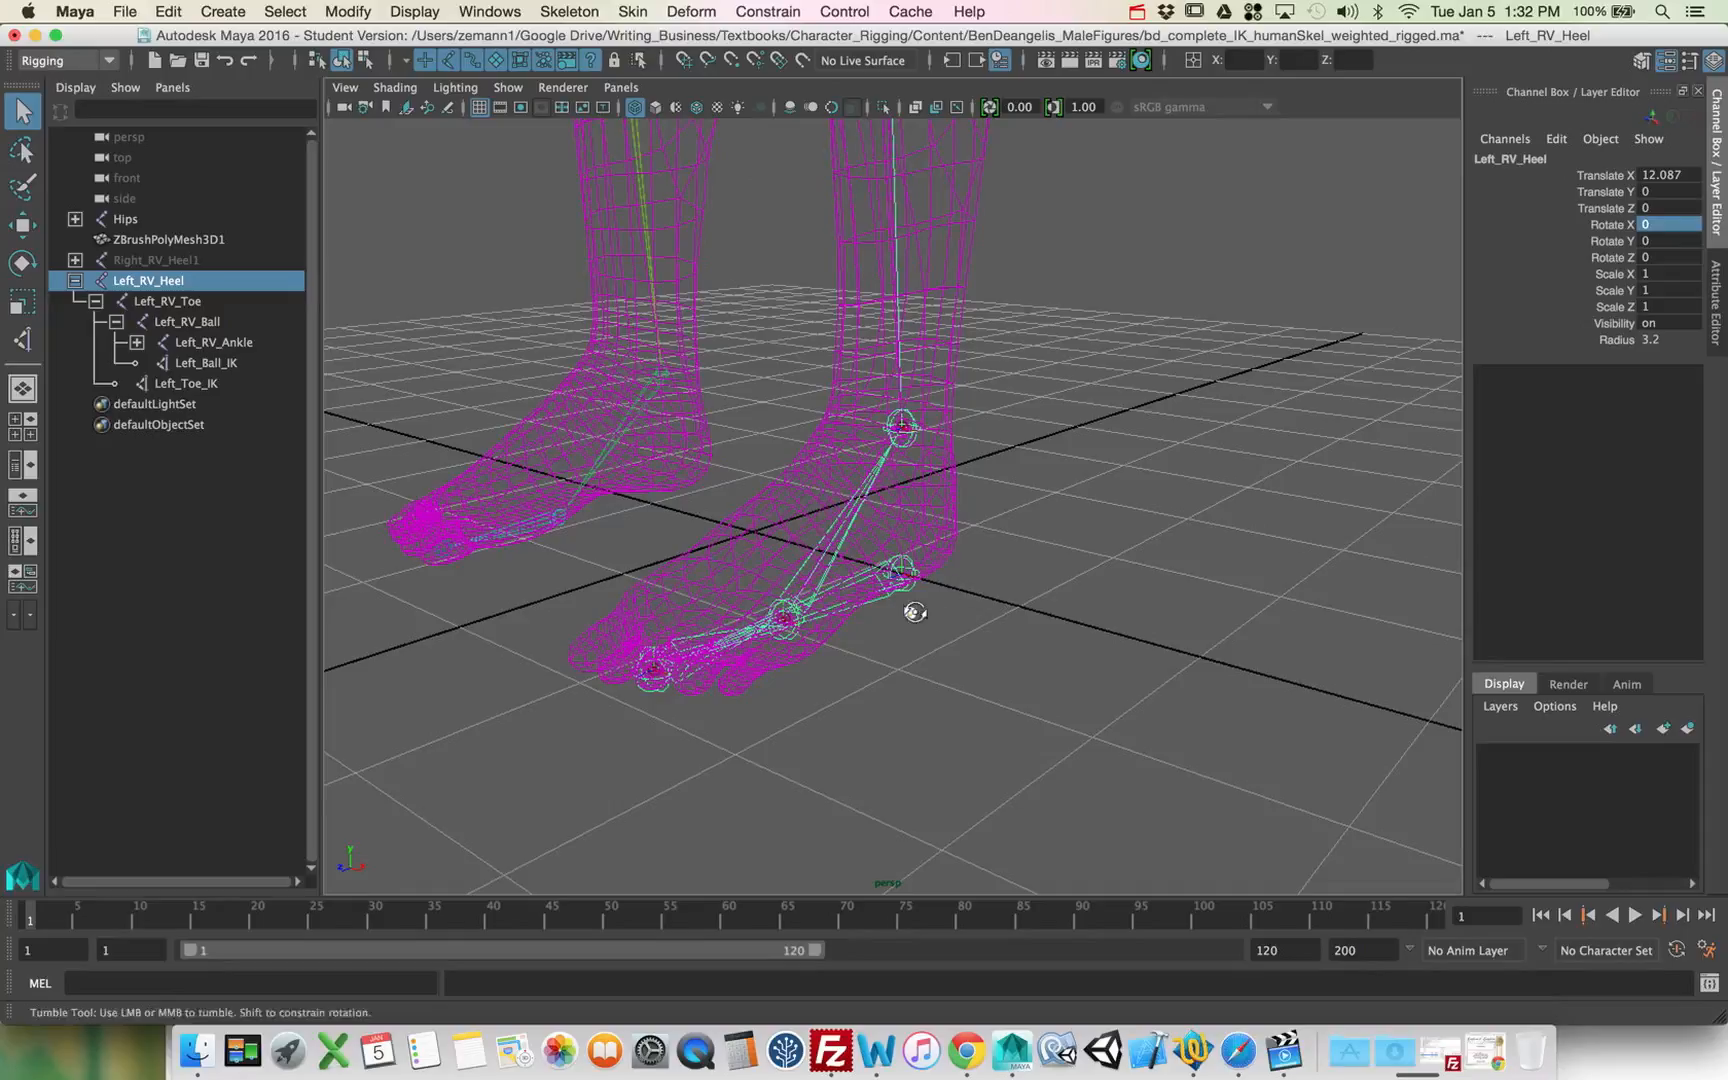
{"action": "left_click_drag", "start_coordinate": [915, 612], "coordinate": [889, 617], "text": "alt"}
{"action": "left_click_drag", "start_coordinate": [1025, 680], "coordinate": [956, 655], "text": "alt"}
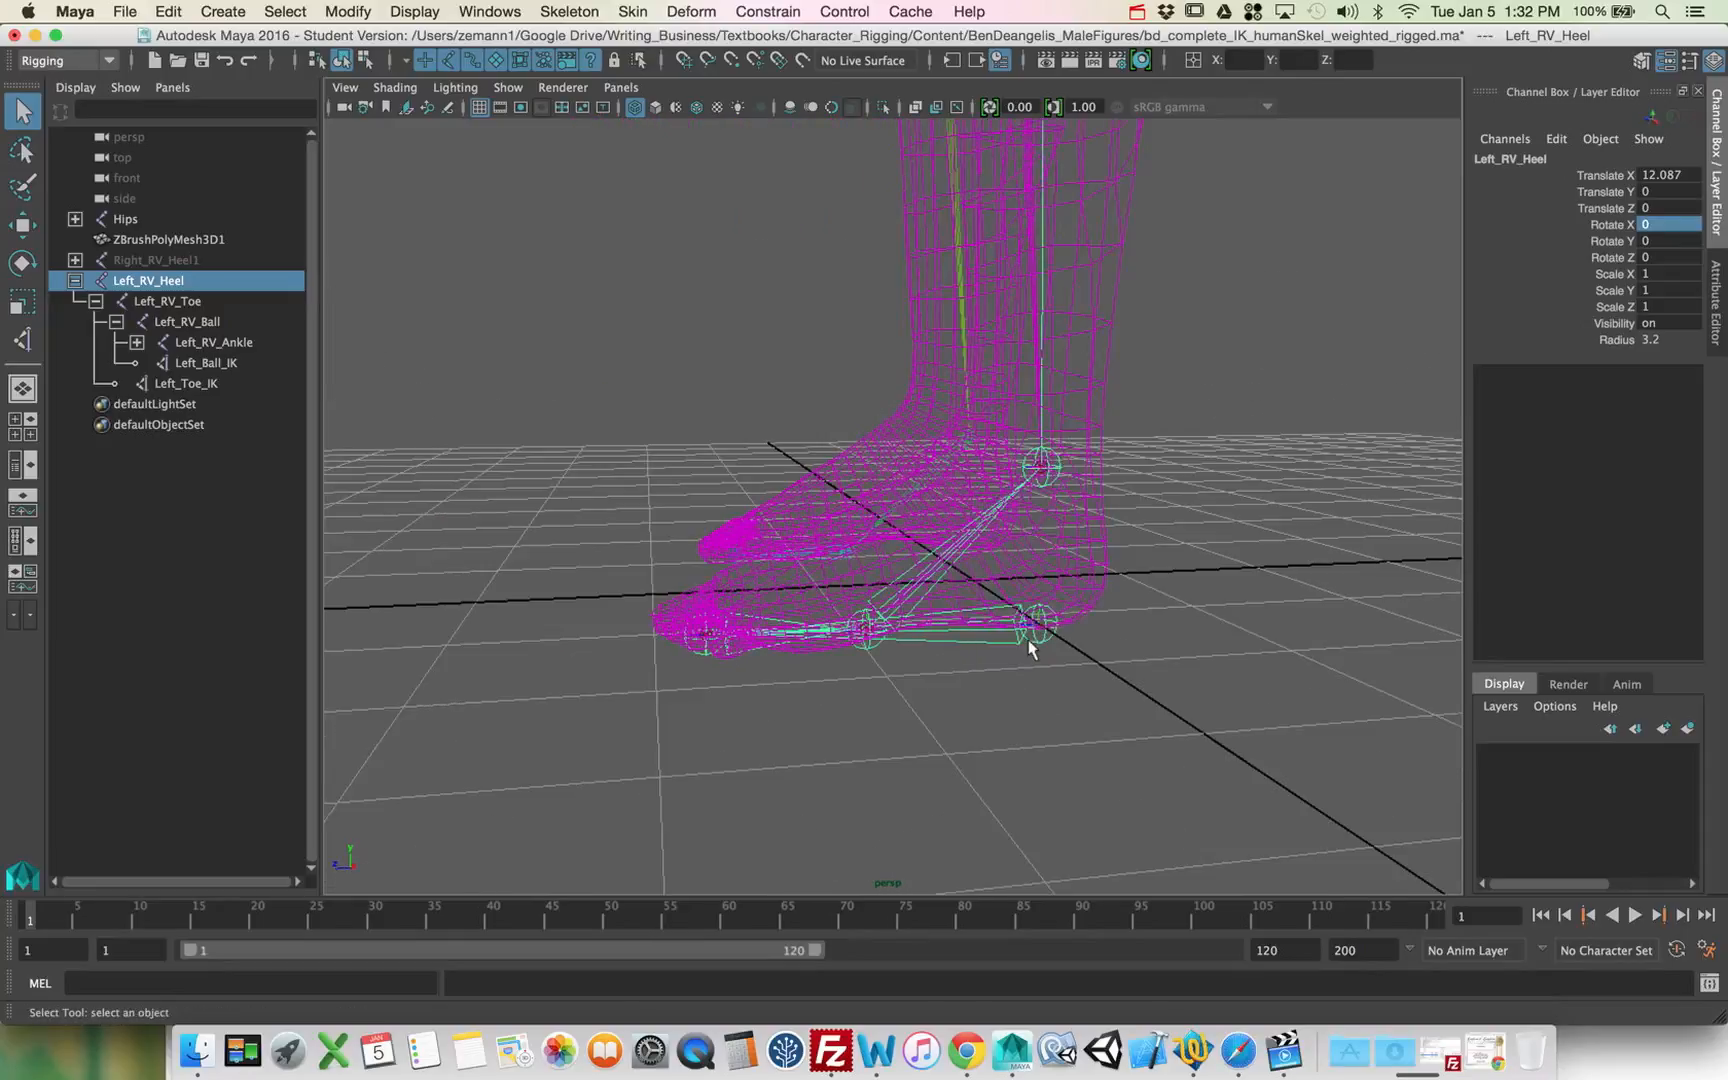
{"action": "key", "text": "e"}
{"action": "key", "text": "5"}
{"action": "left_click", "coordinate": [1257, 765]}
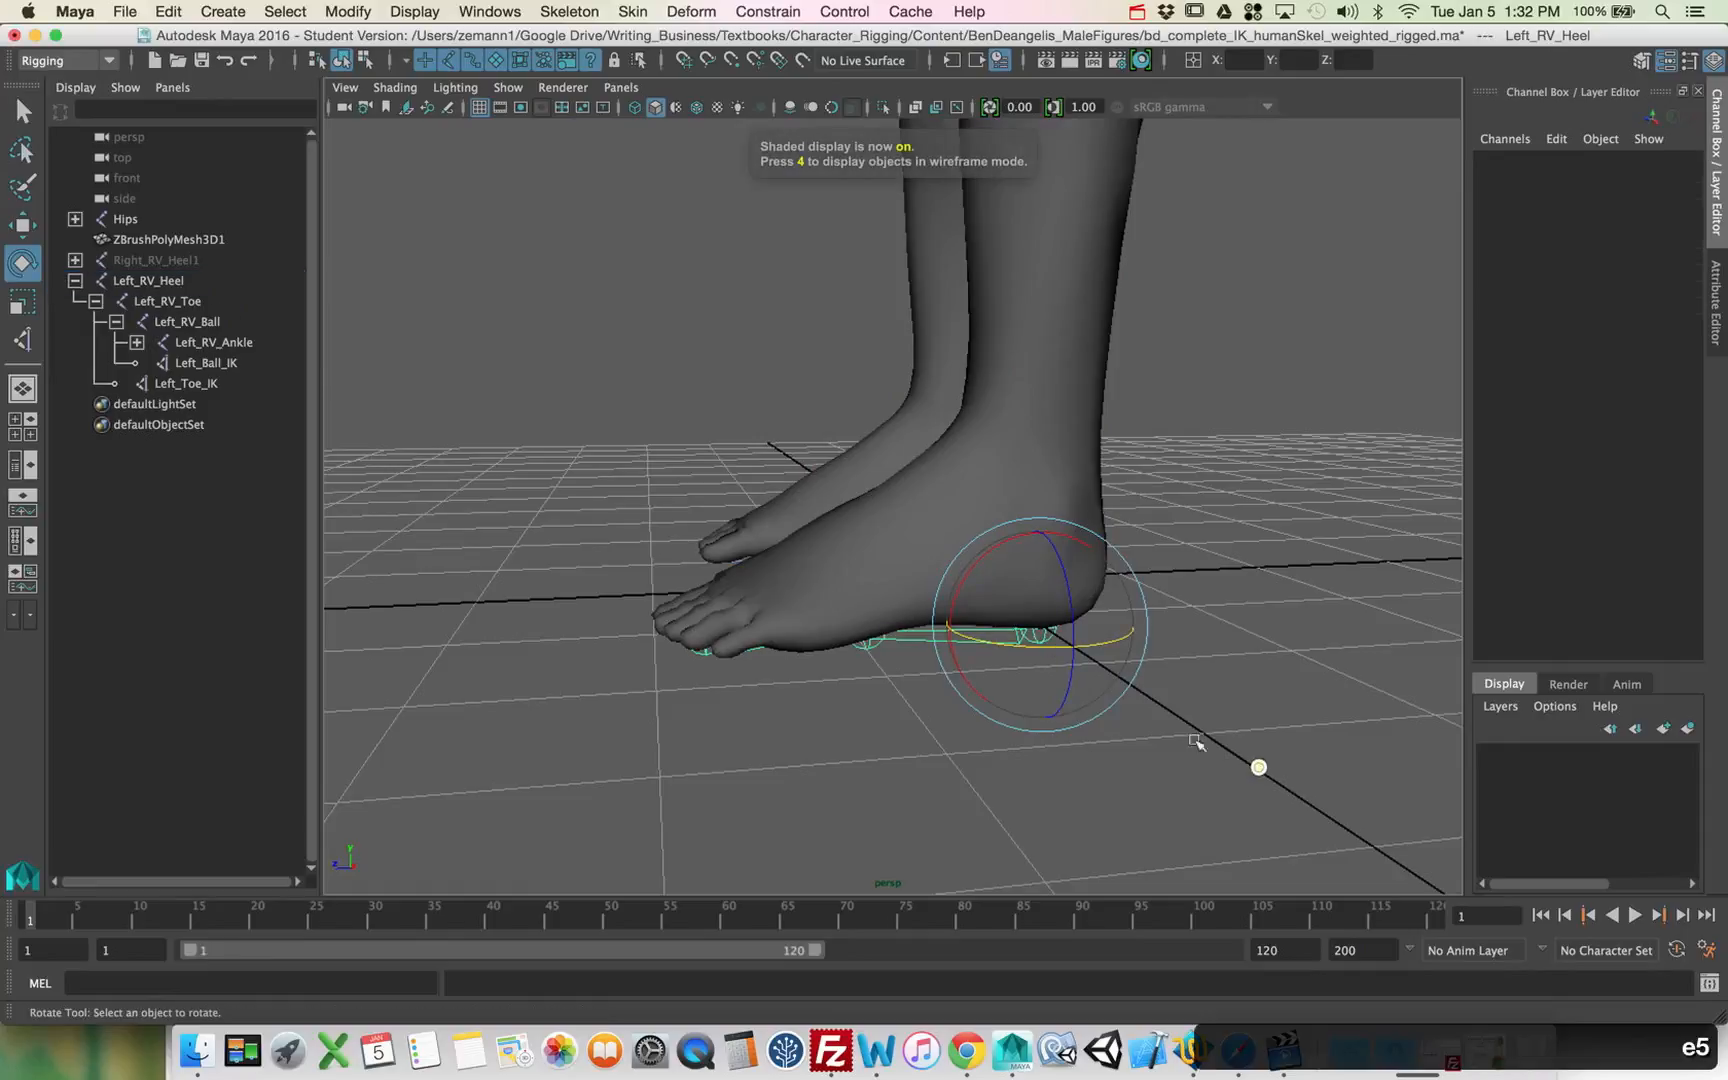
{"action": "left_click", "coordinate": [1037, 641]}
{"action": "key", "text": "w"}
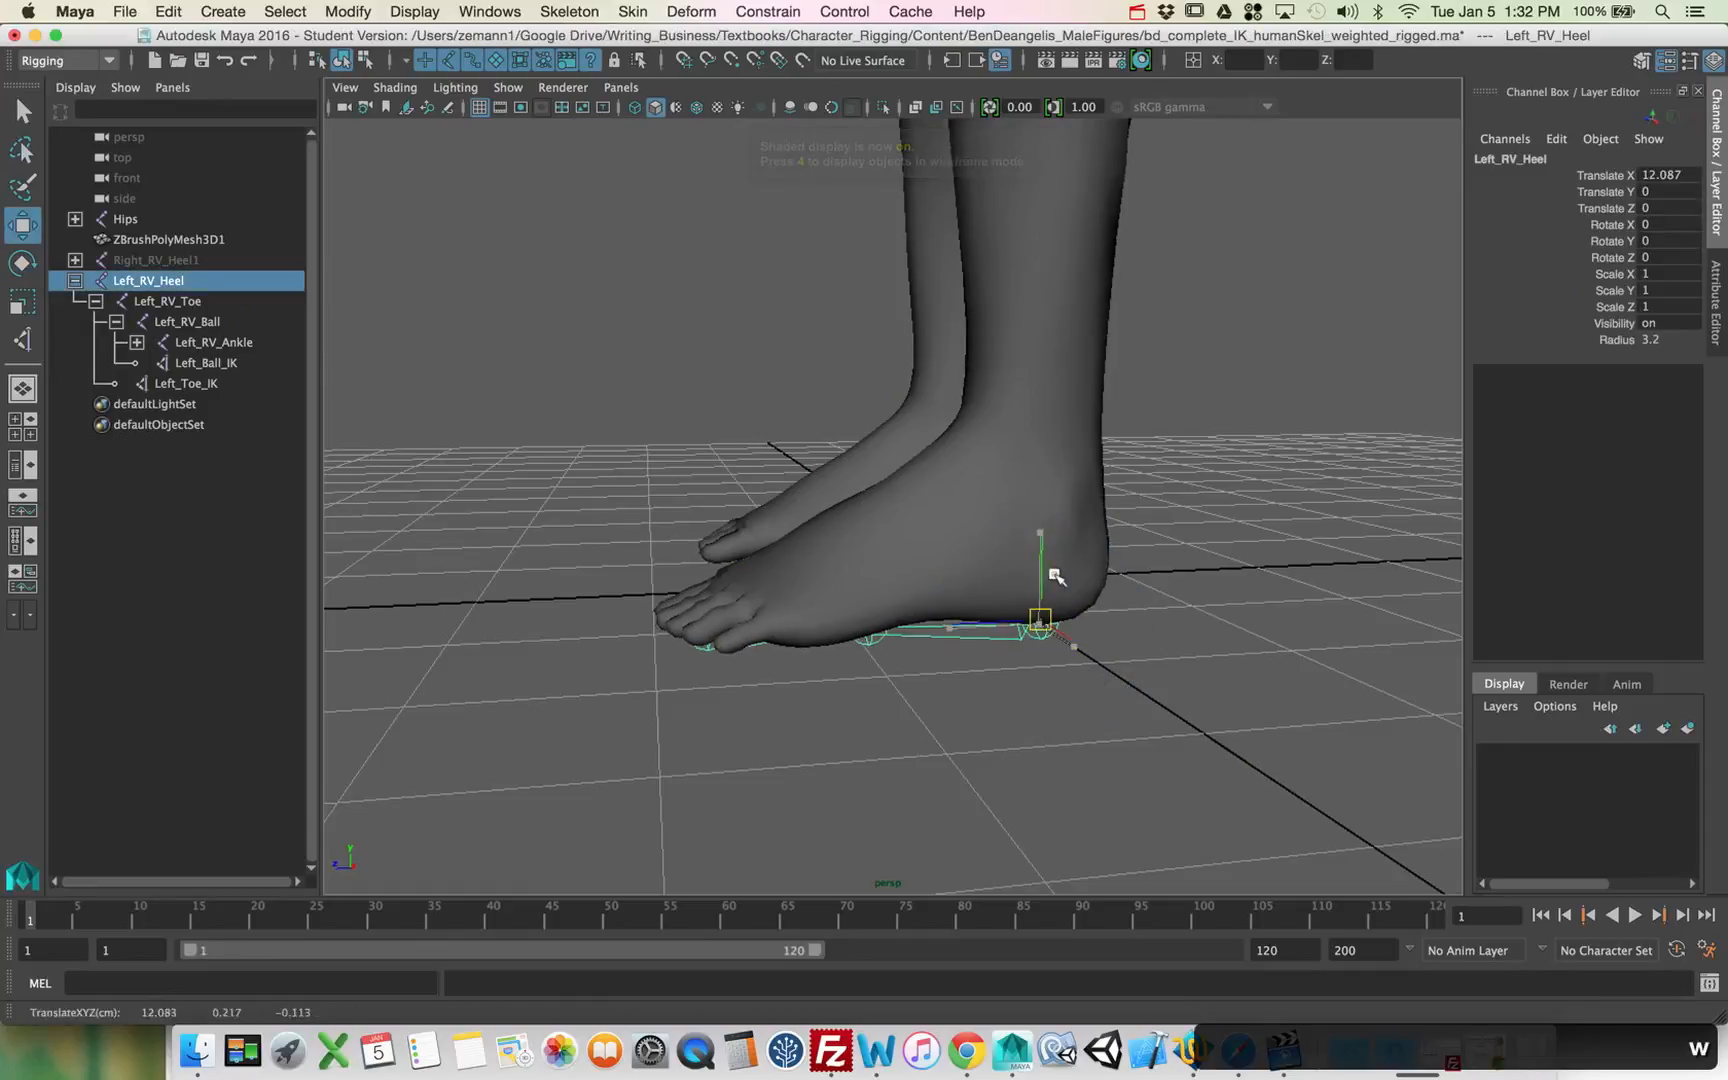
{"action": "left_click_drag", "start_coordinate": [1049, 571], "coordinate": [950, 598]}
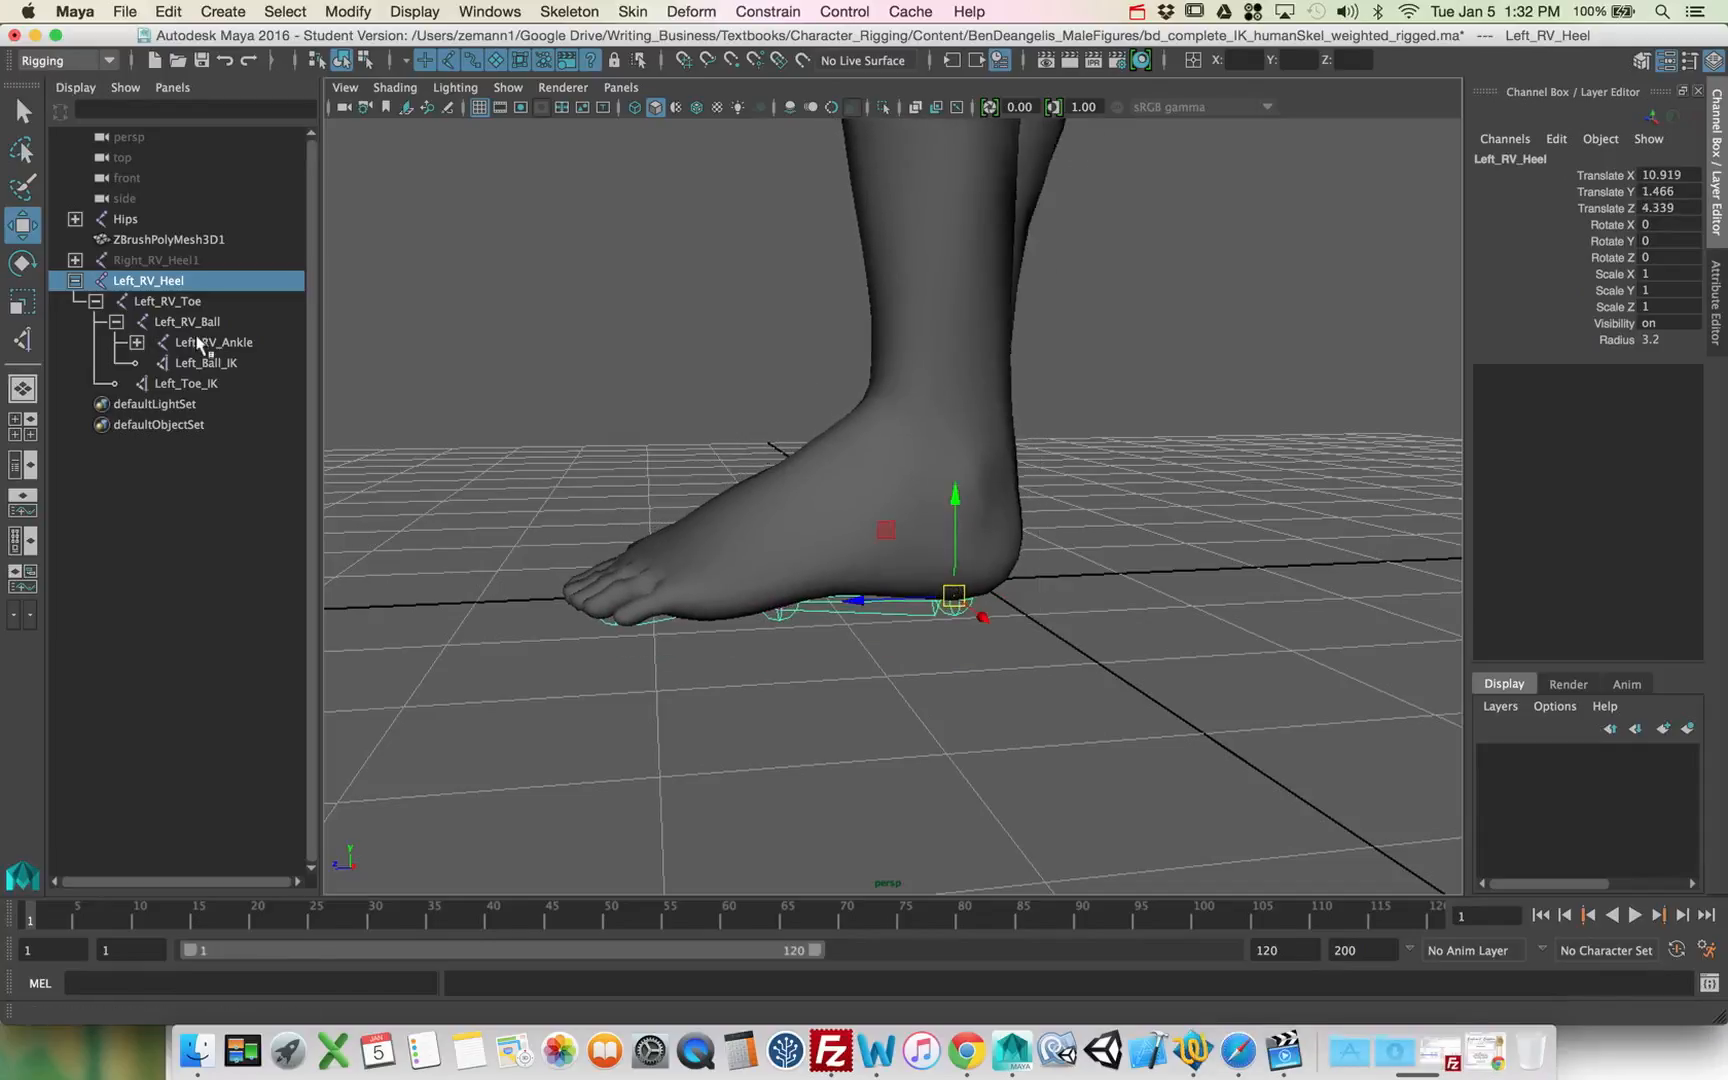
Step: Rotate Left_RV_Ball to about 31 degrees around X and back to about 3, and turn Left_RV_Heel about 26 degrees around Y
{"action": "left_click", "coordinate": [190, 321]}
{"action": "key", "text": "e"}
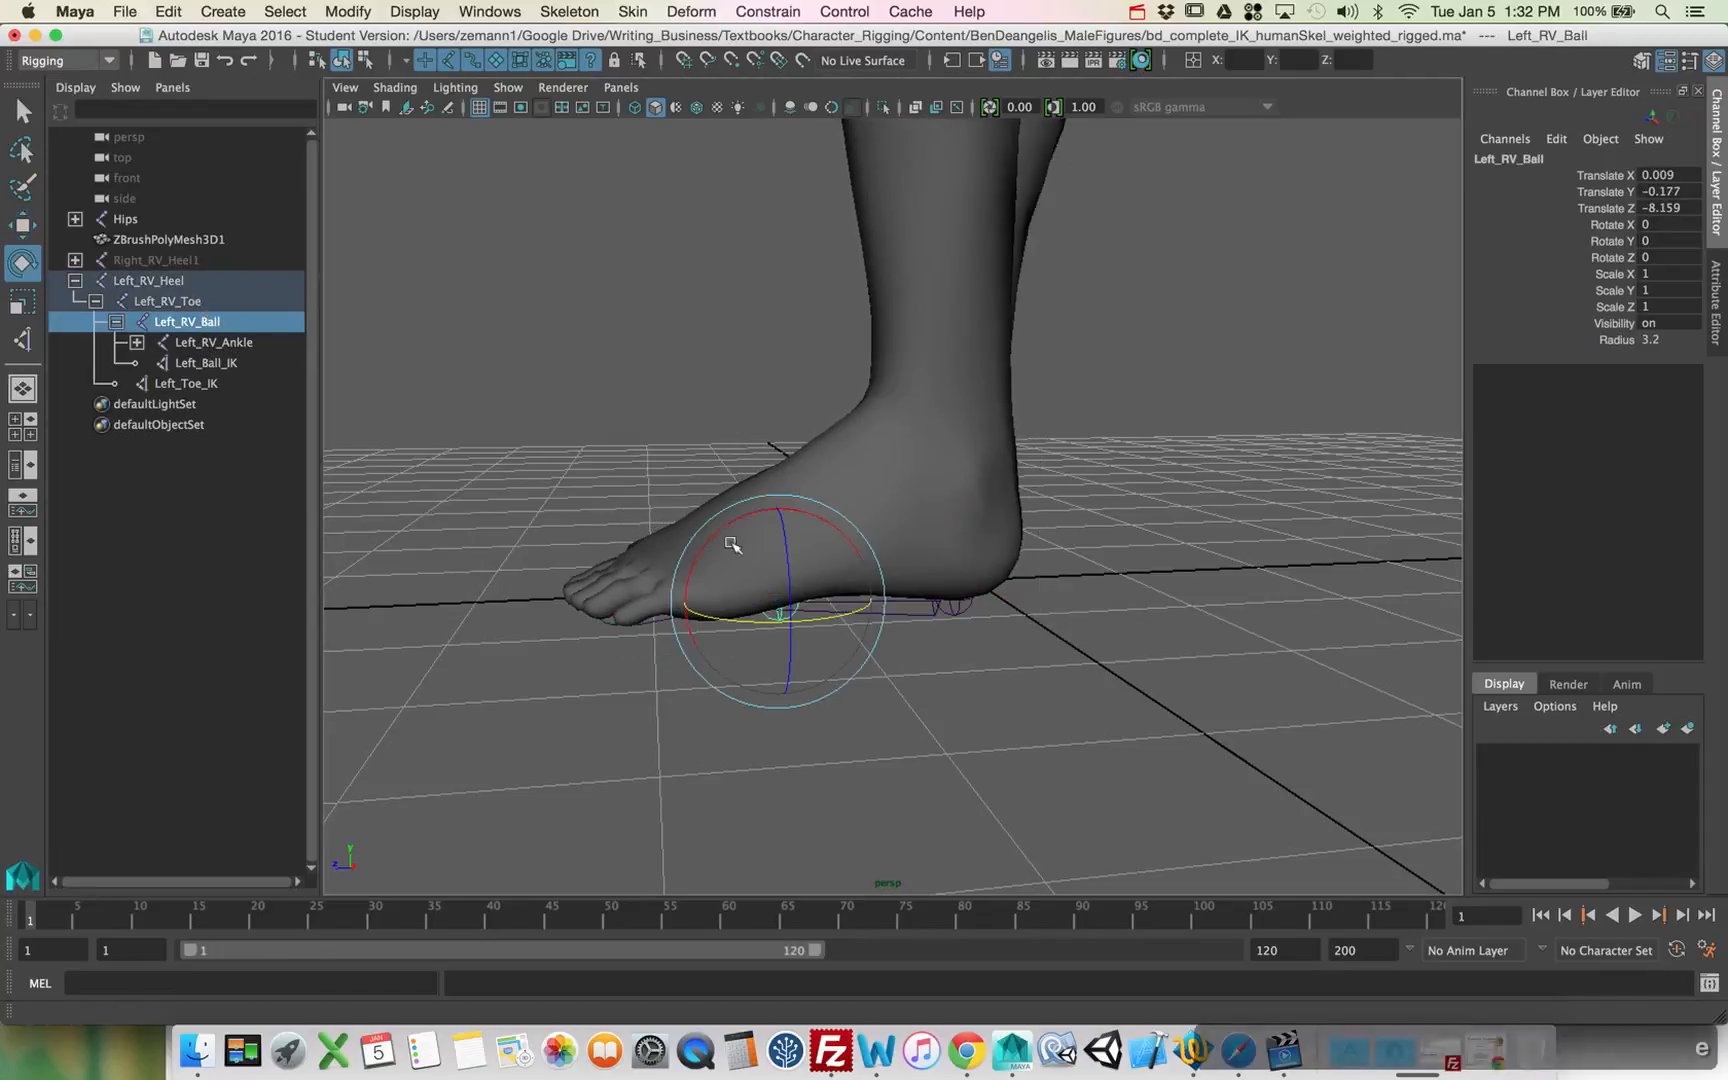
{"action": "left_click_drag", "start_coordinate": [719, 529], "coordinate": [663, 561]}
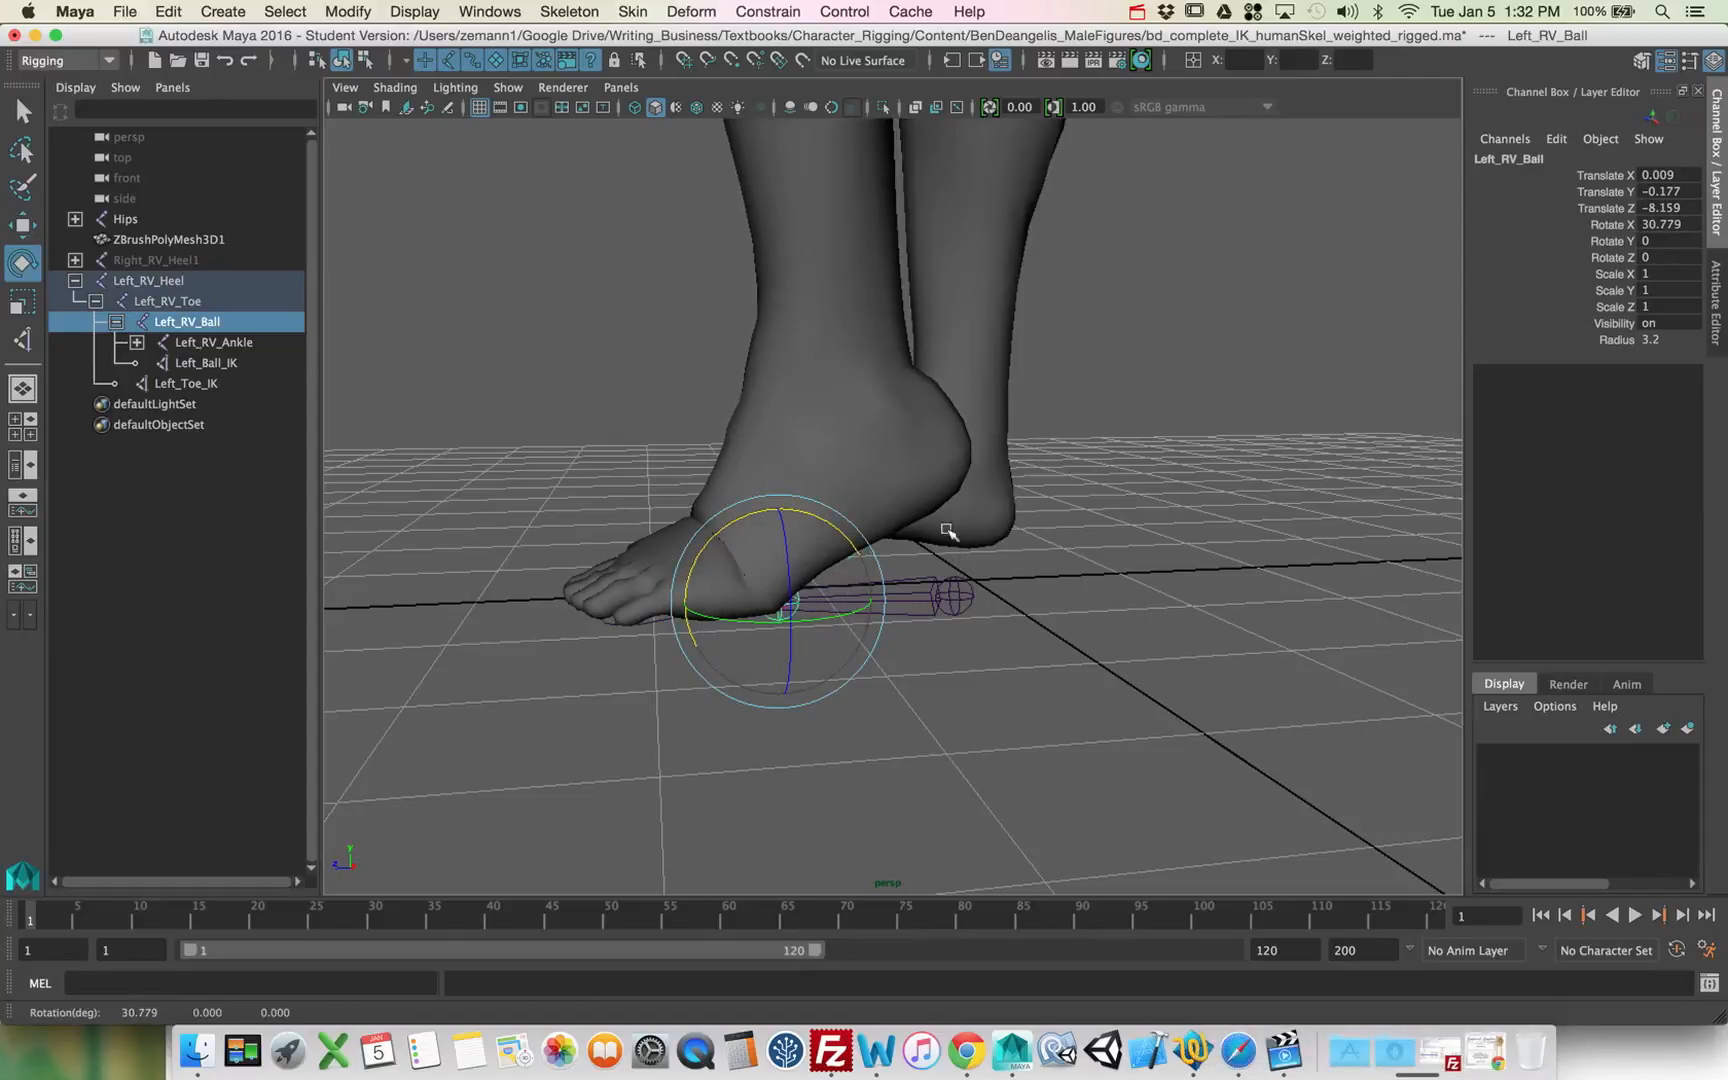
{"action": "middle_click_drag", "start_coordinate": [1098, 590], "coordinate": [1133, 666]}
{"action": "left_click", "coordinate": [953, 607]}
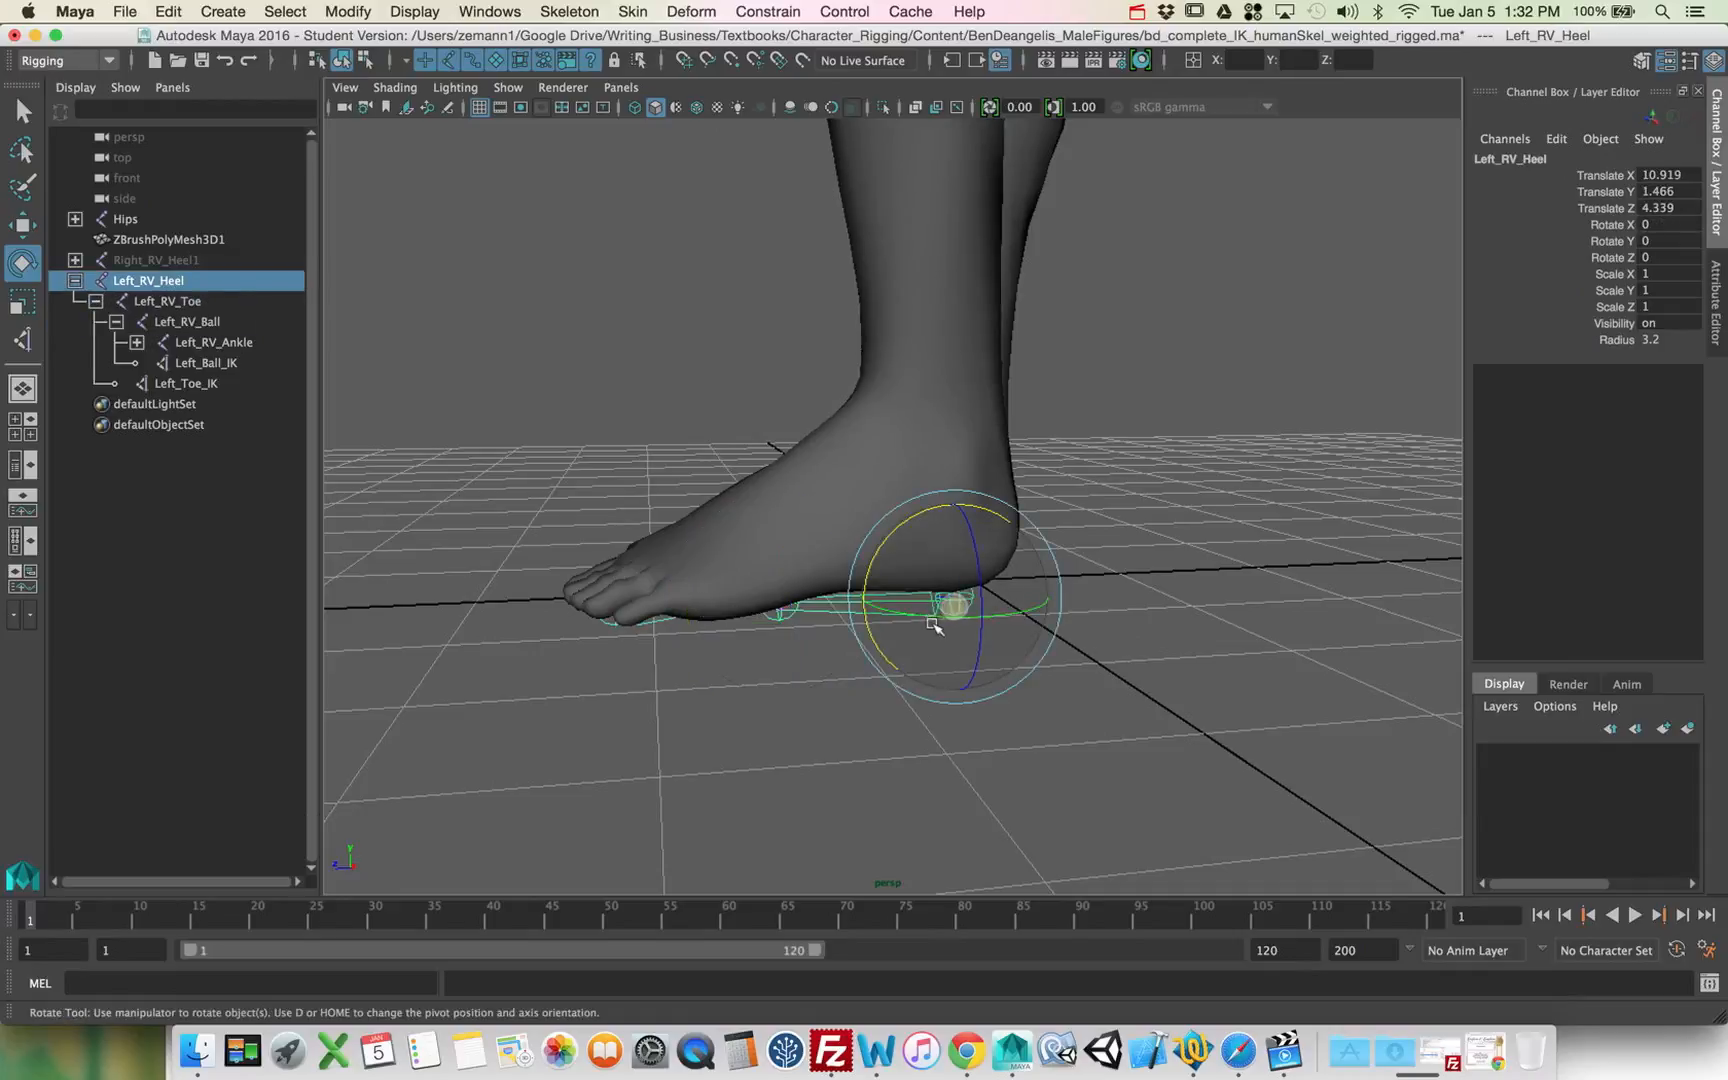
{"action": "left_click_drag", "start_coordinate": [950, 617], "coordinate": [986, 645]}
Step: Test-rotate the Left_RV_Ball joint to about 30 degrees around X, inspect the foot from several sides, and undo the rotation
{"action": "left_click", "coordinate": [236, 322]}
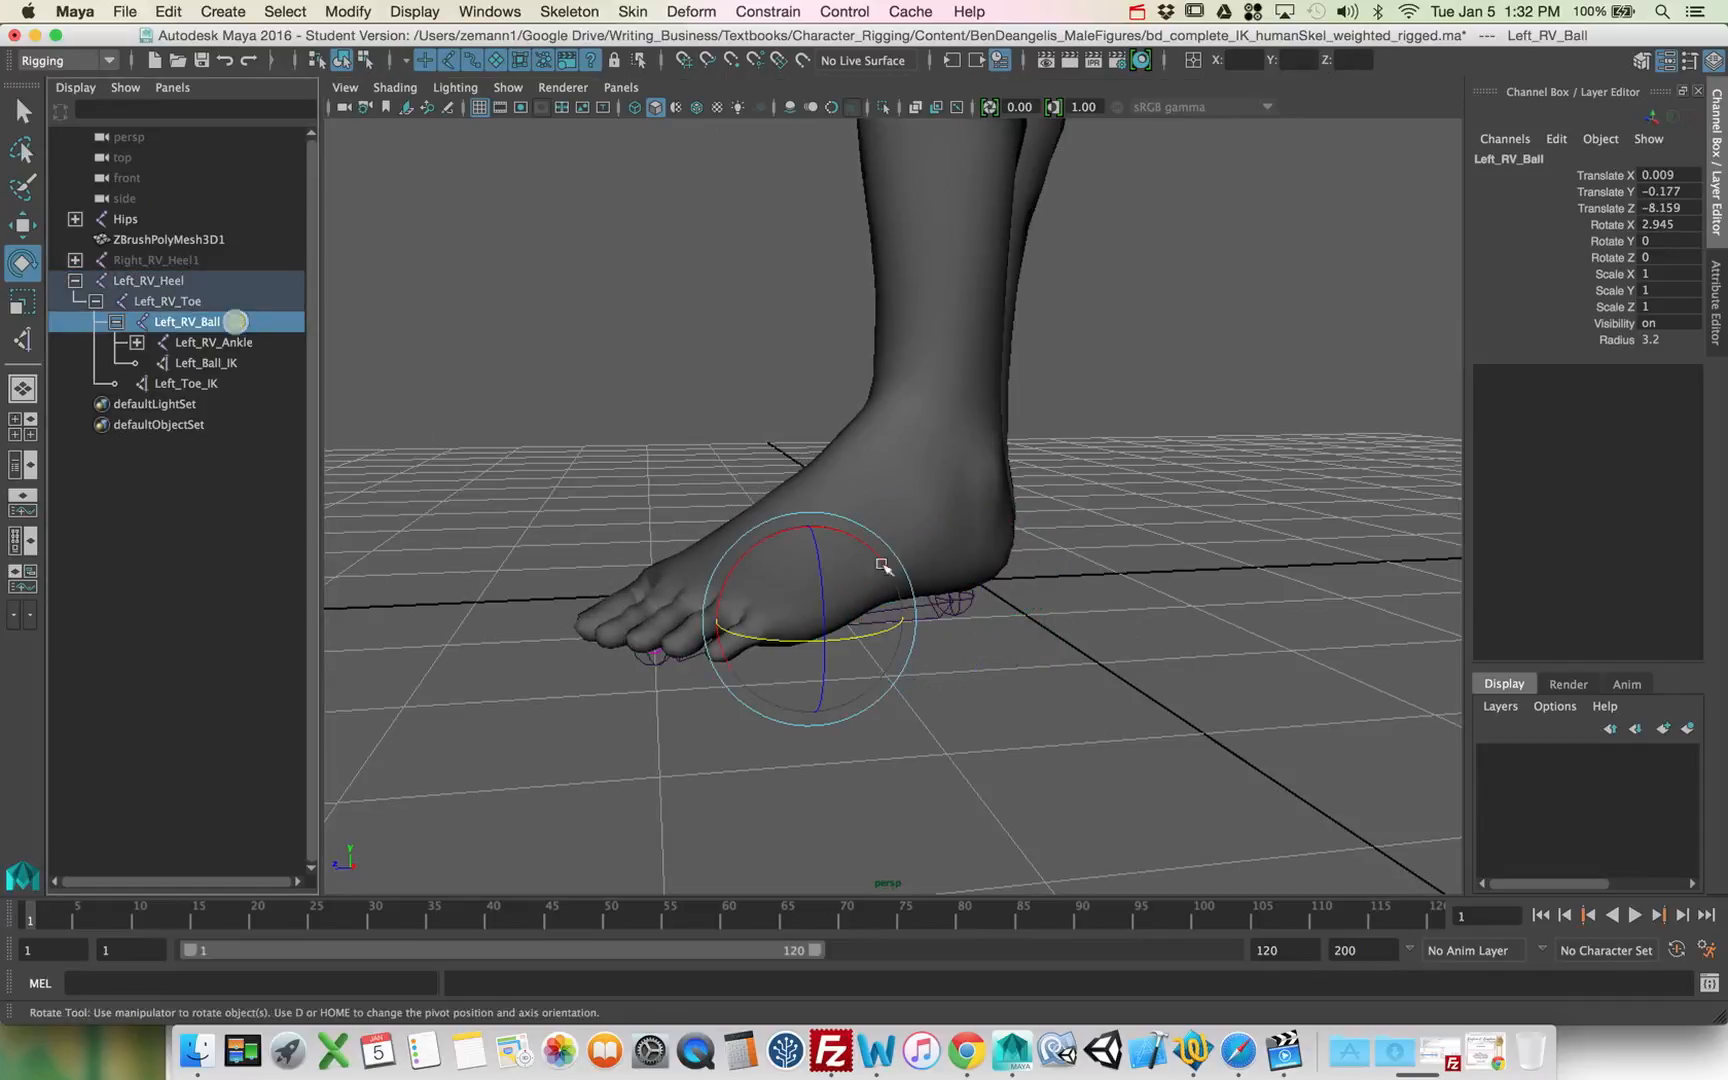
{"action": "left_click_drag", "start_coordinate": [773, 534], "coordinate": [721, 553]}
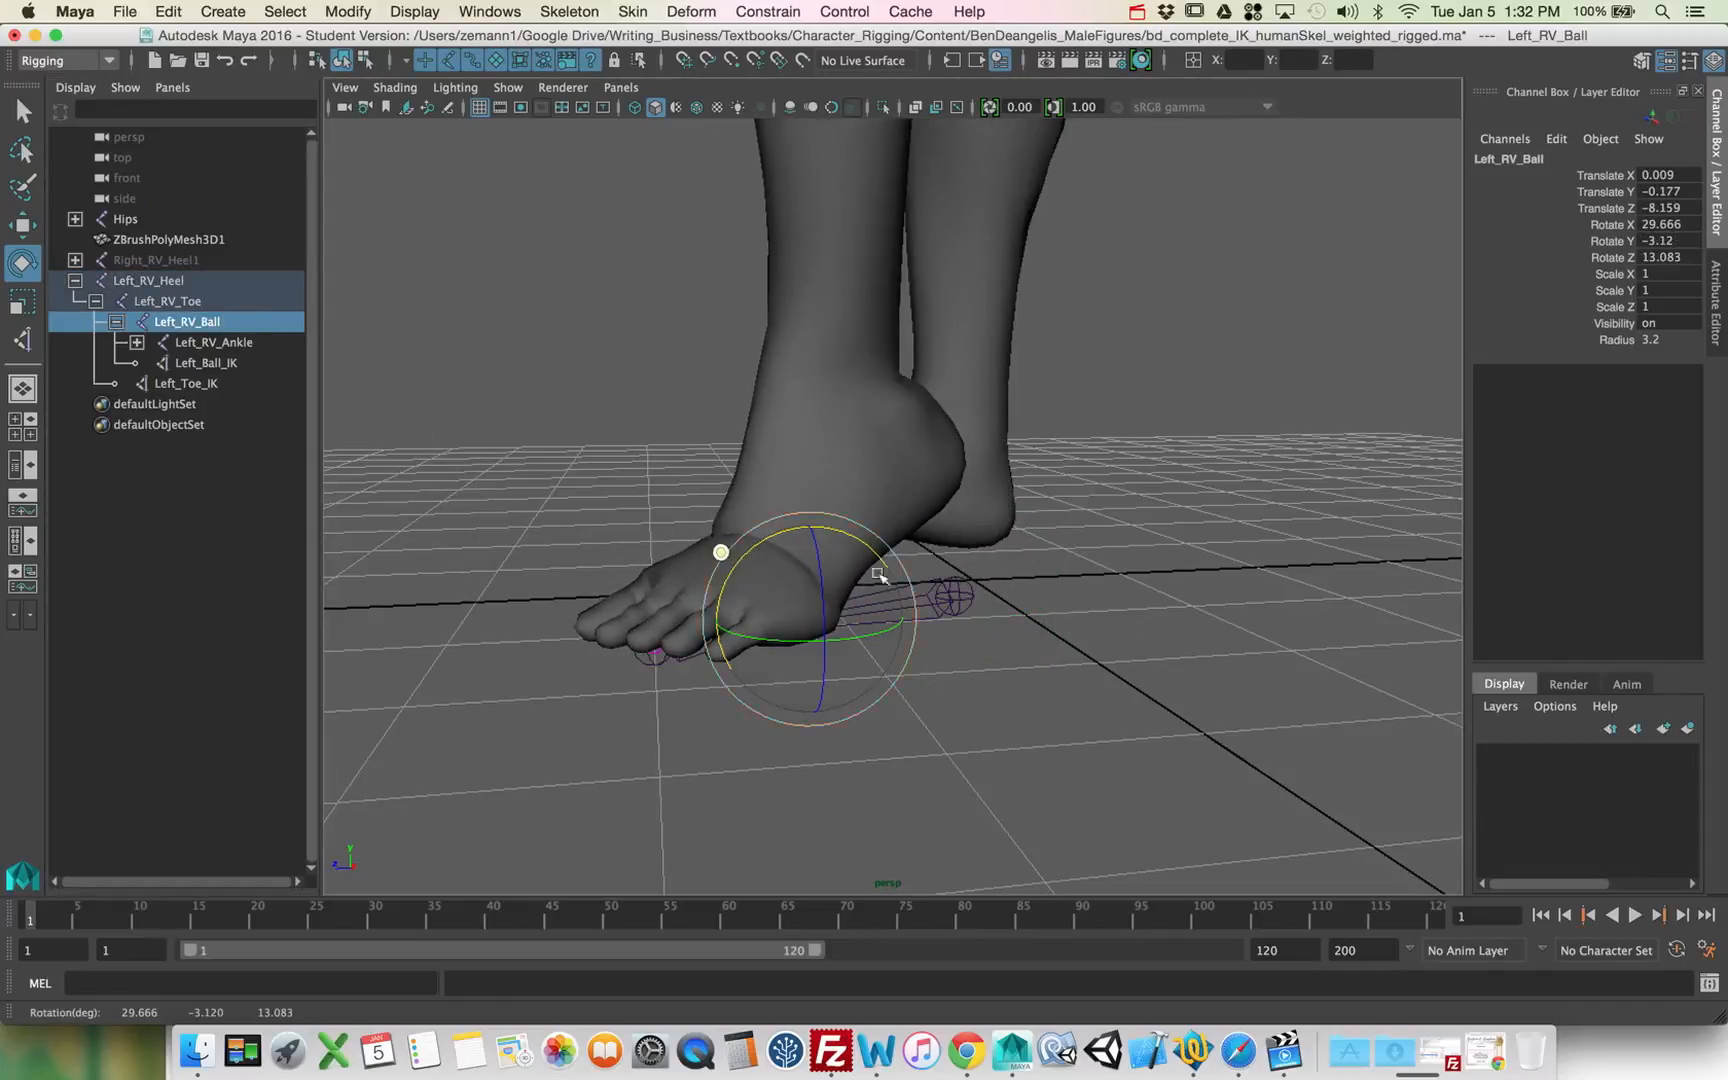
{"action": "left_click_drag", "start_coordinate": [1219, 644], "coordinate": [1267, 630], "text": "alt"}
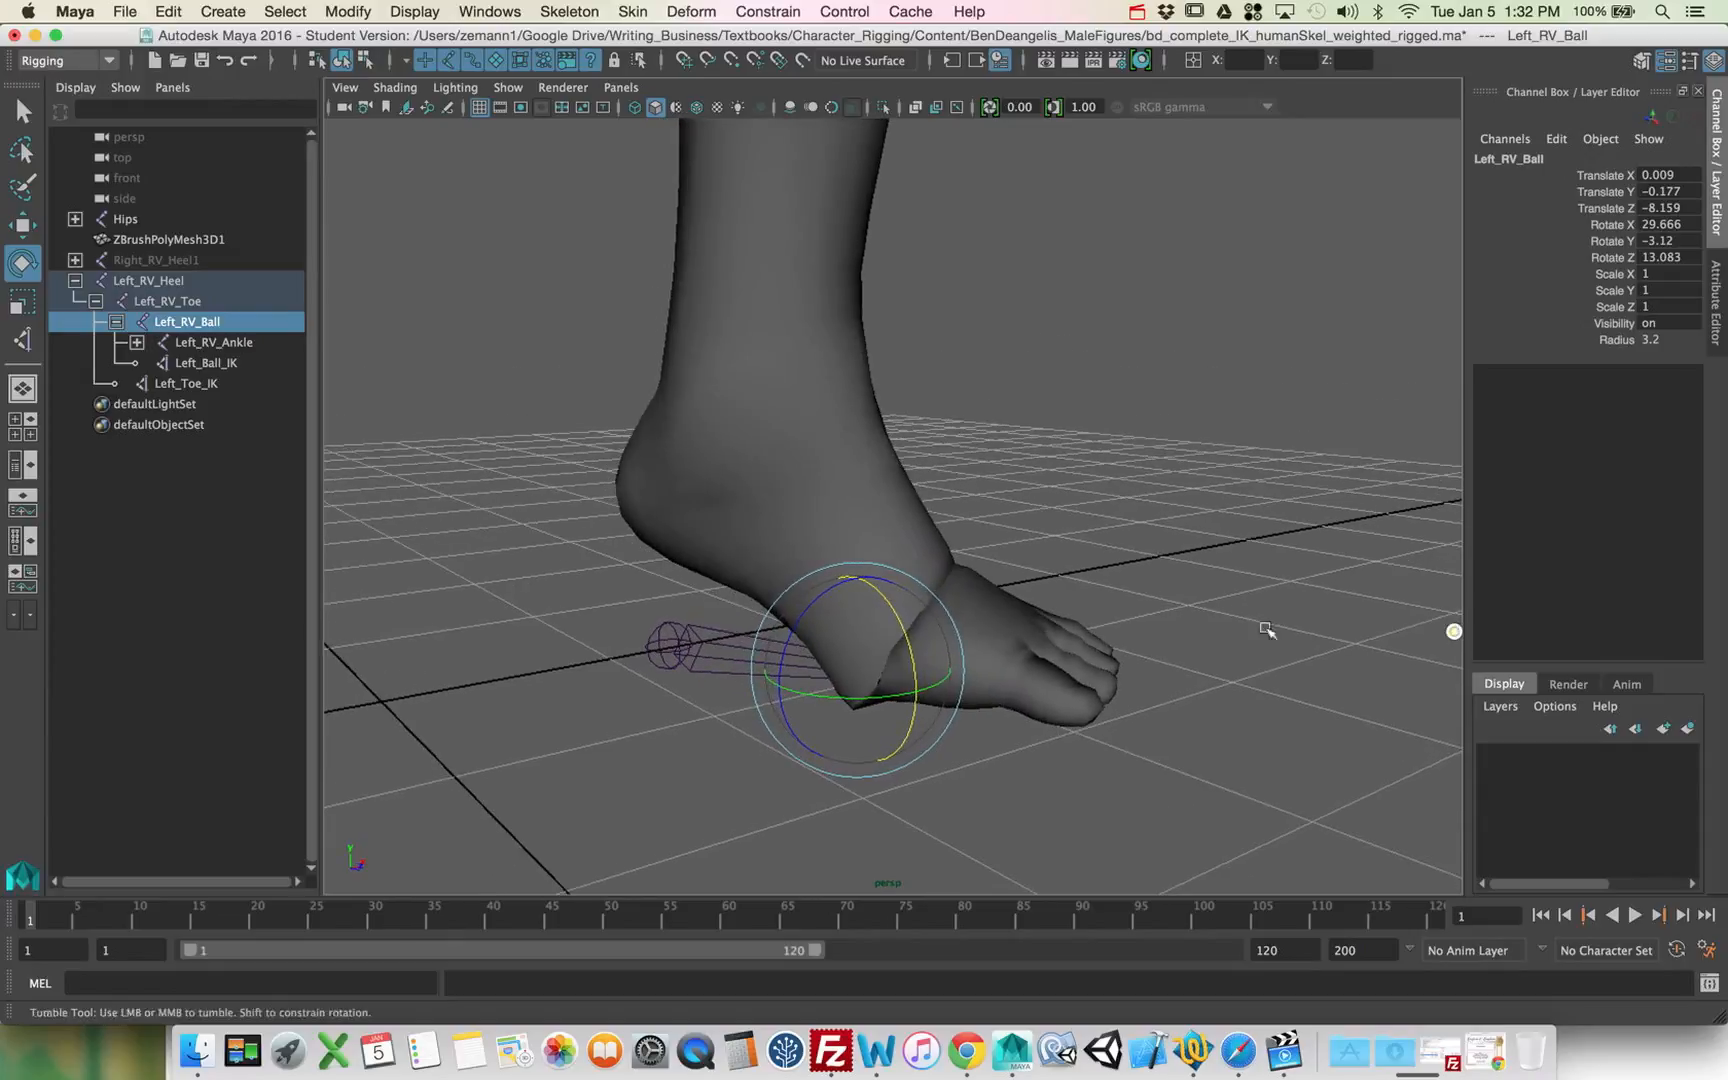
{"action": "mouse_move", "coordinate": [1205, 648]}
{"action": "middle_mouse_down"}
{"action": "mouse_move", "coordinate": [1192, 602]}
{"action": "mouse_move", "coordinate": [1216, 636]}
{"action": "middle_mouse_up"}
{"action": "left_click_drag", "start_coordinate": [1216, 636], "coordinate": [1010, 638], "text": "alt"}
{"action": "middle_click_drag", "start_coordinate": [1053, 636], "coordinate": [1053, 627]}
{"action": "key", "text": "z"}
{"action": "key", "text": "z"}
{"action": "key", "text": "z"}
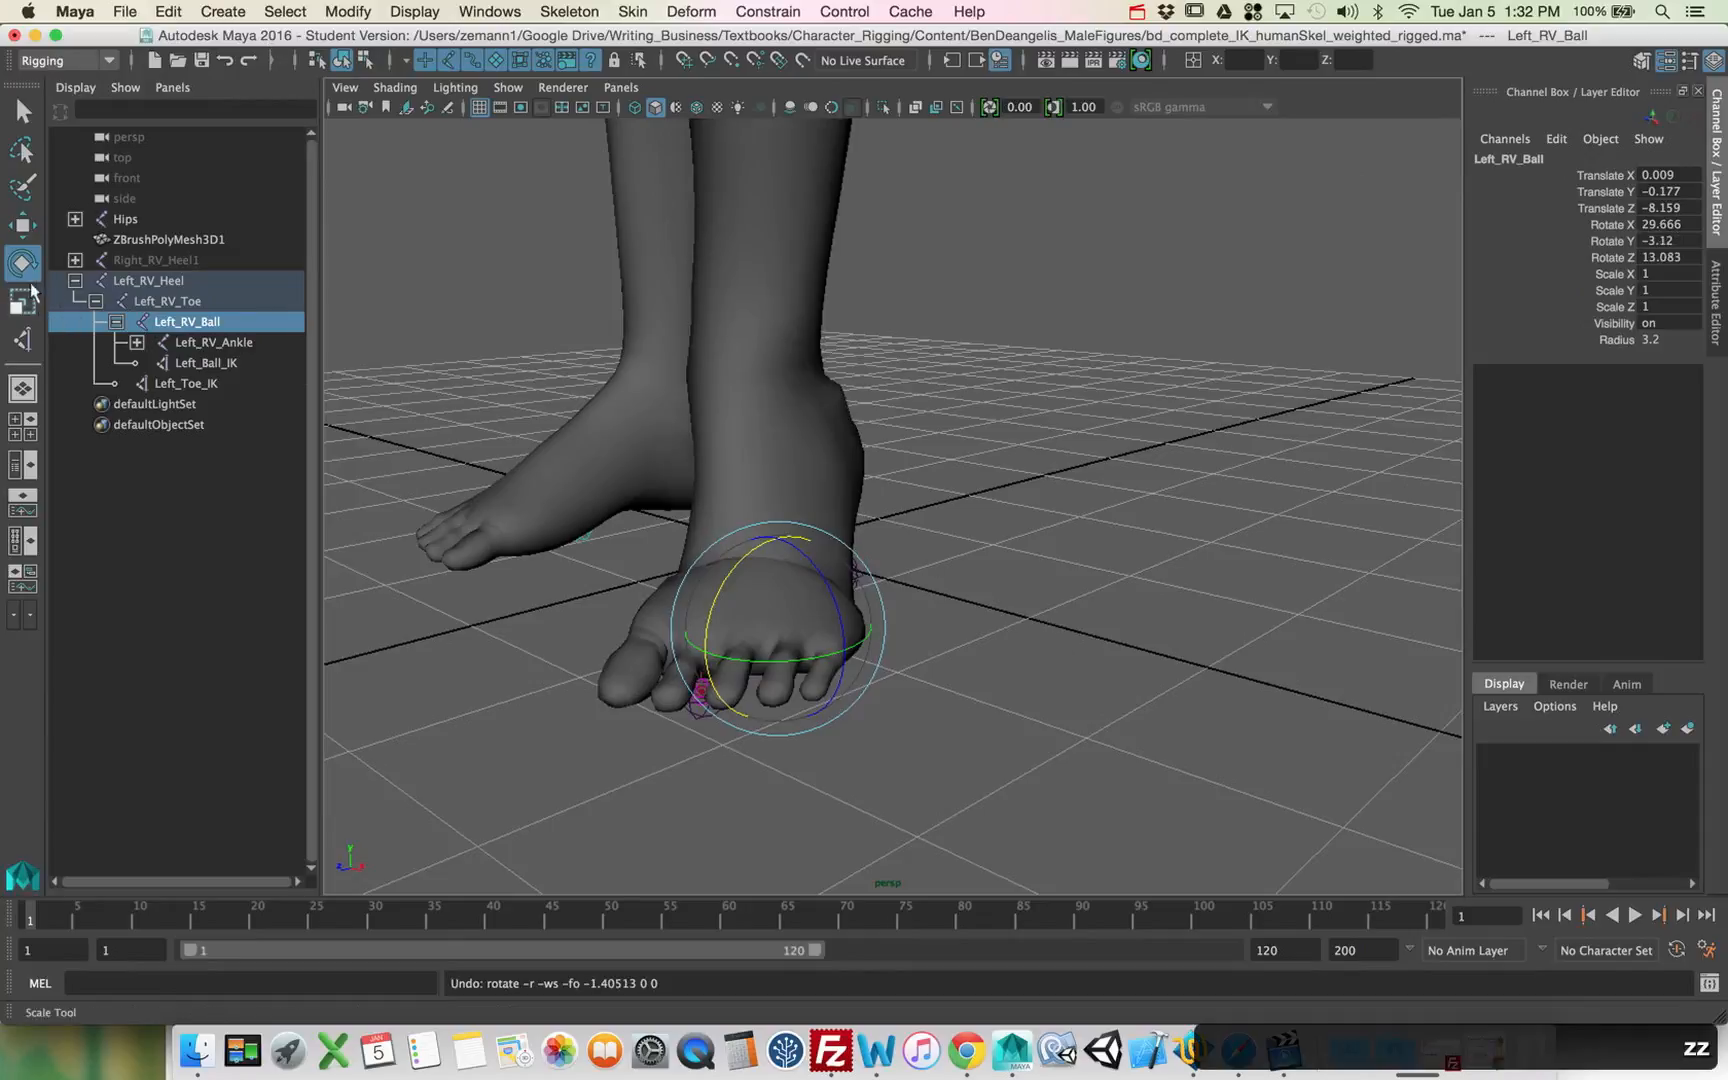
{"action": "key", "text": "z"}
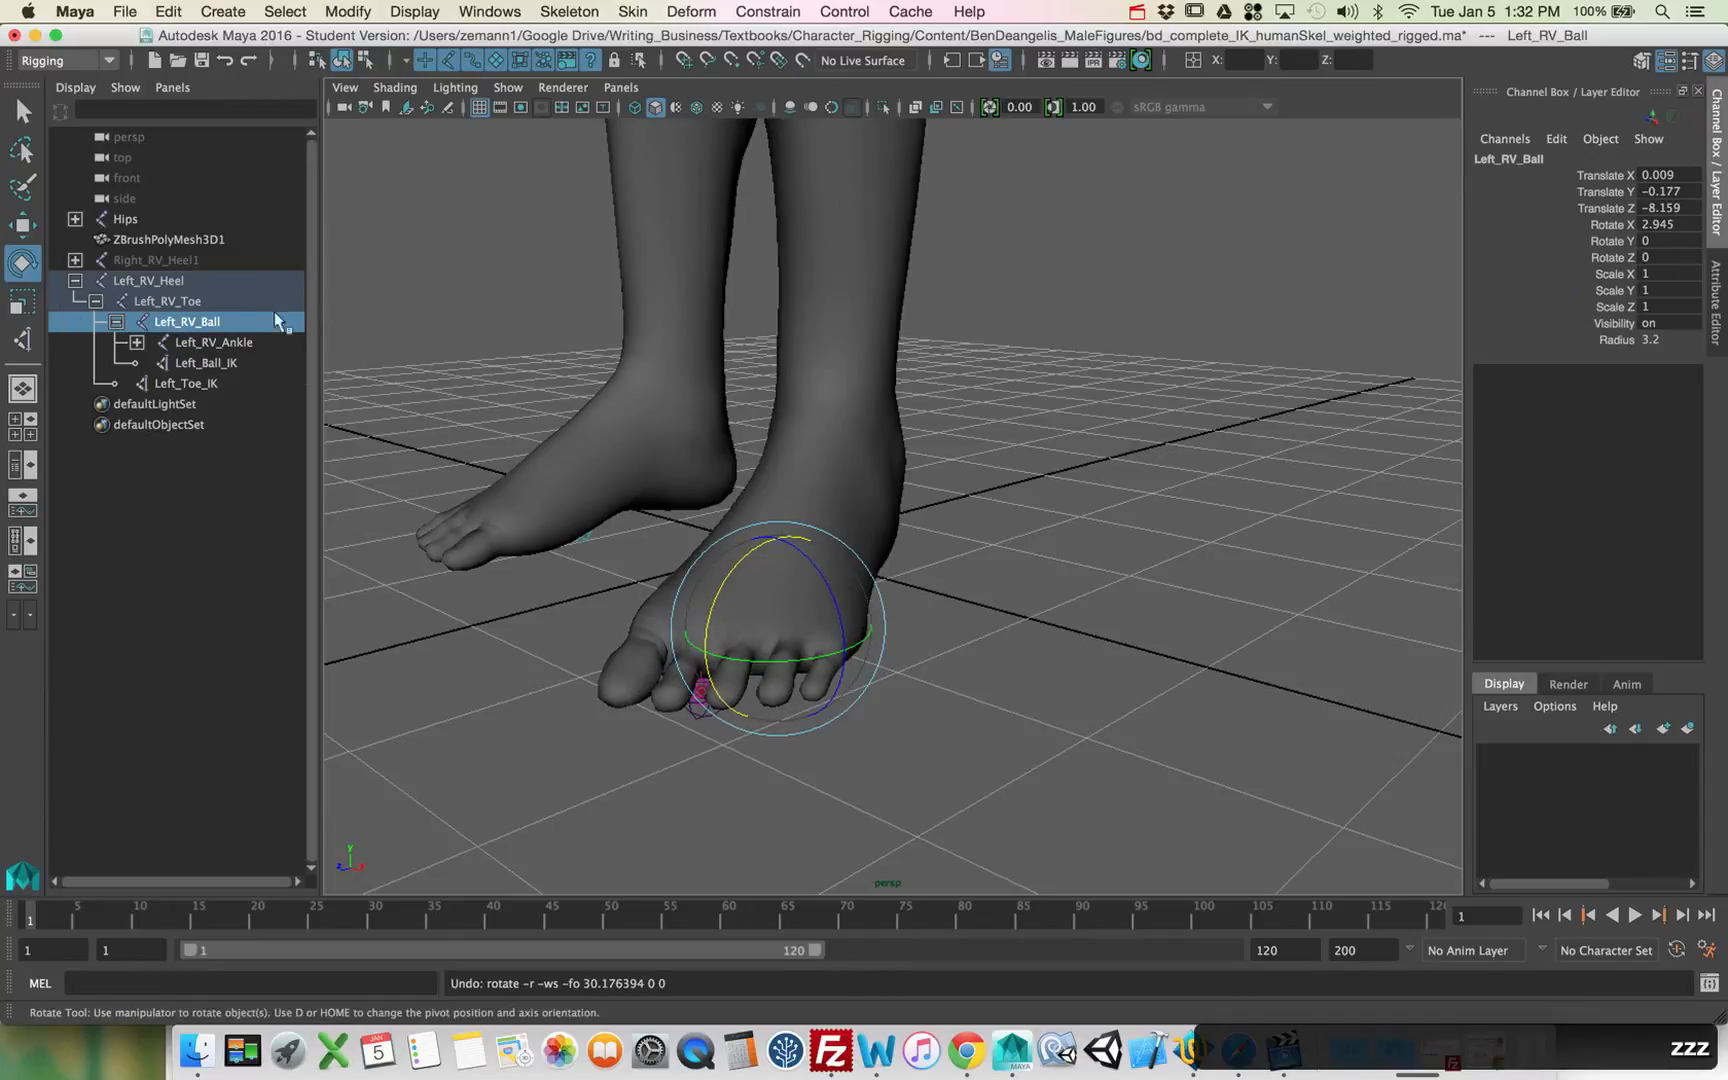
Step: Set the Rotate tool's axis orientation to Gimbal
{"action": "double_click", "coordinate": [35, 259]}
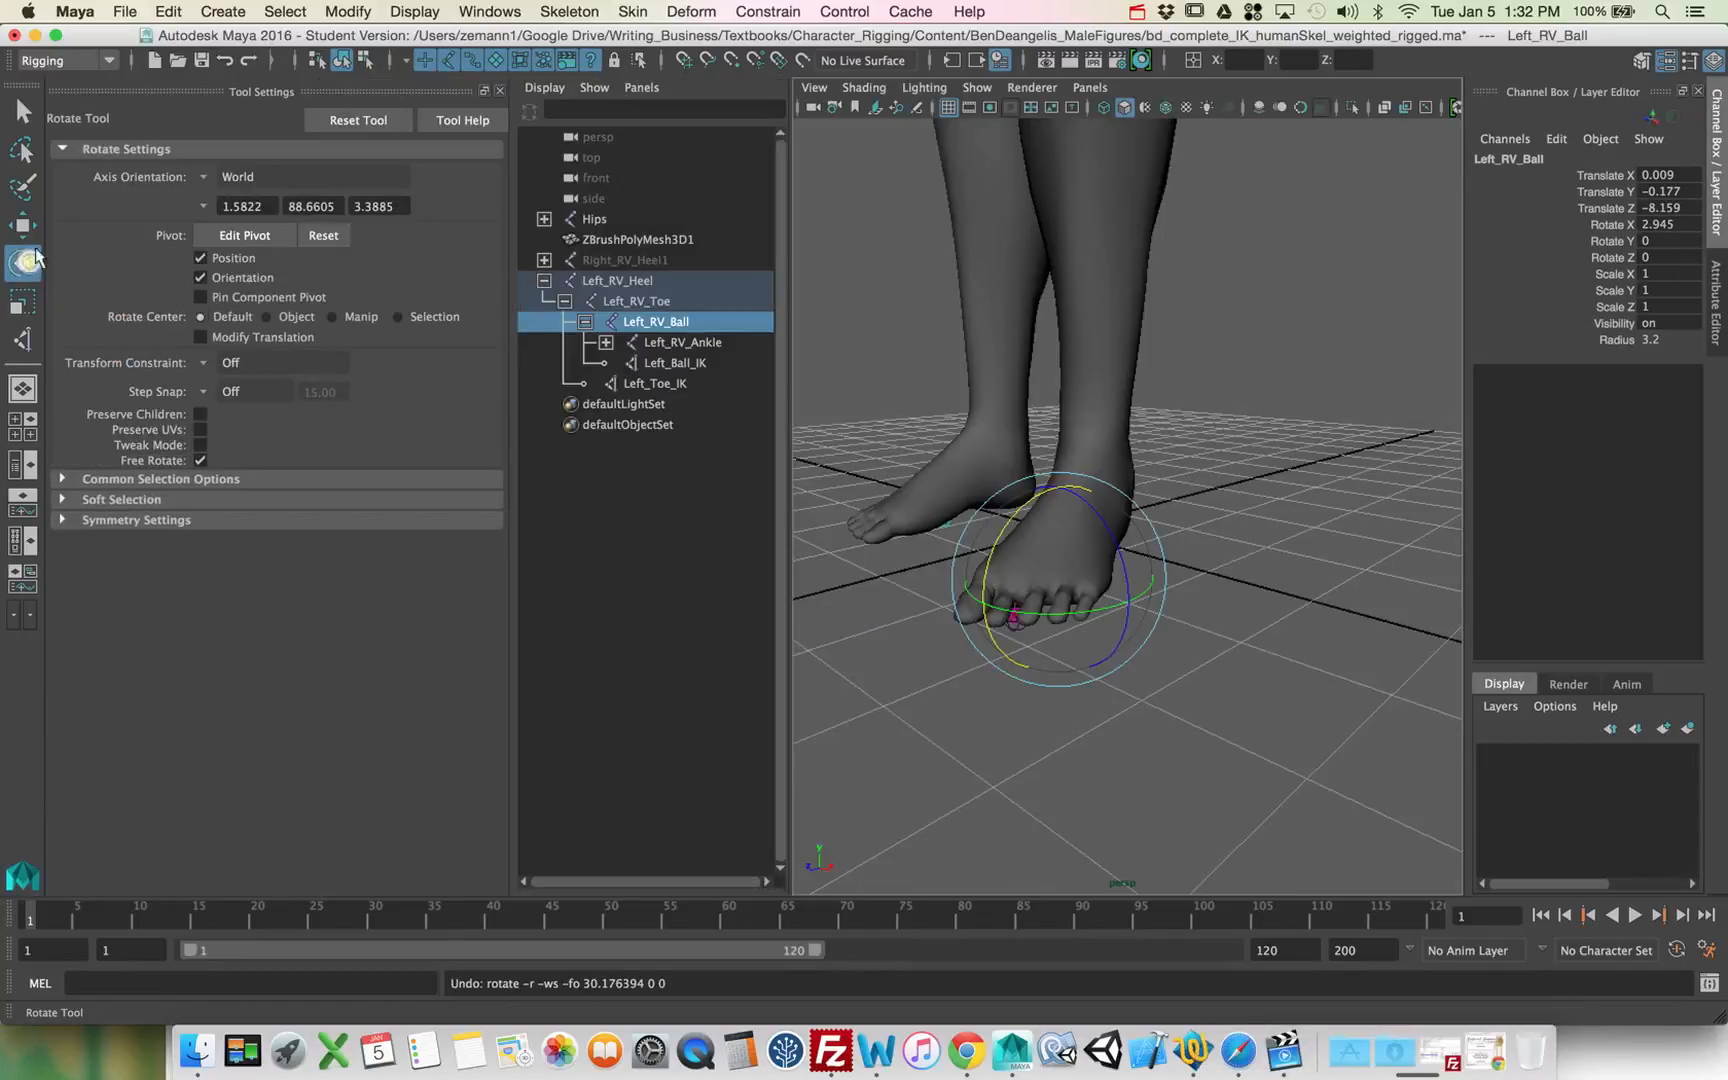
{"action": "left_click", "coordinate": [201, 177]}
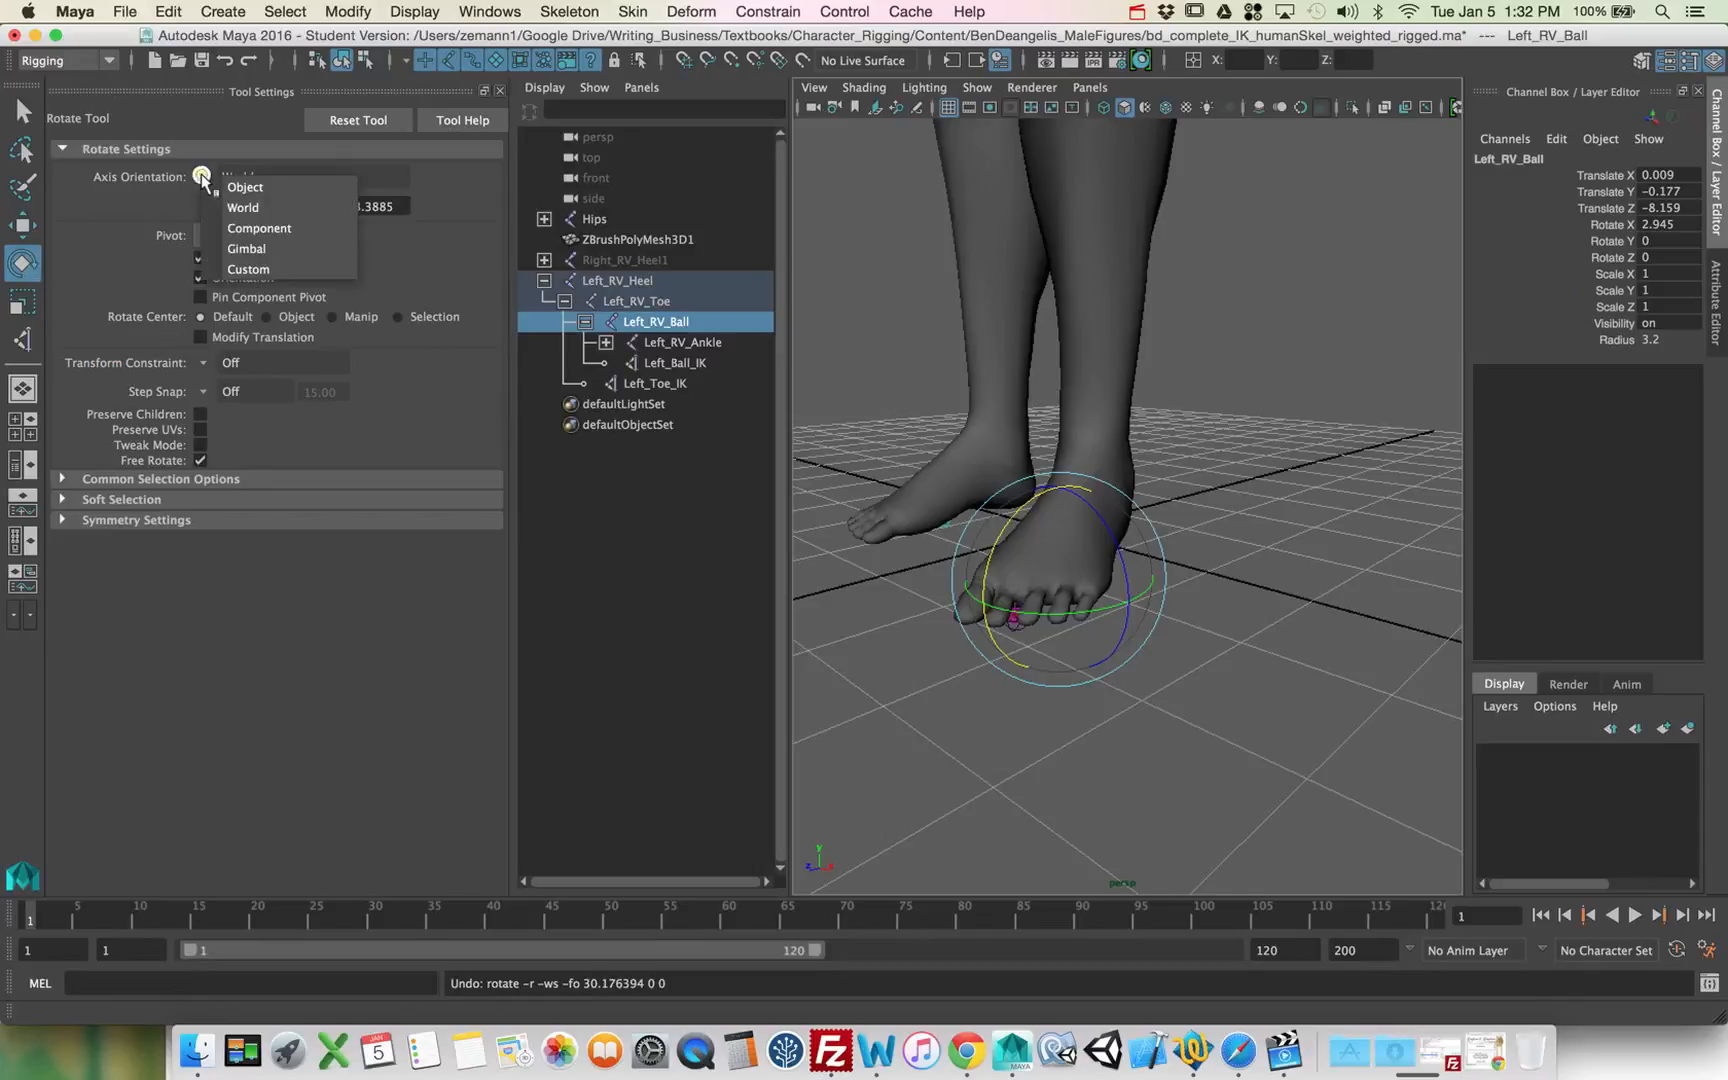
{"action": "left_click", "coordinate": [237, 247]}
Step: Rotate the Left_RV_Ball joint to about 19 degrees around X to lift the heel
{"action": "left_click_drag", "start_coordinate": [1041, 579], "coordinate": [1025, 618], "text": "alt"}
{"action": "middle_click_drag", "start_coordinate": [1251, 757], "coordinate": [1297, 781]}
{"action": "left_click_drag", "start_coordinate": [1299, 782], "coordinate": [1469, 795], "text": "alt"}
{"action": "middle_click_drag", "start_coordinate": [1308, 710], "coordinate": [1304, 683]}
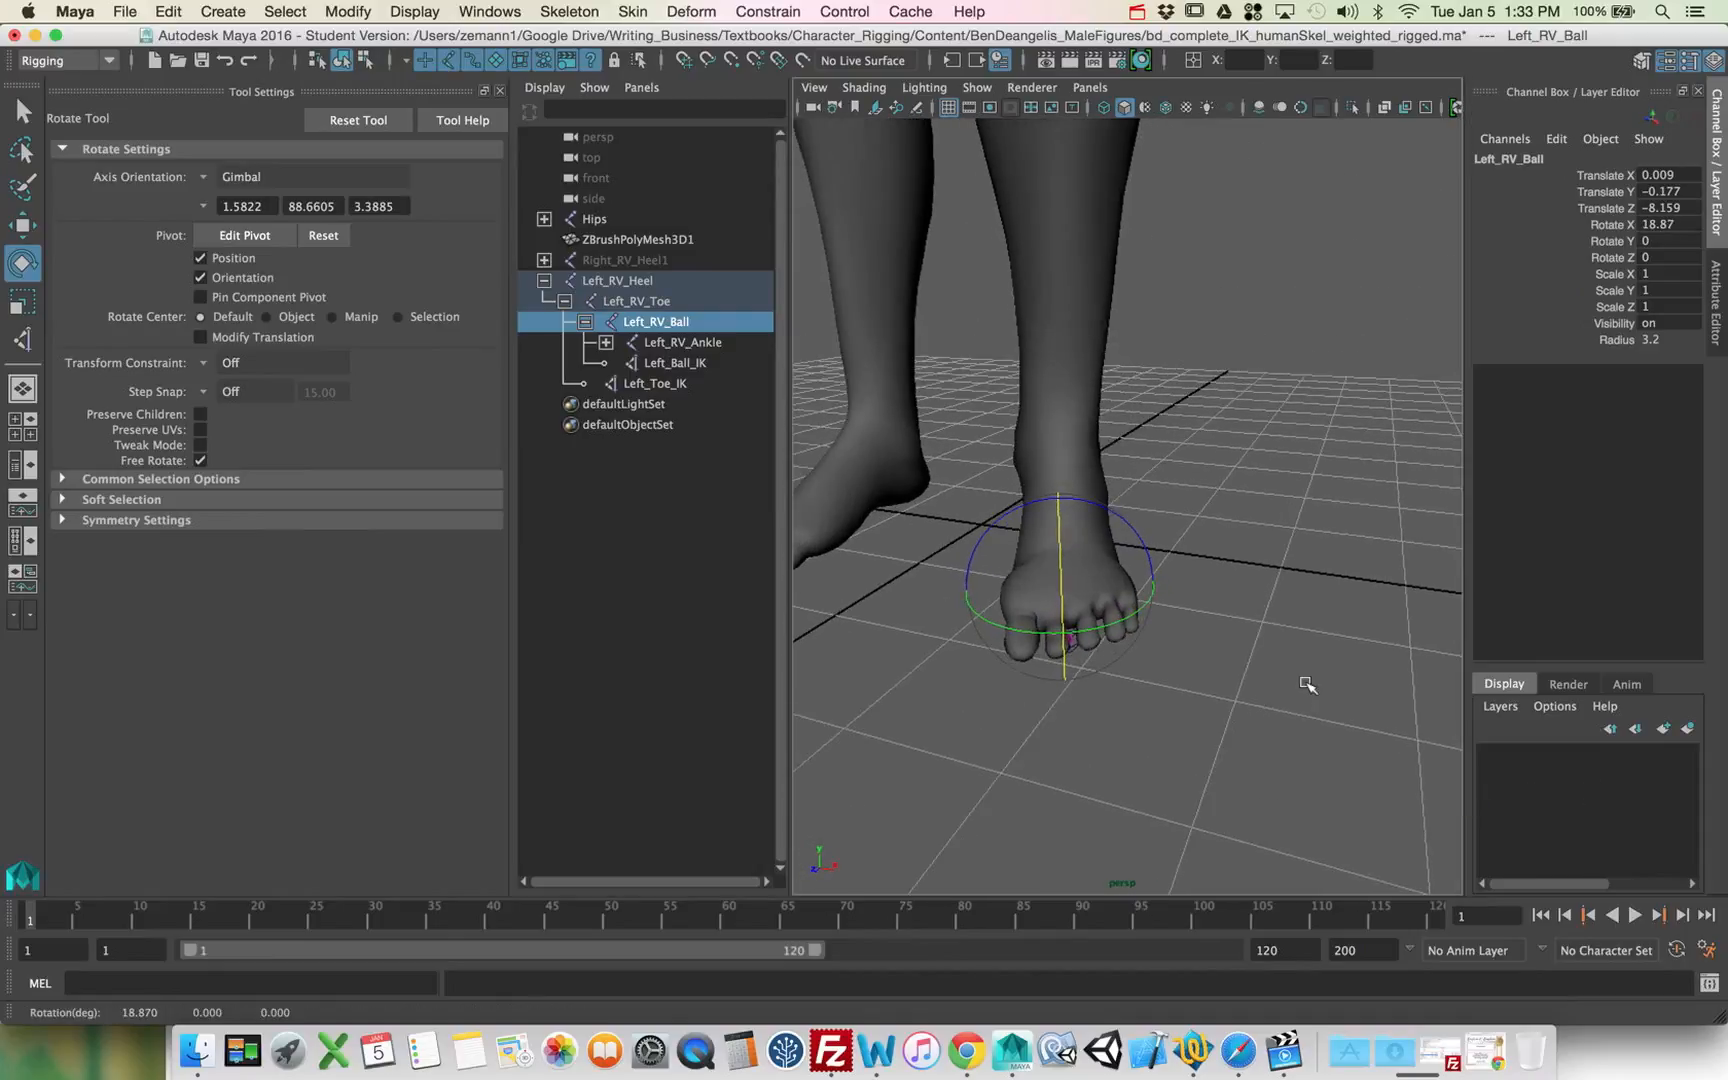
{"action": "left_click_drag", "start_coordinate": [1304, 683], "coordinate": [1113, 655], "text": "alt"}
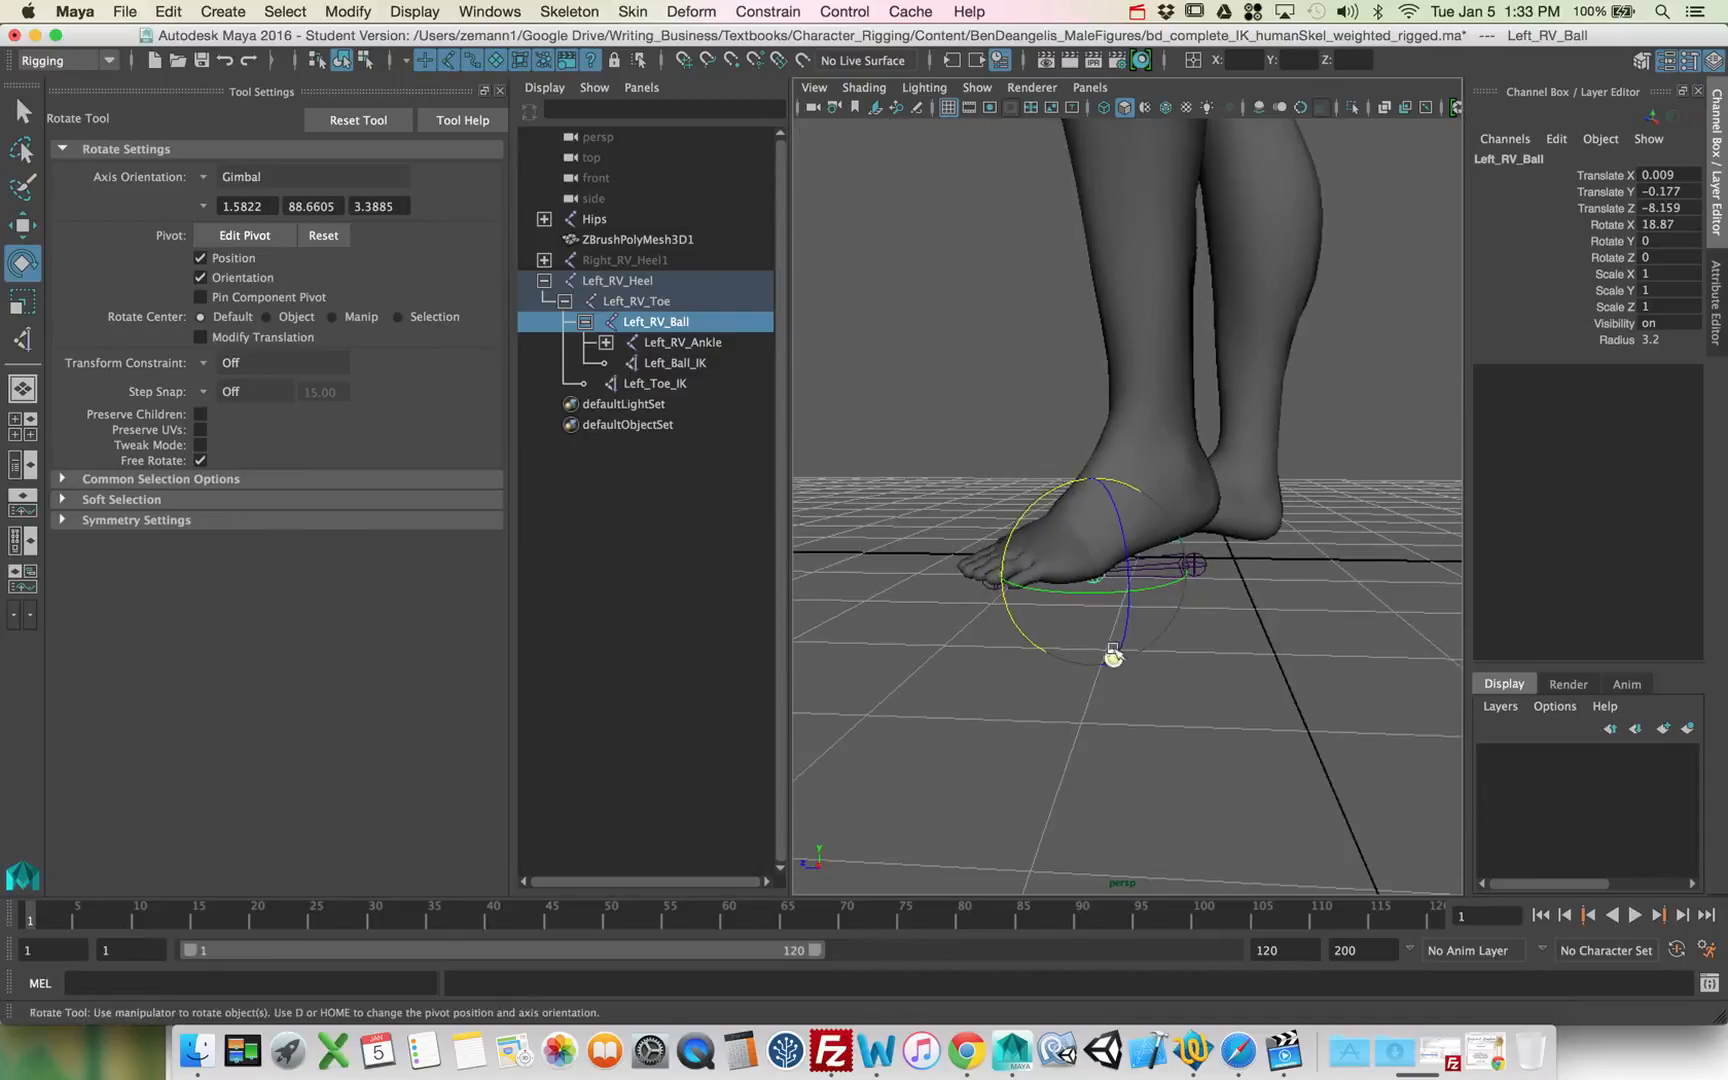
Step: Rotate the Left_RV_Toe joint to about -33 degrees around Y to pivot the foot on its toes
{"action": "left_click", "coordinate": [652, 303]}
{"action": "left_click_drag", "start_coordinate": [1062, 593], "coordinate": [1454, 702]}
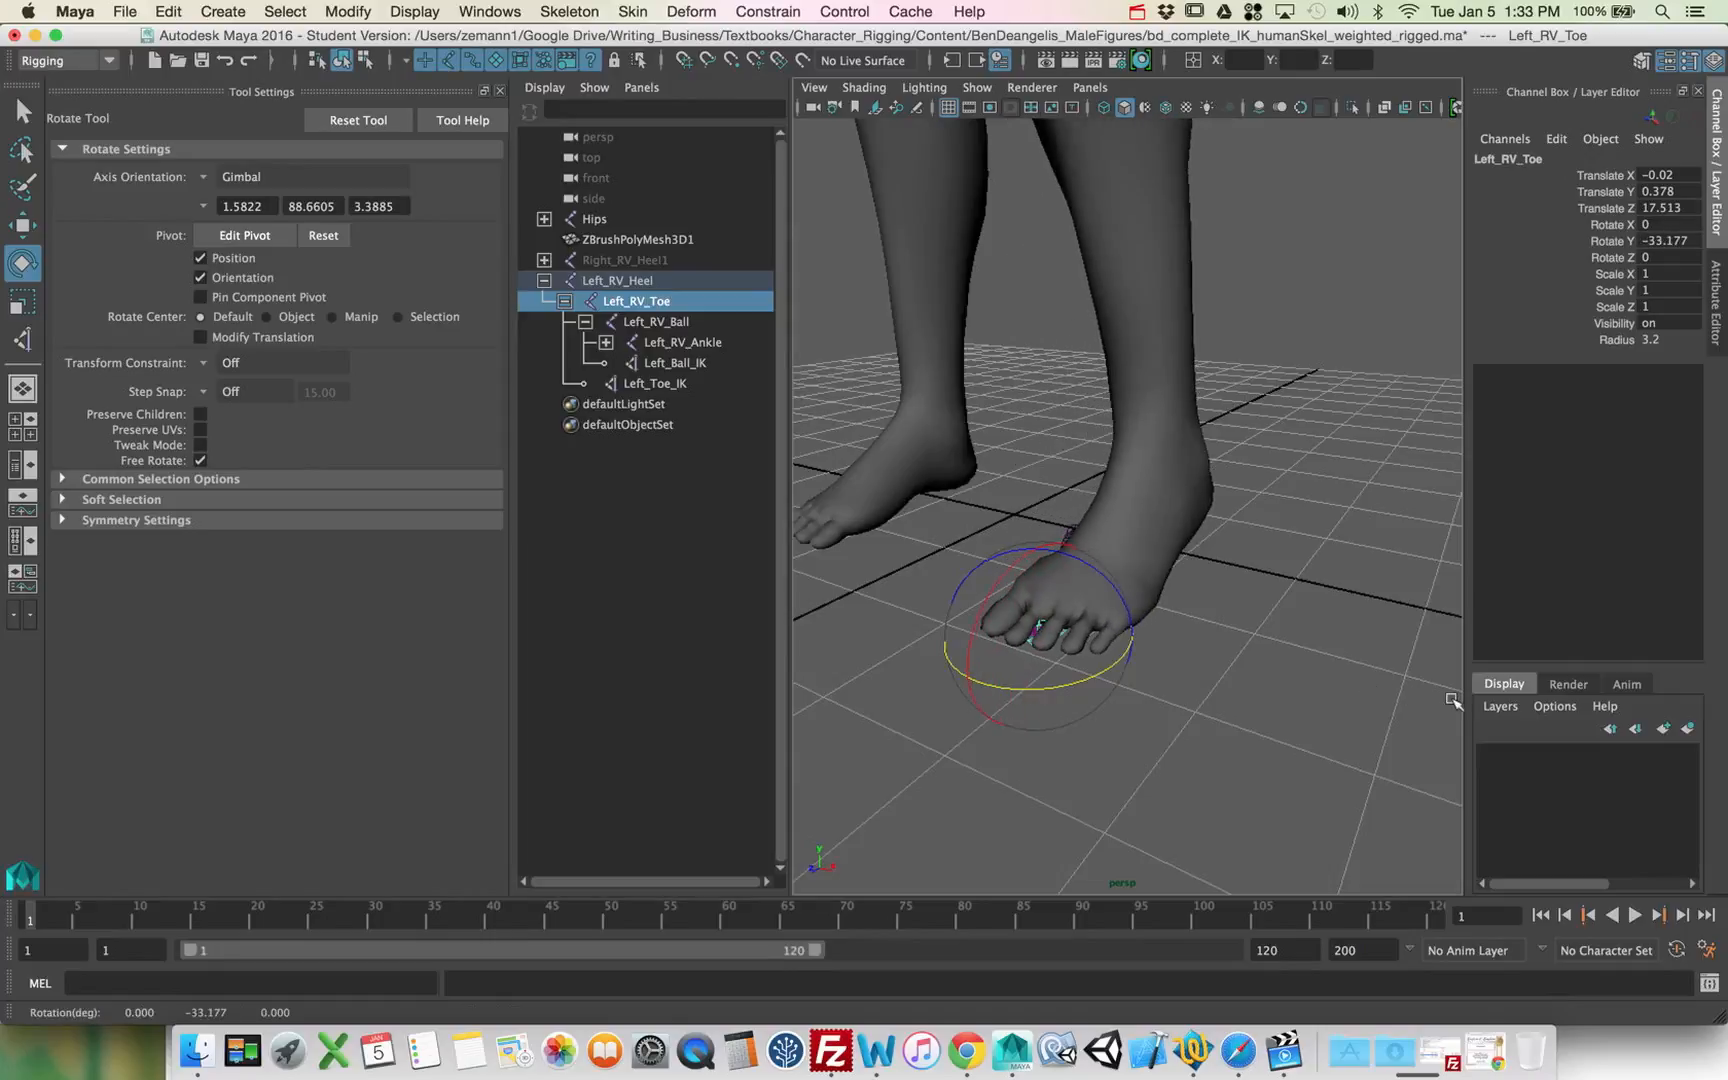
{"action": "left_click_drag", "start_coordinate": [1175, 676], "coordinate": [949, 666], "text": "alt"}
Step: Reset Rotate Y to 0 on both the Left_RV_Heel and Left_RV_Toe joints
{"action": "left_click", "coordinate": [1257, 597]}
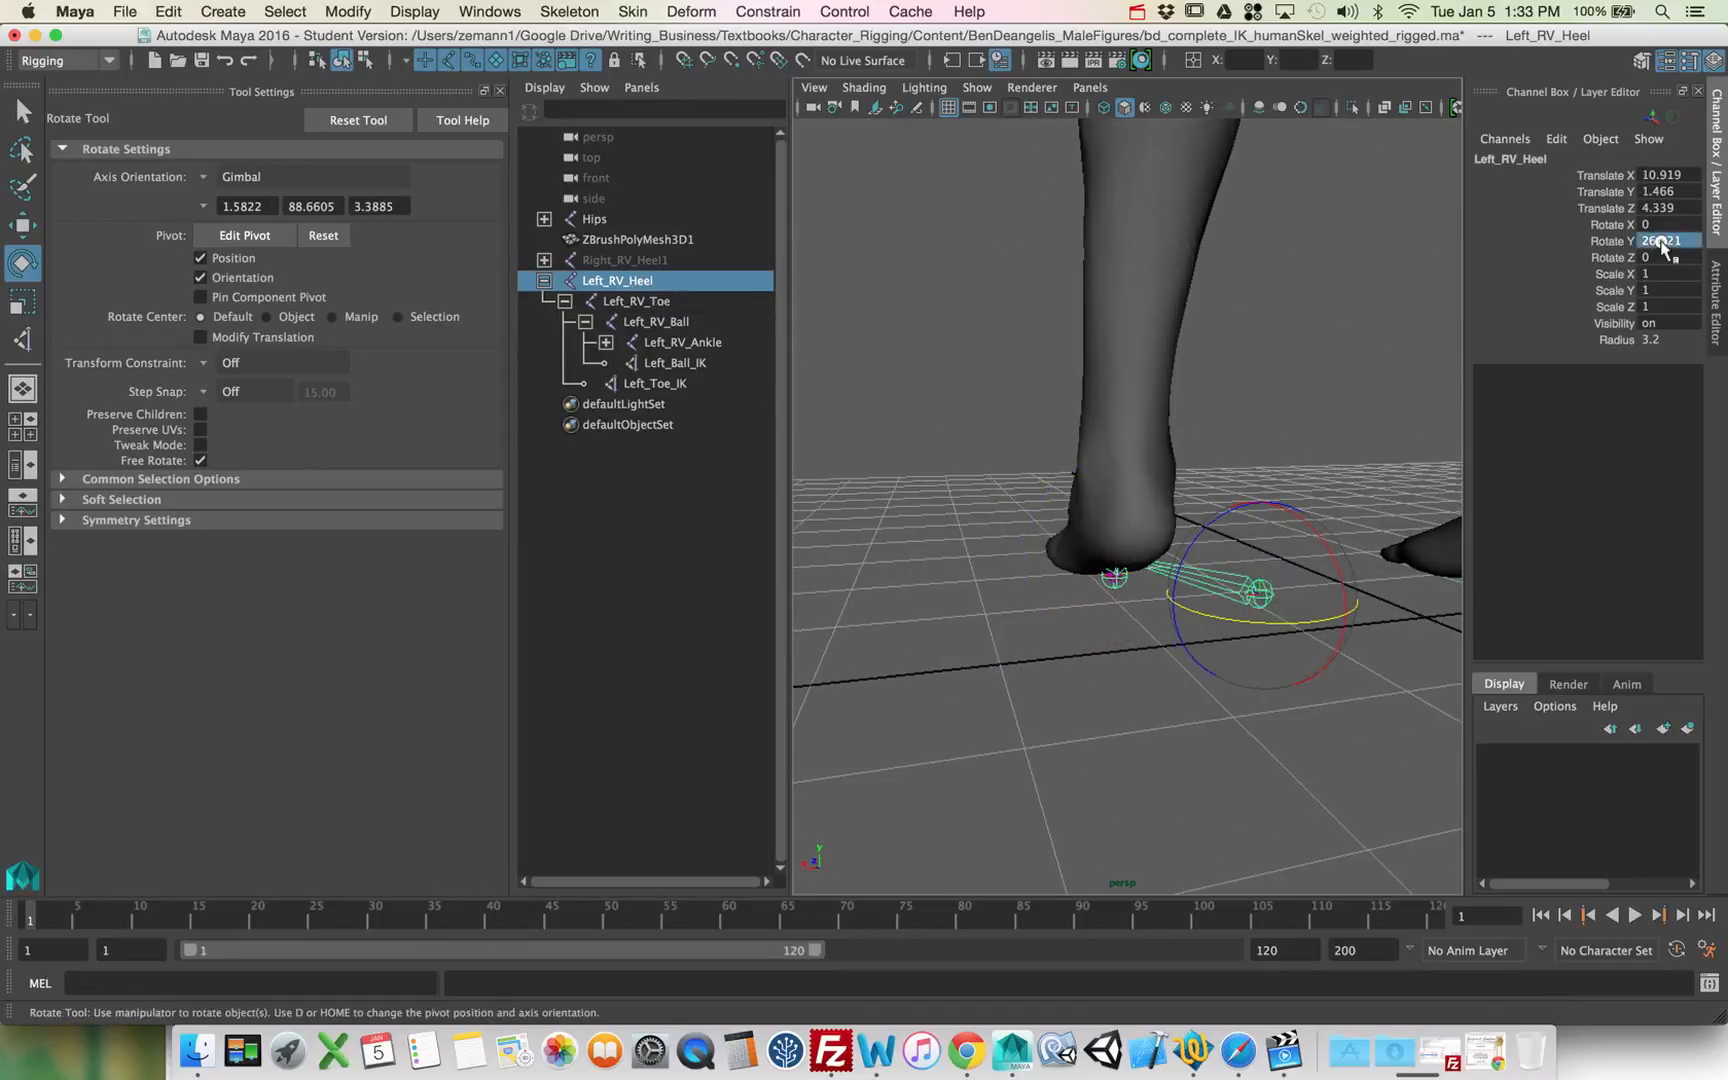
{"action": "type", "text": "0"}
{"action": "key", "text": "Return"}
{"action": "left_click", "coordinate": [683, 300]}
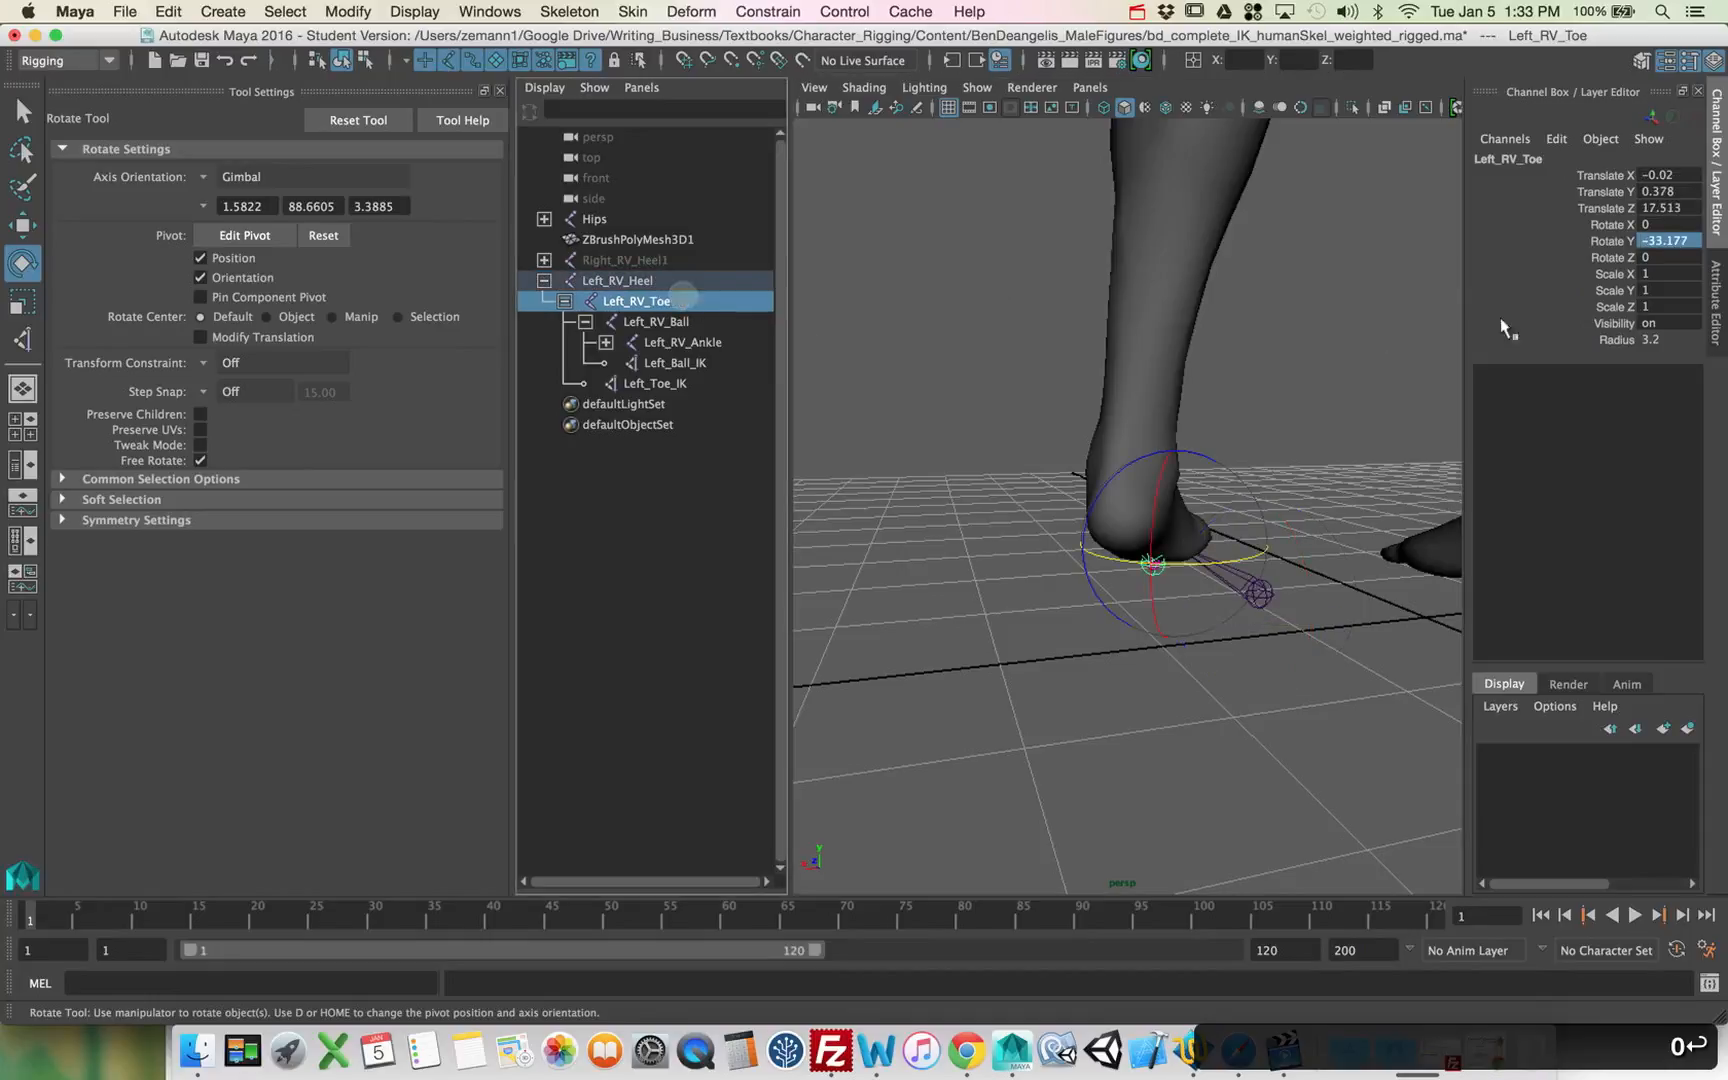
{"action": "left_click", "coordinate": [1663, 241]}
{"action": "type", "text": "0"}
{"action": "key", "text": "Return"}
Step: Reset the Left_RV_Ball joint's Rotate X to 0
{"action": "left_click", "coordinate": [656, 321]}
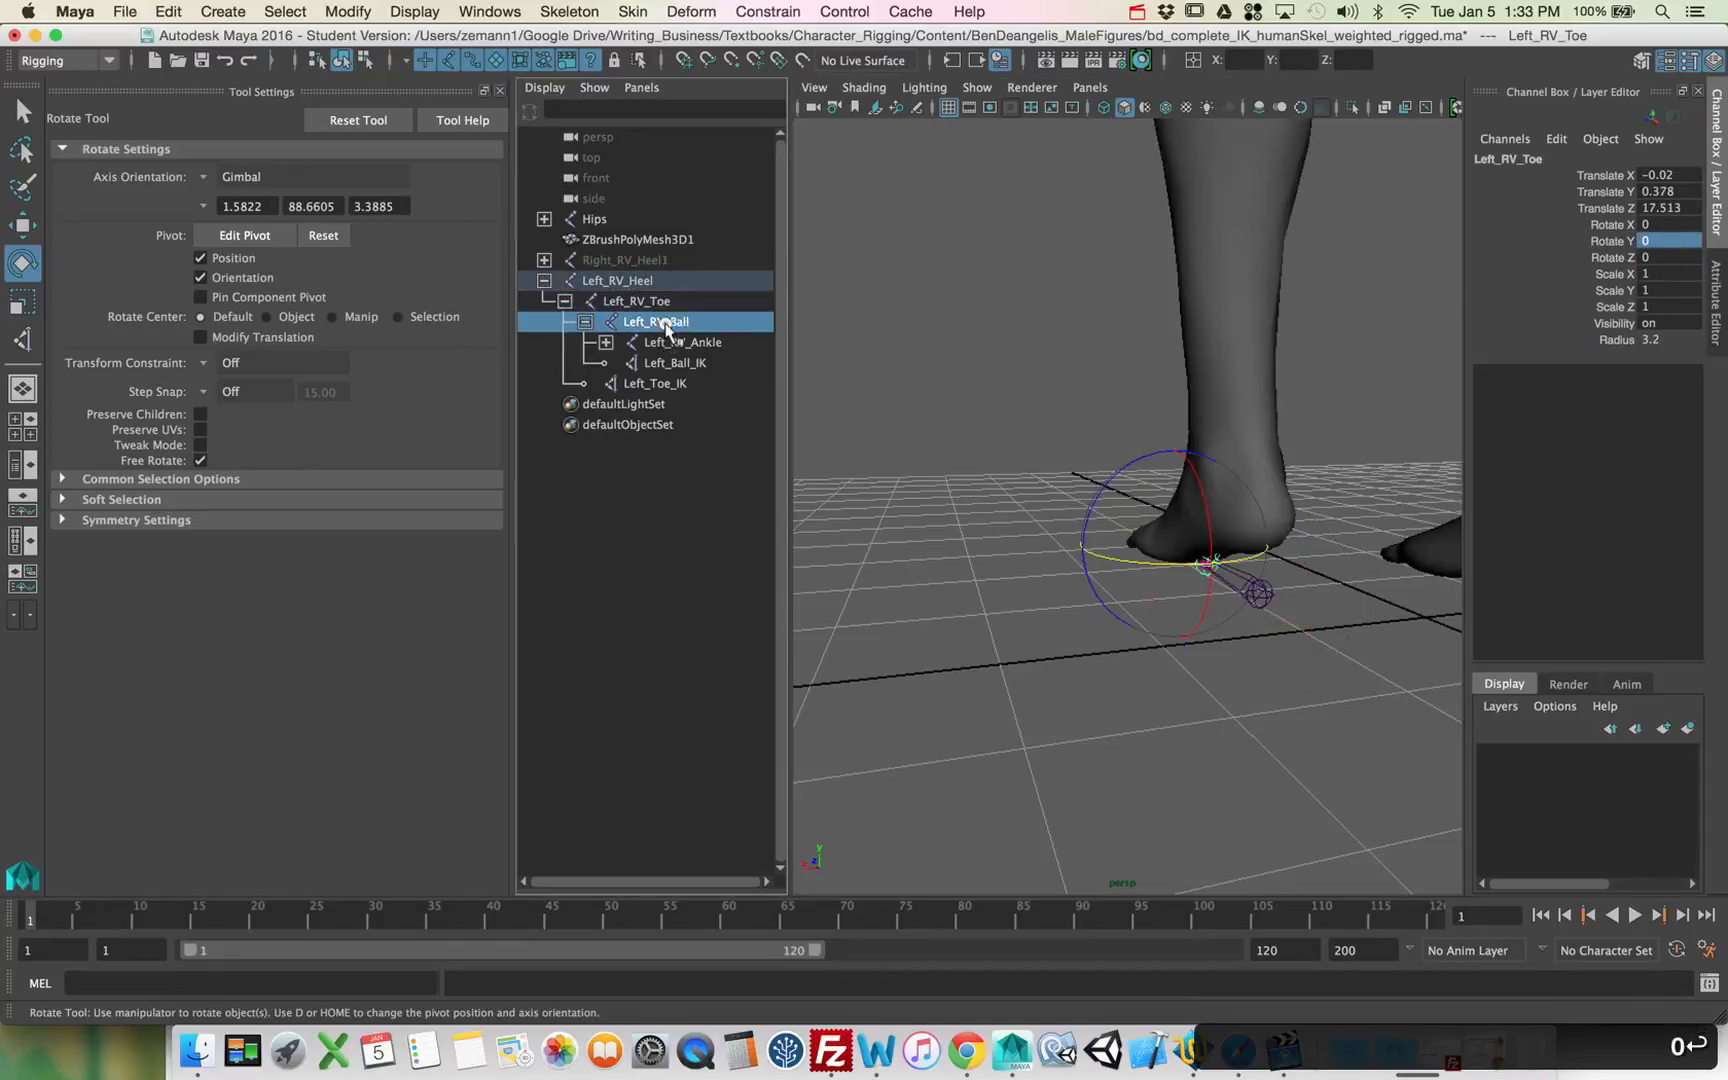
{"action": "left_click", "coordinate": [1663, 241]}
{"action": "type", "text": "0"}
{"action": "key", "text": "Return"}
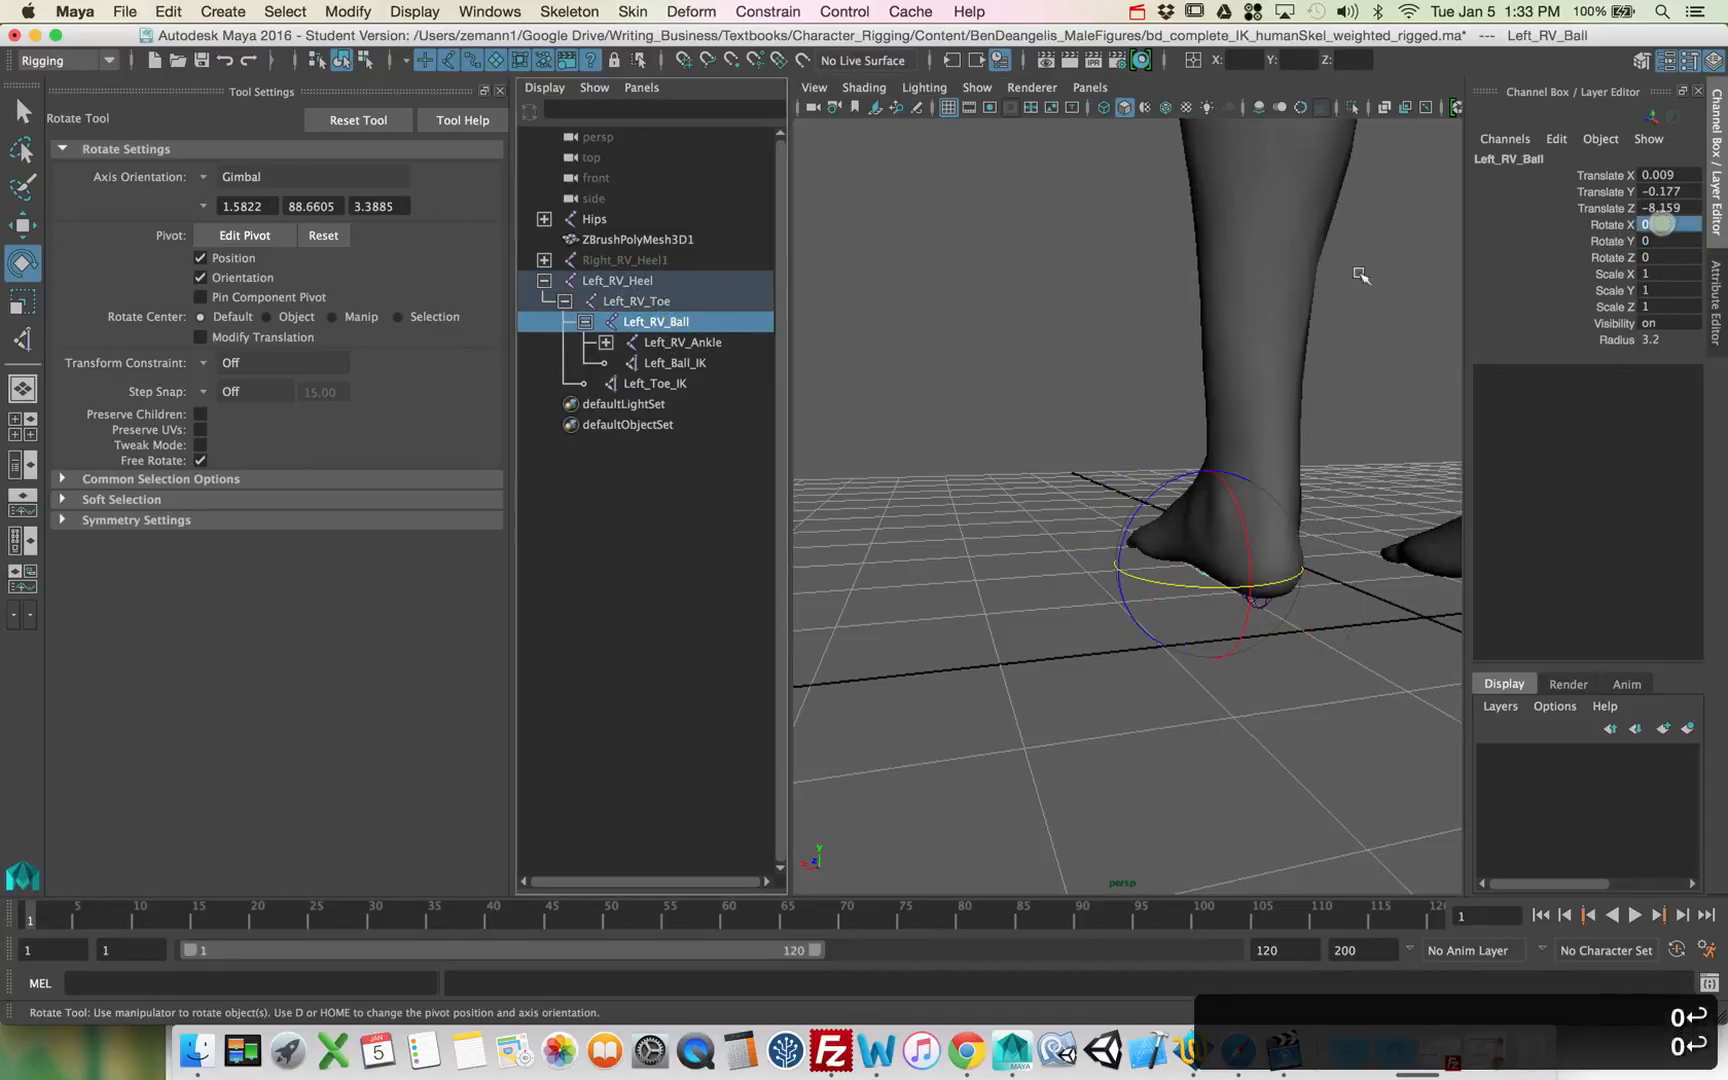
Step: Collapse the Left_RV_Heel hierarchy and unhide the Right_RV_Heel1 joint chain
{"action": "left_click", "coordinate": [684, 341]}
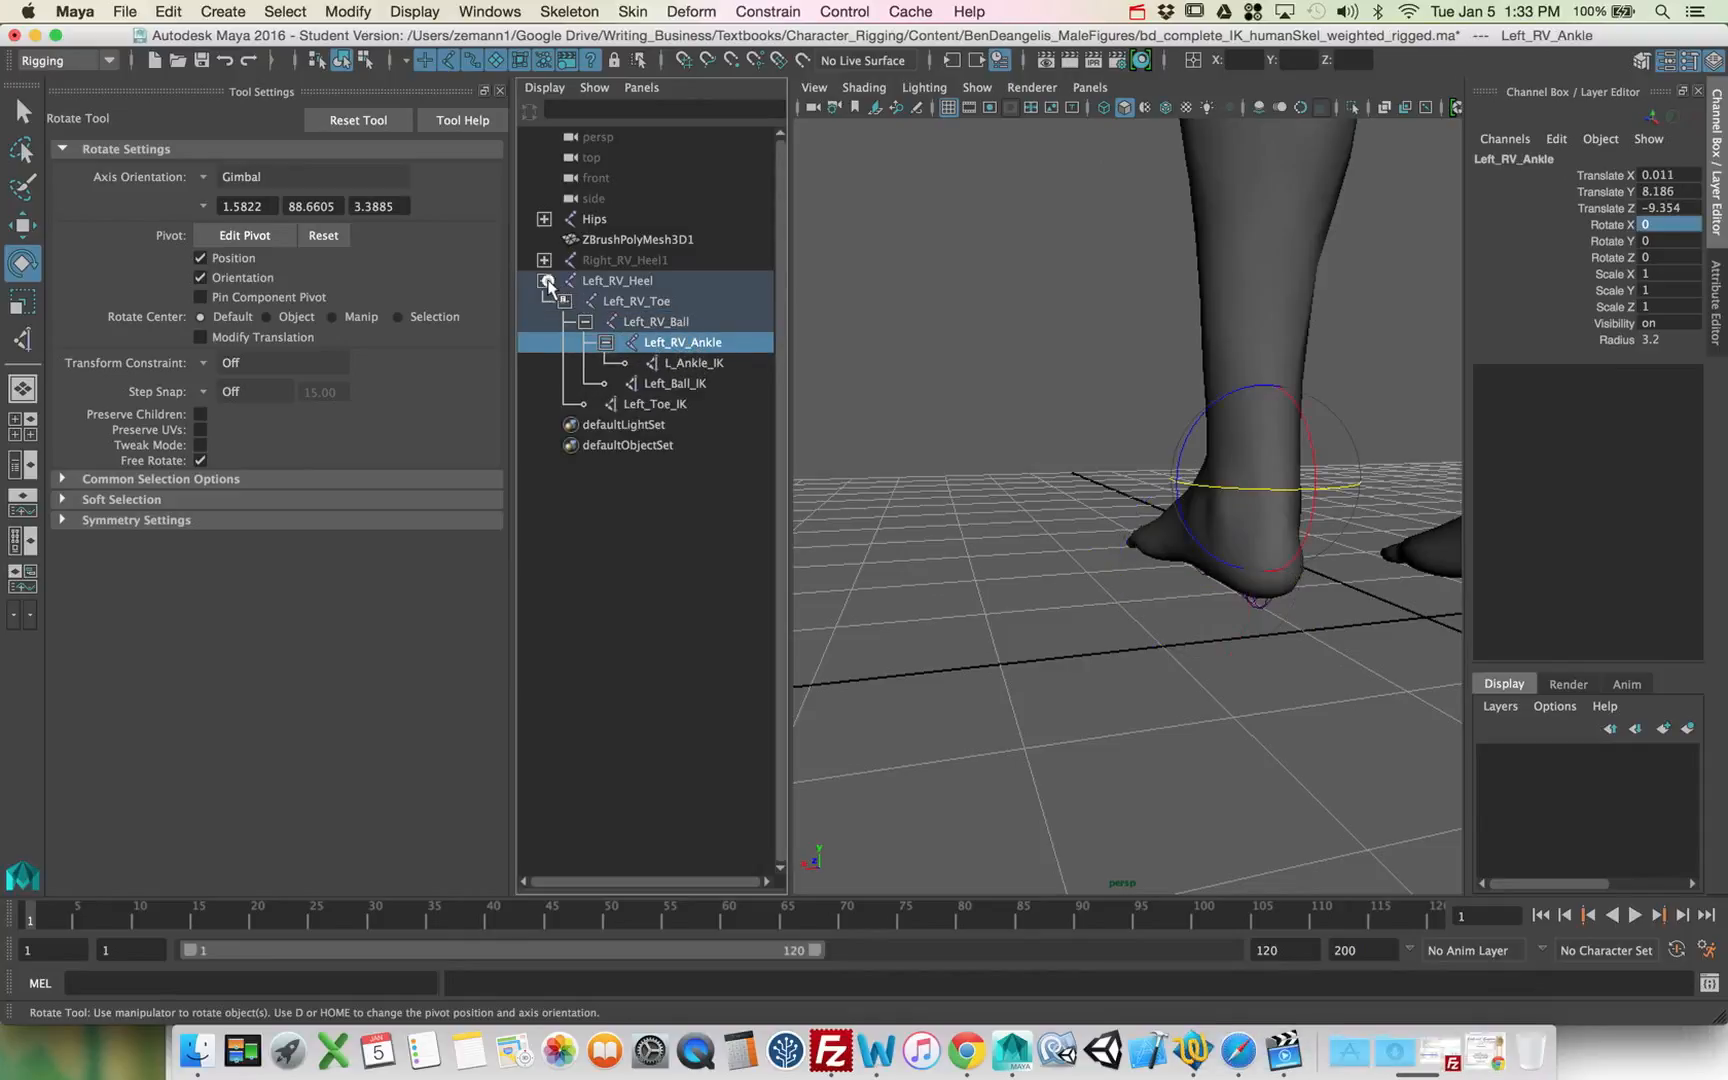
{"action": "left_click", "coordinate": [546, 281]}
{"action": "left_click", "coordinate": [624, 260]}
{"action": "key", "text": "shift+h"}
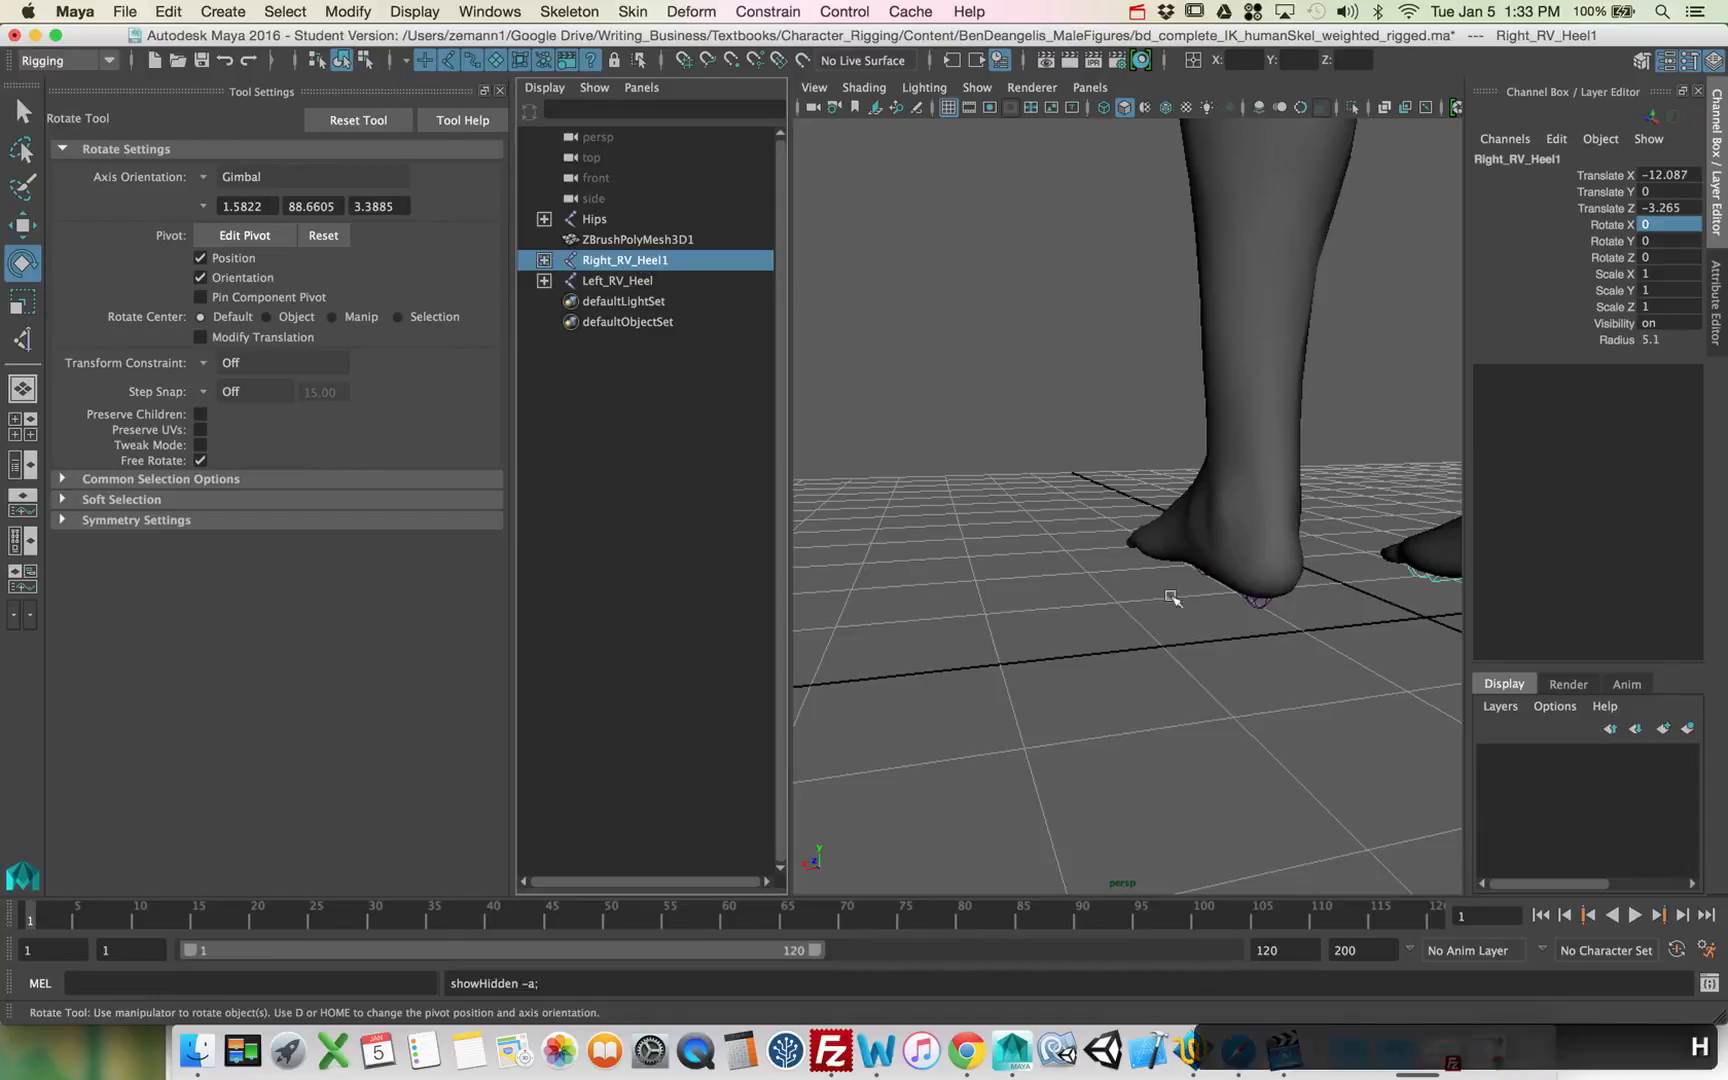
{"action": "key", "text": "f"}
{"action": "left_click_drag", "start_coordinate": [1247, 629], "coordinate": [1188, 673], "text": "alt"}
Step: Raise the left foot by moving the Left_RV_Heel joint to about 15.1 in X and 14.5 in Y
{"action": "left_click", "coordinate": [1345, 556]}
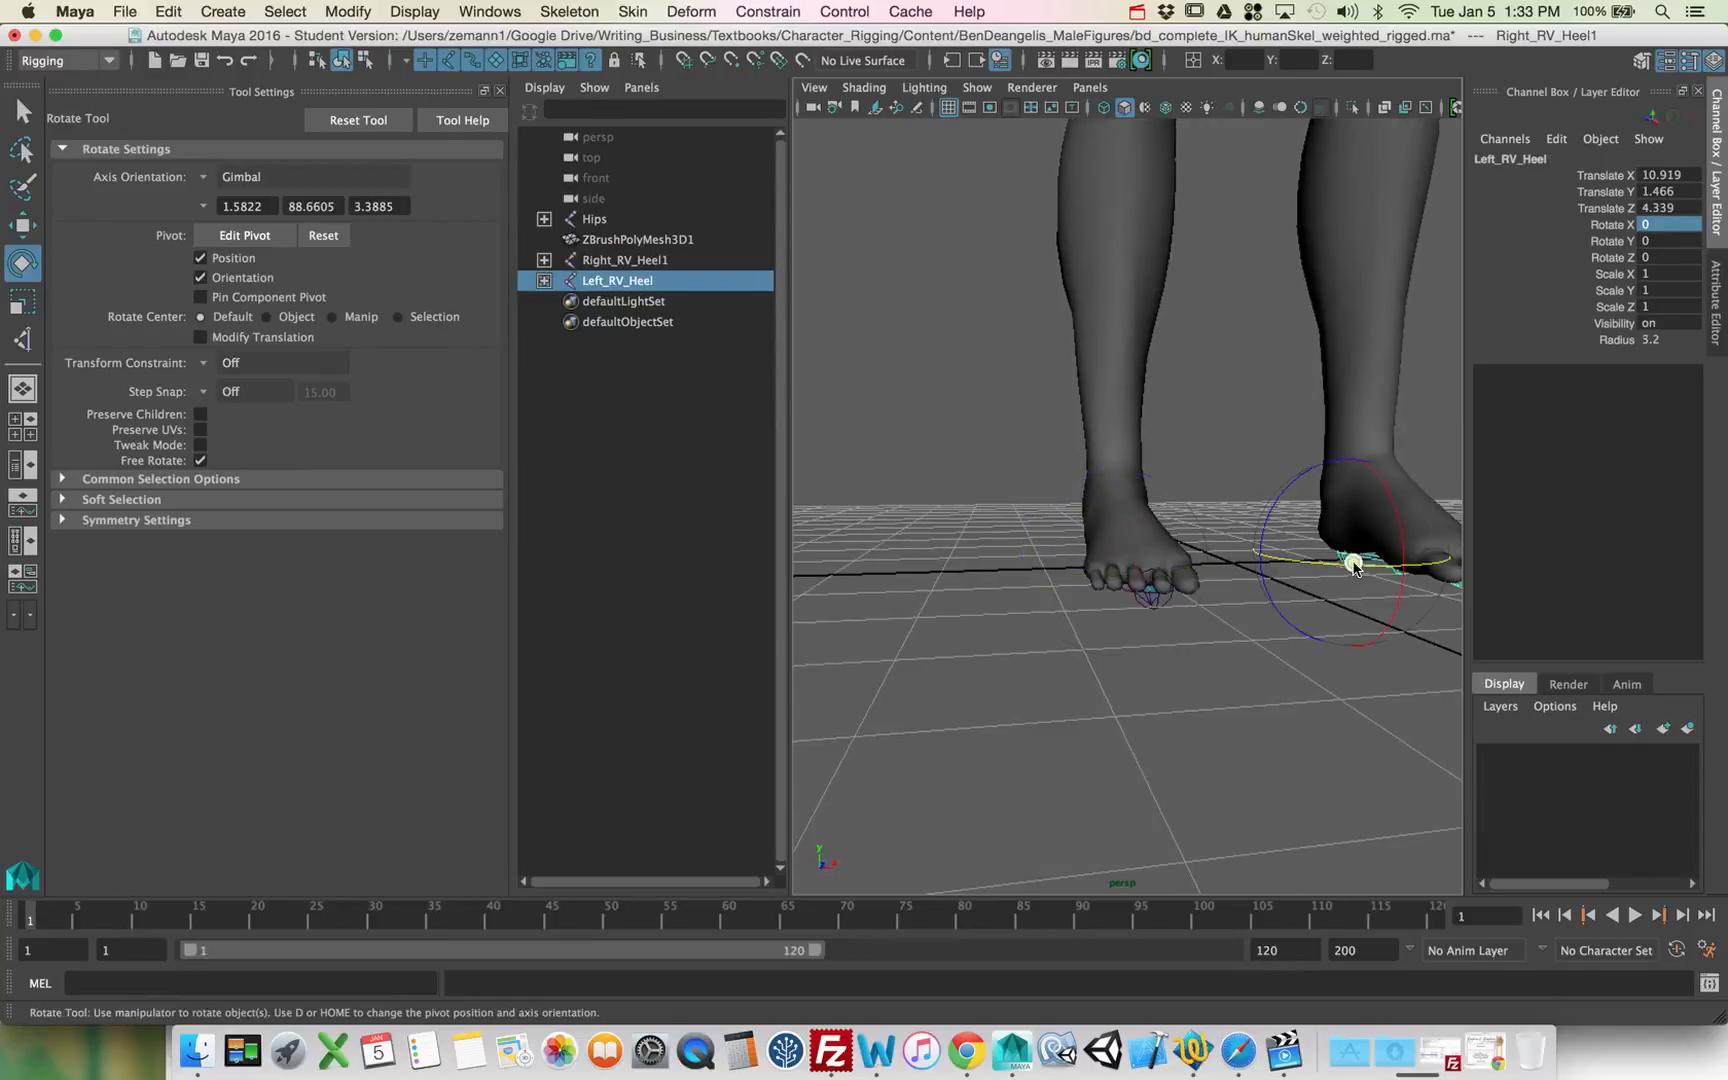
{"action": "key", "text": "w"}
{"action": "left_click_drag", "start_coordinate": [1340, 551], "coordinate": [1325, 491]}
{"action": "right_click_drag", "start_coordinate": [1254, 509], "coordinate": [1084, 501], "text": "alt"}
{"action": "middle_click_drag", "start_coordinate": [1084, 501], "coordinate": [1066, 541], "text": "alt"}
{"action": "left_click_drag", "start_coordinate": [1184, 527], "coordinate": [1239, 488]}
{"action": "right_click_drag", "start_coordinate": [1130, 535], "coordinate": [1155, 536], "text": "alt"}
{"action": "left_click_drag", "start_coordinate": [1155, 536], "coordinate": [1130, 532], "text": "alt"}
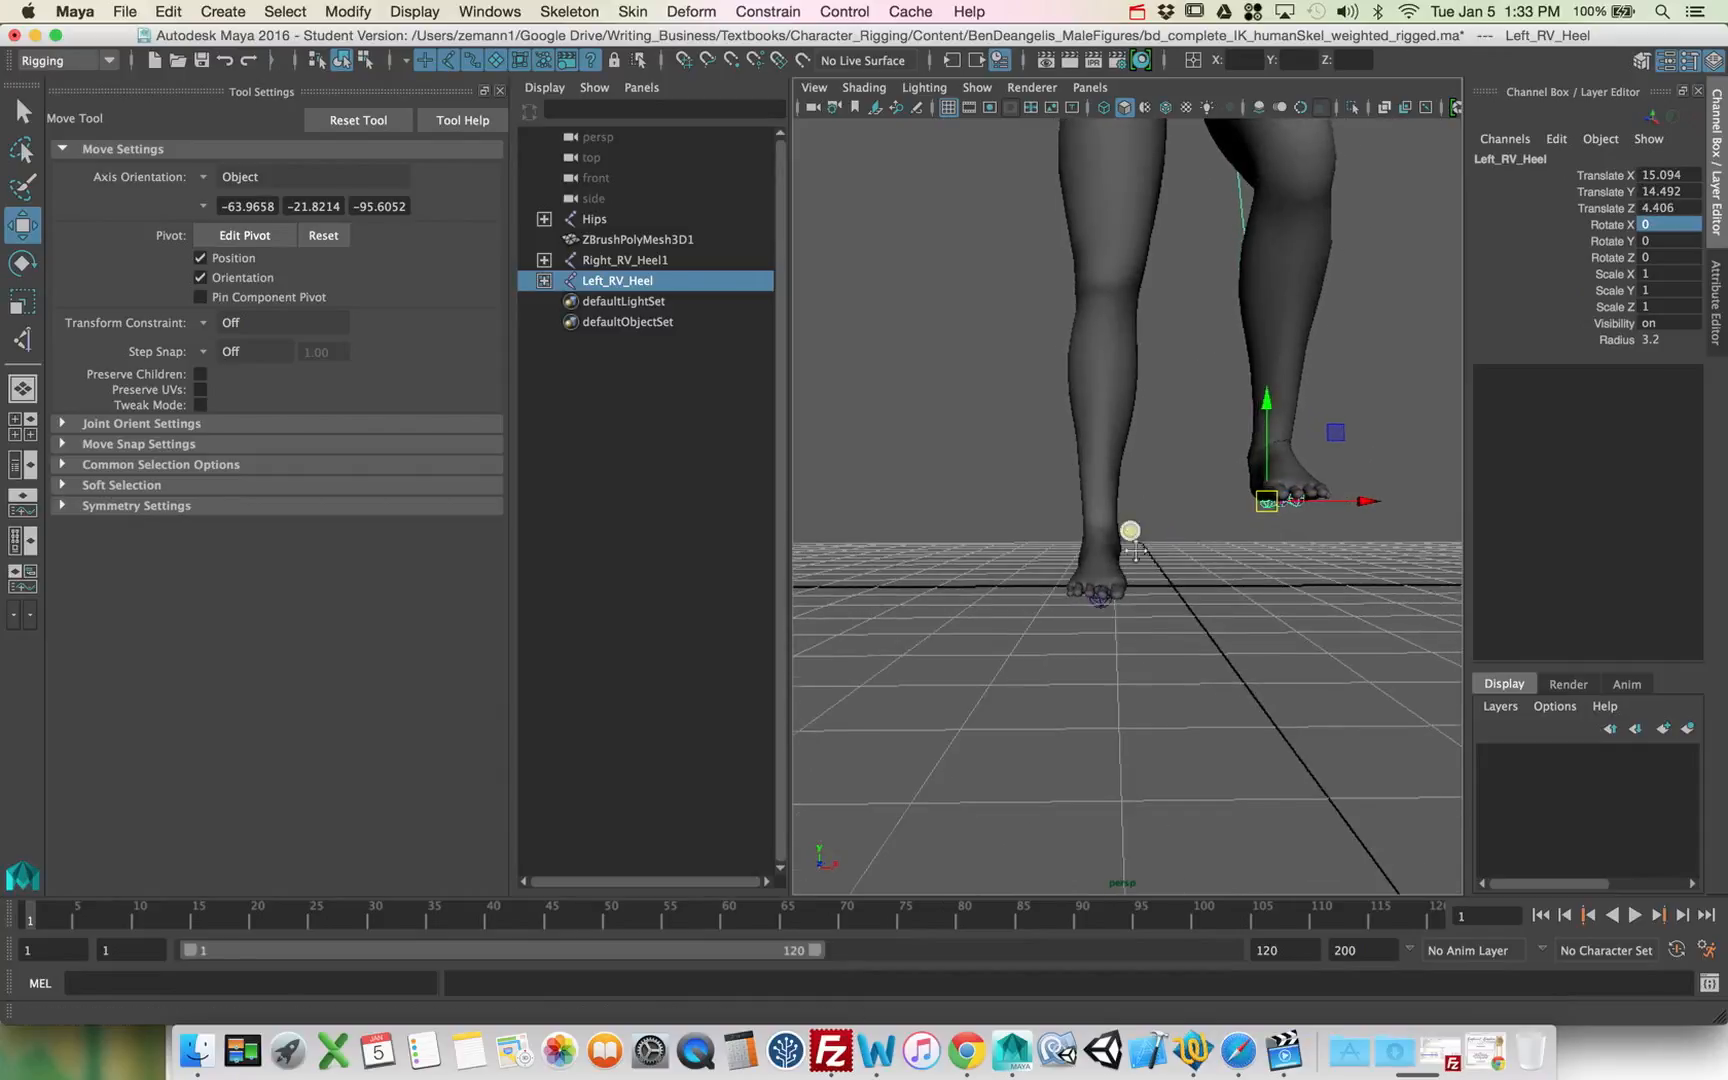
{"action": "middle_click_drag", "start_coordinate": [1130, 532], "coordinate": [1122, 617], "text": "alt"}
{"action": "right_click_drag", "start_coordinate": [1122, 617], "coordinate": [1040, 609], "text": "alt"}
{"action": "left_click_drag", "start_coordinate": [1040, 609], "coordinate": [1039, 602], "text": "alt"}
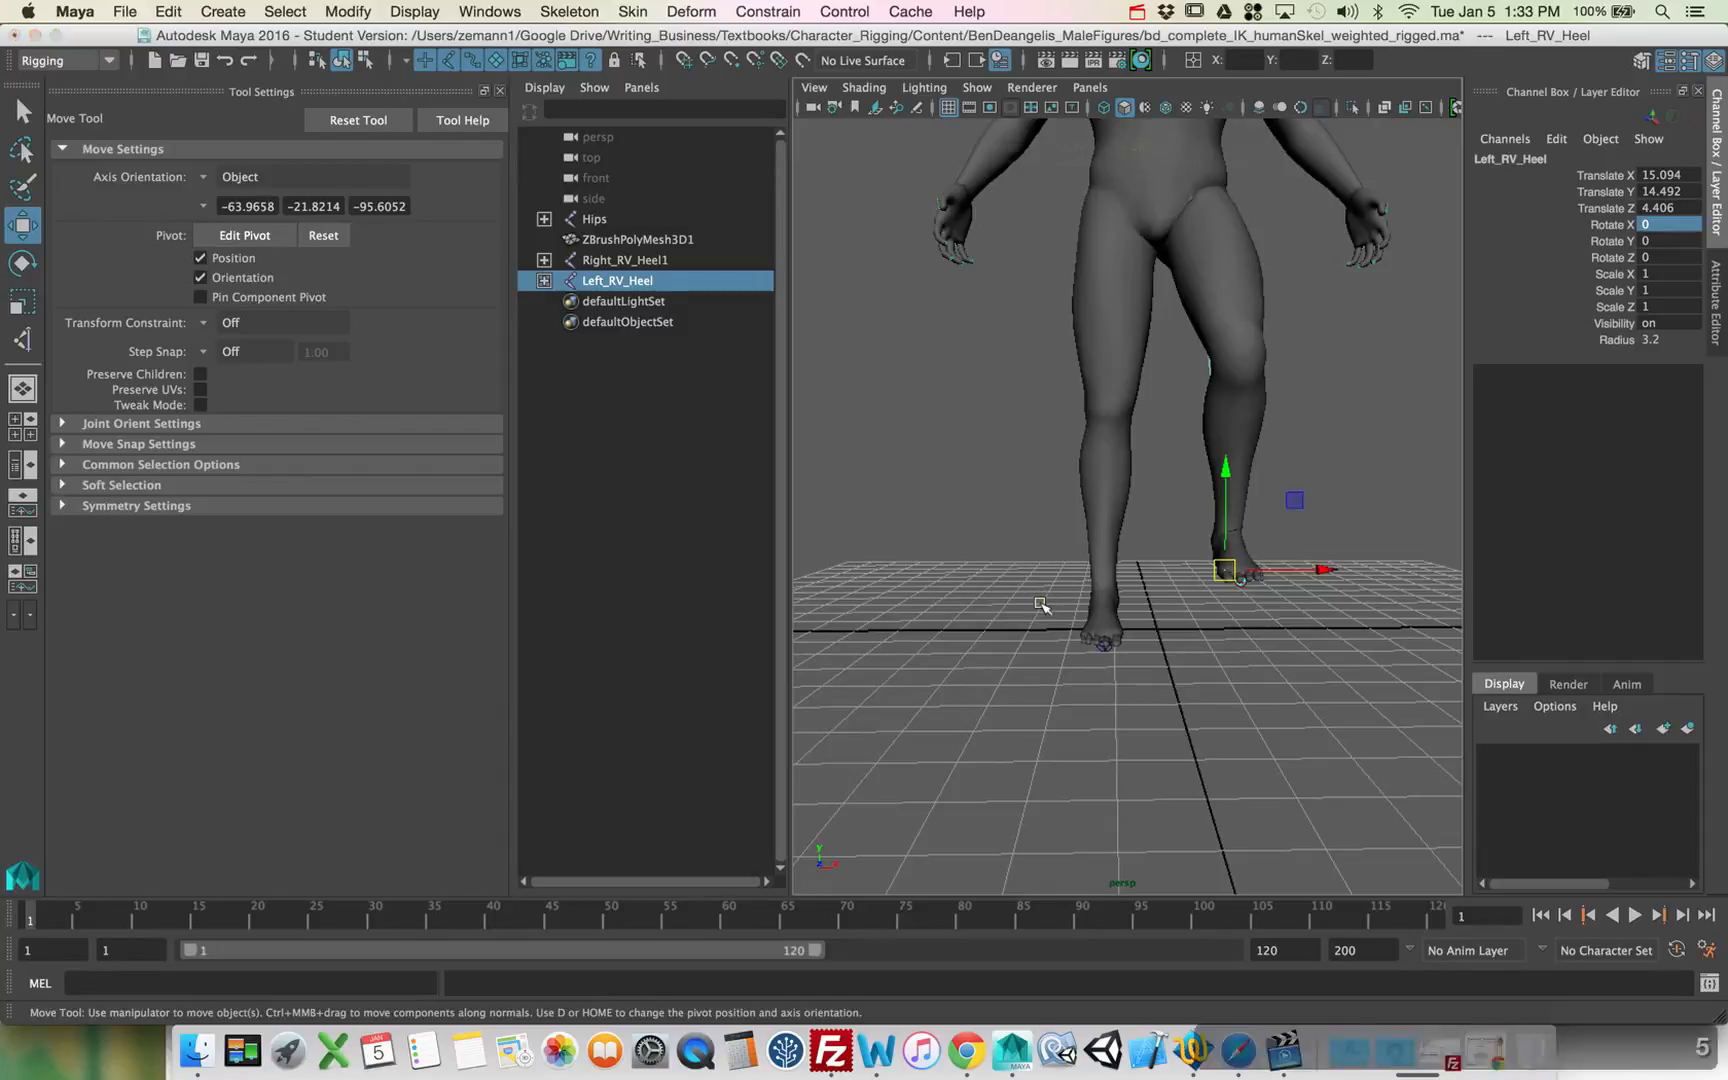
Step: Show the model in wireframe and hide the Right_RV_Heel1 joint chain
{"action": "key", "text": "4"}
{"action": "left_click_drag", "start_coordinate": [1157, 571], "coordinate": [1057, 588], "text": "alt"}
{"action": "key", "text": "q"}
{"action": "double_click", "coordinate": [655, 260]}
{"action": "middle_click_drag", "start_coordinate": [1057, 588], "coordinate": [1045, 490], "text": "alt"}
{"action": "right_click_drag", "start_coordinate": [1045, 490], "coordinate": [1666, 663], "text": "alt"}
{"action": "left_click_drag", "start_coordinate": [1160, 680], "coordinate": [1075, 624], "text": "alt"}
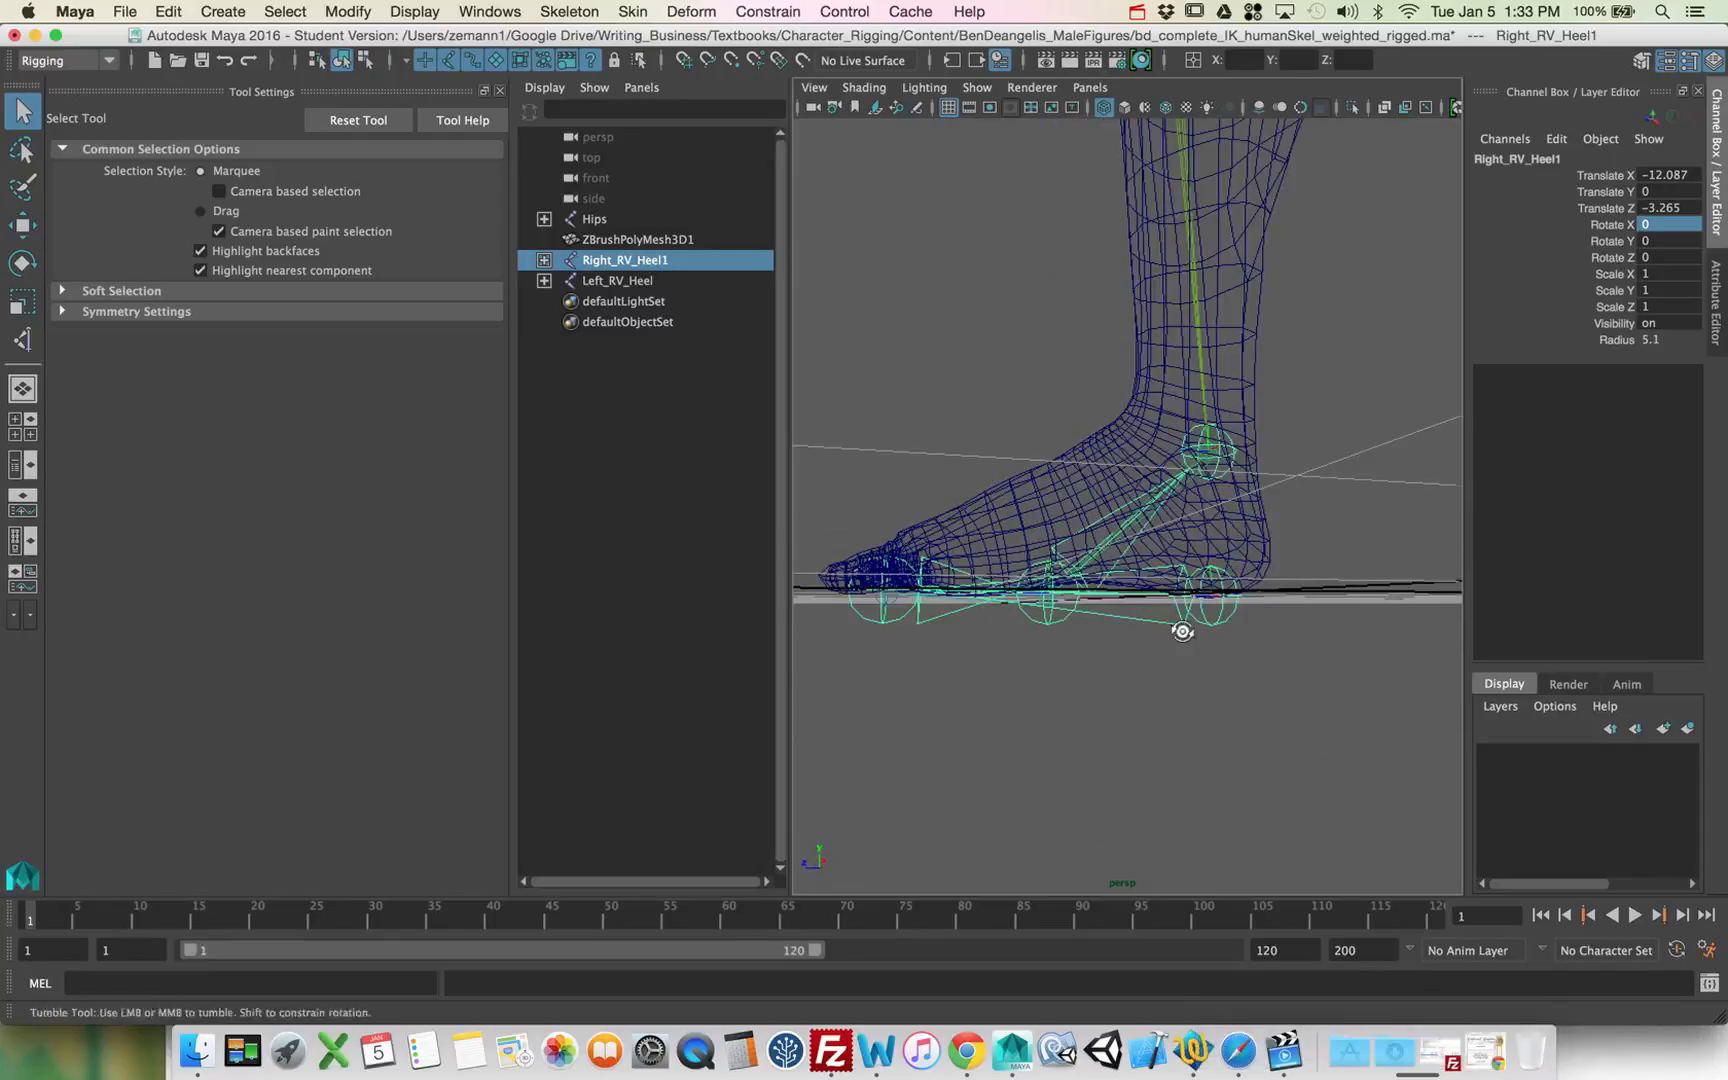
{"action": "left_click_drag", "start_coordinate": [1182, 631], "coordinate": [1145, 528], "text": "alt"}
{"action": "left_click_drag", "start_coordinate": [1107, 354], "coordinate": [1131, 468], "text": "alt"}
{"action": "key", "text": "ctrl+h"}
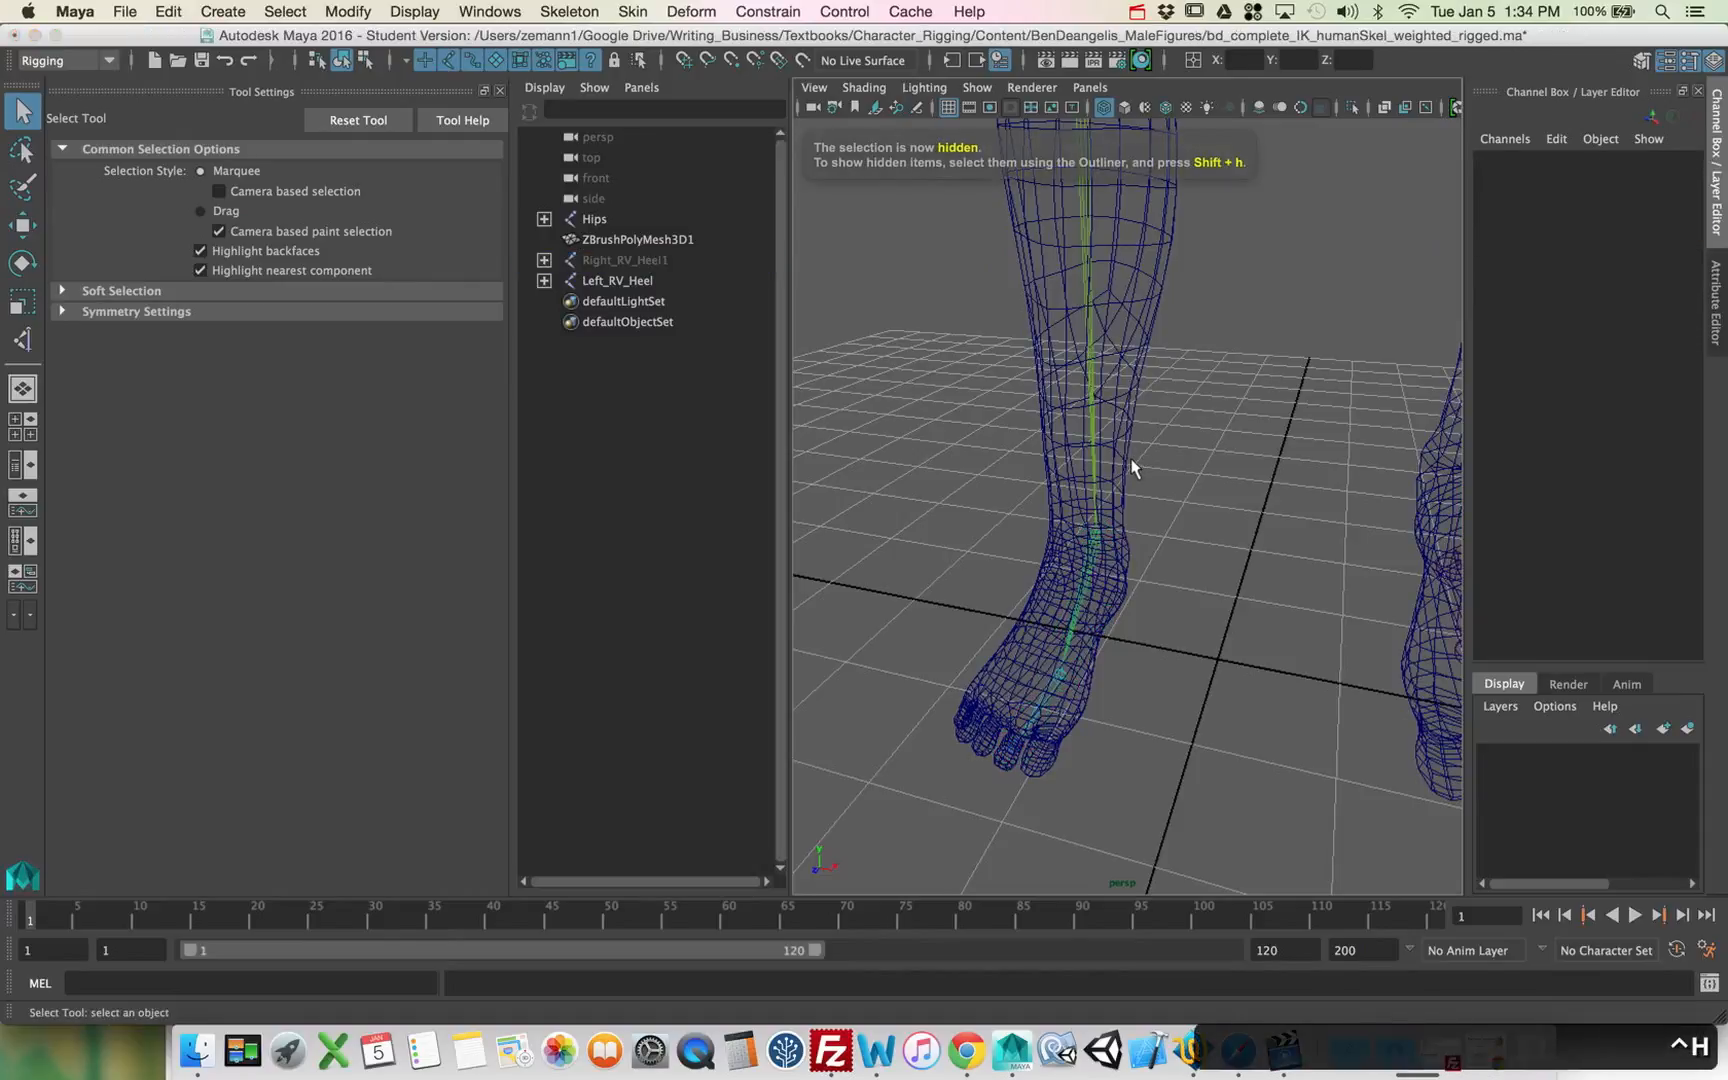
Step: Create an IK handle with the Rotate-Plane Solver from the Right_Upper_Leg joint to the right ankle joint
{"action": "scroll", "coordinate": [1130, 467], "scroll_direction": "down", "scroll_amount": 5}
{"action": "left_click", "coordinate": [1108, 379]}
{"action": "left_click_drag", "start_coordinate": [1112, 463], "coordinate": [1119, 605], "text": "alt"}
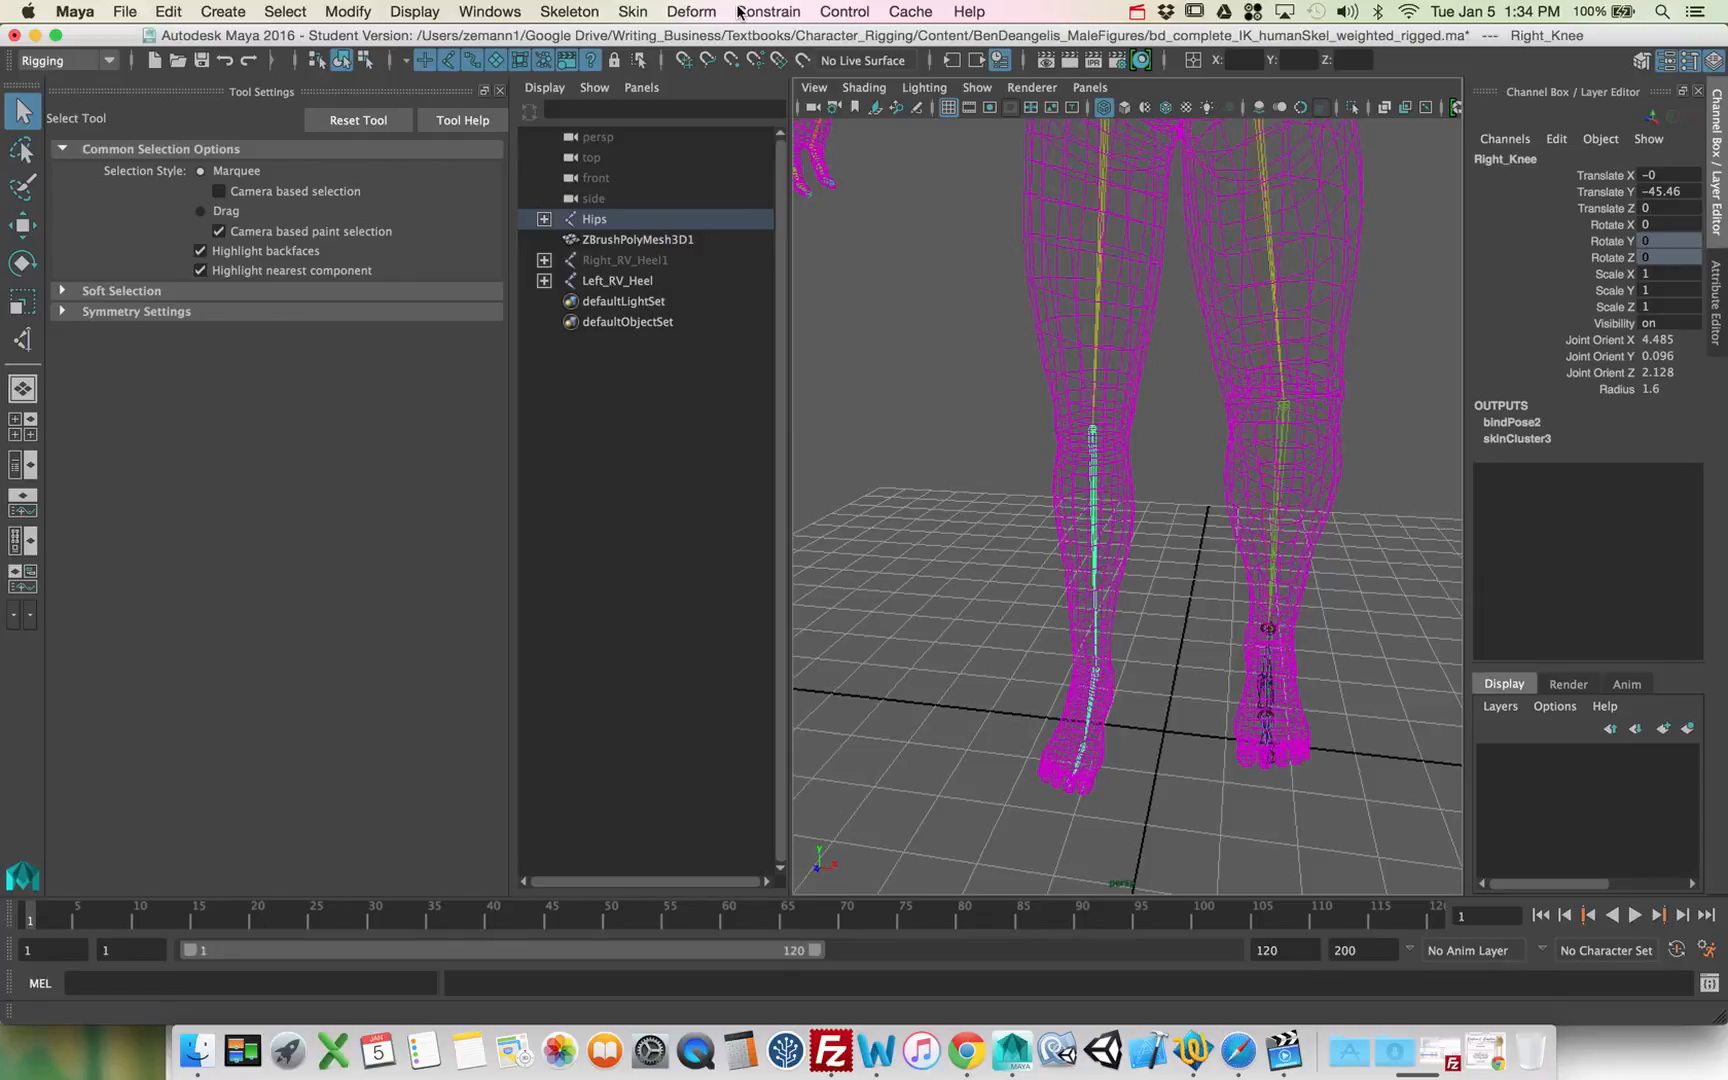
{"action": "left_click", "coordinate": [591, 12]}
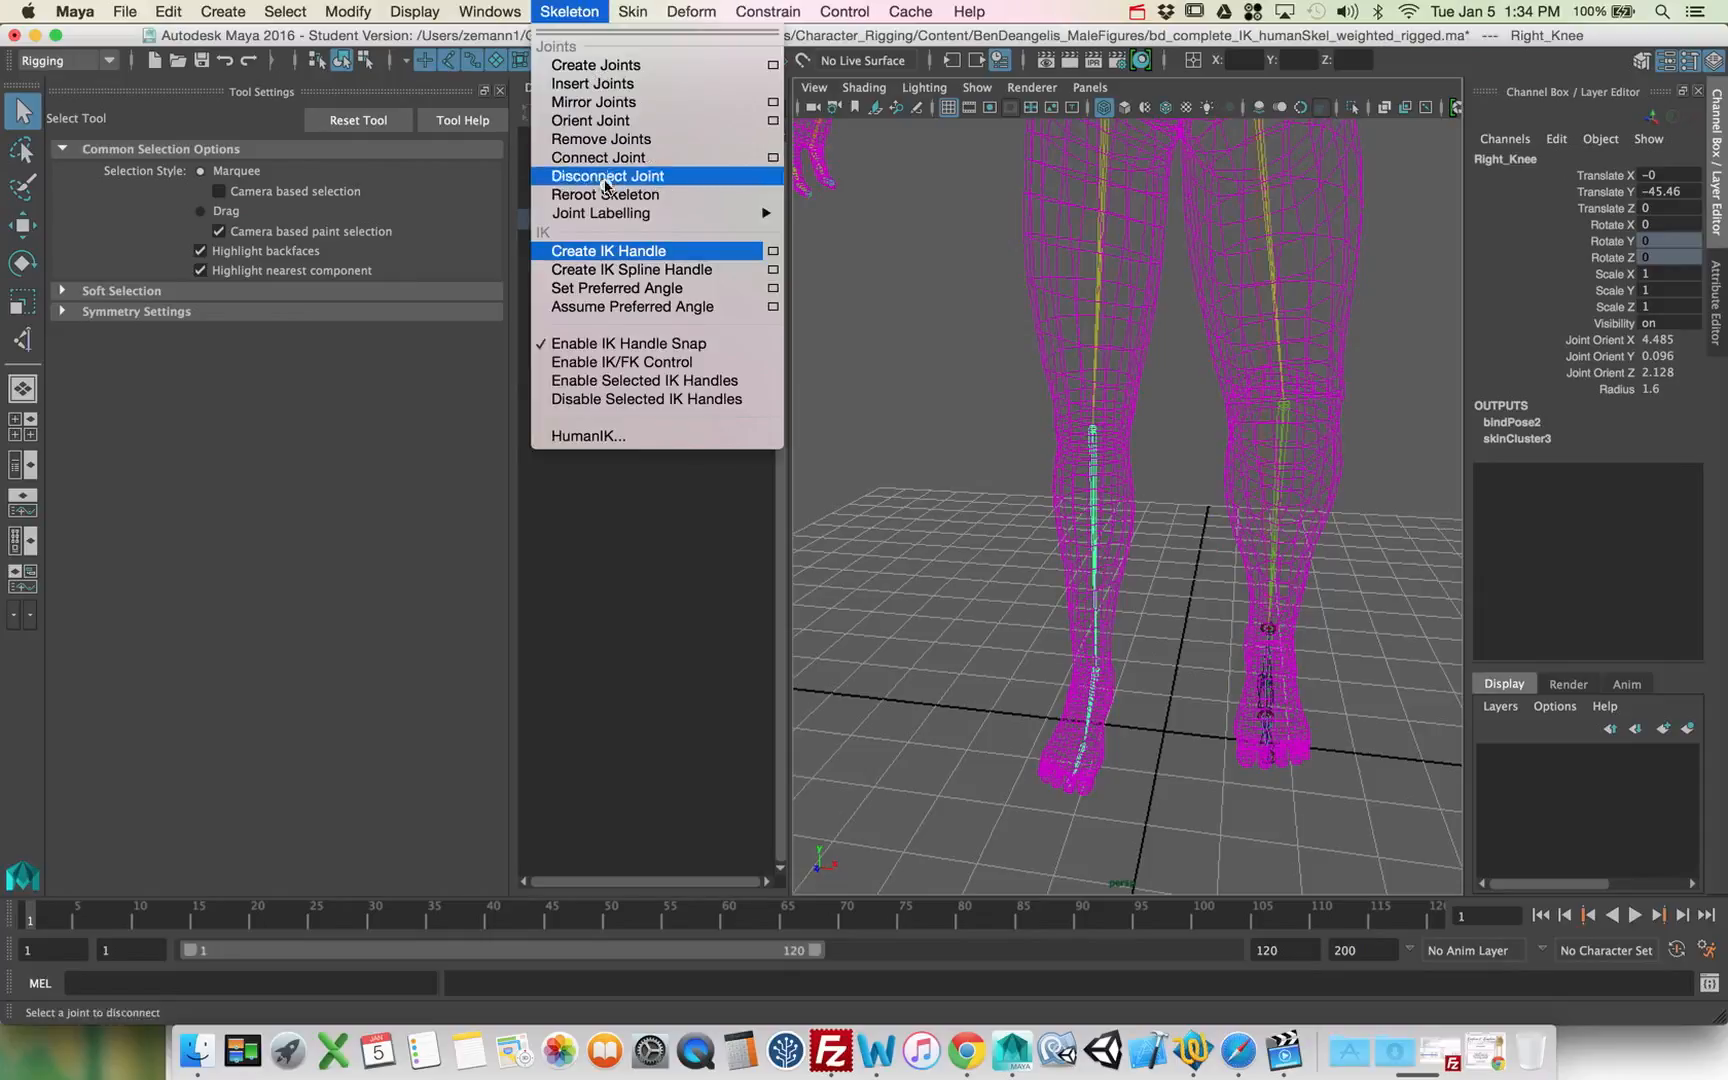
{"action": "left_click", "coordinate": [625, 247]}
{"action": "left_click", "coordinate": [337, 174]}
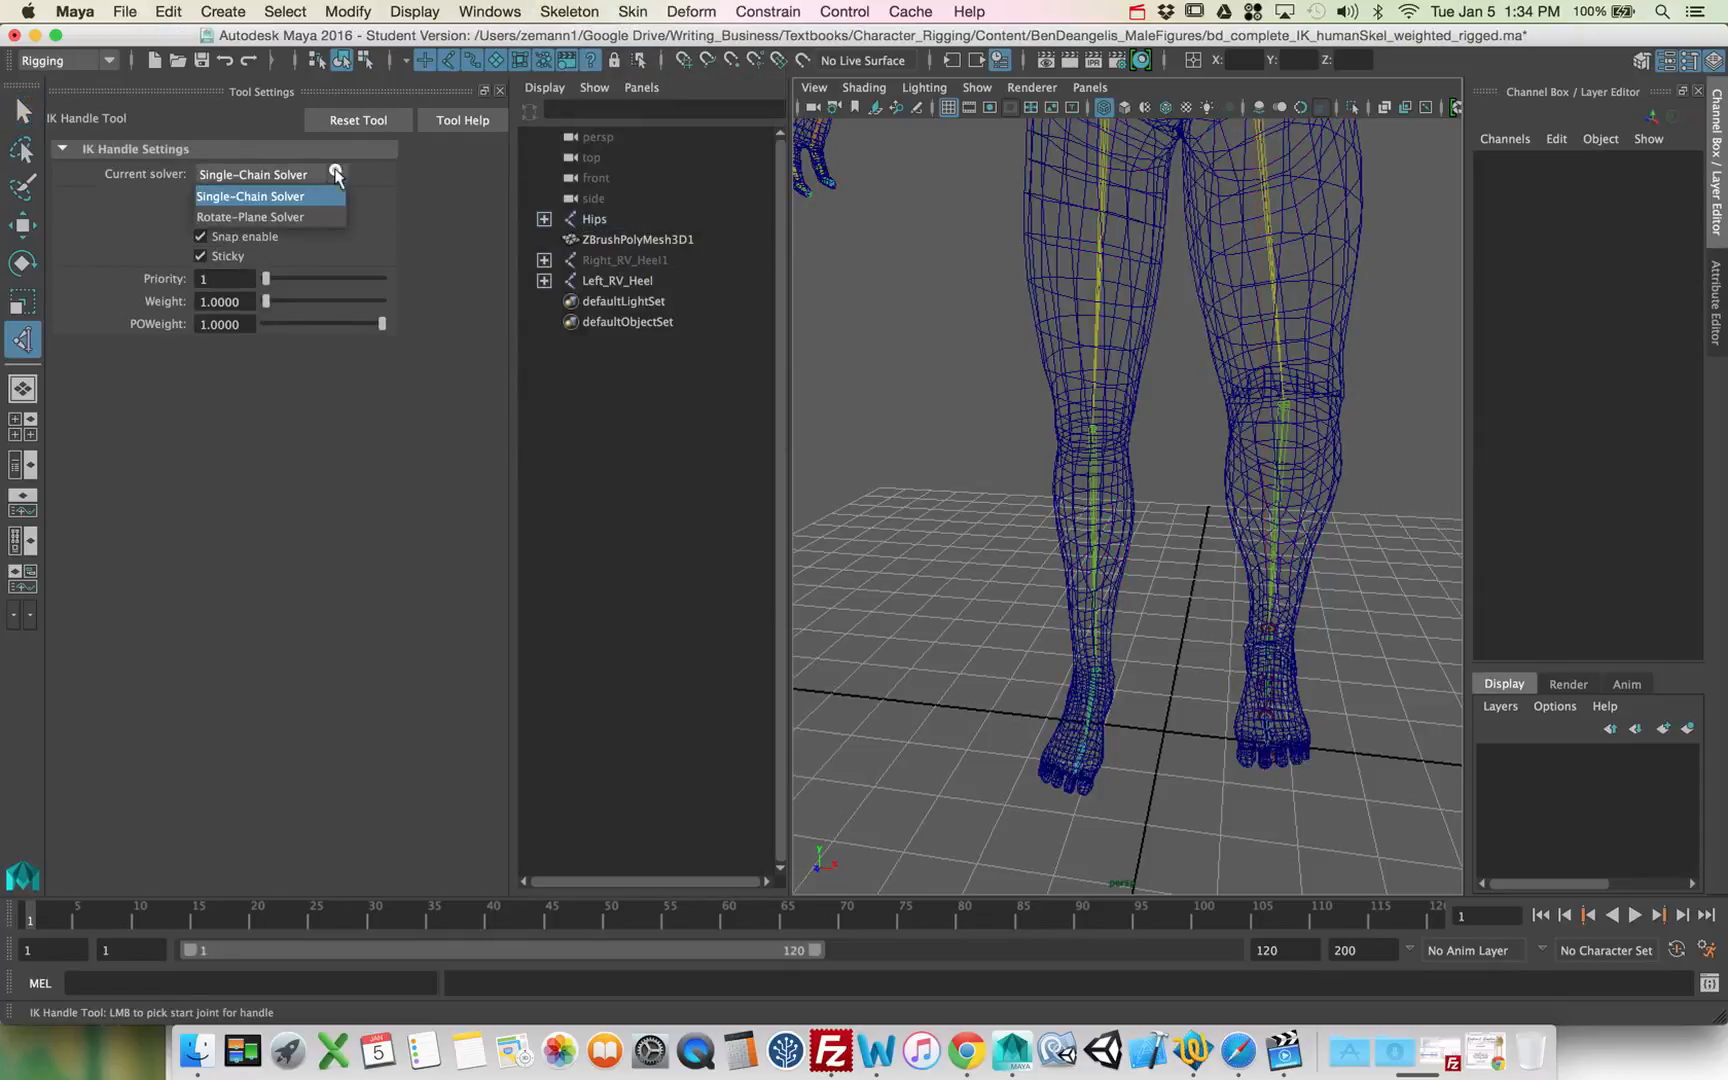
{"action": "left_click", "coordinate": [290, 217]}
{"action": "left_click_drag", "start_coordinate": [848, 370], "coordinate": [1020, 391], "text": "alt"}
{"action": "left_click", "coordinate": [1108, 329]}
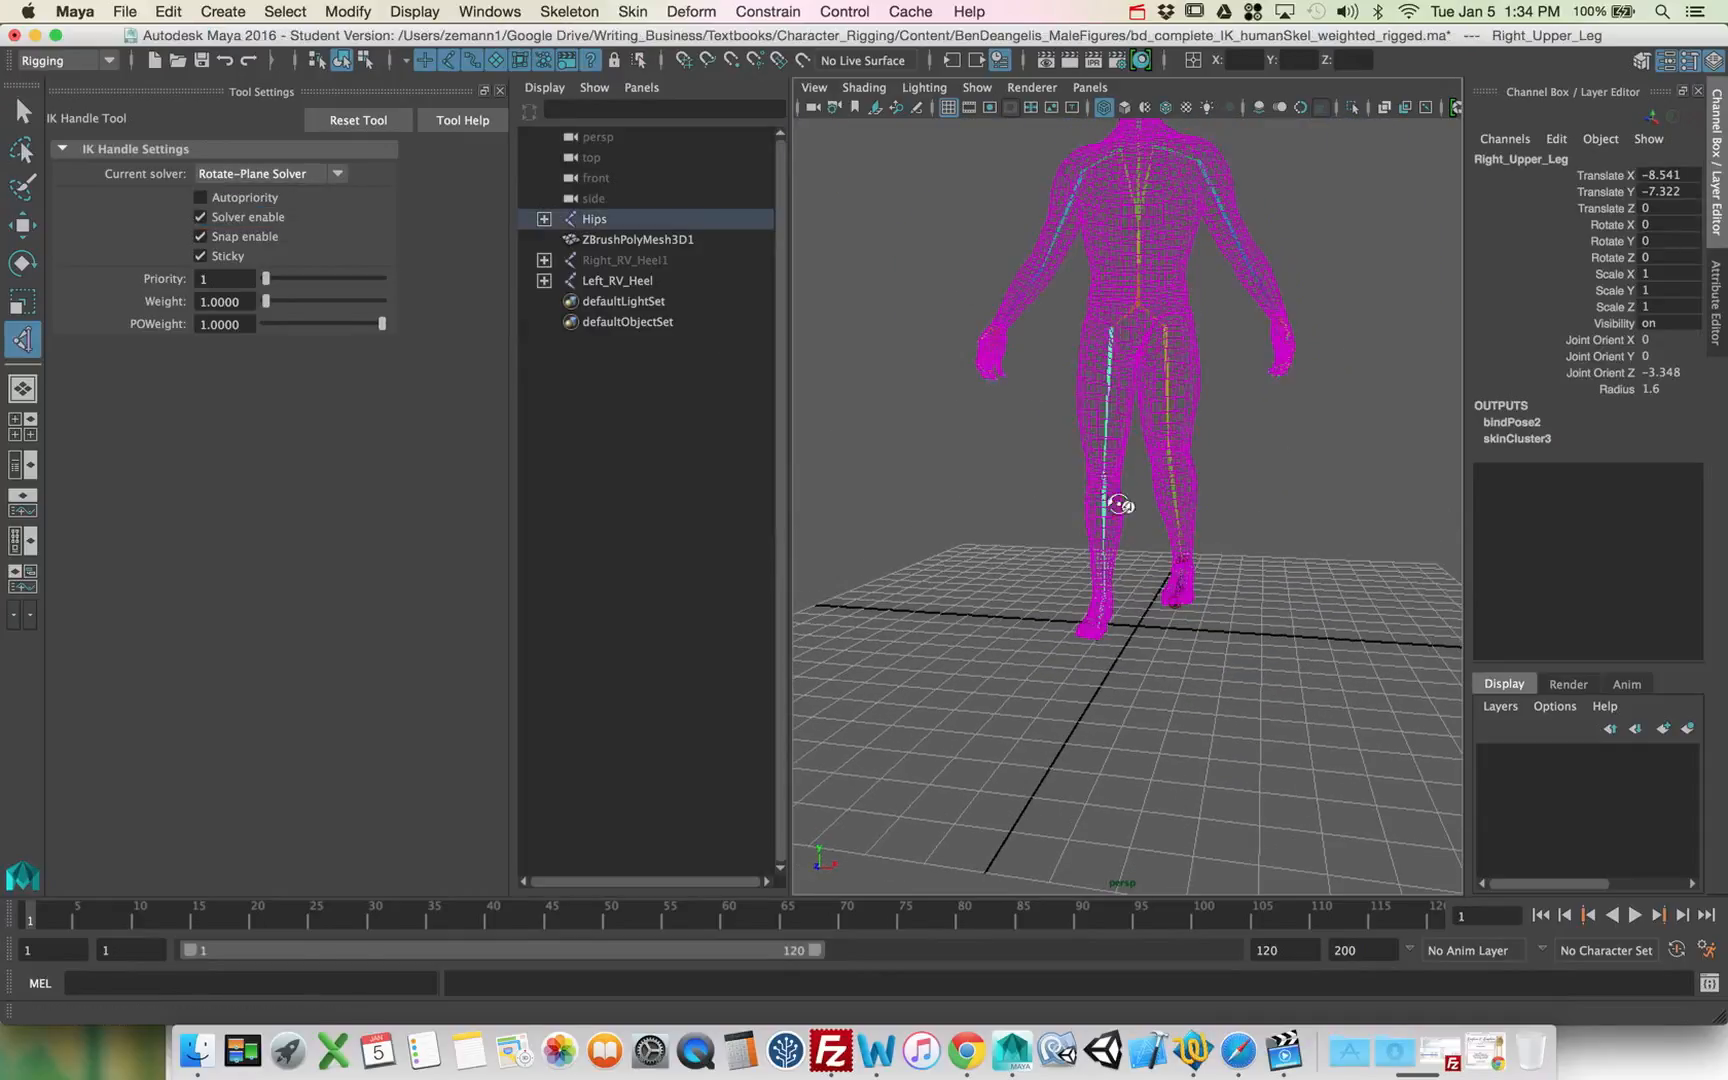
{"action": "left_click_drag", "start_coordinate": [1178, 512], "coordinate": [1251, 581], "text": "alt"}
{"action": "left_click", "coordinate": [1113, 596]}
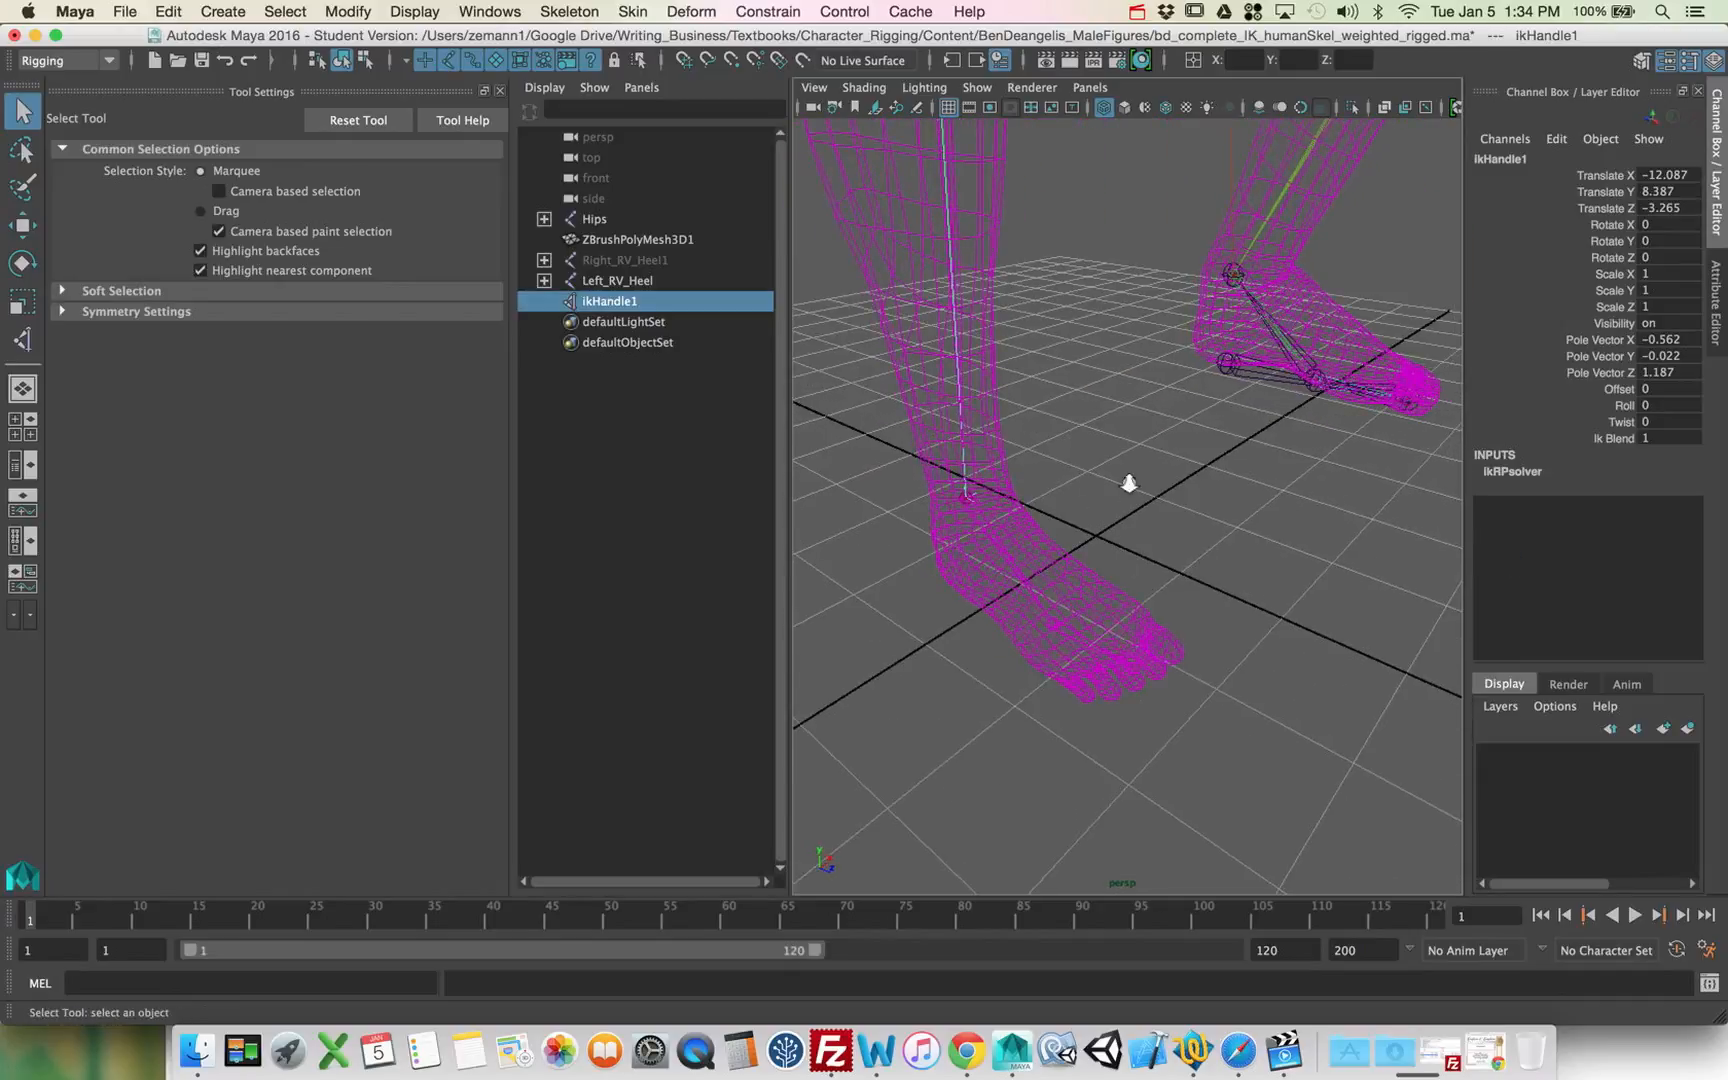
Step: Create an IK handle with the Single-Chain Solver from the Right_Ankle joint to the Right_Ball joint
{"action": "right_click_drag", "start_coordinate": [1129, 483], "coordinate": [1030, 459], "text": "alt"}
{"action": "middle_click_drag", "start_coordinate": [1049, 315], "coordinate": [1075, 591], "text": "alt"}
{"action": "right_click_drag", "start_coordinate": [925, 338], "coordinate": [821, 331], "text": "alt"}
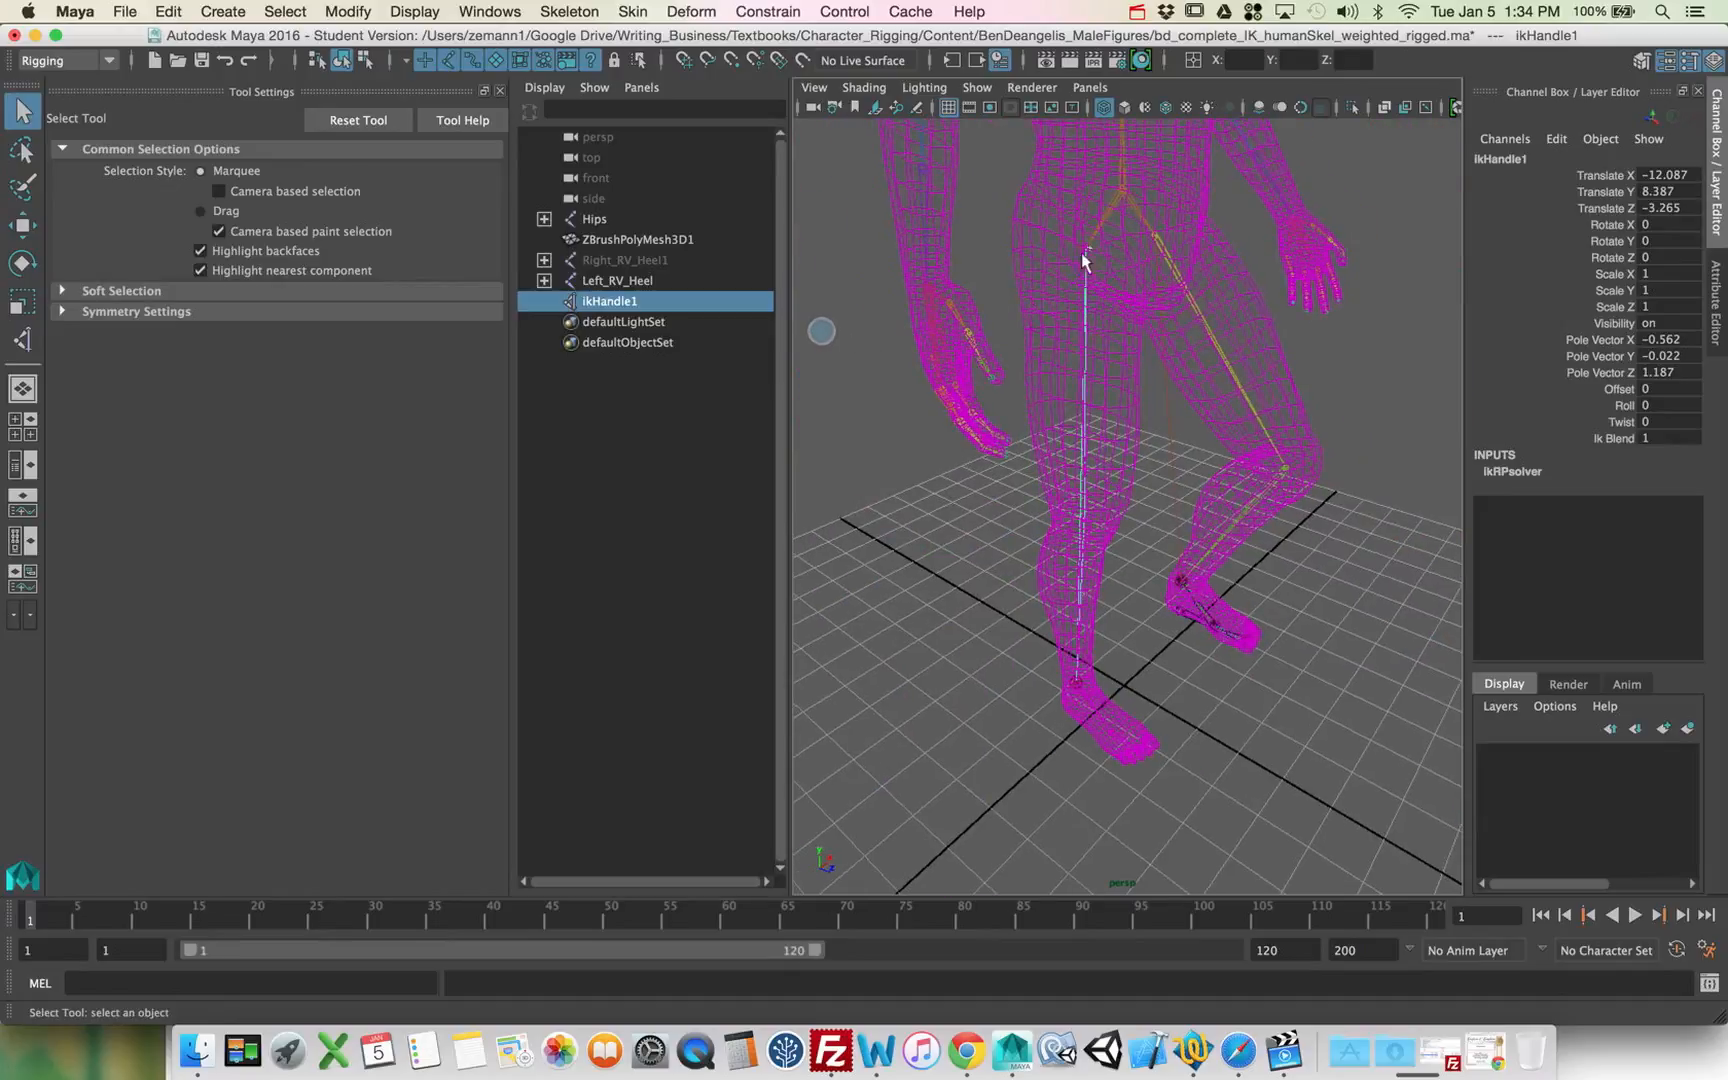
{"action": "right_click_drag", "start_coordinate": [1090, 642], "coordinate": [1345, 588], "text": "alt"}
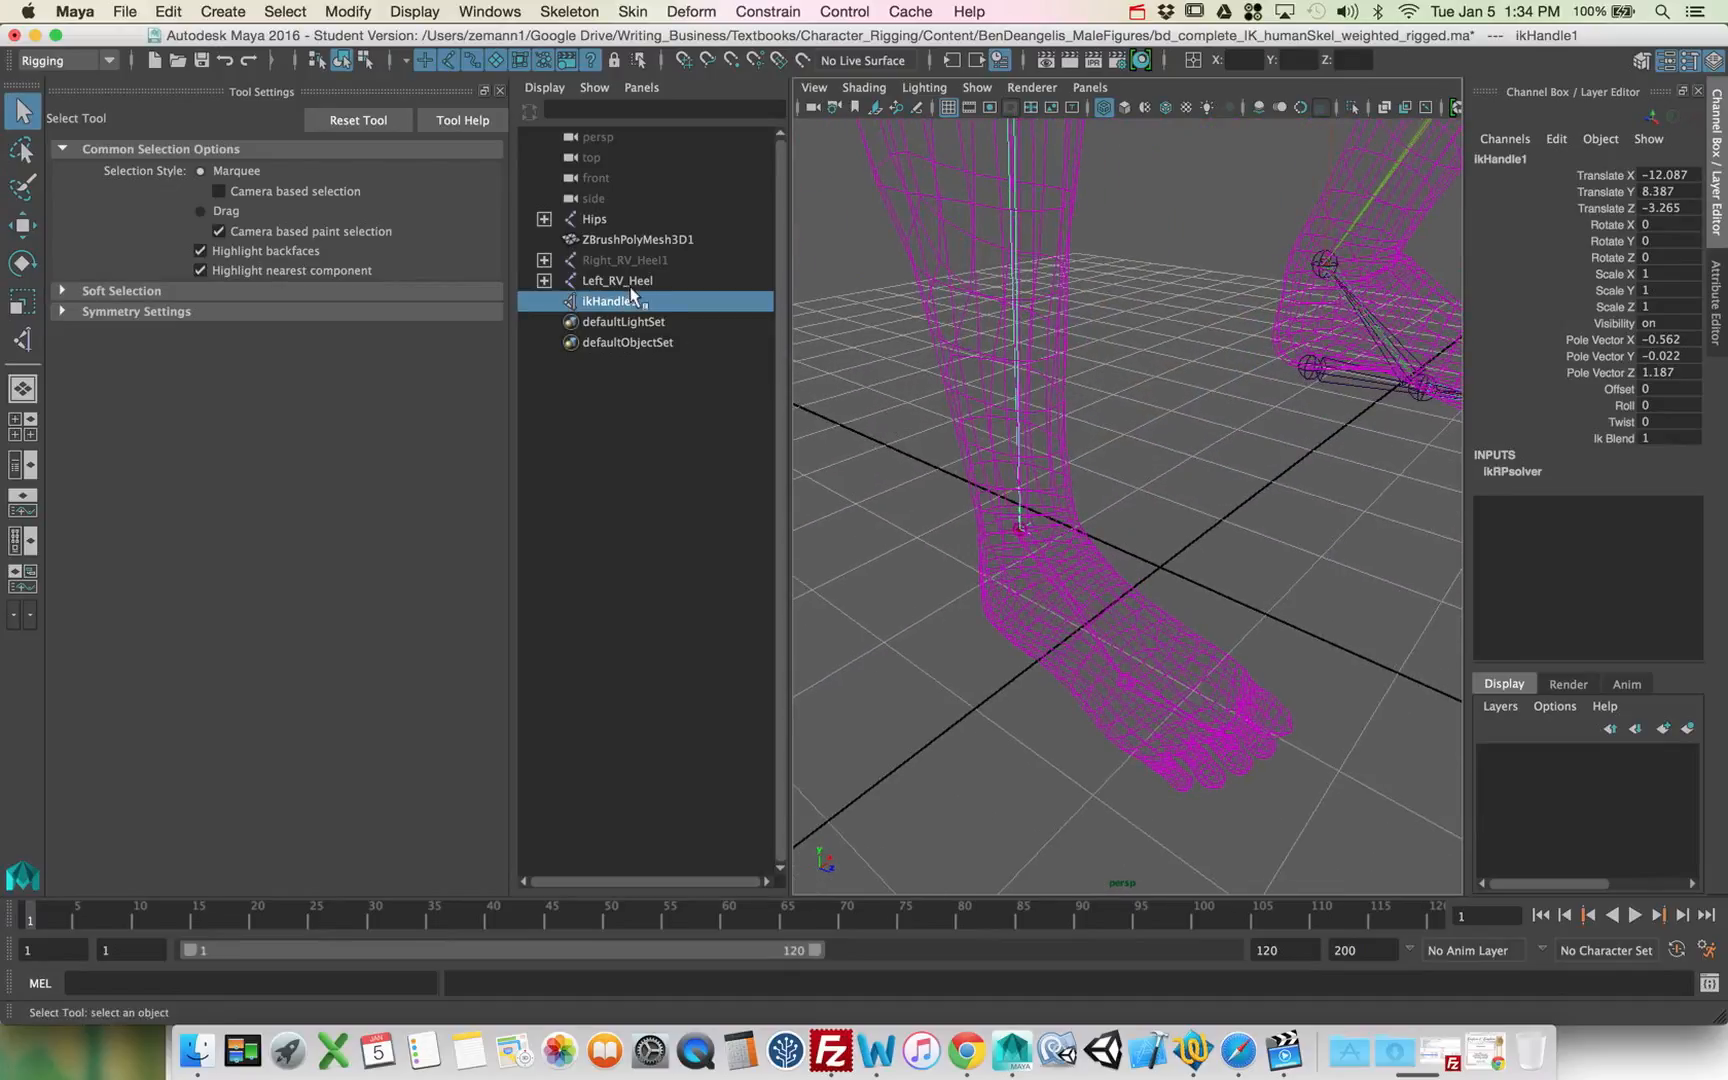
{"action": "key", "text": "y"}
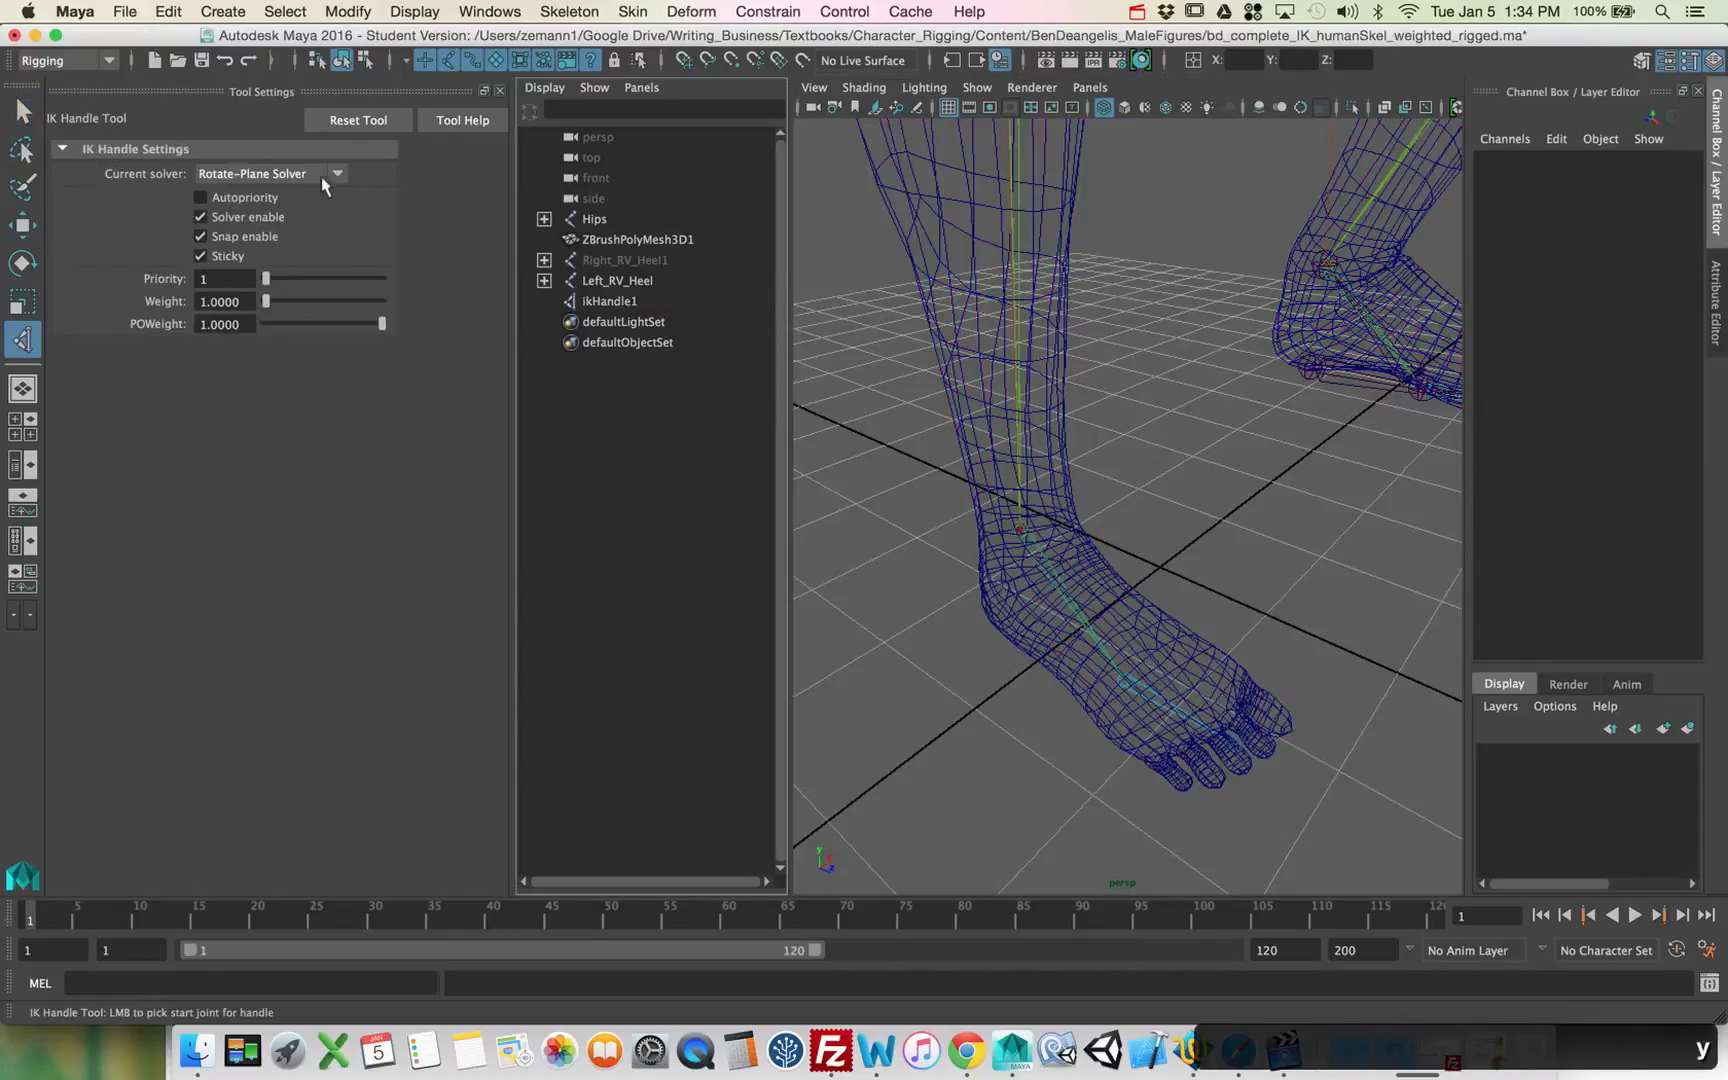
{"action": "left_click", "coordinate": [313, 194]}
{"action": "left_click", "coordinate": [1017, 529]}
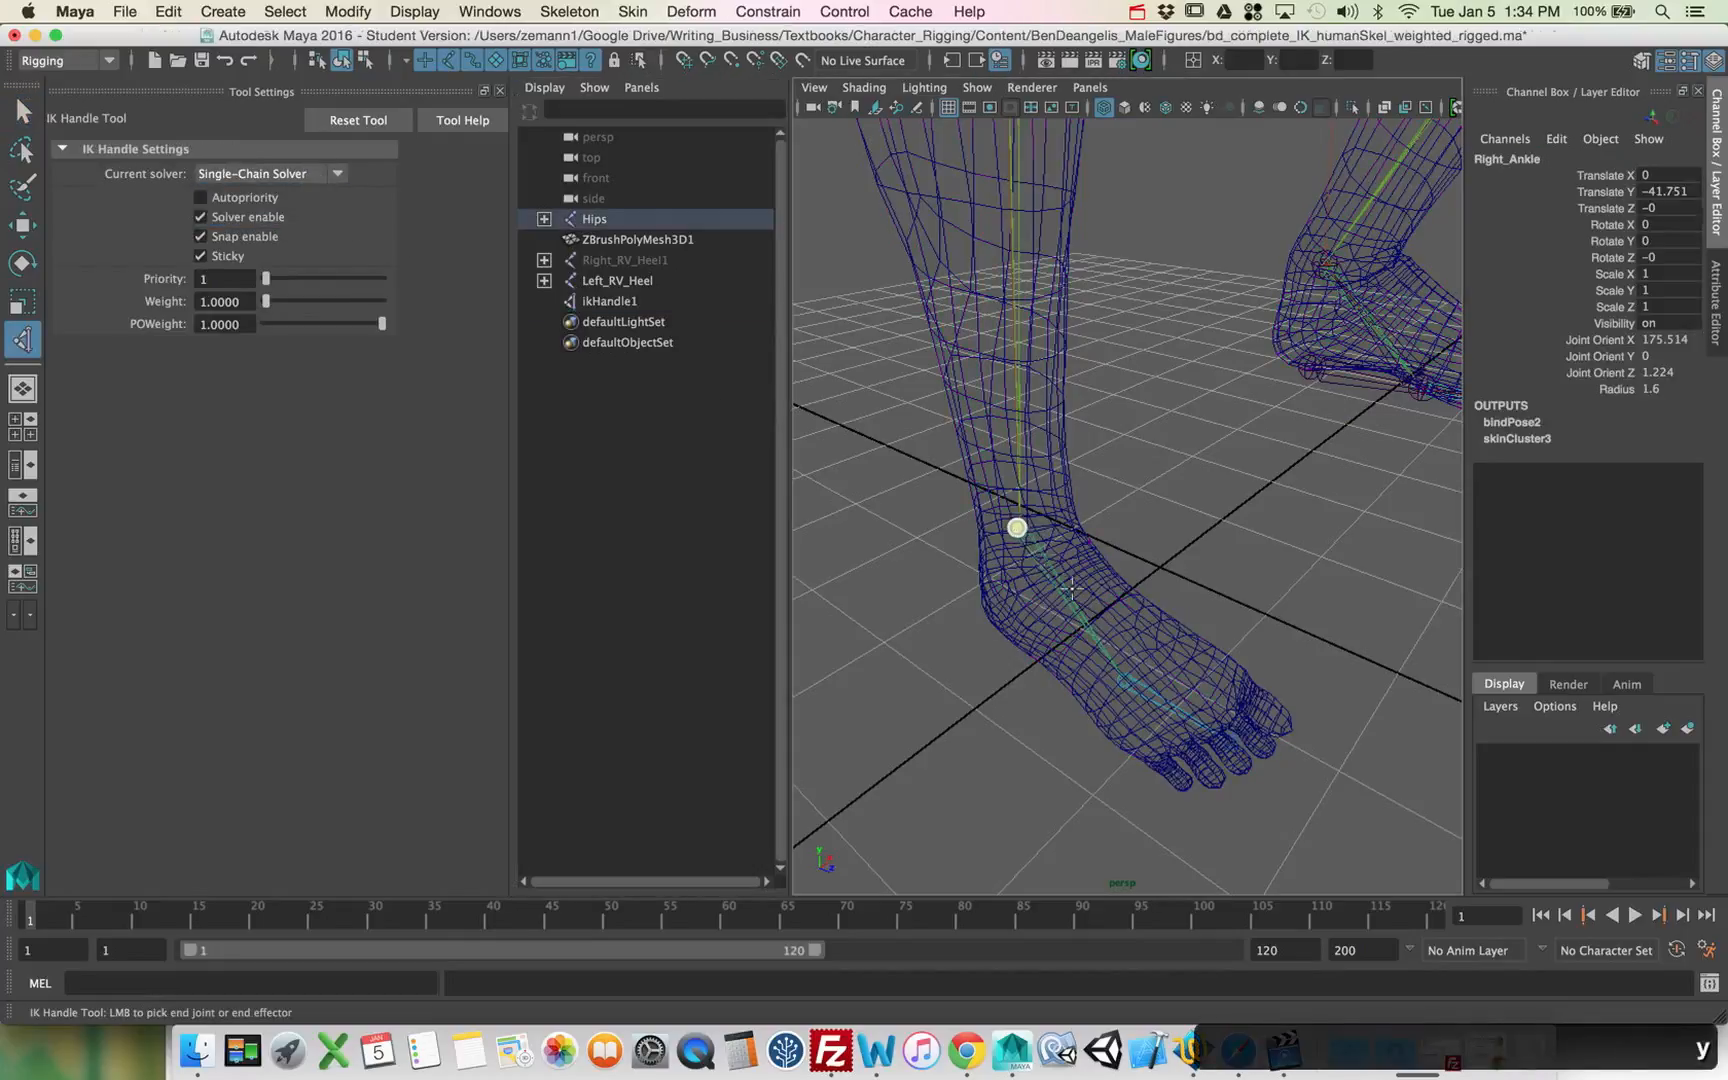
{"action": "left_click", "coordinate": [1125, 680]}
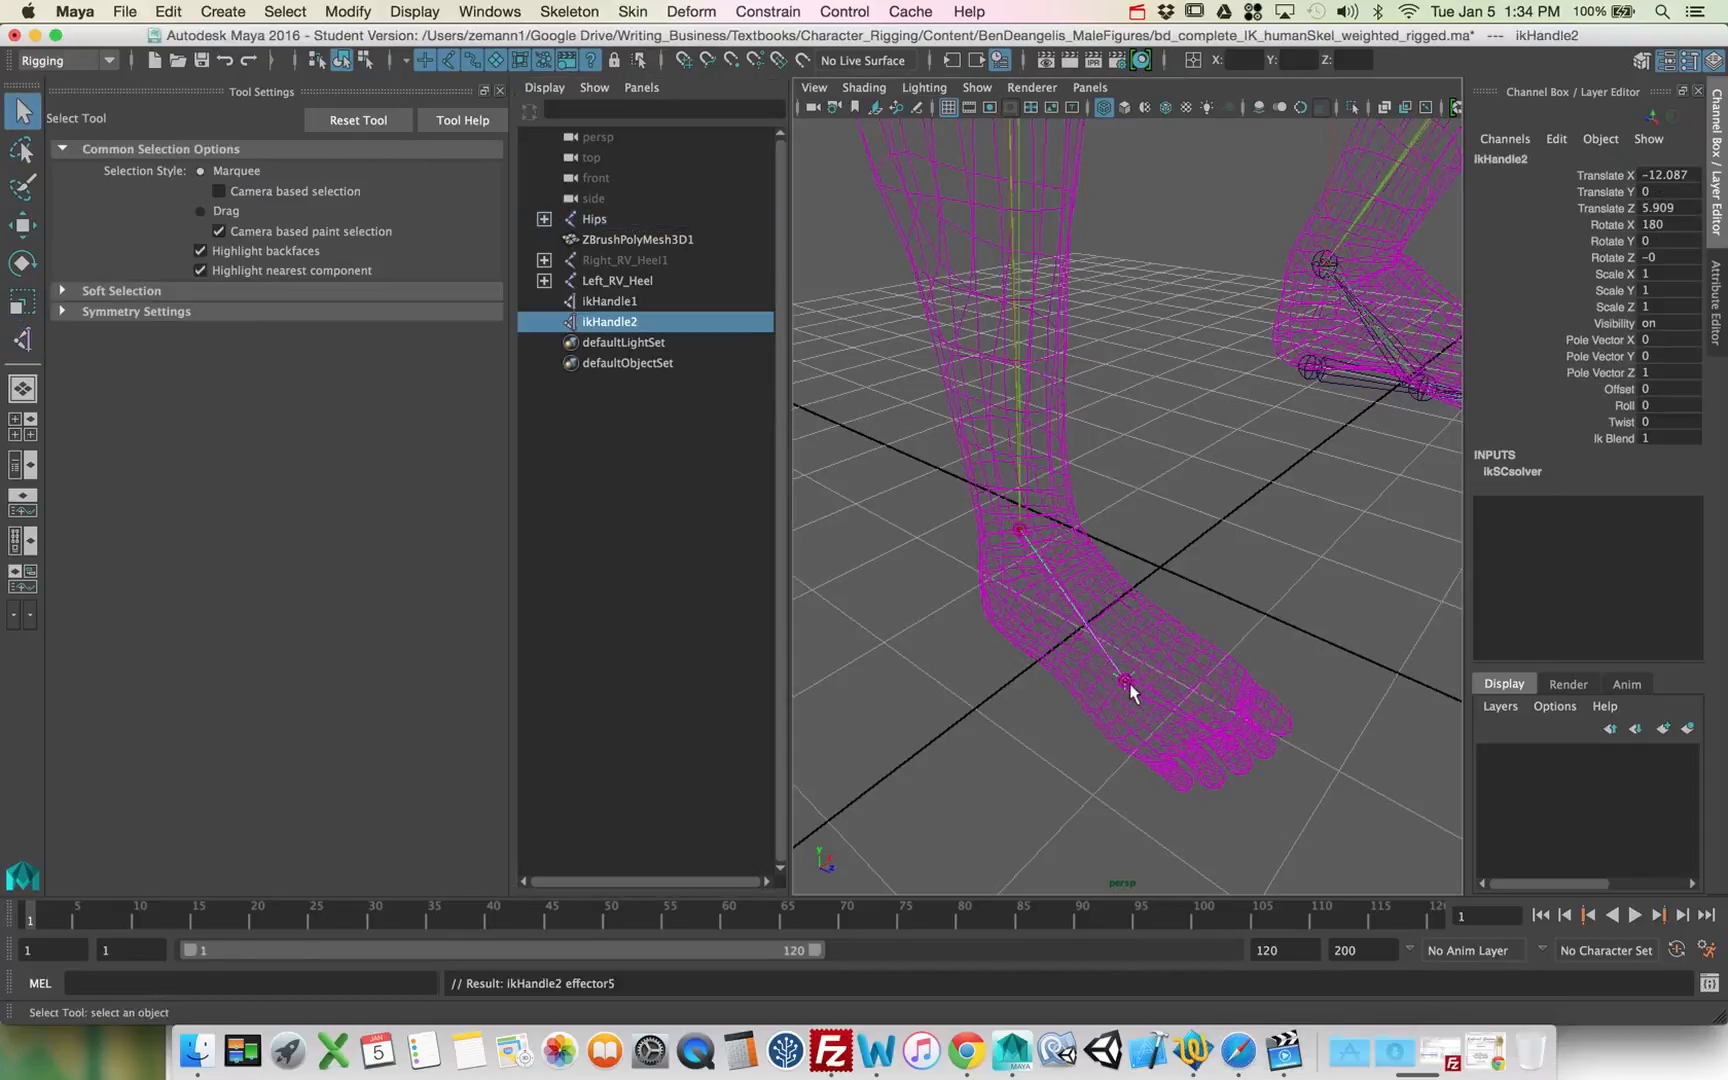
Step: Create another single-chain IK handle from the Right_Ball joint to the right toe joint
{"action": "key", "text": "y"}
{"action": "left_click", "coordinate": [1124, 683]}
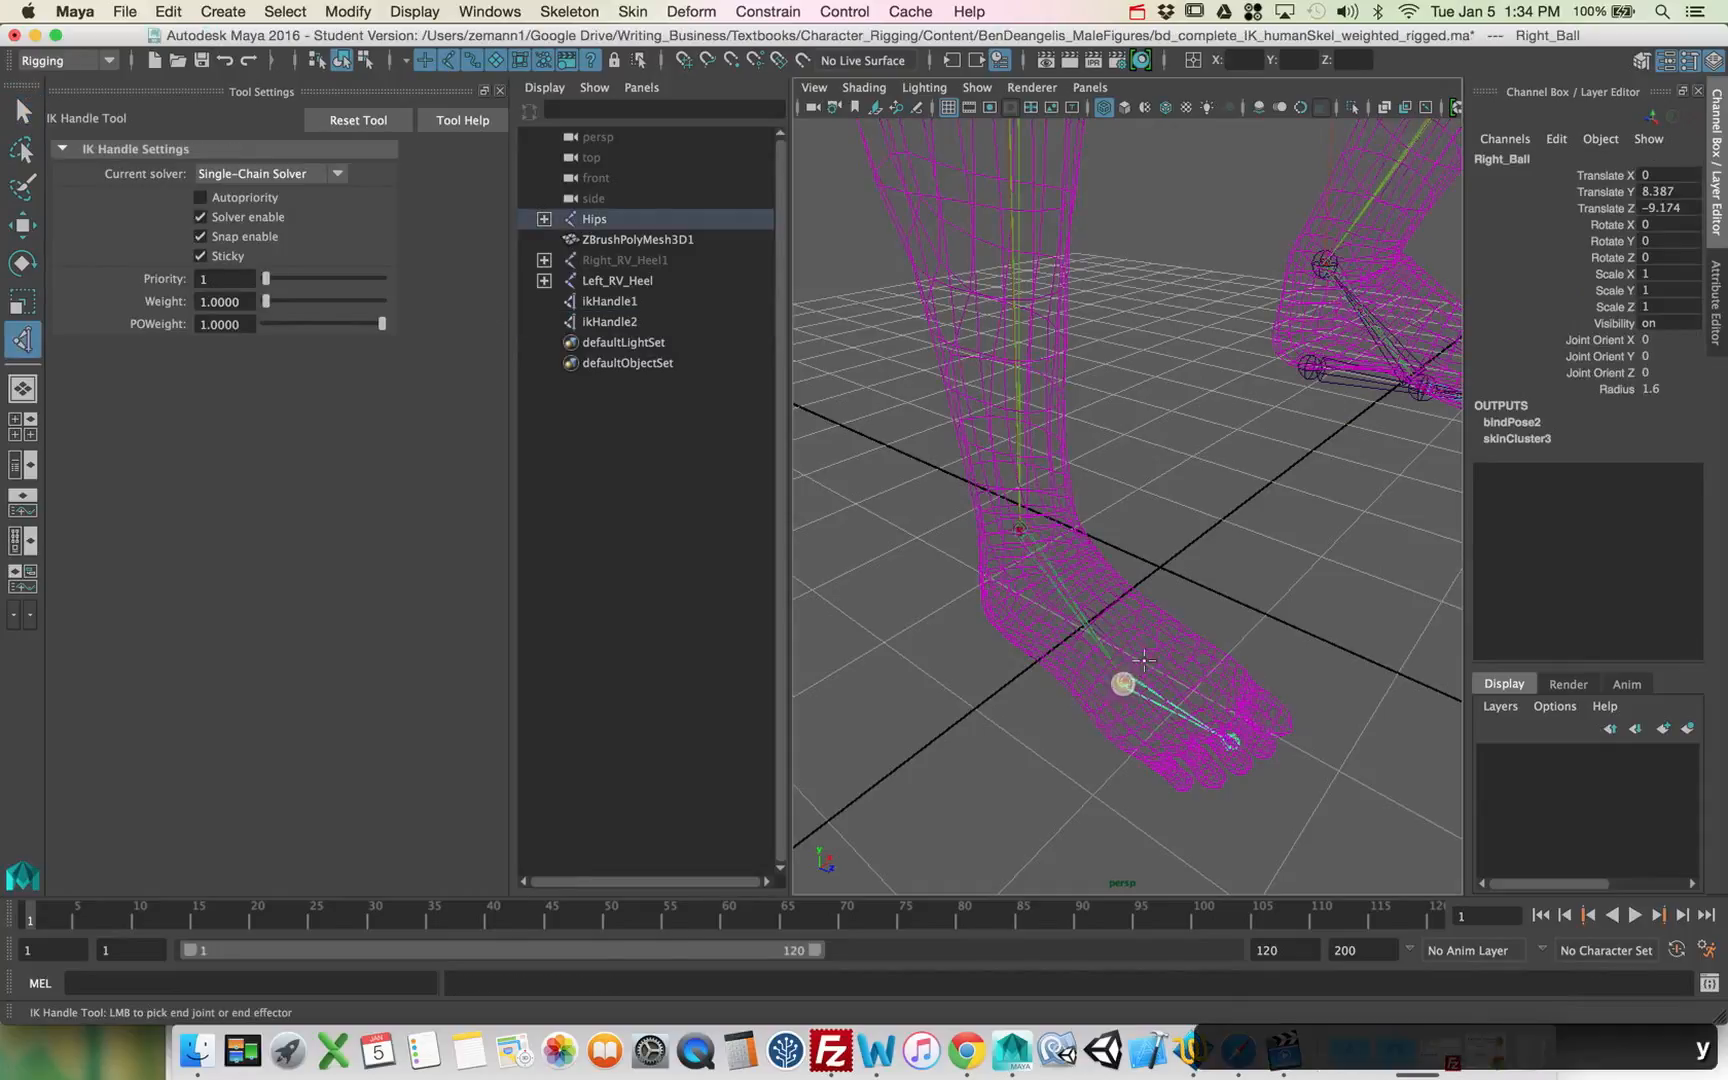
{"action": "left_click", "coordinate": [1233, 745]}
Step: Unhide the Right_RV_Heel1 reverse foot joint chain again
{"action": "left_click_drag", "start_coordinate": [1258, 622], "coordinate": [1182, 591], "text": "alt"}
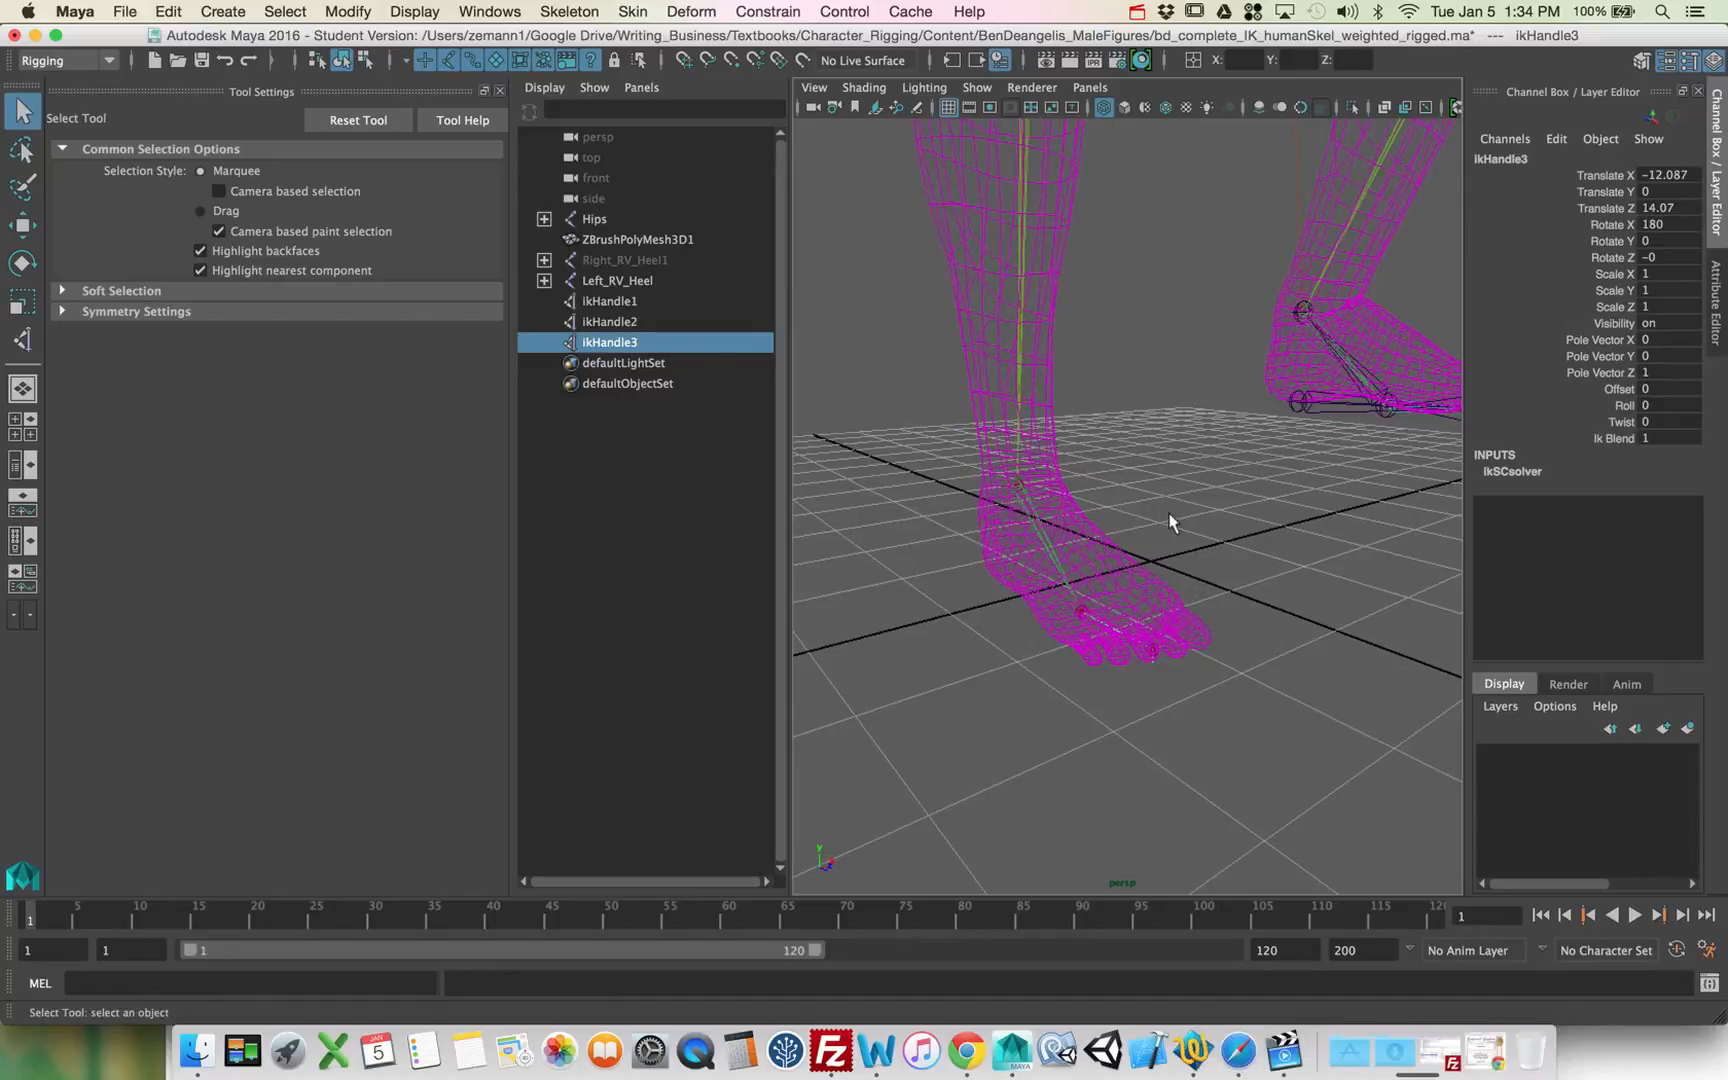
{"action": "right_click_drag", "start_coordinate": [1173, 522], "coordinate": [1083, 502], "text": "alt"}
{"action": "left_click_drag", "start_coordinate": [1083, 502], "coordinate": [1061, 498], "text": "alt"}
{"action": "middle_click_drag", "start_coordinate": [1061, 498], "coordinate": [1069, 535], "text": "alt"}
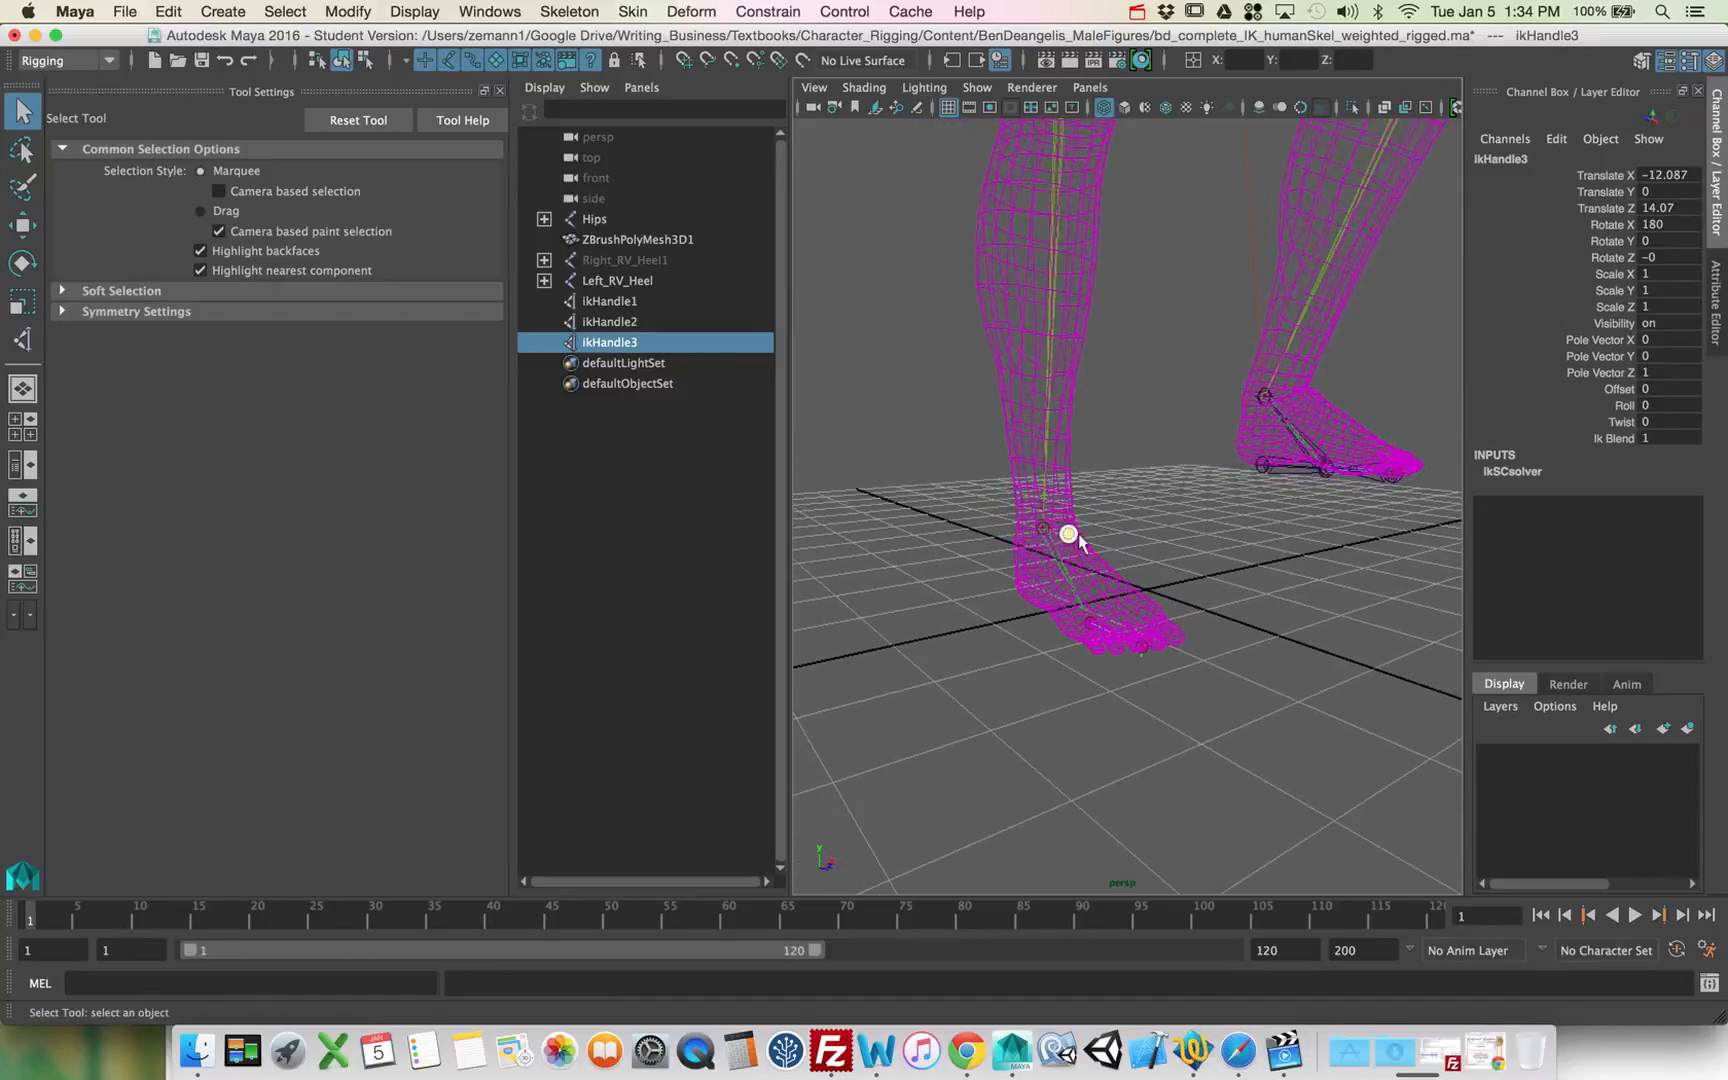
{"action": "left_click", "coordinate": [647, 262]}
{"action": "key", "text": "shift+h"}
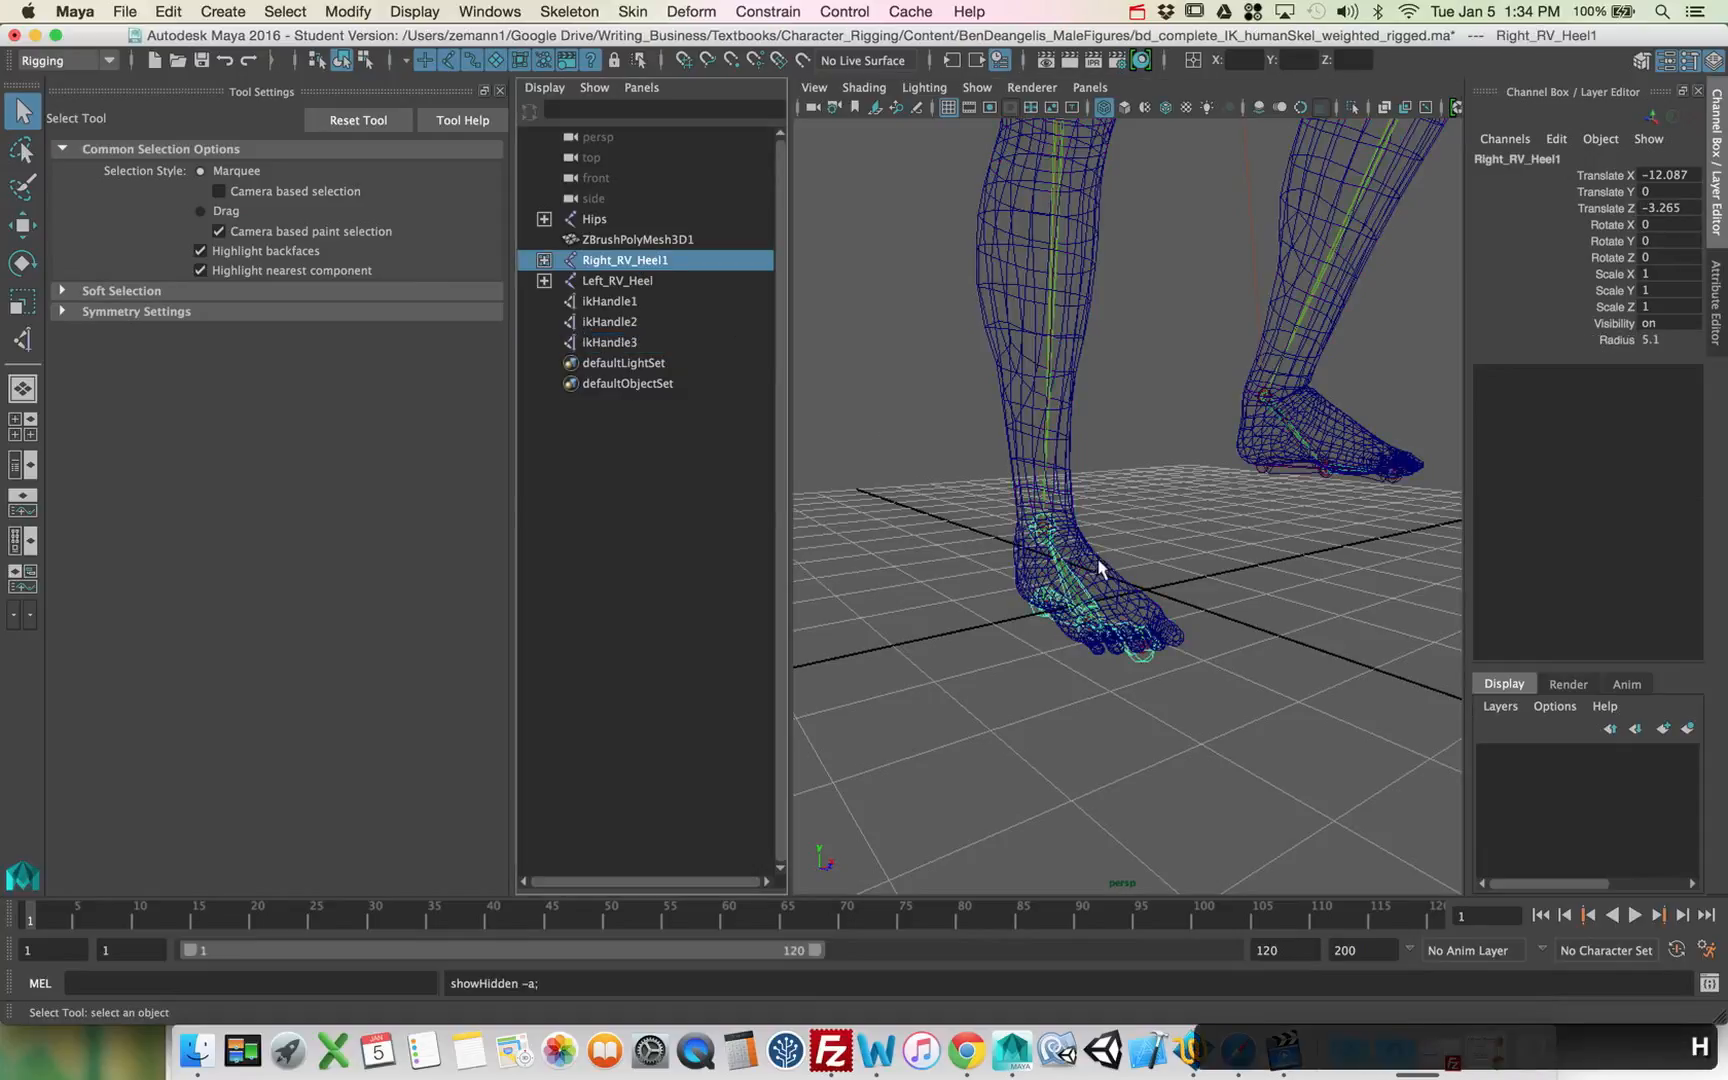
Step: Parent ikHandle1 at the right ankle to the Right_RV_Ankle joint
{"action": "left_click_drag", "start_coordinate": [1098, 562], "coordinate": [975, 566], "text": "alt"}
{"action": "right_click_drag", "start_coordinate": [975, 566], "coordinate": [1236, 631], "text": "alt"}
{"action": "middle_click_drag", "start_coordinate": [1236, 631], "coordinate": [1179, 602], "text": "alt"}
{"action": "right_click_drag", "start_coordinate": [1179, 602], "coordinate": [1208, 606], "text": "alt"}
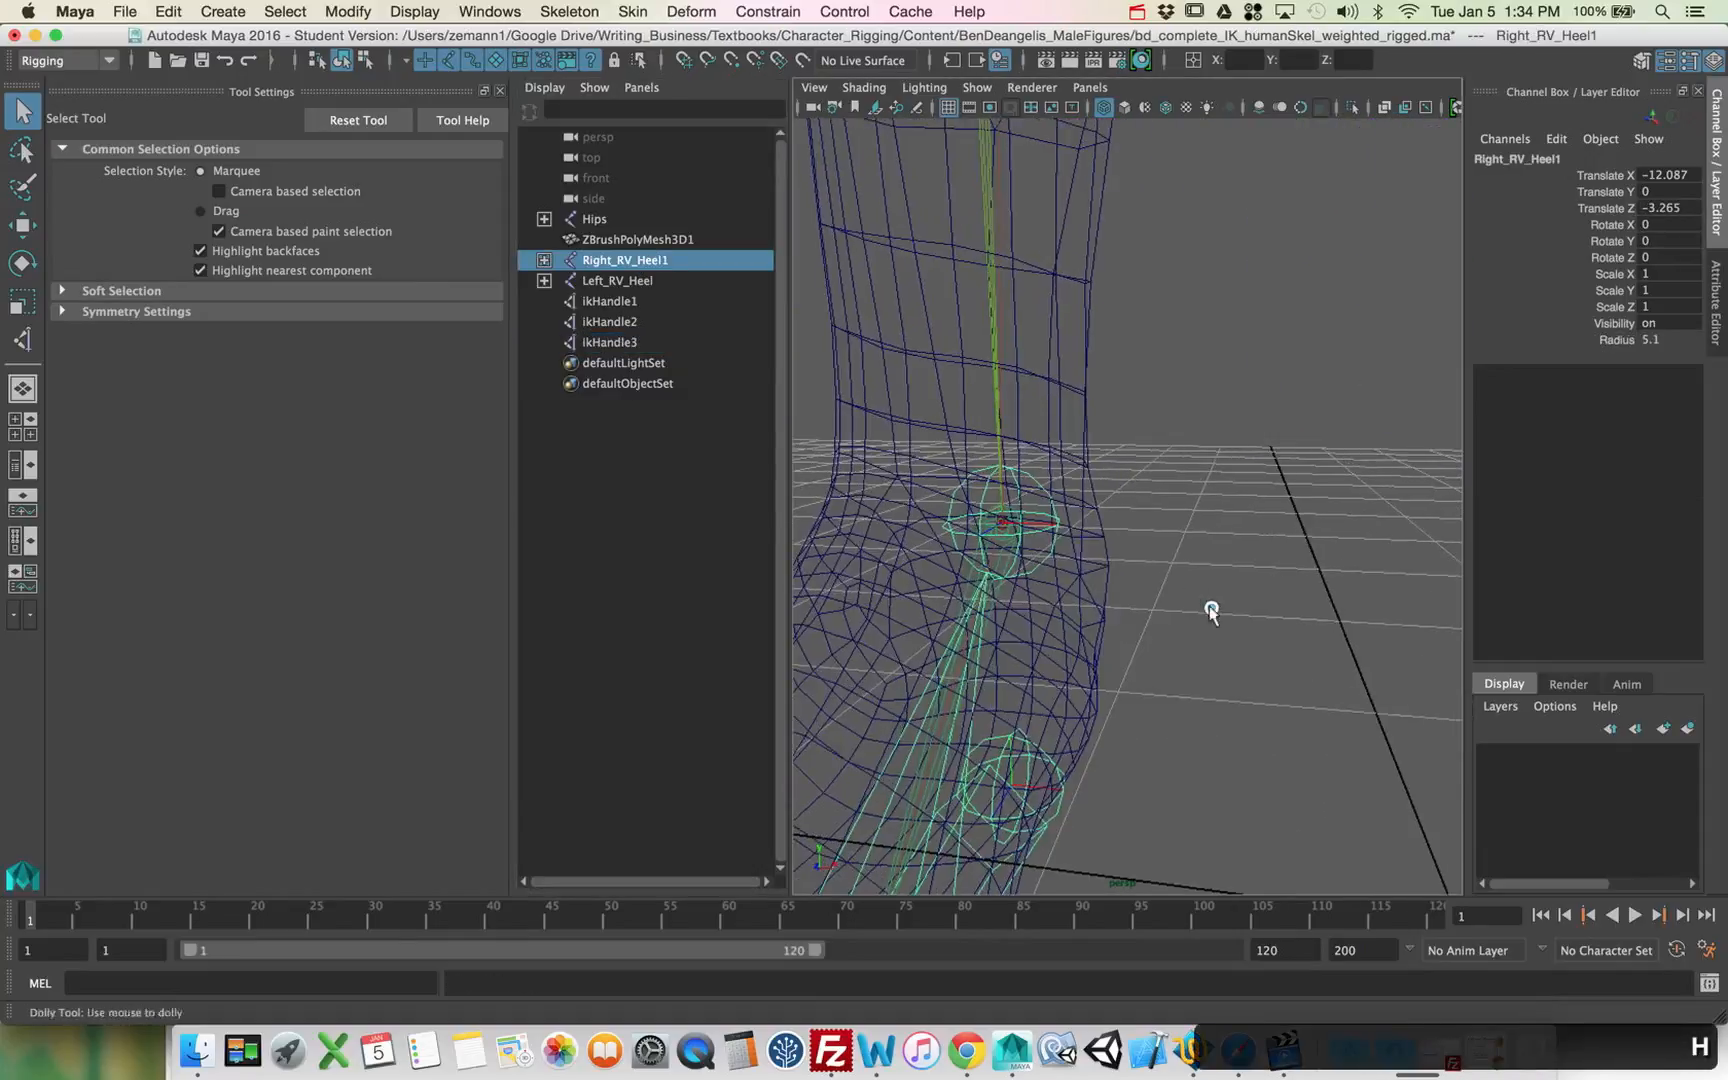
{"action": "left_click", "coordinate": [971, 527]}
{"action": "left_click_drag", "start_coordinate": [1048, 553], "coordinate": [1162, 520], "text": "alt"}
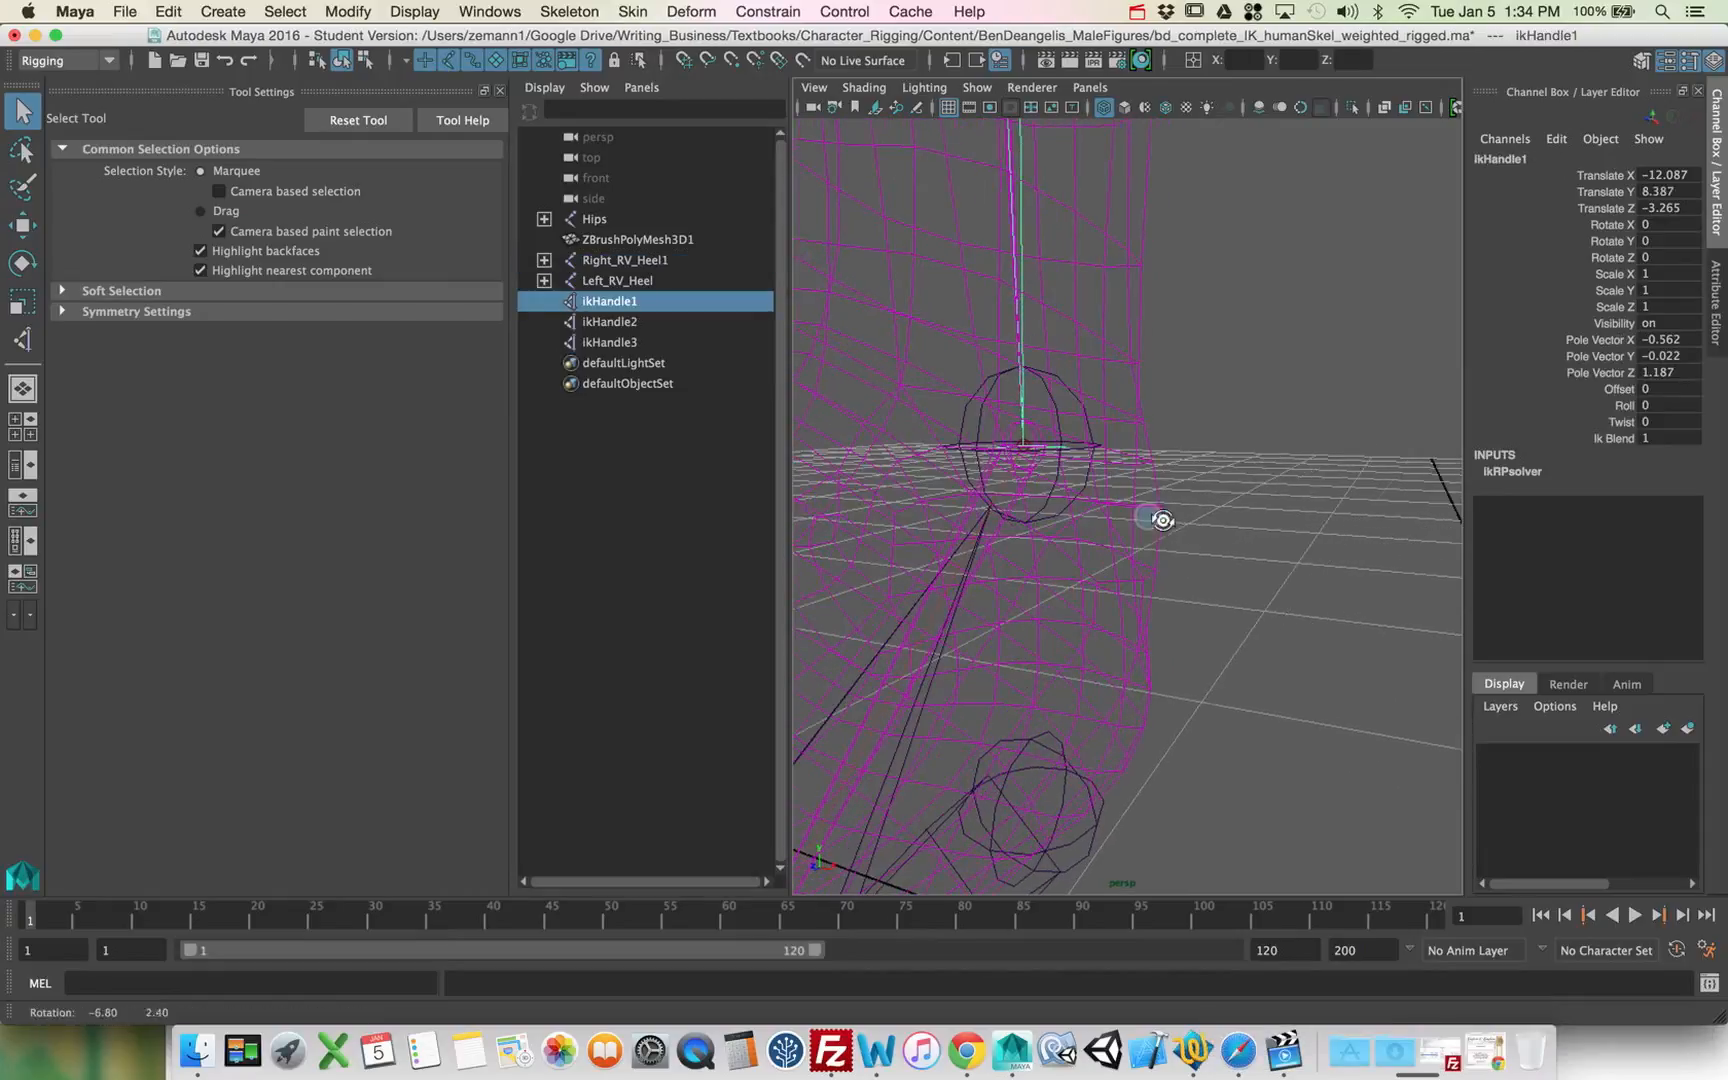
{"action": "left_click", "coordinate": [1084, 488], "text": "shift"}
{"action": "key", "text": "p"}
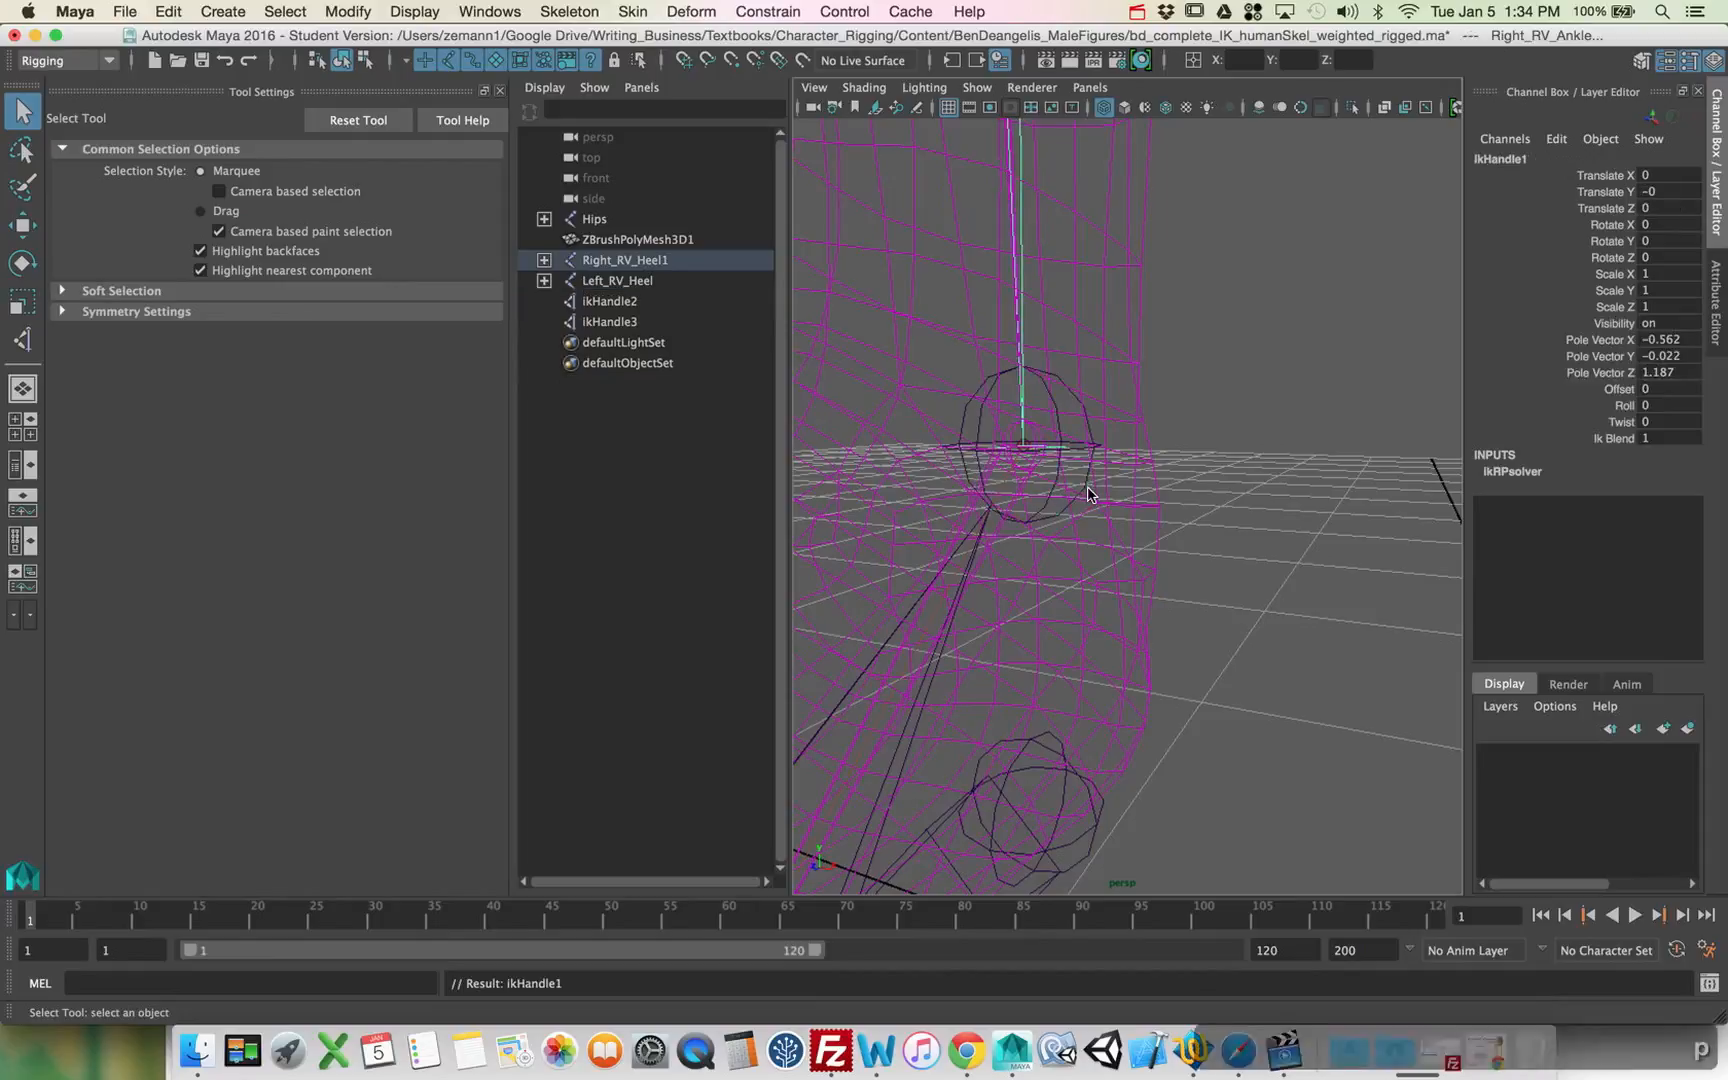
Step: Parent ikHandle2 at the ball of the right foot to the Right_RV_Ball joint
{"action": "scroll", "coordinate": [1085, 490], "scroll_direction": "down", "scroll_amount": 5}
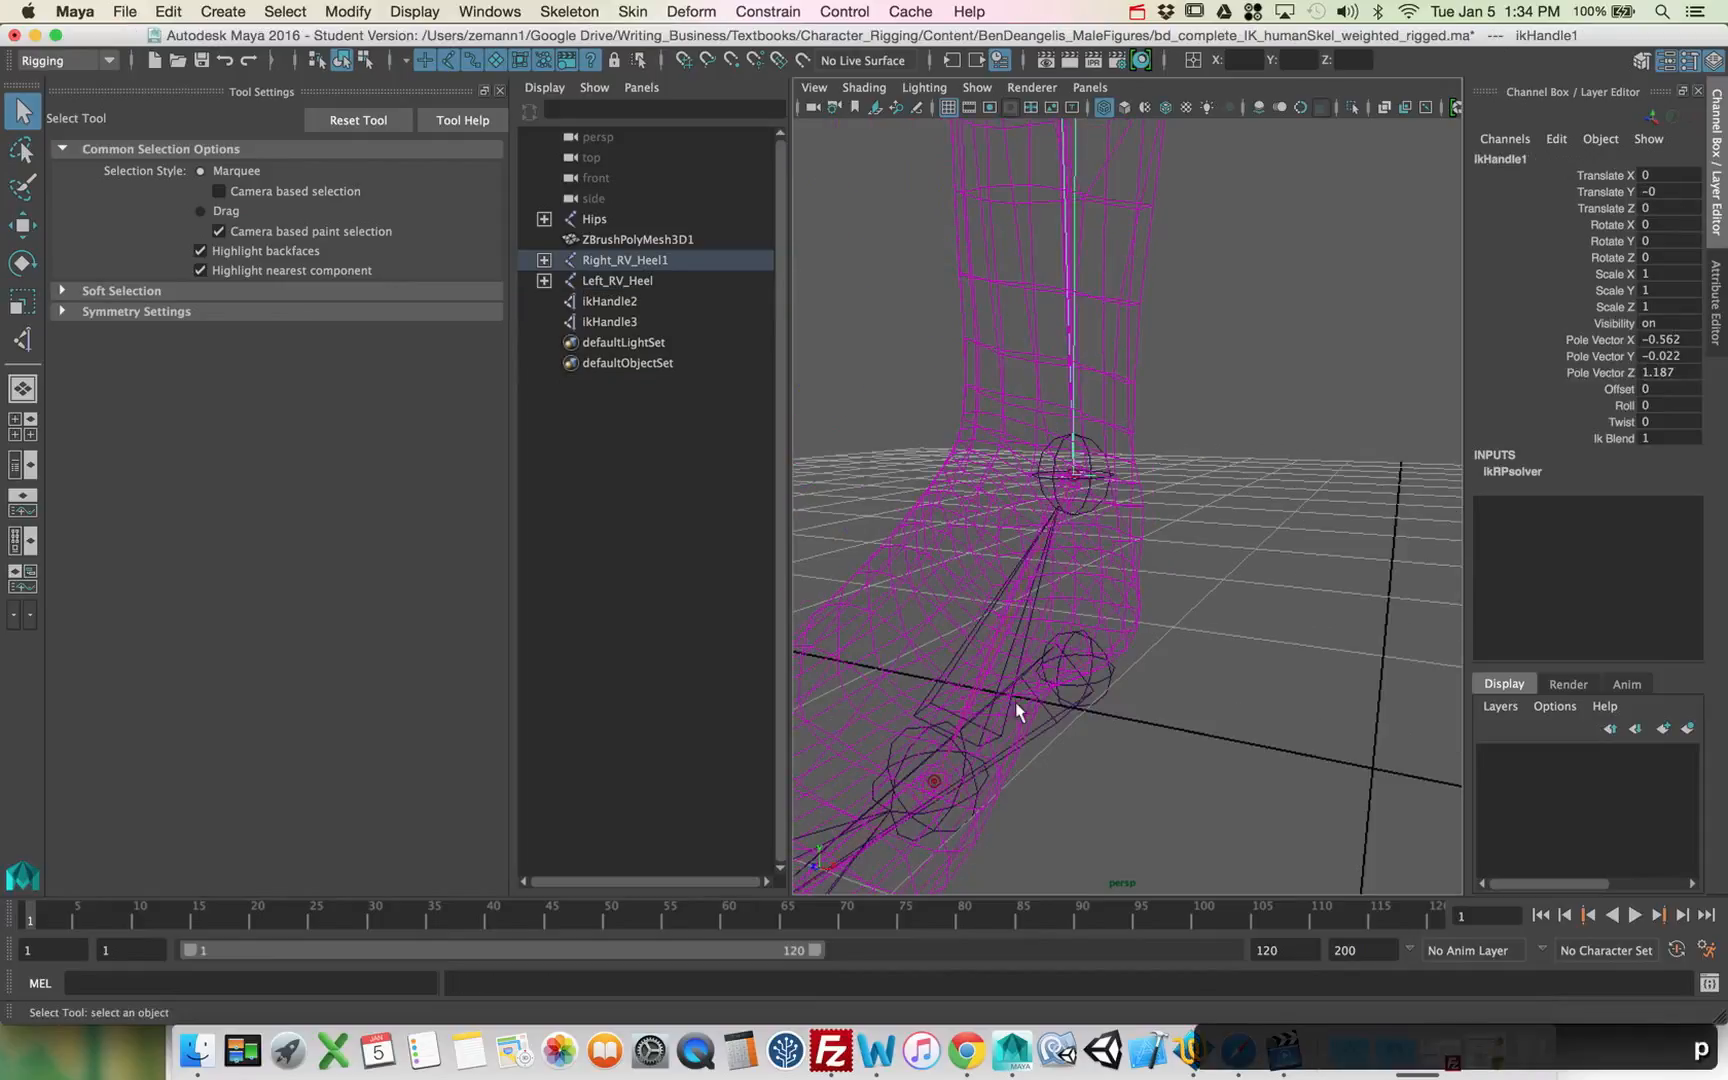
{"action": "left_click", "coordinate": [921, 795]}
{"action": "left_click", "coordinate": [892, 737], "text": "shift"}
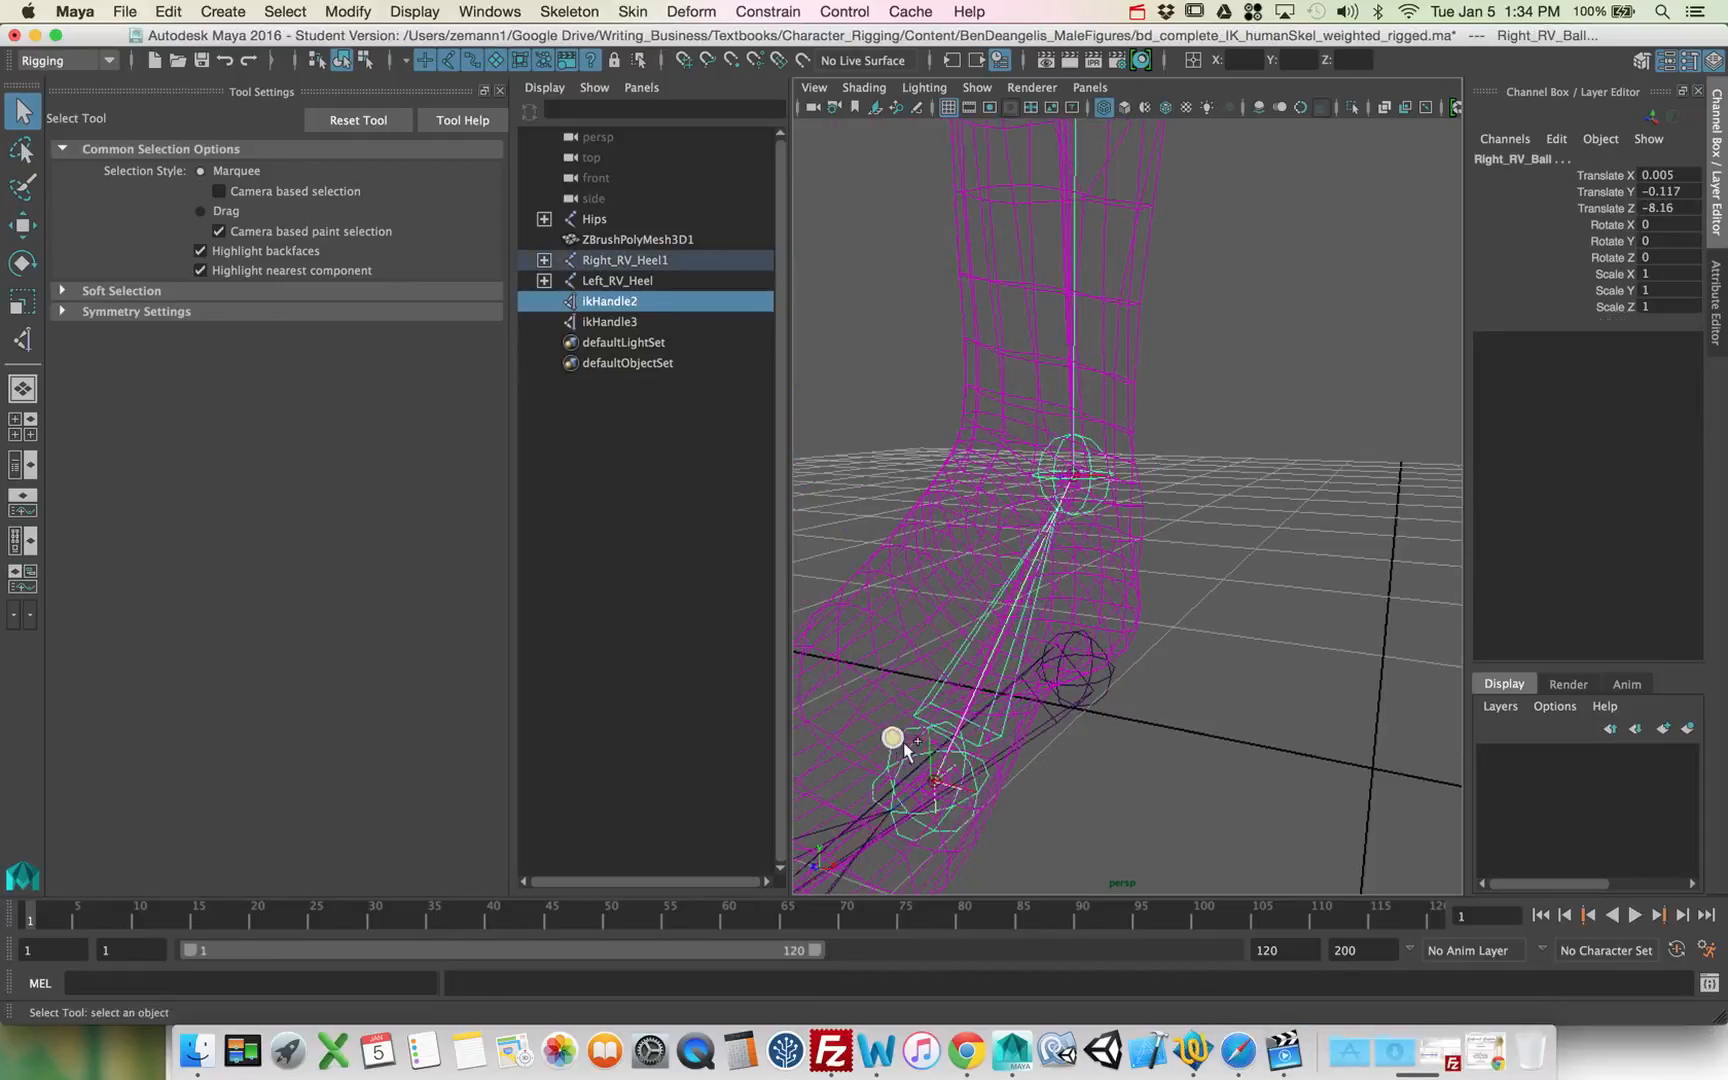
{"action": "key", "text": "p"}
Step: Parent ikHandle3 at the right toes to the Right_RV_Toe joint
{"action": "left_click_drag", "start_coordinate": [905, 744], "coordinate": [1052, 600], "text": "alt"}
{"action": "left_click_drag", "start_coordinate": [953, 684], "coordinate": [948, 685]}
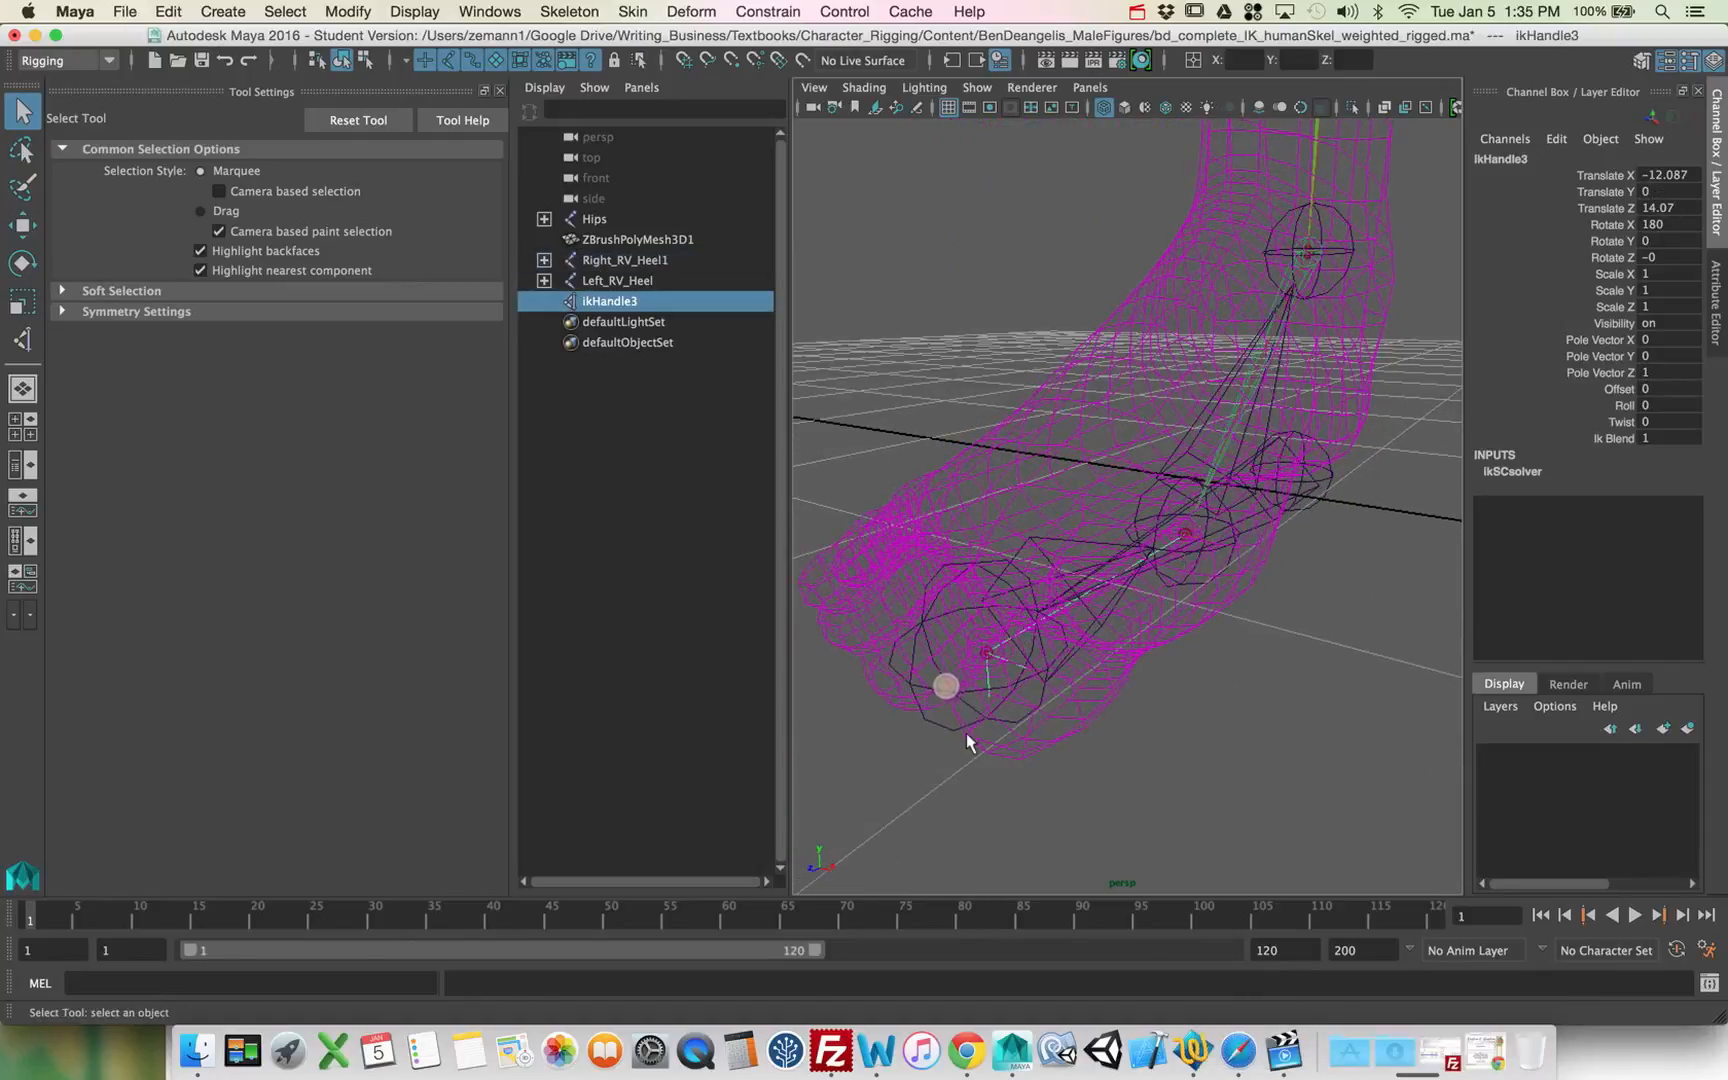
{"action": "left_click", "coordinate": [944, 727], "text": "shift"}
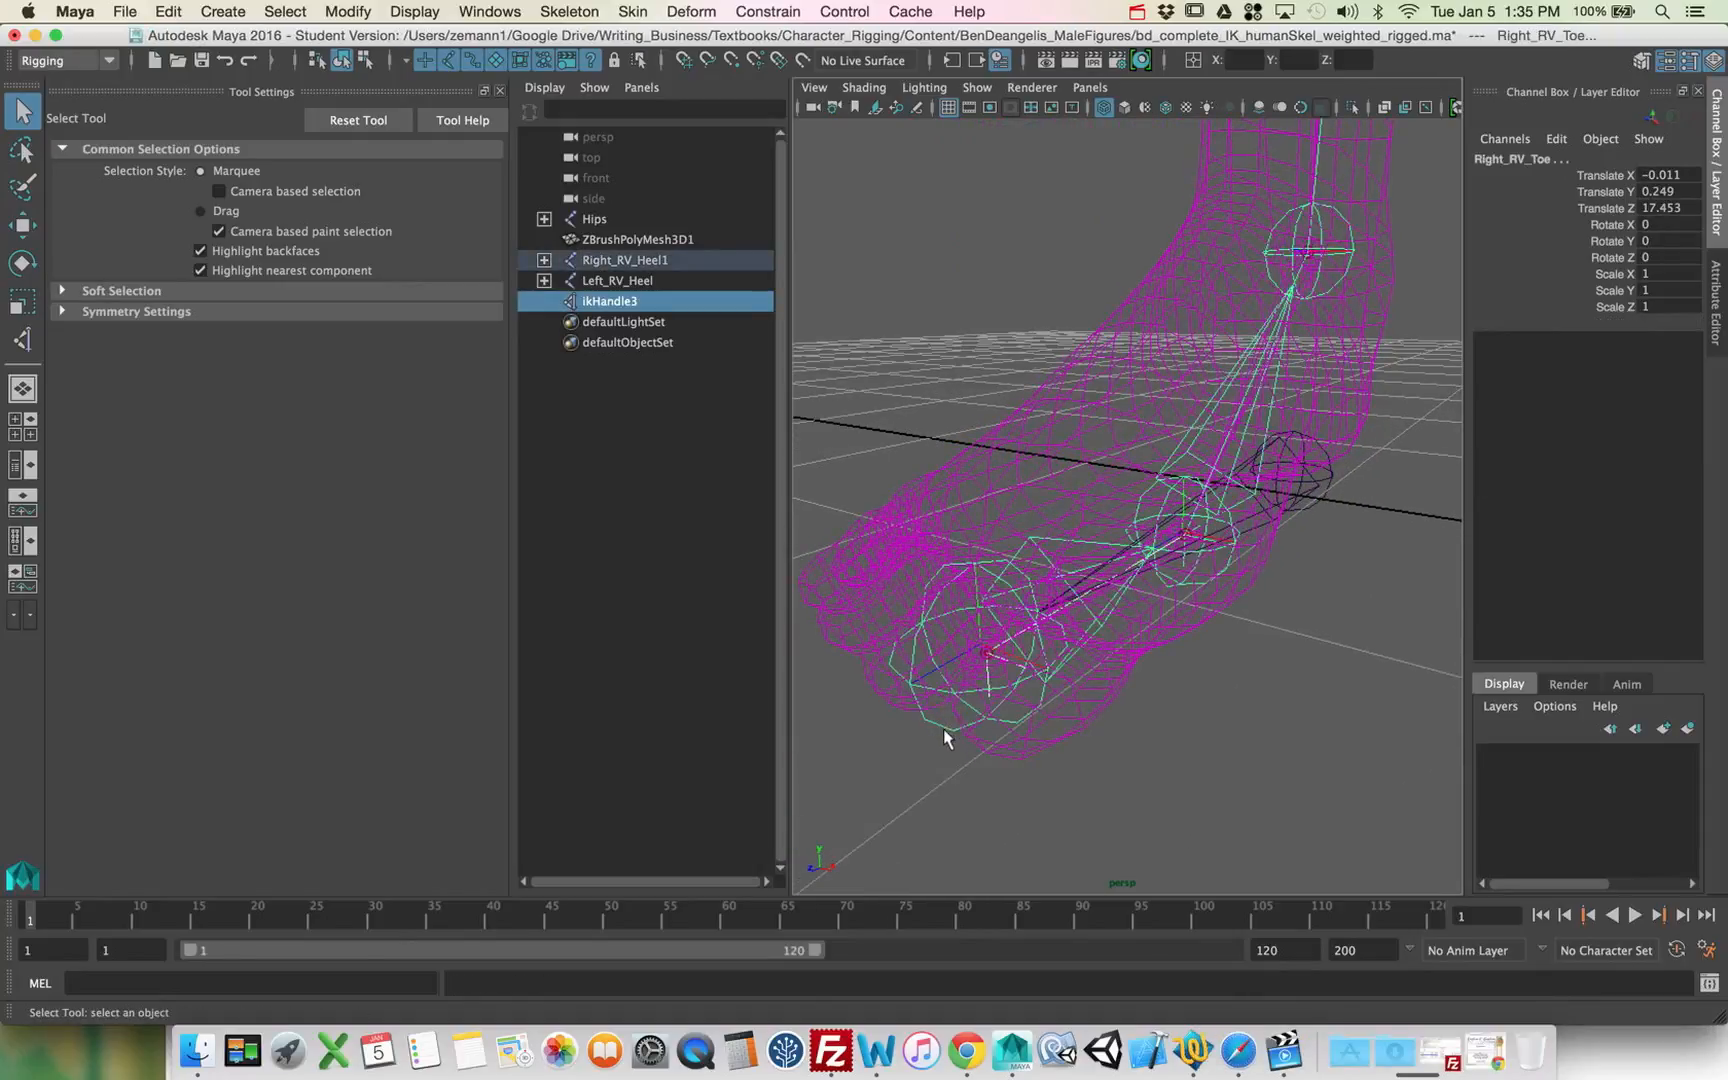
{"action": "key", "text": "p"}
Step: Test the right leg rig by moving the Right_RV_Heel1 joint, and undo the move
{"action": "left_click_drag", "start_coordinate": [1170, 636], "coordinate": [1192, 605], "text": "alt"}
{"action": "left_click", "coordinate": [1242, 515]}
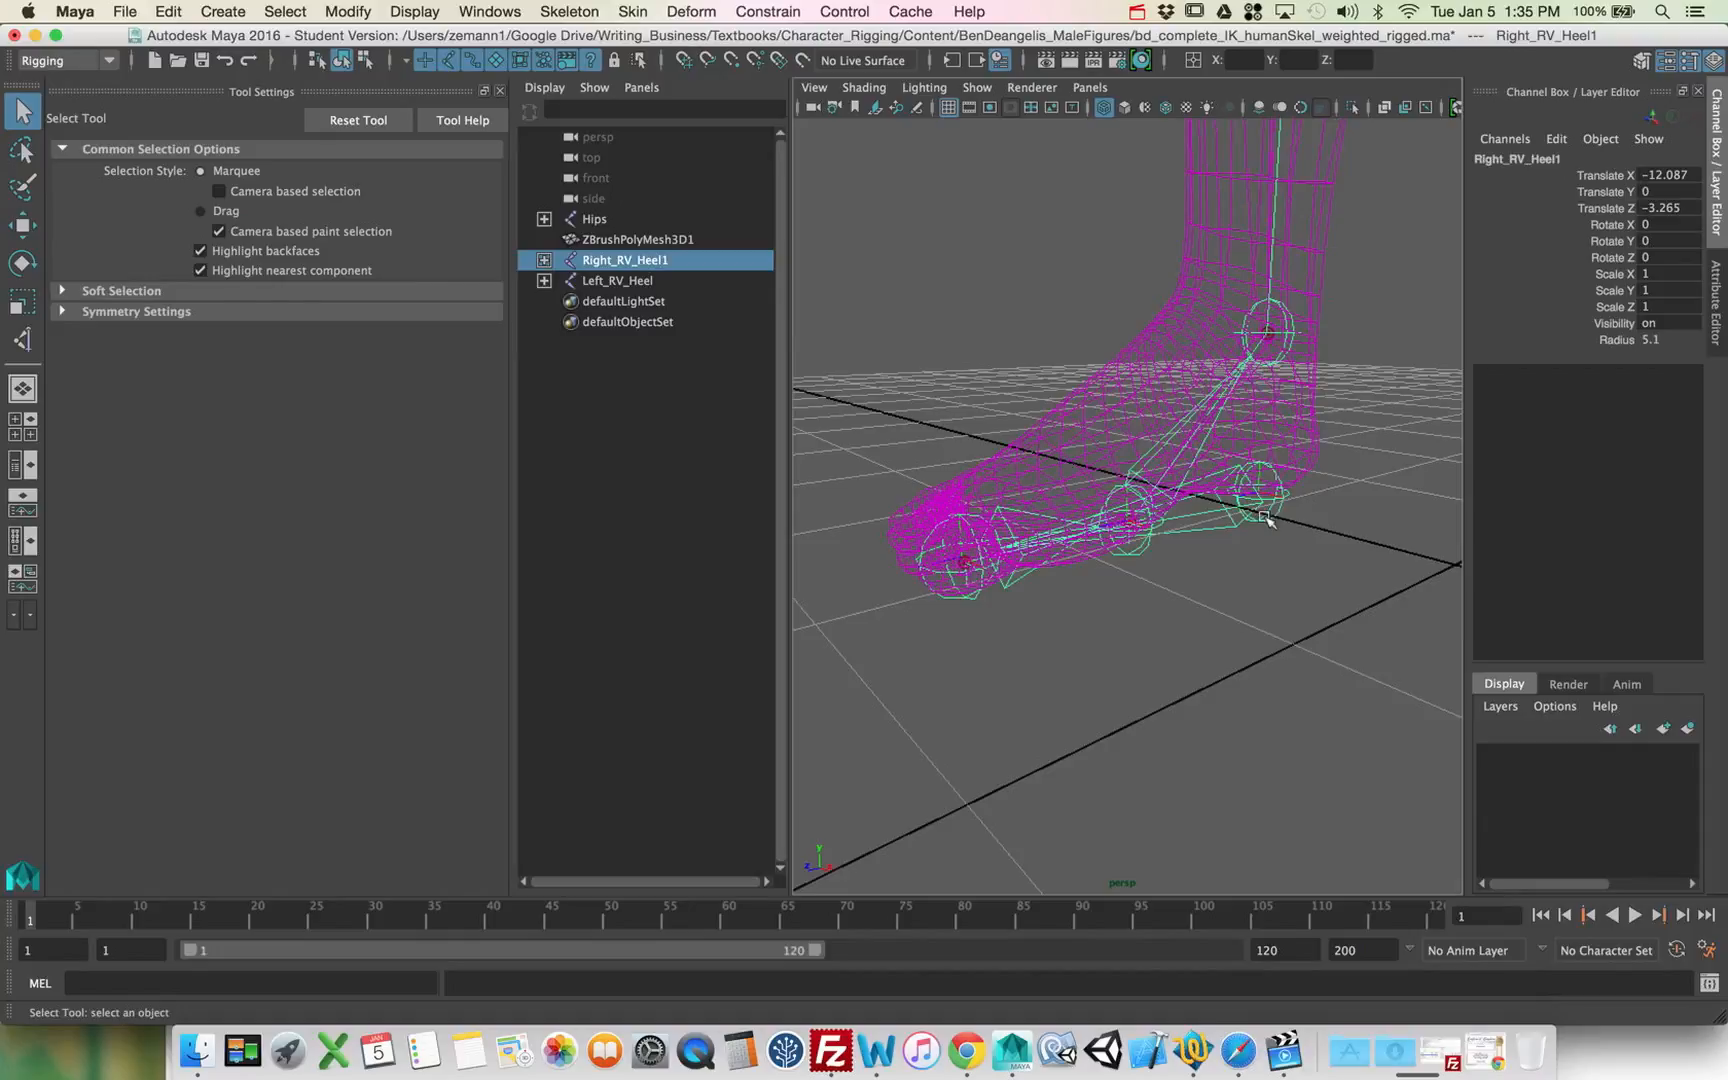
{"action": "key", "text": "w"}
{"action": "left_click_drag", "start_coordinate": [1264, 514], "coordinate": [1190, 461]}
{"action": "key", "text": "z"}
Step: Test the heel lift by rotating the Right_RV_Ball joint to about 27 degrees around X, and undo the rotation
{"action": "left_click", "coordinate": [1132, 549]}
{"action": "key", "text": "e"}
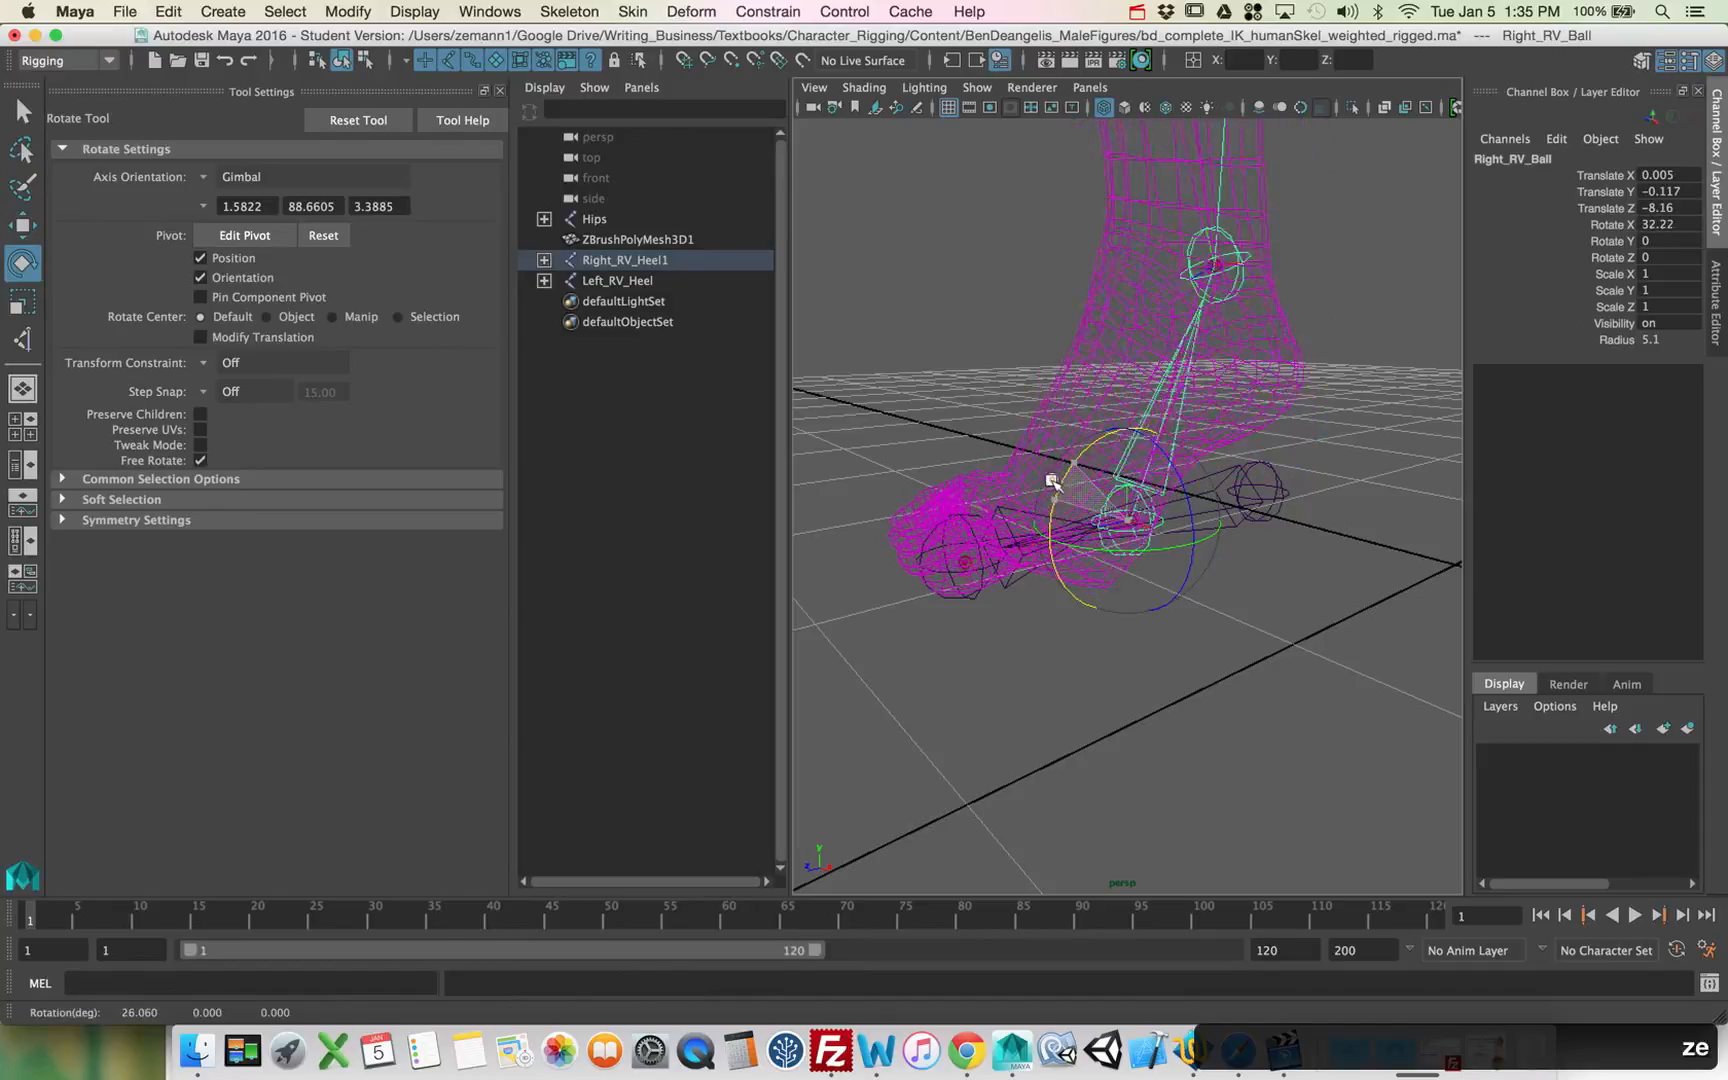
{"action": "left_click_drag", "start_coordinate": [1038, 498], "coordinate": [1037, 490]}
{"action": "left_click_drag", "start_coordinate": [985, 543], "coordinate": [1314, 650], "text": "alt"}
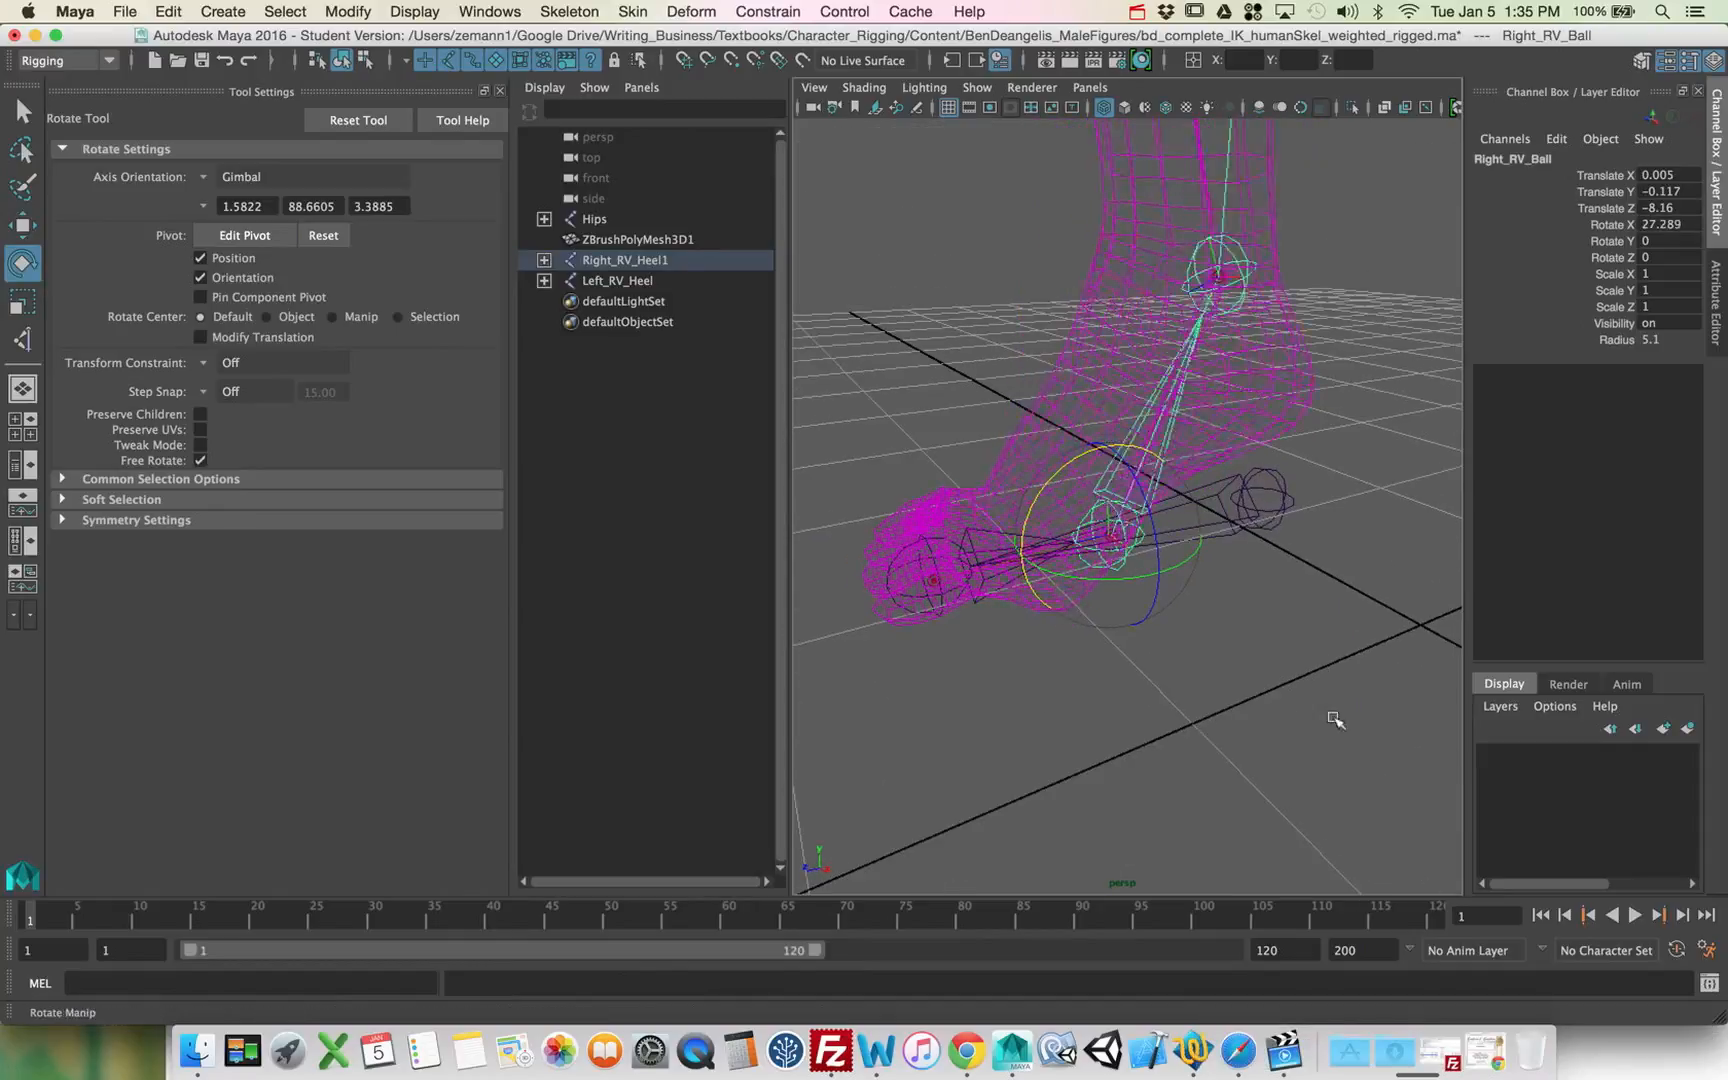
{"action": "key", "text": "z"}
{"action": "key", "text": "z"}
Step: Examine both legs and the hips from several angles, with the Hips joint selected
{"action": "right_click_drag", "start_coordinate": [1319, 675], "coordinate": [1246, 683], "text": "alt"}
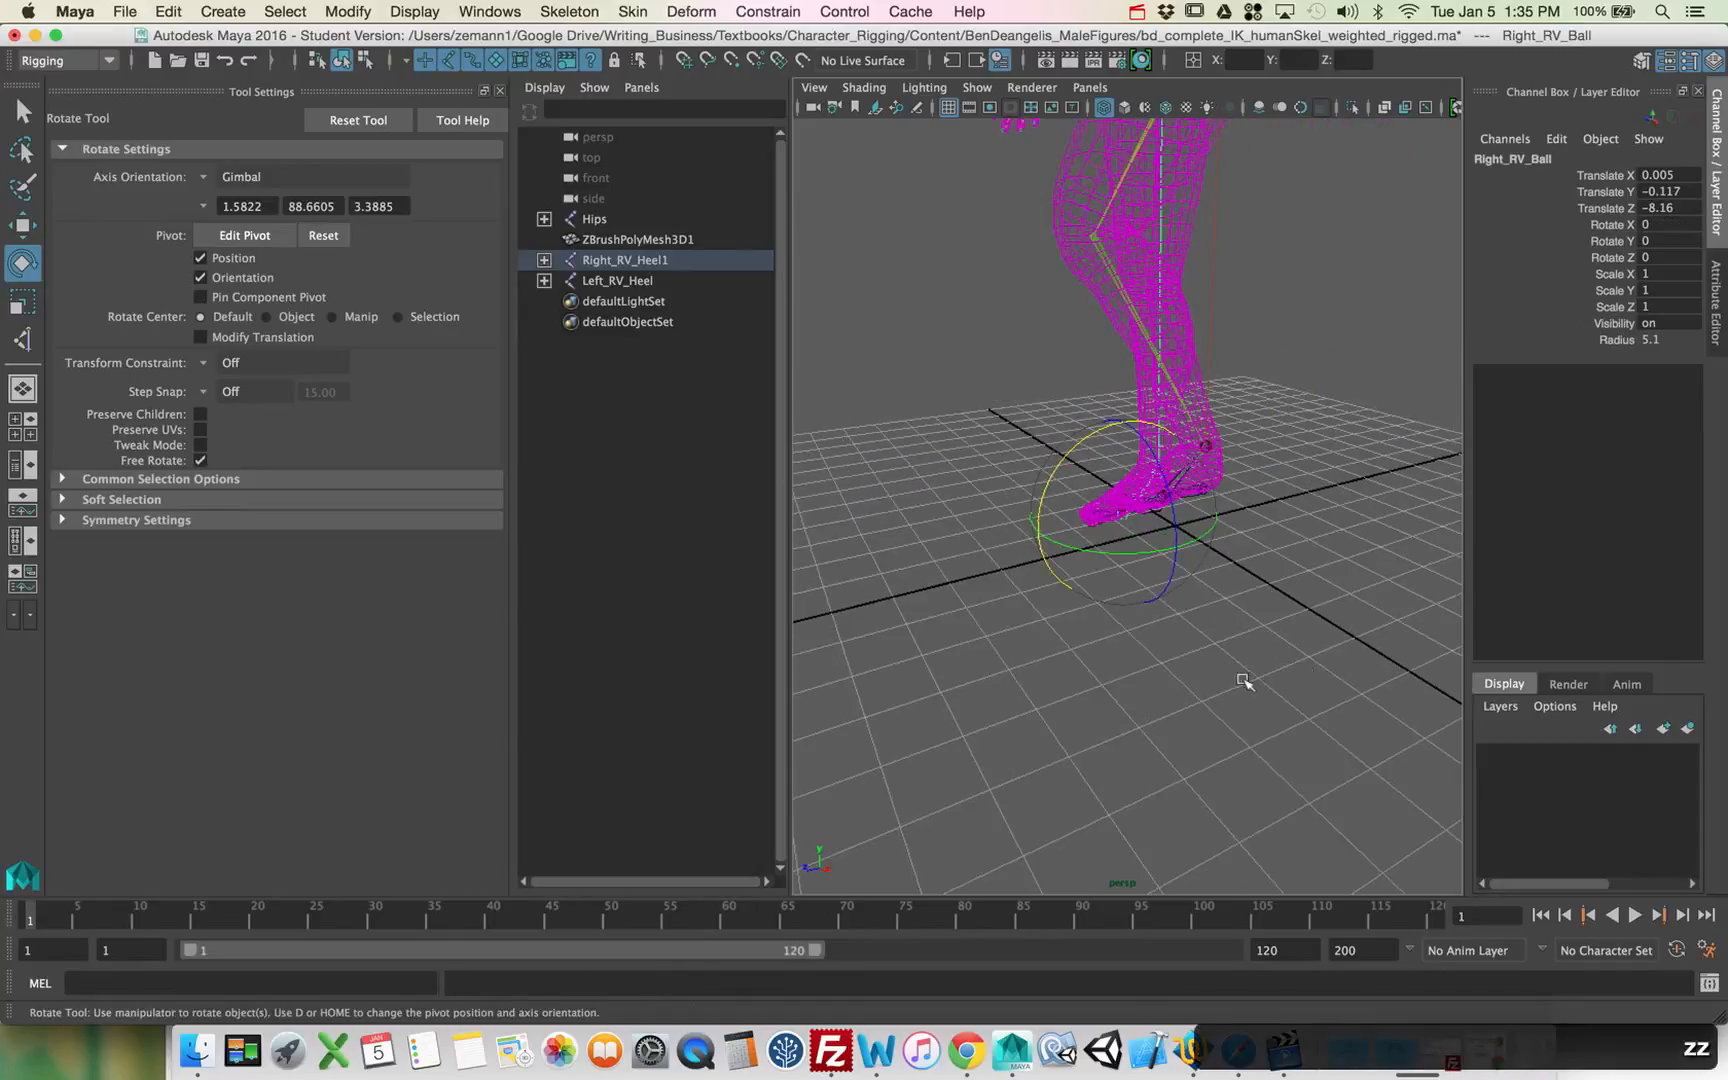
{"action": "left_click_drag", "start_coordinate": [1246, 683], "coordinate": [1388, 668], "text": "alt"}
{"action": "middle_click_drag", "start_coordinate": [1388, 668], "coordinate": [1345, 735], "text": "alt"}
{"action": "left_click_drag", "start_coordinate": [1345, 735], "coordinate": [1277, 729], "text": "alt"}
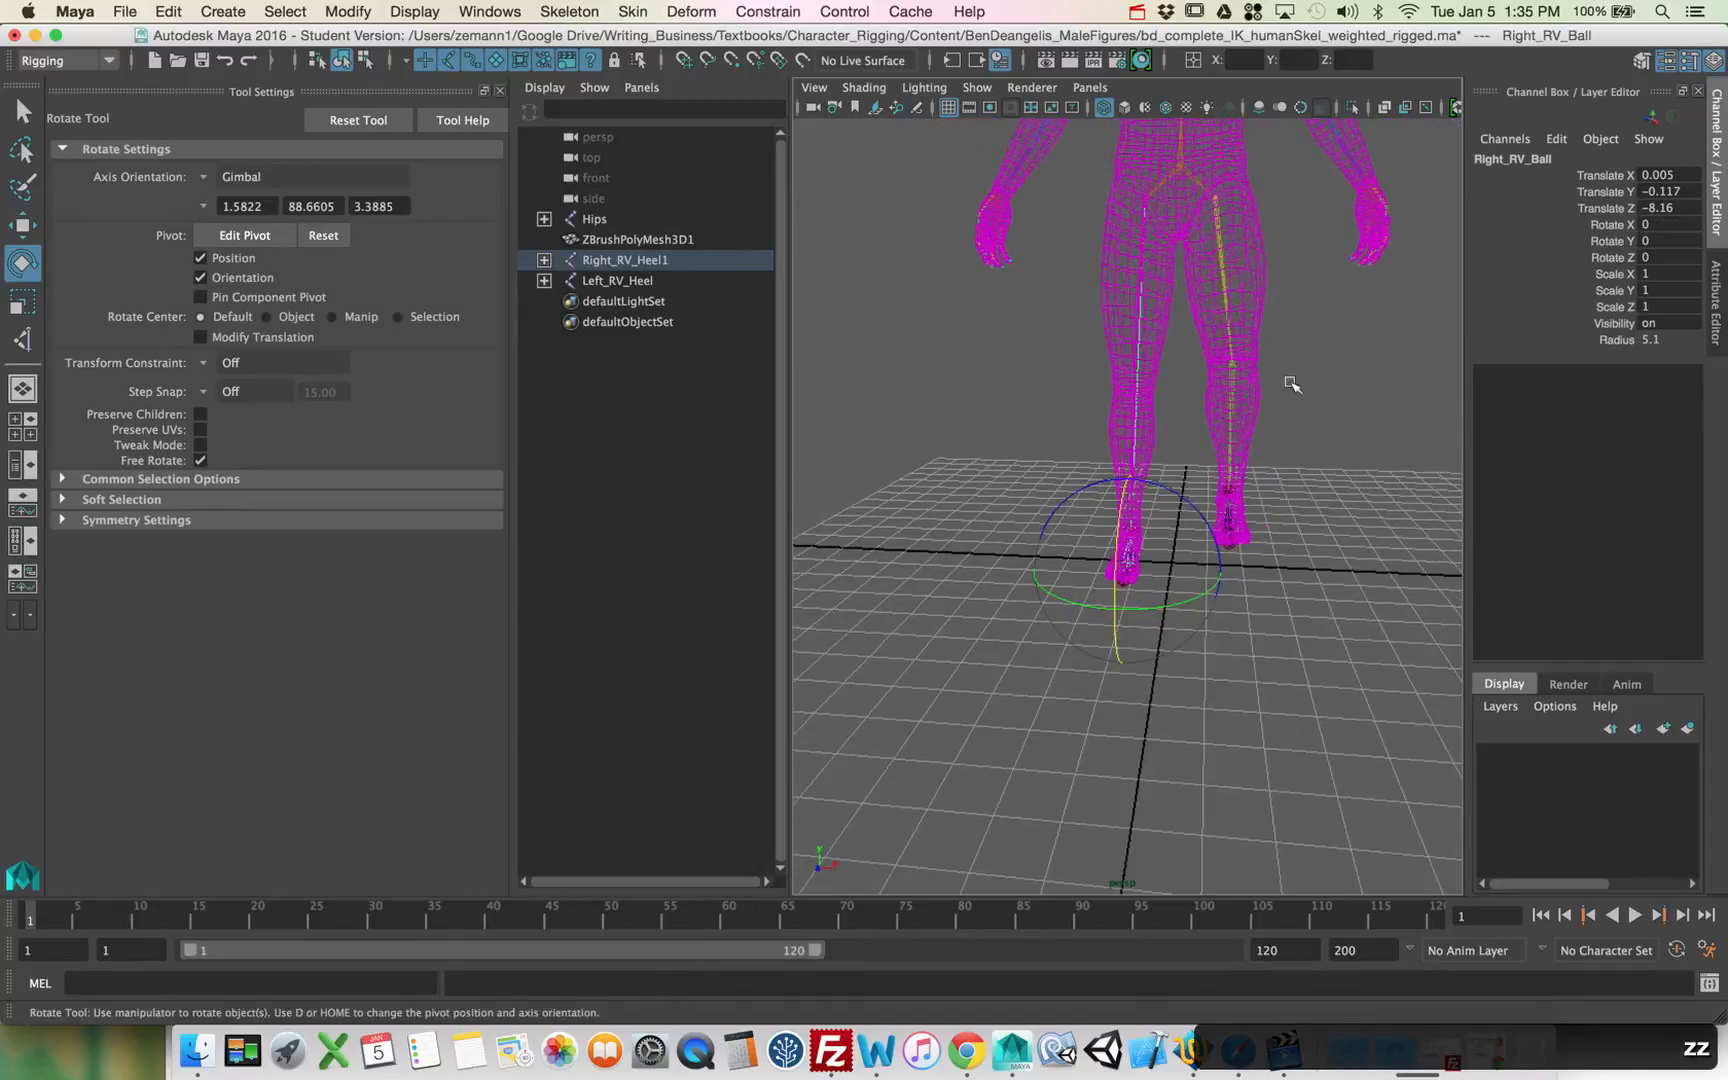
{"action": "left_click", "coordinate": [1192, 174]}
{"action": "mouse_move", "coordinate": [1308, 424]}
{"action": "left_mouse_down", "text": "alt"}
{"action": "mouse_move", "coordinate": [1266, 424]}
{"action": "mouse_move", "coordinate": [1335, 419]}
{"action": "left_mouse_up", "text": "alt"}
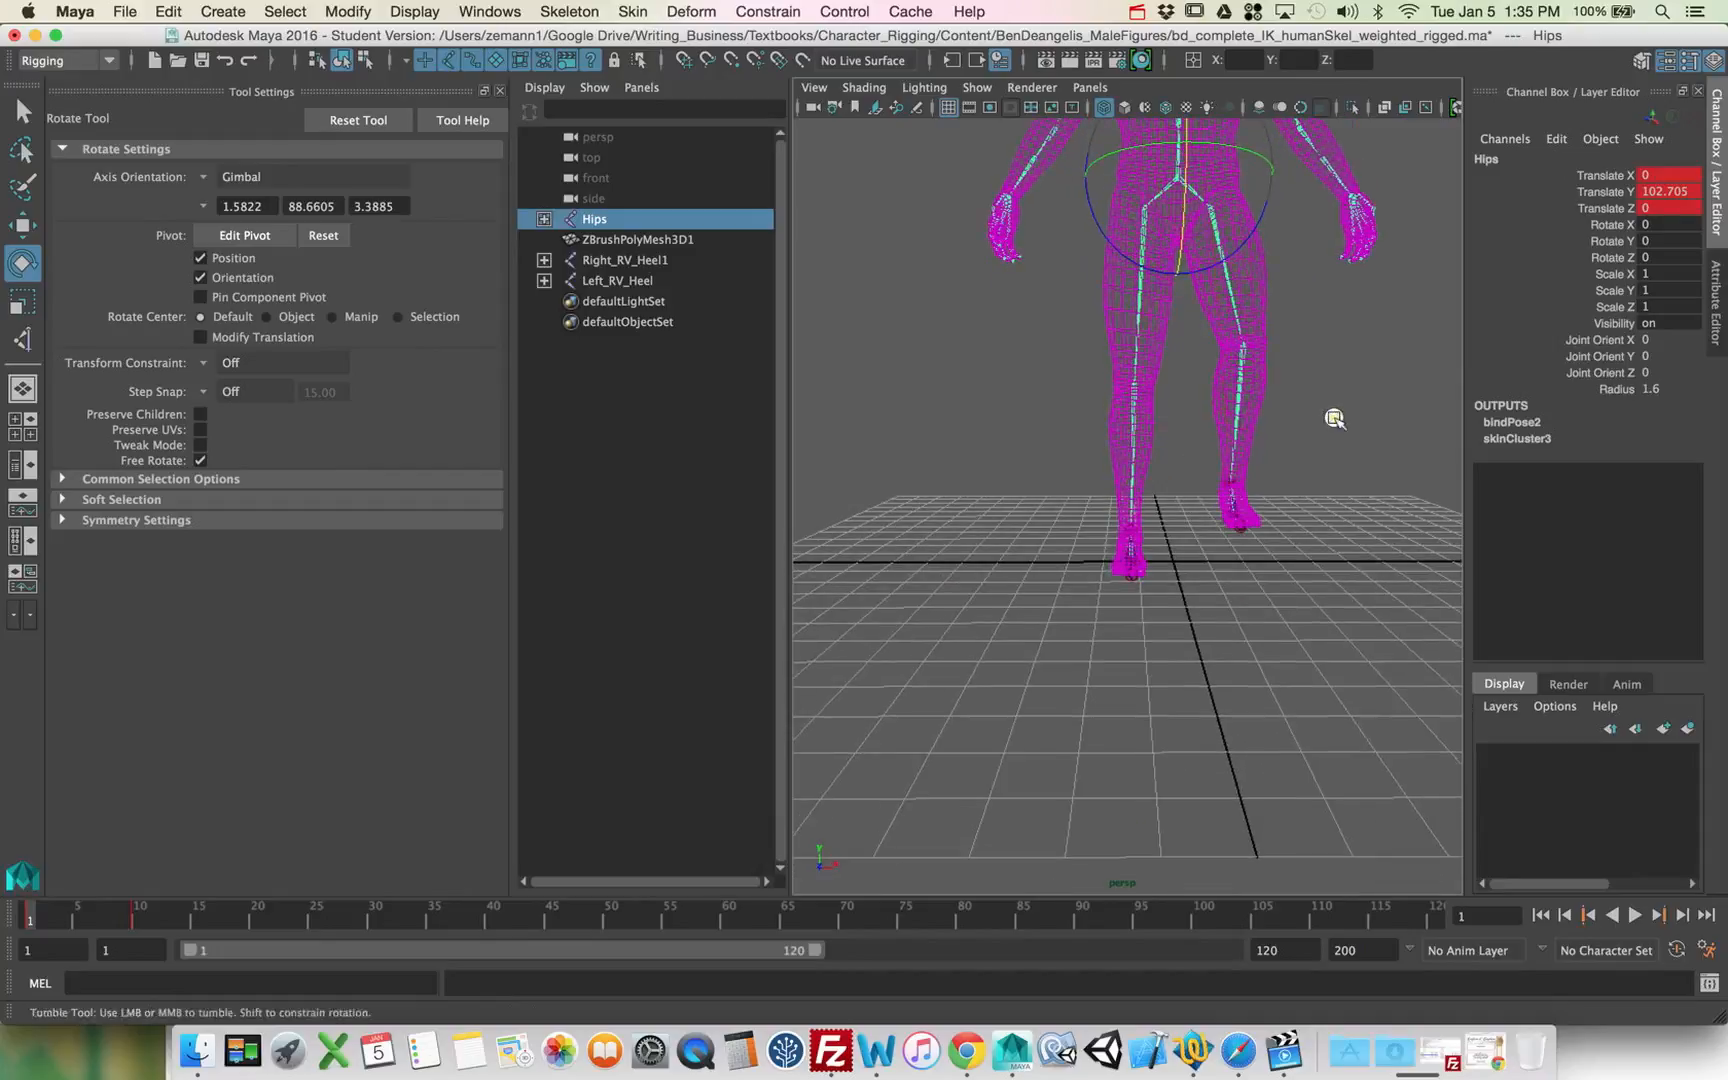
{"action": "right_click_drag", "start_coordinate": [1335, 419], "coordinate": [1253, 413], "text": "alt"}
{"action": "middle_click_drag", "start_coordinate": [1253, 413], "coordinate": [1242, 486], "text": "alt"}
{"action": "left_click_drag", "start_coordinate": [1242, 486], "coordinate": [1208, 484], "text": "alt"}
{"action": "left_click_drag", "start_coordinate": [1335, 425], "coordinate": [1251, 443], "text": "alt"}
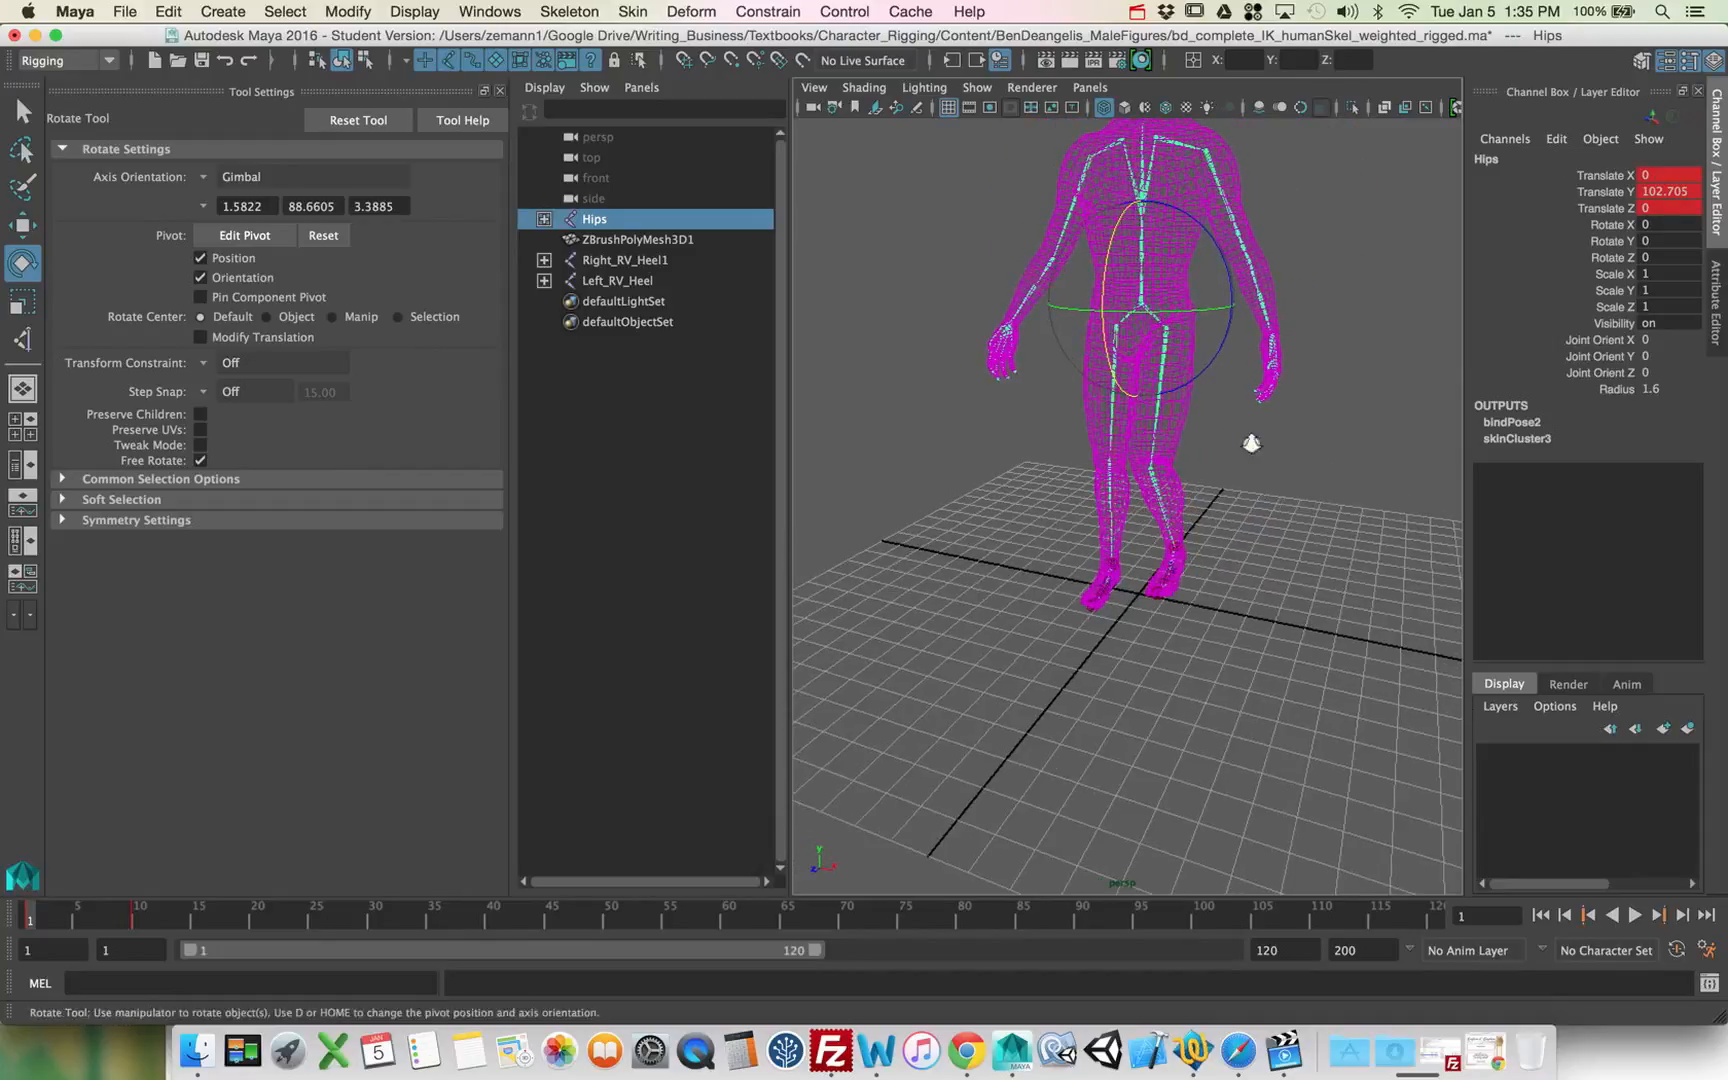
{"action": "right_click_drag", "start_coordinate": [1252, 443], "coordinate": [1327, 467], "text": "alt"}
{"action": "left_click_drag", "start_coordinate": [1265, 447], "coordinate": [1227, 494], "text": "alt"}
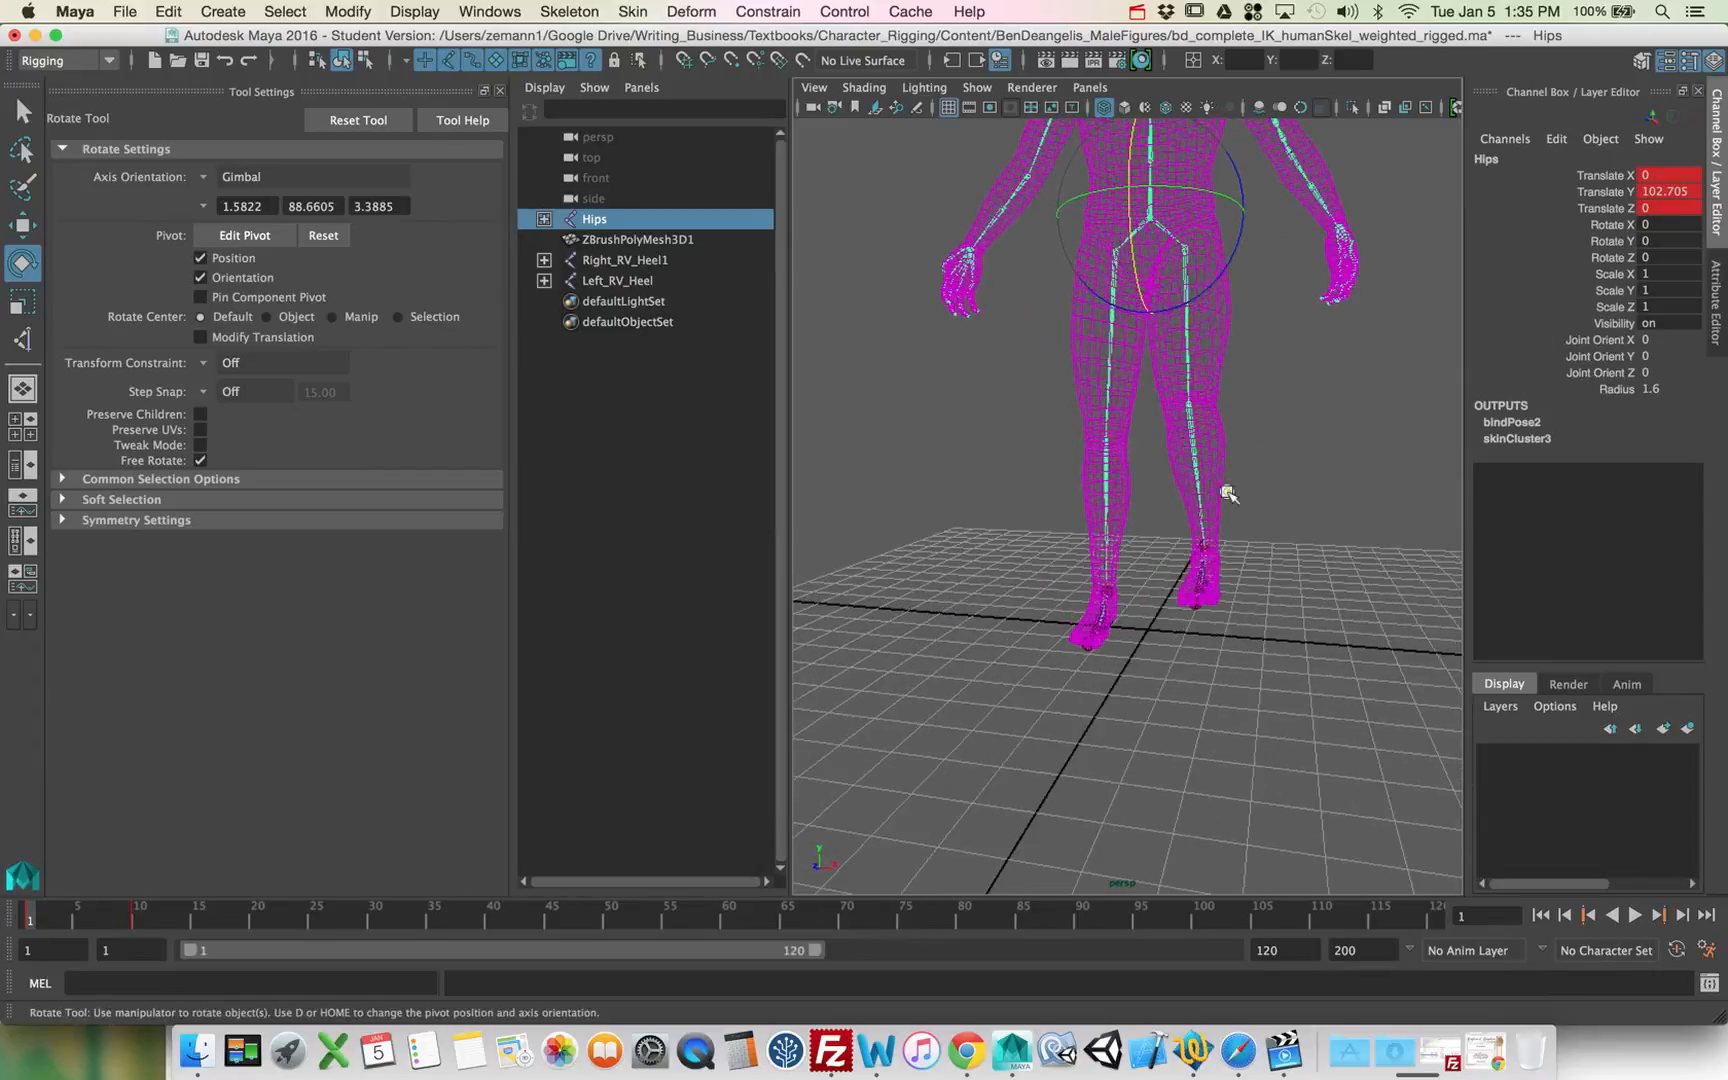
Step: Turn the right foot outward by rotating the Right_RV_Heel1 joint to about -20 degrees around Y
{"action": "middle_click_drag", "start_coordinate": [1227, 494], "coordinate": [1215, 374], "text": "alt"}
{"action": "right_click_drag", "start_coordinate": [1215, 374], "coordinate": [1408, 413], "text": "alt"}
{"action": "left_click_drag", "start_coordinate": [1408, 413], "coordinate": [1335, 415], "text": "alt"}
{"action": "left_click", "coordinate": [1073, 468]}
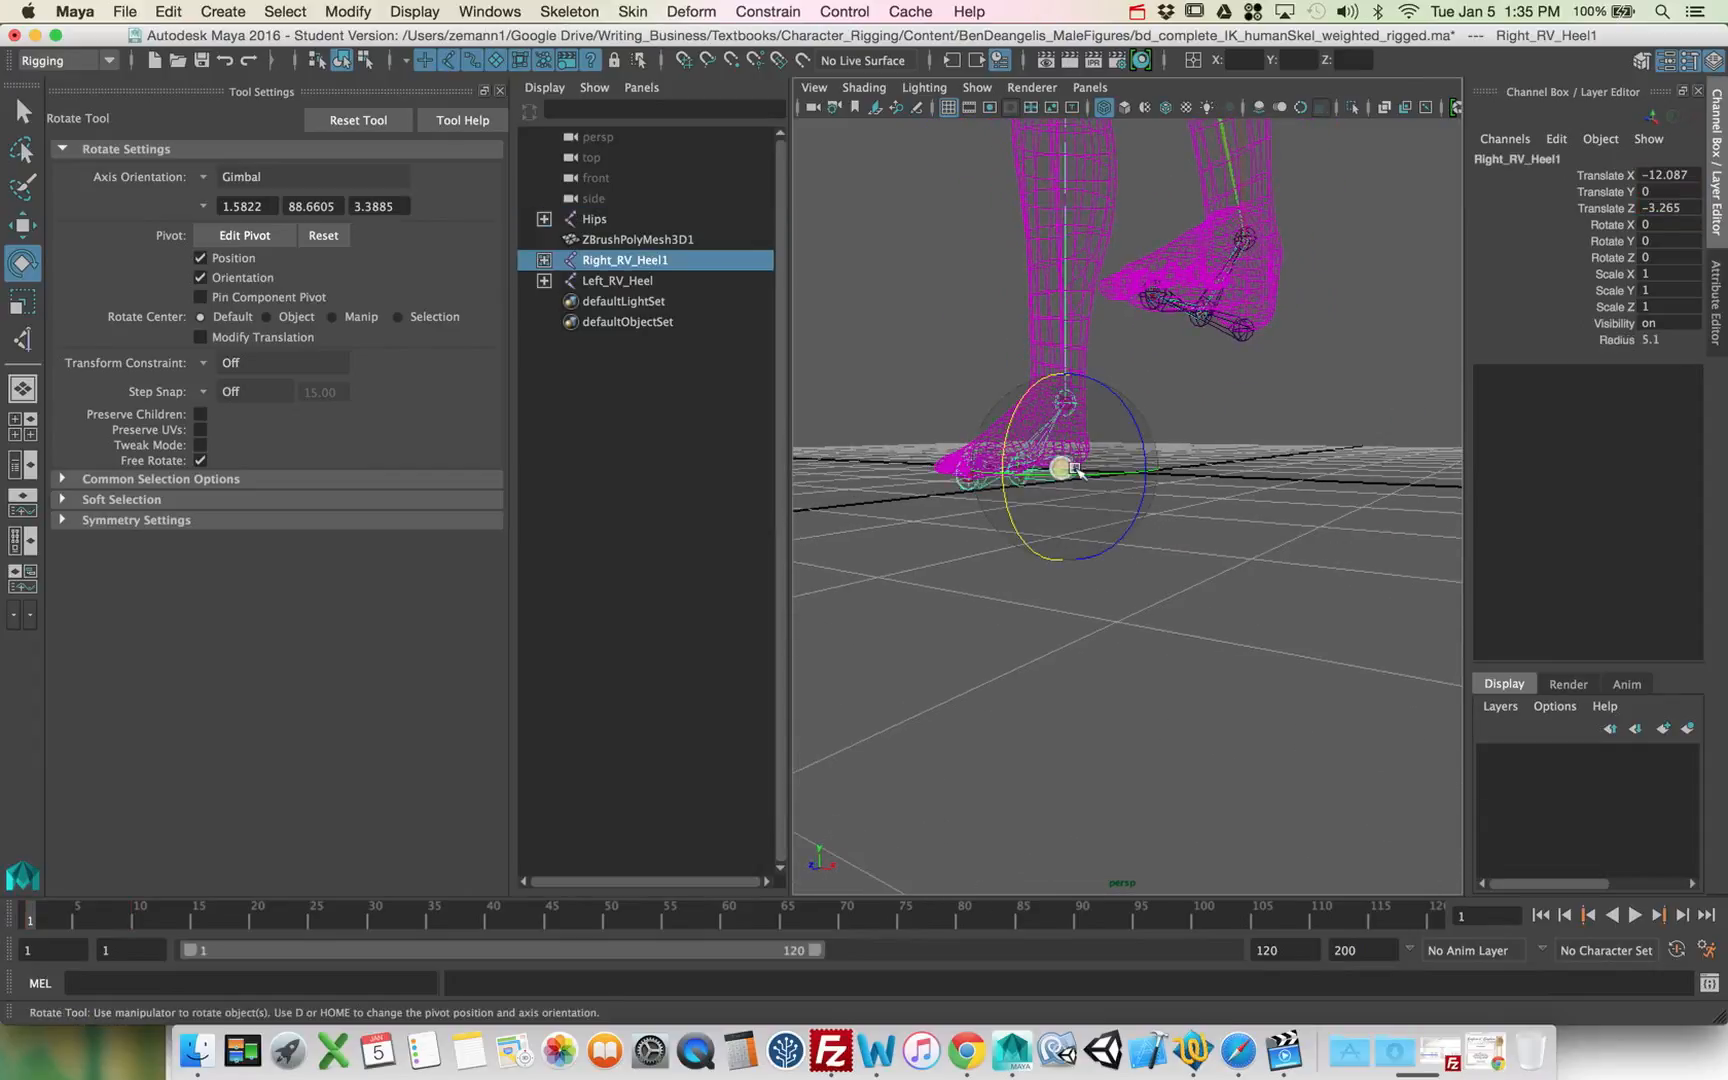
{"action": "left_click_drag", "start_coordinate": [1083, 468], "coordinate": [1140, 473]}
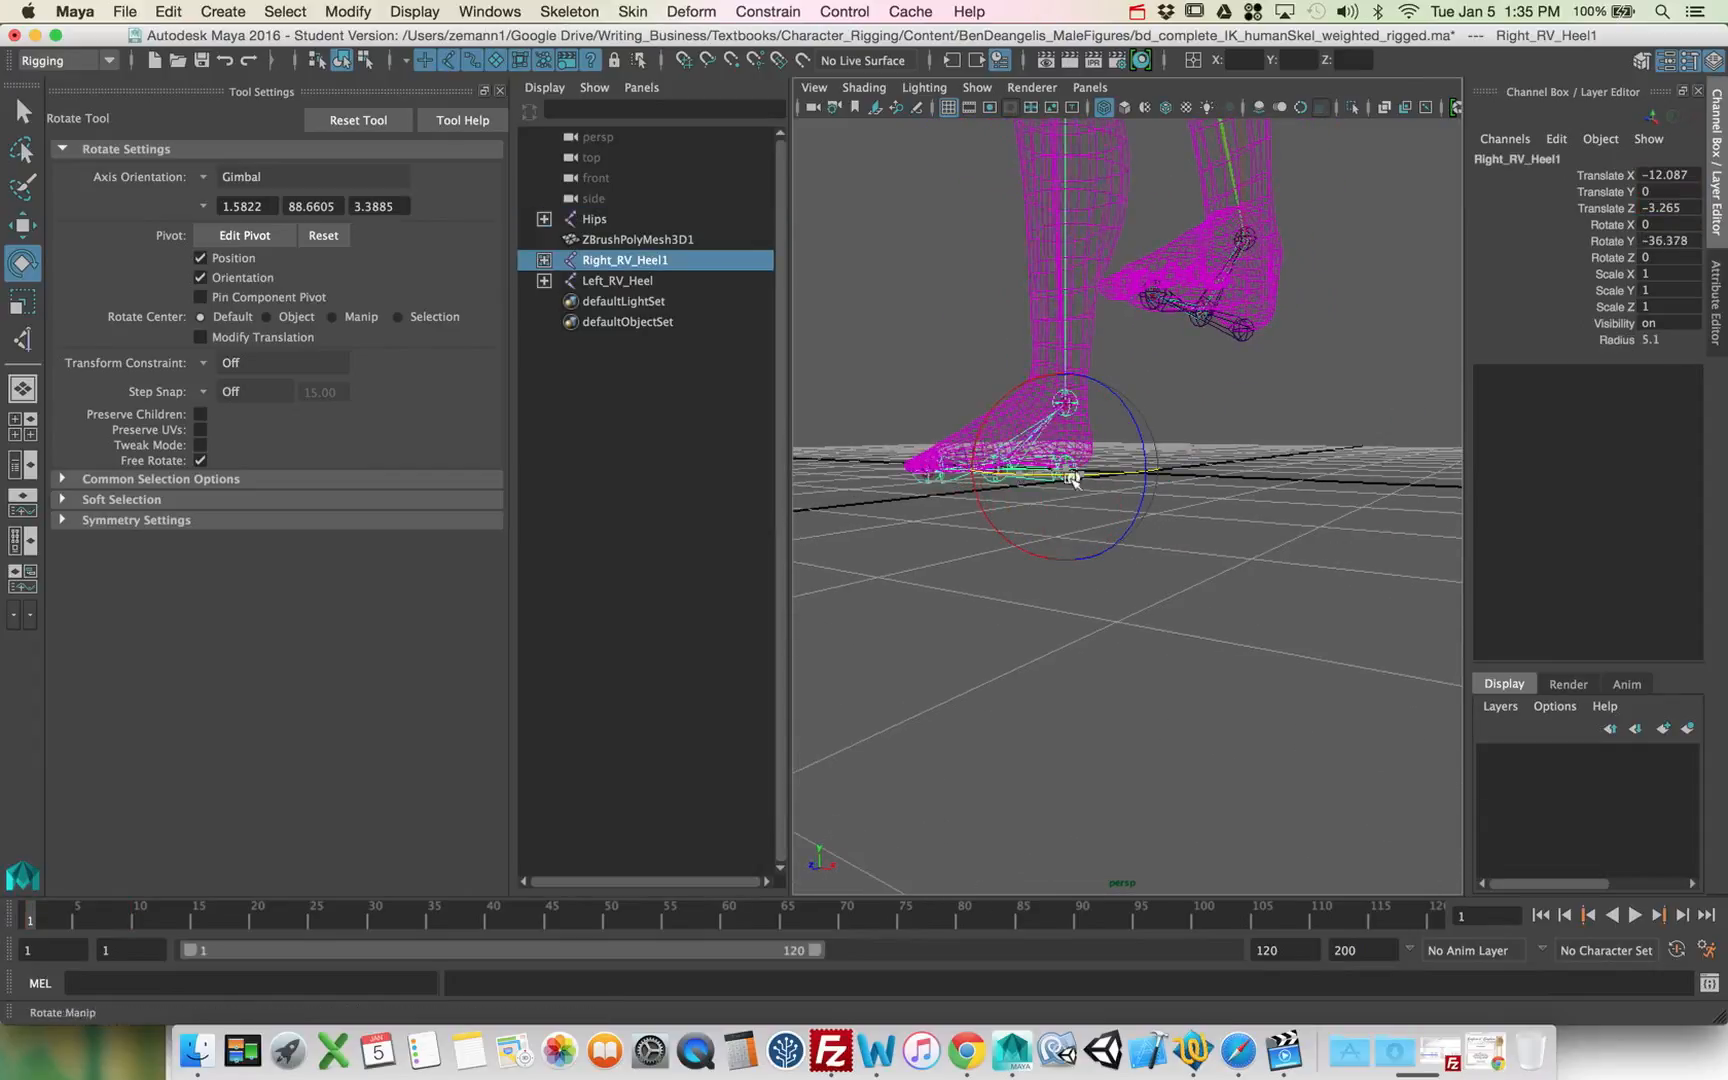
Step: Test raising the right foot by moving the Right_RV_Heel1 joint upward, and undo the move
{"action": "key", "text": "w"}
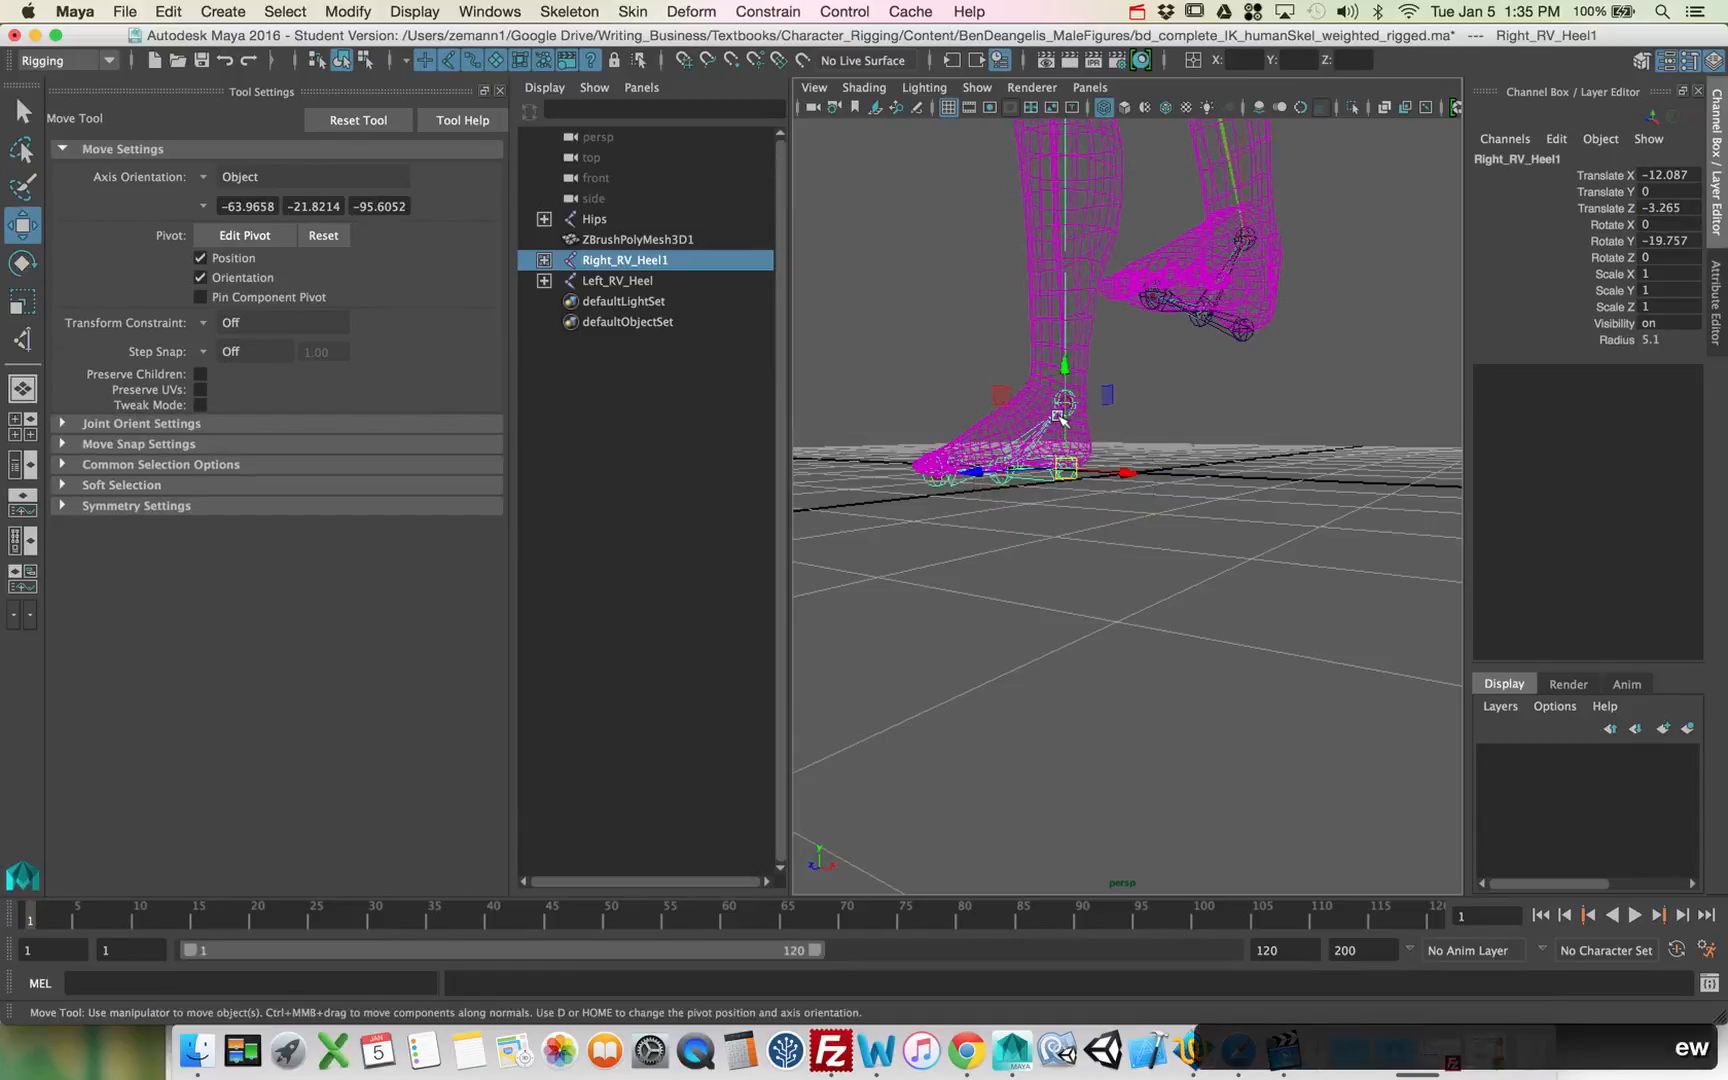
{"action": "left_click_drag", "start_coordinate": [1066, 413], "coordinate": [1068, 374]}
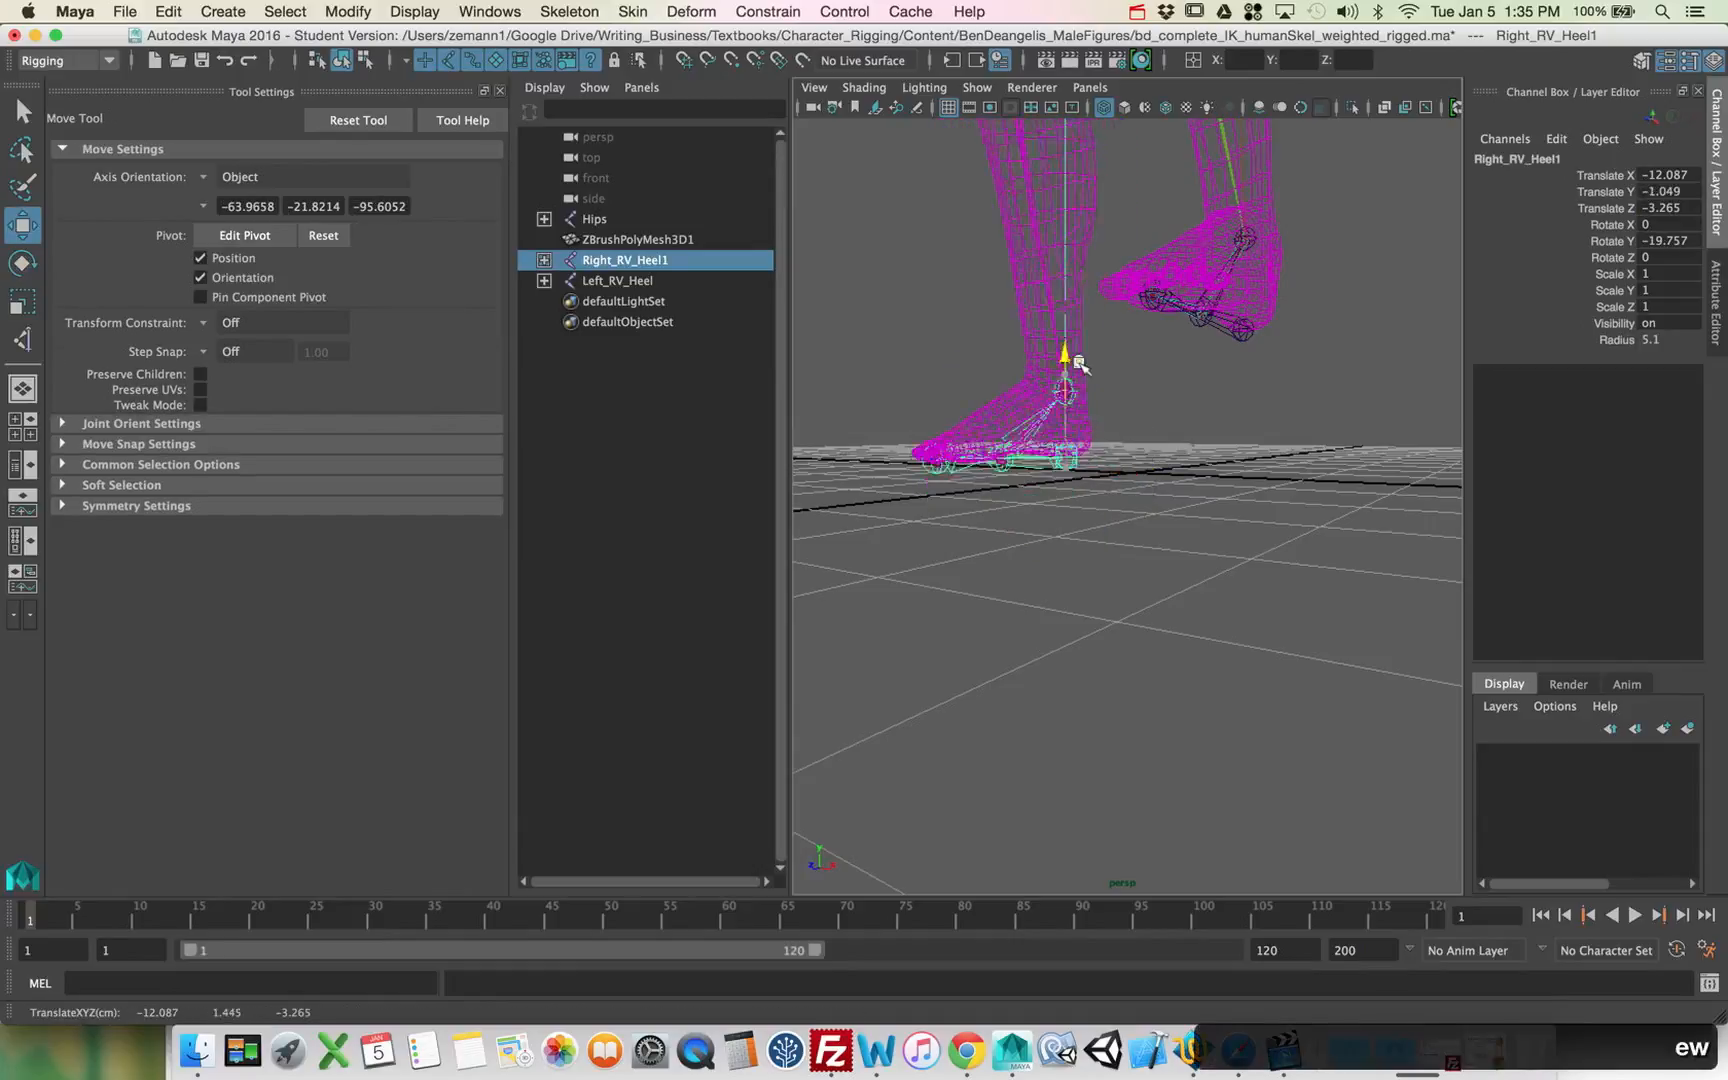
{"action": "key", "text": "z"}
Step: Lower the left foot to the ground by setting the Left_RV_Heel joint's Translate Y to 0
{"action": "left_click_drag", "start_coordinate": [1150, 444], "coordinate": [1236, 376], "text": "alt"}
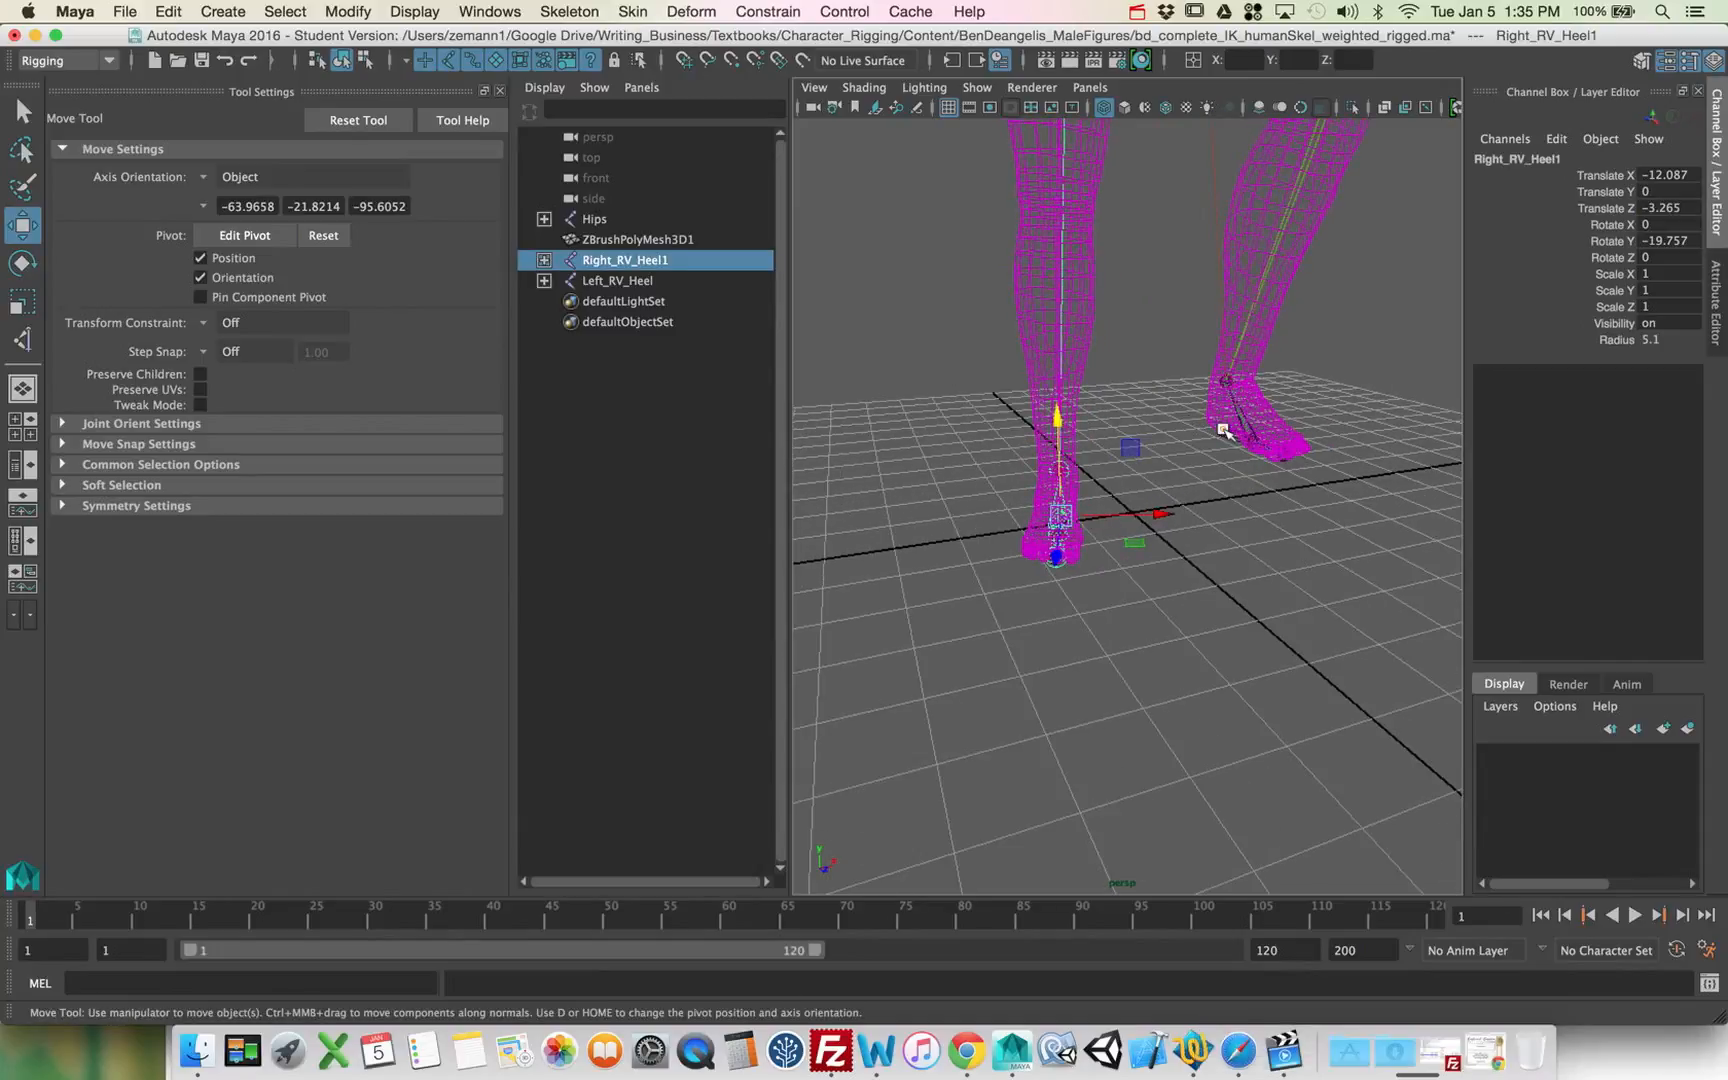
{"action": "left_click", "coordinate": [1225, 432]}
{"action": "left_click_drag", "start_coordinate": [1230, 368], "coordinate": [1232, 388]}
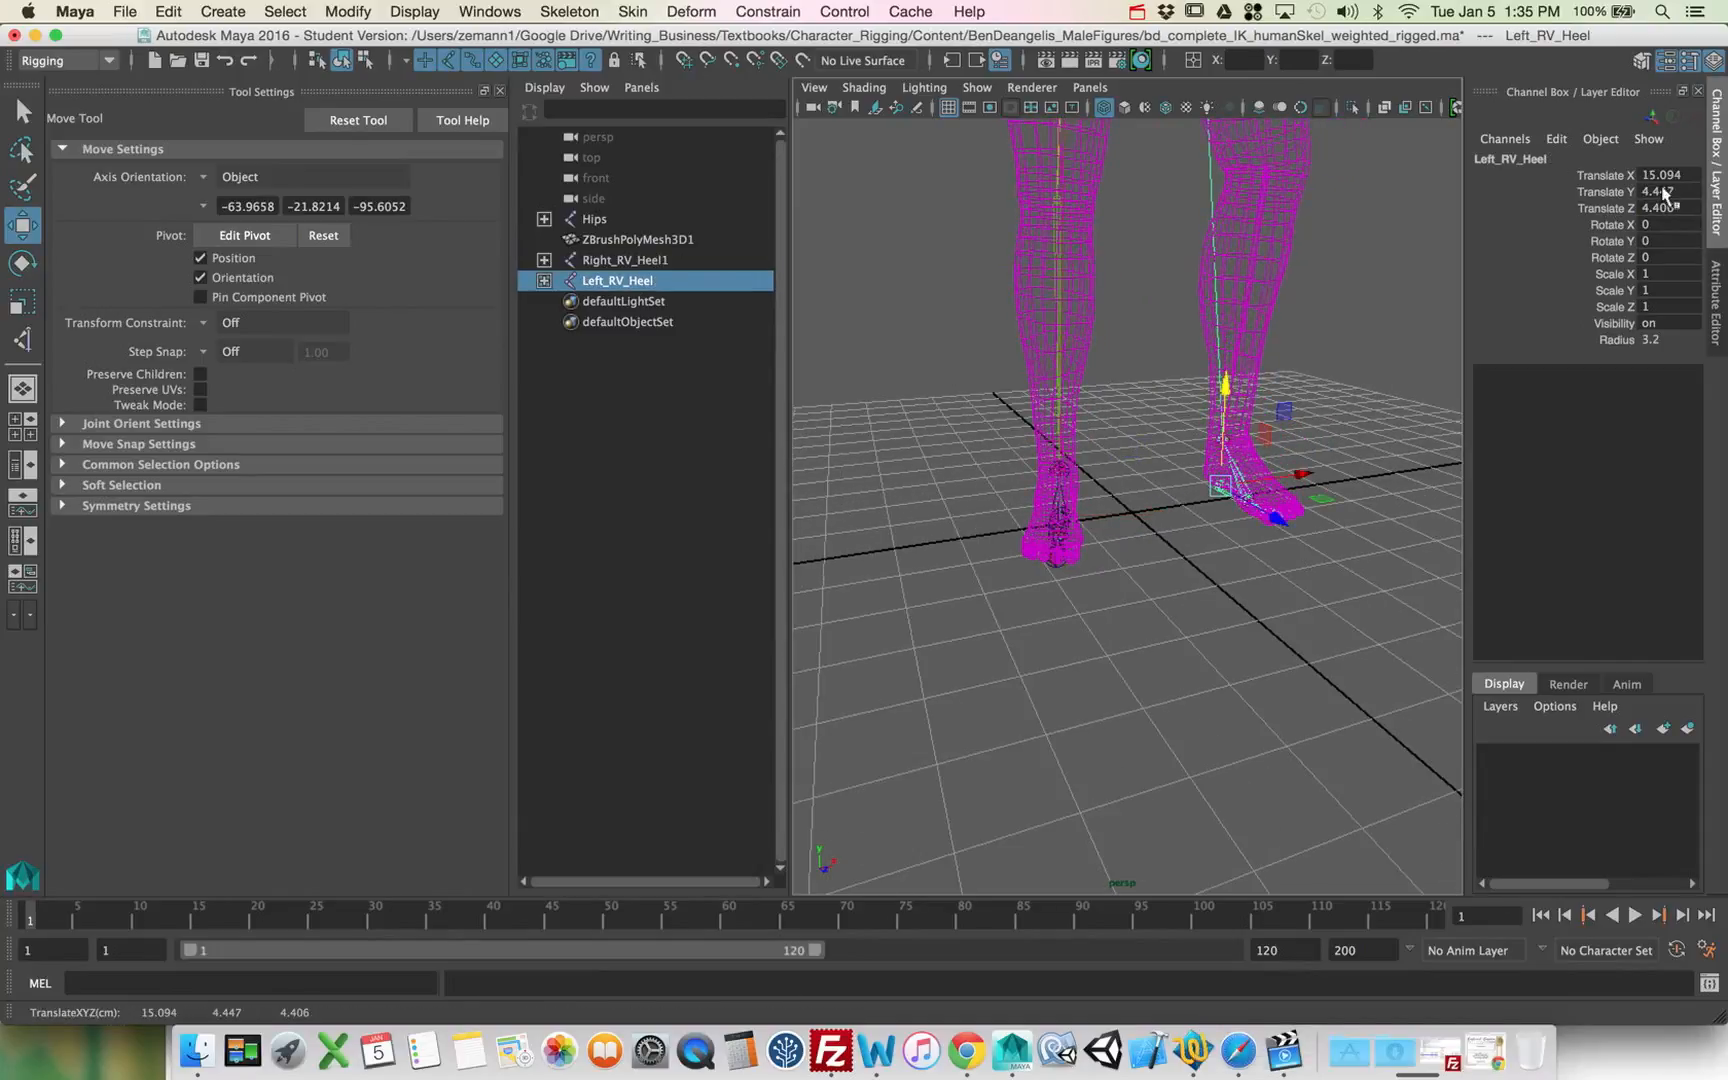
{"action": "type", "text": "0"}
{"action": "key", "text": "Return"}
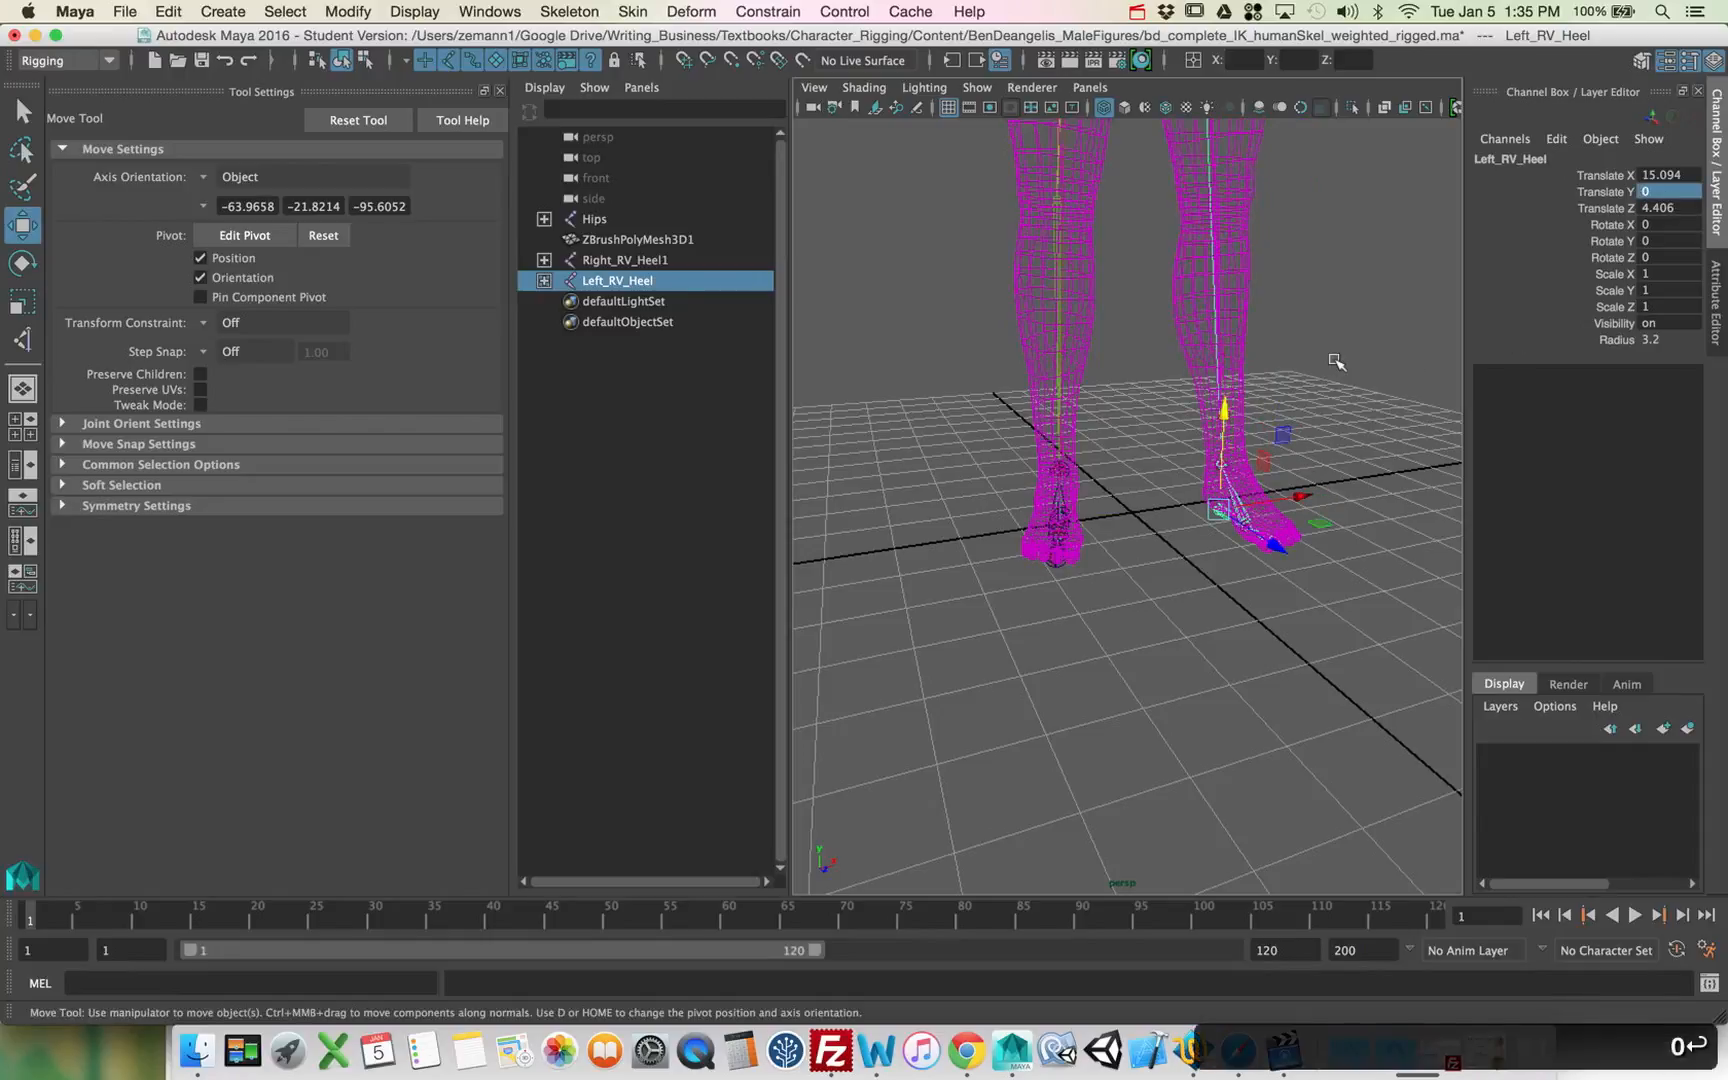
Step: Test both leg rigs by moving the Hips joint around with the character in shaded display
{"action": "scroll", "coordinate": [1084, 340], "scroll_direction": "down", "scroll_amount": 5}
{"action": "left_click", "coordinate": [1097, 360]}
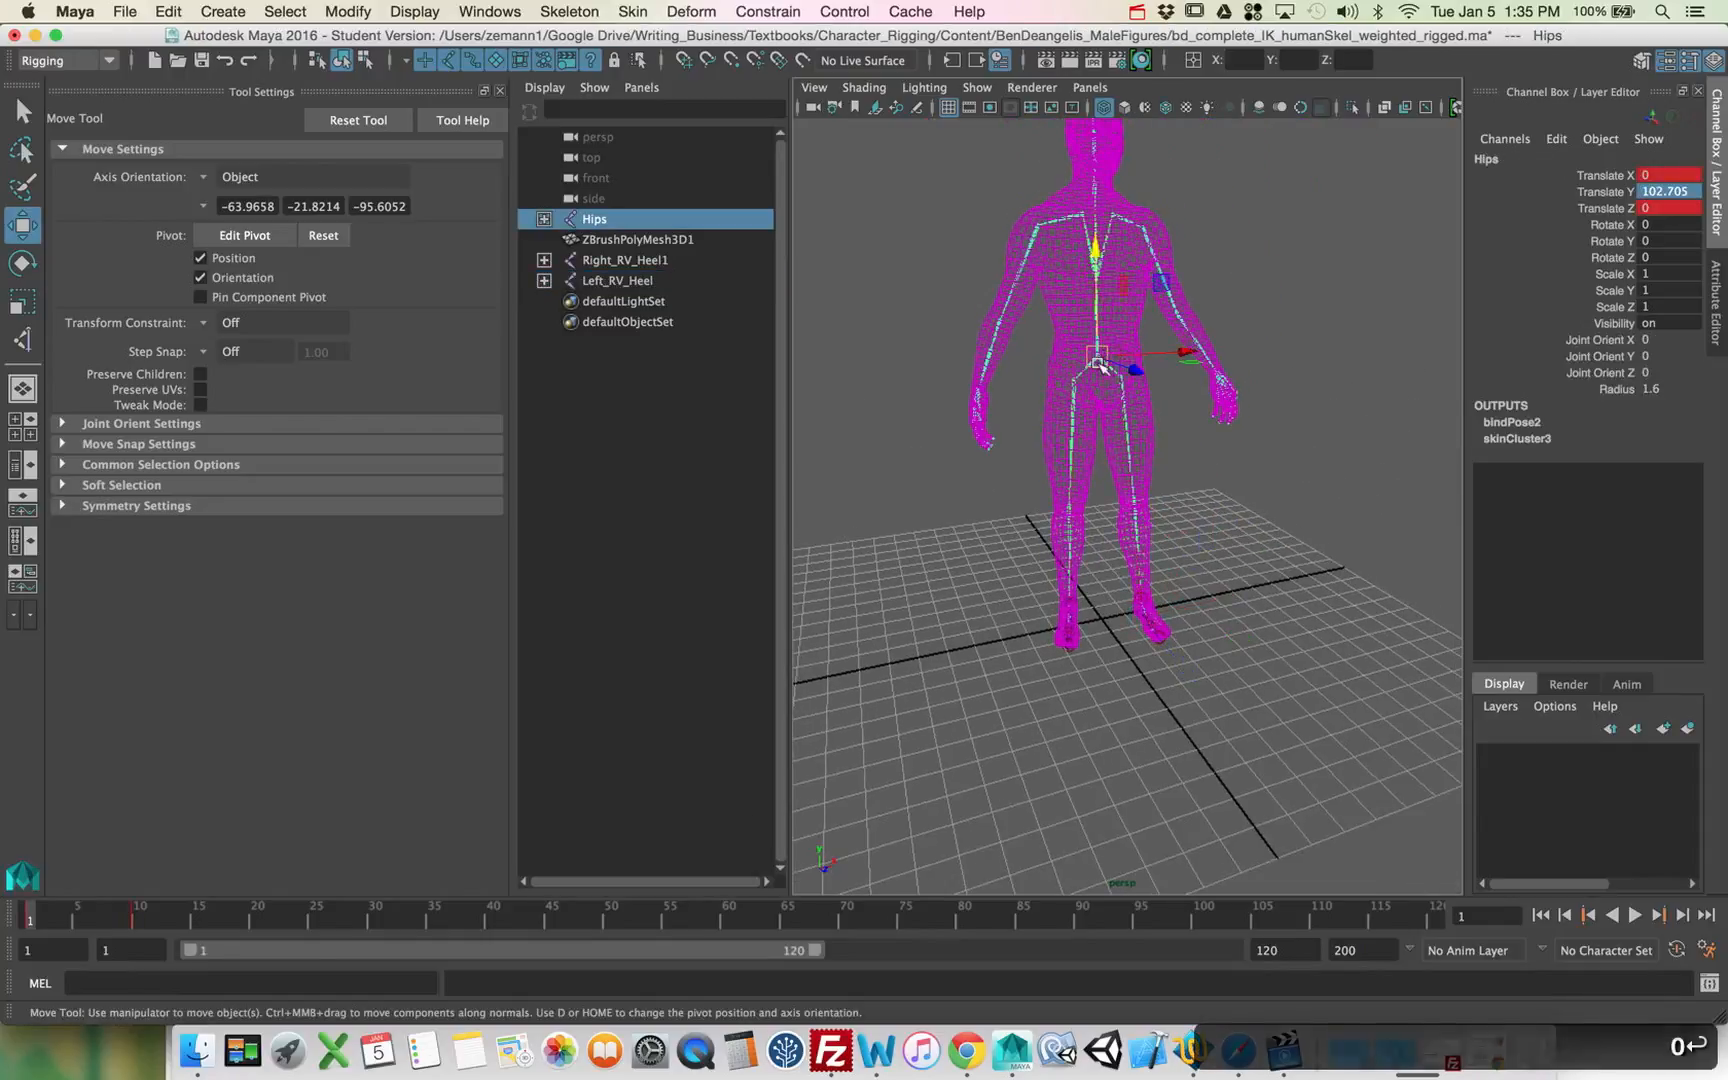
{"action": "left_click_drag", "start_coordinate": [1100, 367], "coordinate": [1104, 387]}
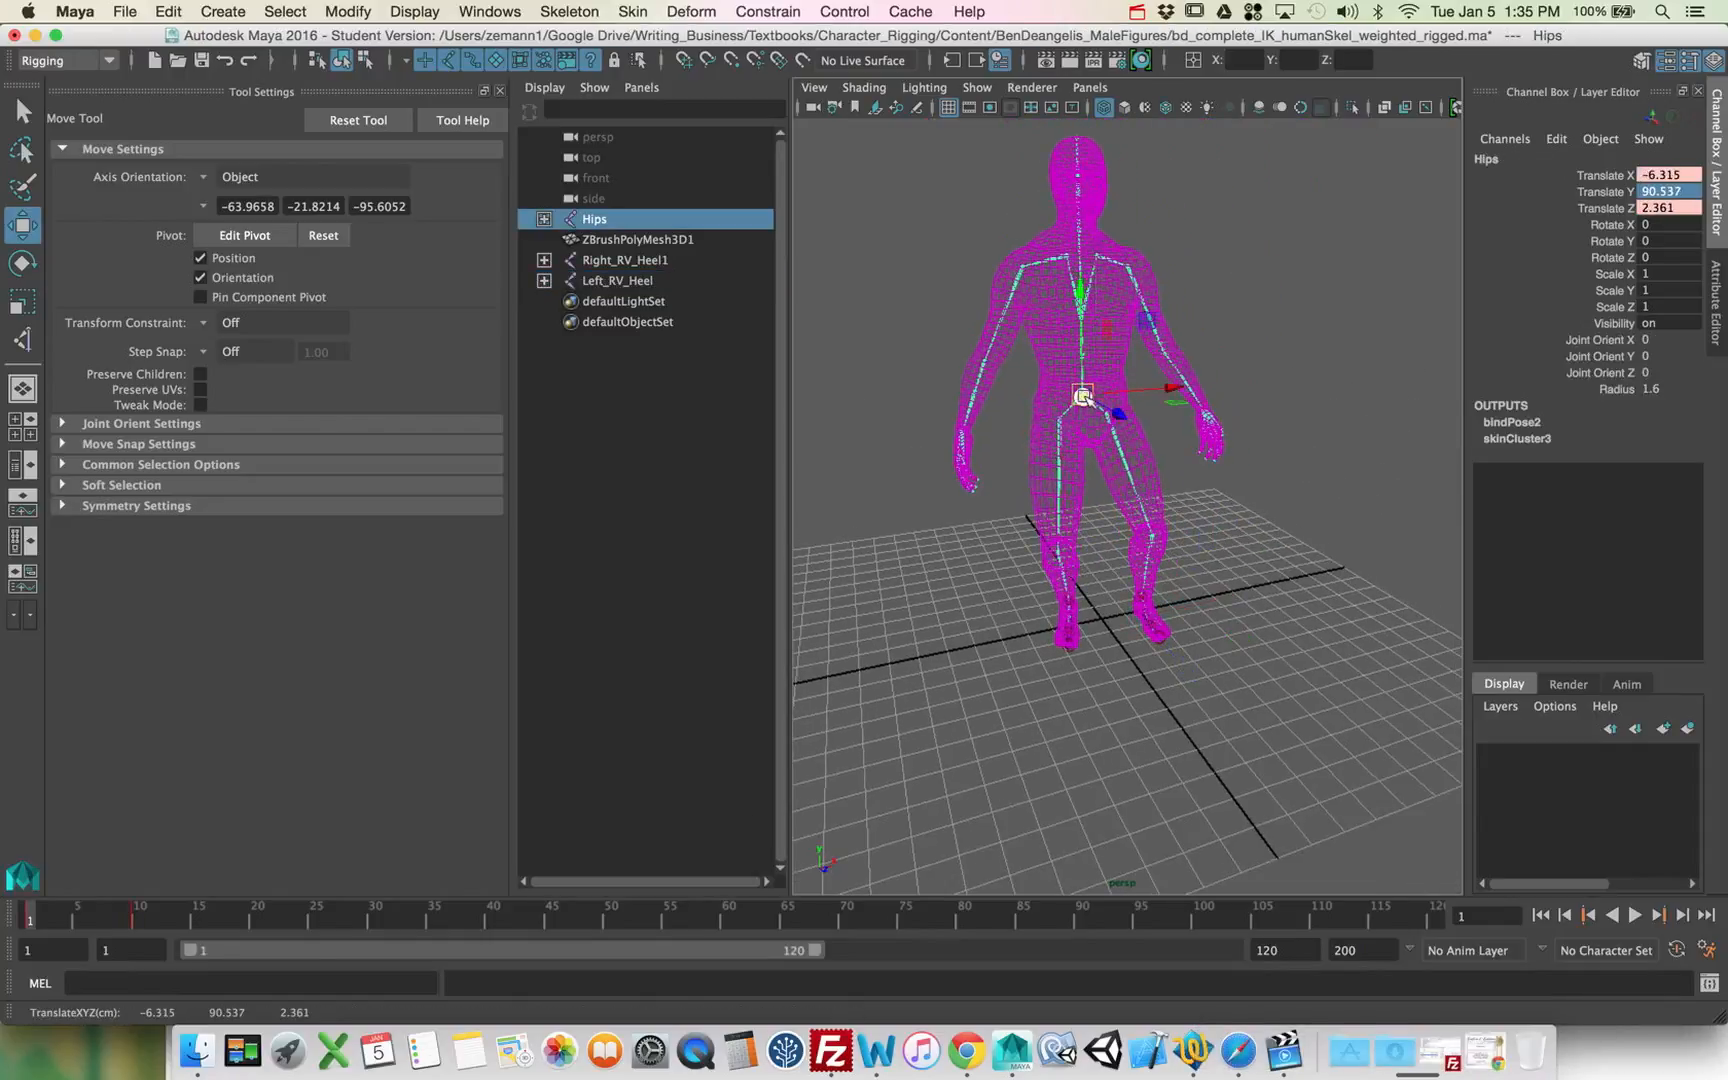
{"action": "key", "text": "5"}
{"action": "left_click_drag", "start_coordinate": [1108, 397], "coordinate": [1110, 402]}
{"action": "left_click_drag", "start_coordinate": [1120, 428], "coordinate": [1096, 386], "text": "alt"}
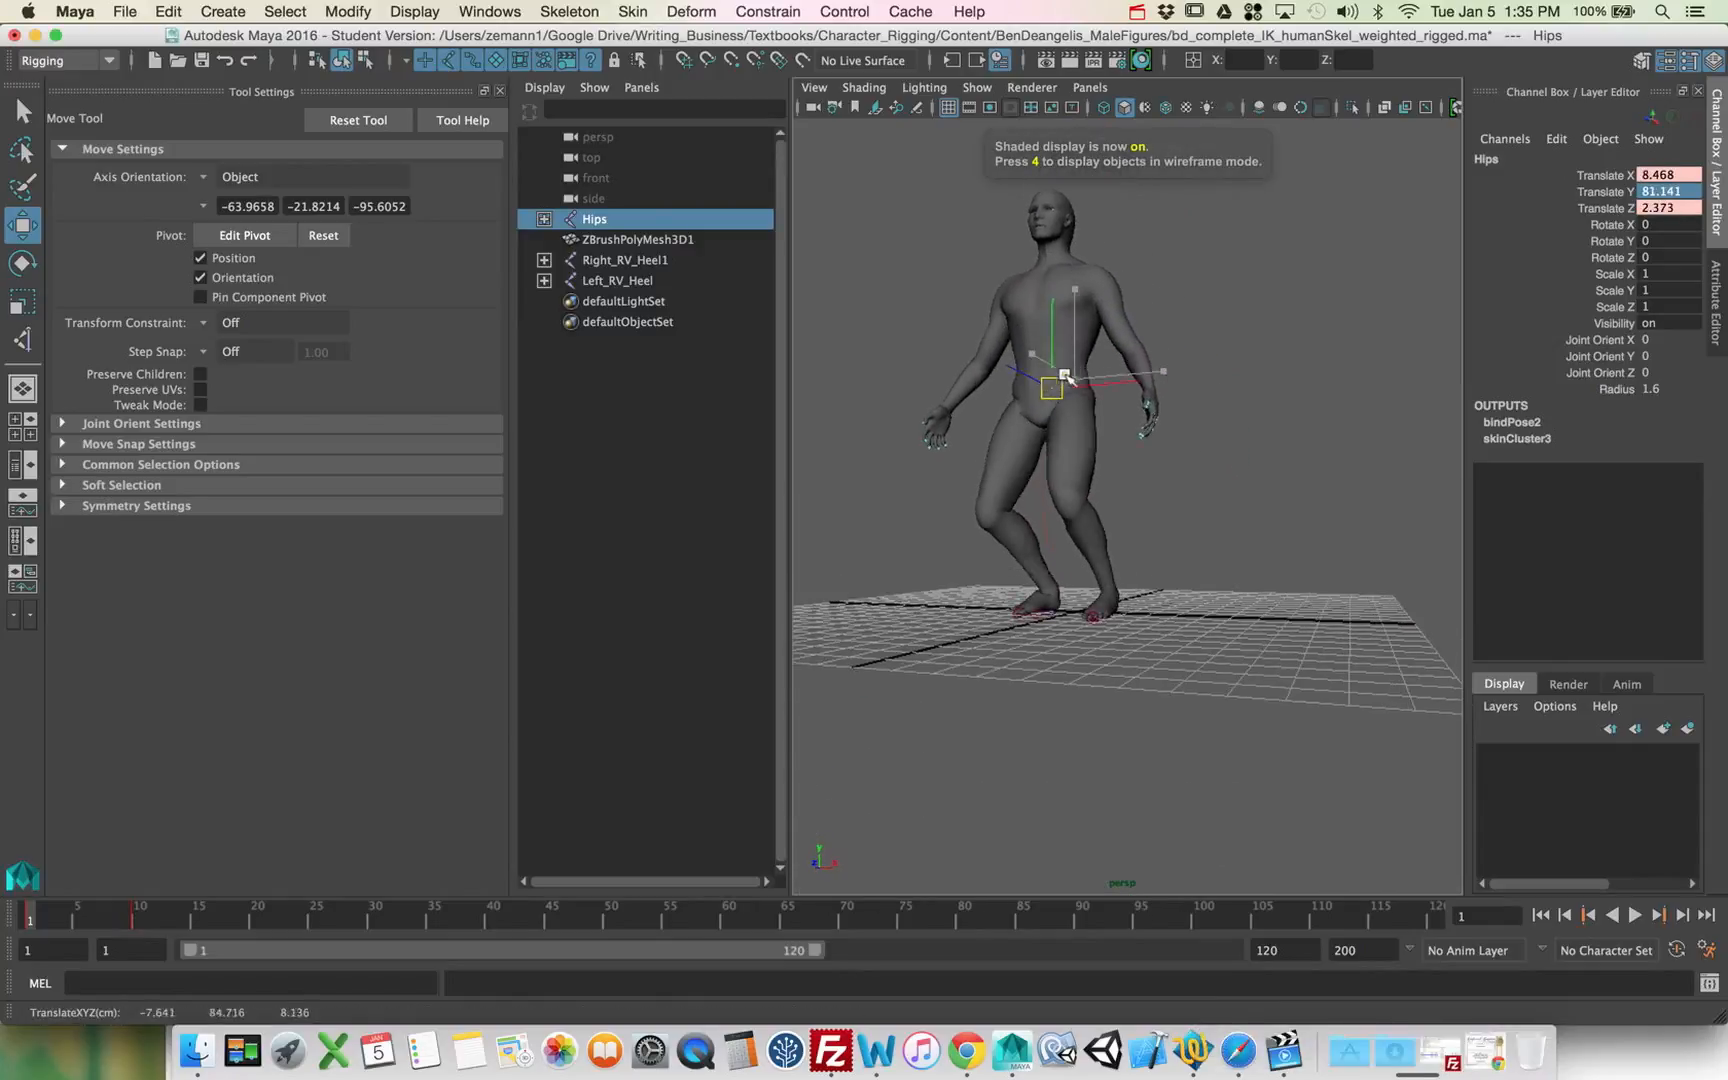
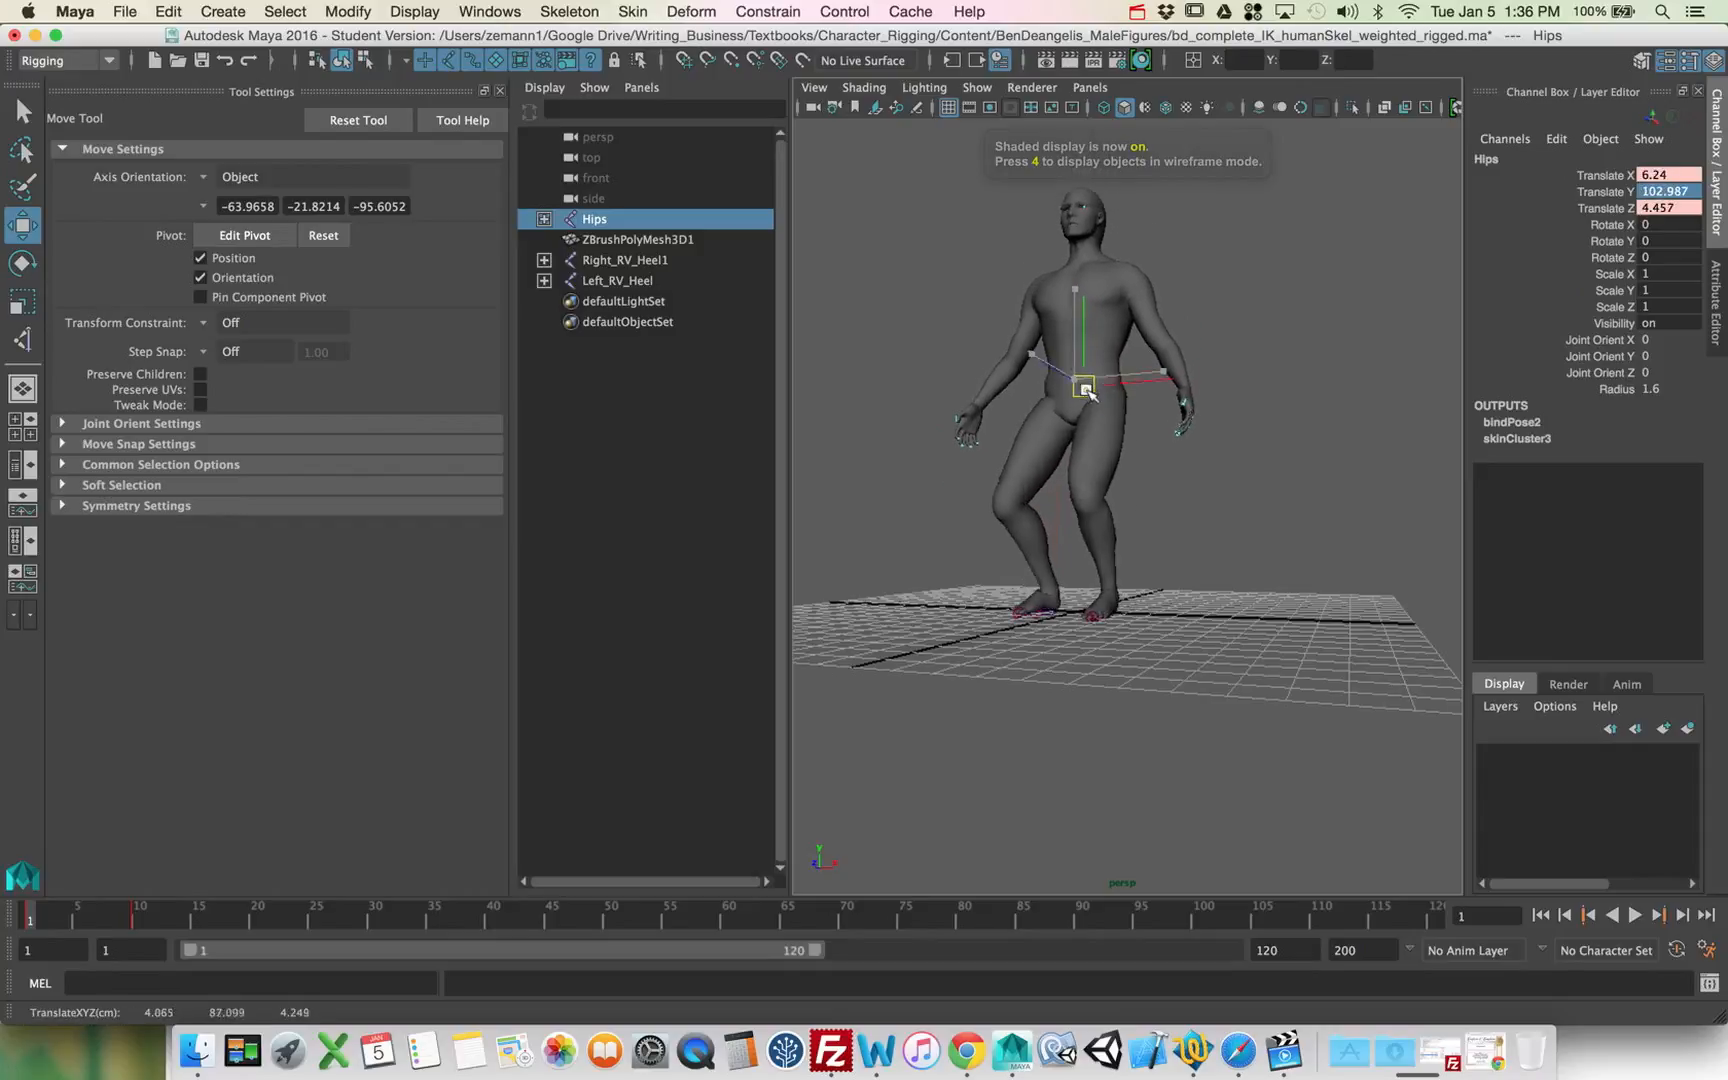
{"action": "left_click_drag", "start_coordinate": [1088, 392], "coordinate": [1088, 396]}
Step: Examine the bent legs and both feet up close, selecting the right reverse foot joints
{"action": "left_click_drag", "start_coordinate": [1150, 500], "coordinate": [1066, 509], "text": "alt"}
{"action": "right_click_drag", "start_coordinate": [1064, 509], "coordinate": [1253, 548], "text": "alt"}
{"action": "middle_click_drag", "start_coordinate": [1139, 566], "coordinate": [1219, 559], "text": "alt"}
{"action": "left_click_drag", "start_coordinate": [1219, 559], "coordinate": [1345, 560], "text": "alt"}
{"action": "left_click", "coordinate": [1078, 680]}
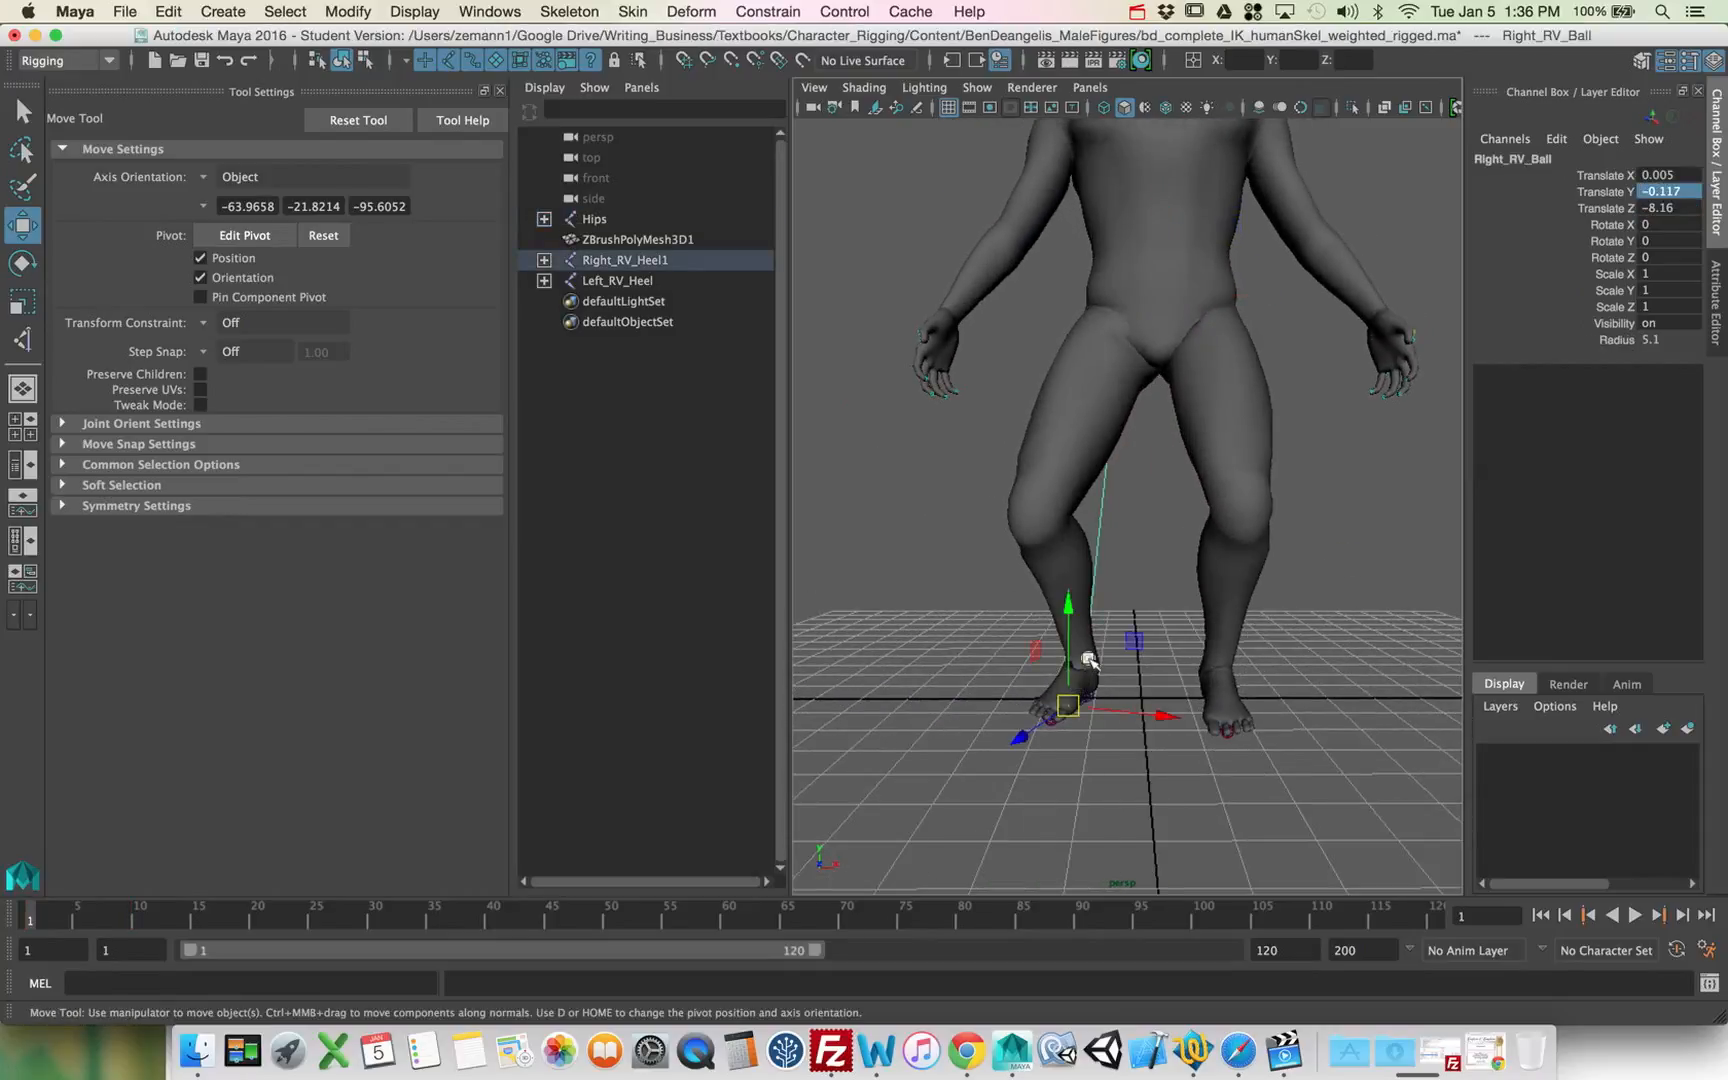
{"action": "left_click", "coordinate": [1088, 659]}
{"action": "left_click", "coordinate": [1077, 694]}
{"action": "middle_click_drag", "start_coordinate": [1080, 684], "coordinate": [1079, 496], "text": "alt"}
{"action": "right_click_drag", "start_coordinate": [1079, 496], "coordinate": [1212, 550], "text": "alt"}
{"action": "left_click_drag", "start_coordinate": [1212, 555], "coordinate": [1205, 612], "text": "alt"}
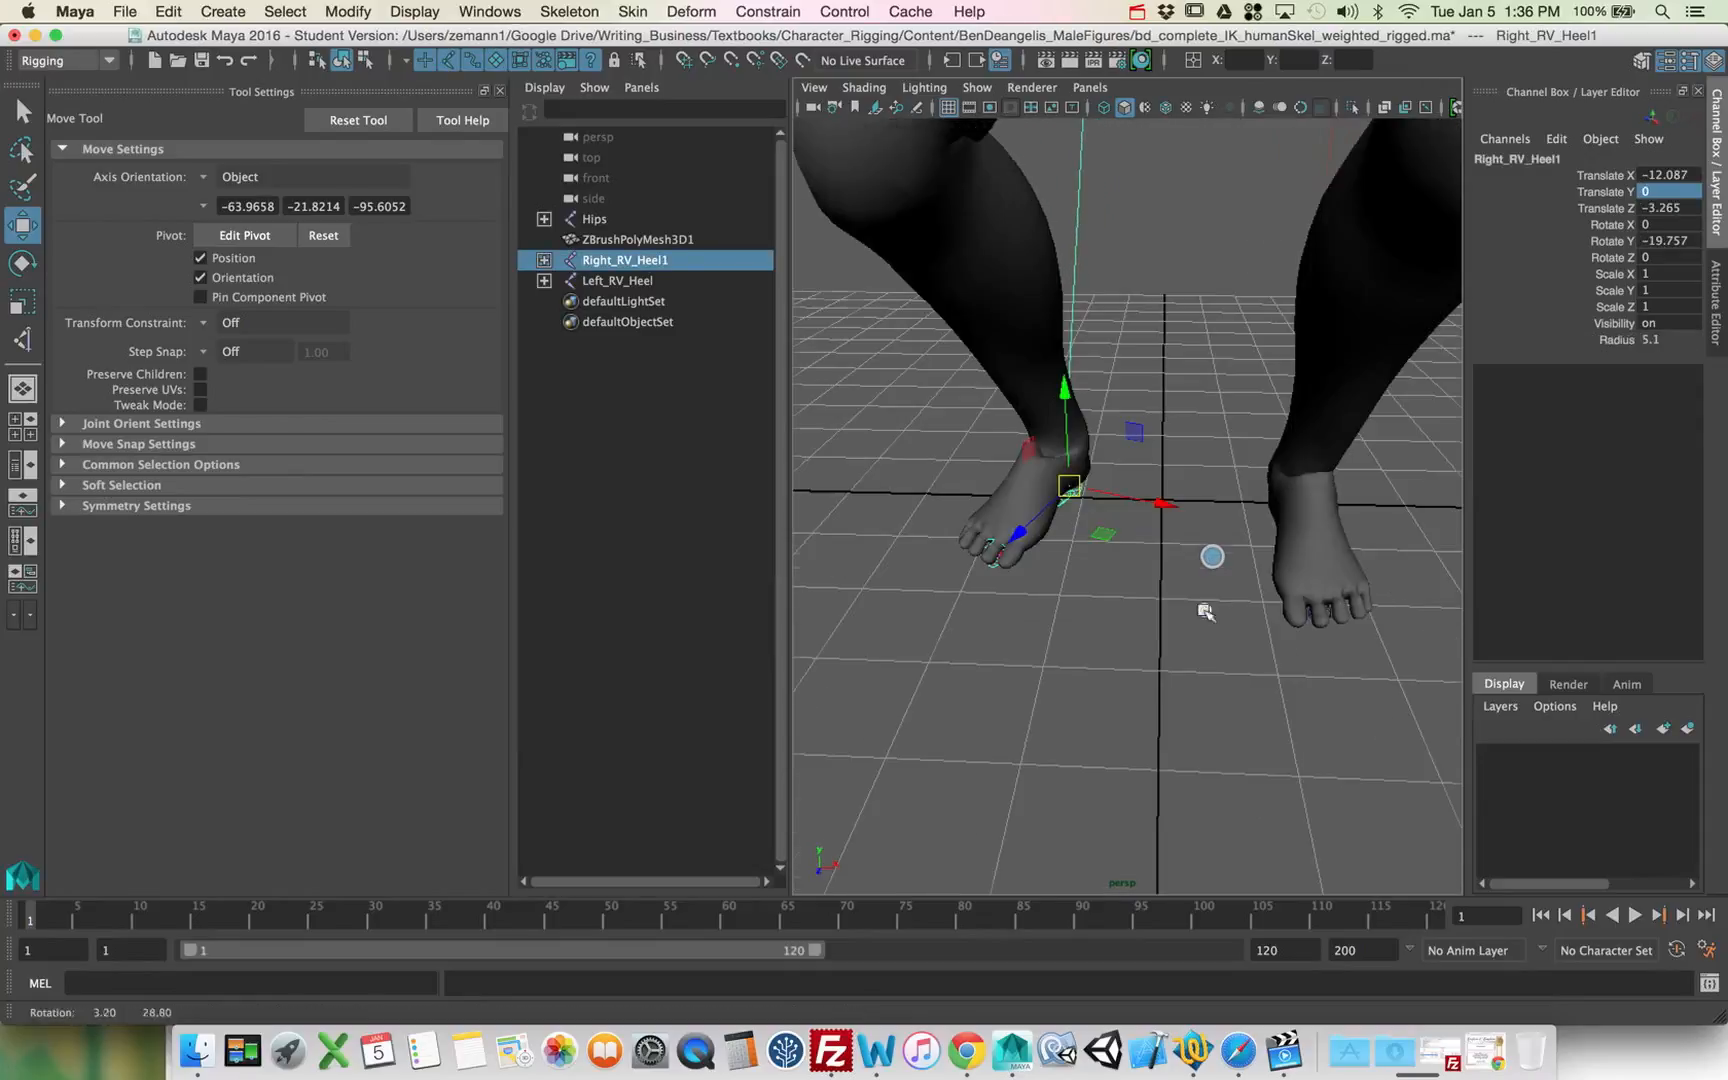
Step: Select the body mesh ZBrushPolyMesh3D1 and disable node evaluation for IK Solvers
{"action": "left_click", "coordinate": [1012, 393]}
{"action": "right_click_drag", "start_coordinate": [1183, 463], "coordinate": [880, 425], "text": "alt"}
{"action": "middle_click_drag", "start_coordinate": [880, 425], "coordinate": [866, 472], "text": "alt"}
{"action": "left_click", "coordinate": [346, 12]}
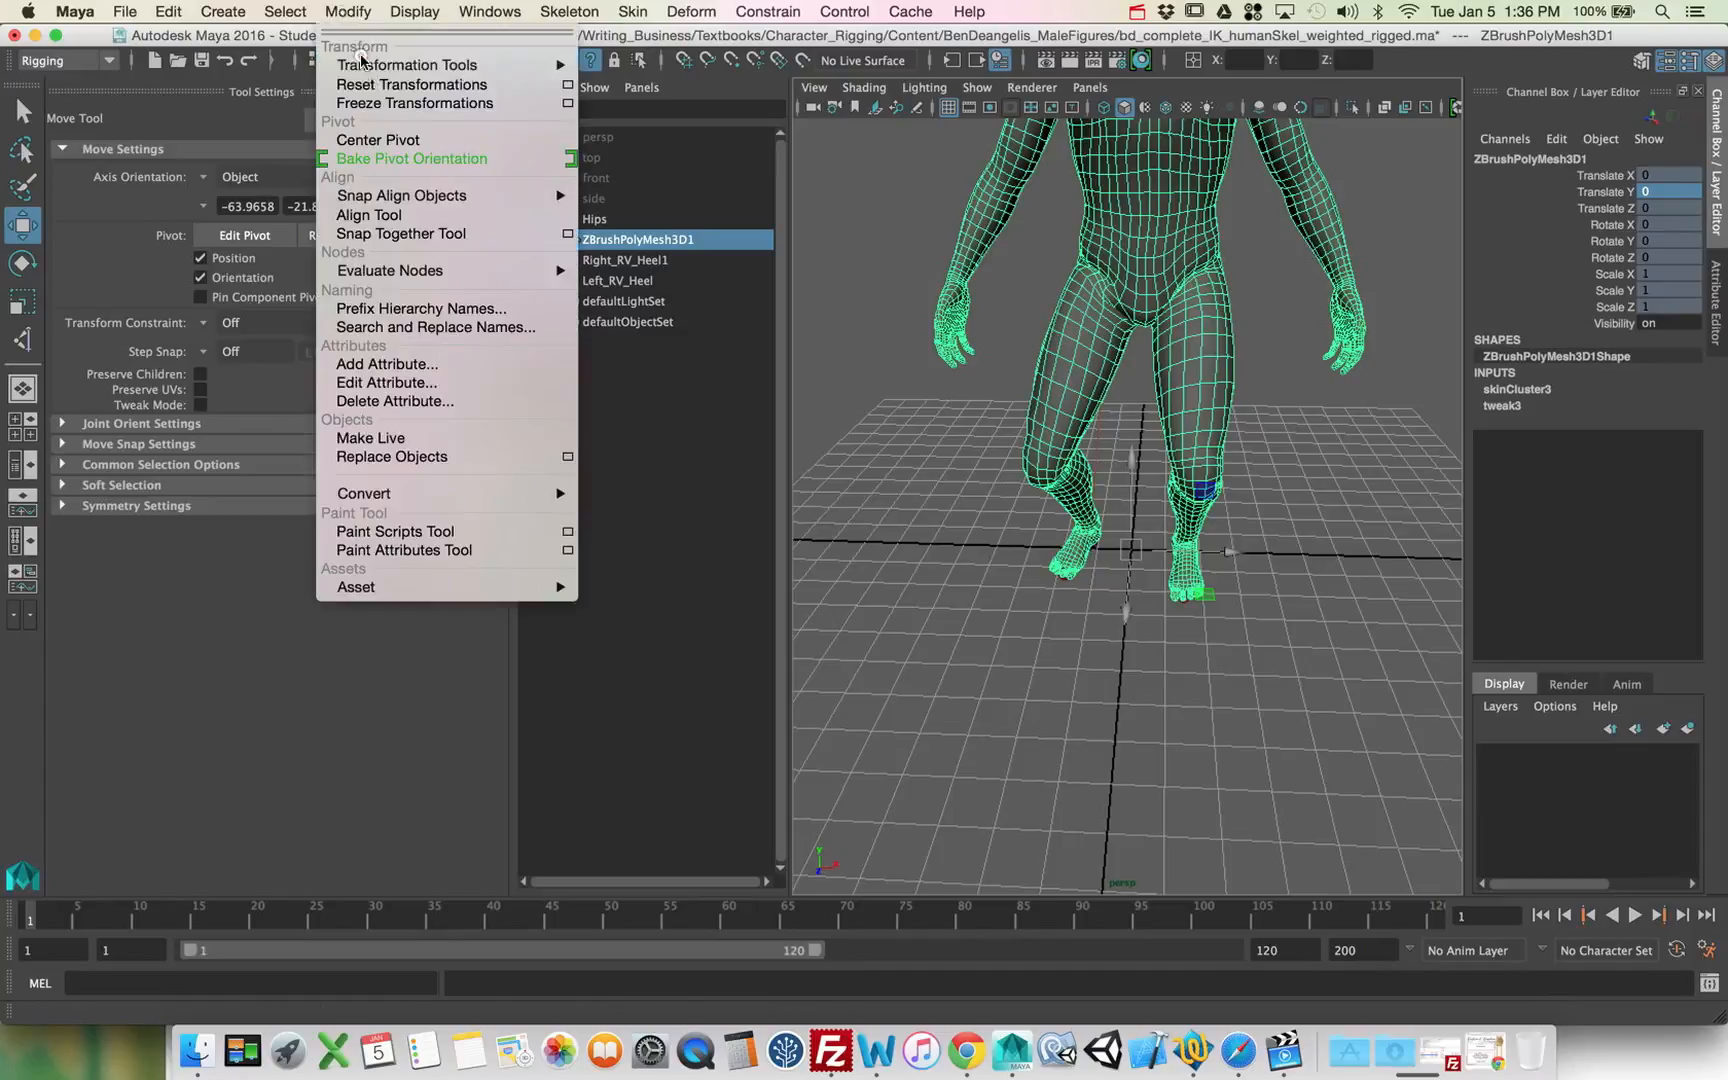
{"action": "mouse_move", "coordinate": [393, 266]}
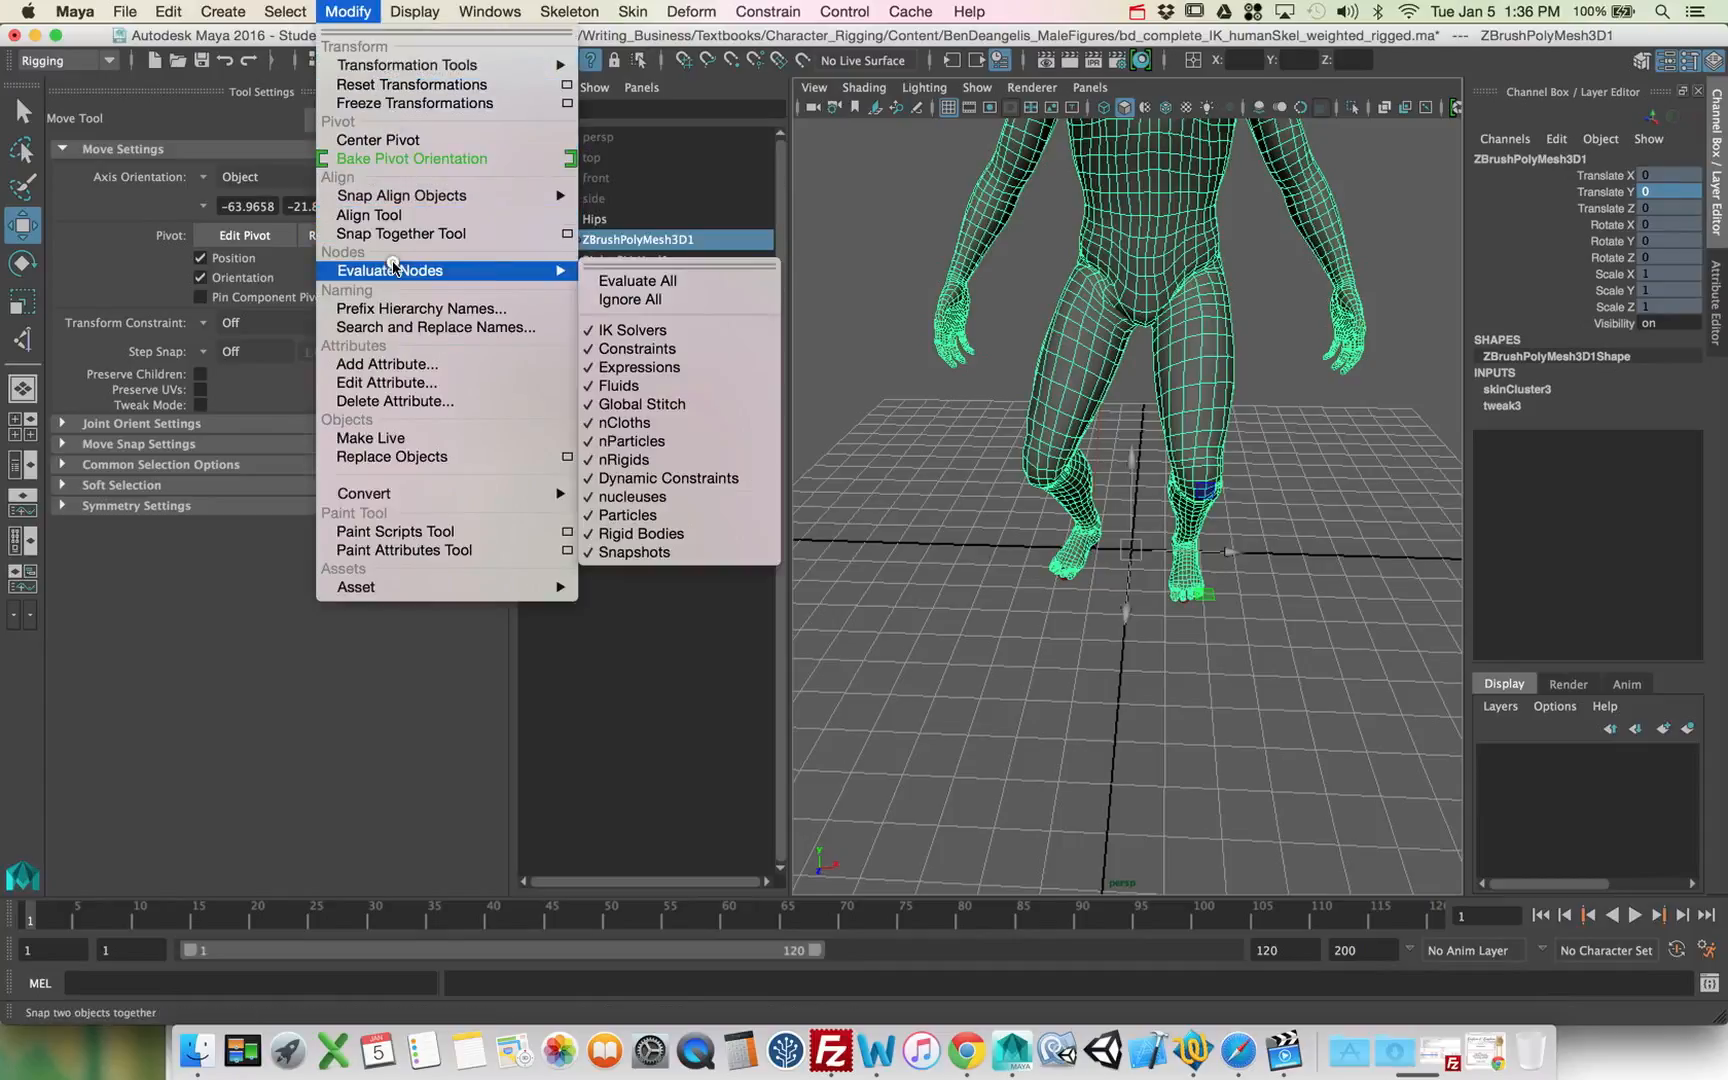
{"action": "left_click", "coordinate": [652, 302]}
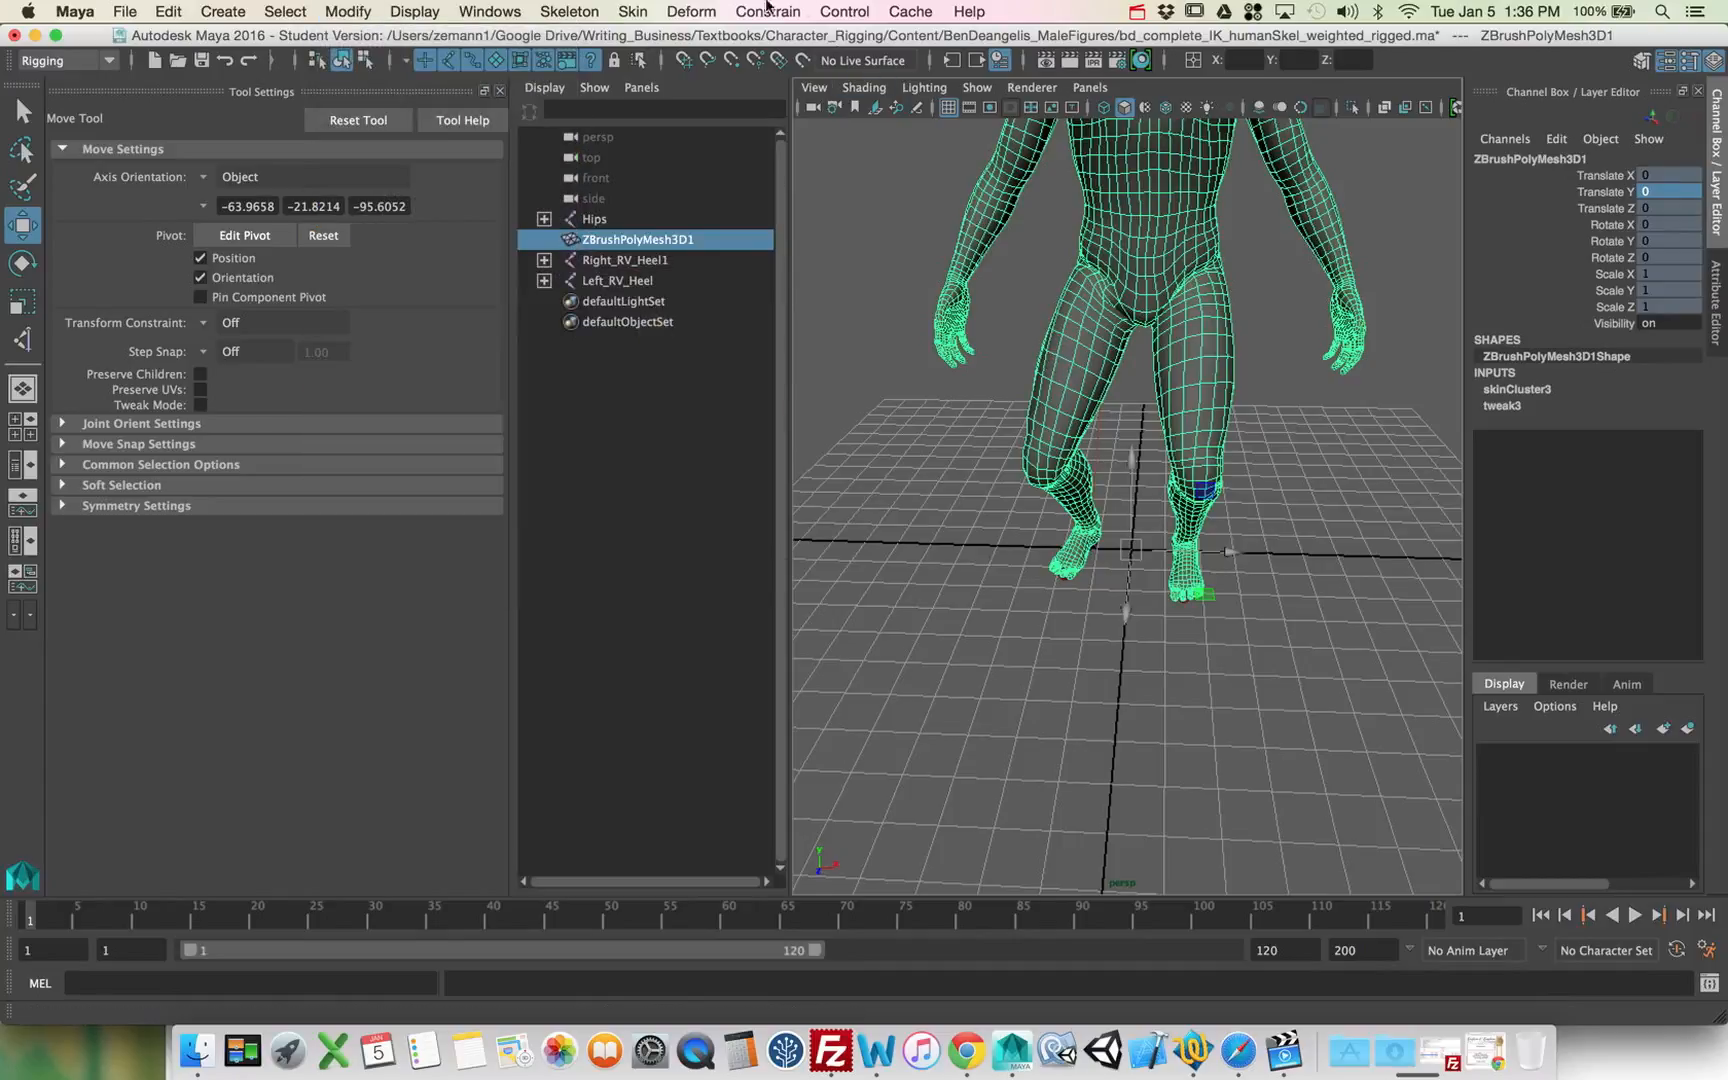
Step: Return the body mesh's skeleton to its bind pose
{"action": "left_click", "coordinate": [650, 11]}
{"action": "left_click", "coordinate": [690, 127]}
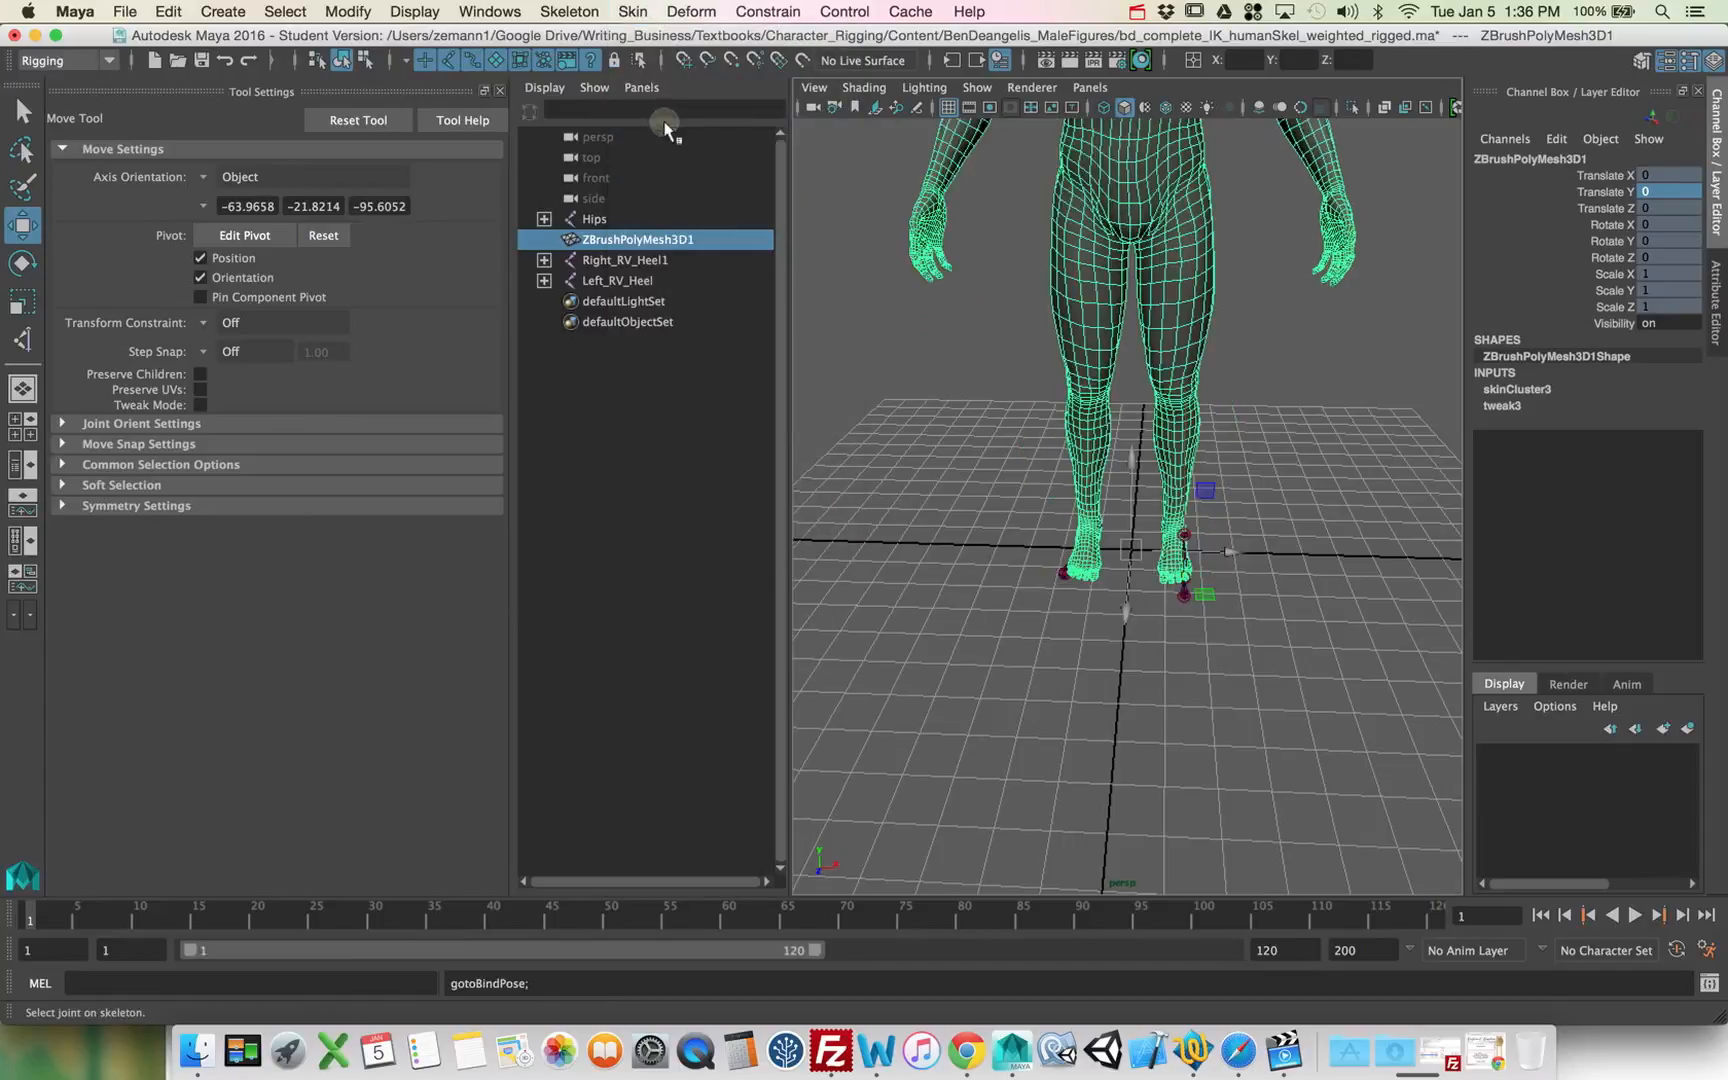
{"action": "left_click_drag", "start_coordinate": [976, 399], "coordinate": [898, 390], "text": "alt"}
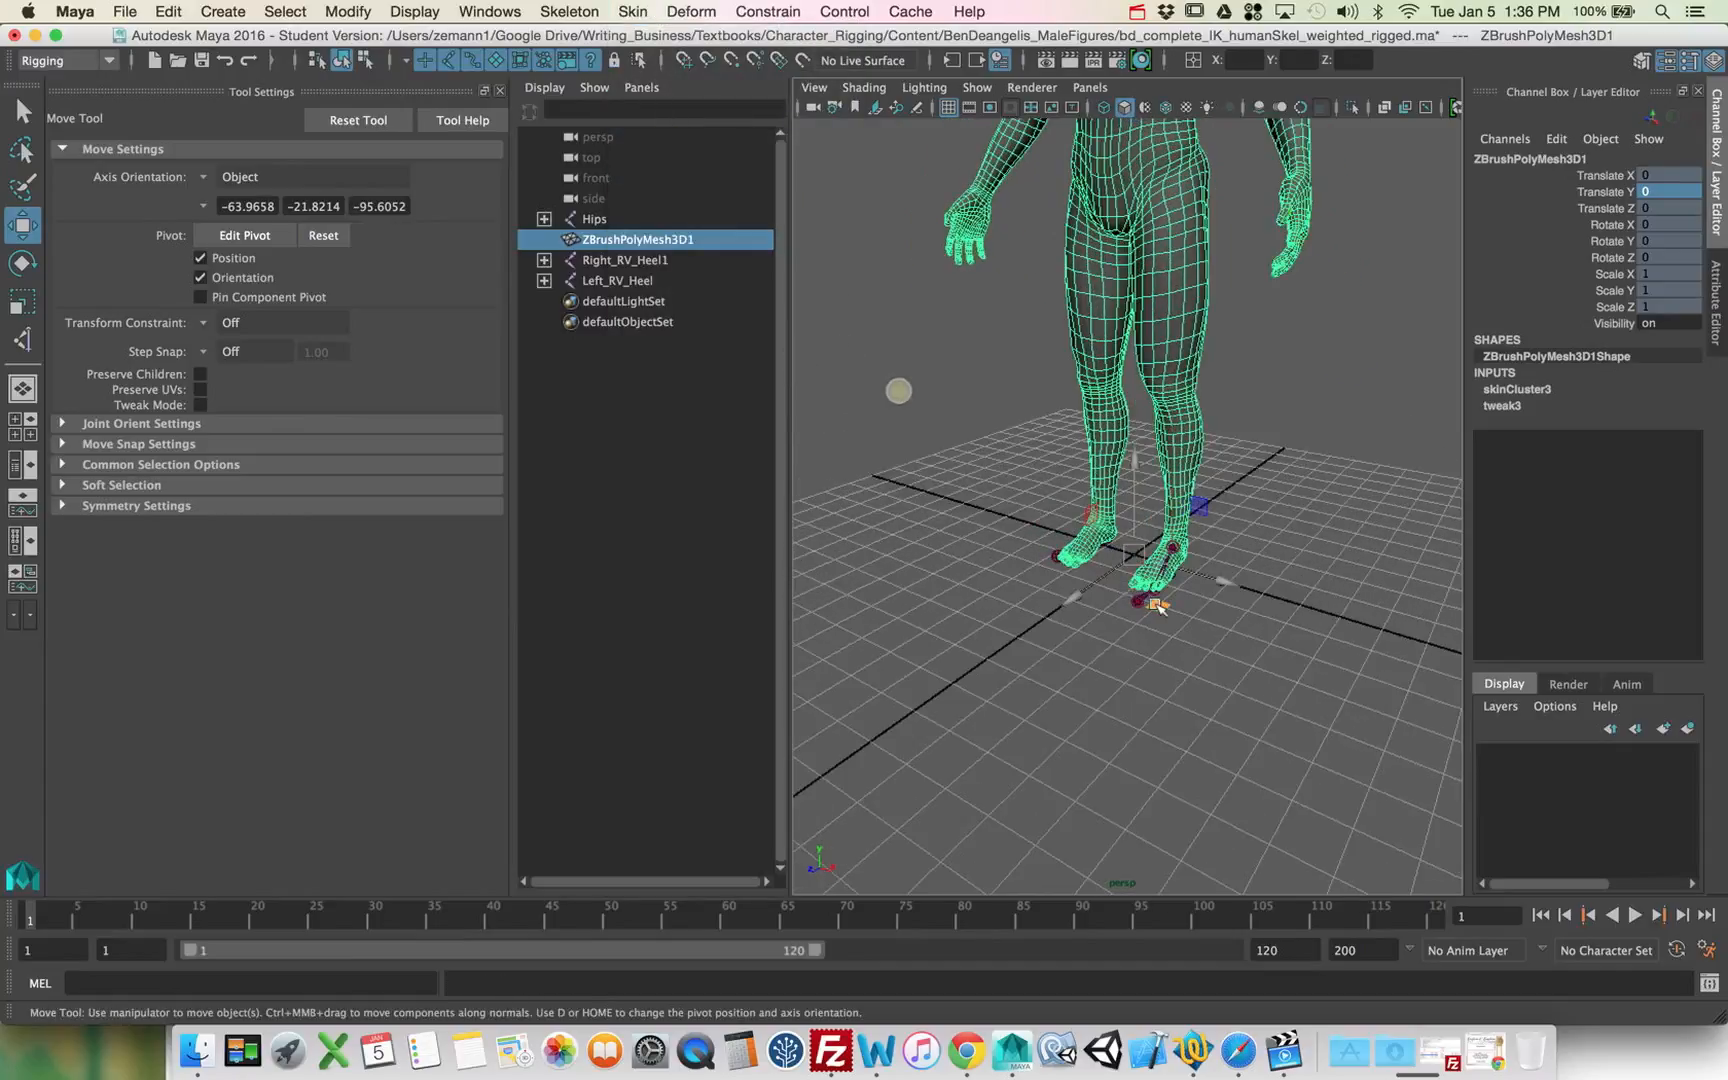
Step: Mirror the body mesh's skin weights across YZ from positive to negative, using Closest point on surface and Closest joint
{"action": "left_click", "coordinate": [636, 11]}
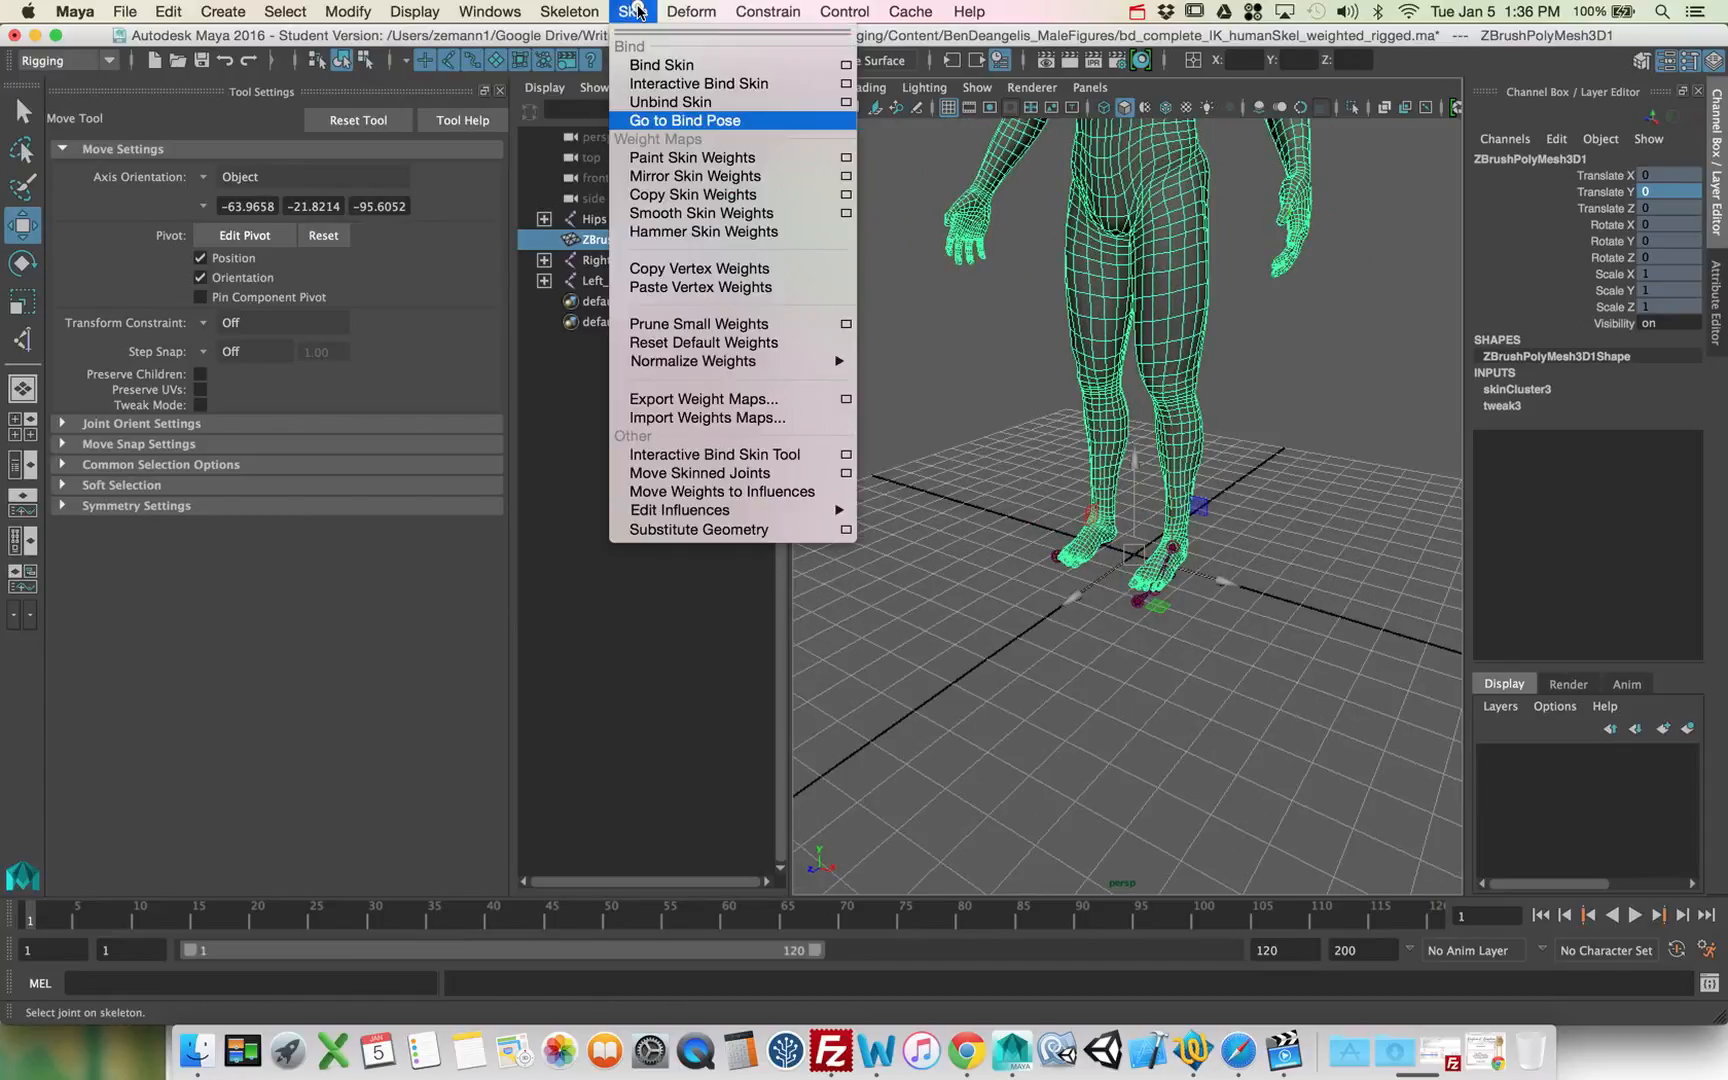
{"action": "left_click", "coordinate": [846, 176]}
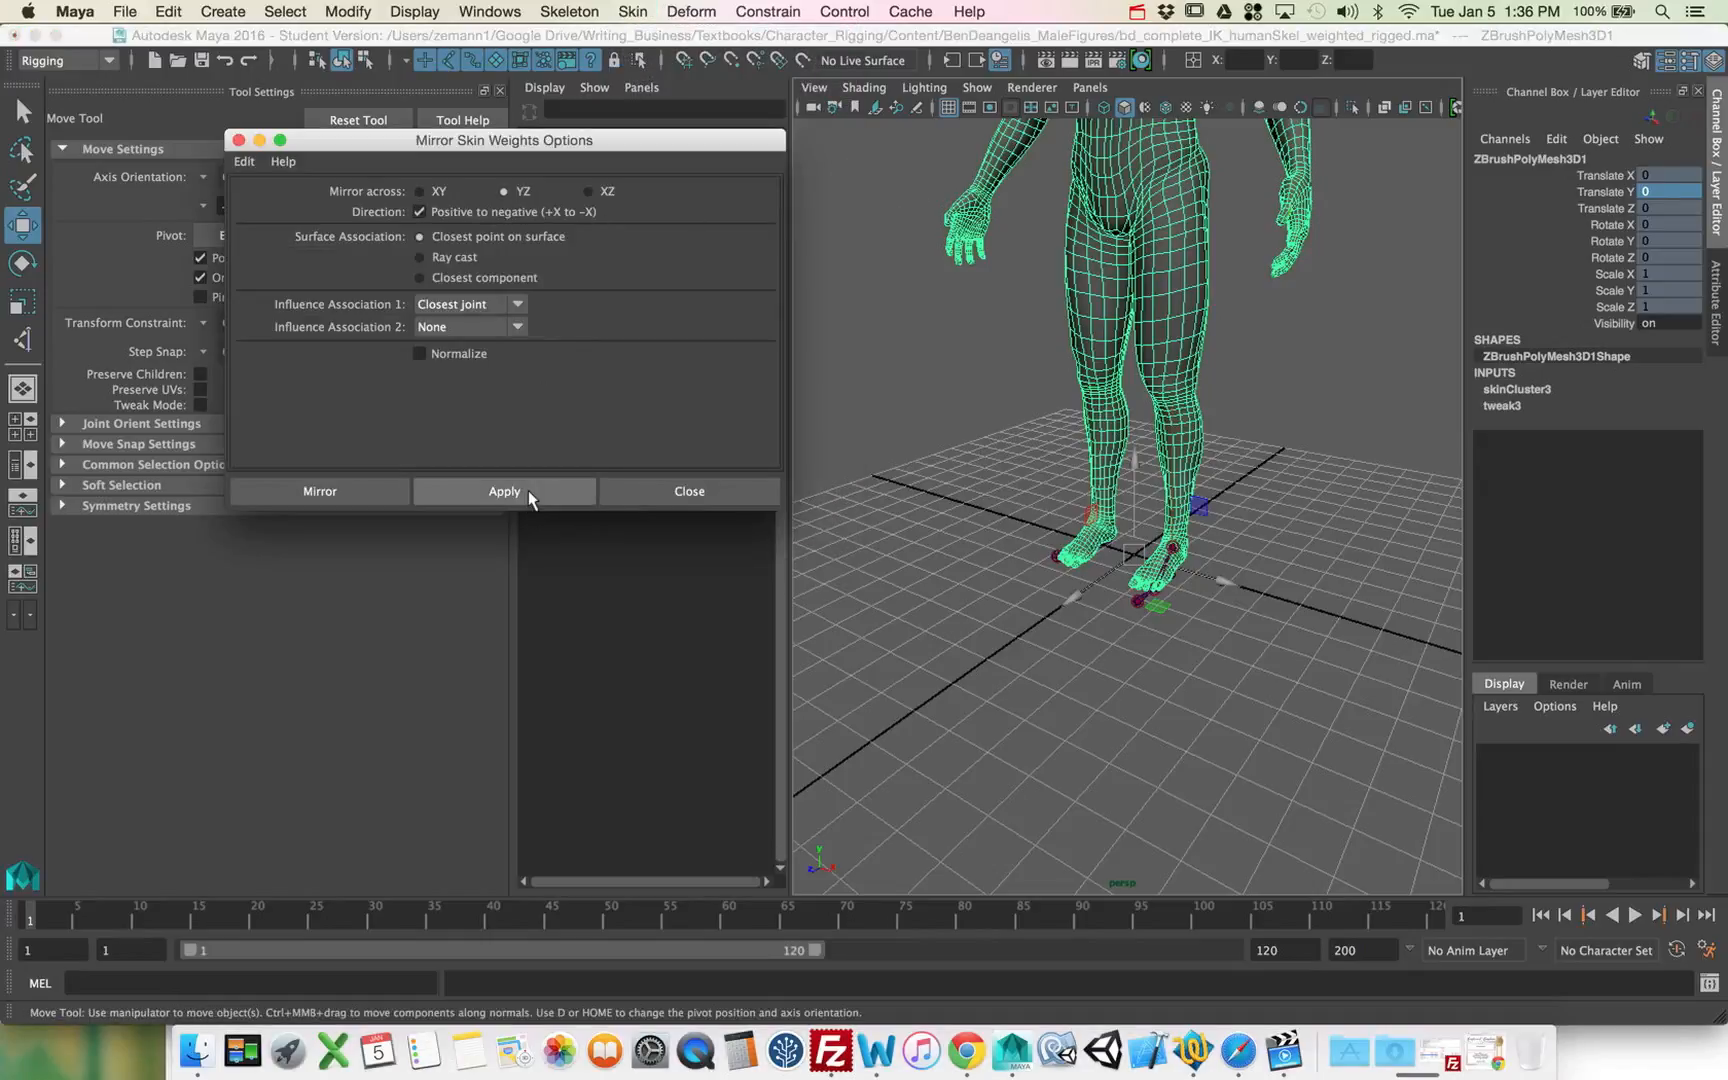
{"action": "left_click", "coordinate": [528, 490]}
{"action": "left_click", "coordinate": [659, 490]}
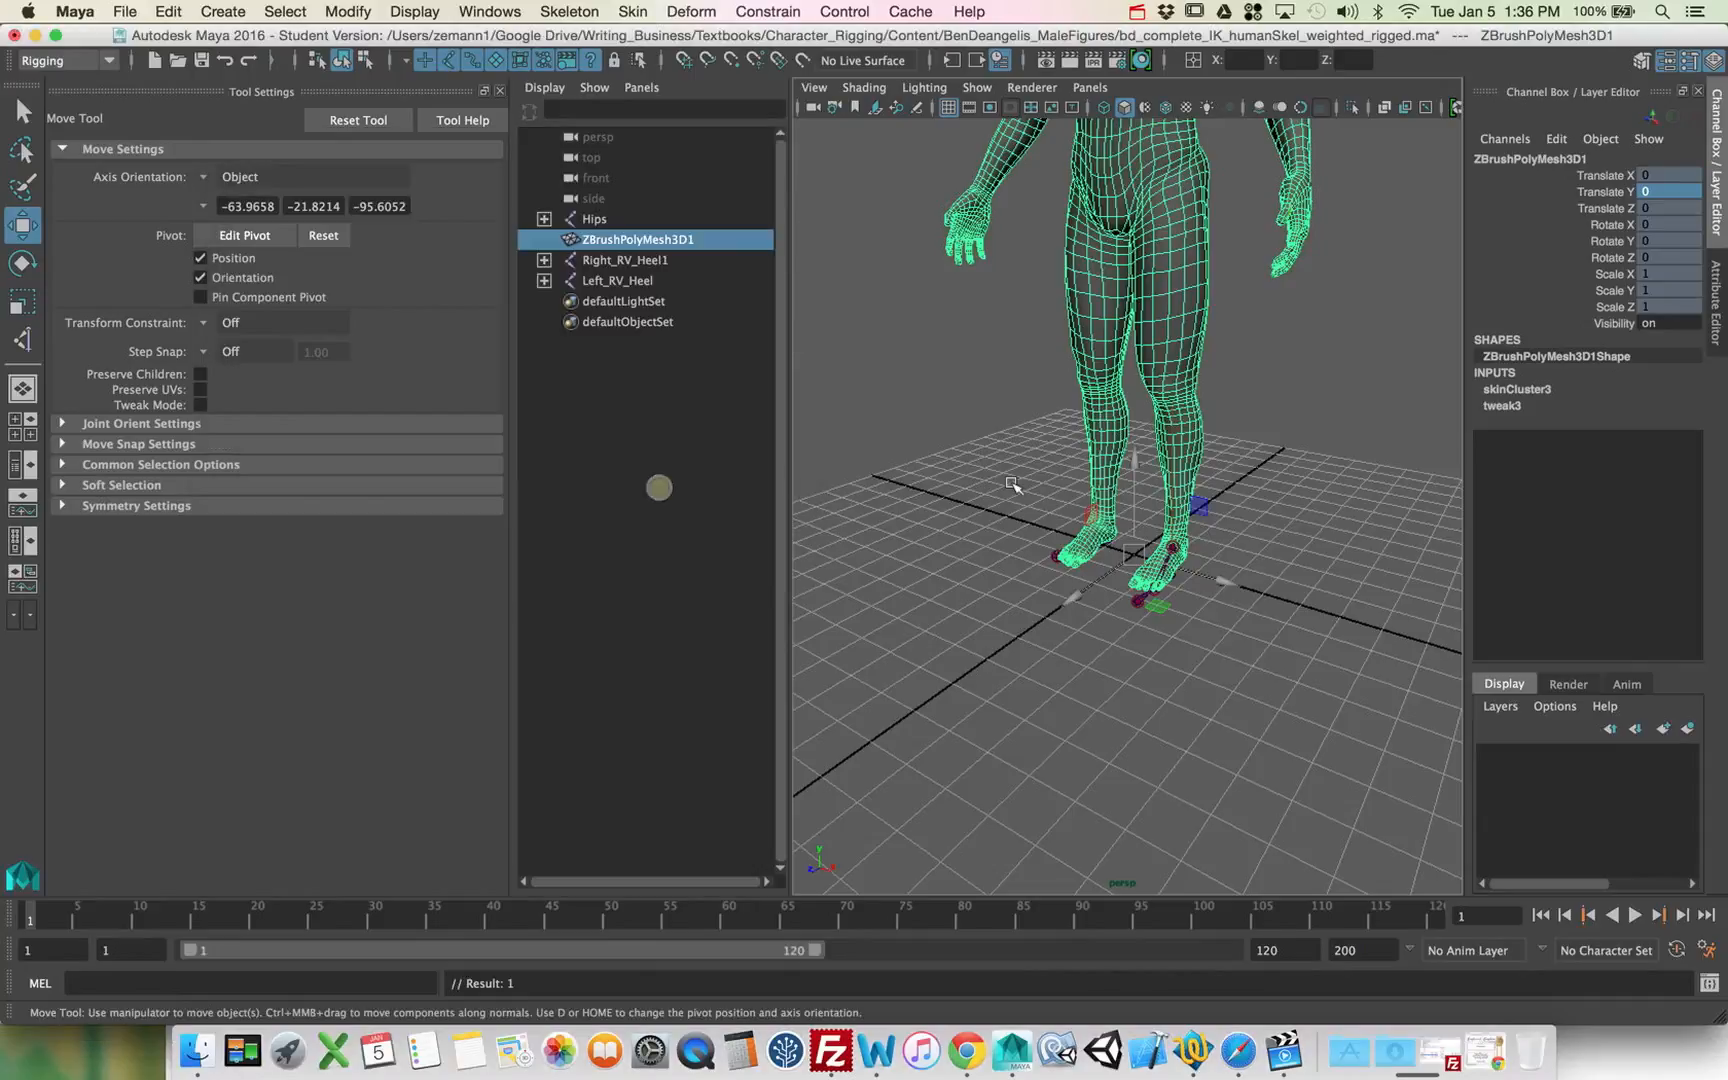
Step: Re-enable node evaluation for IK Solvers
{"action": "left_click", "coordinate": [349, 11]}
{"action": "mouse_move", "coordinate": [392, 278]}
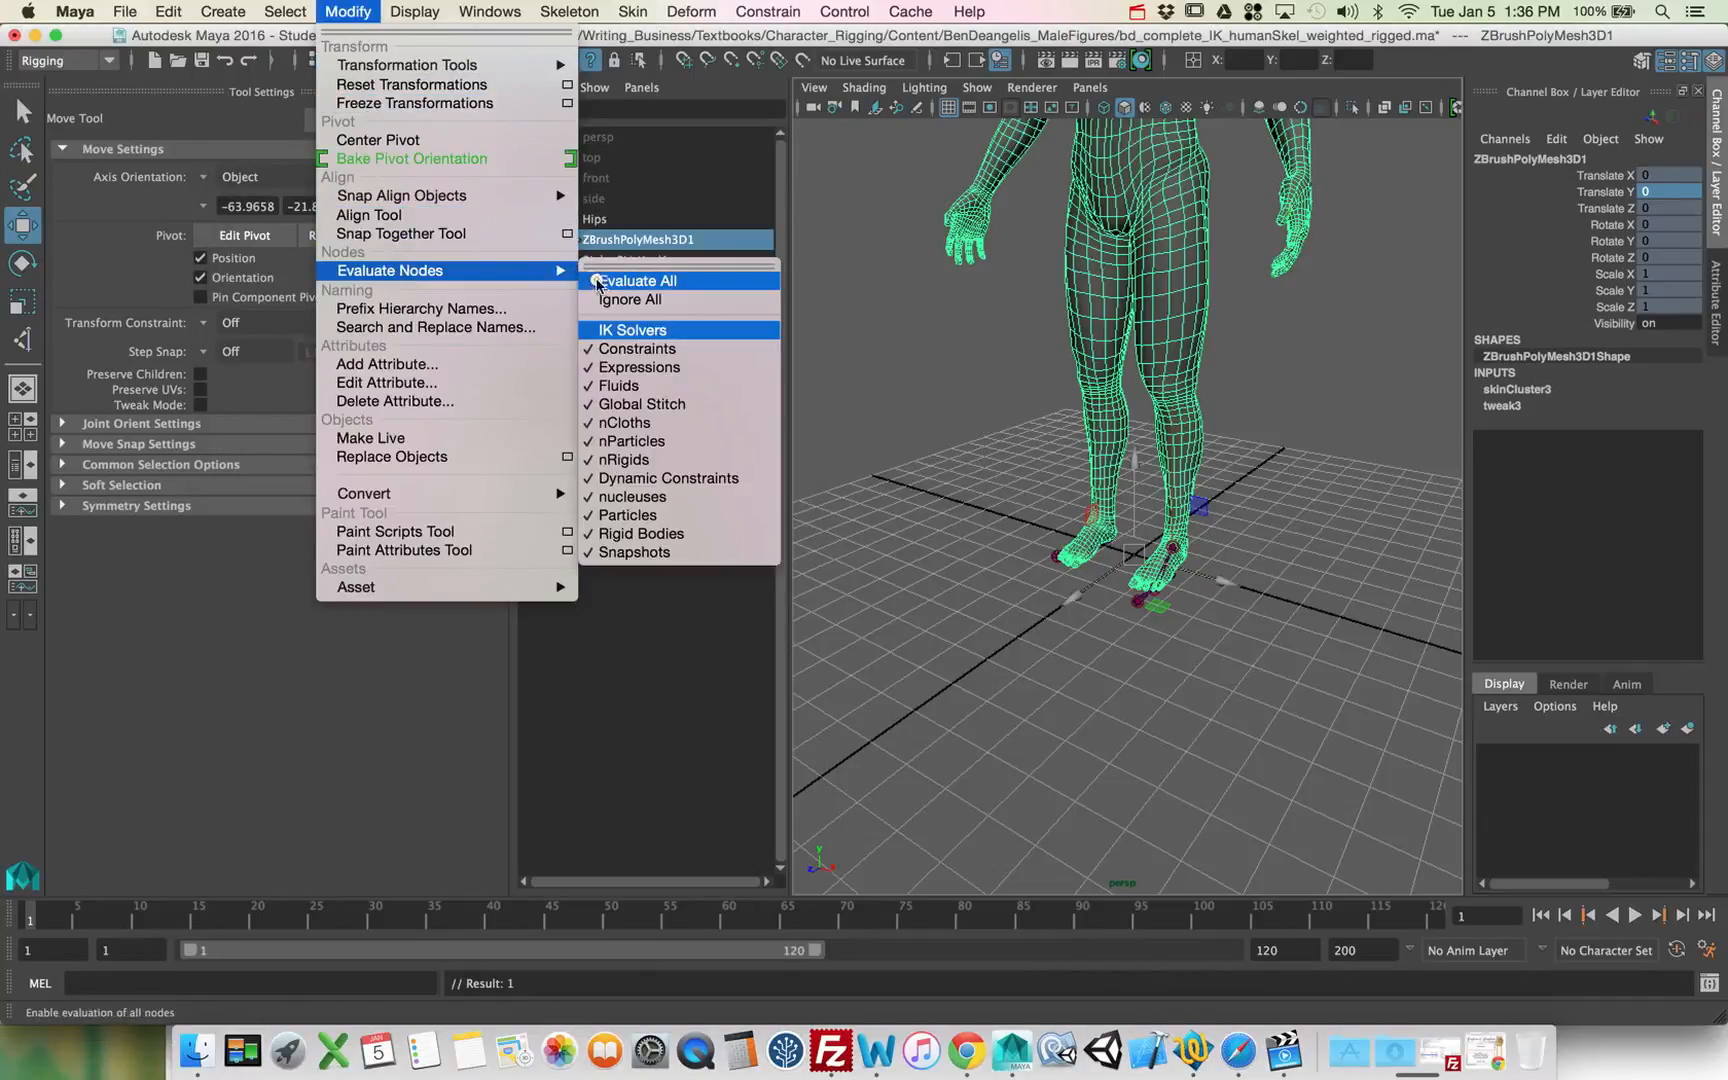
{"action": "left_click", "coordinate": [600, 329]}
{"action": "left_click_drag", "start_coordinate": [967, 428], "coordinate": [1072, 417], "text": "alt"}
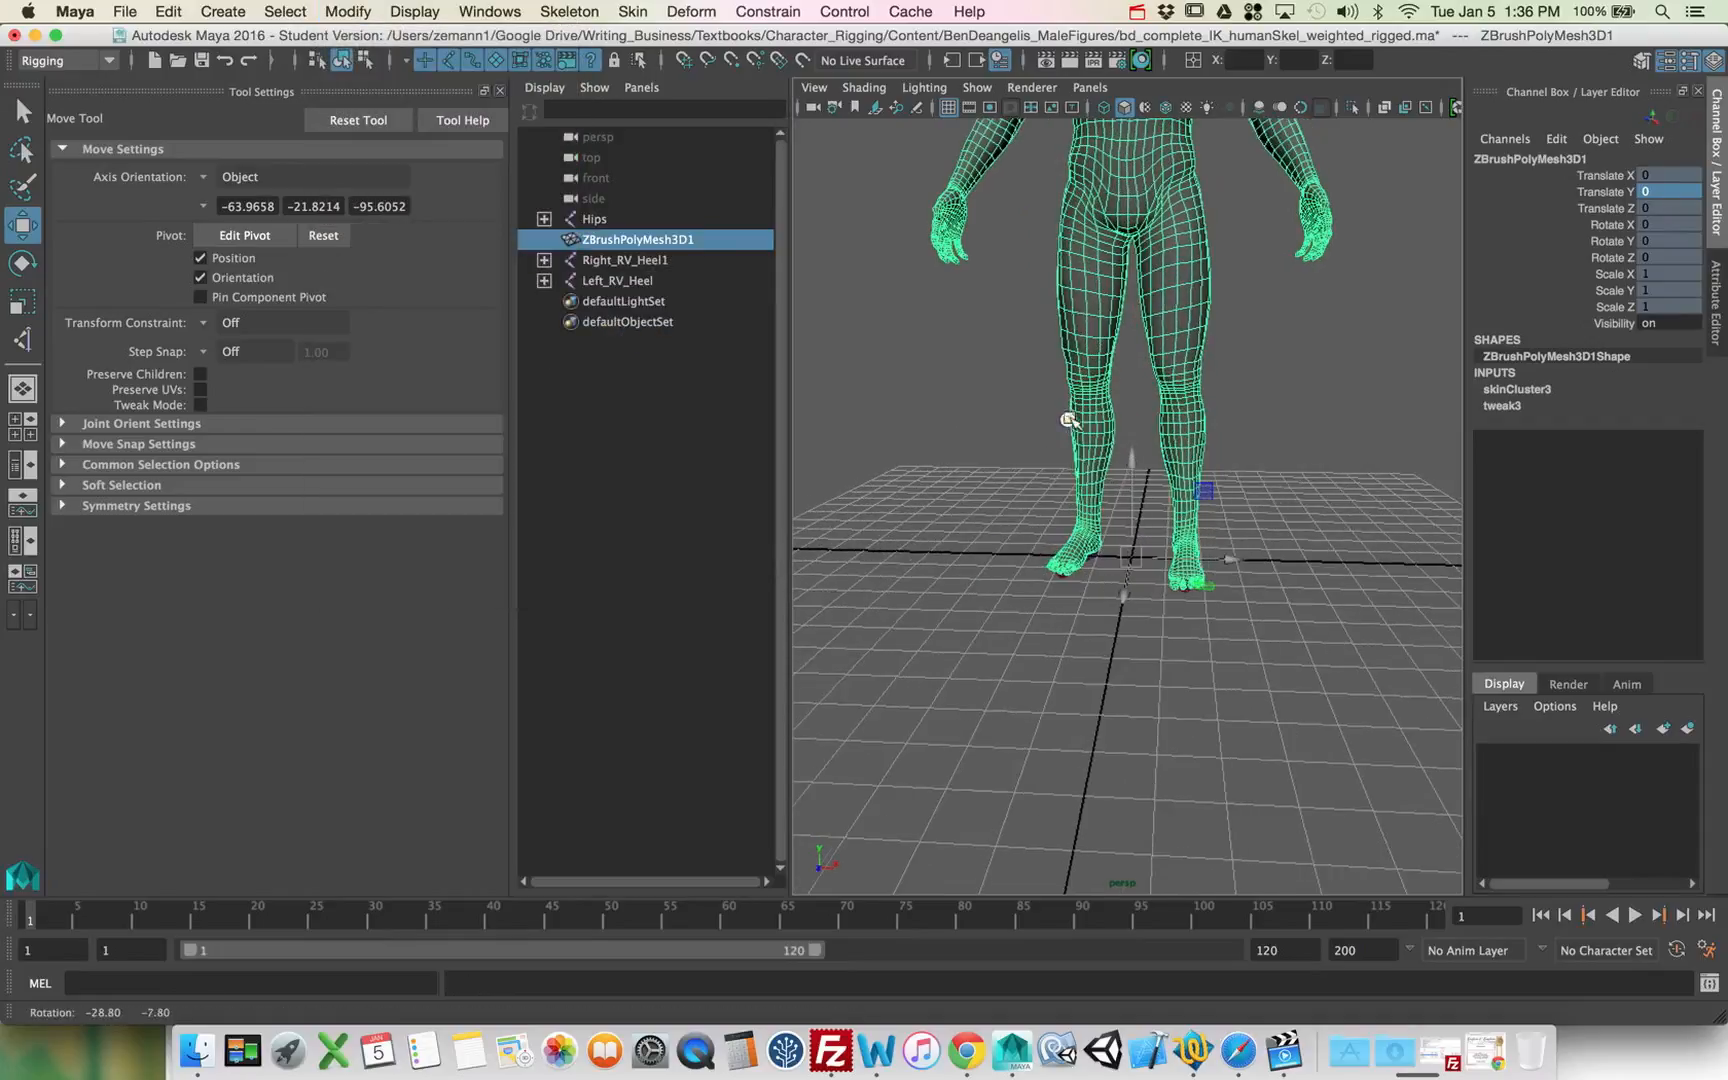
Step: Lower the Hips joint to about 85.5 in Translate Y in shaded display to test the mirrored weights on the knees
{"action": "key", "text": "4"}
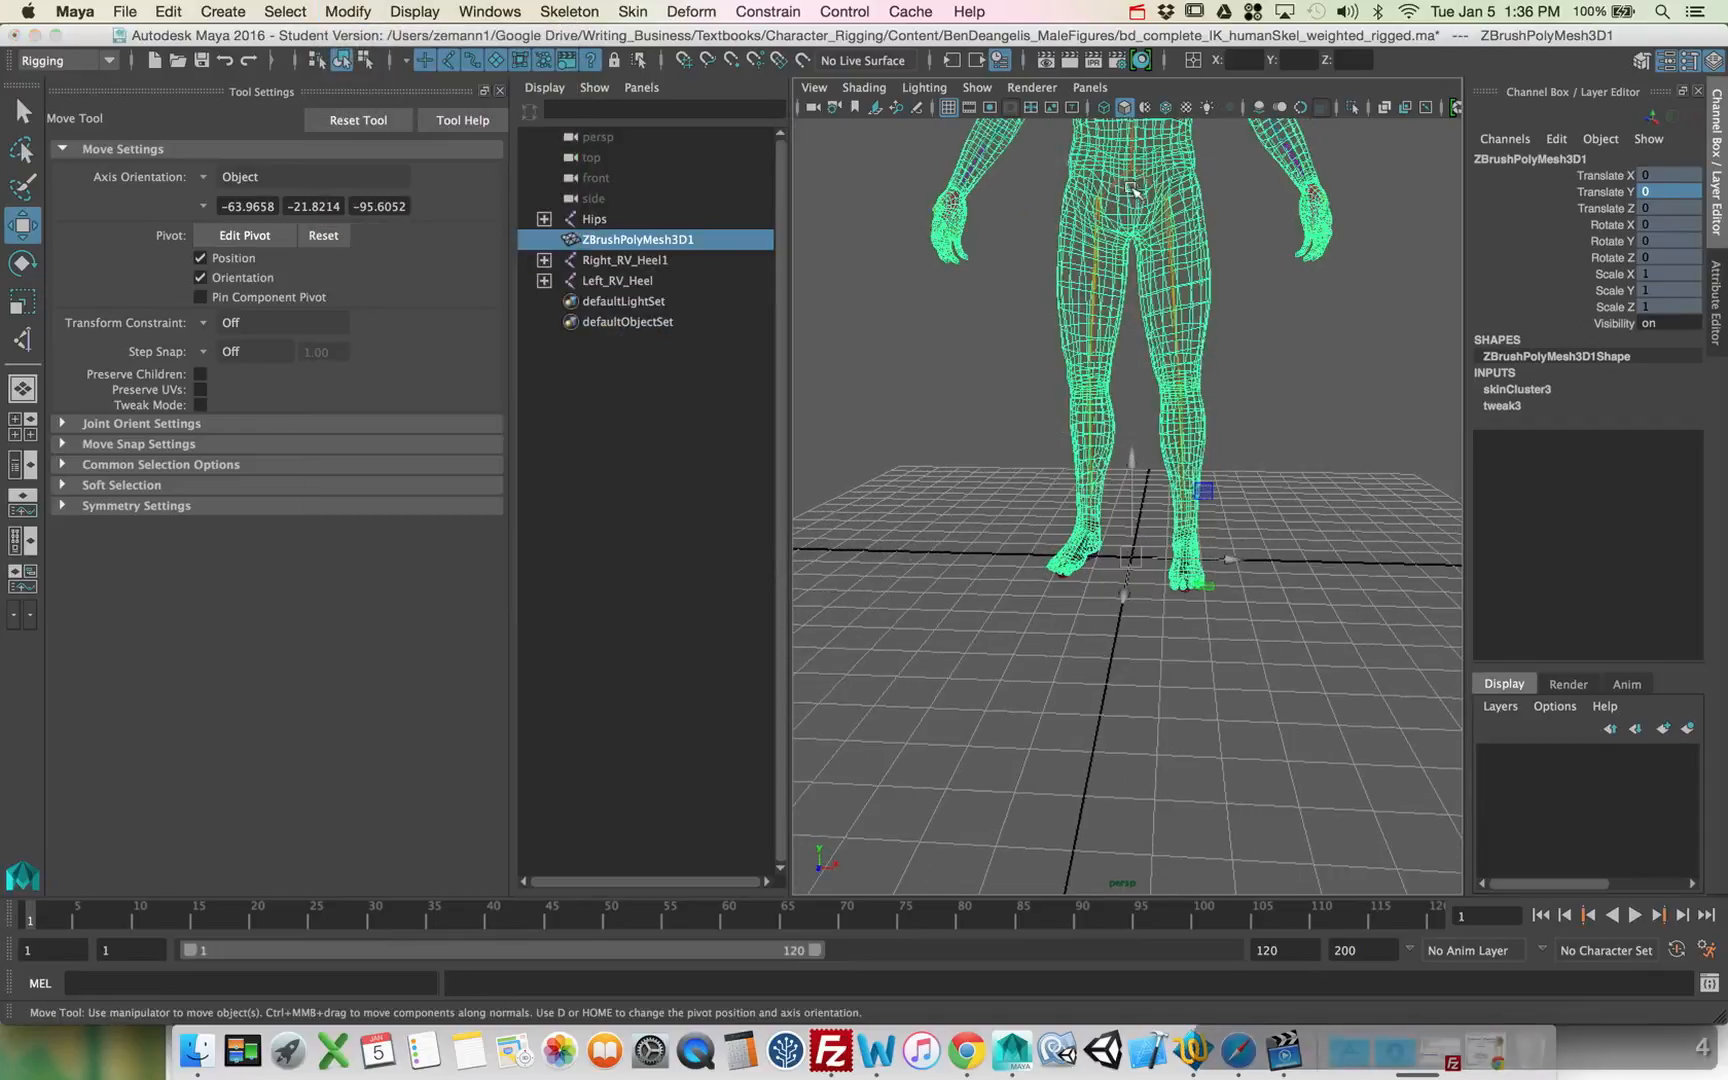
{"action": "left_click", "coordinate": [1118, 180]}
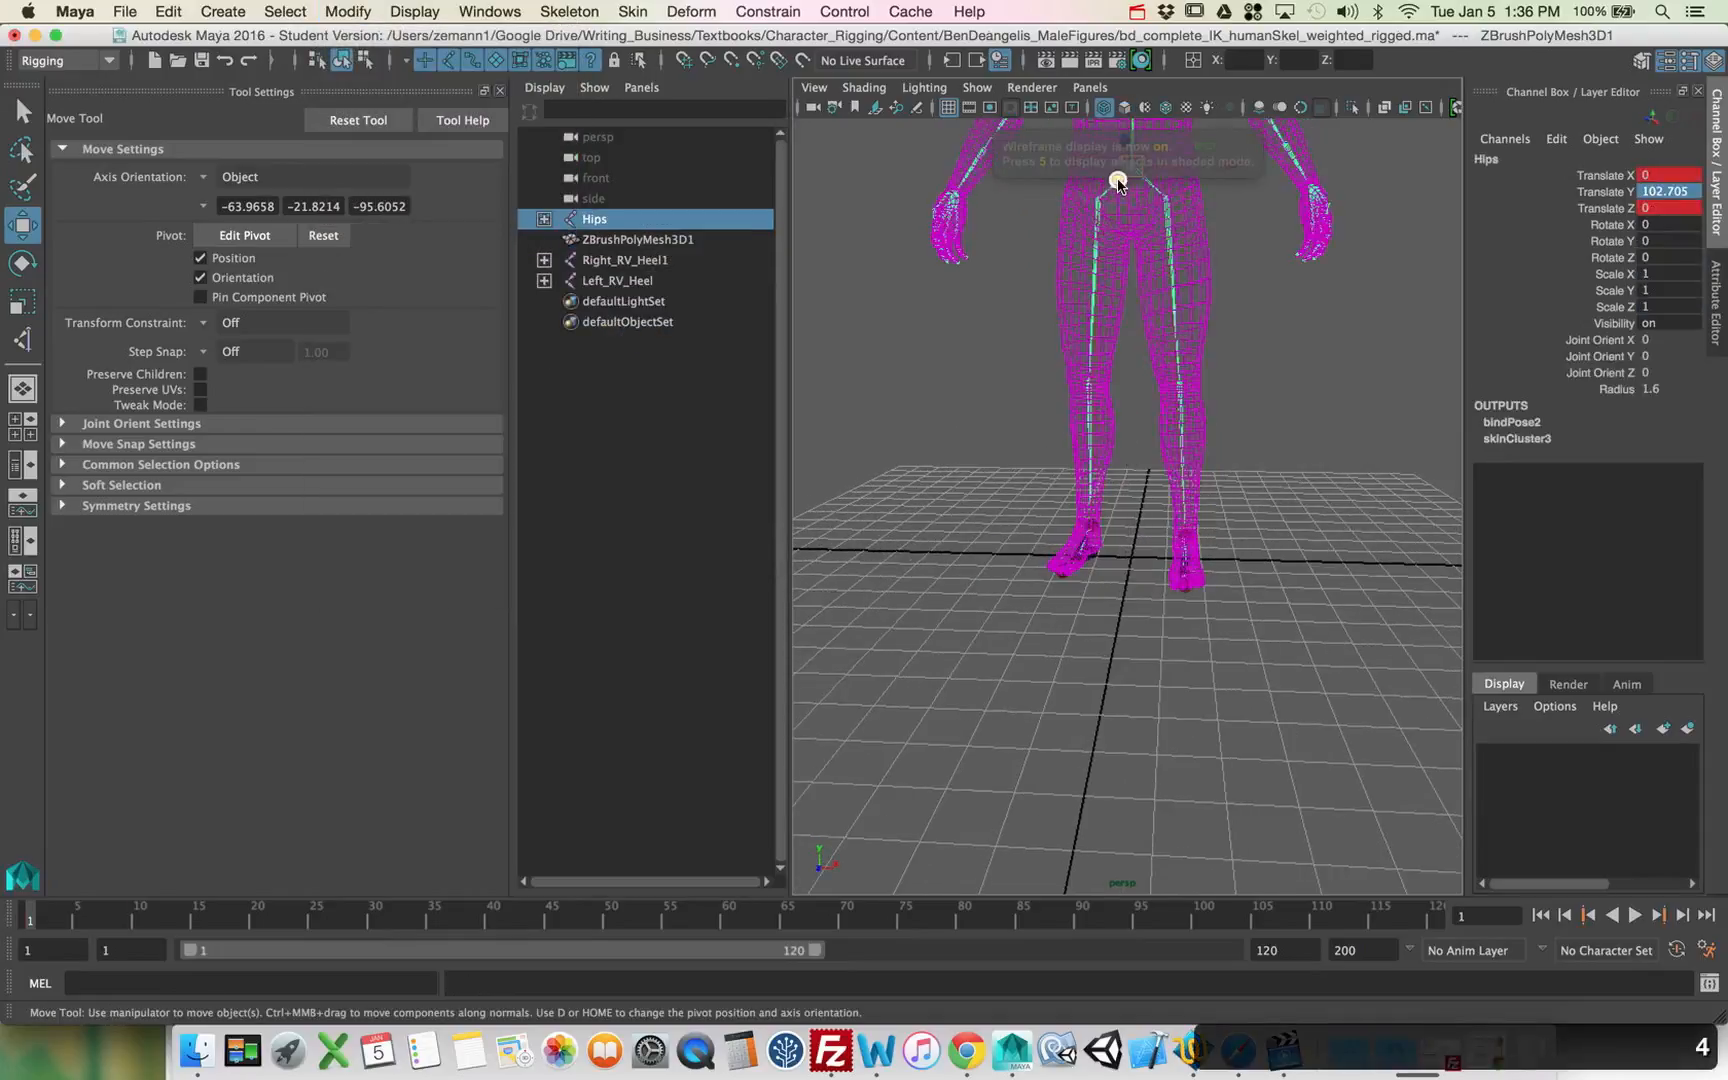
{"action": "key", "text": "f"}
{"action": "key", "text": "5"}
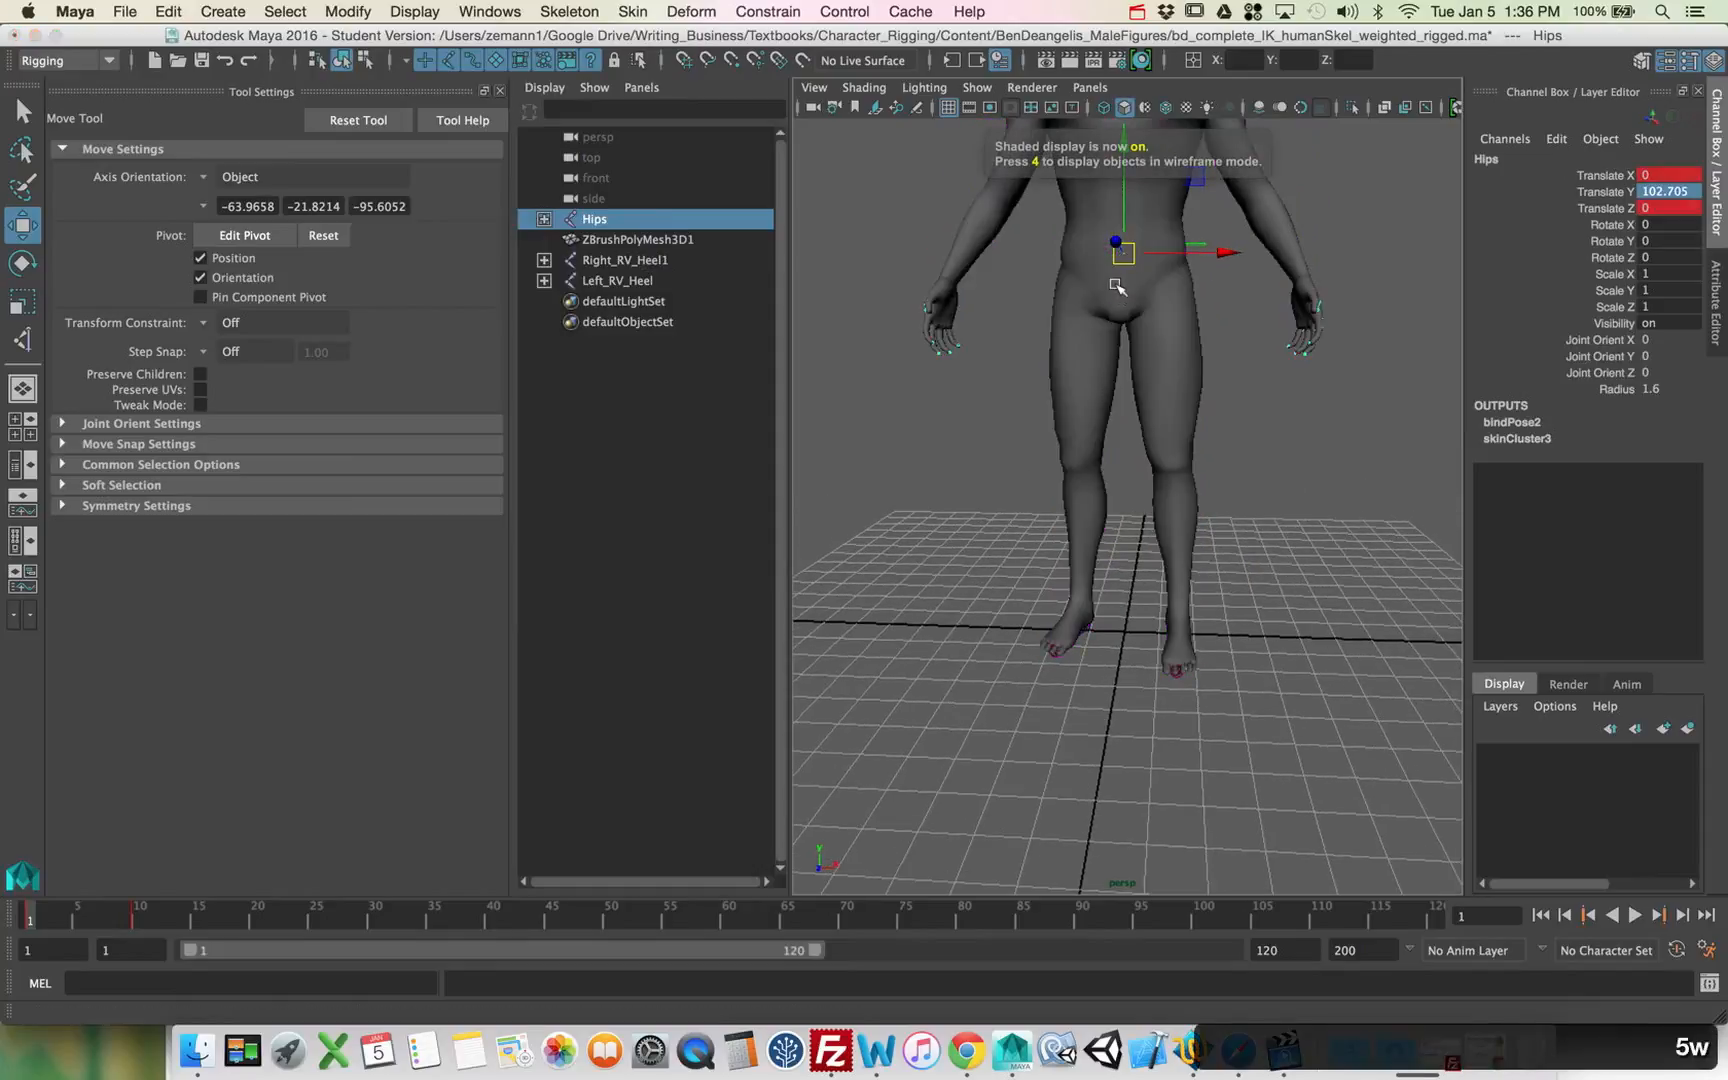
{"action": "key", "text": "w"}
{"action": "mouse_move", "coordinate": [1121, 262]}
{"action": "left_mouse_down"}
{"action": "mouse_move", "coordinate": [1170, 312]}
{"action": "mouse_move", "coordinate": [1138, 328]}
{"action": "left_mouse_up"}
{"action": "left_click_drag", "start_coordinate": [1138, 328], "coordinate": [1250, 350], "text": "alt"}
{"action": "right_click_drag", "start_coordinate": [1188, 356], "coordinate": [1290, 378], "text": "alt"}
{"action": "left_click_drag", "start_coordinate": [1290, 378], "coordinate": [1238, 386], "text": "alt"}
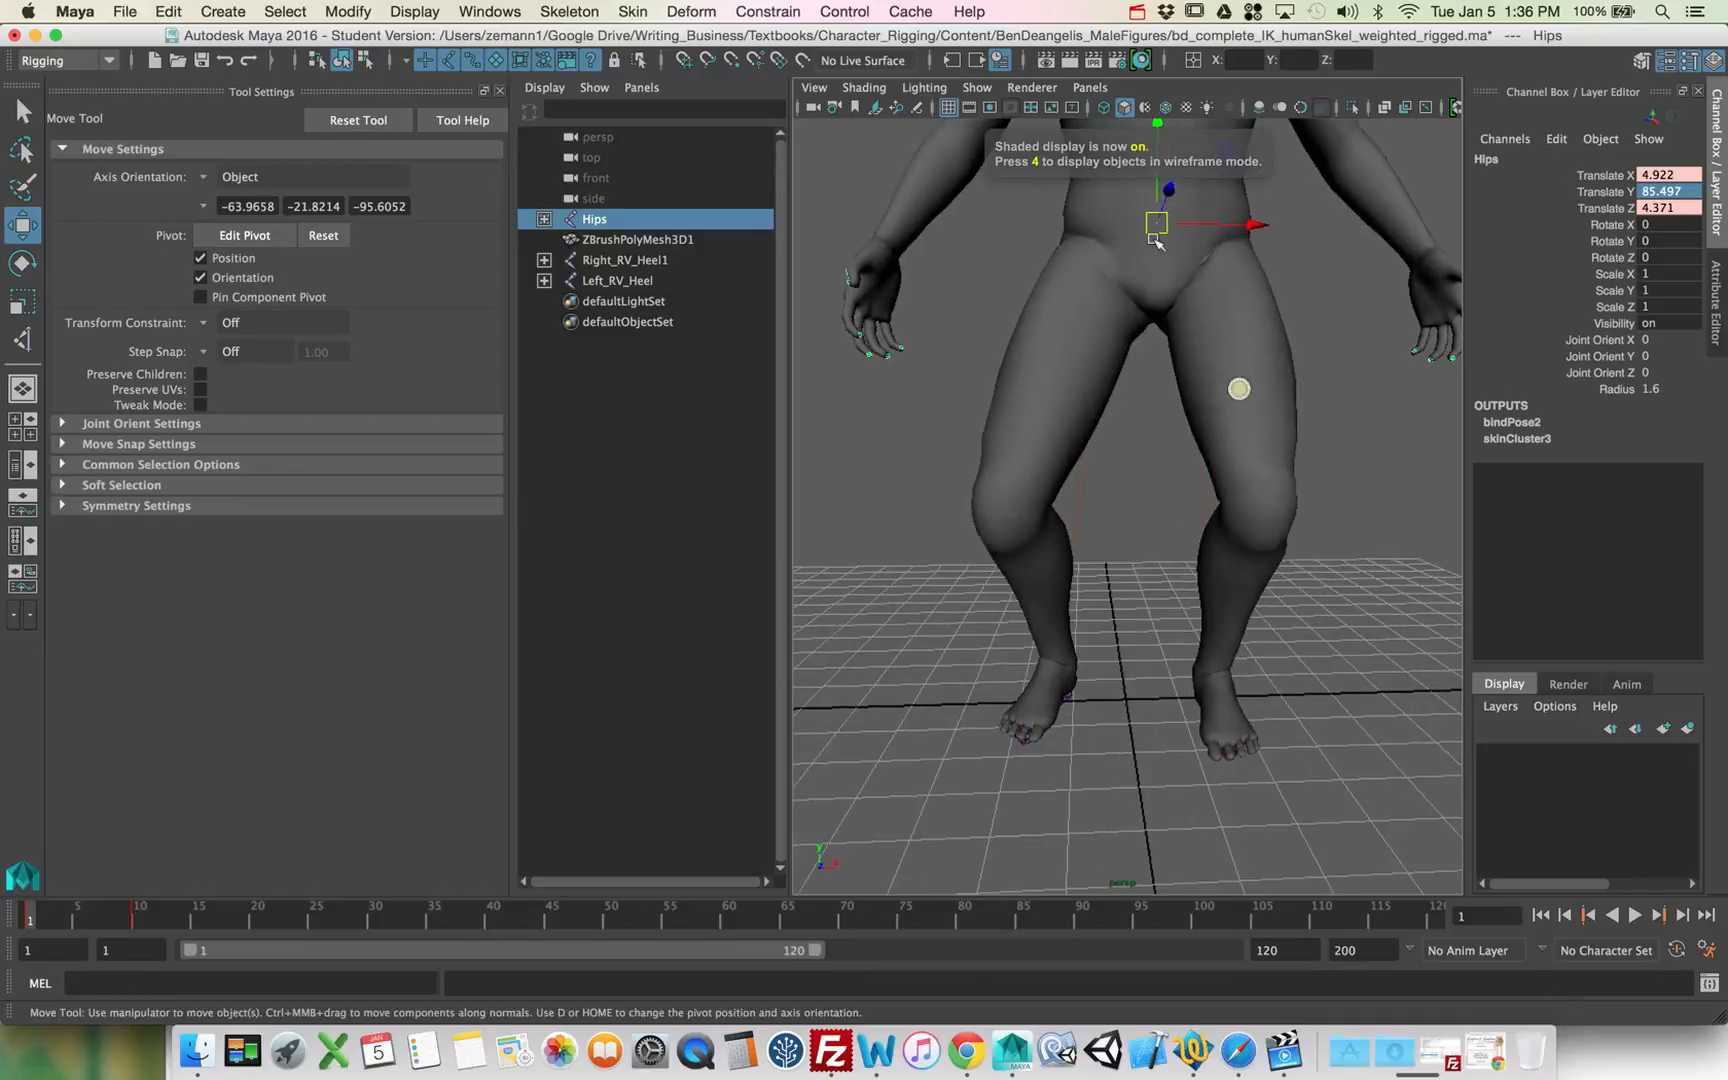
Step: Test the leg deformation further by moving the Hips joint around, ending at about X -2.4, Y 83.2, Z -7.1
{"action": "left_click_drag", "start_coordinate": [1157, 223], "coordinate": [1163, 288]}
{"action": "left_click_drag", "start_coordinate": [1163, 288], "coordinate": [1120, 286], "text": "alt"}
{"action": "left_click_drag", "start_coordinate": [1125, 290], "coordinate": [1217, 372]}
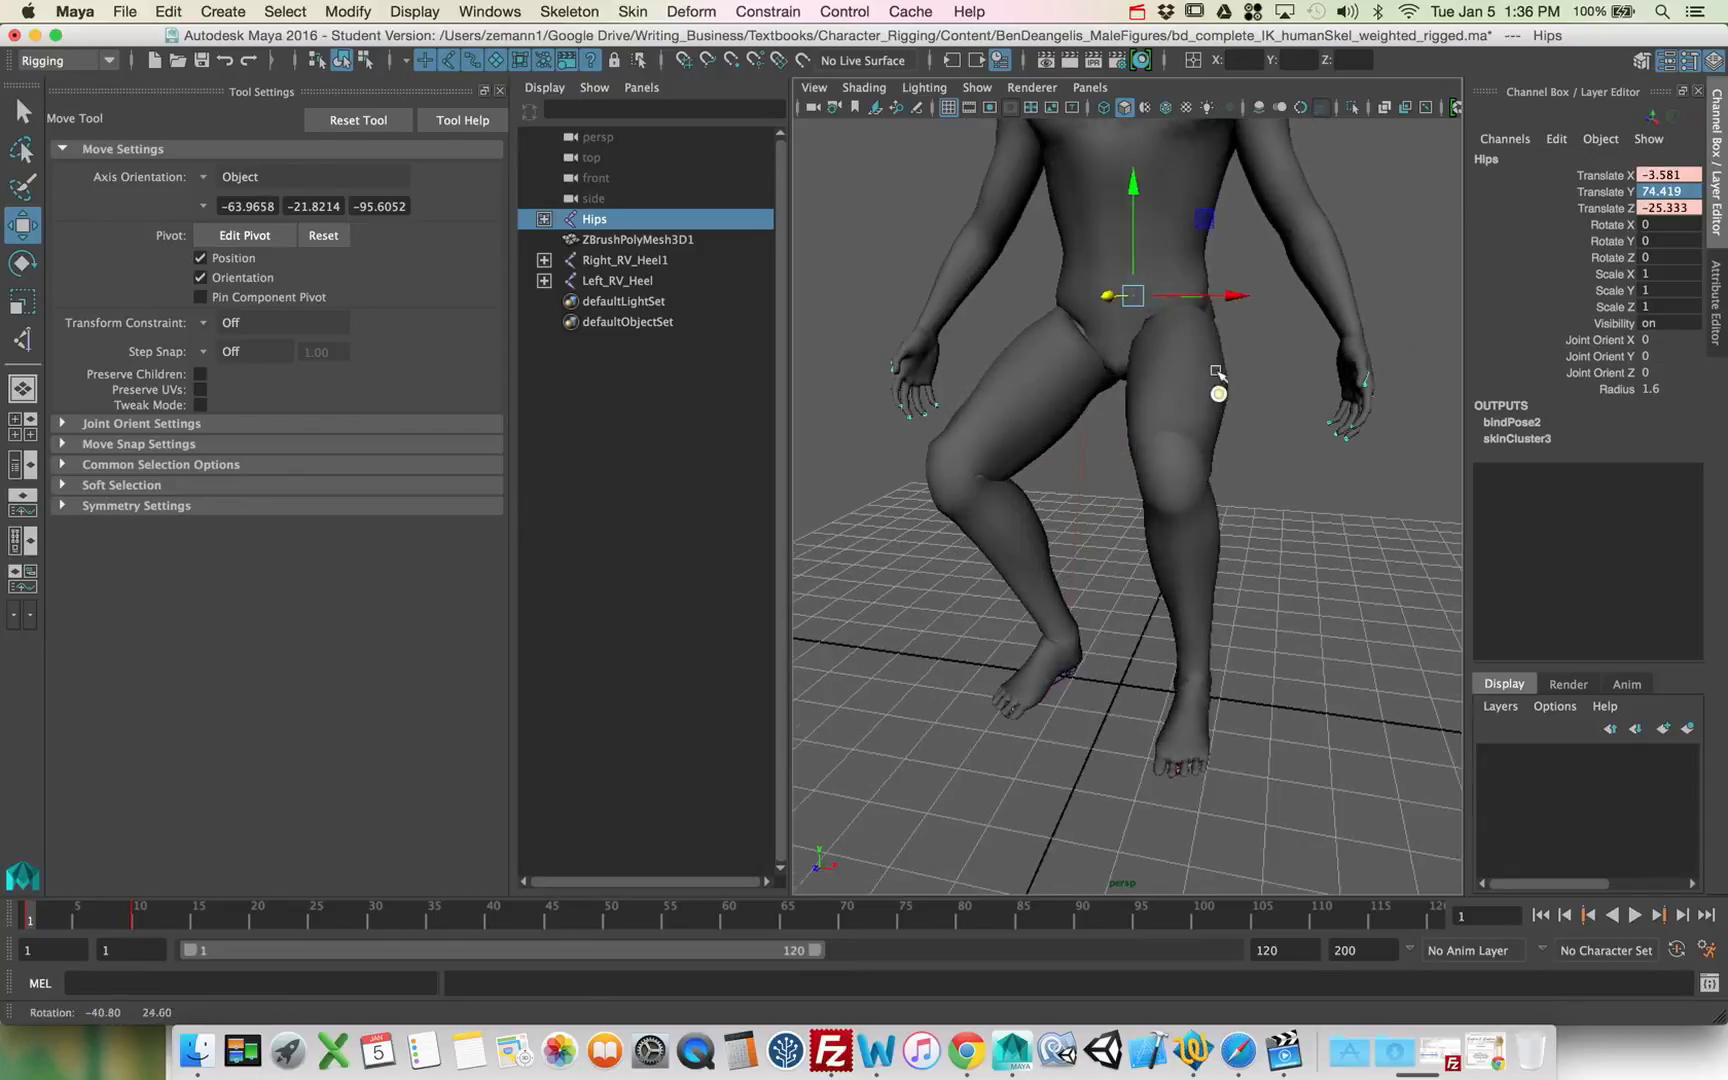
{"action": "mouse_move", "coordinate": [1137, 257]}
{"action": "left_mouse_down"}
{"action": "mouse_move", "coordinate": [1134, 238]}
{"action": "mouse_move", "coordinate": [1111, 301]}
{"action": "mouse_move", "coordinate": [1134, 208]}
{"action": "mouse_move", "coordinate": [1106, 268]}
{"action": "mouse_move", "coordinate": [1145, 260]}
{"action": "left_mouse_up"}
{"action": "left_click_drag", "start_coordinate": [1213, 366], "coordinate": [1153, 312], "text": "alt"}
{"action": "left_click_drag", "start_coordinate": [1117, 320], "coordinate": [1207, 316], "text": "alt"}
{"action": "left_click", "coordinate": [1055, 334]}
Step: Examine the deformation of the bent legs and feet from the side and up close
{"action": "left_click_drag", "start_coordinate": [1190, 452], "coordinate": [1010, 718], "text": "alt"}
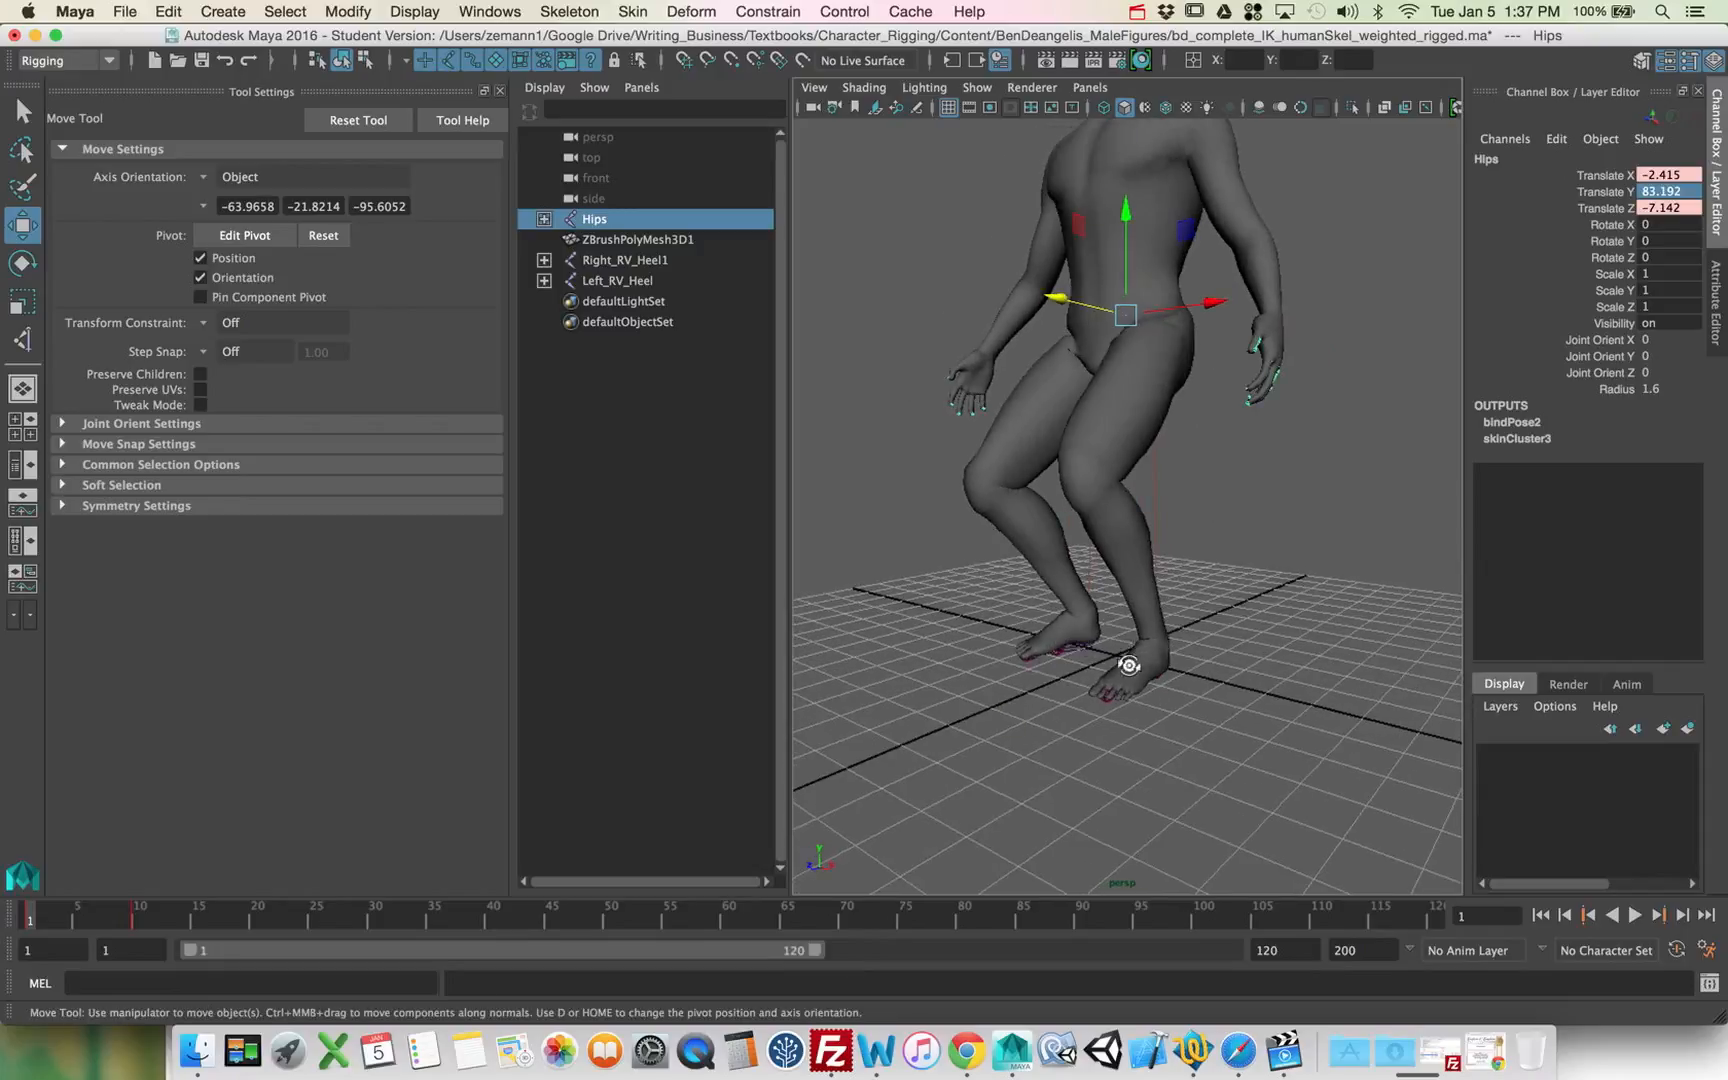
{"action": "left_click_drag", "start_coordinate": [1129, 665], "coordinate": [1024, 626], "text": "alt"}
{"action": "middle_click_drag", "start_coordinate": [1068, 525], "coordinate": [1075, 430], "text": "alt"}
{"action": "right_click_drag", "start_coordinate": [1075, 430], "coordinate": [1219, 600], "text": "alt"}
{"action": "left_click_drag", "start_coordinate": [1219, 600], "coordinate": [1255, 665], "text": "alt"}
{"action": "right_click_drag", "start_coordinate": [1255, 665], "coordinate": [1048, 649], "text": "alt"}
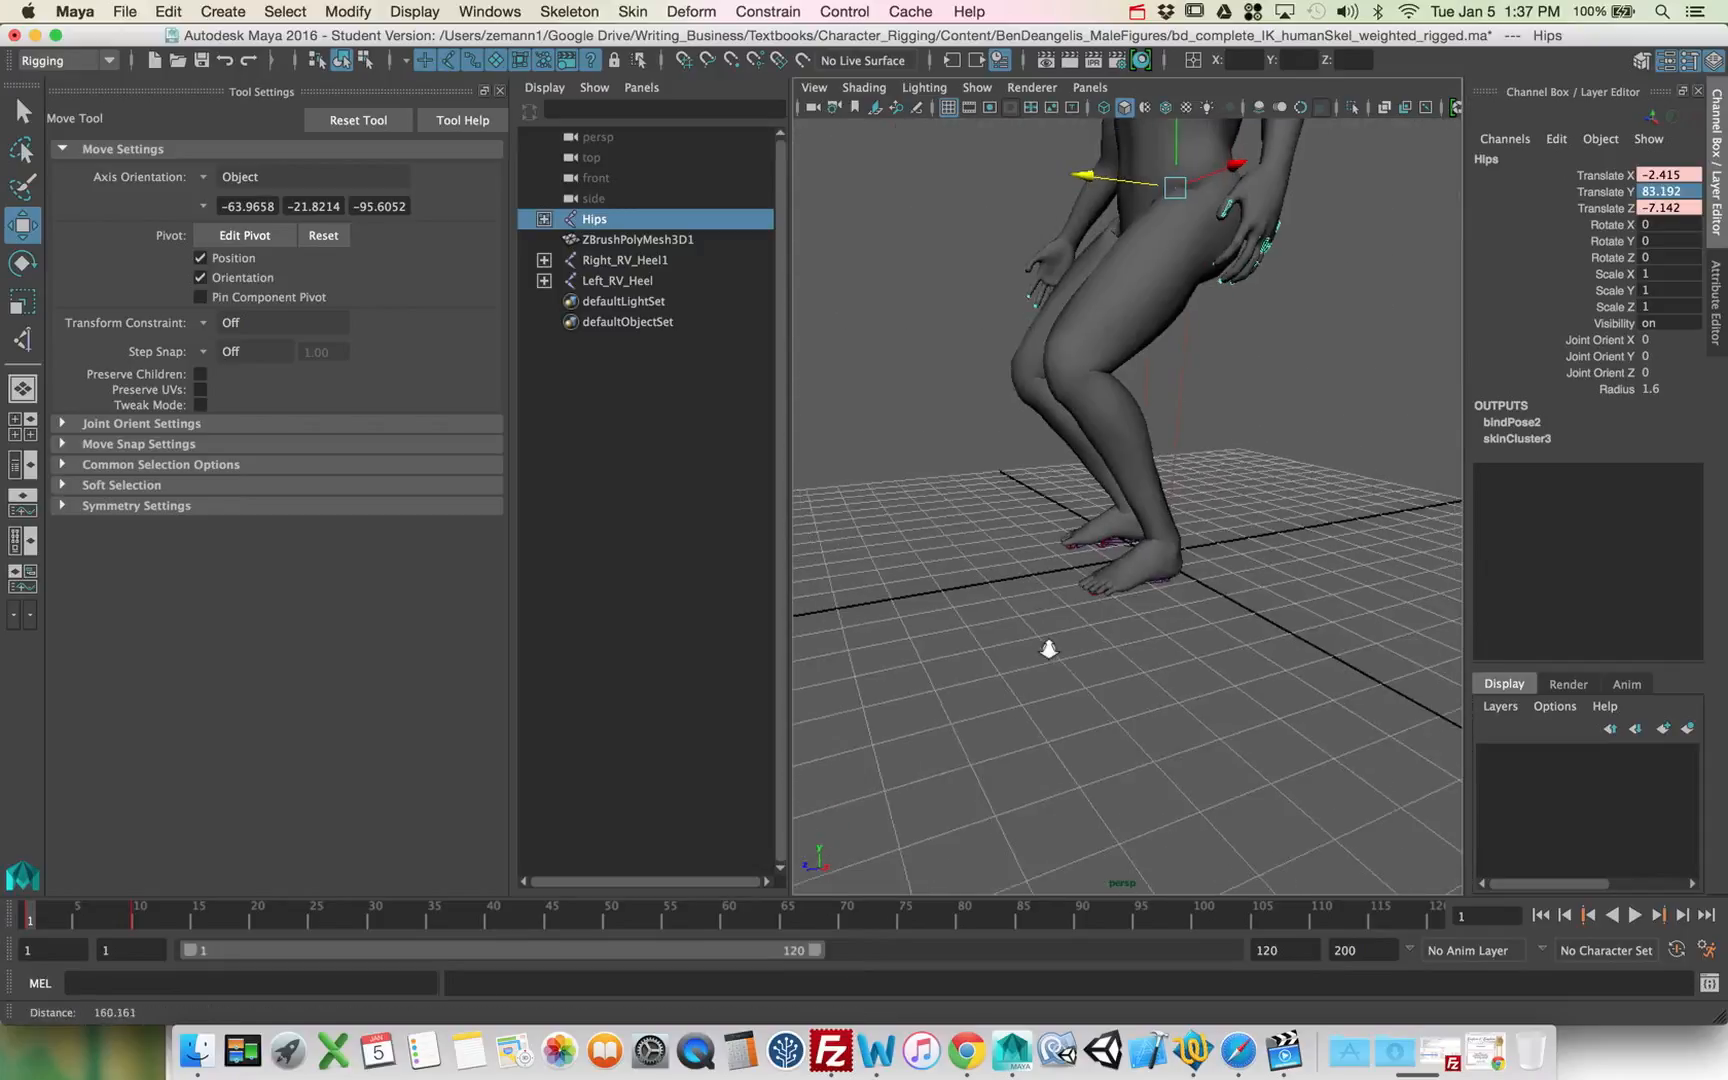
Step: Move the Hips joint to about X -3.3, Y 86.8, Z -8.0 to test the knee bend on the whole figure
{"action": "left_click_drag", "start_coordinate": [1048, 649], "coordinate": [1143, 639], "text": "alt"}
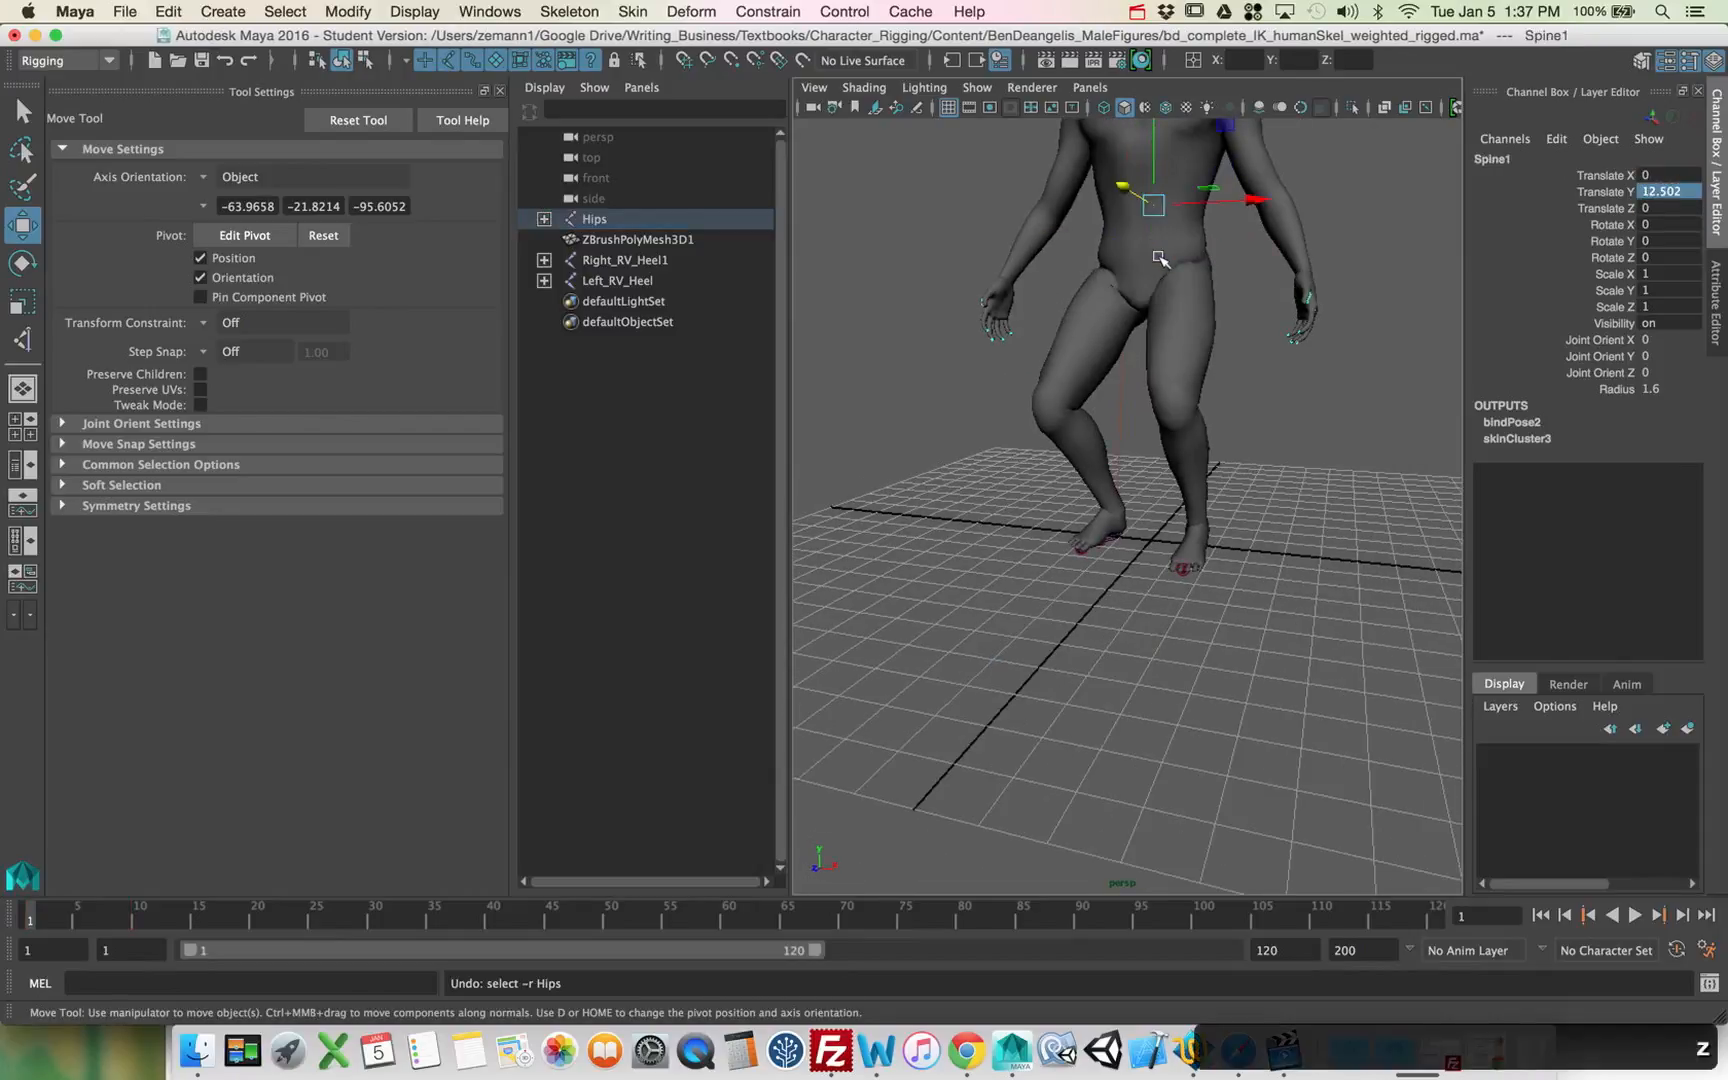
{"action": "mouse_move", "coordinate": [1155, 248]}
{"action": "left_mouse_down"}
{"action": "mouse_move", "coordinate": [1155, 203]}
{"action": "mouse_move", "coordinate": [1150, 270]}
{"action": "mouse_move", "coordinate": [1155, 222]}
{"action": "mouse_move", "coordinate": [1156, 249]}
{"action": "left_mouse_up"}
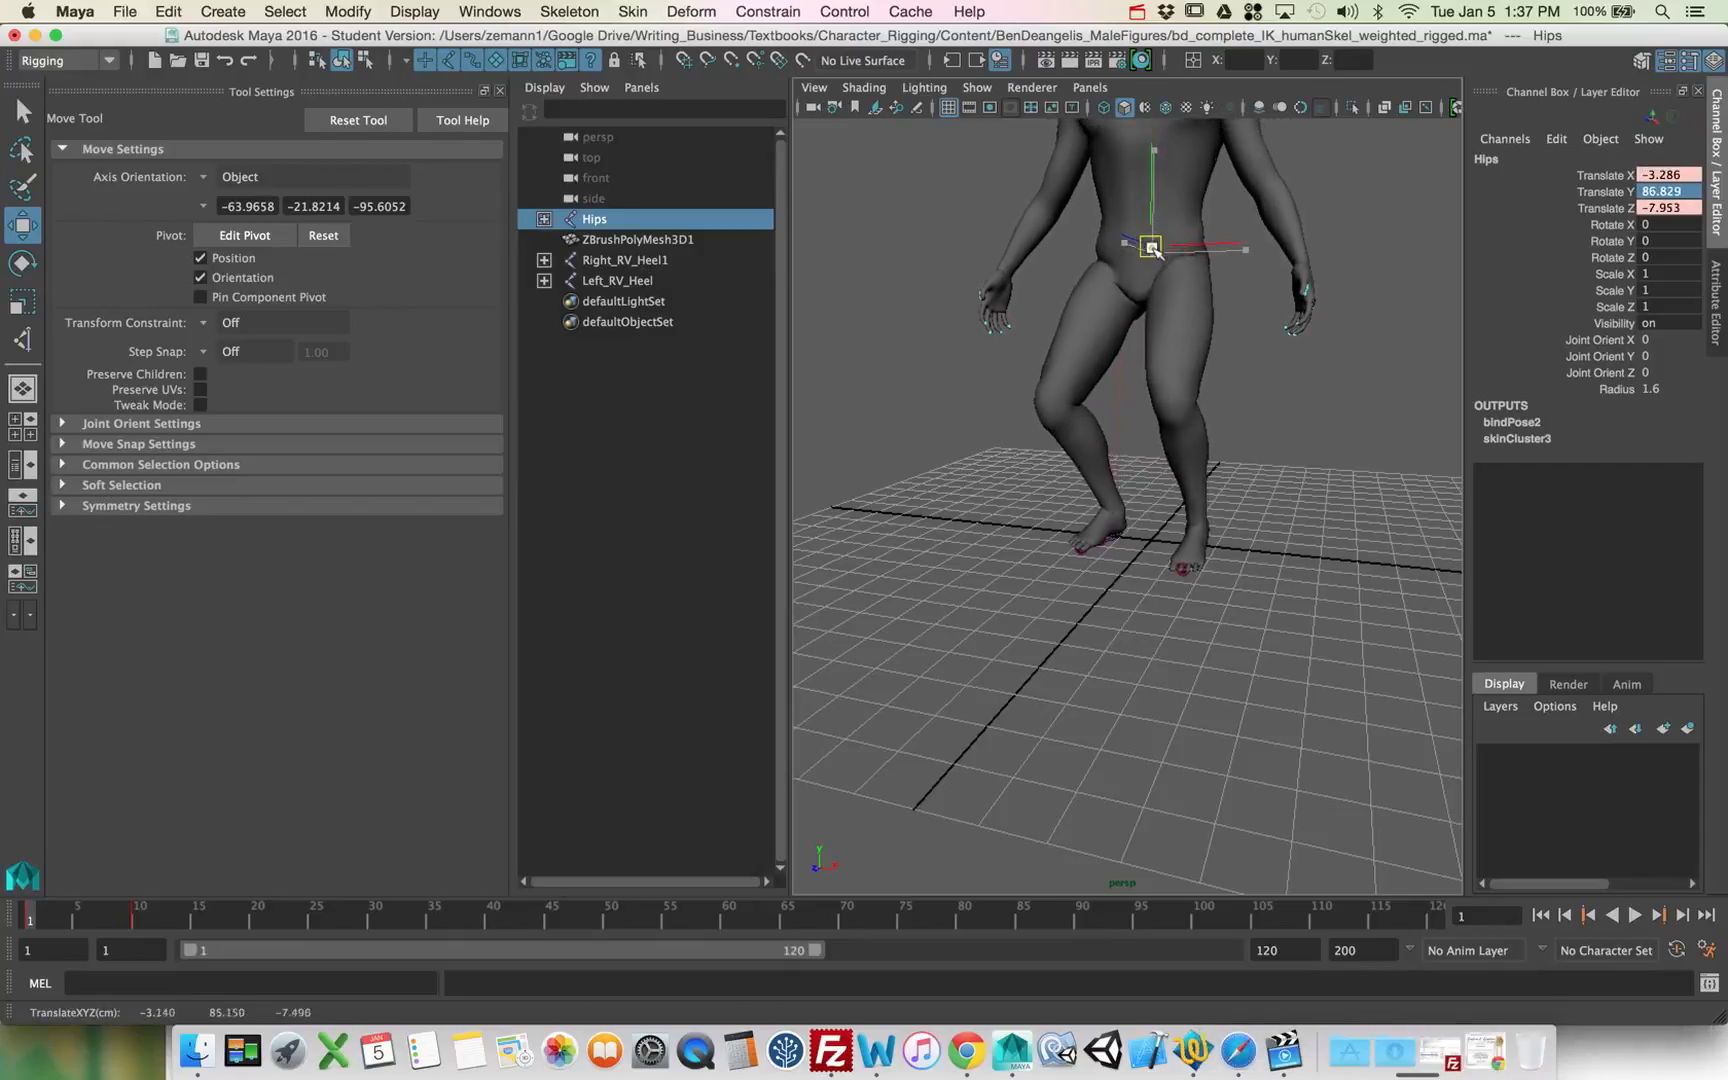
{"action": "left_click", "coordinate": [1138, 617]}
{"action": "left_click_drag", "start_coordinate": [1157, 328], "coordinate": [969, 415], "text": "alt"}
{"action": "mouse_move", "coordinate": [1119, 530]}
{"action": "left_mouse_down", "text": "alt"}
{"action": "mouse_move", "coordinate": [1340, 532]}
{"action": "mouse_move", "coordinate": [1232, 550]}
{"action": "mouse_move", "coordinate": [1092, 536]}
{"action": "mouse_move", "coordinate": [1118, 520]}
{"action": "mouse_move", "coordinate": [1150, 541]}
{"action": "left_mouse_up", "text": "alt"}
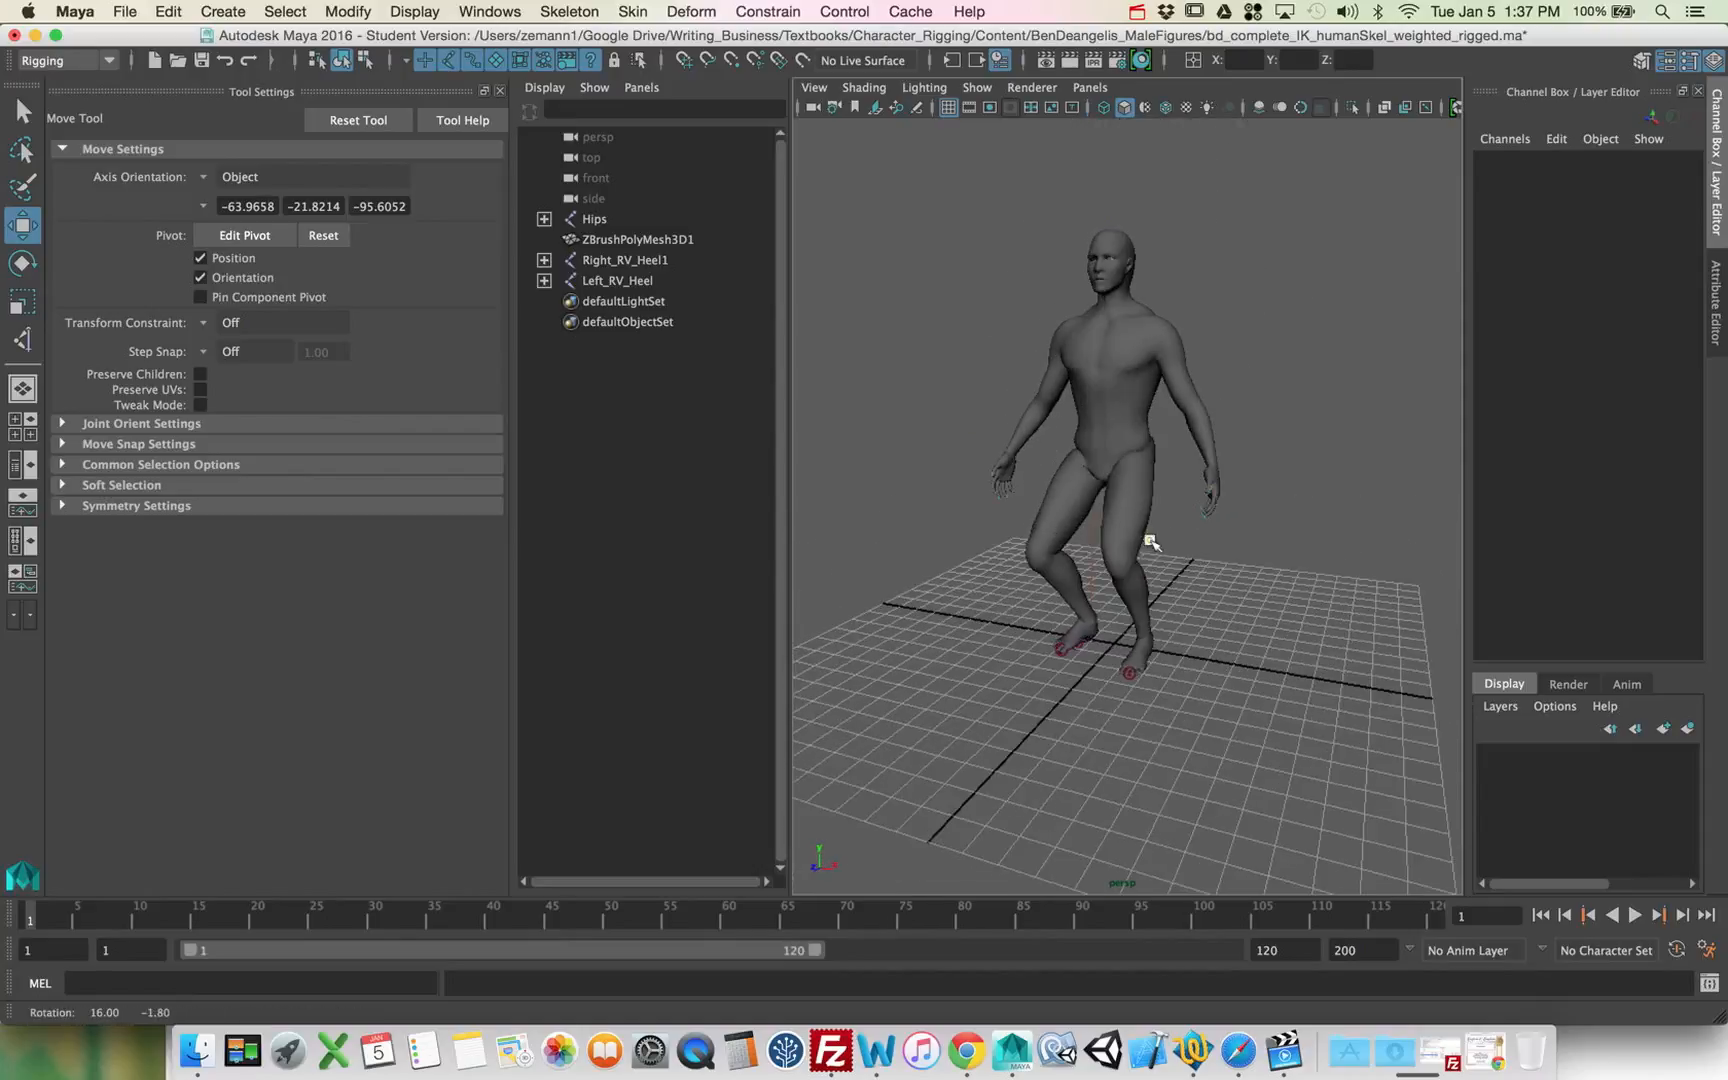
Step: Raise the Hips joint and shift it sideways to about X 12.6, Y 97.8, Z -5.3 to test the planted feet
{"action": "left_click", "coordinate": [1072, 422]}
{"action": "left_click_drag", "start_coordinate": [1072, 422], "coordinate": [1112, 440], "text": "alt"}
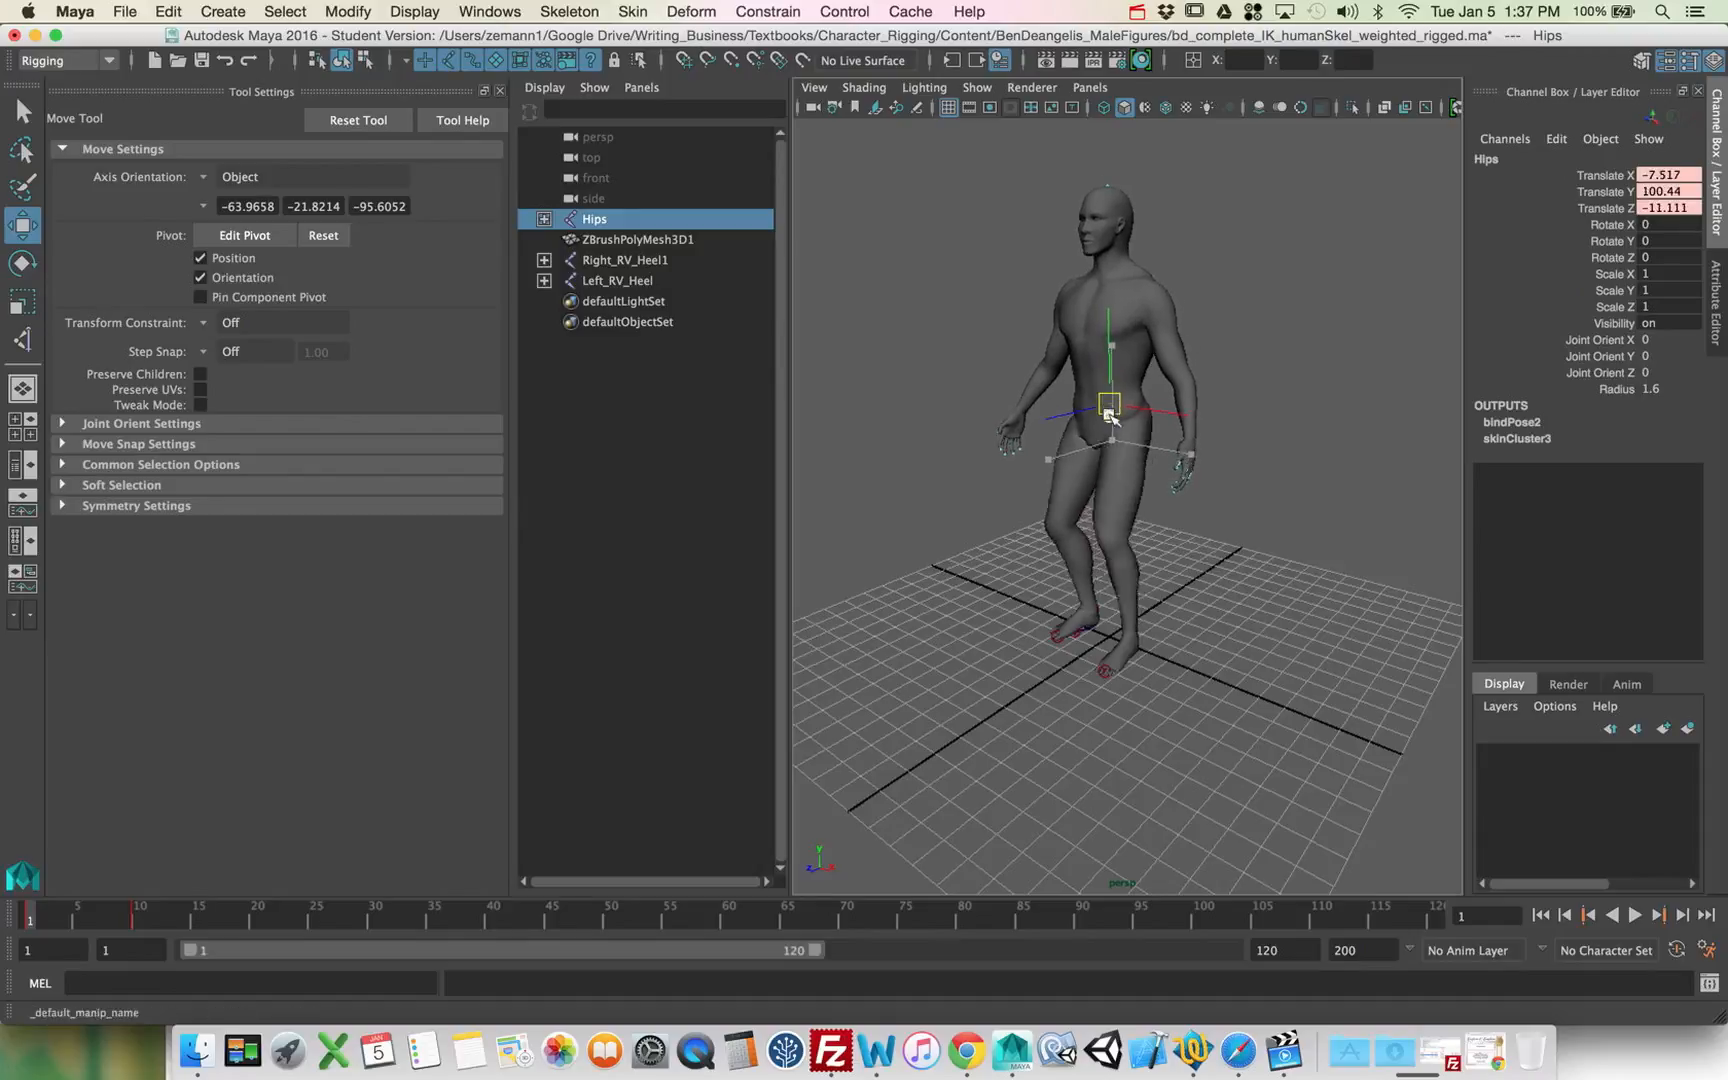
{"action": "left_click_drag", "start_coordinate": [1113, 400], "coordinate": [1188, 494], "text": "alt"}
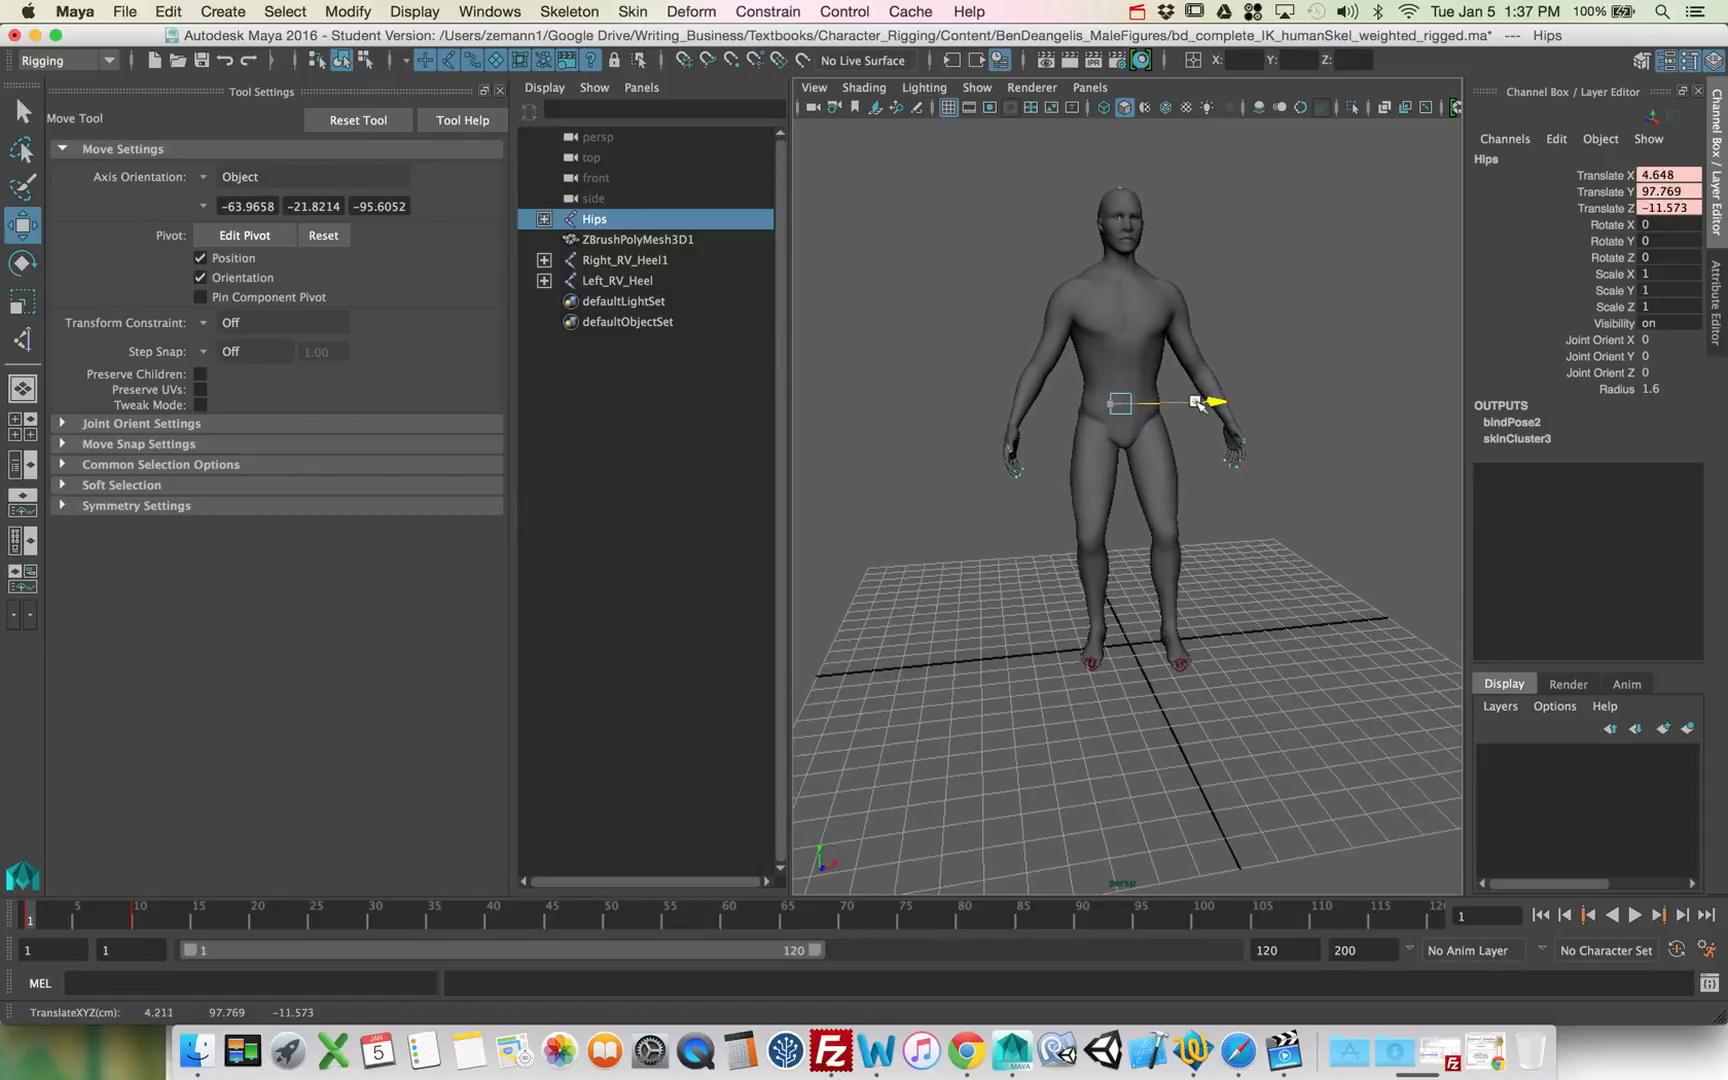
{"action": "left_click_drag", "start_coordinate": [1200, 404], "coordinate": [1186, 404]}
{"action": "left_click_drag", "start_coordinate": [1166, 478], "coordinate": [1208, 498], "text": "alt"}
{"action": "left_click_drag", "start_coordinate": [1192, 433], "coordinate": [1107, 490]}
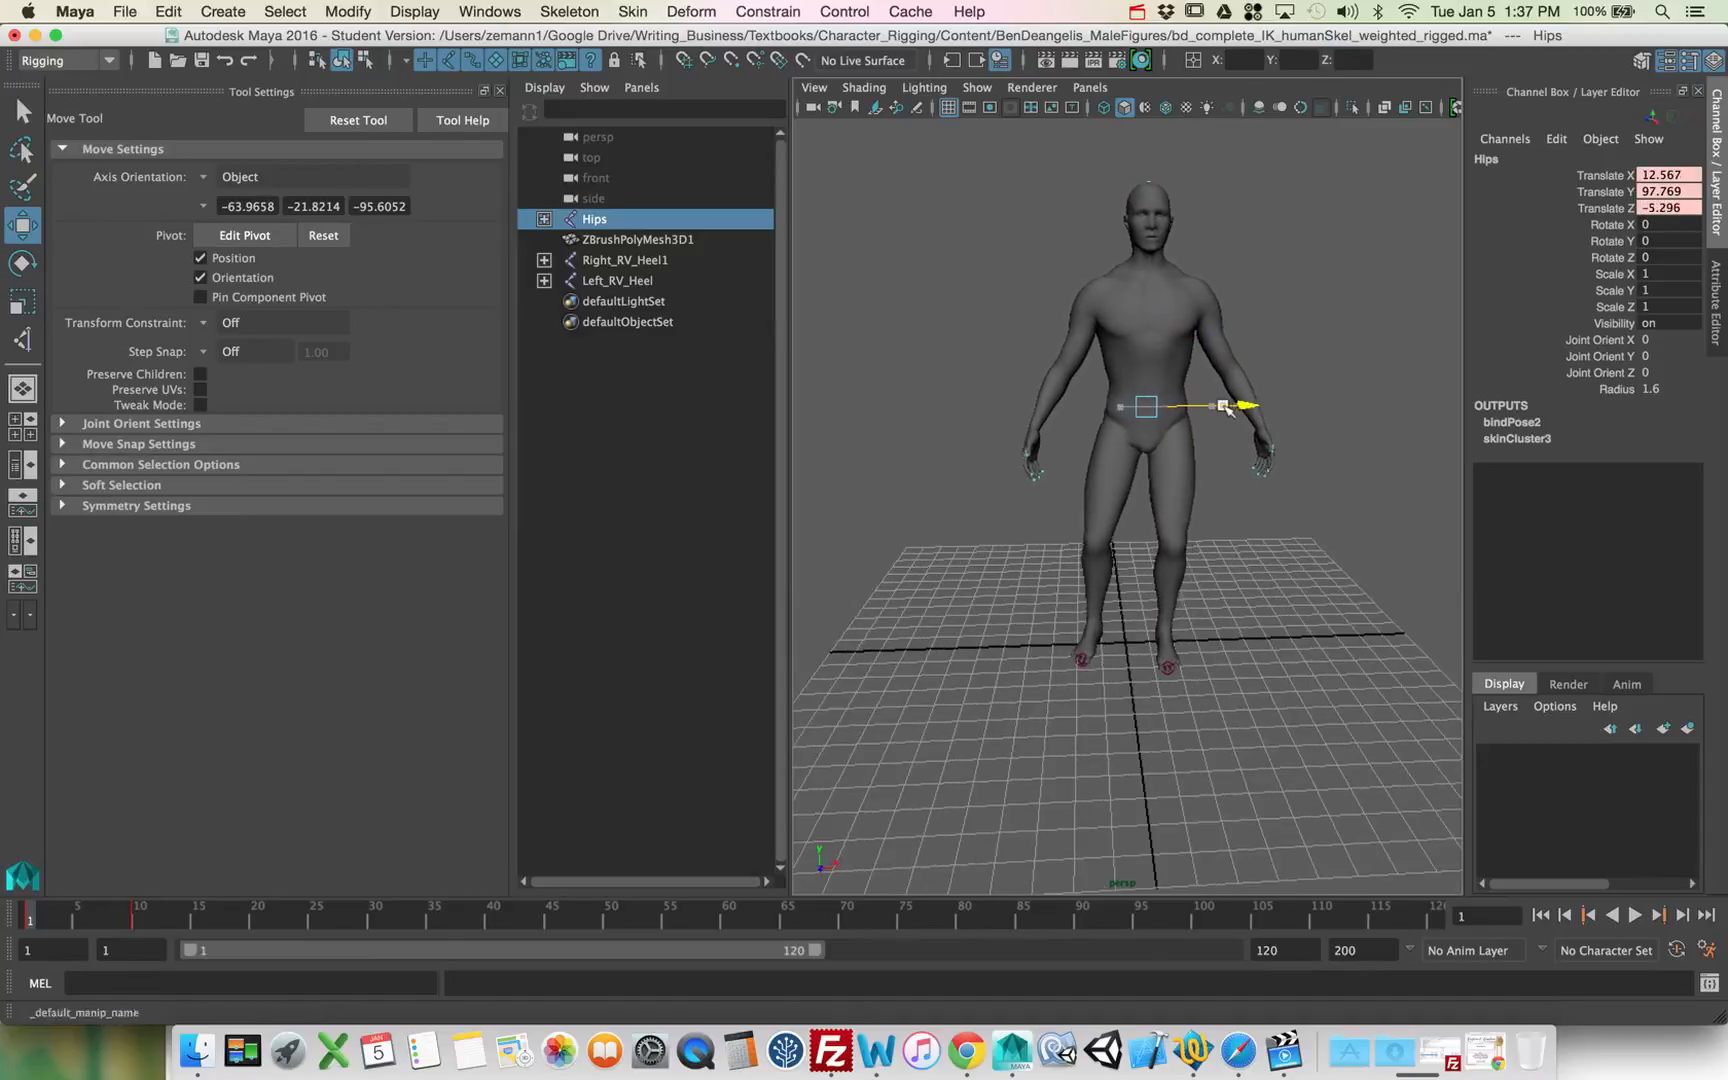
{"action": "left_click_drag", "start_coordinate": [1210, 410], "coordinate": [1224, 409]}
Step: Test crouching by repeatedly lowering and raising the Hips joint, ending at about X 2.4, Y 97.4, Z 5.4
{"action": "left_click_drag", "start_coordinate": [1224, 409], "coordinate": [1031, 440], "text": "alt"}
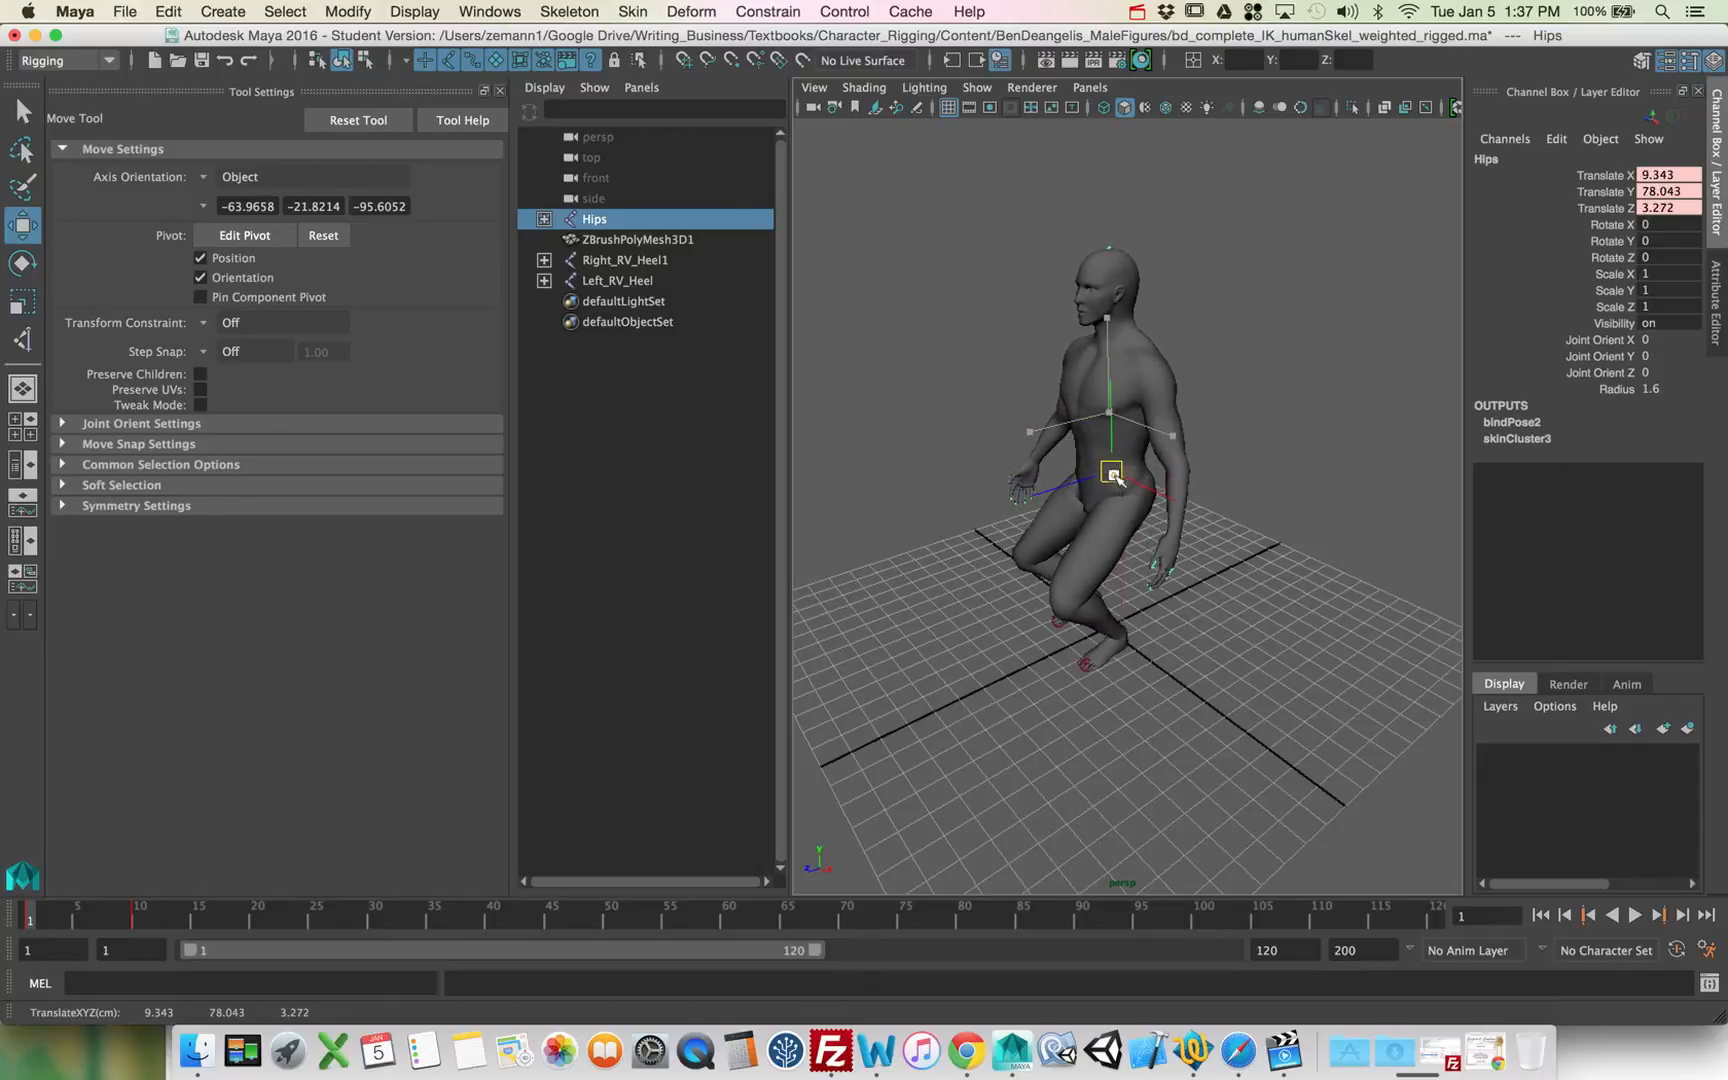
{"action": "left_click_drag", "start_coordinate": [1127, 545], "coordinate": [1110, 591], "text": "alt"}
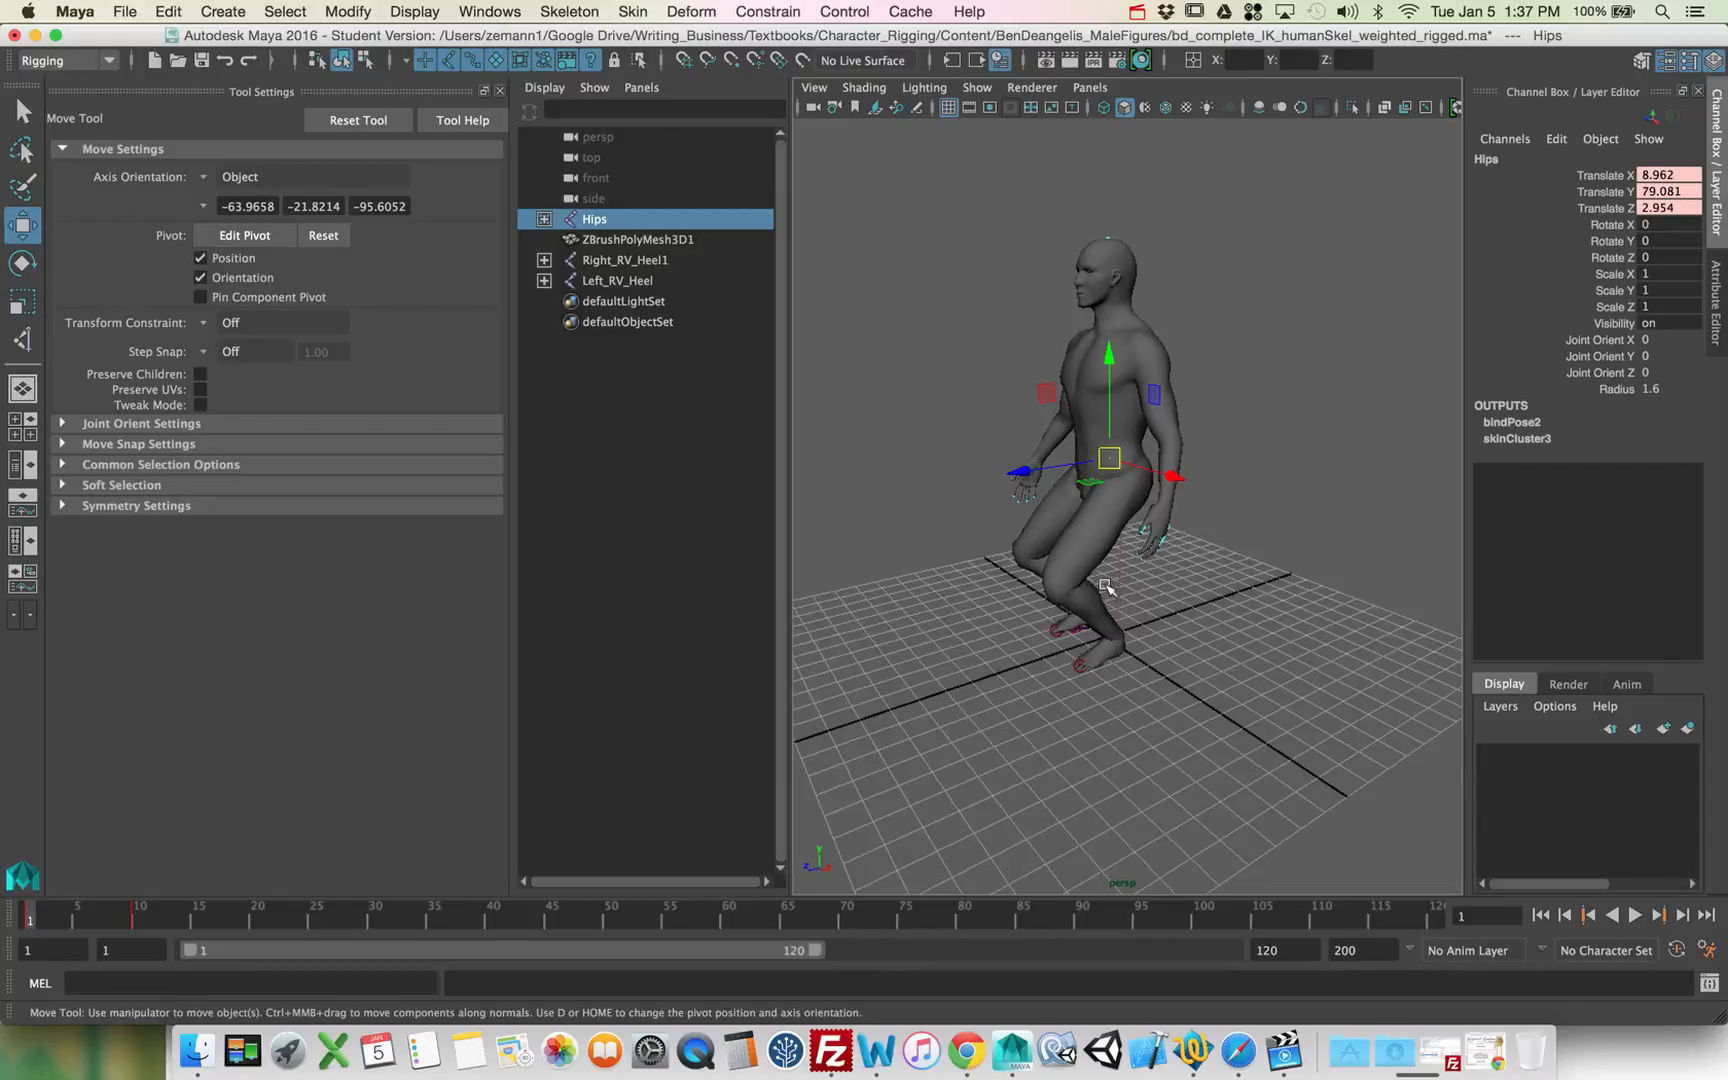
{"action": "left_click_drag", "start_coordinate": [1106, 587], "coordinate": [1138, 571], "text": "alt"}
{"action": "left_click_drag", "start_coordinate": [1123, 455], "coordinate": [1128, 433]}
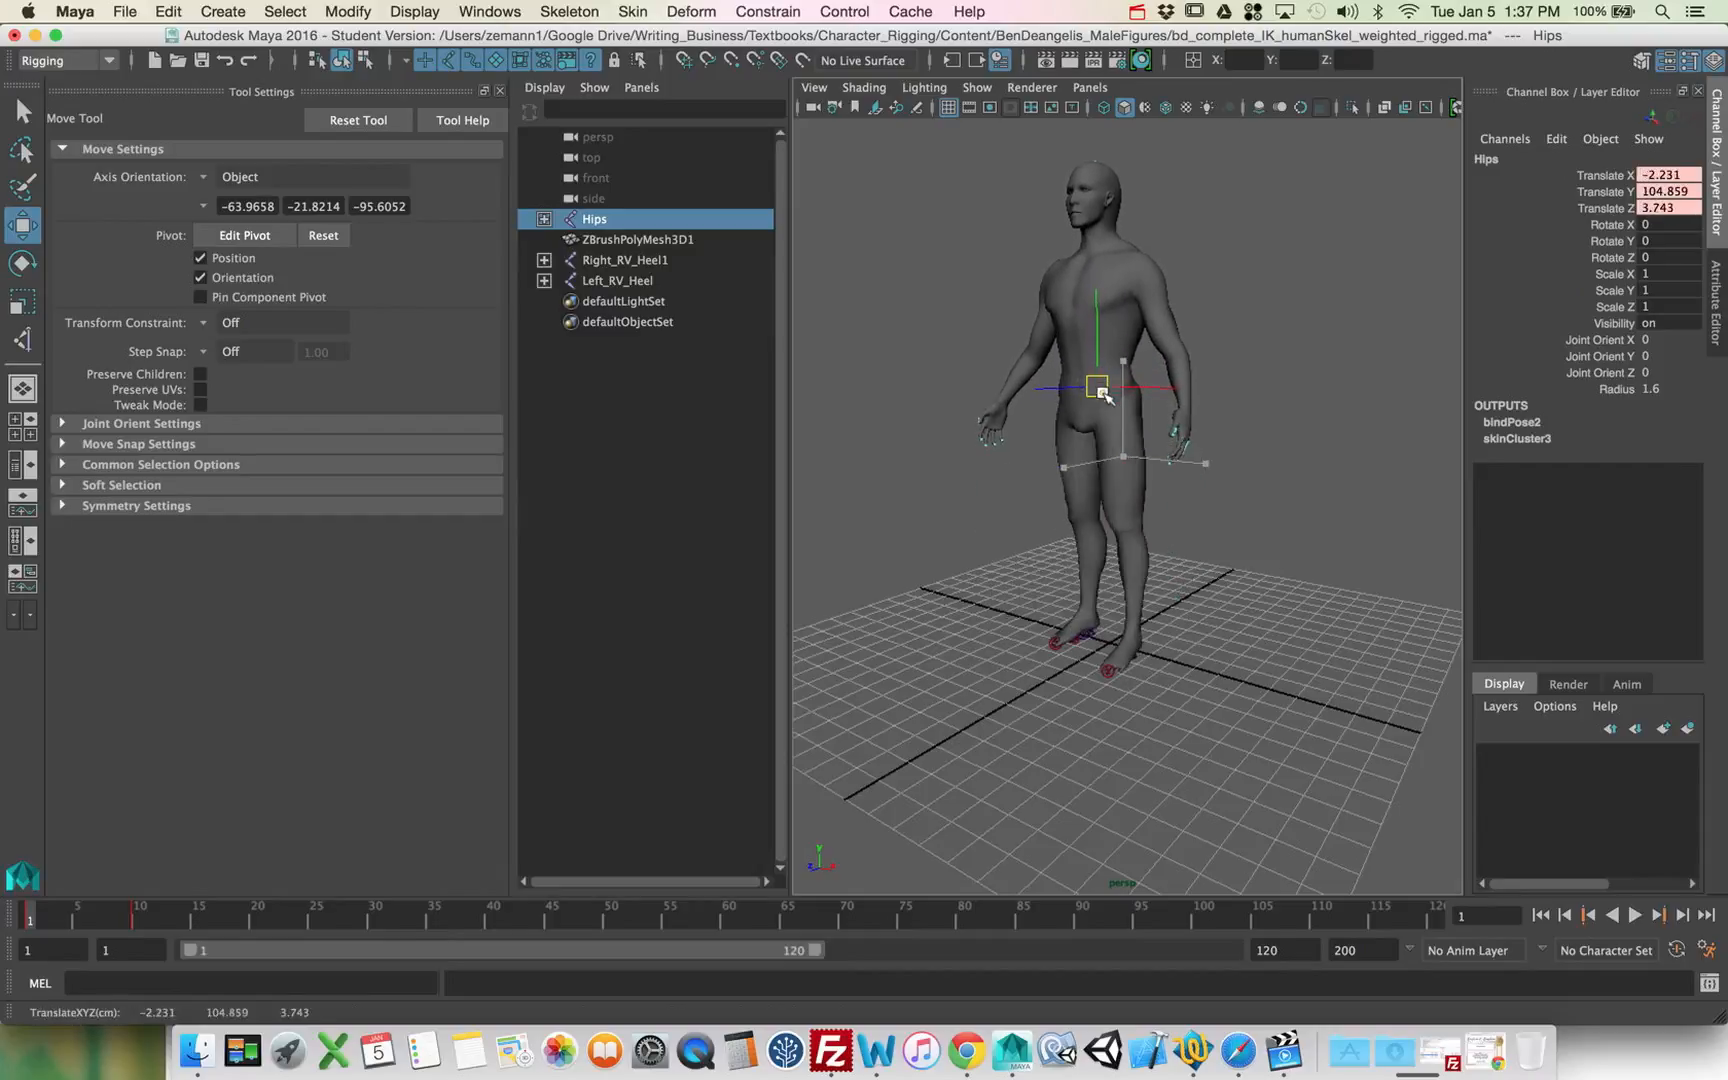
{"action": "left_click_drag", "start_coordinate": [1108, 470], "coordinate": [1089, 466], "text": "alt"}
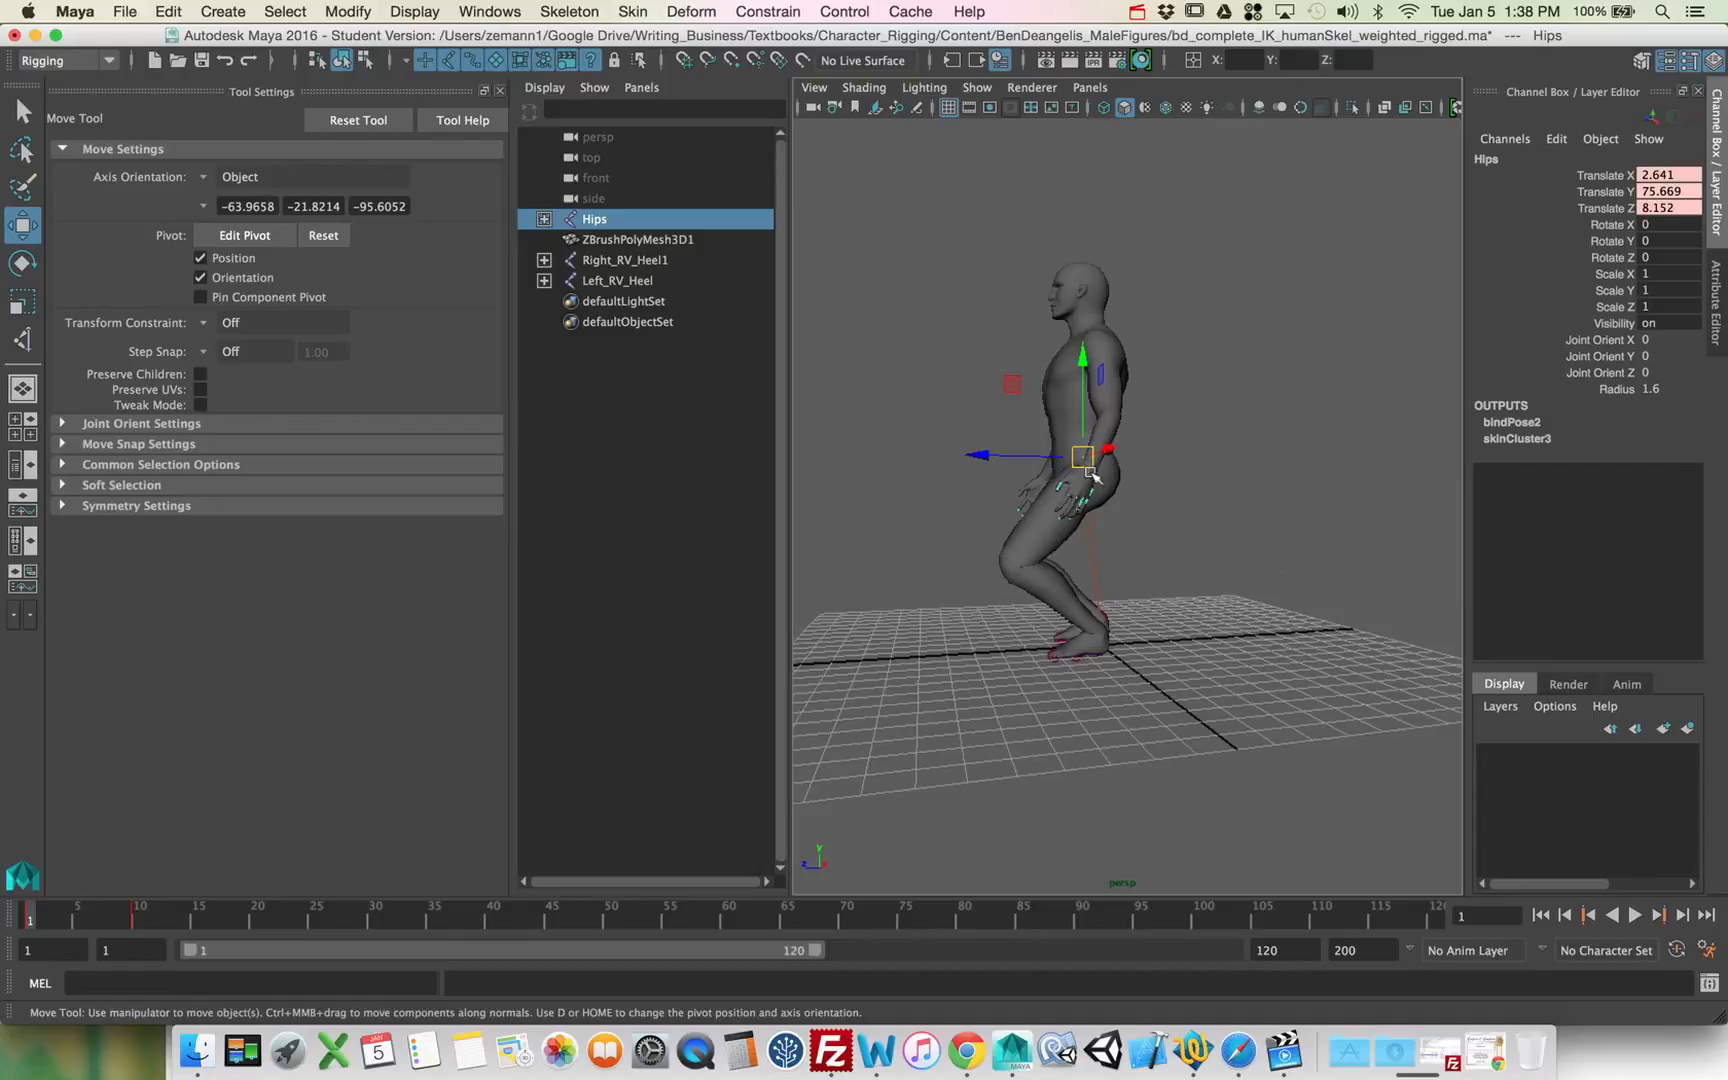
{"action": "left_click_drag", "start_coordinate": [1107, 633], "coordinate": [1178, 616], "text": "alt"}
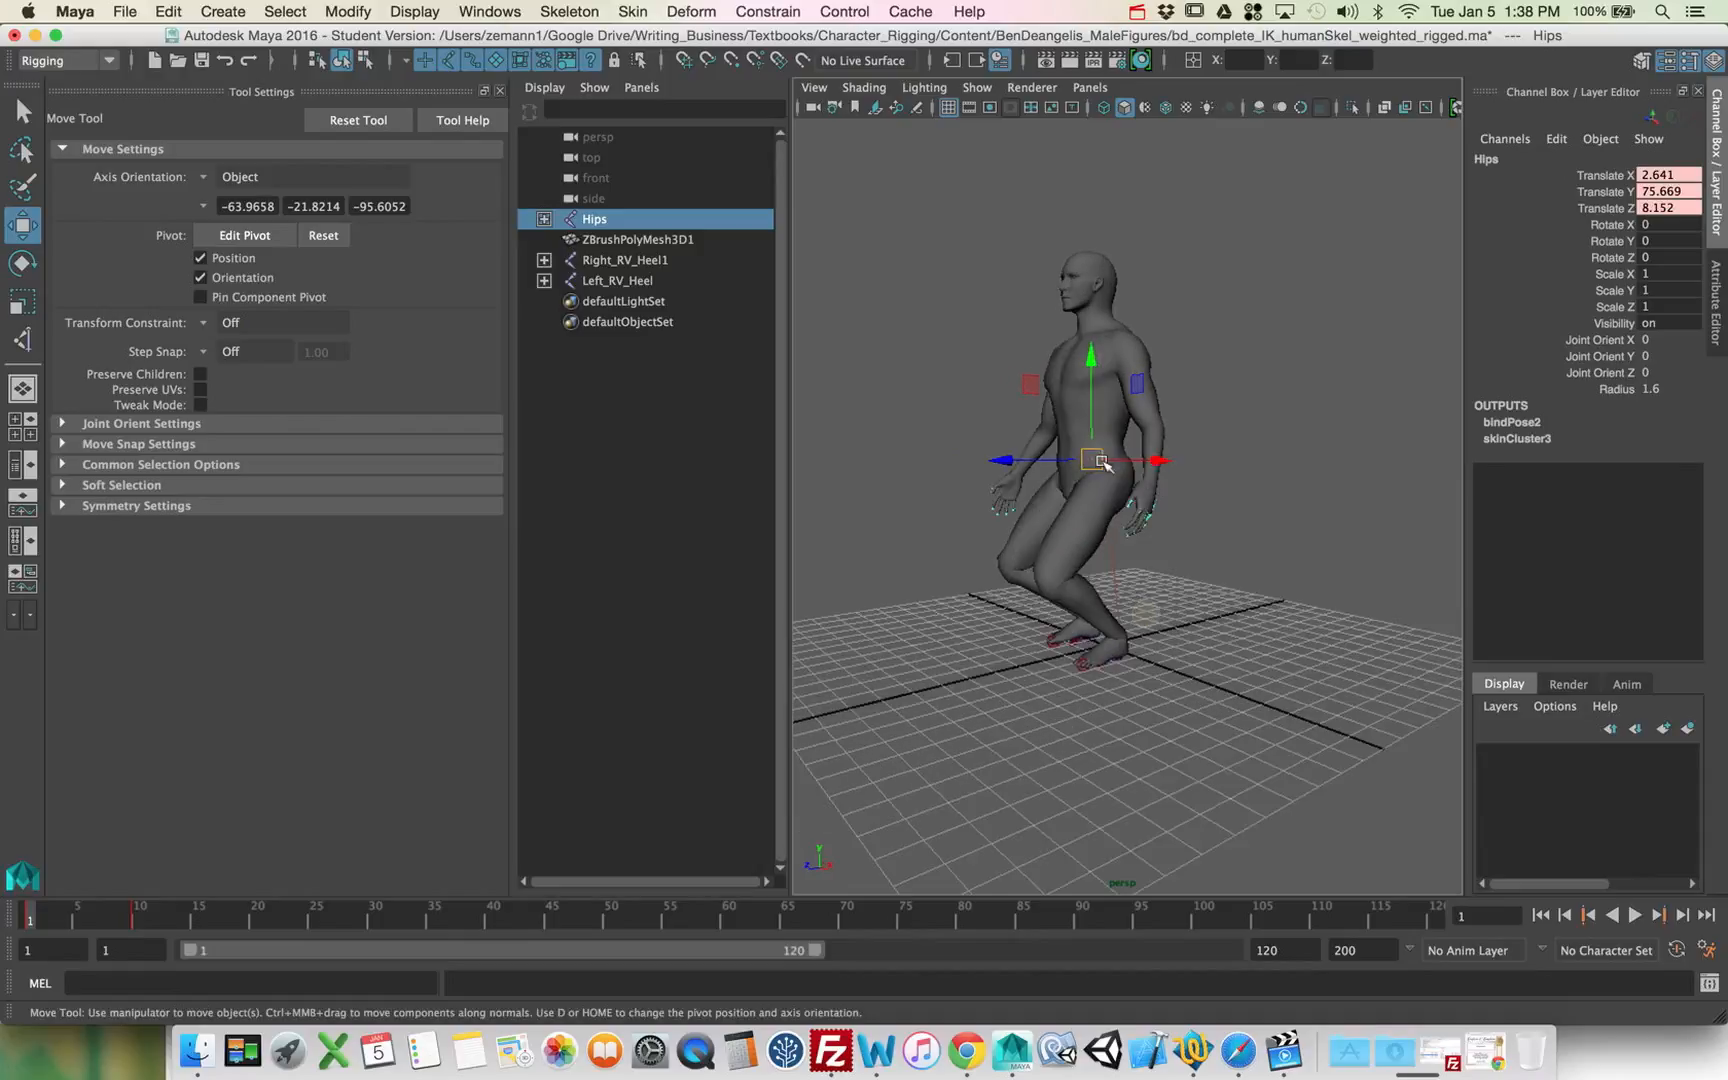
{"action": "left_click_drag", "start_coordinate": [1096, 462], "coordinate": [1101, 400]}
Step: Lift the left heel by rotating the Left_RV_Ball joint to about 29 degrees in X
{"action": "middle_click_drag", "start_coordinate": [1101, 415], "coordinate": [1092, 295], "text": "alt"}
{"action": "right_click_drag", "start_coordinate": [1092, 300], "coordinate": [1097, 562], "text": "alt"}
{"action": "left_click", "coordinate": [1099, 566]}
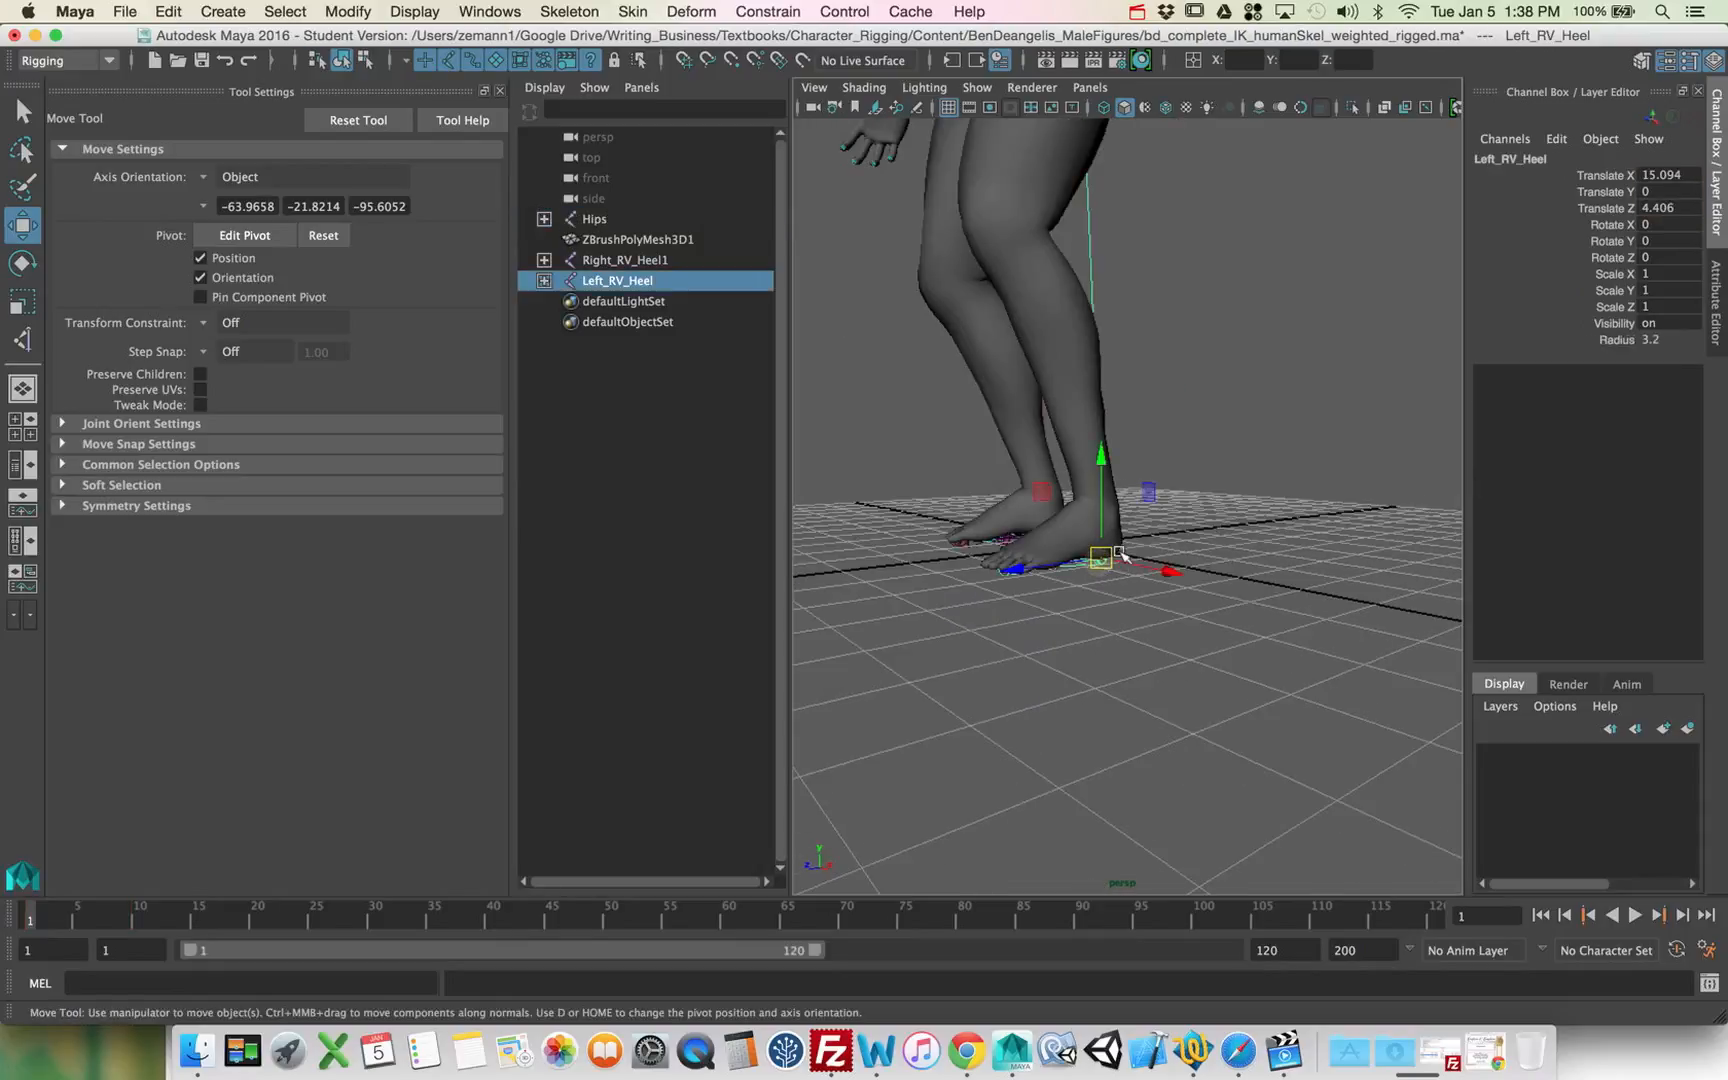
{"action": "key", "text": "e"}
{"action": "left_click_drag", "start_coordinate": [1050, 488], "coordinate": [1057, 493]}
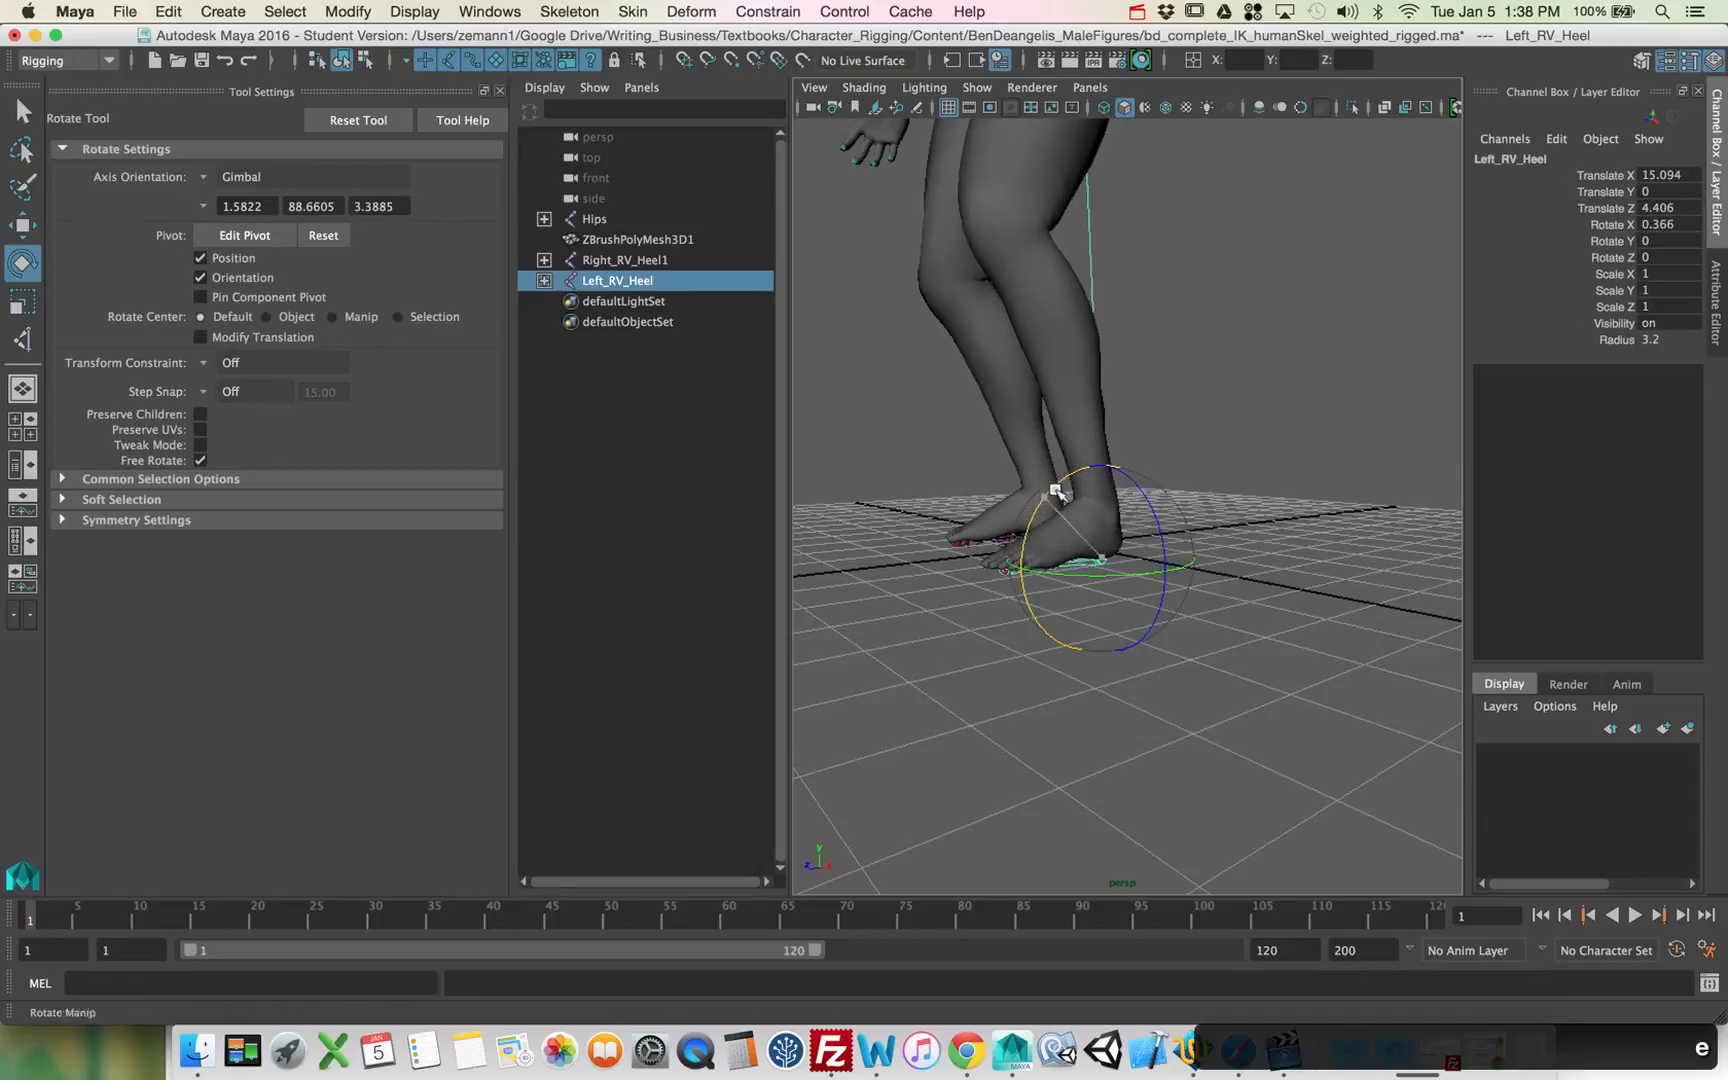
{"action": "key", "text": "z"}
{"action": "key", "text": "Down"}
{"action": "key", "text": "Down"}
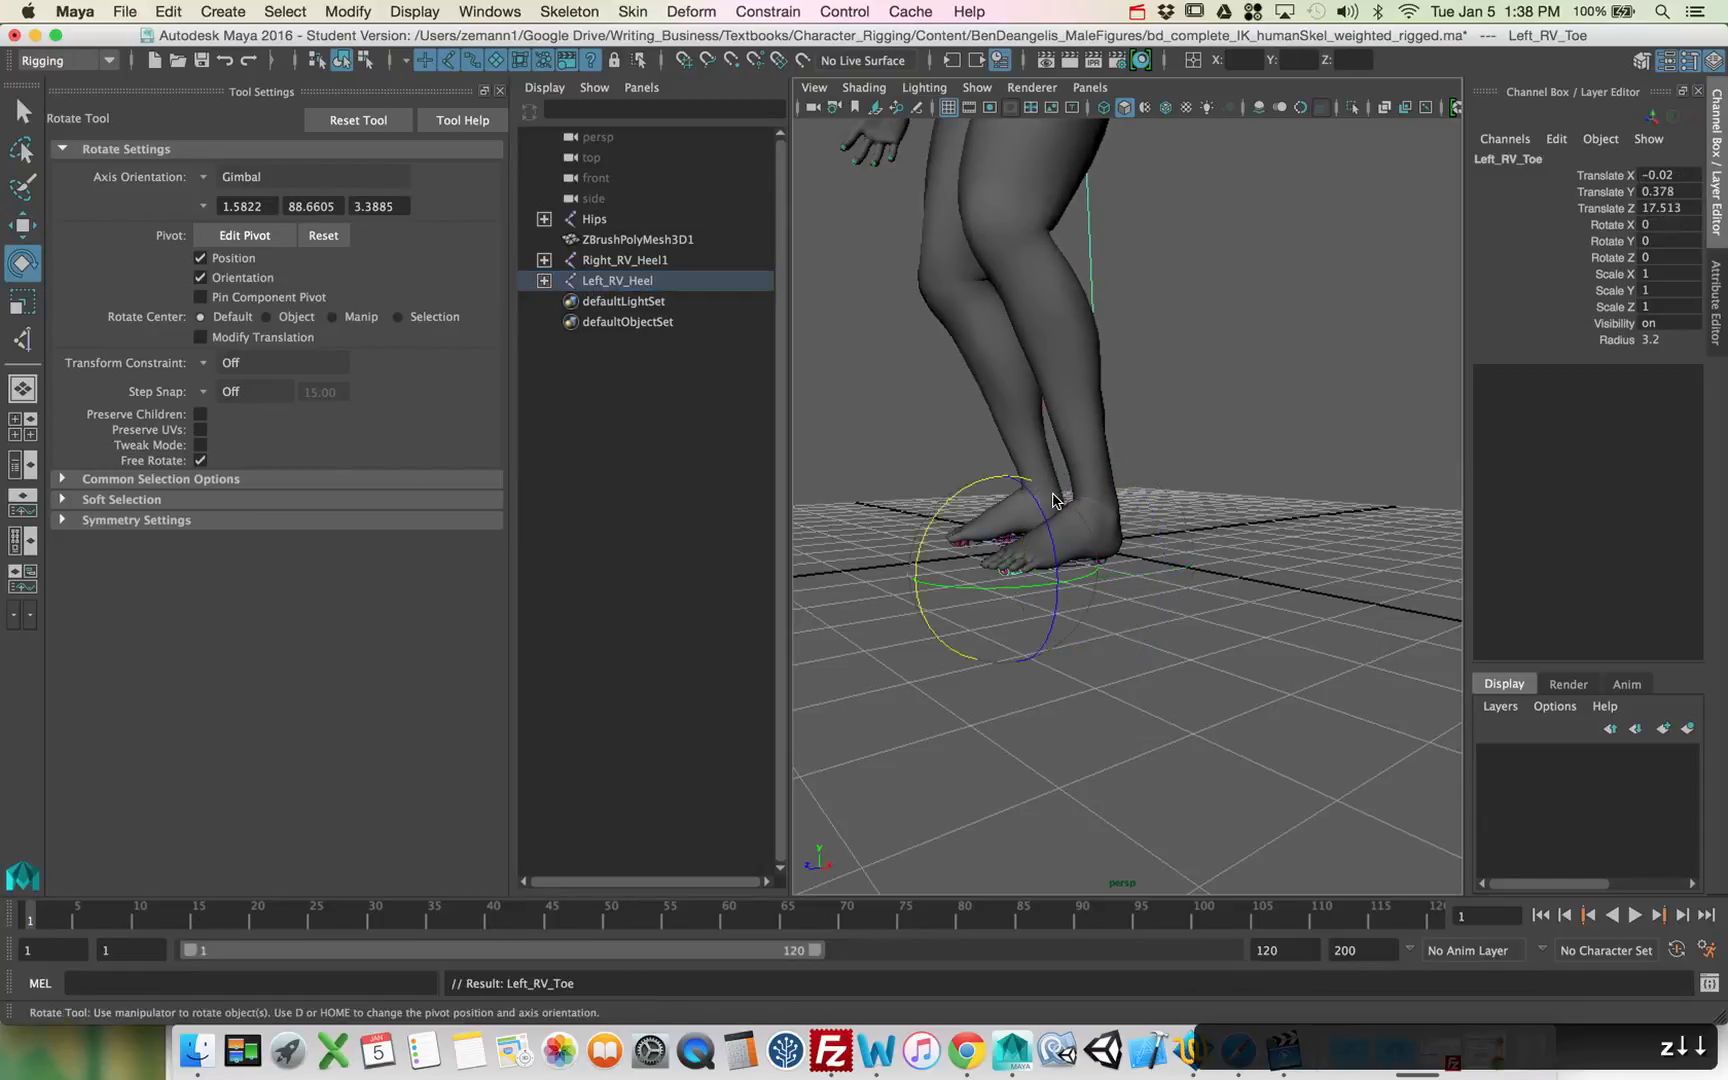
{"action": "left_click_drag", "start_coordinate": [1028, 476], "coordinate": [1119, 501]}
{"action": "right_click_drag", "start_coordinate": [1119, 501], "coordinate": [1005, 512], "text": "alt"}
{"action": "left_click_drag", "start_coordinate": [1008, 512], "coordinate": [1114, 302], "text": "alt"}
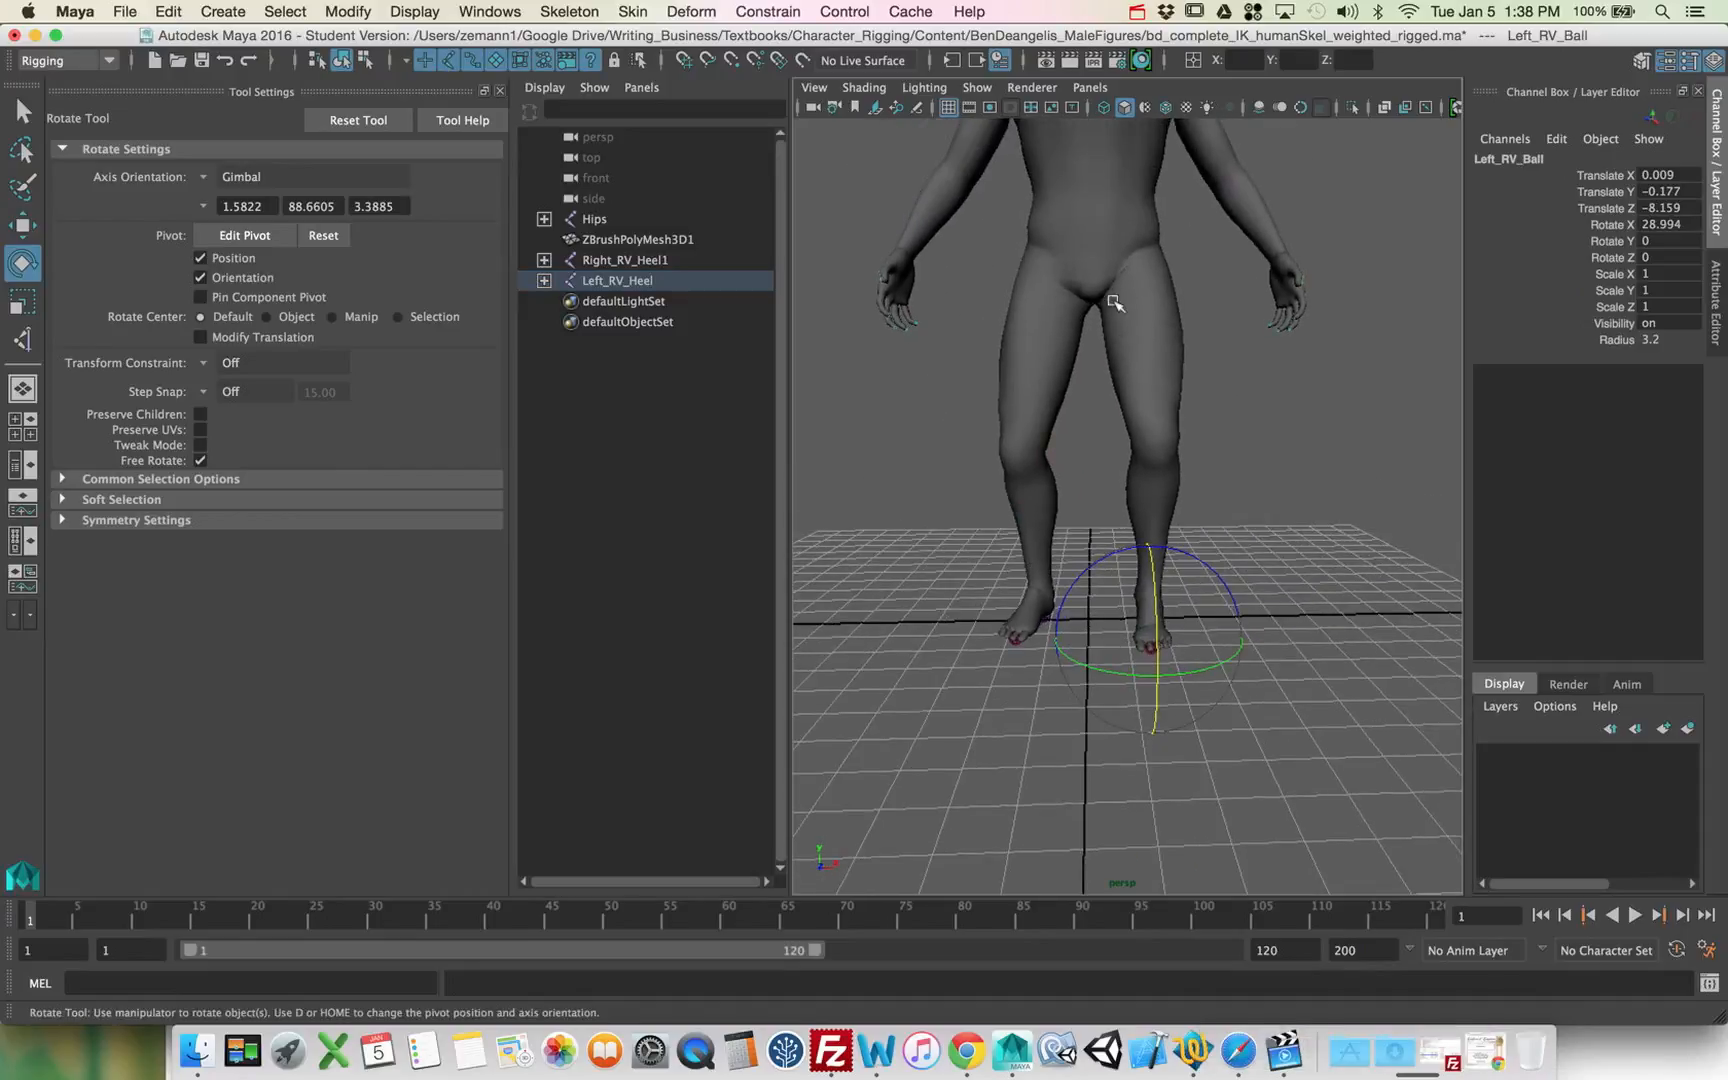
Step: Lower and shift the Hips joint to about X -1.6, Y 86.6, Z -7.8 in shaded display to pose the bent legs
{"action": "key", "text": "4"}
{"action": "left_click", "coordinate": [1112, 251]}
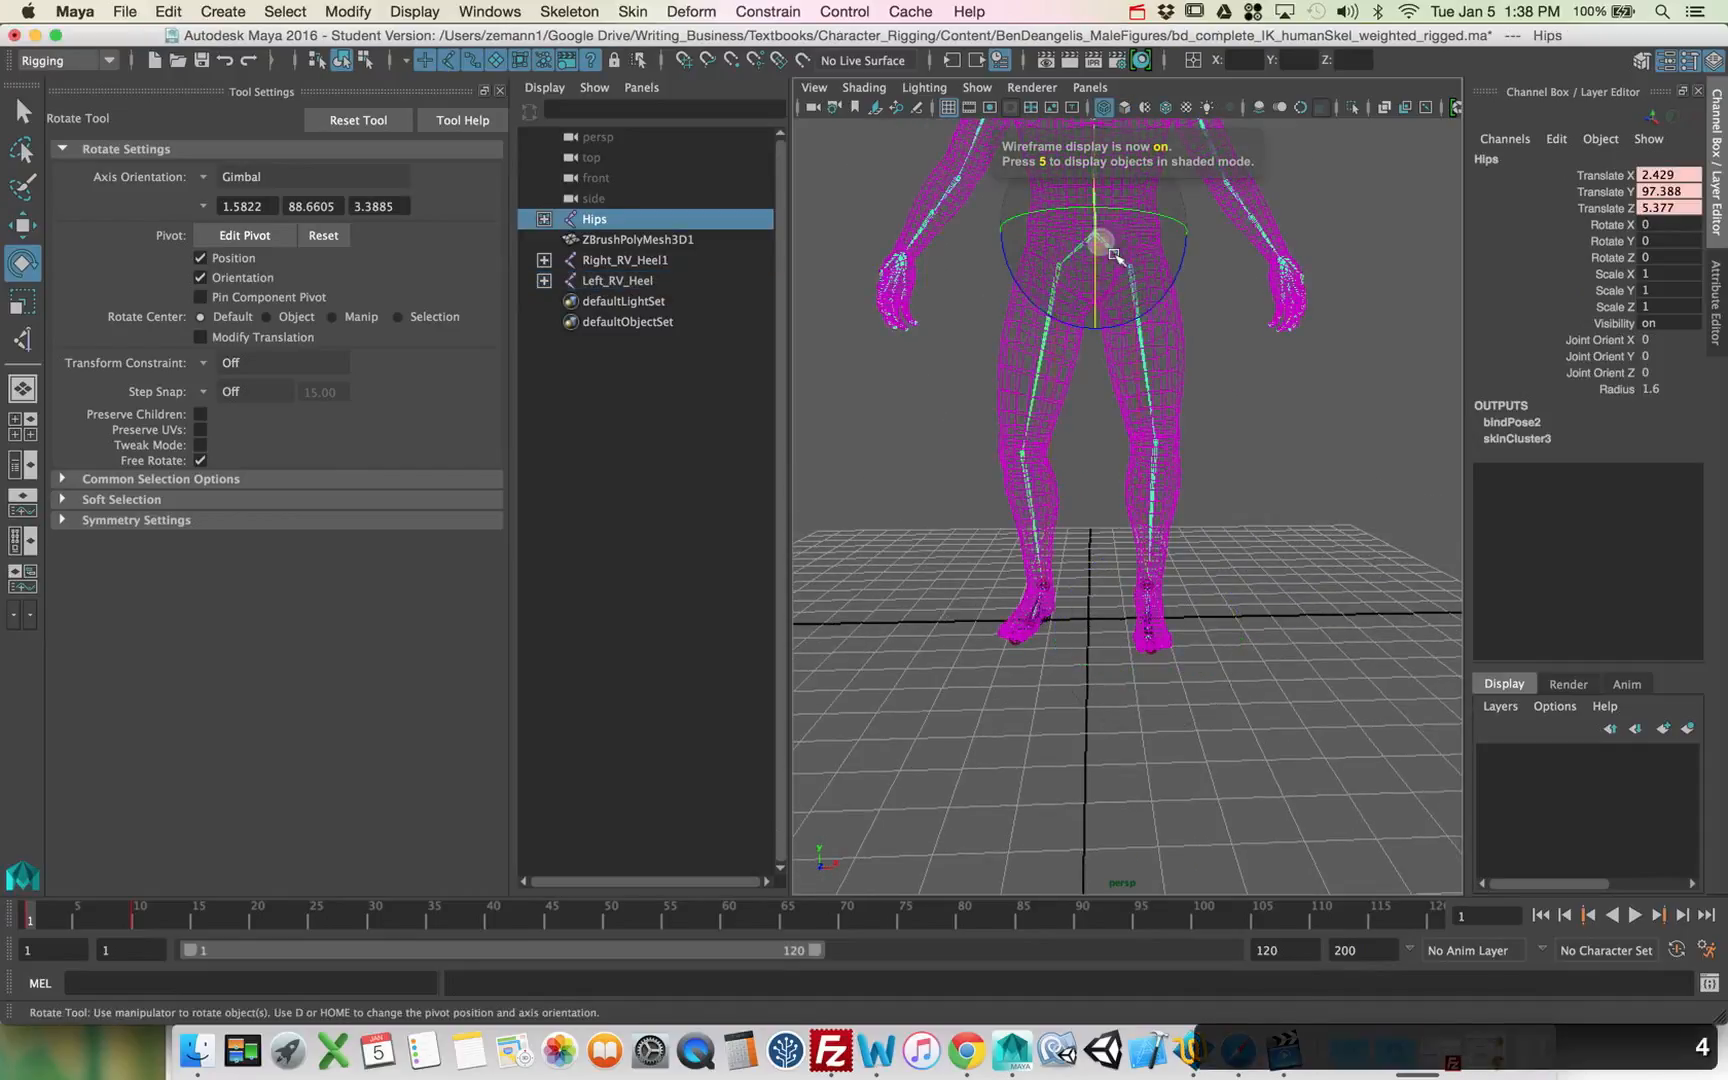
{"action": "key", "text": "5"}
{"action": "key", "text": "w"}
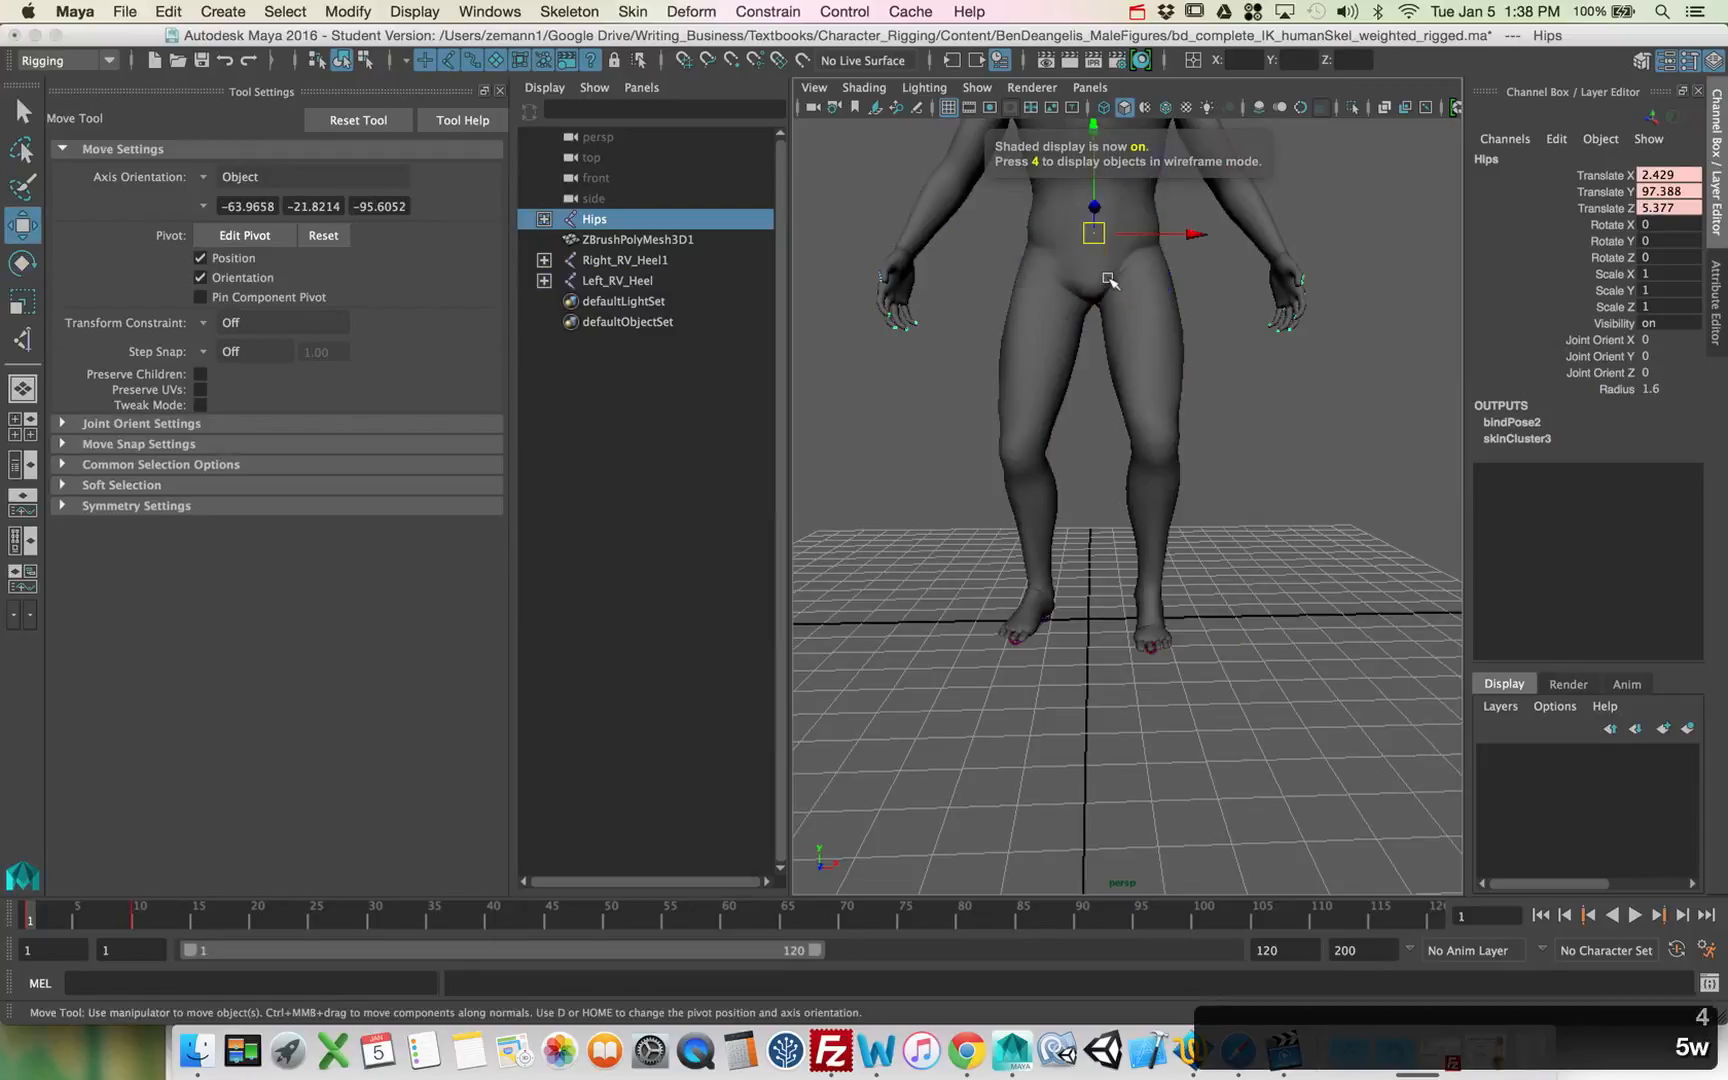
{"action": "left_click_drag", "start_coordinate": [1097, 238], "coordinate": [1097, 288]}
{"action": "left_click_drag", "start_coordinate": [1110, 345], "coordinate": [980, 292], "text": "alt"}
{"action": "left_click_drag", "start_coordinate": [1050, 420], "coordinate": [990, 415], "text": "alt"}
{"action": "left_click_drag", "start_coordinate": [946, 302], "coordinate": [1022, 294]}
{"action": "left_click_drag", "start_coordinate": [910, 440], "coordinate": [1084, 436], "text": "alt"}
{"action": "right_click_drag", "start_coordinate": [1120, 438], "coordinate": [891, 444], "text": "alt"}
{"action": "left_click_drag", "start_coordinate": [1184, 455], "coordinate": [1184, 438], "text": "alt"}
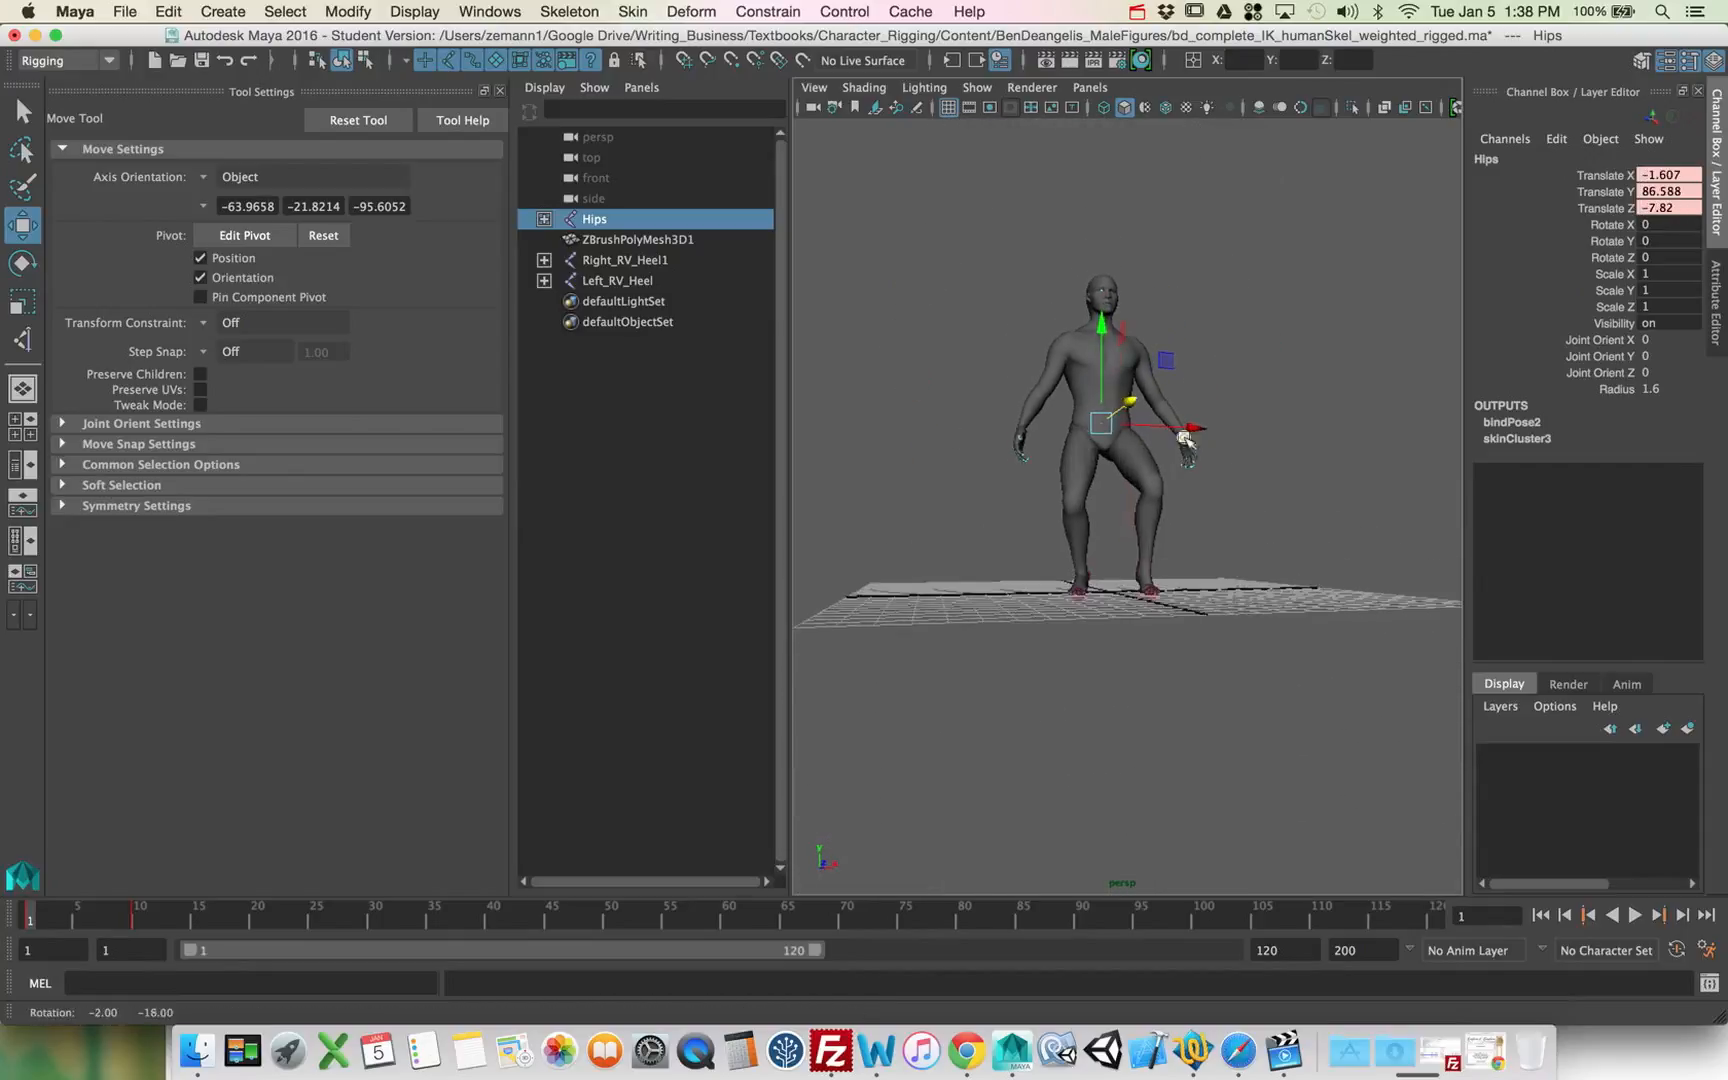
Step: Slide the left foot backward by moving the Left_RV_Heel joint to about -43.4 in Translate Z
{"action": "right_click_drag", "start_coordinate": [1186, 440], "coordinate": [1421, 506], "text": "alt"}
{"action": "left_click_drag", "start_coordinate": [1296, 621], "coordinate": [872, 733], "text": "alt"}
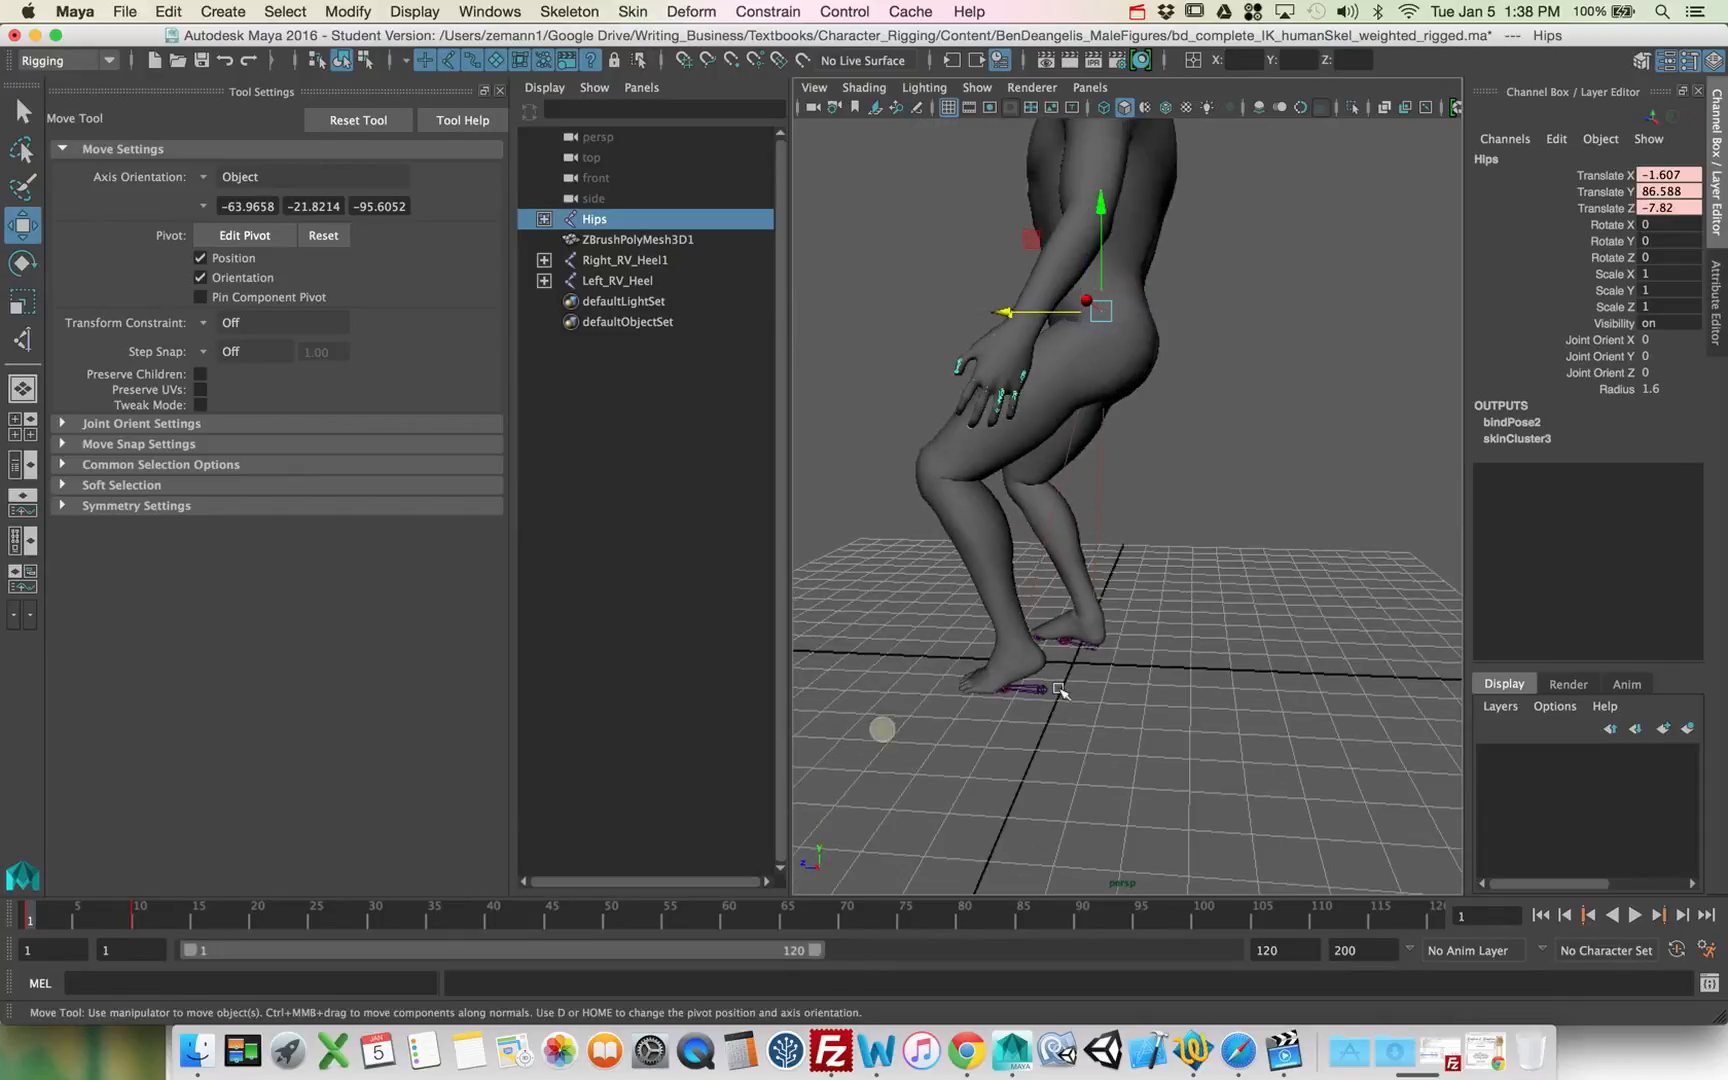
{"action": "left_click", "coordinate": [1040, 692]}
{"action": "left_click_drag", "start_coordinate": [971, 693], "coordinate": [999, 692]}
{"action": "left_click_drag", "start_coordinate": [1257, 748], "coordinate": [1084, 752], "text": "alt"}
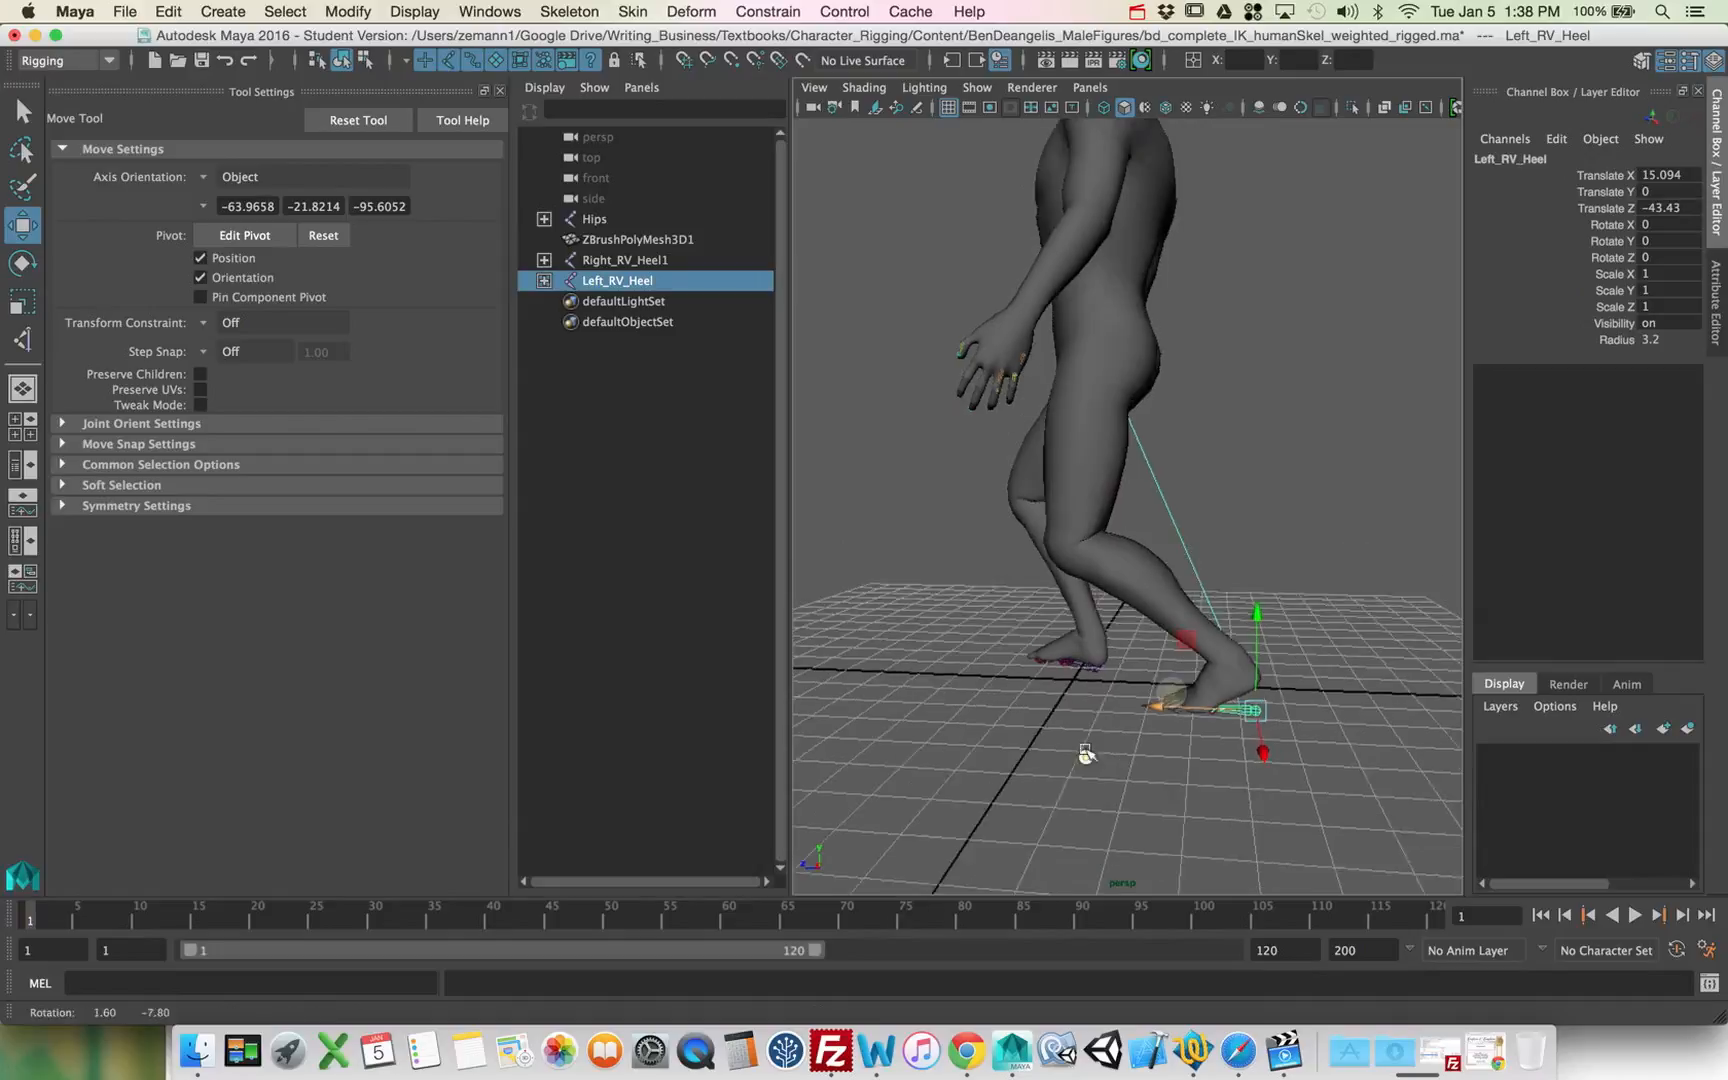
Step: Pivot the left foot around its toe by rotating the Left_RV_Toe joint to about X -3.8, Y -38.6
{"action": "middle_click_drag", "start_coordinate": [1072, 695], "coordinate": [1030, 602], "text": "alt"}
{"action": "right_click_drag", "start_coordinate": [1030, 602], "coordinate": [1415, 667], "text": "alt"}
{"action": "middle_click_drag", "start_coordinate": [1250, 690], "coordinate": [1156, 524], "text": "alt"}
{"action": "left_click_drag", "start_coordinate": [1156, 524], "coordinate": [1157, 510], "text": "alt"}
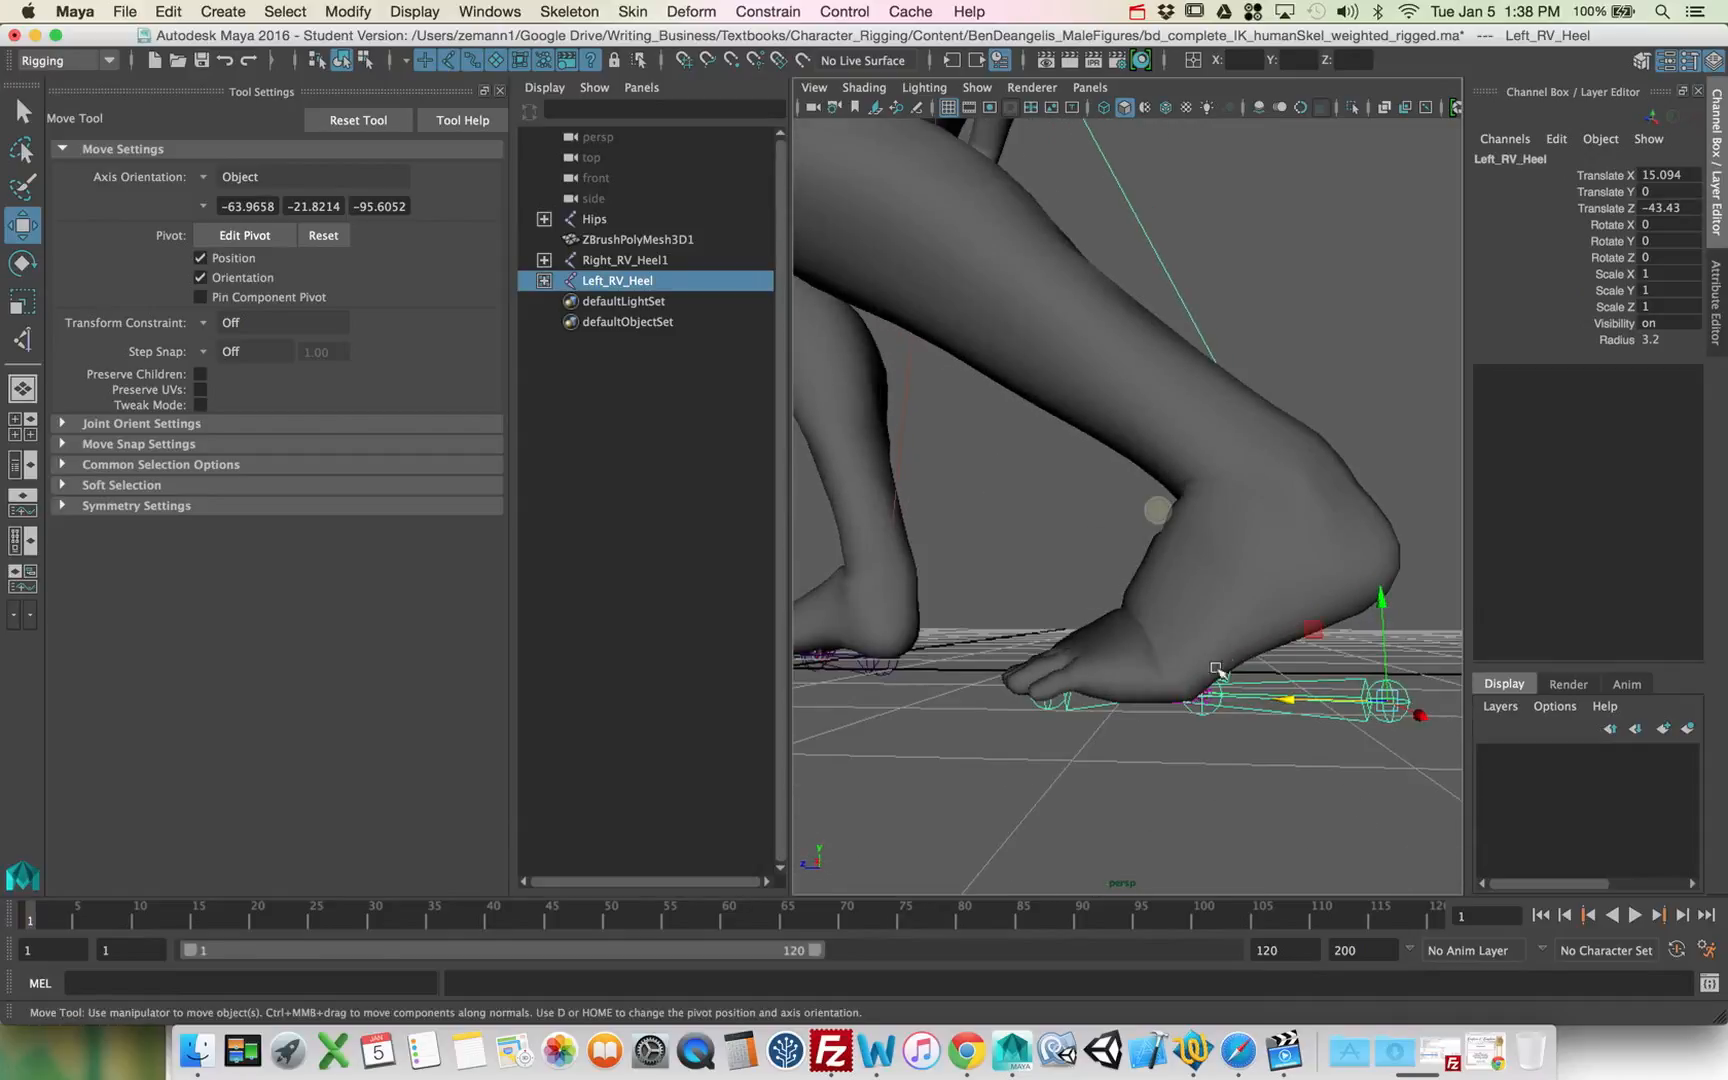
{"action": "left_click", "coordinate": [1070, 712]}
{"action": "key", "text": "e"}
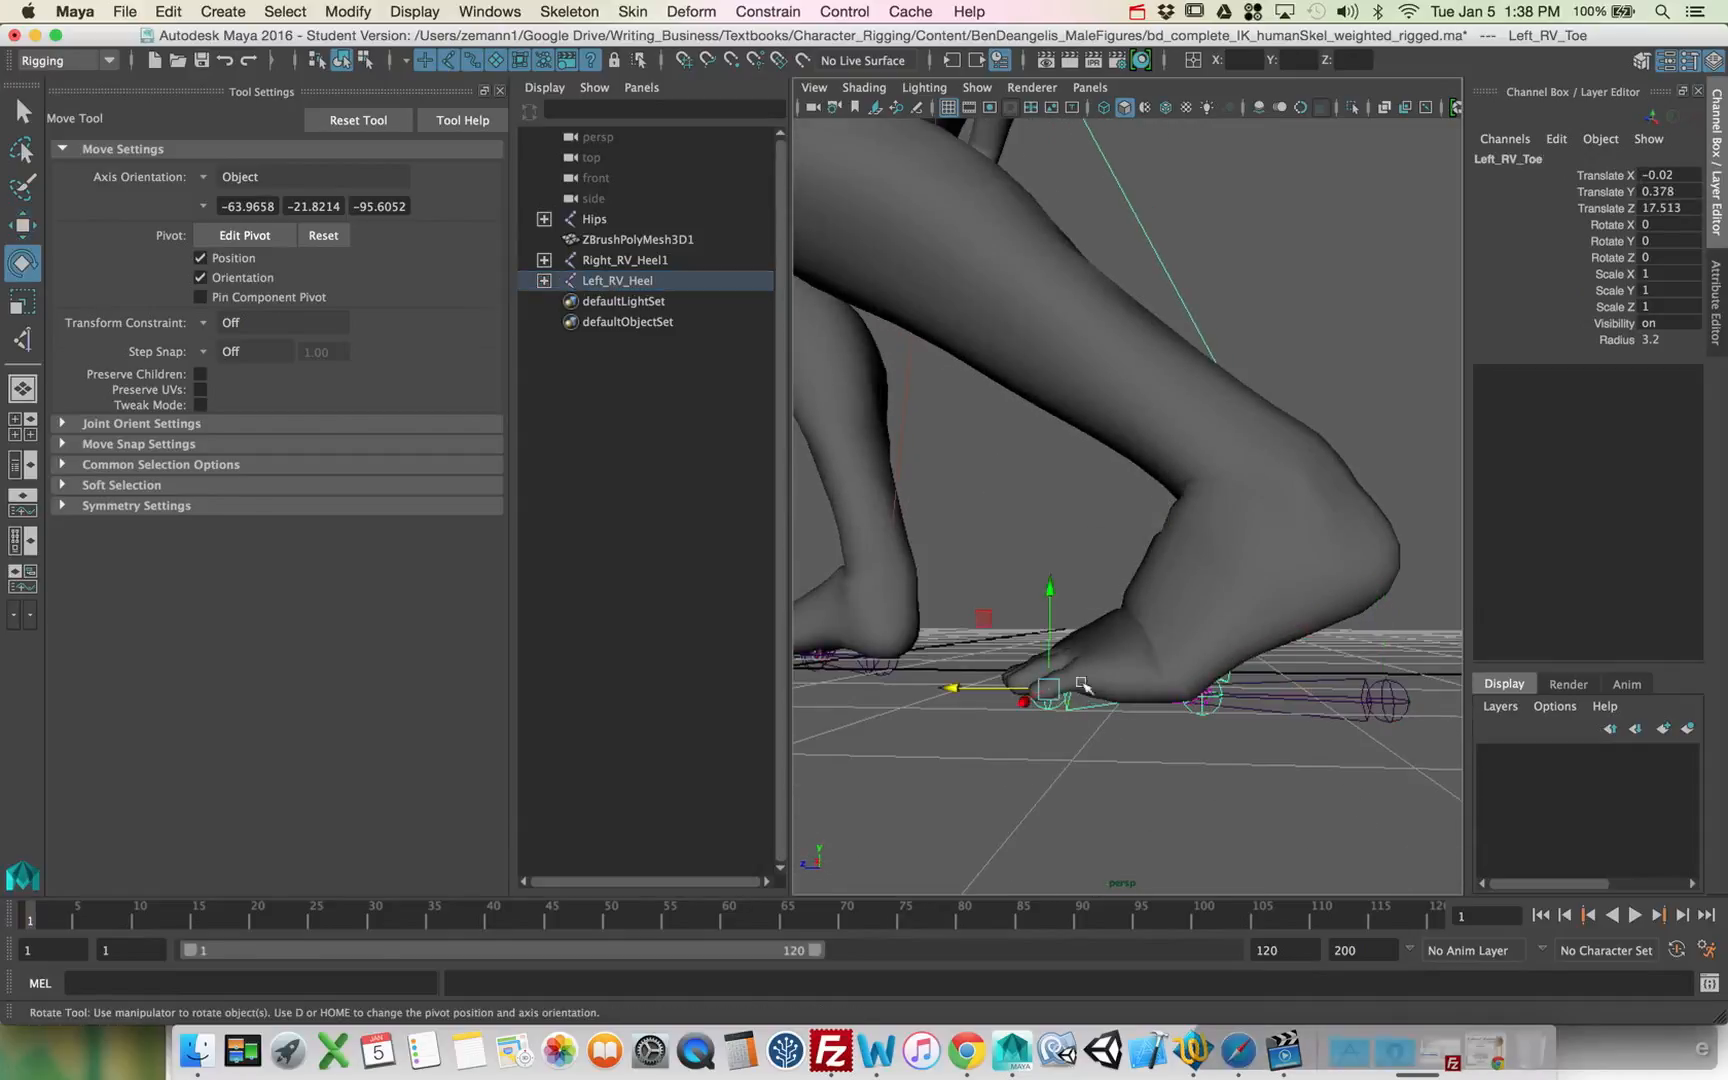
{"action": "left_click_drag", "start_coordinate": [1099, 611], "coordinate": [1028, 707]}
Step: Examine the posed figure and the foot deformation from several angles with the manipulator hidden
{"action": "middle_click_drag", "start_coordinate": [1028, 707], "coordinate": [1122, 745], "text": "alt"}
{"action": "right_click_drag", "start_coordinate": [1122, 745], "coordinate": [1107, 744], "text": "alt"}
{"action": "left_click_drag", "start_coordinate": [1107, 744], "coordinate": [1153, 737], "text": "alt"}
{"action": "middle_click_drag", "start_coordinate": [1172, 625], "coordinate": [1165, 768], "text": "alt"}
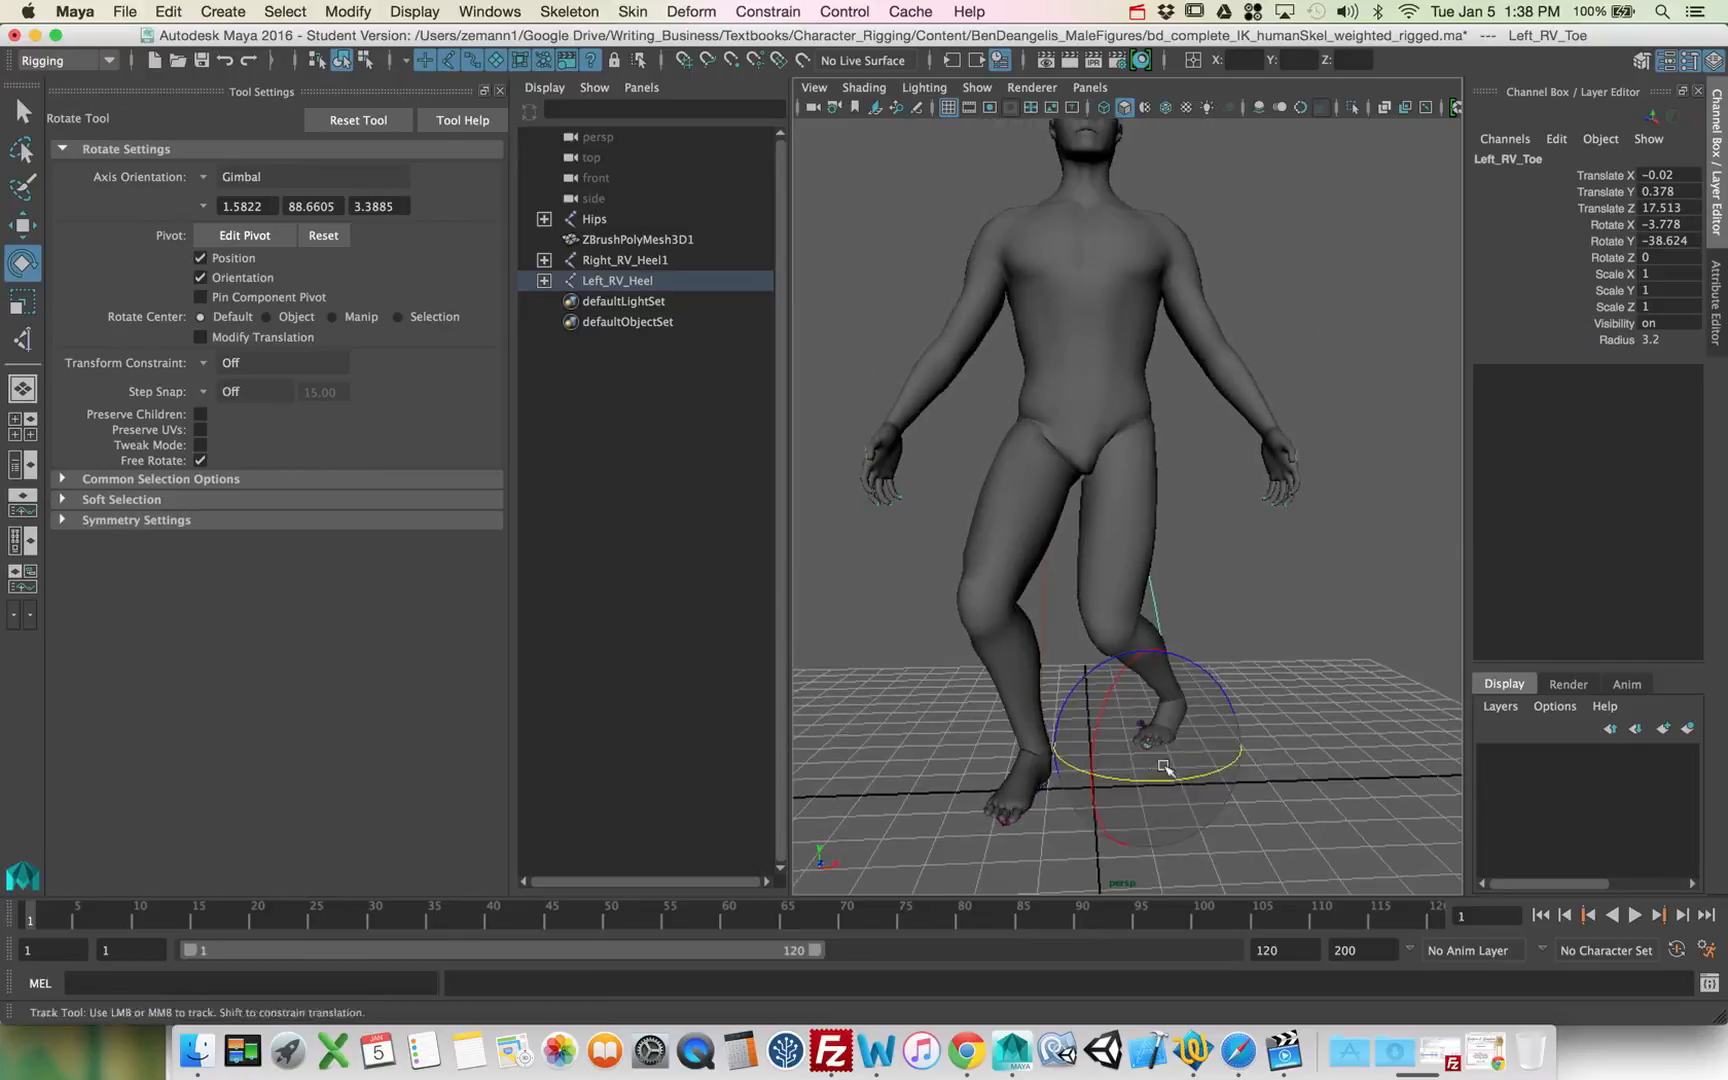
{"action": "right_click_drag", "start_coordinate": [1165, 768], "coordinate": [1110, 772], "text": "alt"}
{"action": "left_click_drag", "start_coordinate": [1110, 772], "coordinate": [1032, 757], "text": "alt"}
{"action": "right_click_drag", "start_coordinate": [1032, 757], "coordinate": [1092, 756], "text": "alt"}
{"action": "left_click_drag", "start_coordinate": [1092, 756], "coordinate": [1096, 753], "text": "alt"}
{"action": "middle_click_drag", "start_coordinate": [1096, 753], "coordinate": [1107, 780], "text": "alt"}
{"action": "right_click_drag", "start_coordinate": [1107, 780], "coordinate": [1085, 776], "text": "alt"}
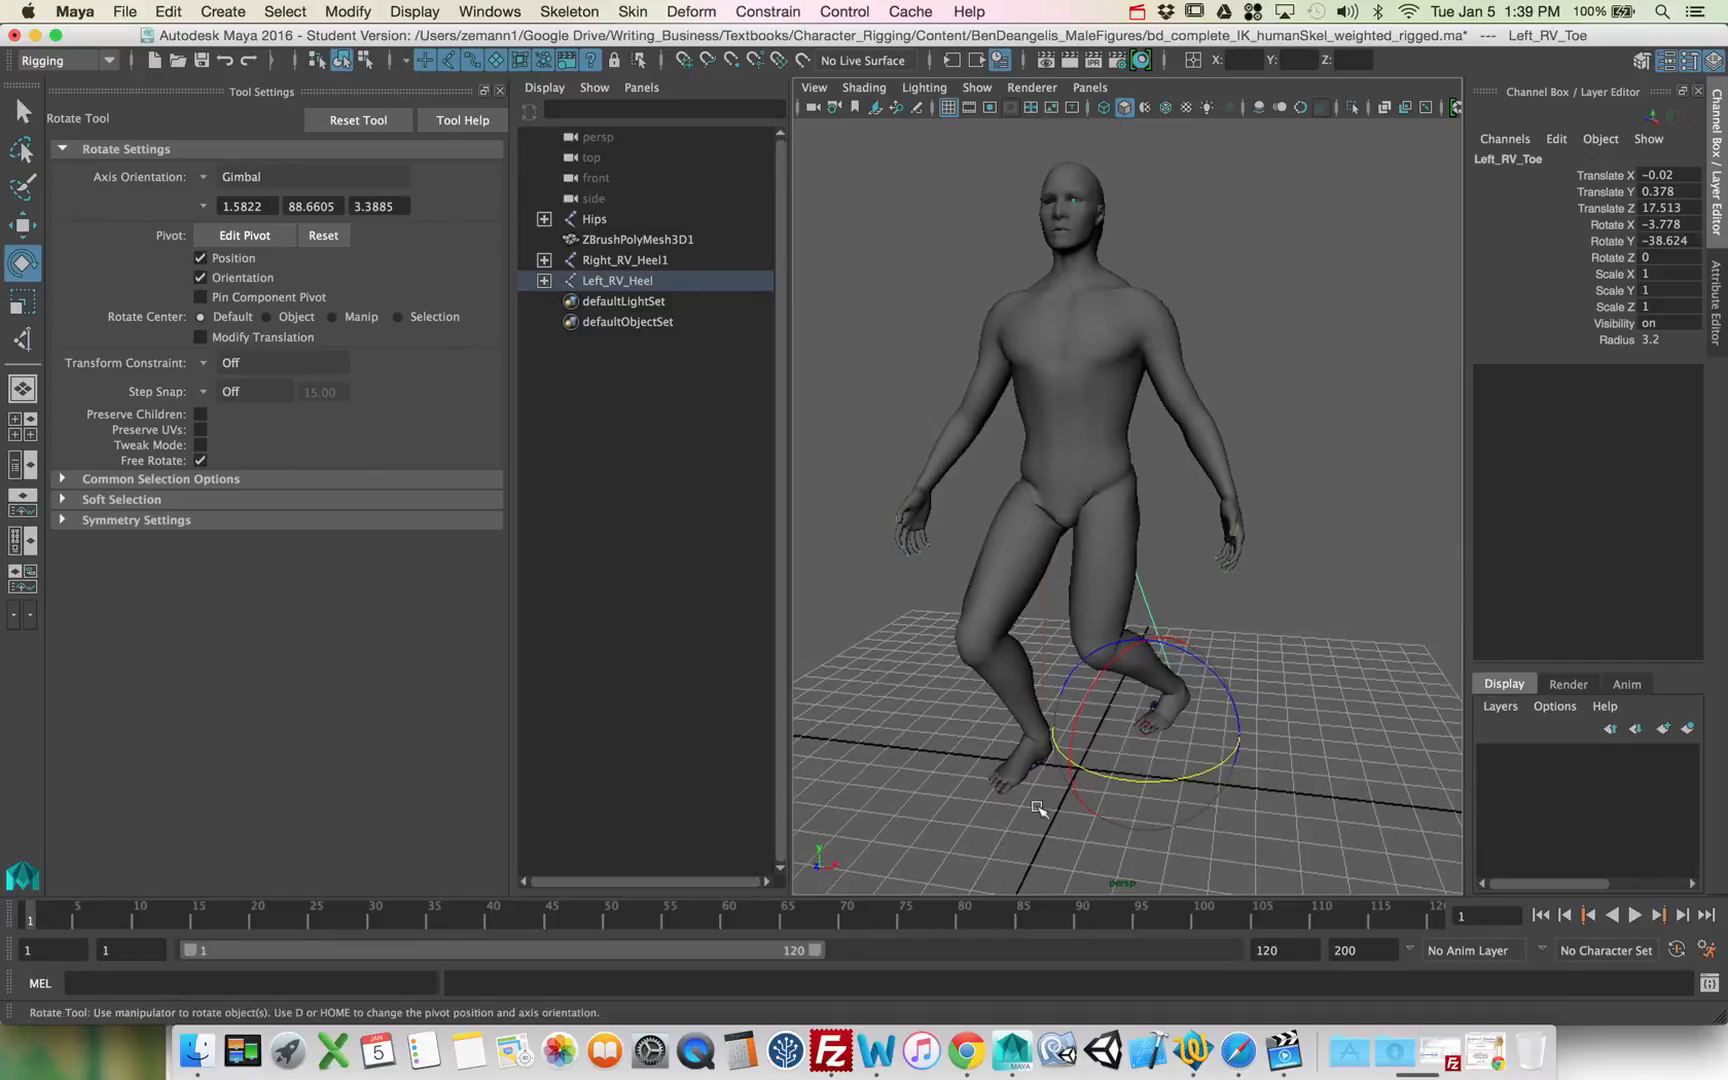
{"action": "key", "text": "q"}
{"action": "middle_click_drag", "start_coordinate": [1041, 822], "coordinate": [1089, 757], "text": "alt"}
{"action": "left_click_drag", "start_coordinate": [1089, 757], "coordinate": [1085, 773], "text": "alt"}
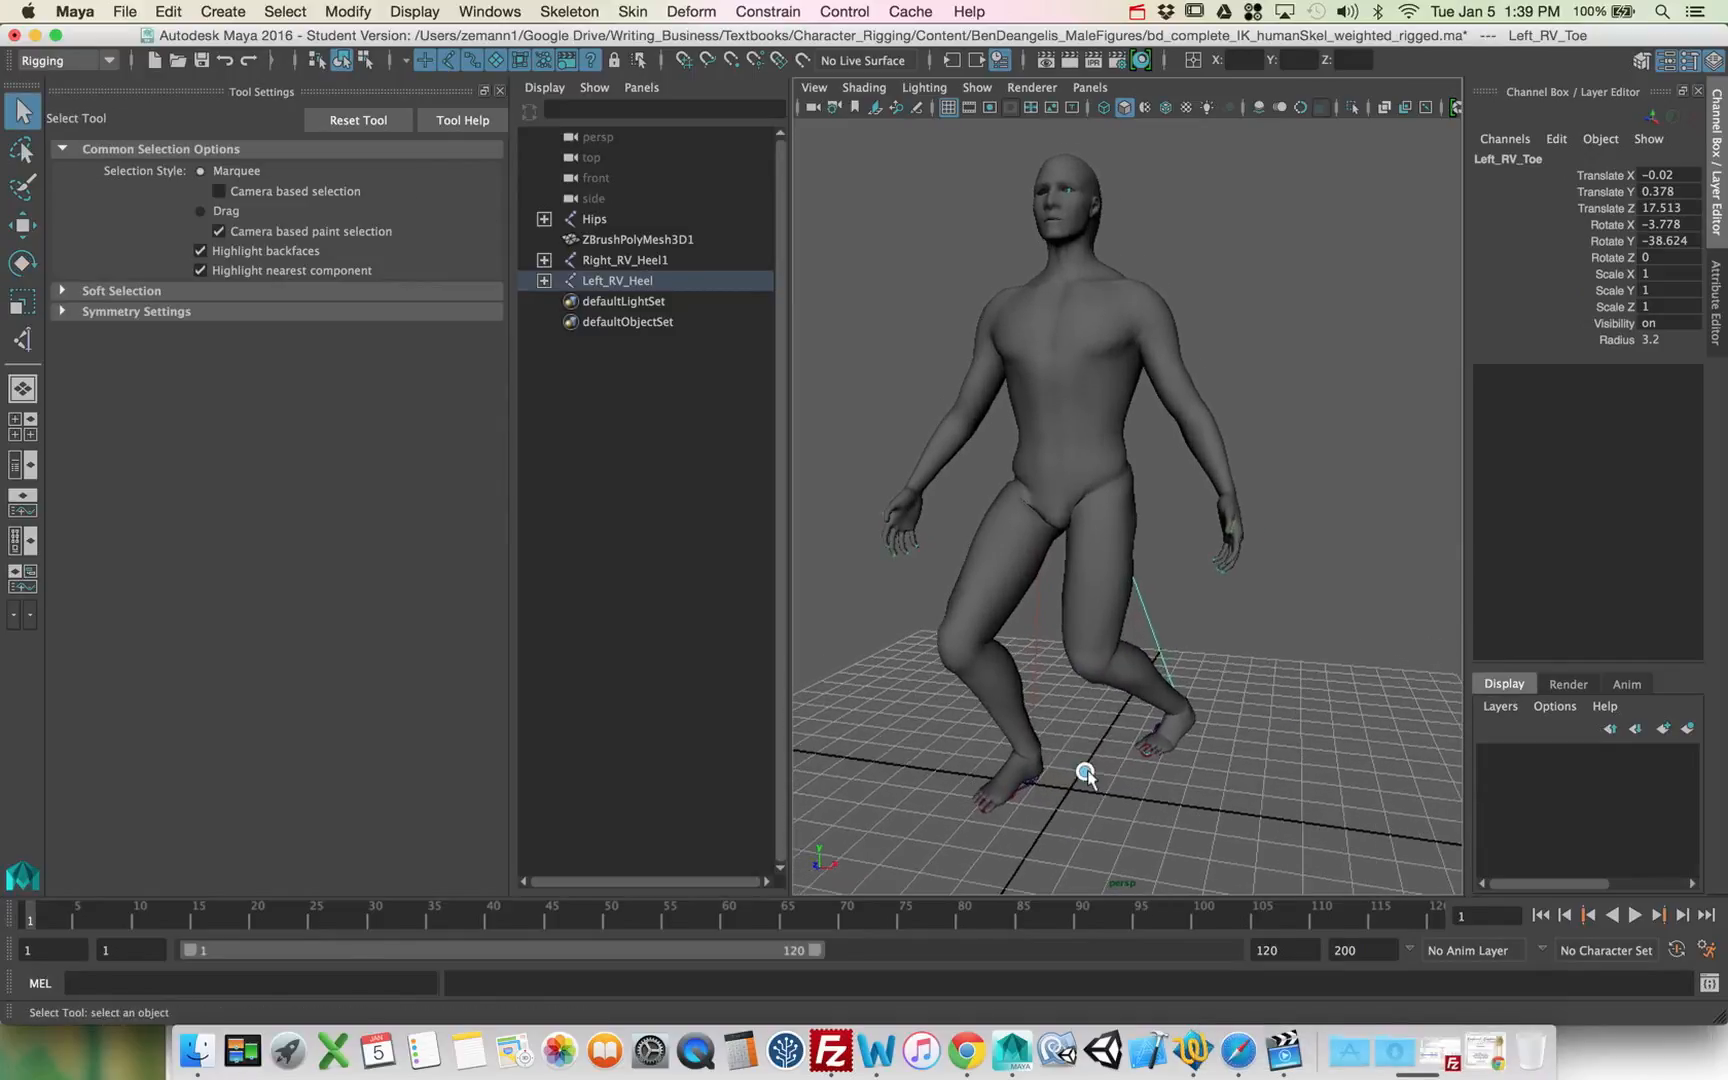
{"action": "right_click", "coordinate": [1267, 1055]}
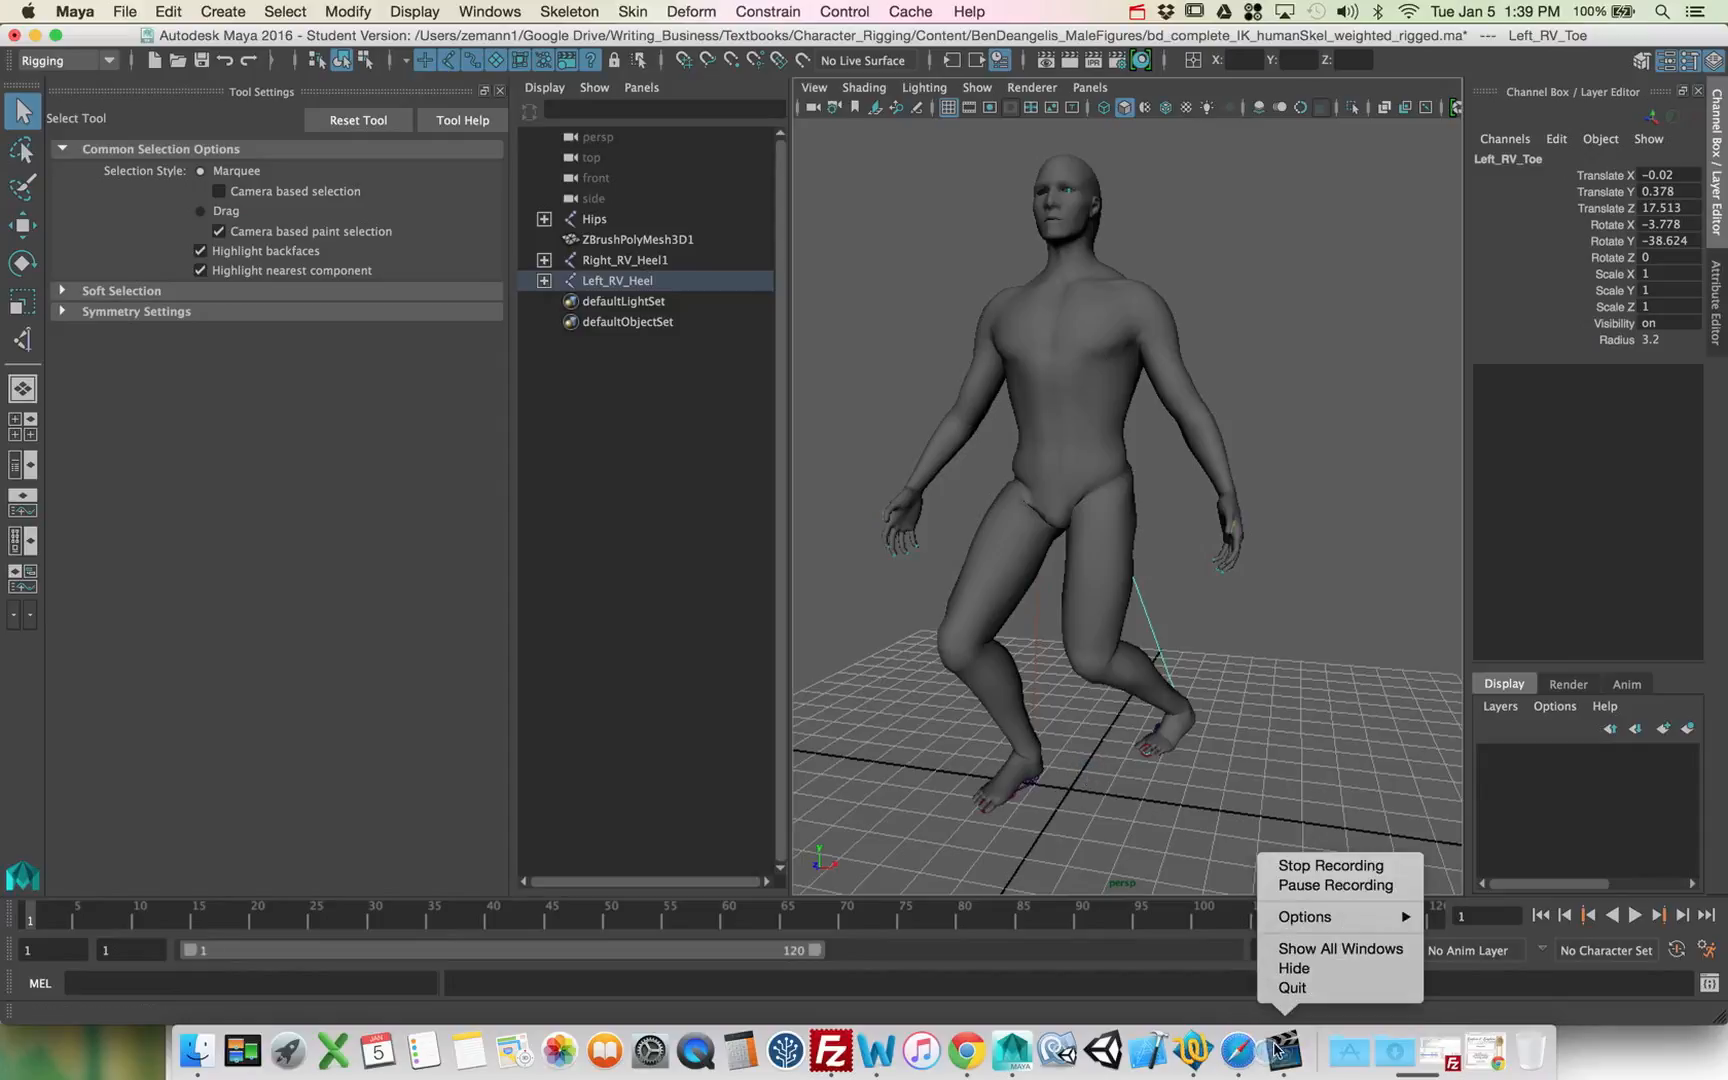